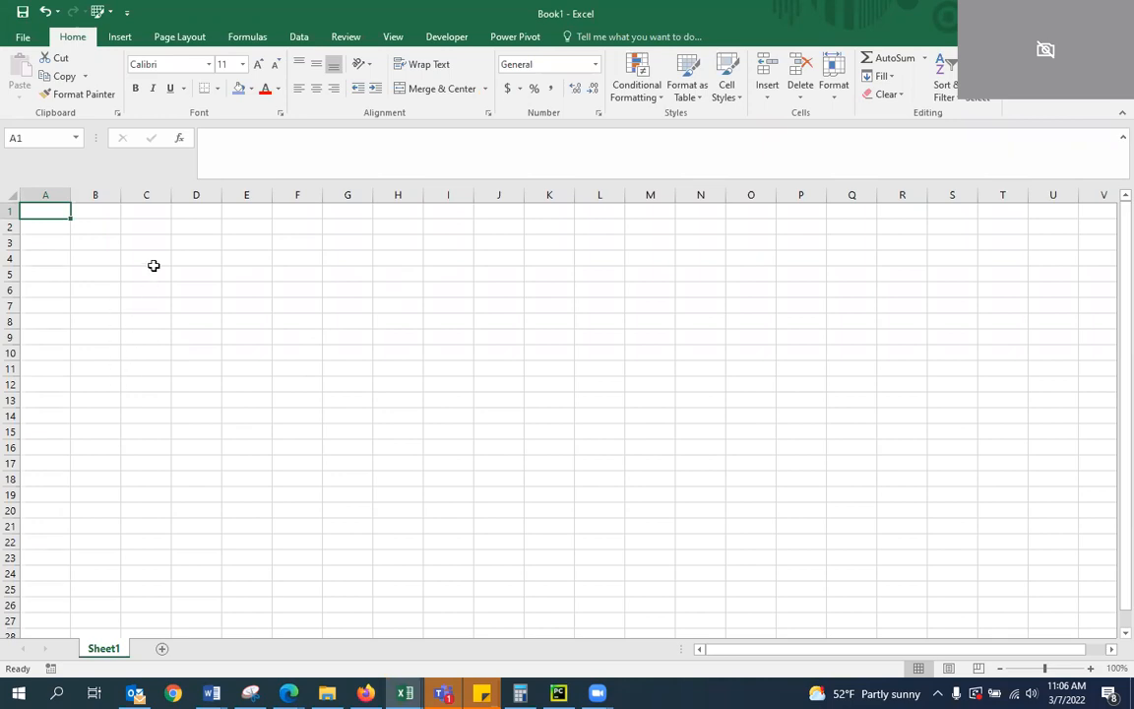
# Widen column A of Sheet1 and add three new worksheets to the workbook
pyautogui.moveTo(71, 193); pyautogui.dragTo(140, 194)
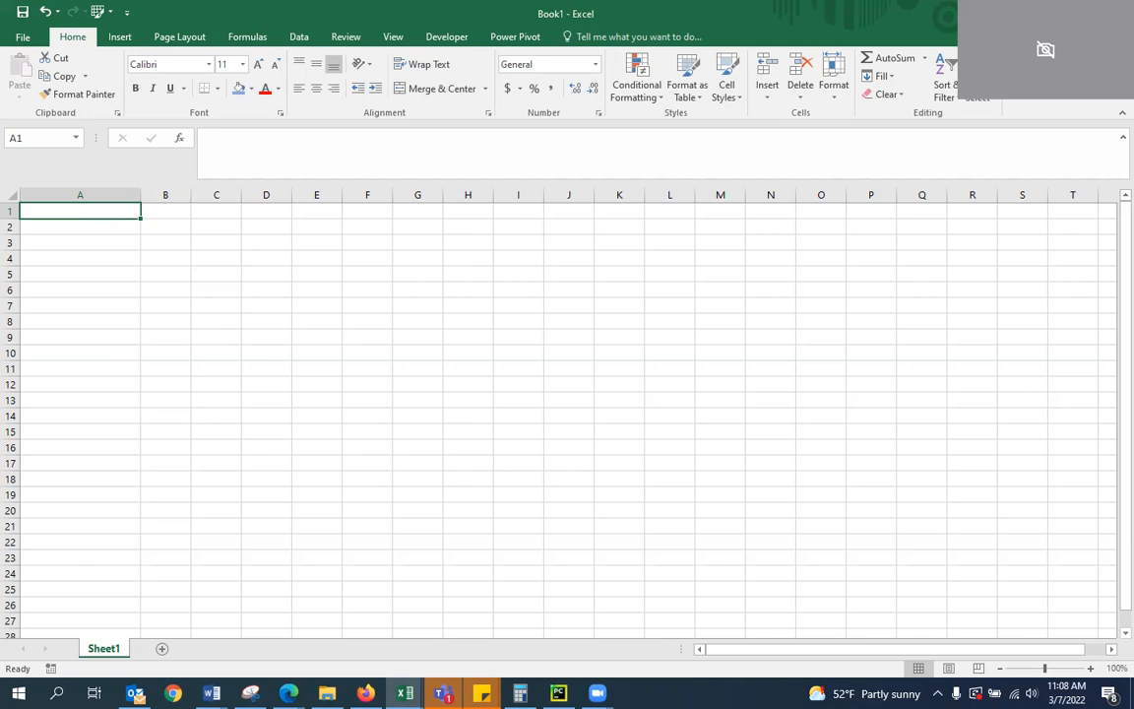
pyautogui.rightClick(115, 651)
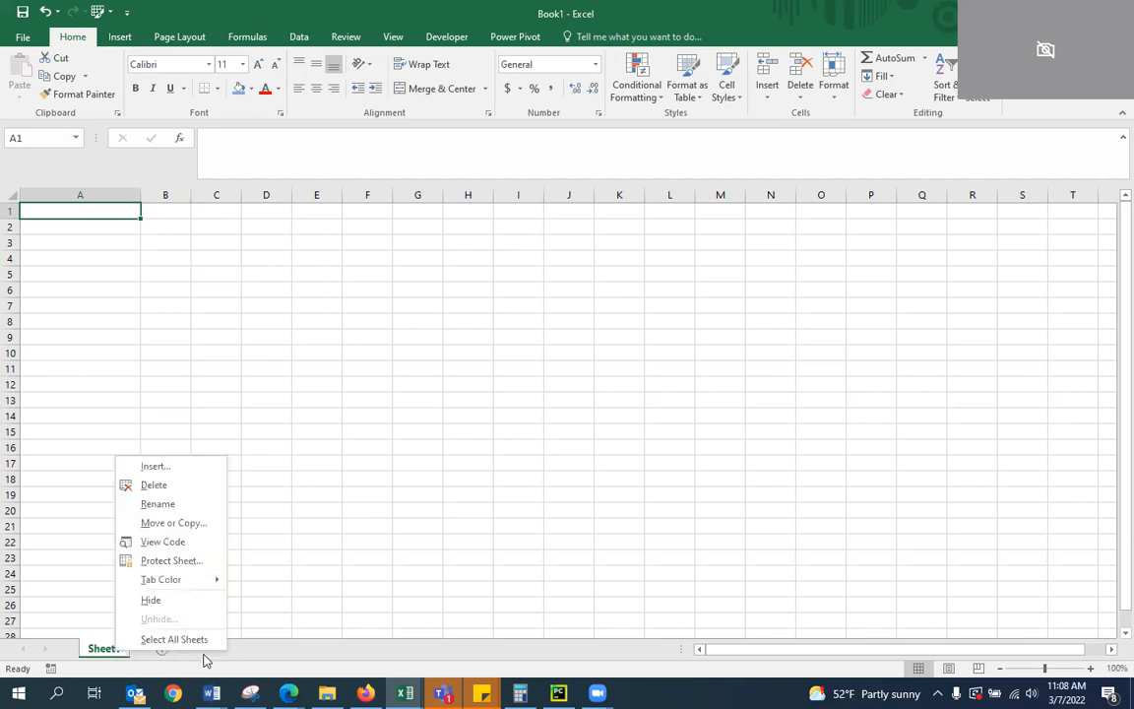
pyautogui.click(239, 652)
pyautogui.click(161, 649)
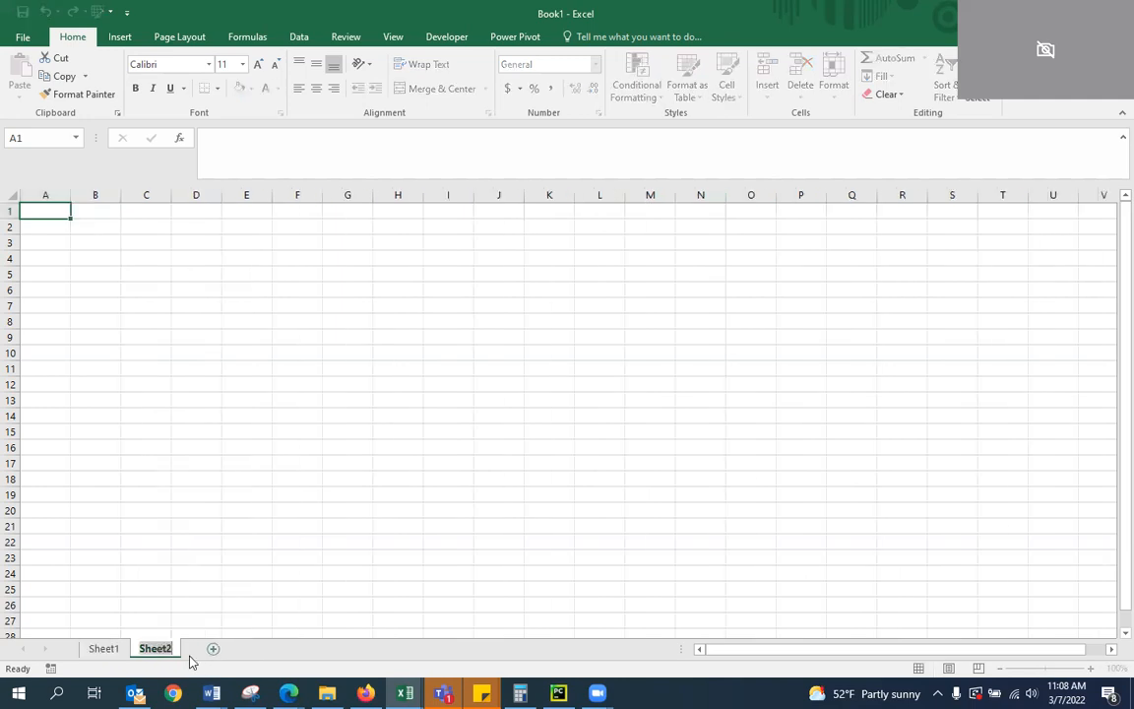
pyautogui.click(213, 649)
pyautogui.click(264, 650)
# Rename Sheet1 as Main
pyautogui.rightClick(122, 652)
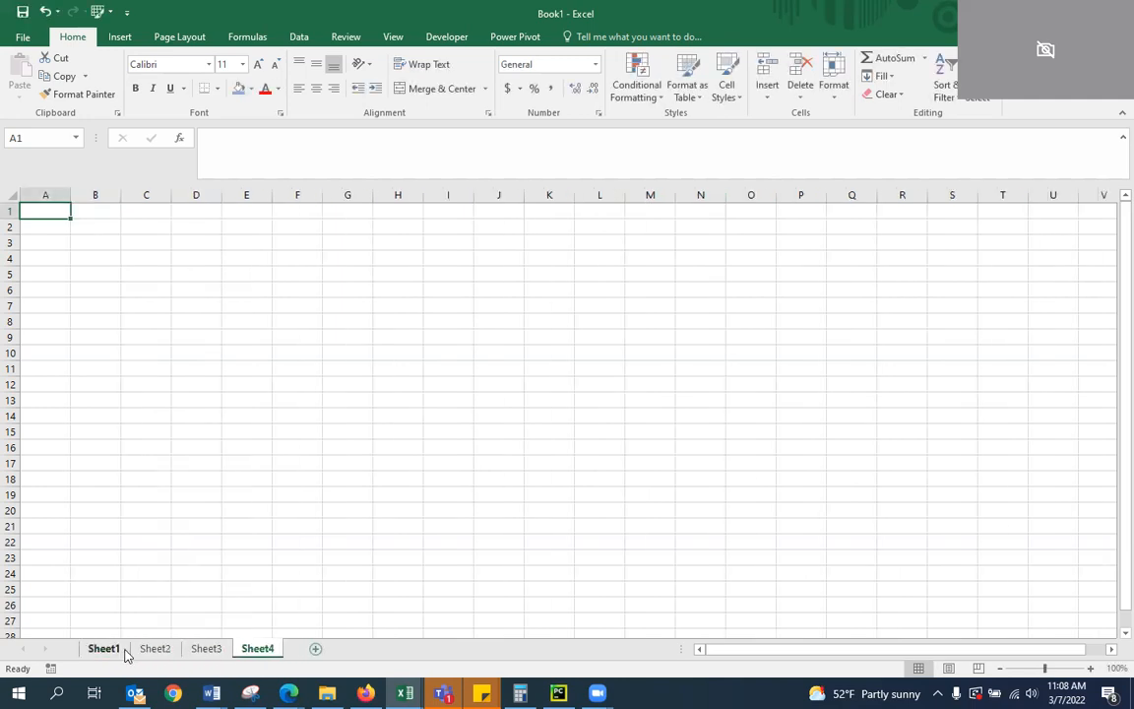
pyautogui.click(149, 497)
pyautogui.write('Main')
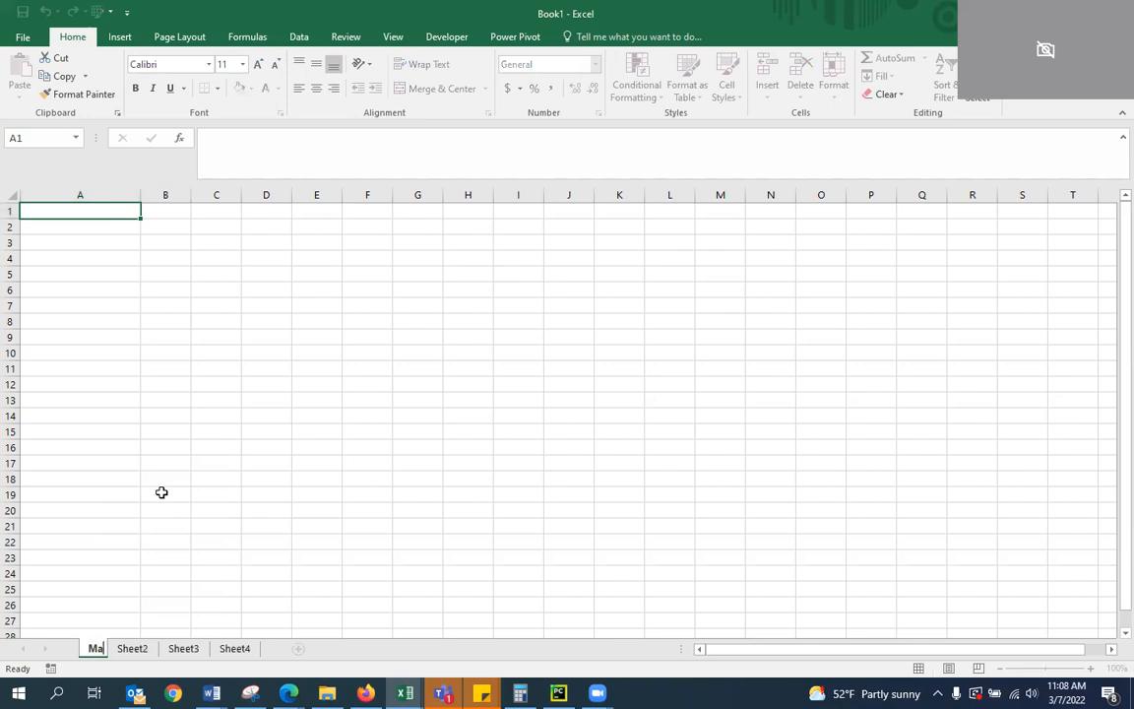
pyautogui.press('Return')
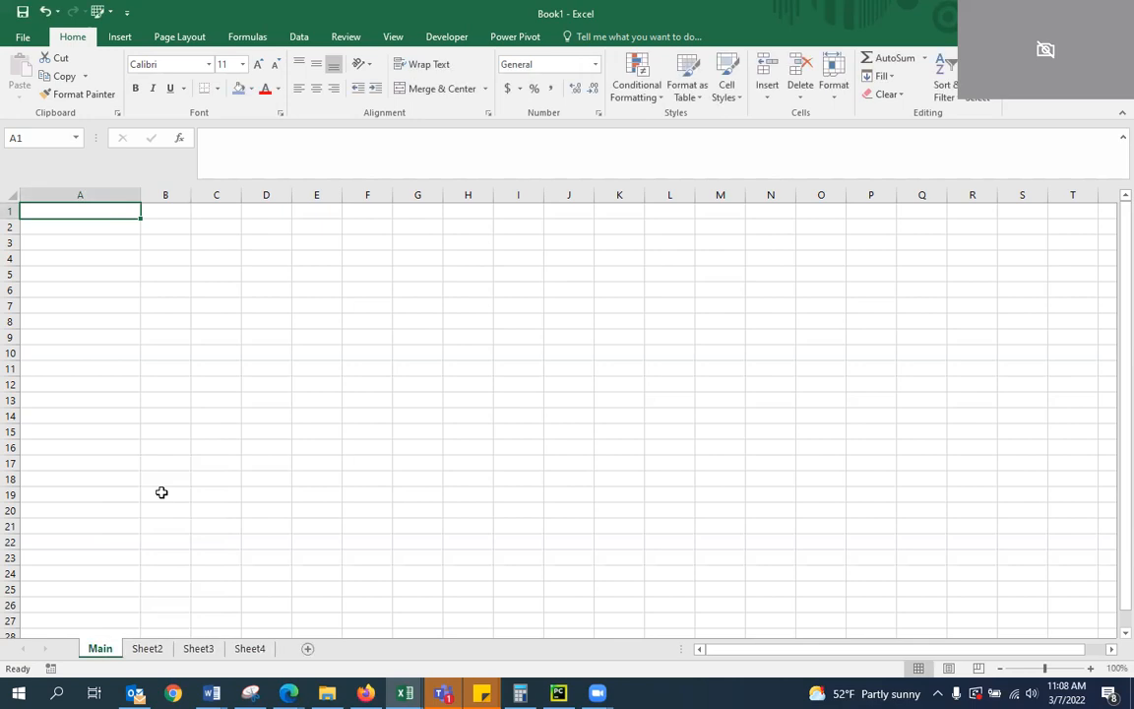
# Rename Sheet2 as Copy Player List
pyautogui.click(145, 652)
pyautogui.rightClick(150, 650)
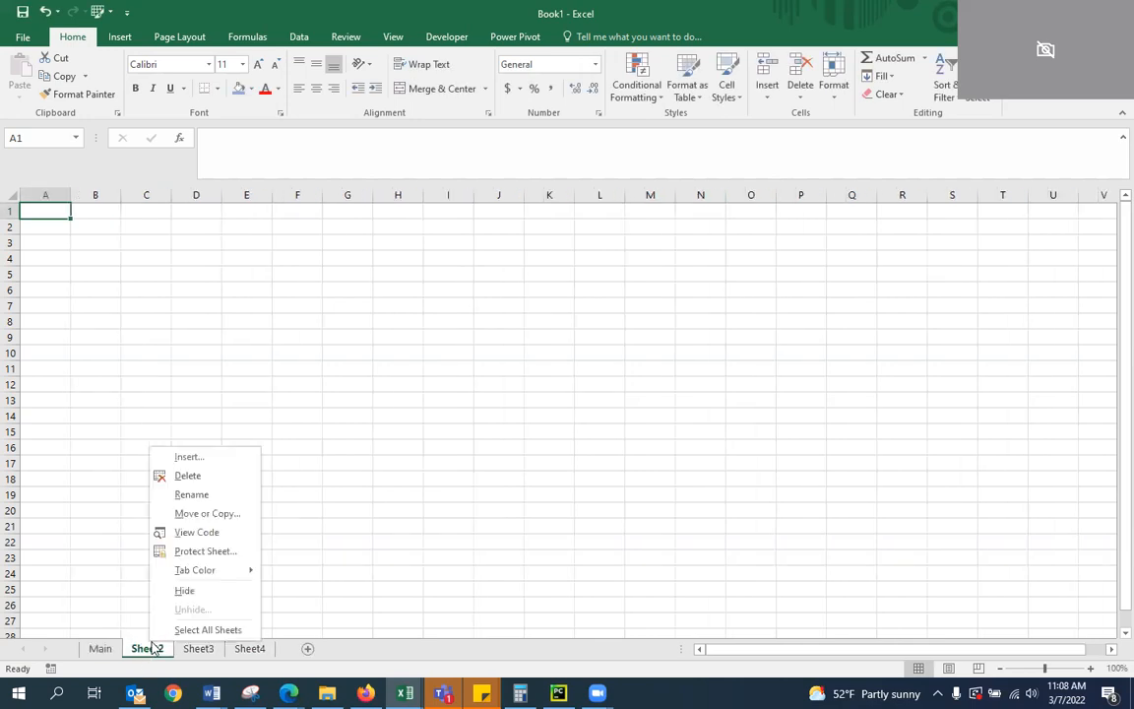
pyautogui.click(192, 494)
pyautogui.write('Copy')
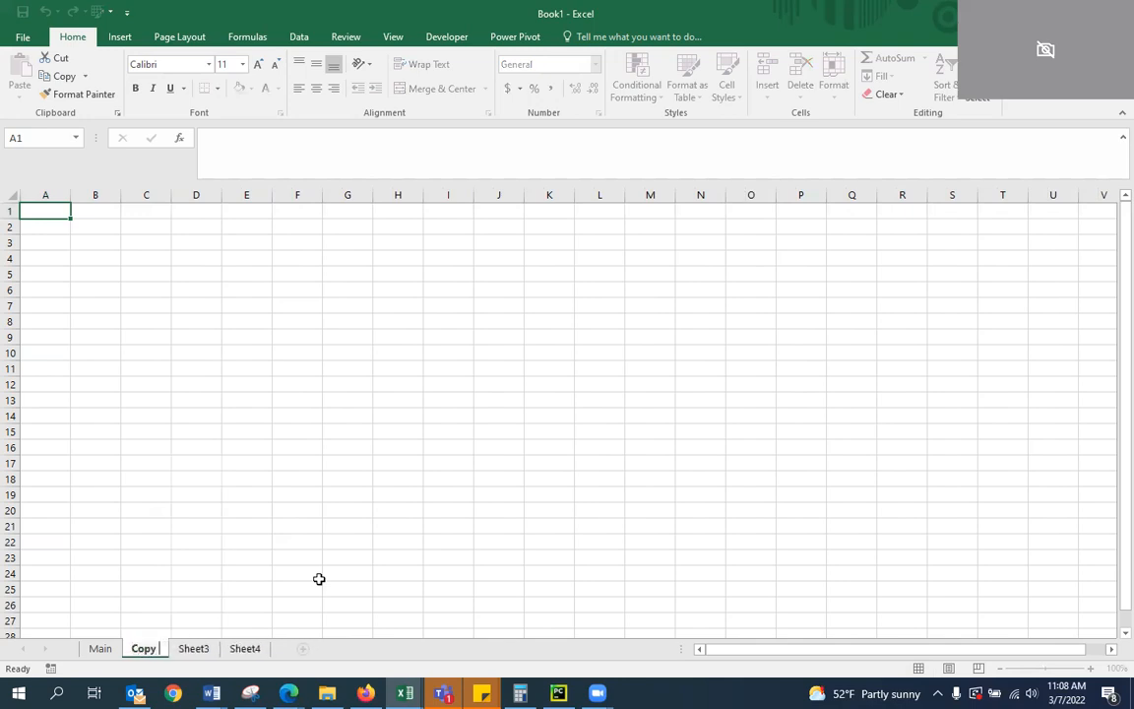
pyautogui.write(' Player List')
pyautogui.press('Return')
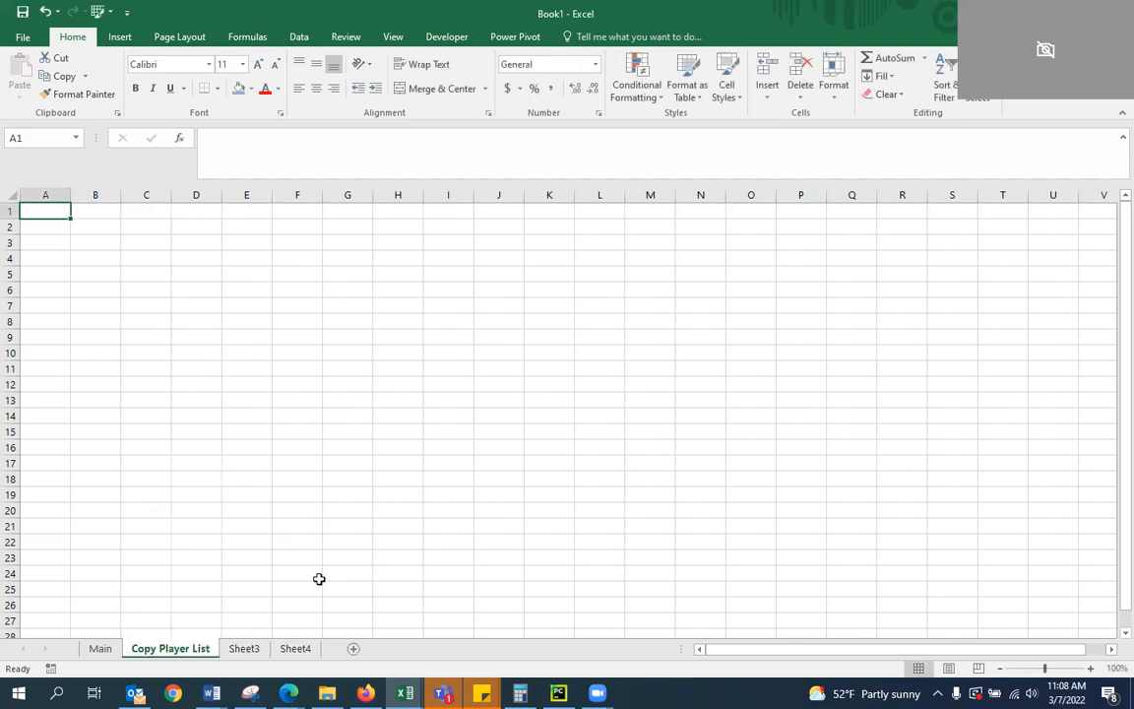
# Rename Sheet3 as Copy BoomBust
pyautogui.click(252, 644)
pyautogui.rightClick(253, 644)
pyautogui.click(301, 494)
pyautogui.write('Copy Bom')
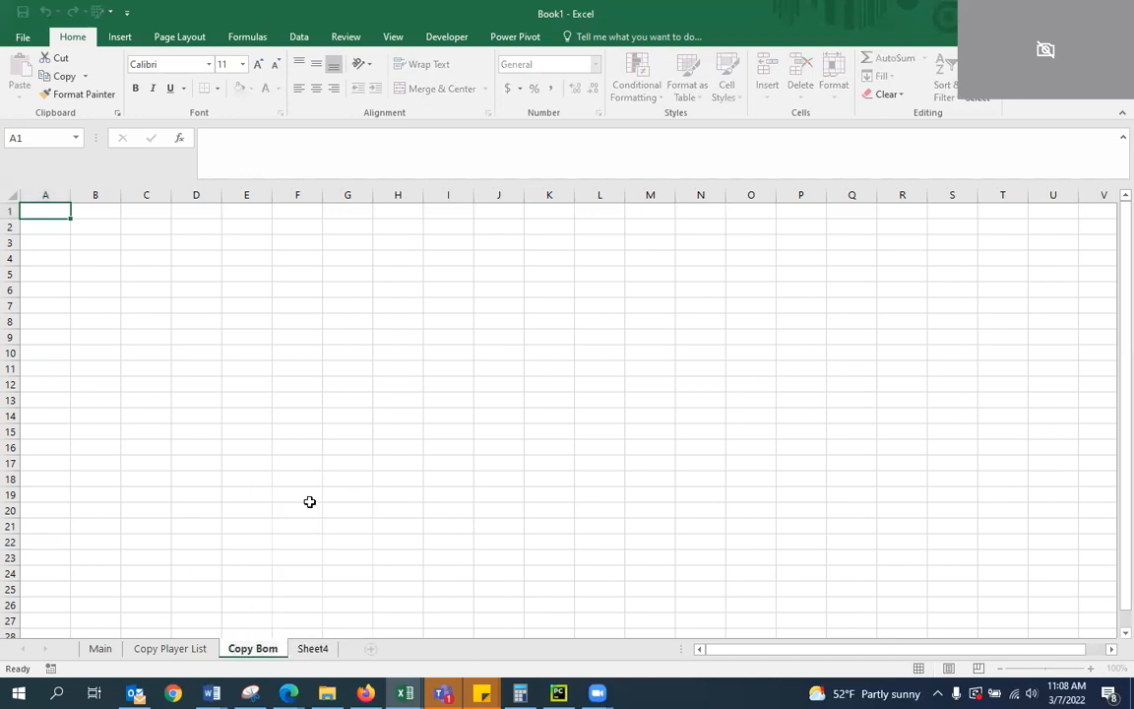
pyautogui.press('BackSpace')
pyautogui.write('omBust')
pyautogui.press('Return')
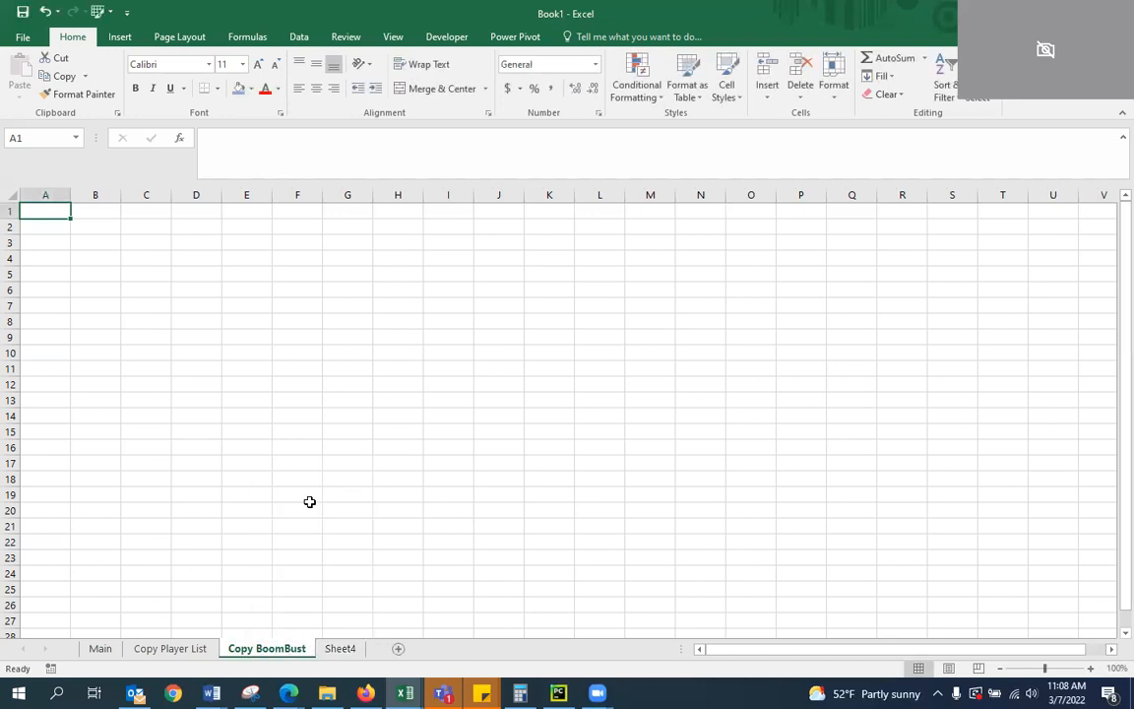
# Rename Sheet4 as Name Table
pyautogui.click(347, 647)
pyautogui.rightClick(350, 647)
pyautogui.click(338, 654)
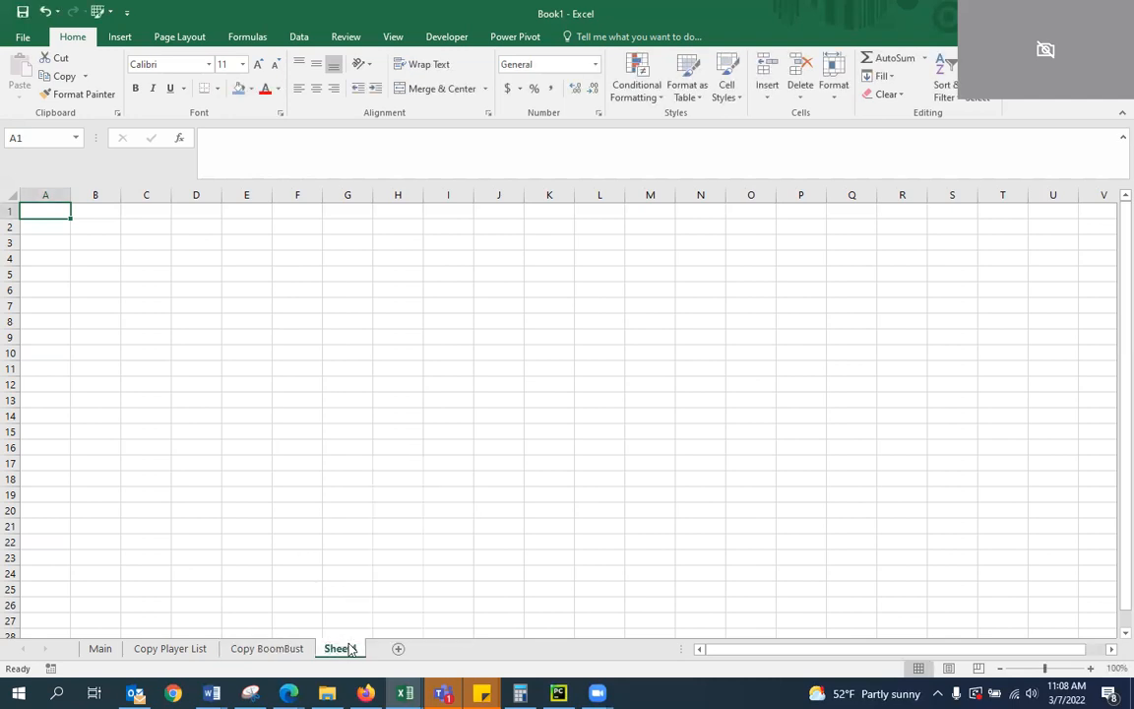
pyautogui.rightClick(346, 653)
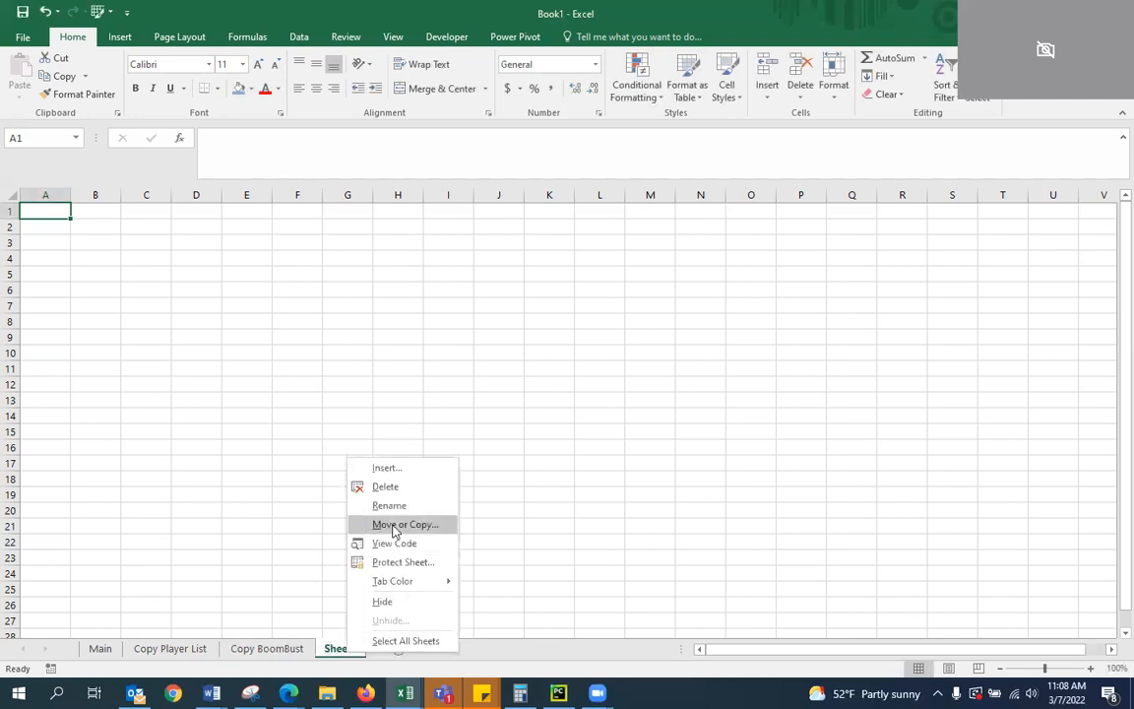
pyautogui.click(414, 504)
pyautogui.write('Name Table')
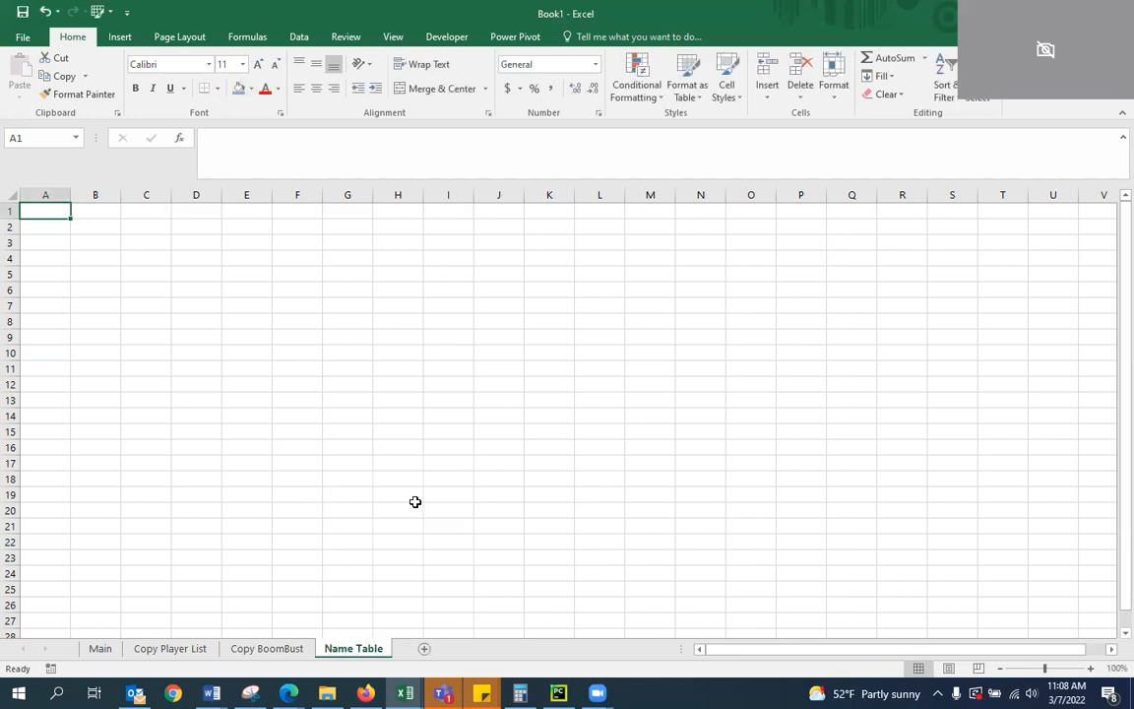
pyautogui.click(300, 572)
pyautogui.click(384, 616)
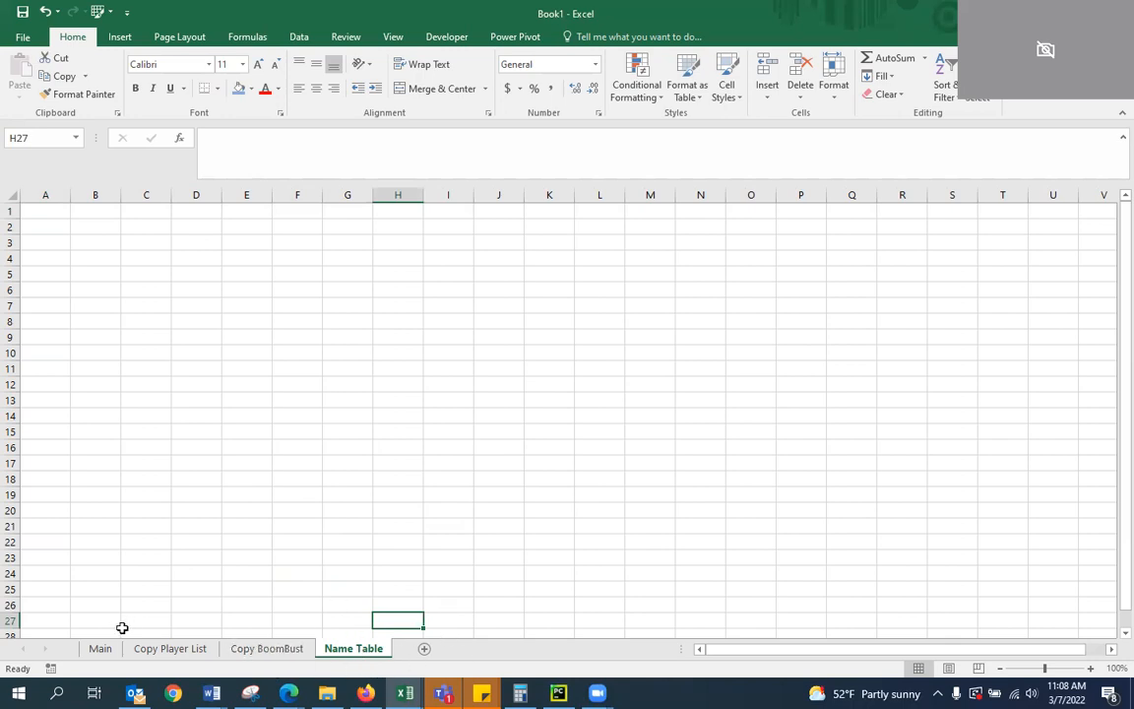
# Set the tab color of the Copy Player List and Copy BoomBust worksheets to yellow
pyautogui.rightClick(194, 646)
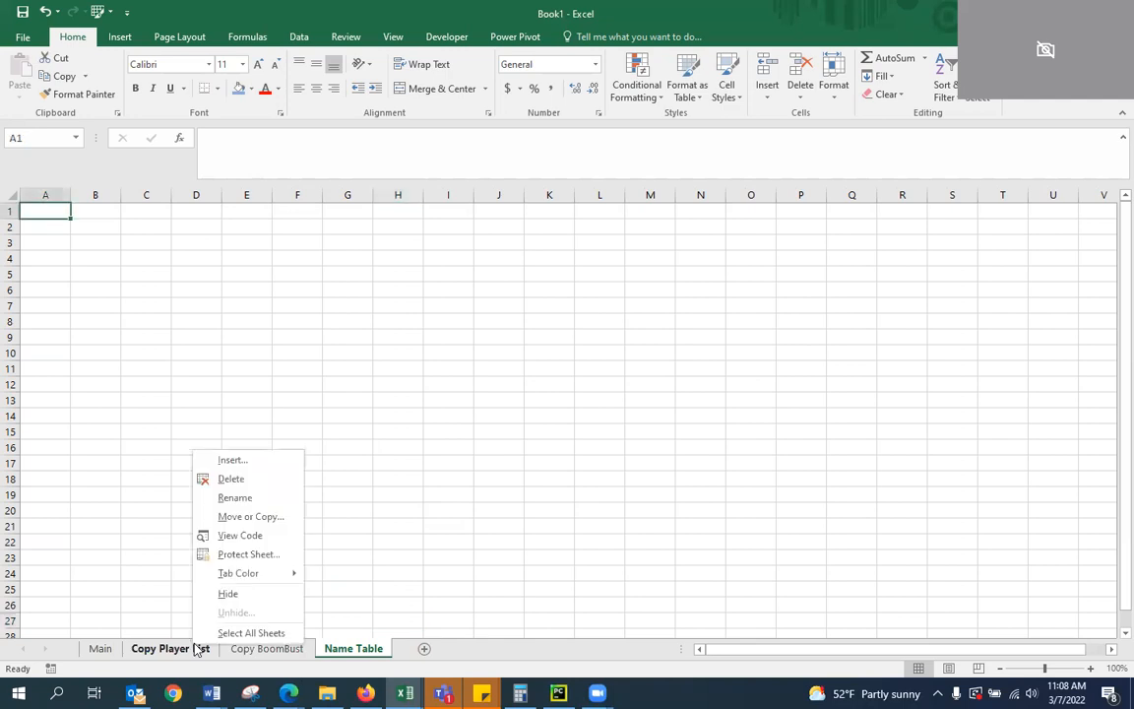
pyautogui.moveTo(278, 581)
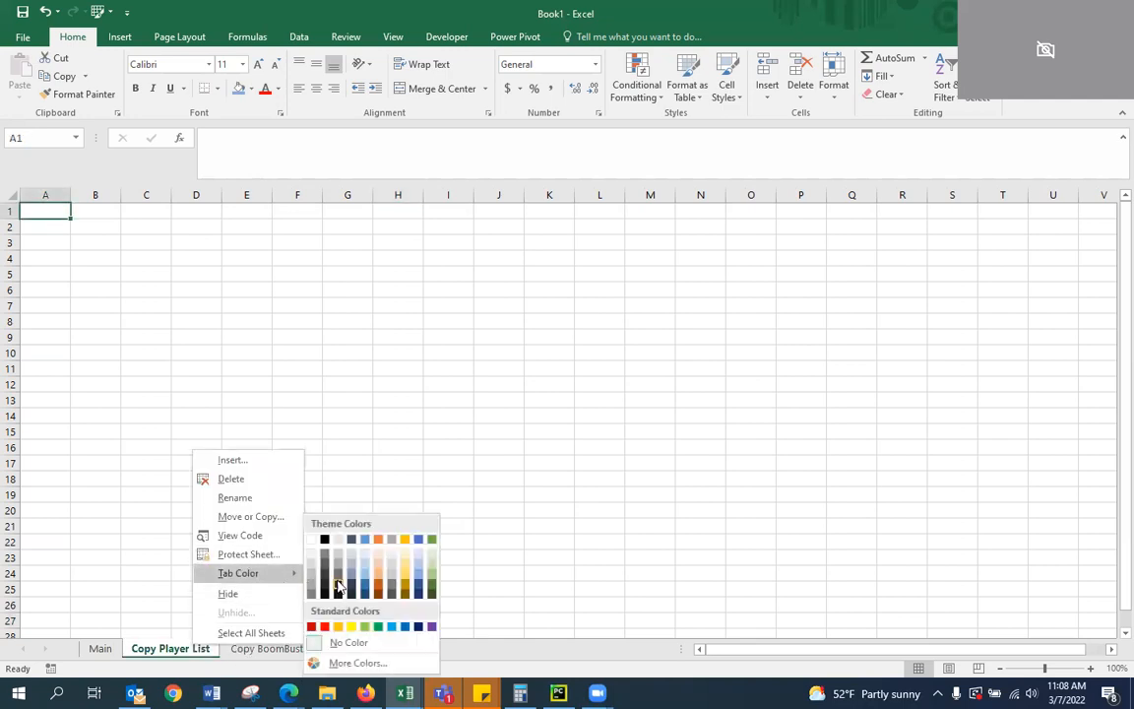
pyautogui.click(355, 627)
pyautogui.rightClick(288, 647)
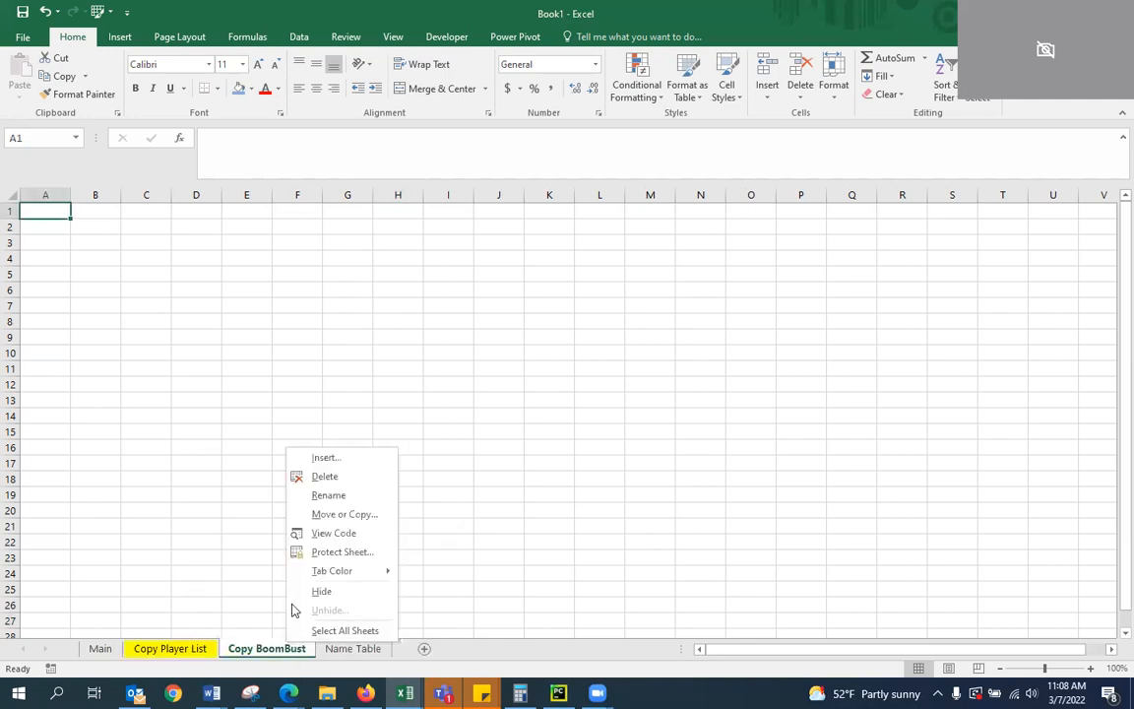
pyautogui.moveTo(338, 573)
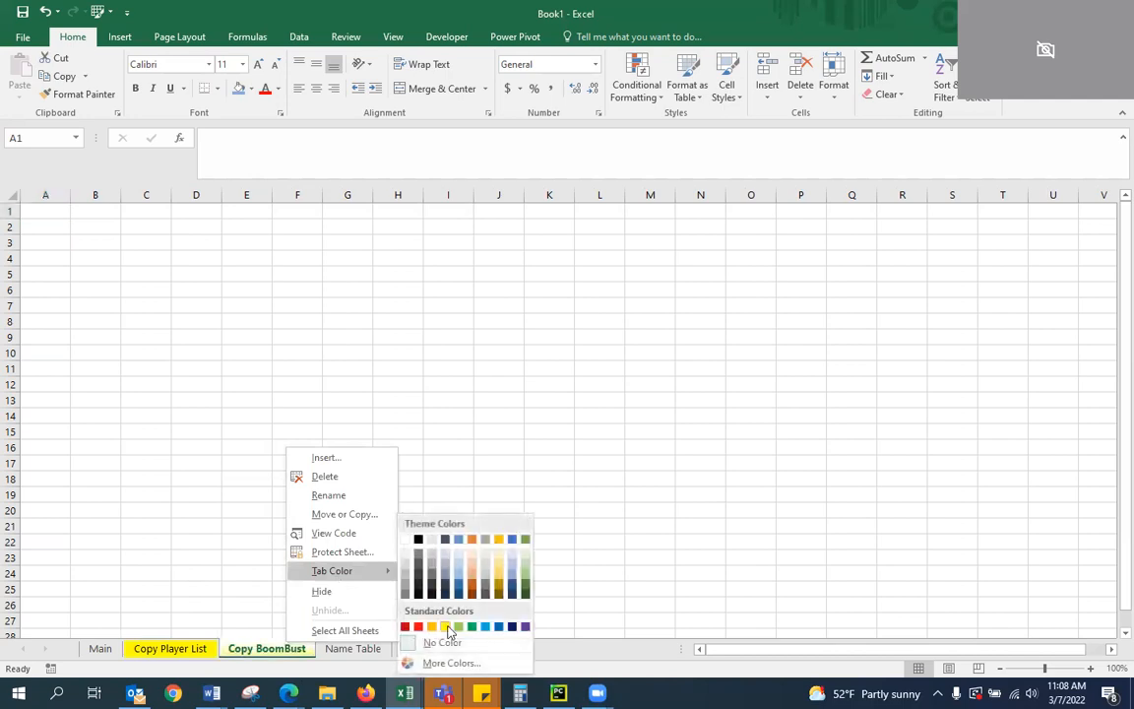
pyautogui.click(458, 626)
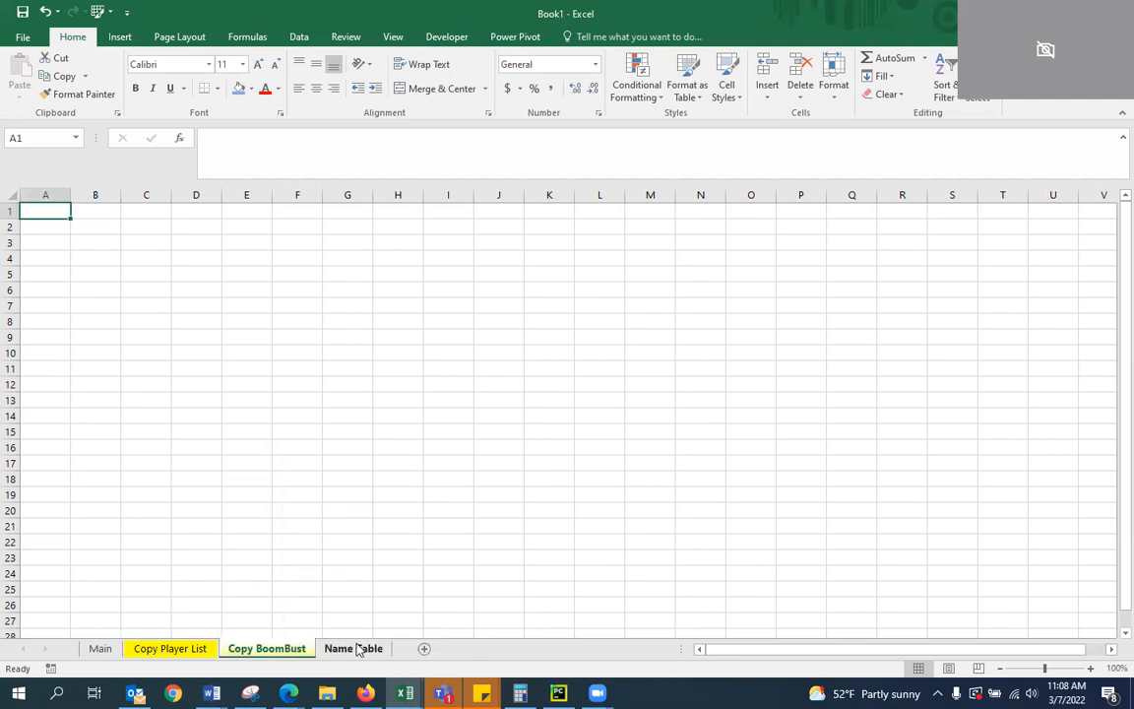
# Set the tab color of the Main worksheet to dark blue-gray and of the Name Table worksheet to dark red
pyautogui.rightClick(100, 650)
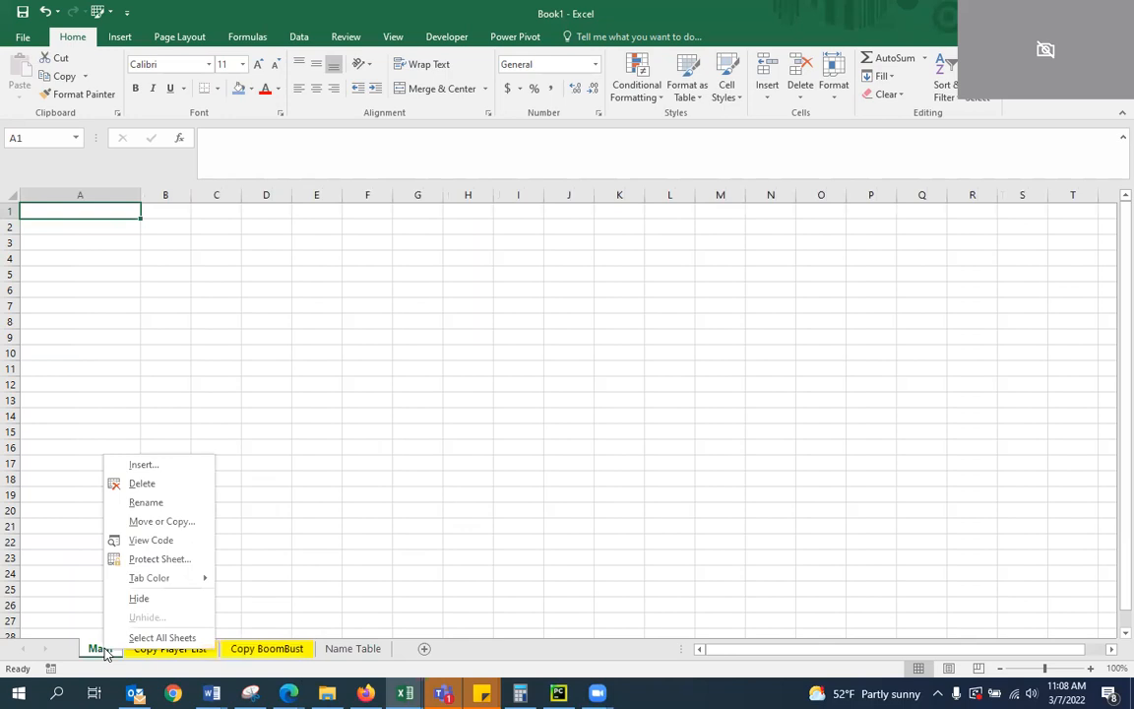
pyautogui.moveTo(198, 578)
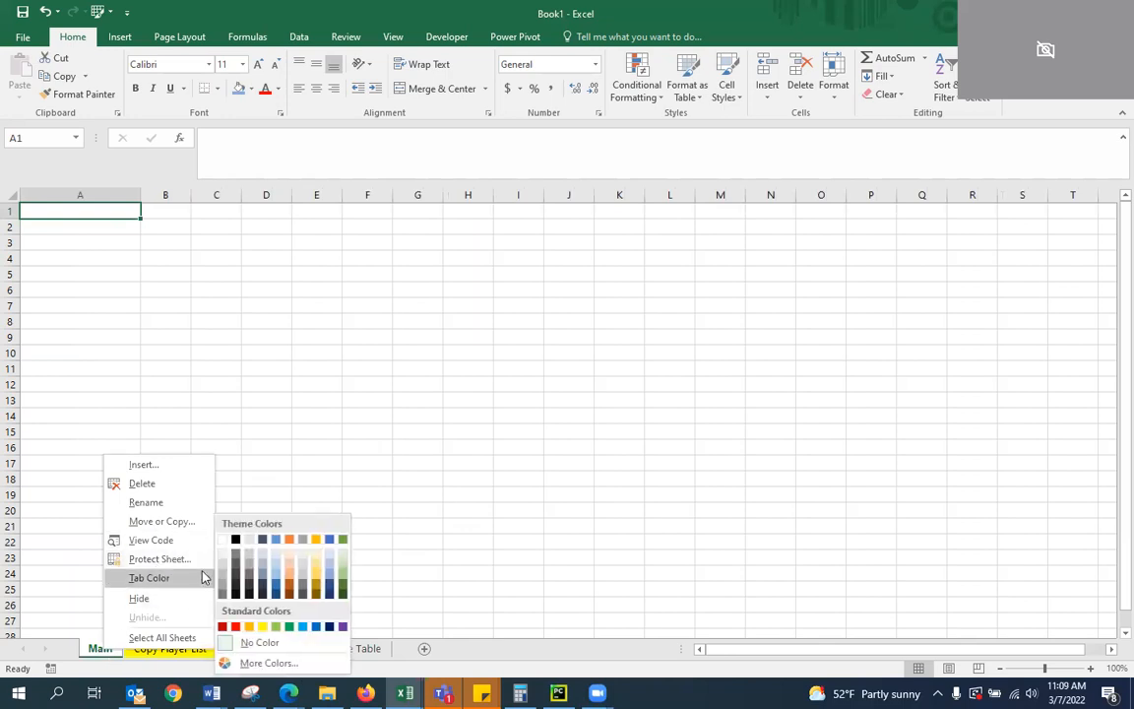
pyautogui.click(262, 581)
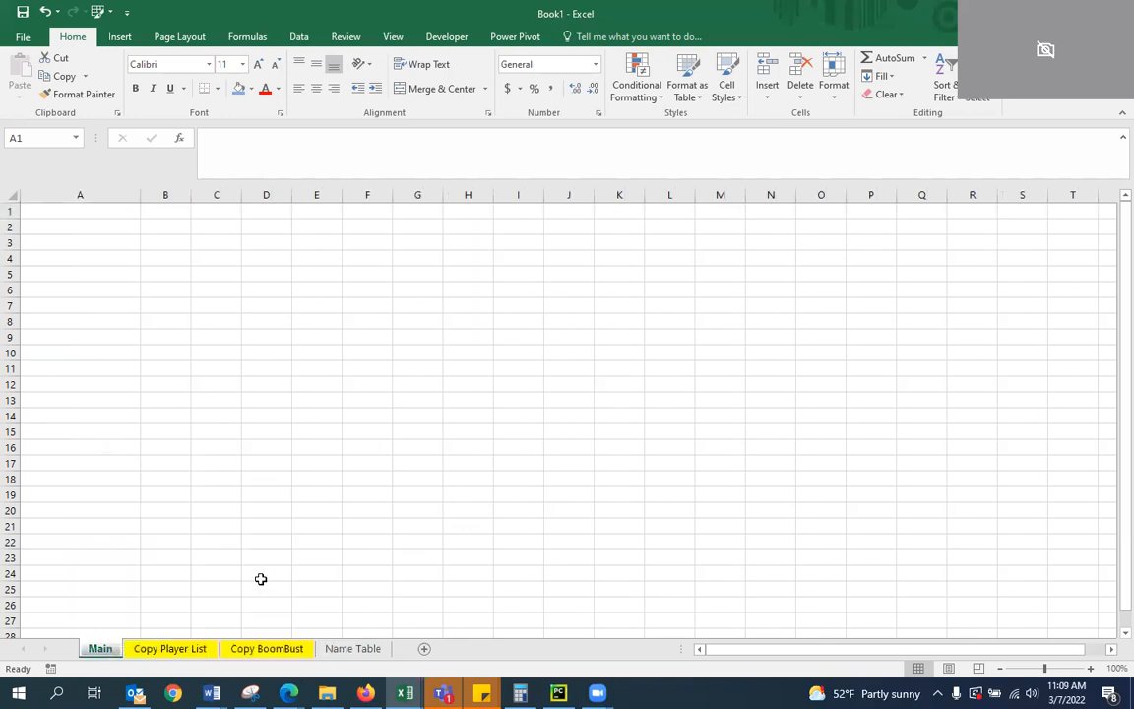
pyautogui.rightClick(338, 648)
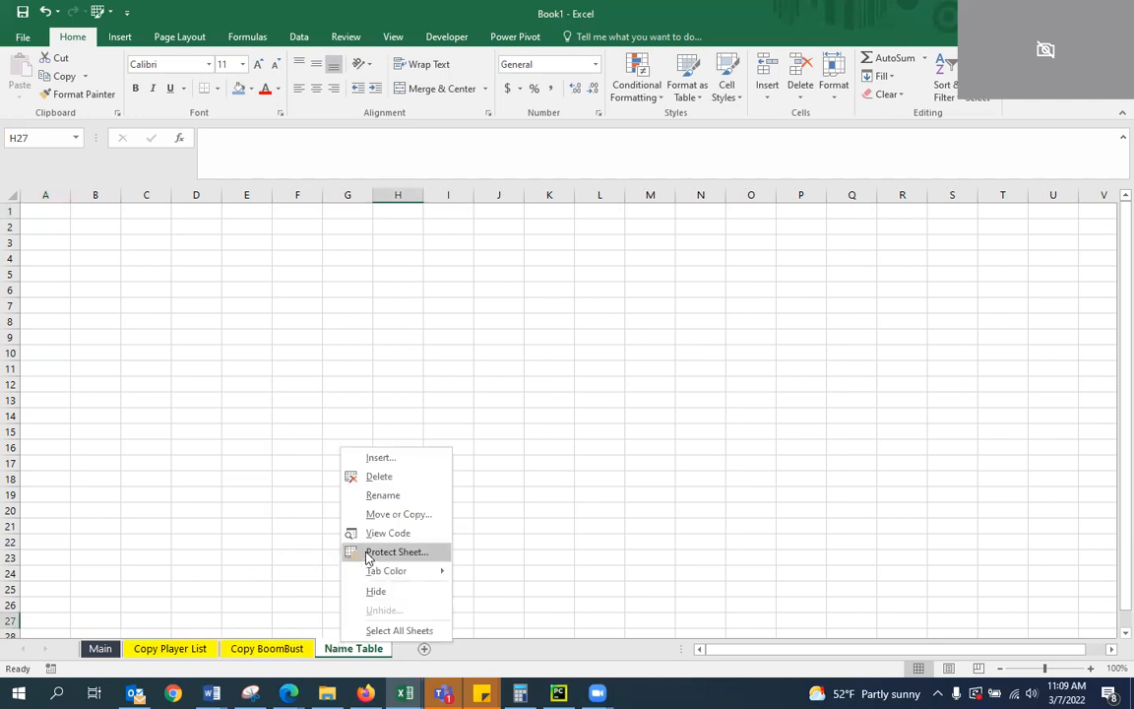
pyautogui.moveTo(374, 572)
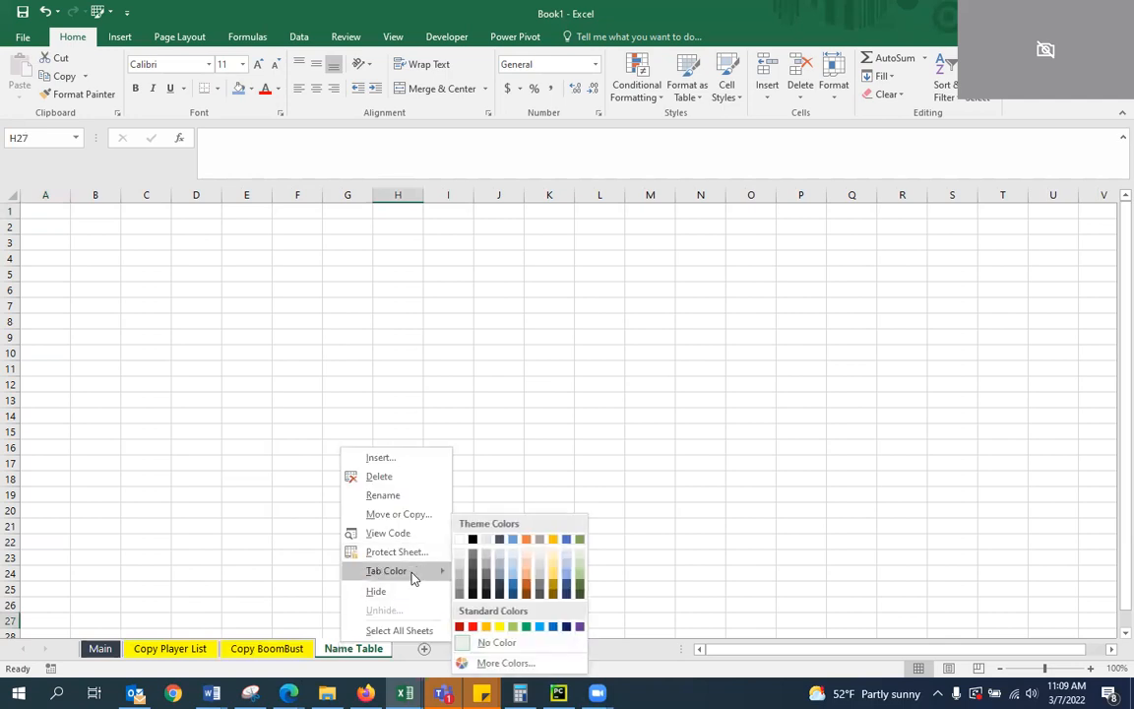
pyautogui.click(460, 626)
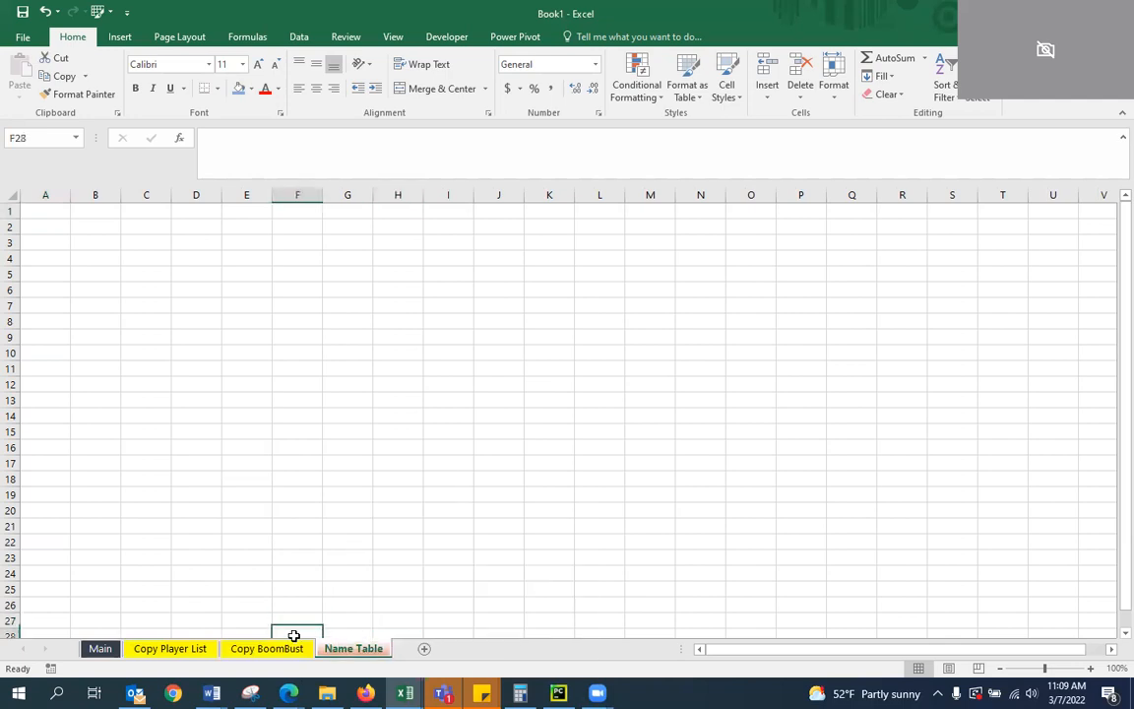
pyautogui.click(281, 648)
pyautogui.click(237, 585)
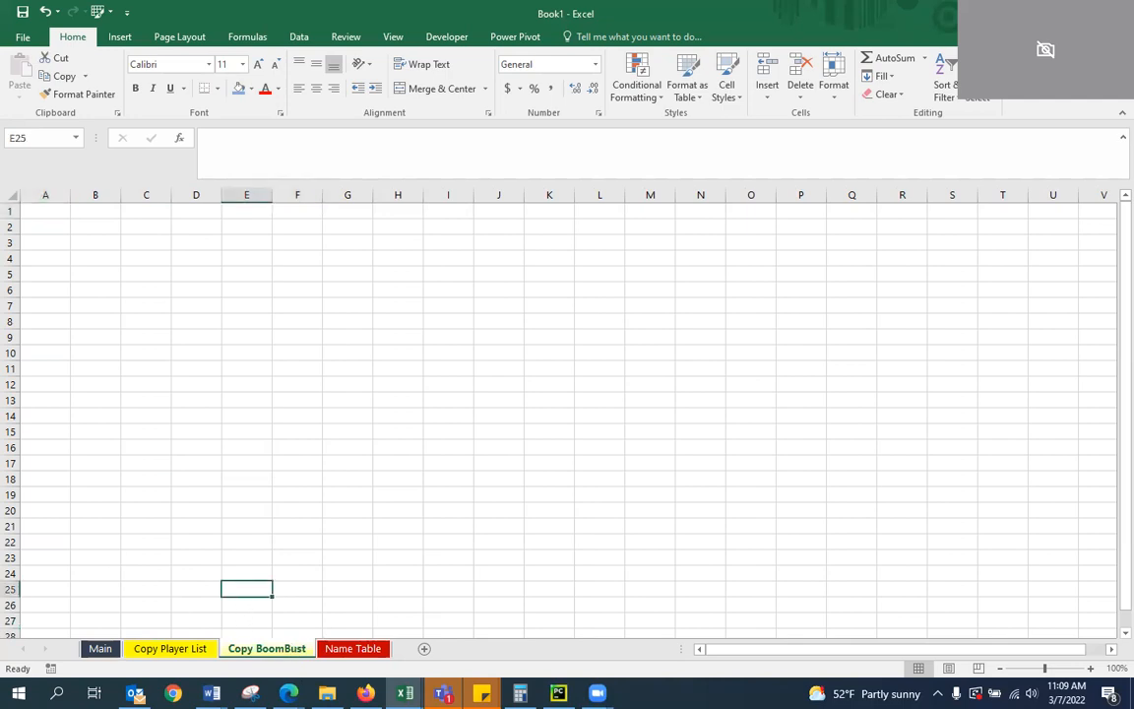
# Enter the column headers Player, Boom % and Boom % in cells A1 to C1 of the Main worksheet
pyautogui.click(103, 641)
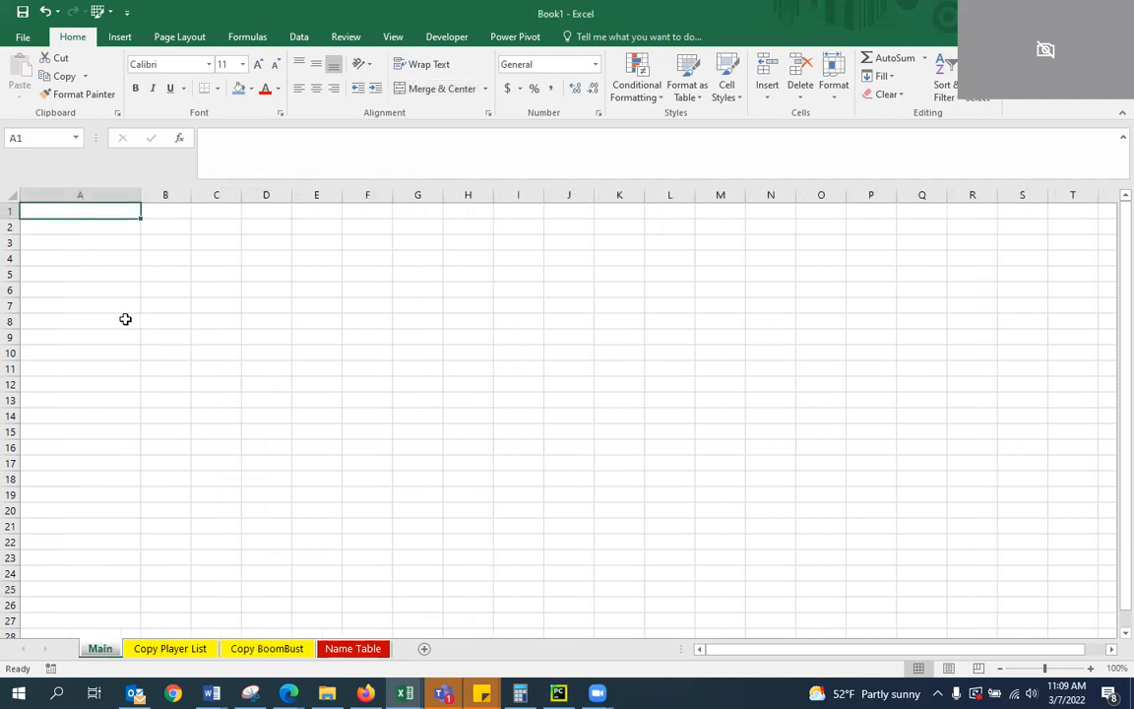
pyautogui.write('P')
pyautogui.press('Return')
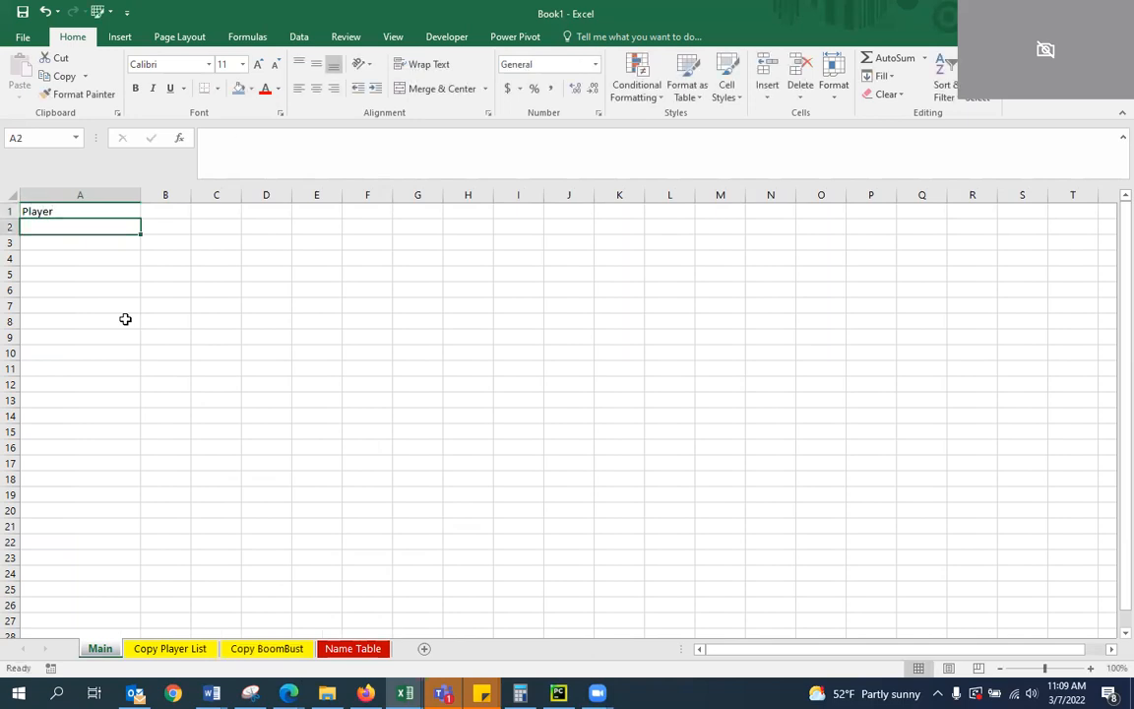
pyautogui.press('Up')
pyautogui.press('Right')
pyautogui.write('B')
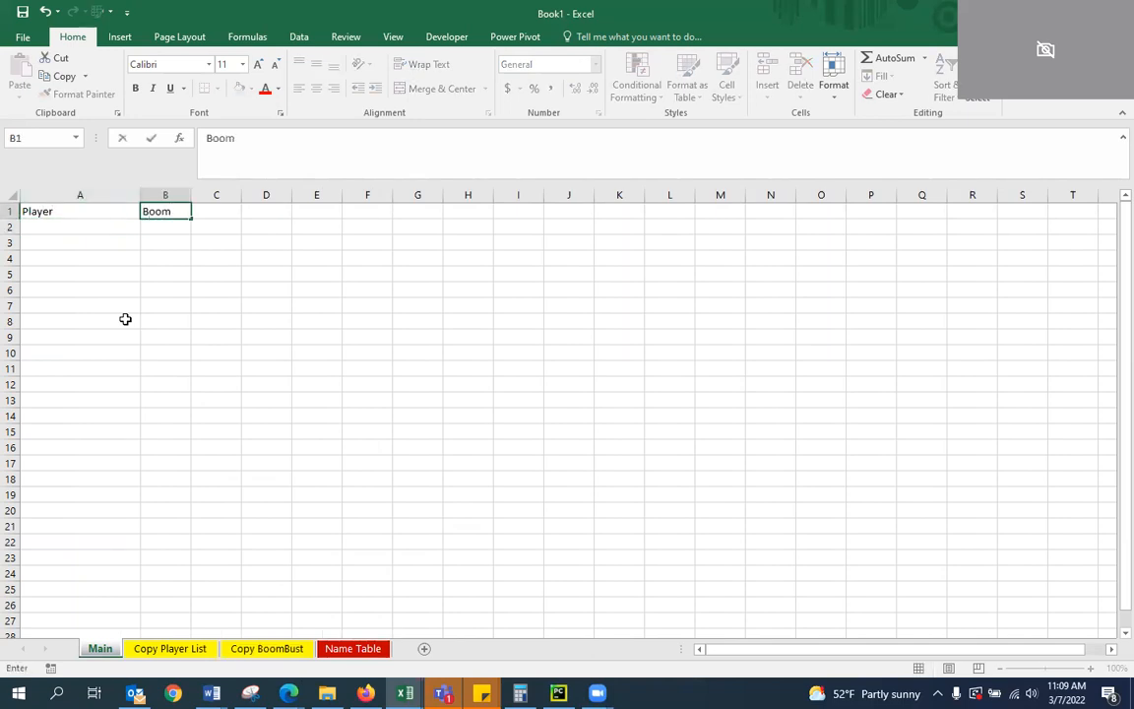
pyautogui.press('Return')
pyautogui.press('Up')
pyautogui.press('Right')
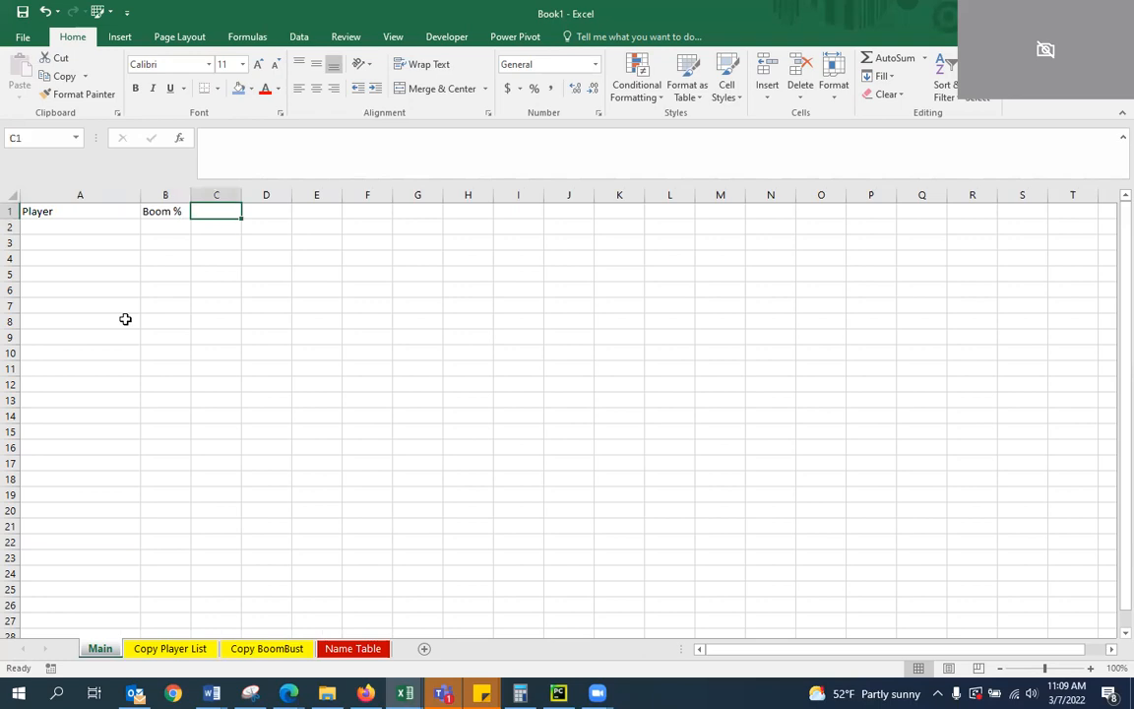
pyautogui.write('Boom')
pyautogui.press('Return')
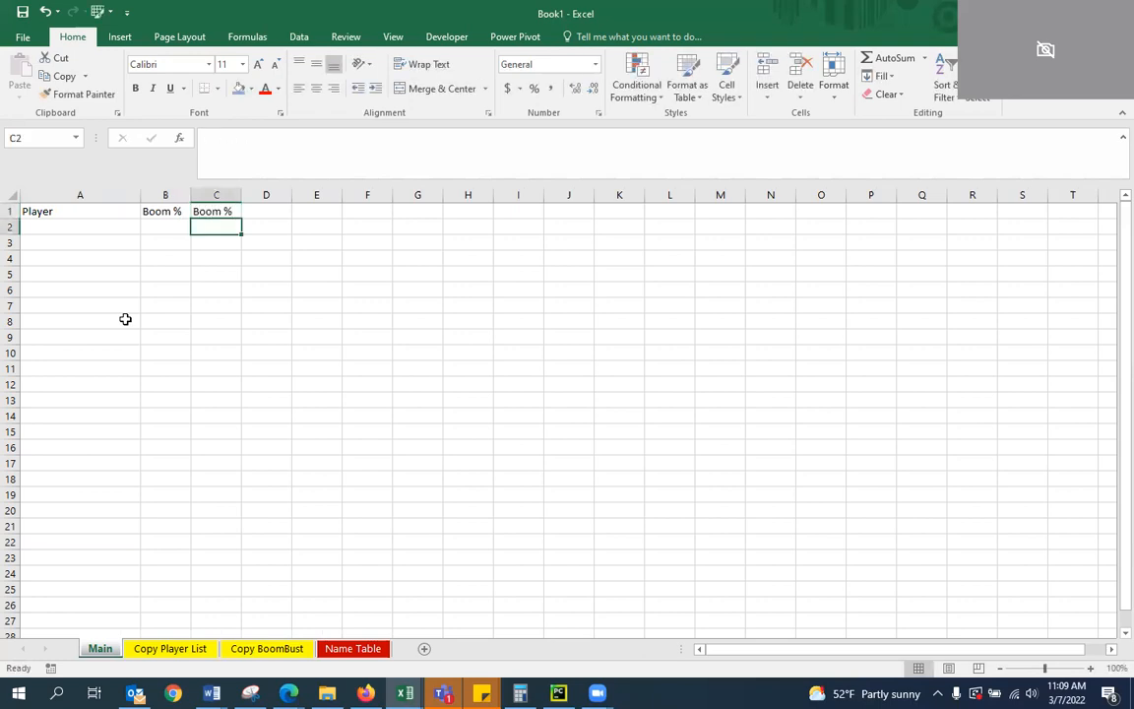
# Center and bold the headers in cells A1 to C1 of the Main worksheet
pyautogui.click(72, 212)
pyautogui.moveTo(72, 211); pyautogui.dragTo(202, 213)
pyautogui.click(316, 89)
pyautogui.click(134, 88)
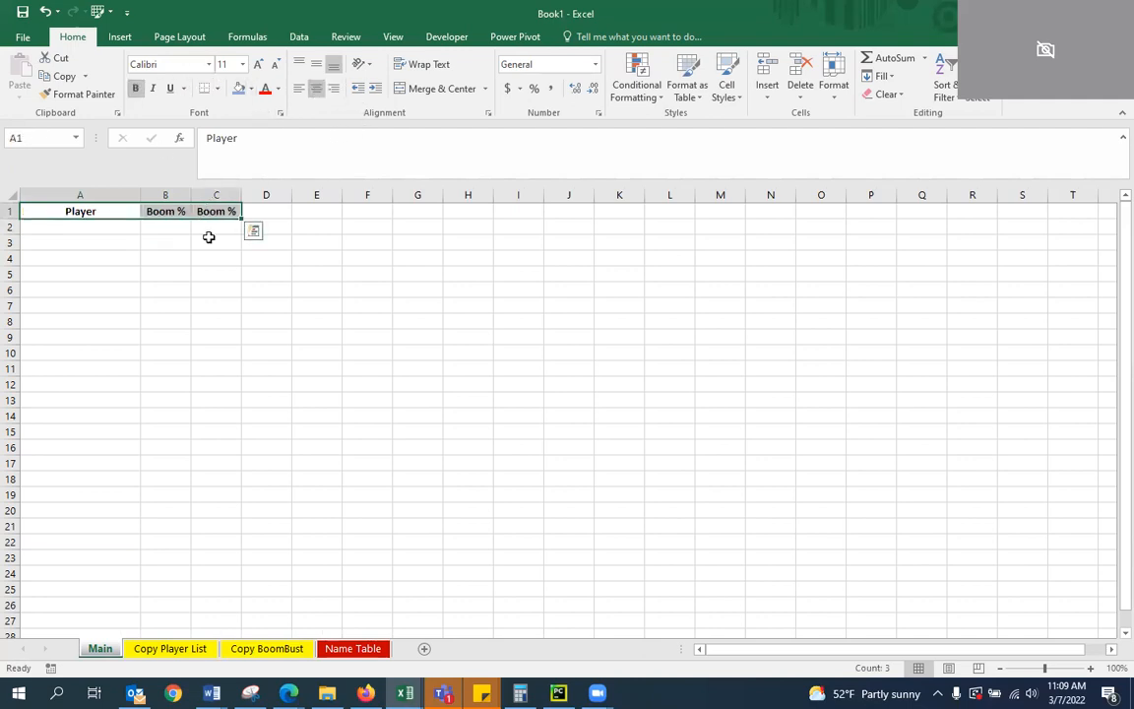
pyautogui.click(211, 256)
pyautogui.click(114, 226)
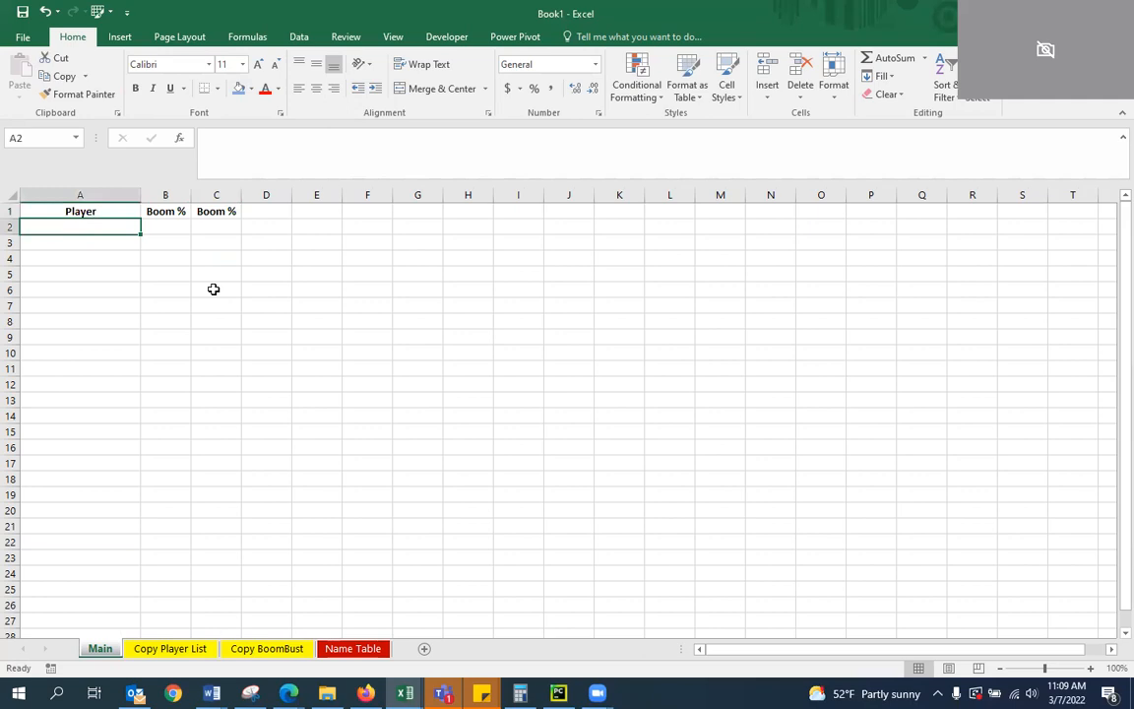
# Enter a formula in cell A2 of the Main worksheet that references cell A2 of the Copy Player List worksheet
pyautogui.write('=')
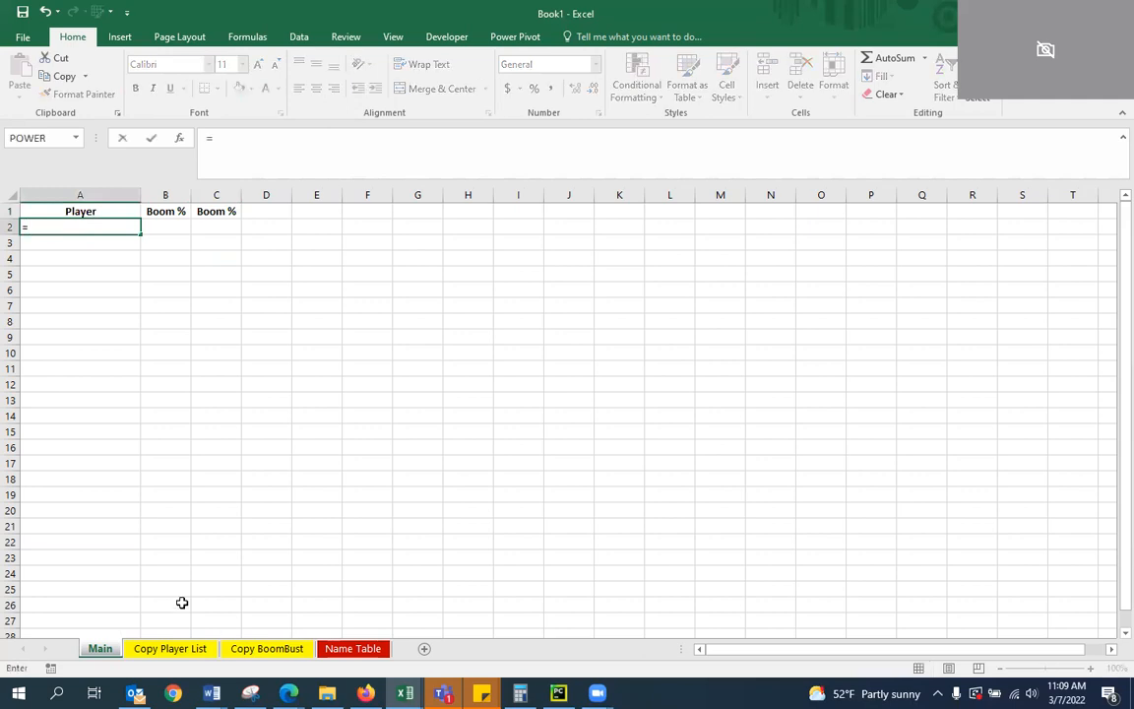
pyautogui.click(197, 648)
pyautogui.click(63, 233)
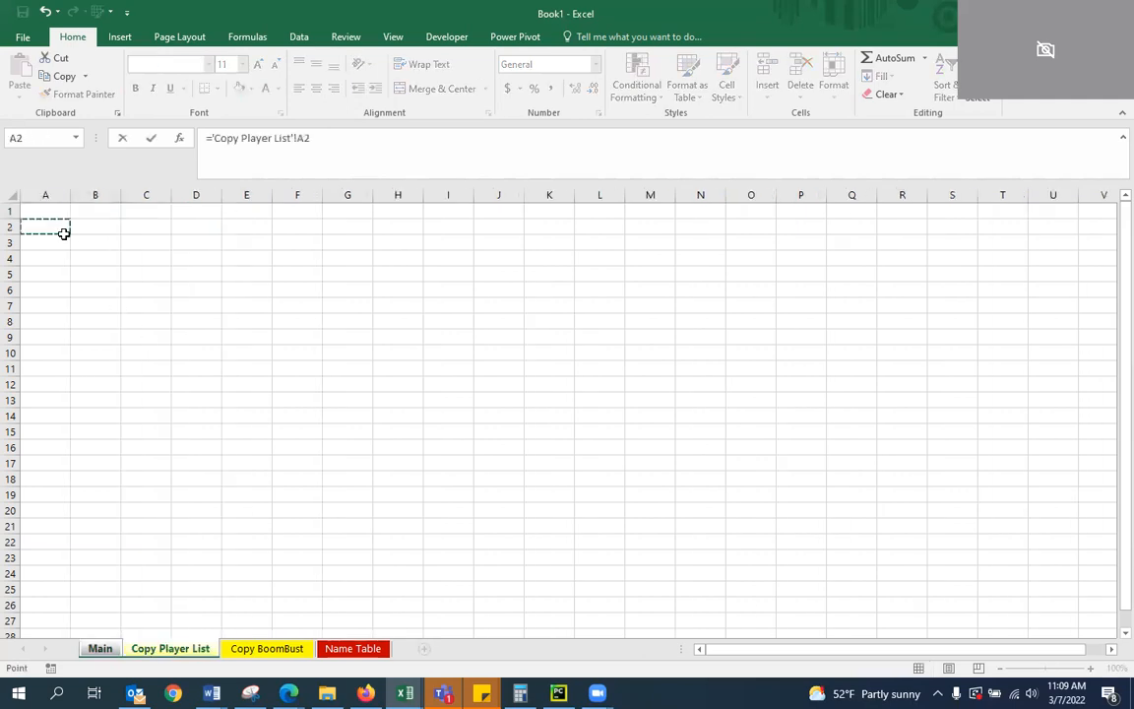
pyautogui.press('Return')
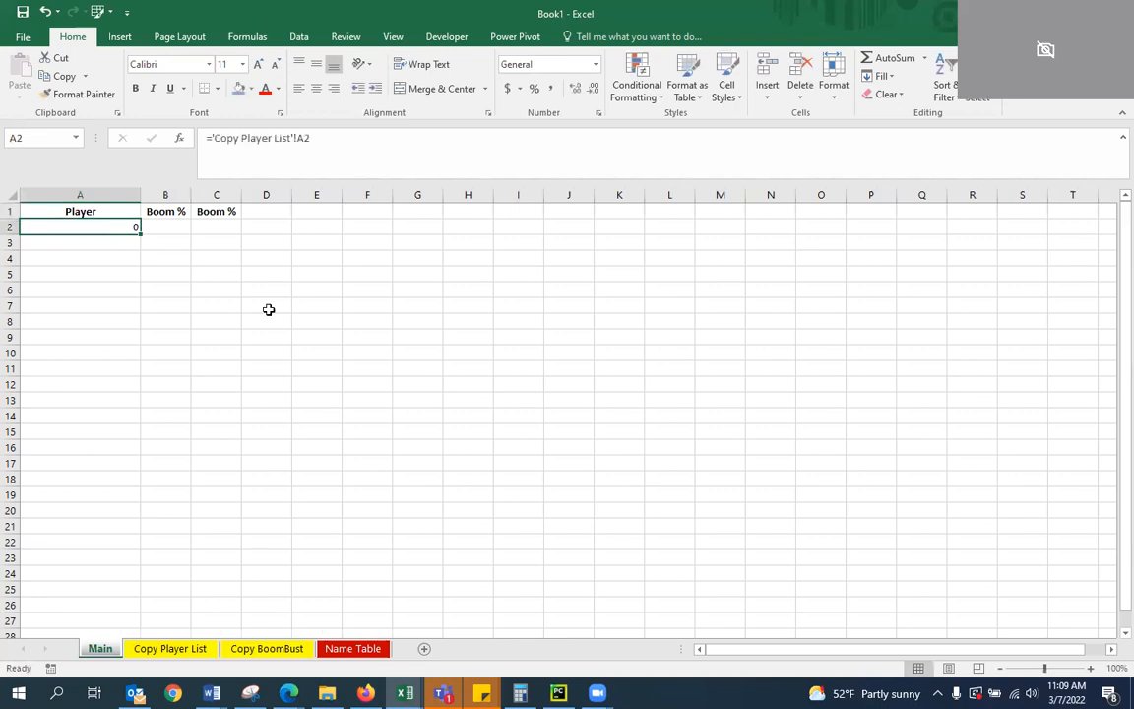
# Copy the A2 reference formula down column A of the Main worksheet to around row 200
pyautogui.hotkey('ctrl', 'c')
pyautogui.hotkey('shift', 'Down')
pyautogui.hotkey('shift', 'Down')
pyautogui.hotkey('shift', 'Down')
pyautogui.hotkey('shift', 'Down')
pyautogui.hotkey('shift', 'Down')
pyautogui.hotkey('shift', 'Down')
pyautogui.hotkey('shift', 'Down')
pyautogui.hotkey('shift', 'Down')
pyautogui.hotkey('shift', 'Down')
pyautogui.hotkey('shift', 'Down')
pyautogui.hotkey('shift', 'Down')
pyautogui.hotkey('shift', 'Down')
pyautogui.hotkey('shift', 'Down')
pyautogui.hotkey('shift', 'Down')
pyautogui.hotkey('shift', 'Down')
pyautogui.hotkey('shift', 'Down')
pyautogui.hotkey('shift', 'Down')
pyautogui.hotkey('shift', 'Down')
pyautogui.hotkey('shift', 'Down')
pyautogui.hotkey('shift', 'Down')
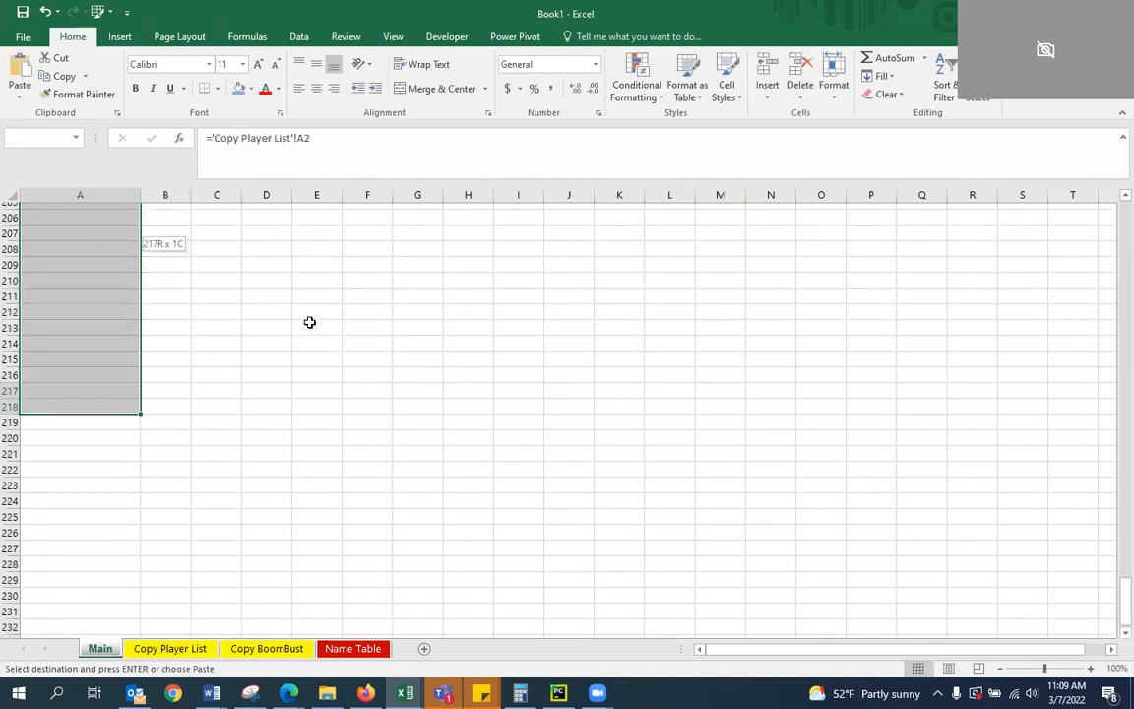
pyautogui.hotkey('shift', 'Up')
pyautogui.hotkey('shift', 'Up')
pyautogui.hotkey('shift', 'Up')
pyautogui.hotkey('shift', 'Up')
pyautogui.hotkey('shift', 'Up')
pyautogui.hotkey('shift', 'Up')
pyautogui.hotkey('shift', 'Up')
pyautogui.hotkey('shift', 'Up')
pyautogui.hotkey('shift', 'Up')
pyautogui.hotkey('shift', 'Up')
pyautogui.hotkey('shift', 'Up')
pyautogui.hotkey('shift', 'Up')
pyautogui.hotkey('shift', 'Up')
pyautogui.hotkey('shift', 'Up')
pyautogui.hotkey('shift', 'Up')
pyautogui.hotkey('shift', 'Up')
pyautogui.hotkey('shift', 'Up')
pyautogui.hotkey('shift', 'Up')
pyautogui.hotkey('shift', 'Up')
pyautogui.hotkey('shift', 'Up')
pyautogui.hotkey('shift', 'Down')
pyautogui.hotkey('shift', 'Down')
pyautogui.hotkey('shift', 'Down')
pyautogui.hotkey('shift', 'Down')
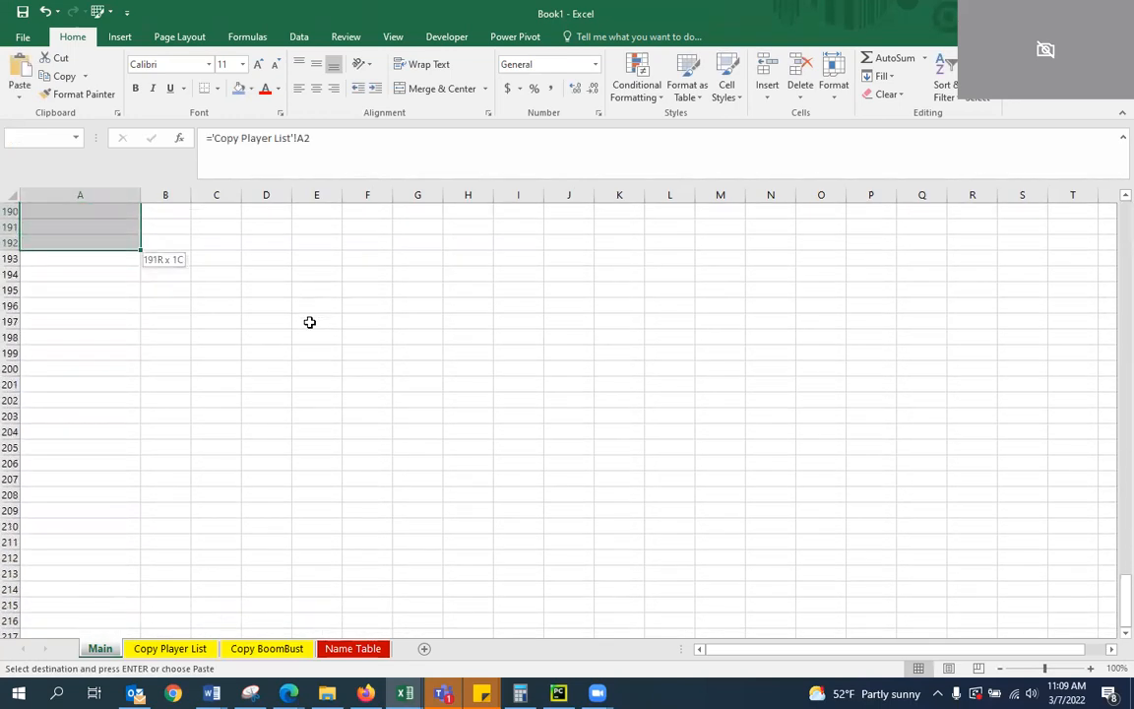
pyautogui.hotkey('shift', 'Down')
pyautogui.hotkey('shift', 'Down')
pyautogui.hotkey('shift', 'Down')
pyautogui.hotkey('shift', 'Down')
pyautogui.hotkey('ctrl', 'v')
pyautogui.press('Up')
pyautogui.press('Right')
pyautogui.press('Down')
pyautogui.press('Escape')
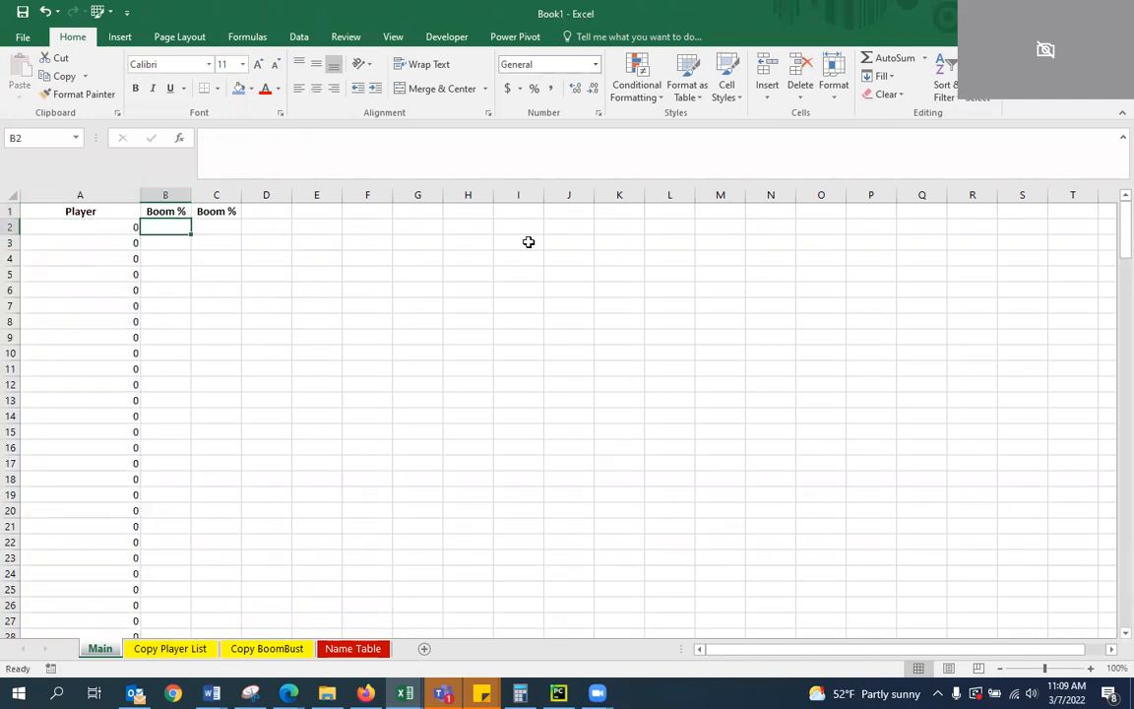
# Paste the copied player data into the Copy Player List worksheet starting at A1 and fit column A to the player names
pyautogui.click(380, 395)
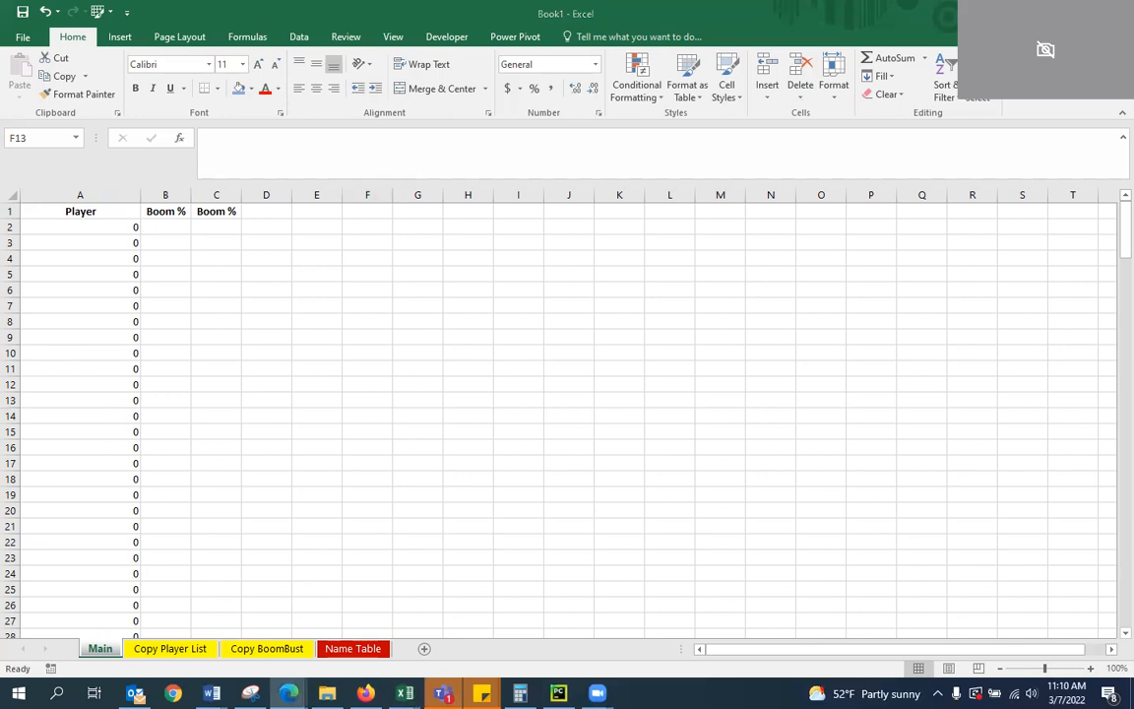
pyautogui.click(170, 649)
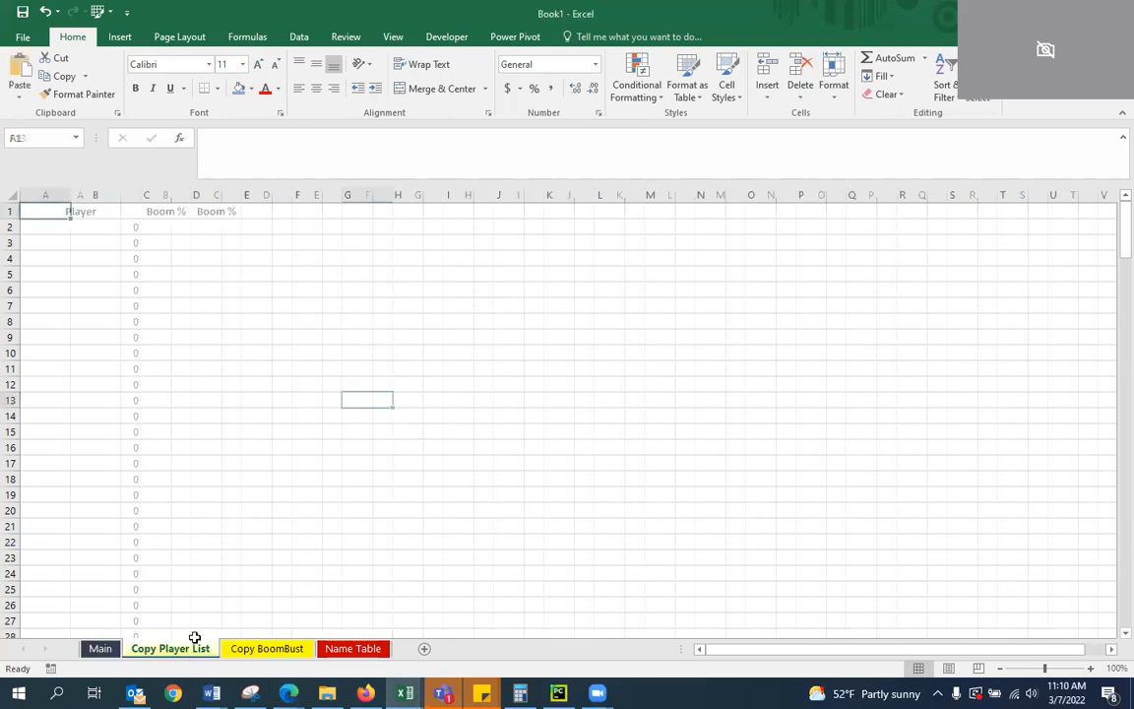
pyautogui.click(43, 210)
pyautogui.hotkey('ctrl', 'v')
pyautogui.click(245, 303)
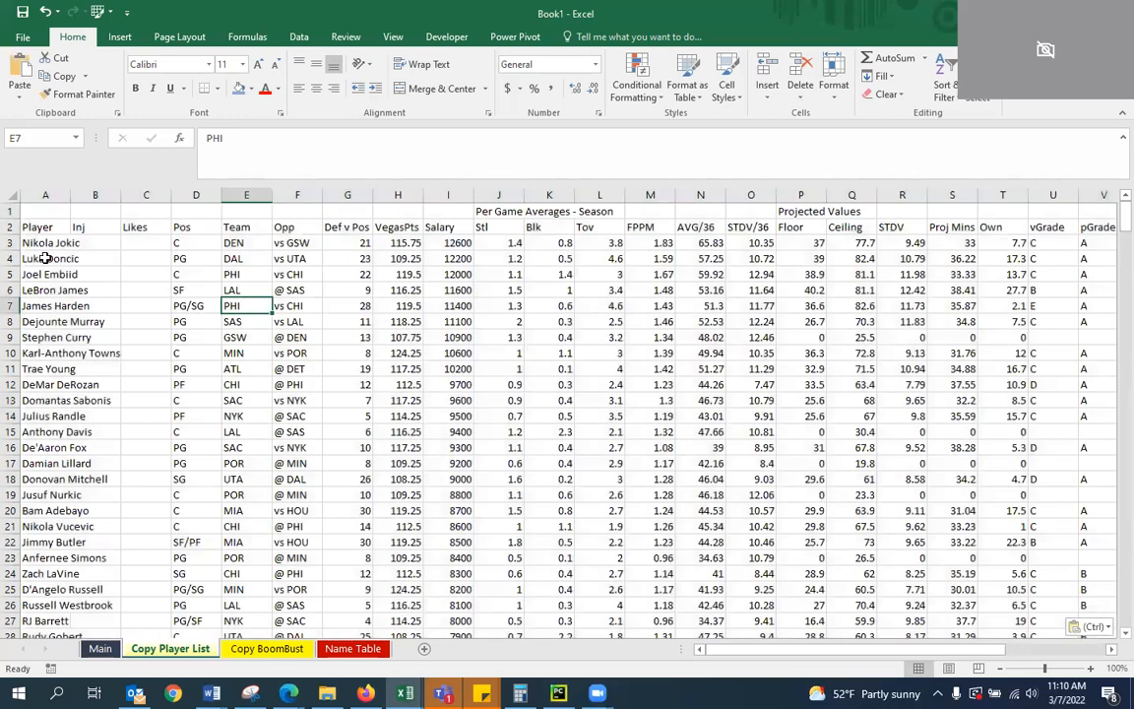
pyautogui.doubleClick(74, 193)
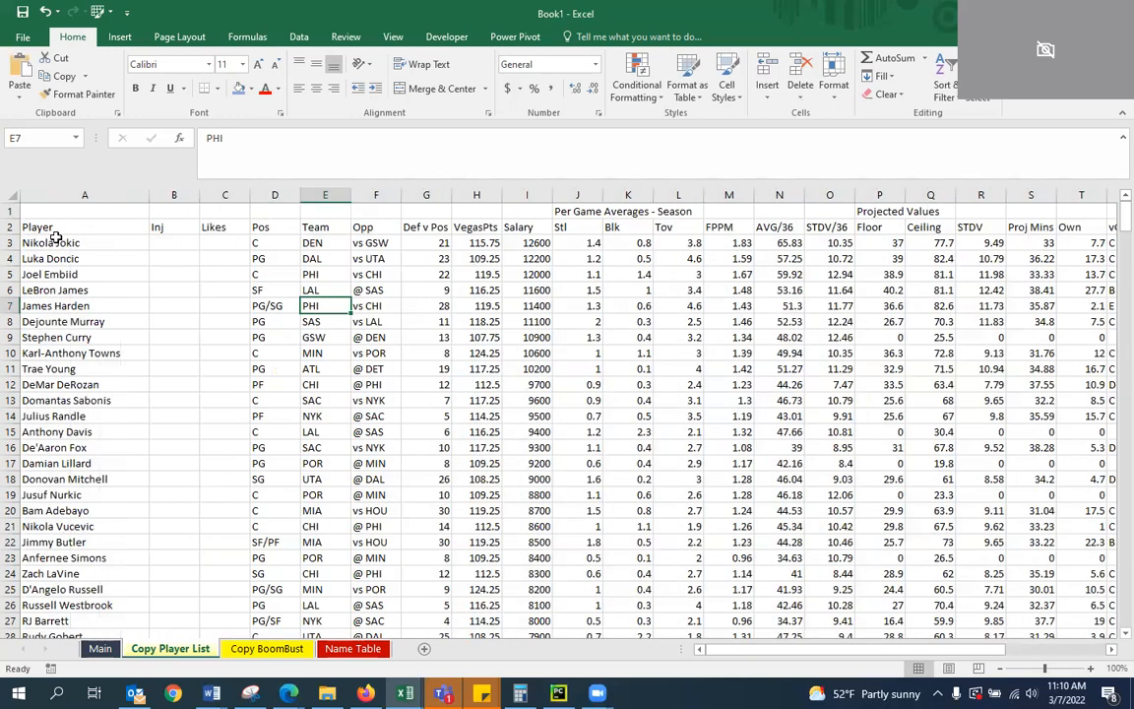
# Change the formula in cell A2 of the Main worksheet to ='Copy Player List'!A3
pyautogui.click(101, 648)
pyautogui.click(78, 210)
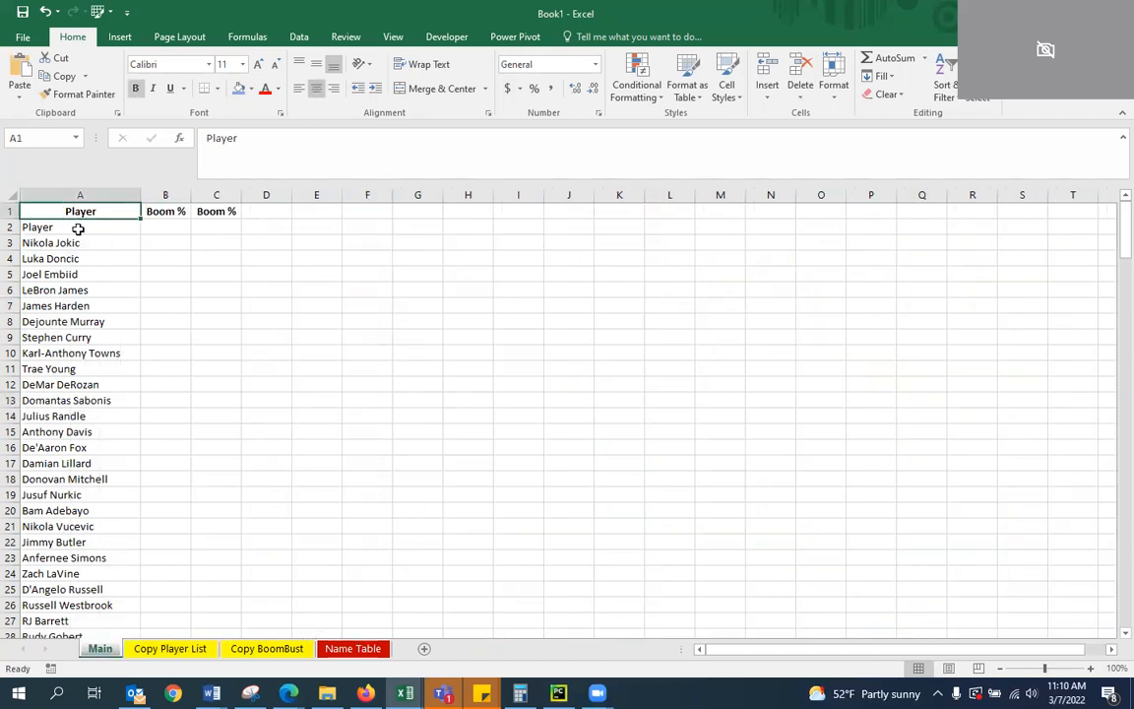
pyautogui.click(79, 227)
pyautogui.click(315, 140)
pyautogui.write('3')
pyautogui.press('Return')
pyautogui.press('Up')
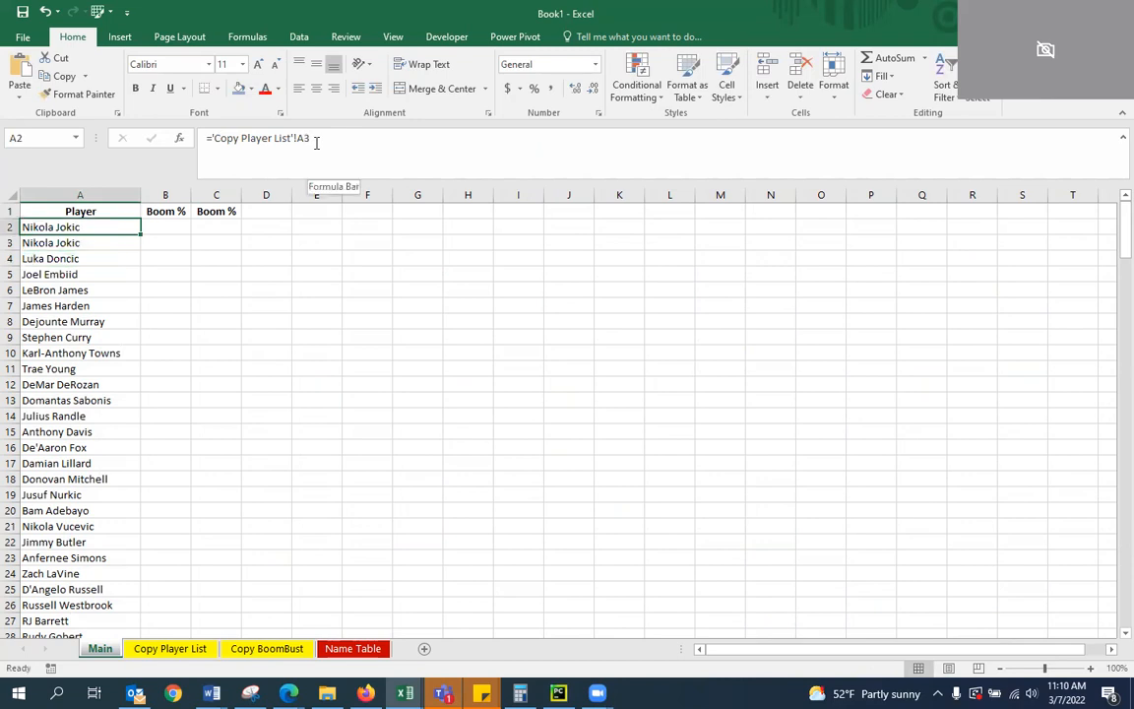
# Fill the corrected A2 formula down the Player column of the Main worksheet and check the first rows
pyautogui.doubleClick(139, 235)
pyautogui.click(125, 317)
pyautogui.click(85, 226)
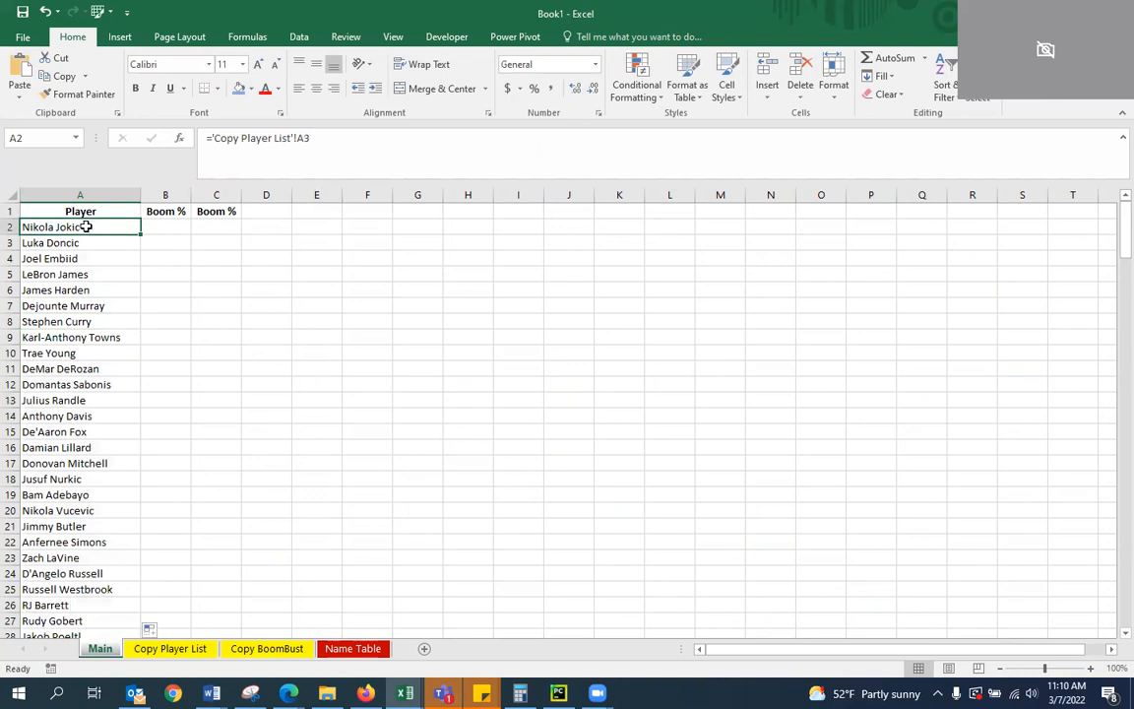
pyautogui.click(108, 244)
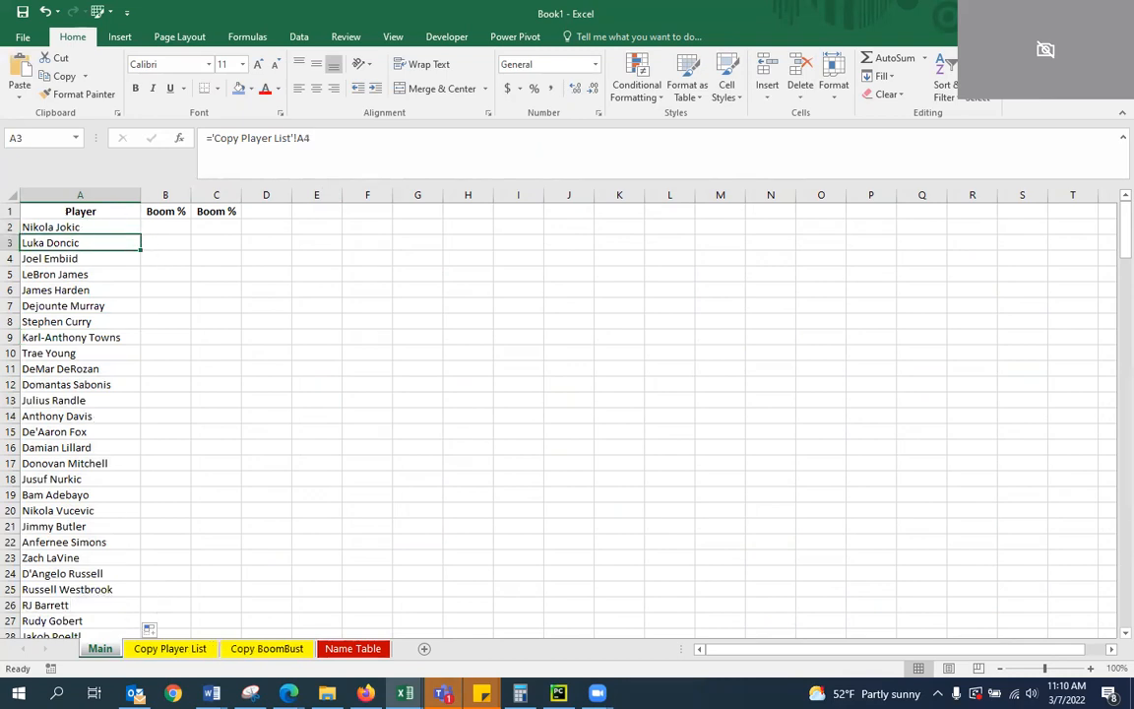
# Paste the copied boom/bust data into the Copy BoomBust worksheet starting at A1 and widen the Name column
pyautogui.click(288, 693)
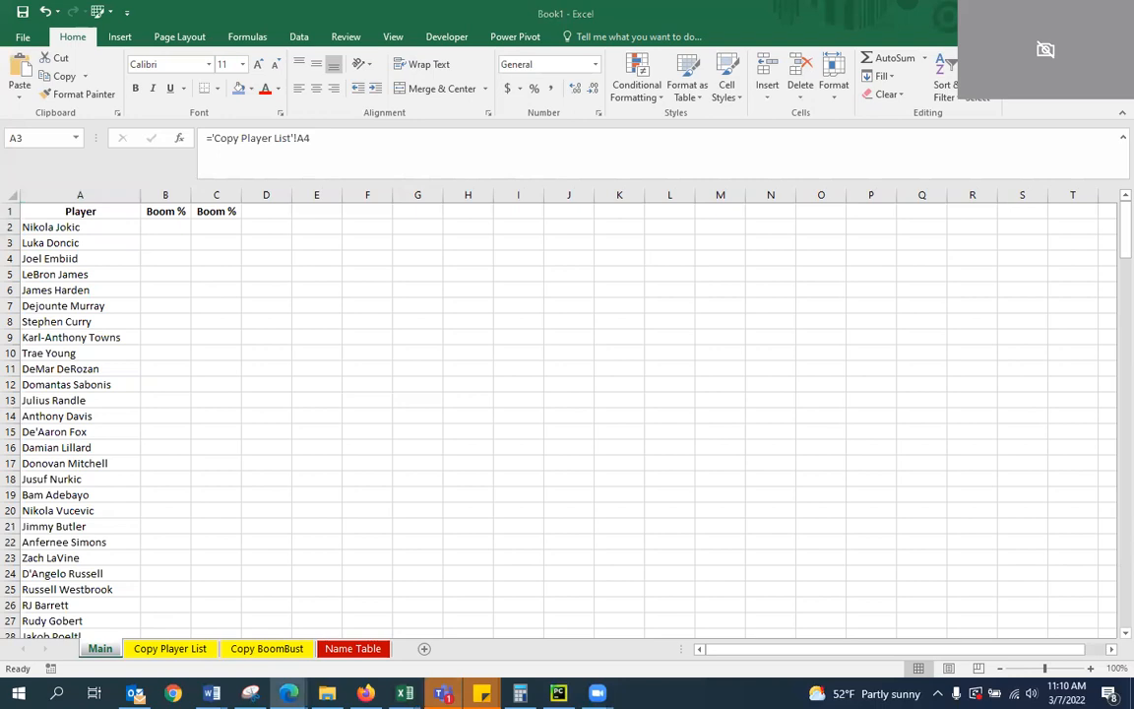
pyautogui.click(267, 647)
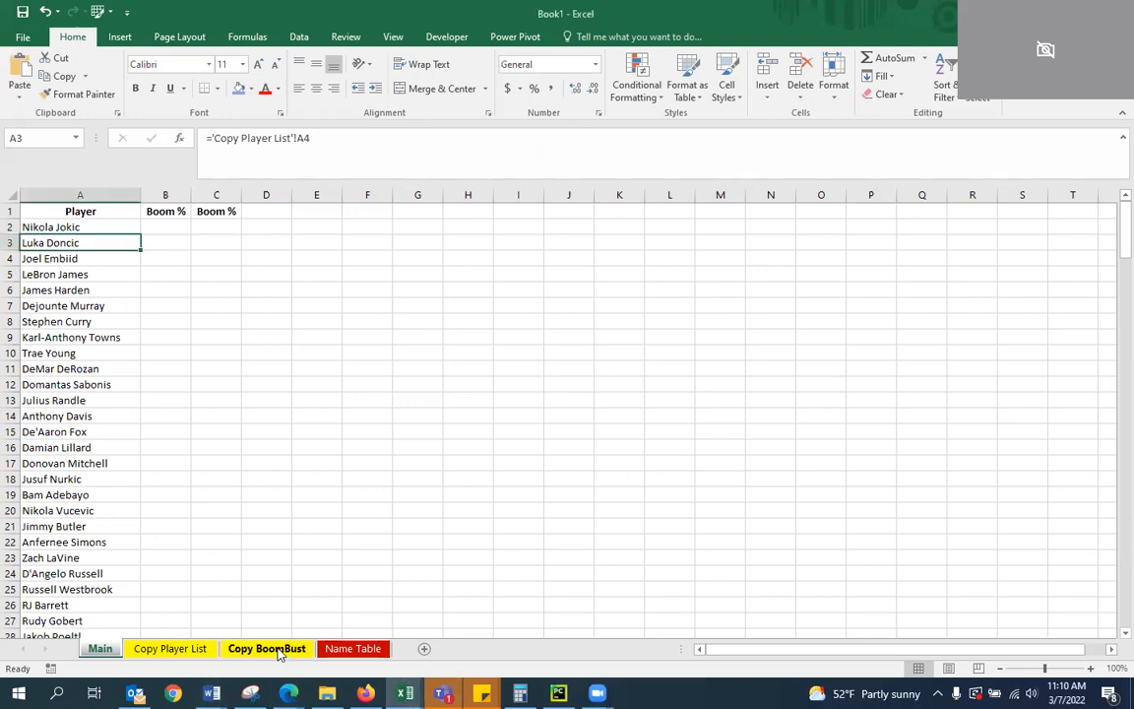
pyautogui.click(53, 213)
pyautogui.hotkey('ctrl', 'v')
pyautogui.click(175, 364)
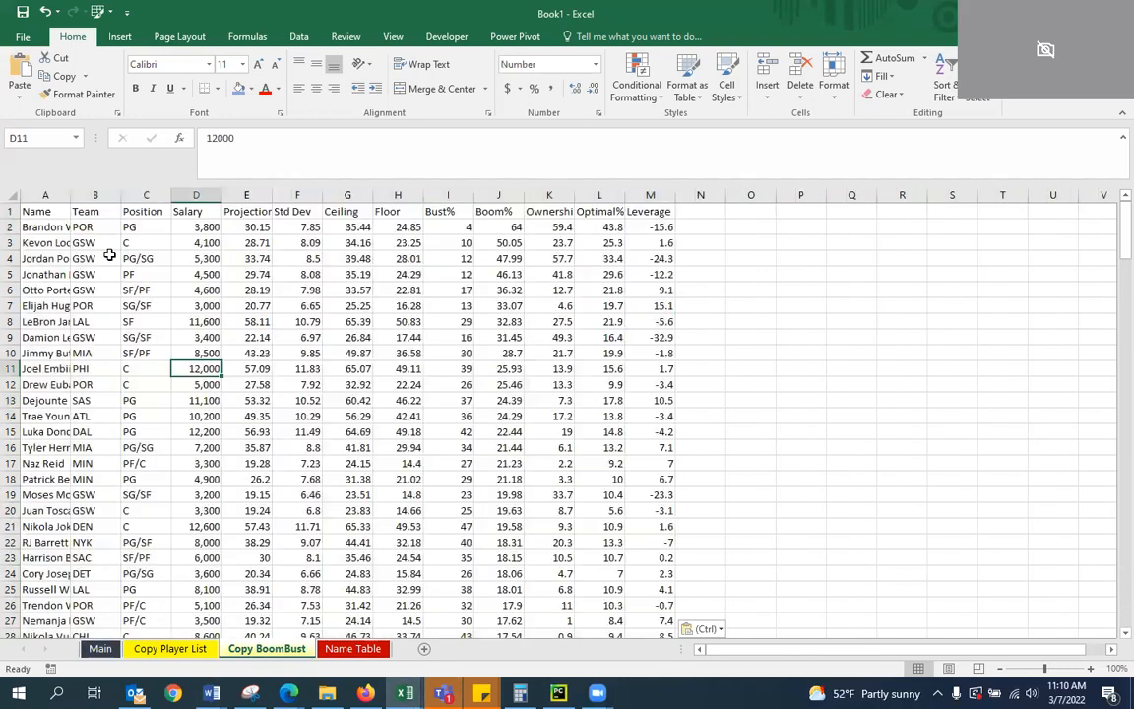
pyautogui.doubleClick(68, 197)
pyautogui.click(122, 337)
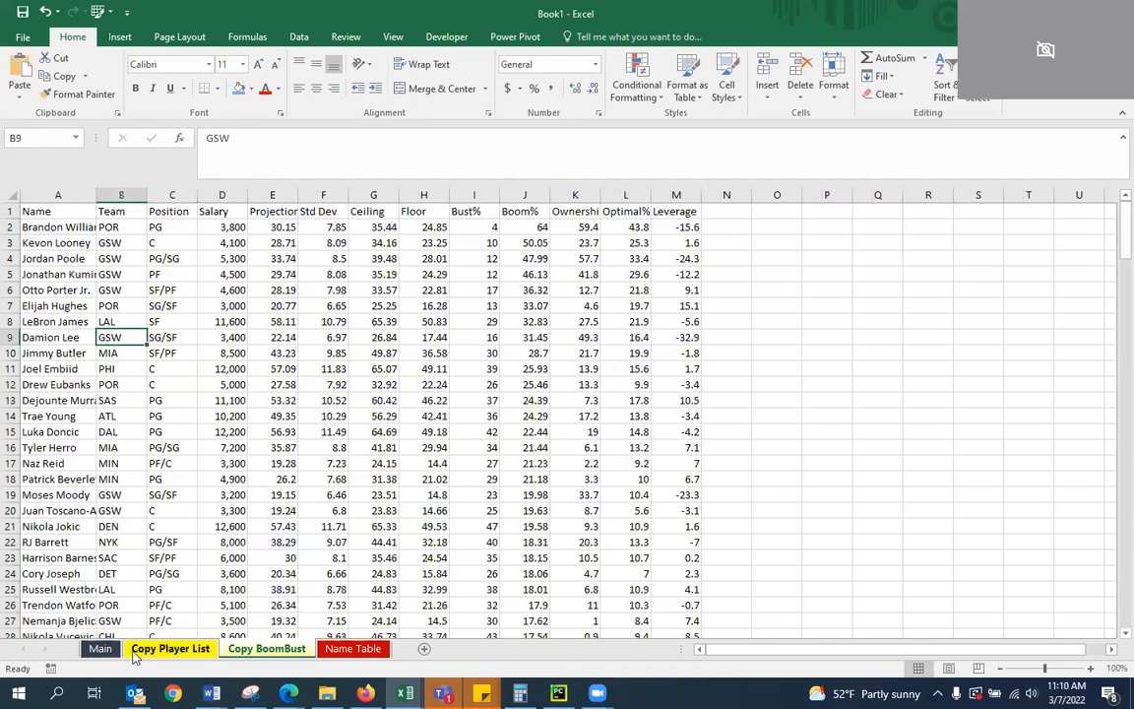
# Start an INDEX formula in cell B2 of the Main worksheet with the Boom% column J:J of Copy BoomBust as the array
pyautogui.click(102, 651)
pyautogui.click(169, 226)
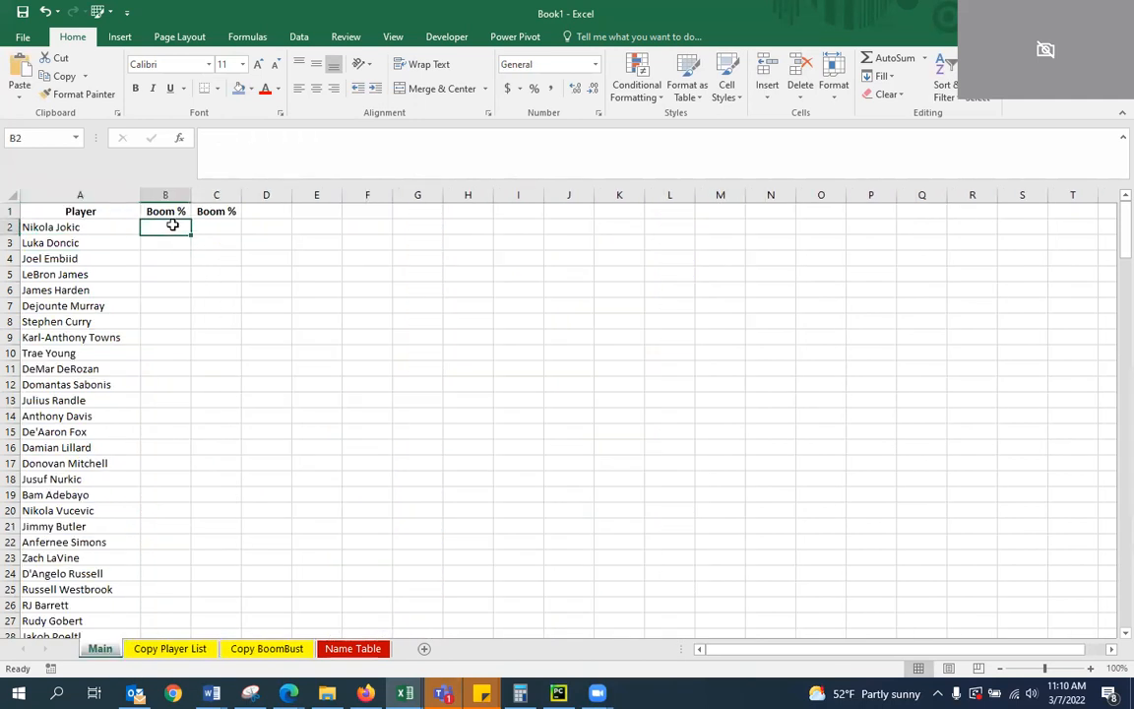
pyautogui.write('=')
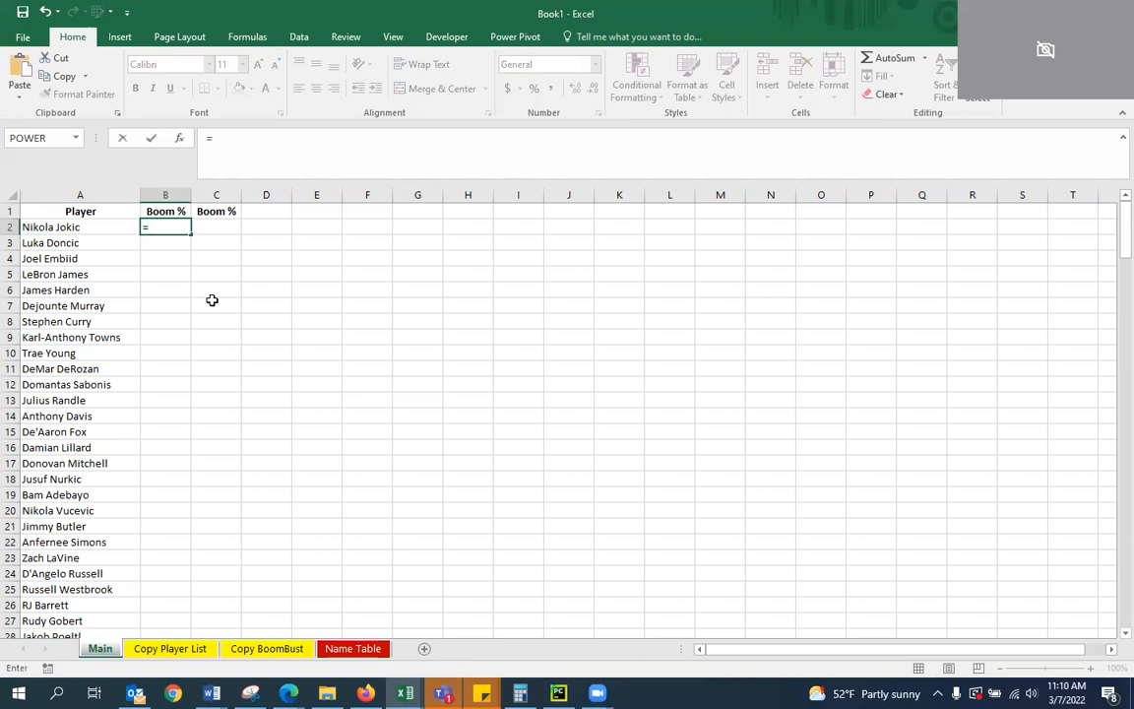
pyautogui.write('INDEX(')
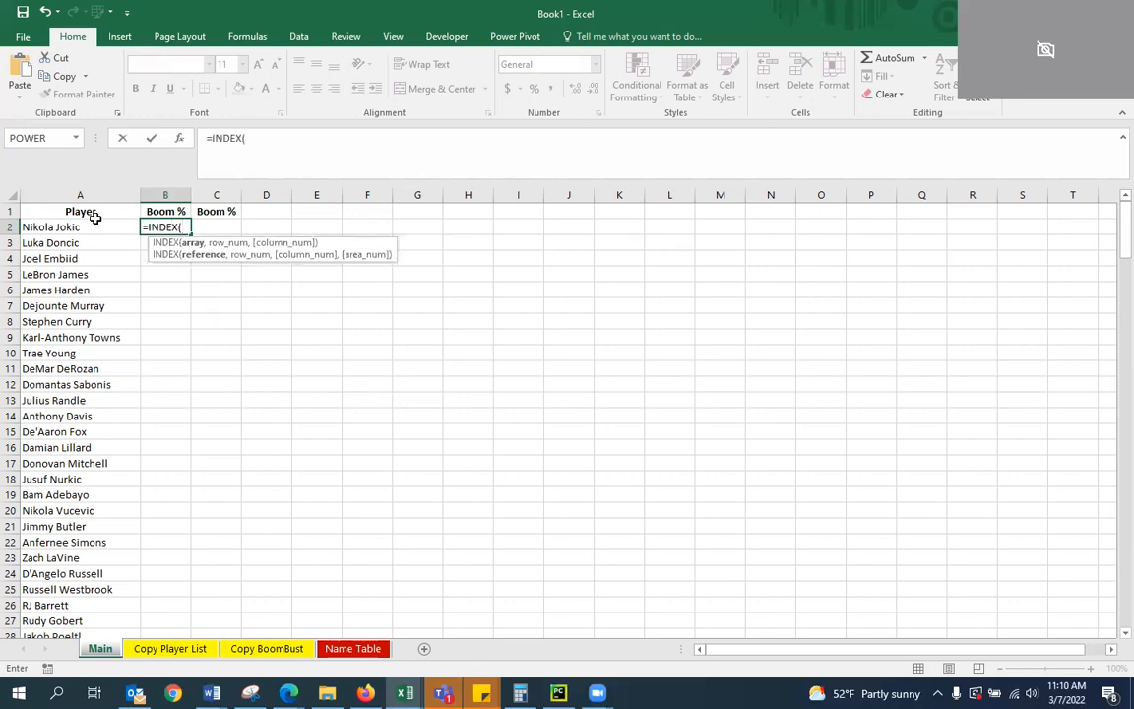
pyautogui.click(268, 649)
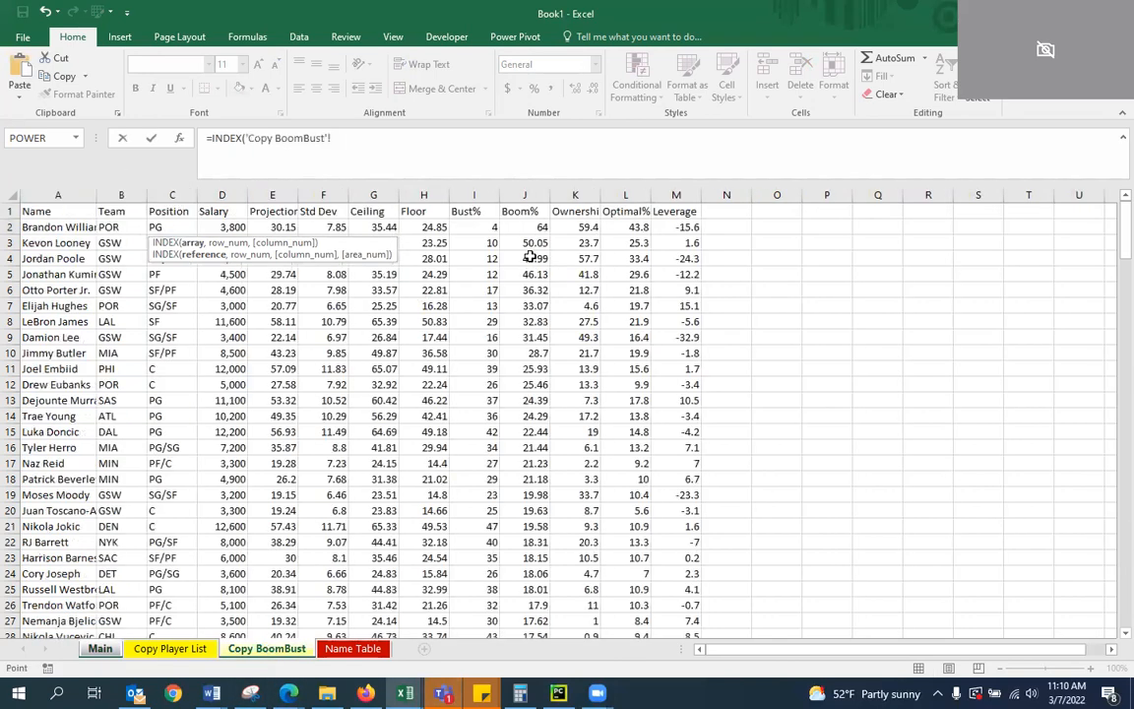
pyautogui.click(524, 195)
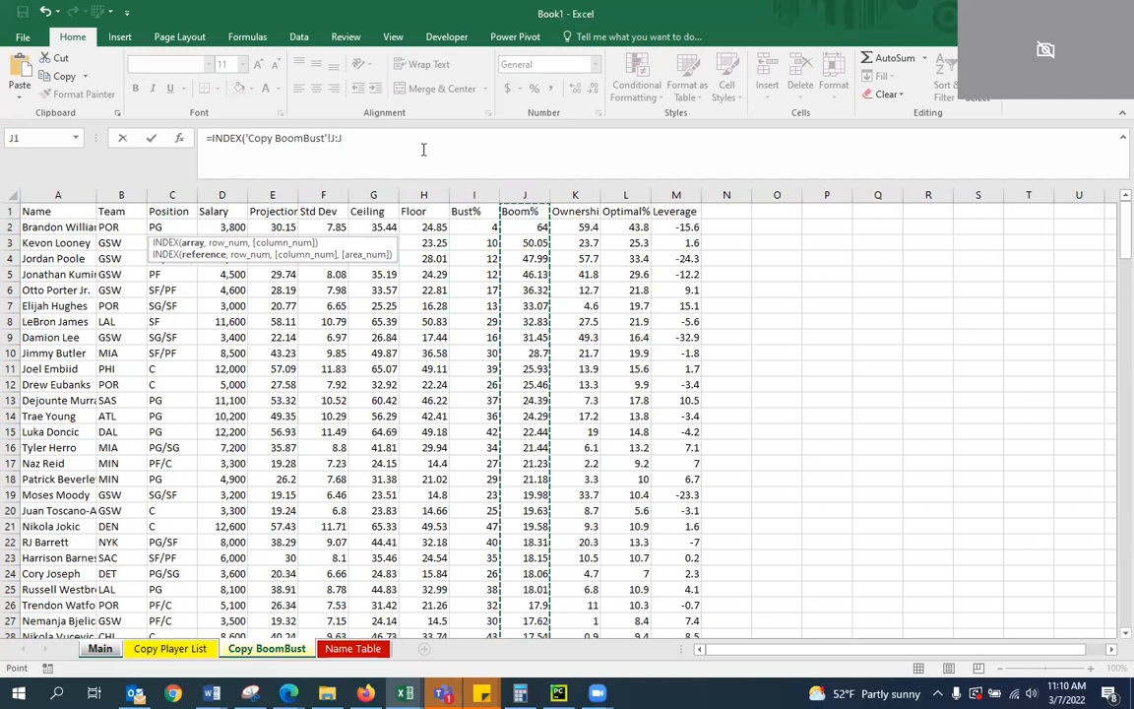
# Complete the B2 formula with MATCH(A2,'Copy BoomBust'!A:A,0) as the row number
pyautogui.write(',MATCH(')
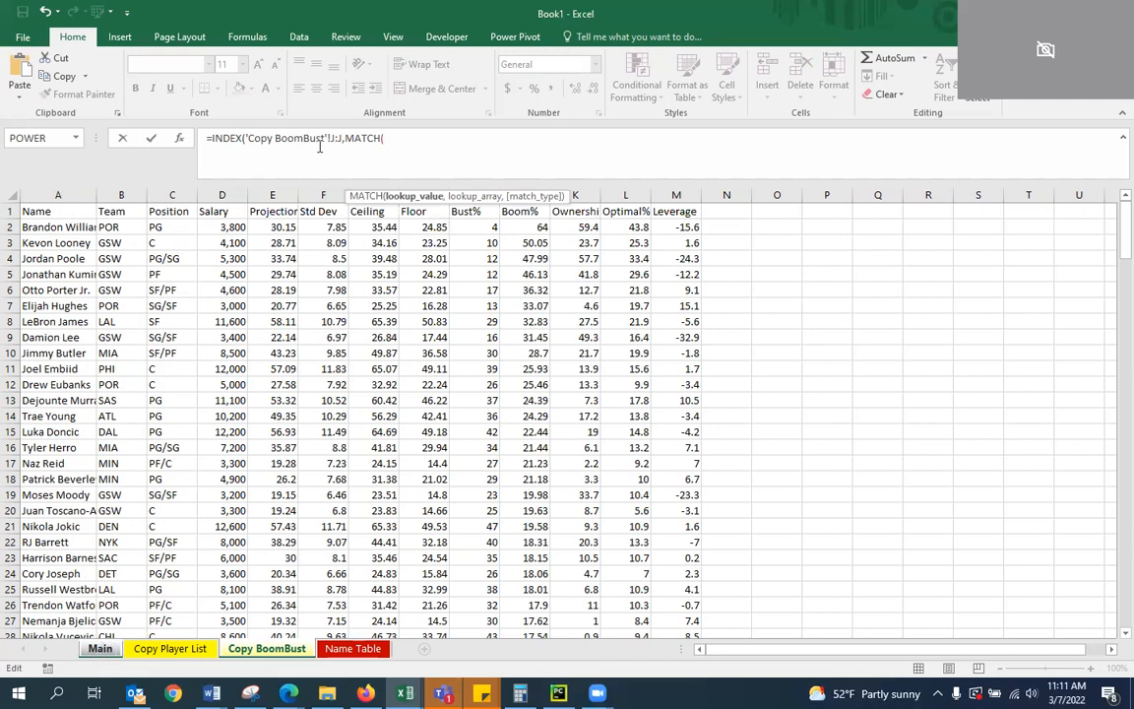
pyautogui.write('A3')
pyautogui.press('BackSpace')
pyautogui.write('2,')
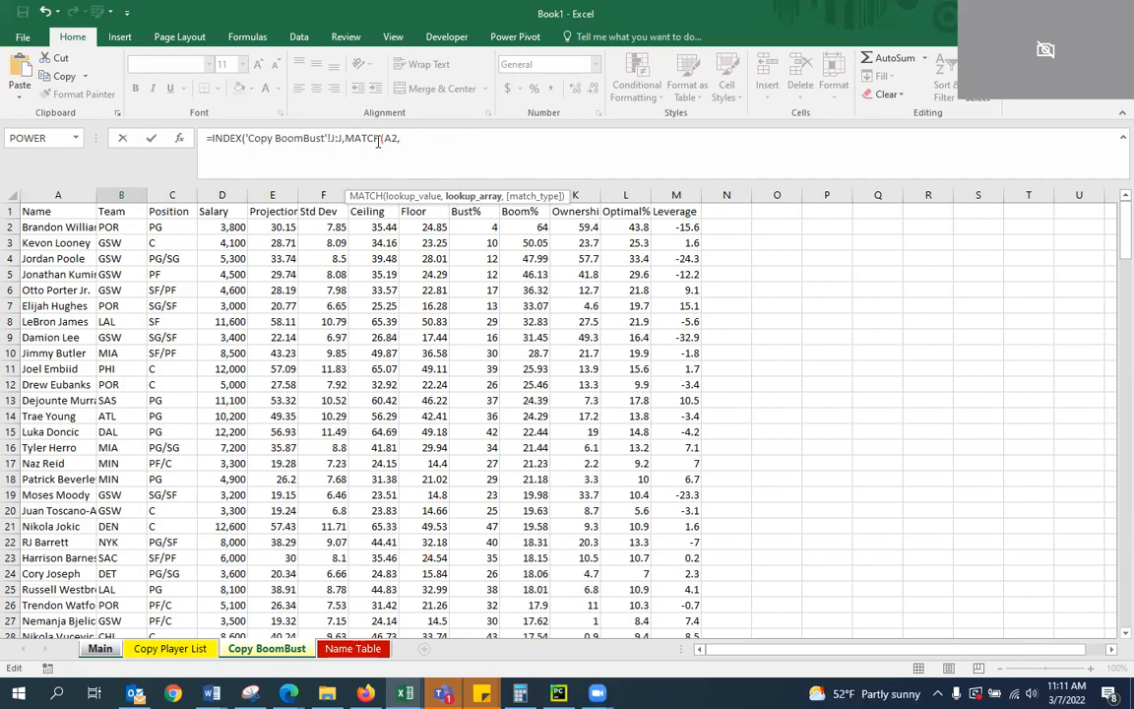
pyautogui.click(71, 193)
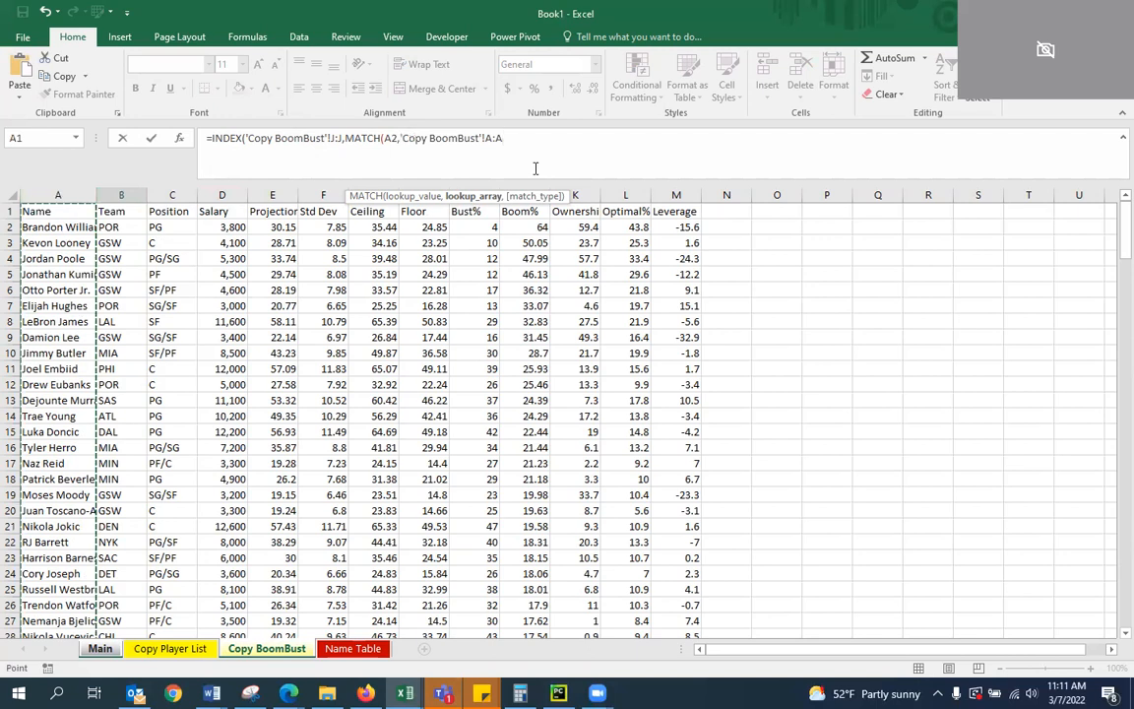
pyautogui.write(',0))')
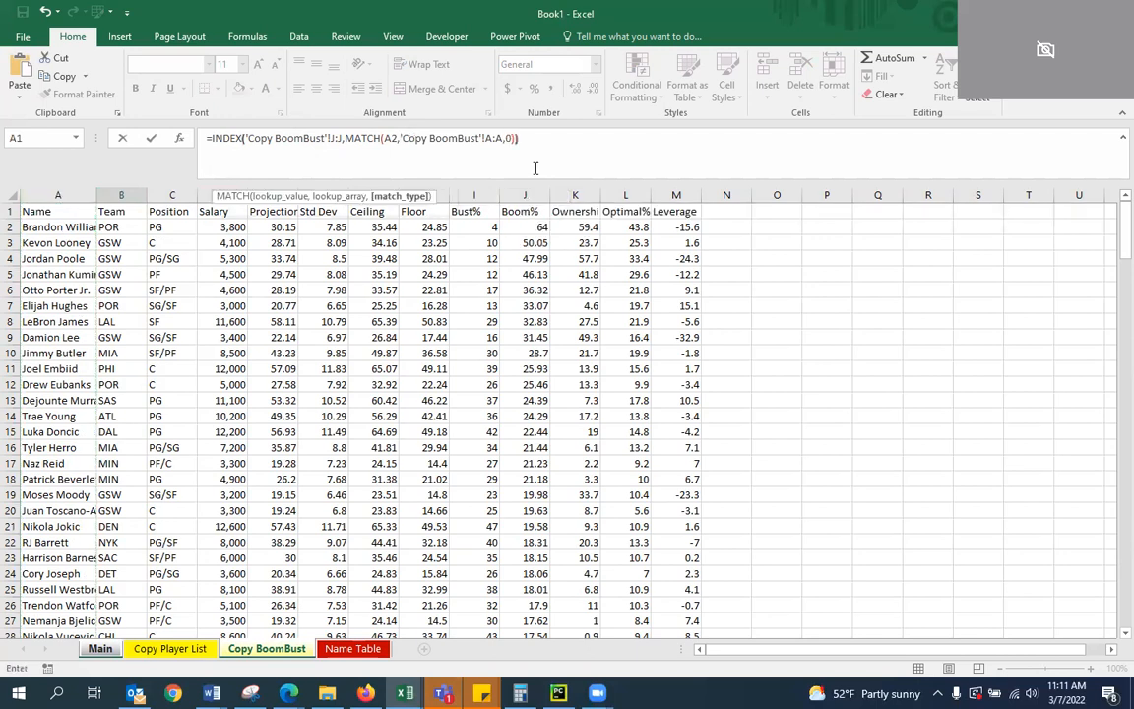
pyautogui.press('Left')
pyautogui.press('Right')
pyautogui.press('Left')
pyautogui.press('Right')
pyautogui.click(170, 253)
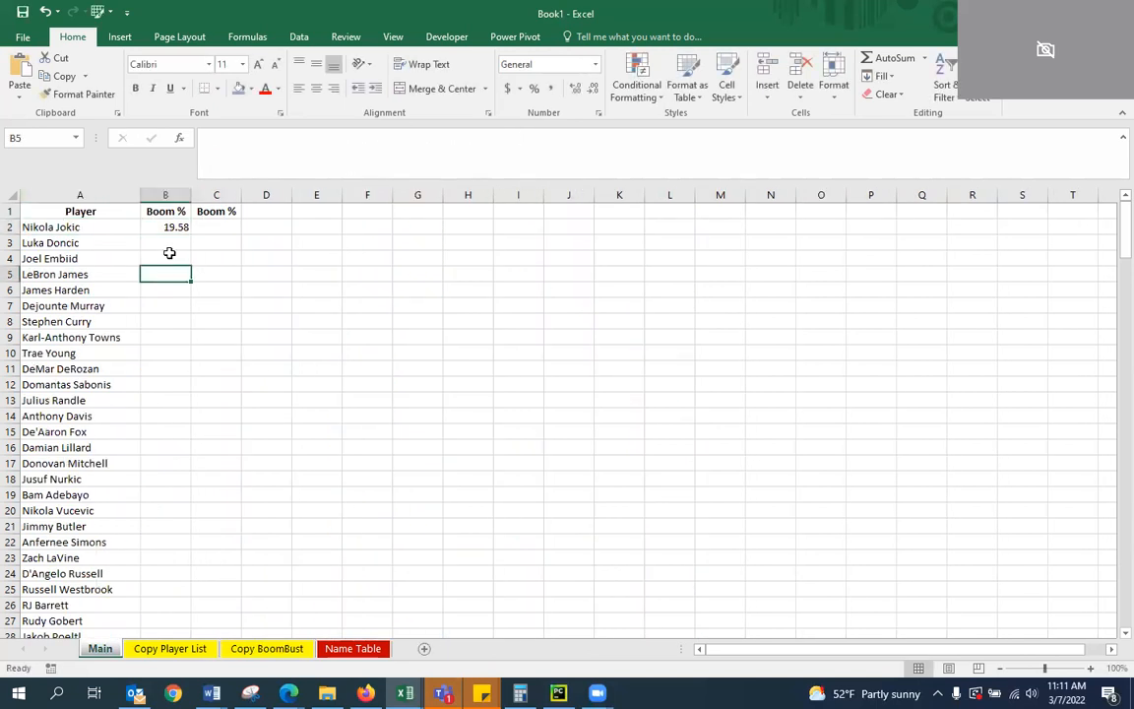
# Center the contents of columns B and C on the Main worksheet
pyautogui.moveTo(165, 195); pyautogui.dragTo(215, 195)
pyautogui.click(316, 89)
pyautogui.click(285, 256)
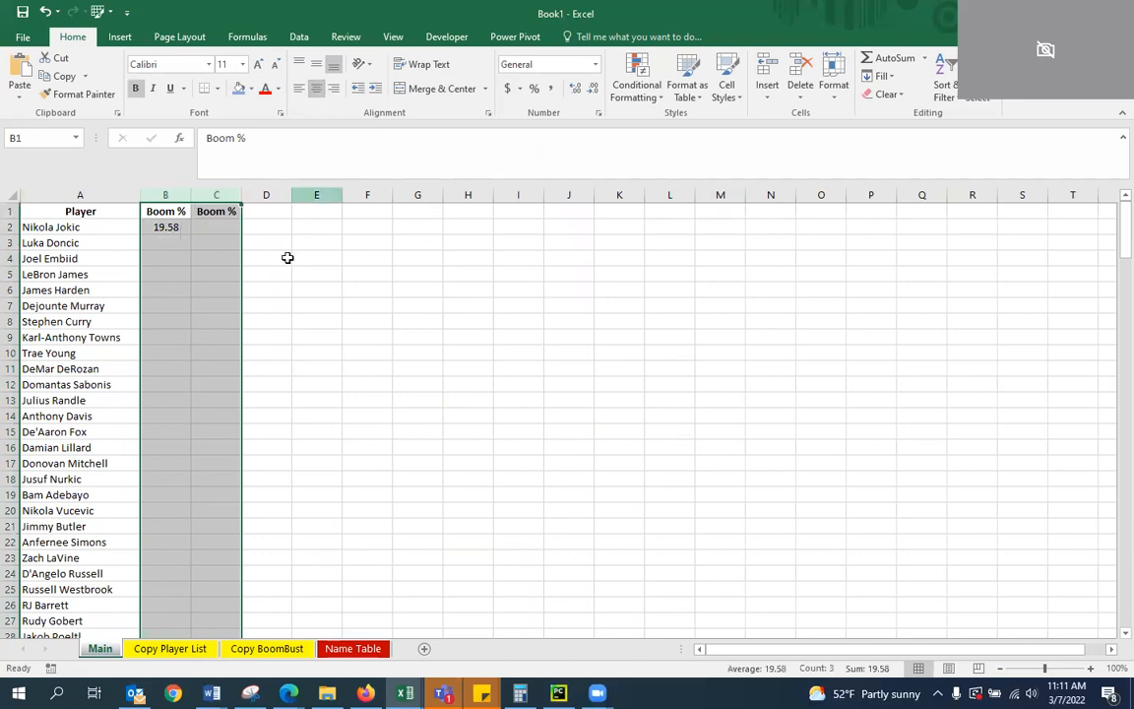
pyautogui.click(182, 226)
pyautogui.click(216, 243)
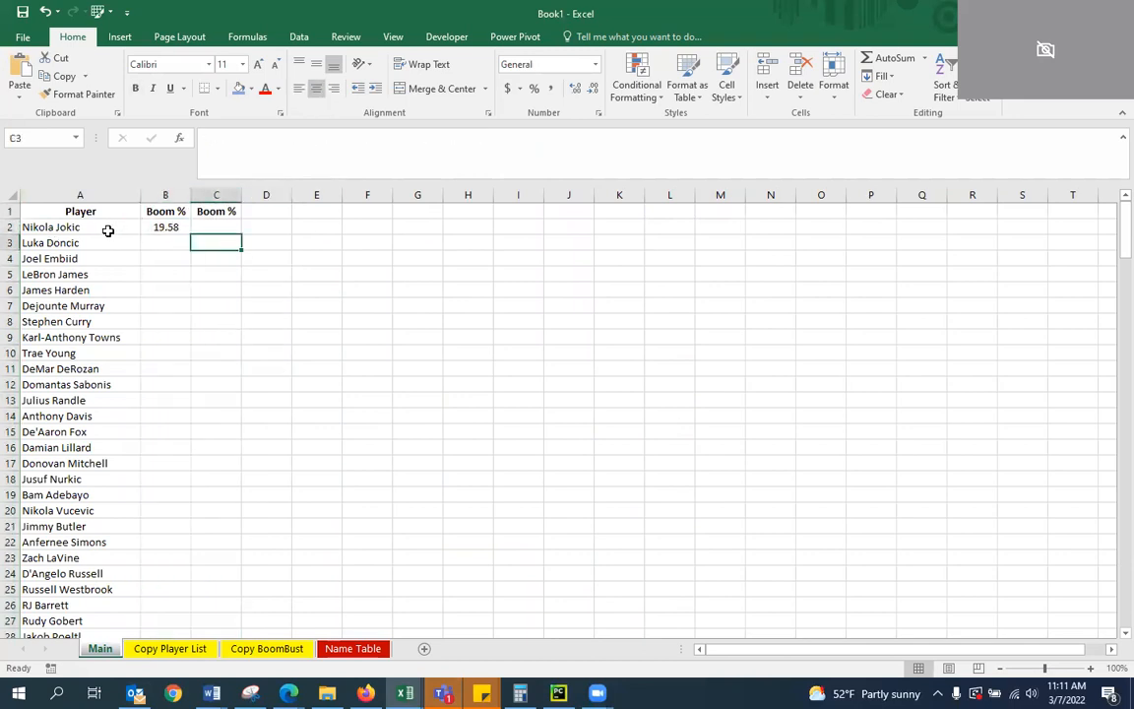
# Copy the INDEX/MATCH formula text from cell B2 into C2, keeping its references identical
pyautogui.click(170, 227)
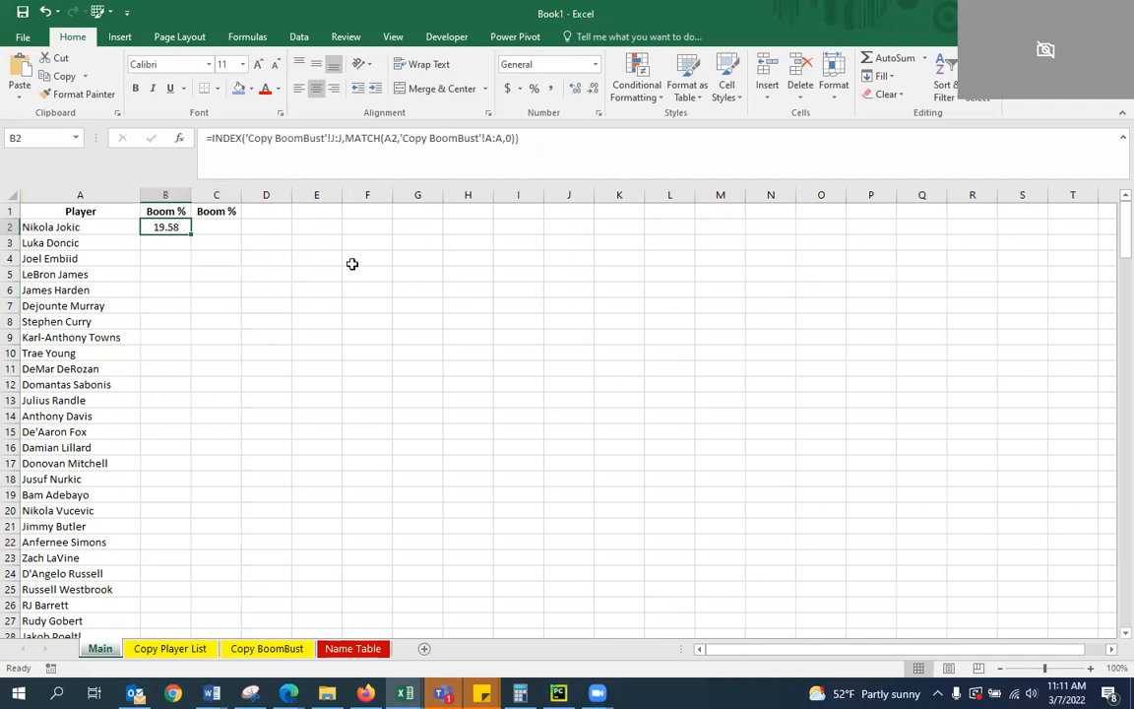
pyautogui.click(168, 272)
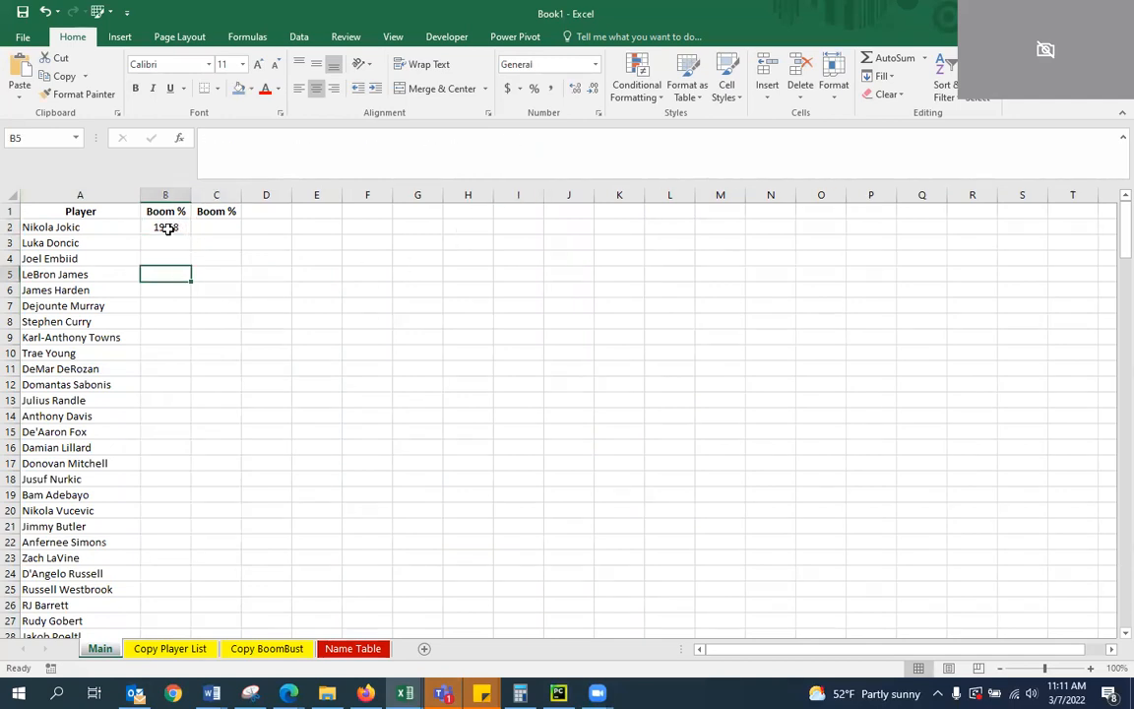
pyautogui.click(166, 227)
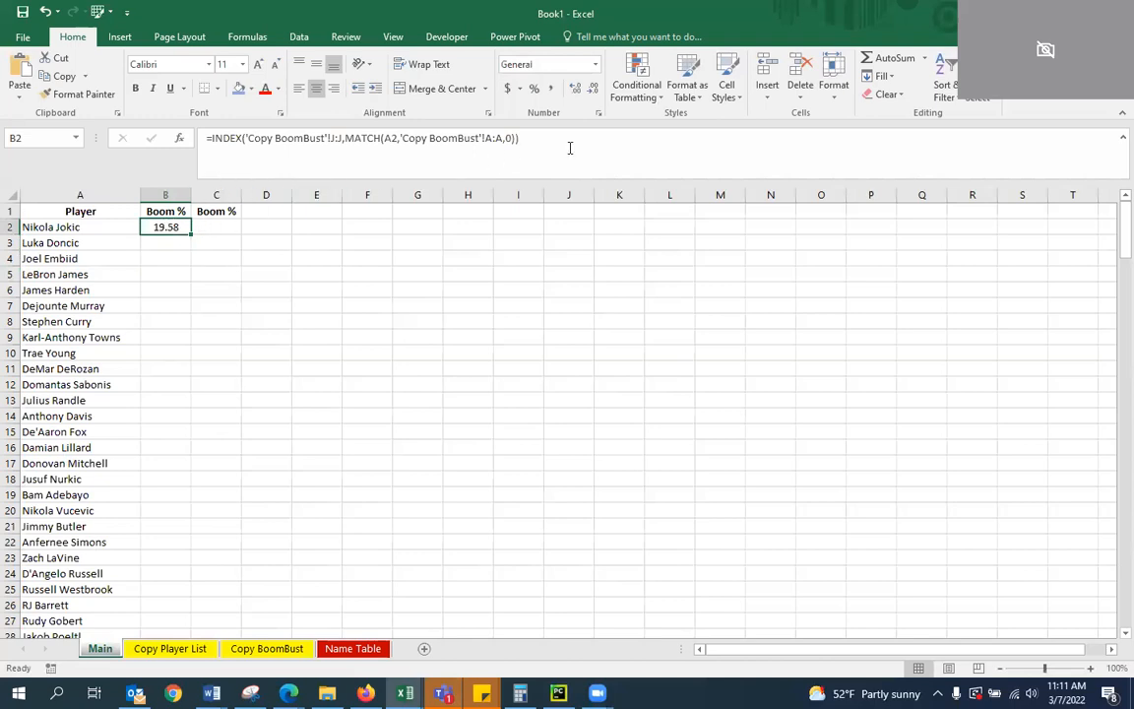
pyautogui.moveTo(570, 148); pyautogui.dragTo(104, 129)
pyautogui.hotkey('ctrl', 'c')
pyautogui.press('Return')
pyautogui.press('Right')
pyautogui.press('Up')
pyautogui.click(237, 166)
pyautogui.hotkey('ctrl', 'v')
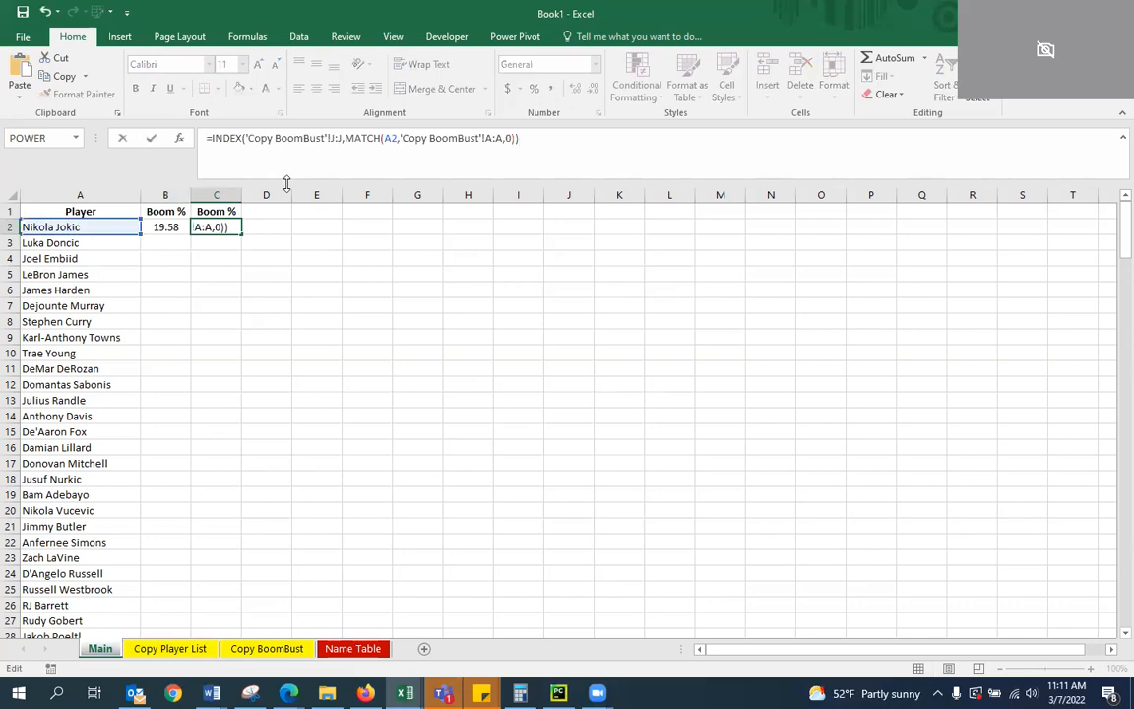
pyautogui.press('Return')
# Fill the INDEX/MATCH formulas in B2:C2 down through all player rows on the Main worksheet
pyautogui.press('Up')
pyautogui.press('Left')
pyautogui.press('Left')
pyautogui.press('Right')
pyautogui.hotkey('shift', 'Right')
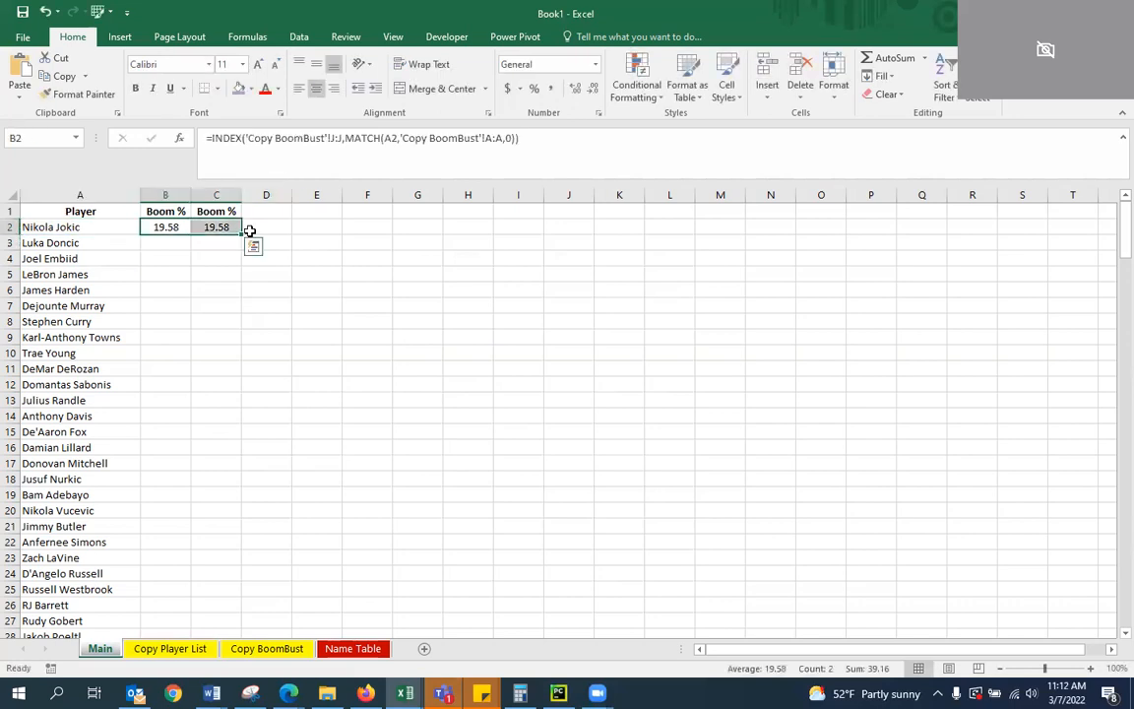
pyautogui.doubleClick(242, 233)
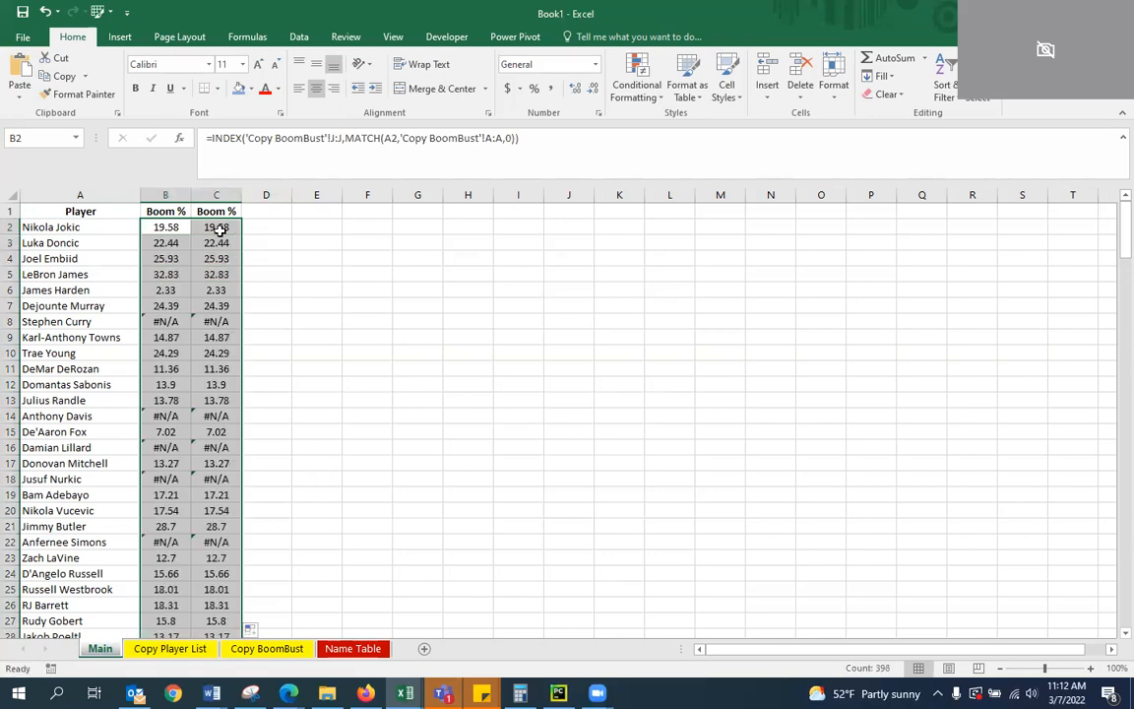
# Examine the filled Boom % formulas in columns B and C, comparing rows with failed lookups against rows with values
pyautogui.click(182, 401)
pyautogui.click(386, 348)
pyautogui.click(184, 324)
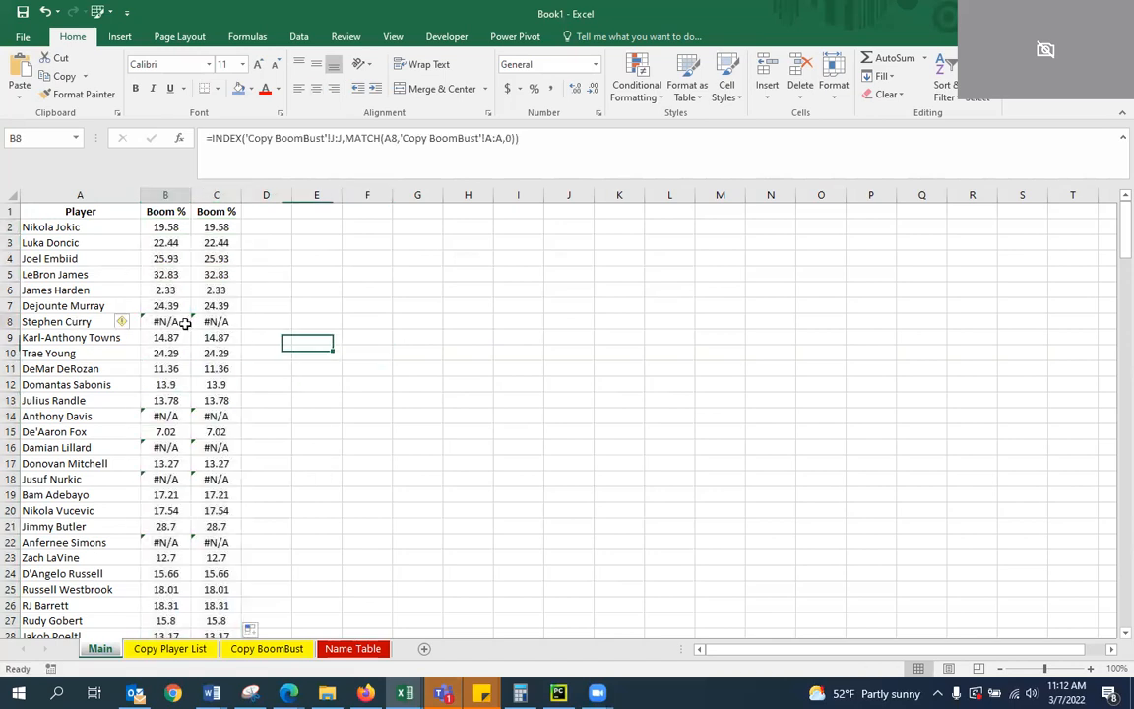
pyautogui.click(167, 414)
pyautogui.press('Right')
pyautogui.click(285, 446)
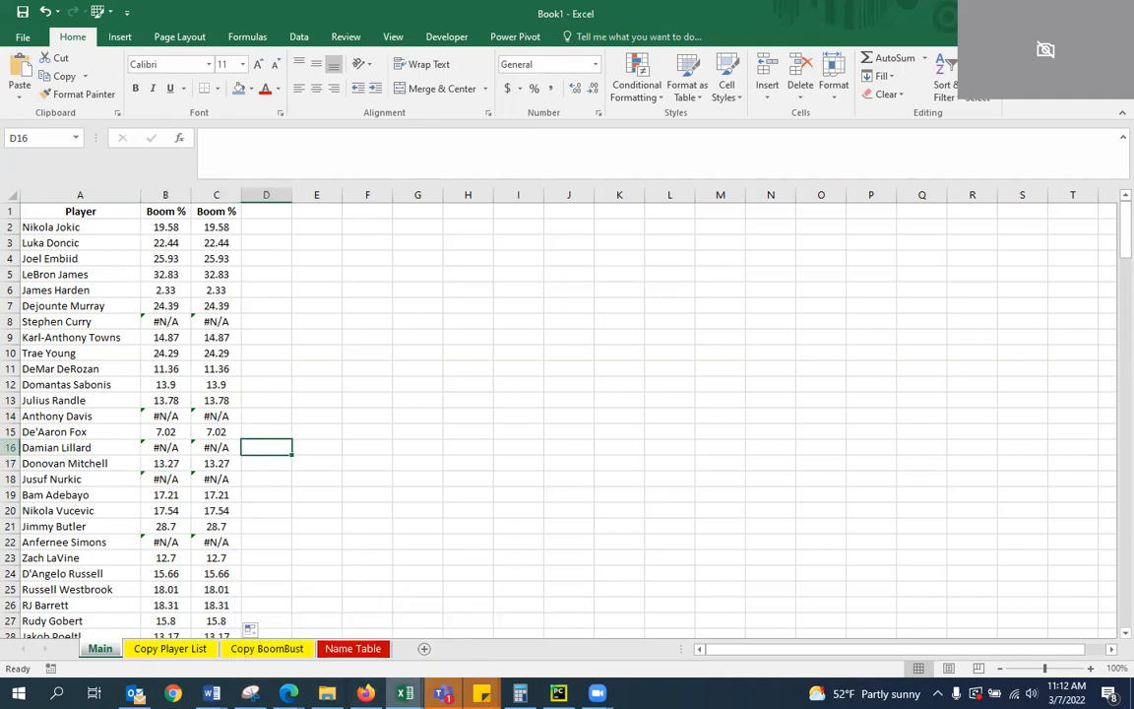
pyautogui.moveTo(405, 692)
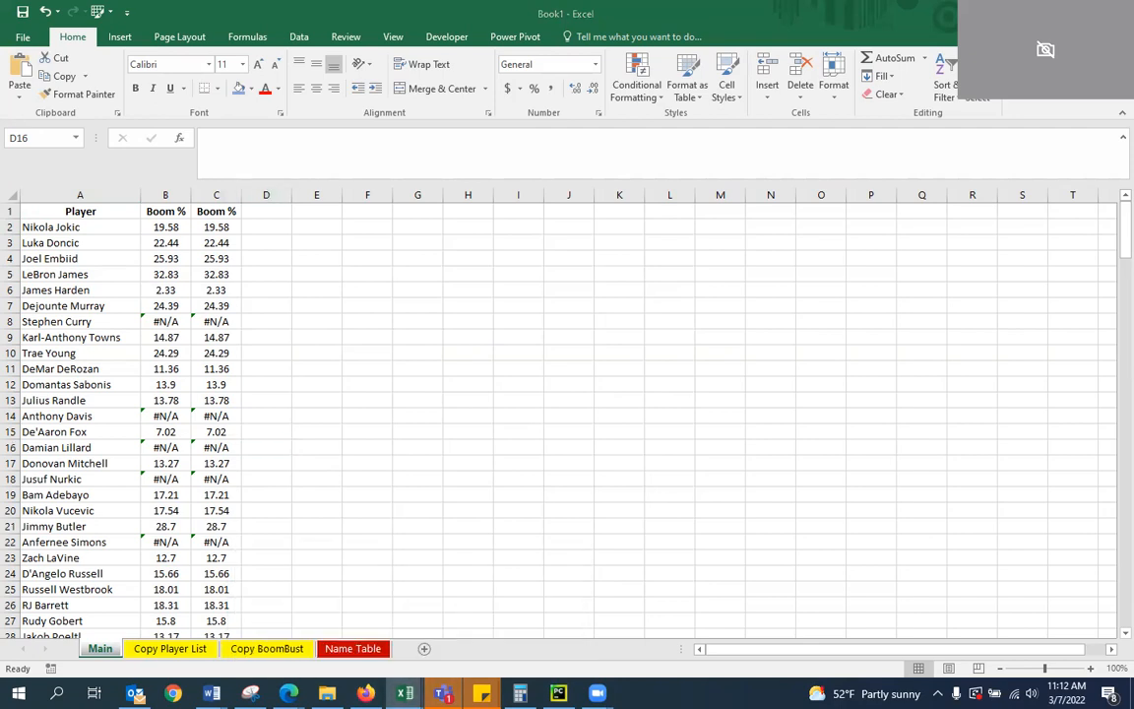
pyautogui.click(44, 322)
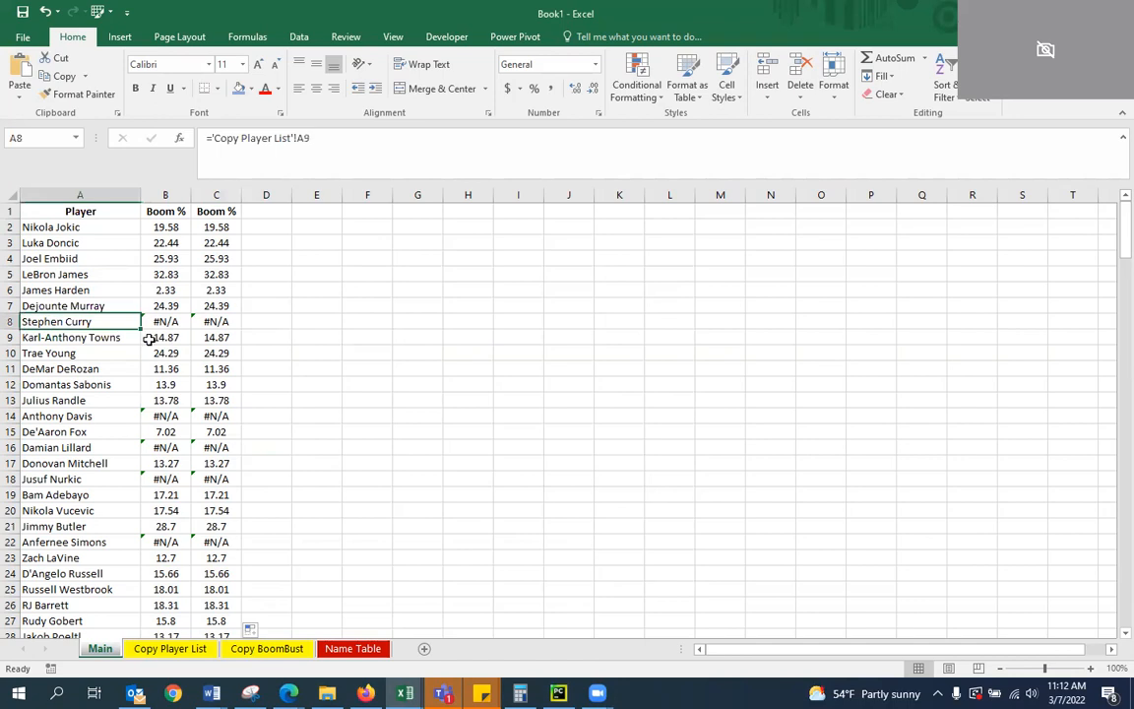
pyautogui.press('Right')
pyautogui.press('Right')
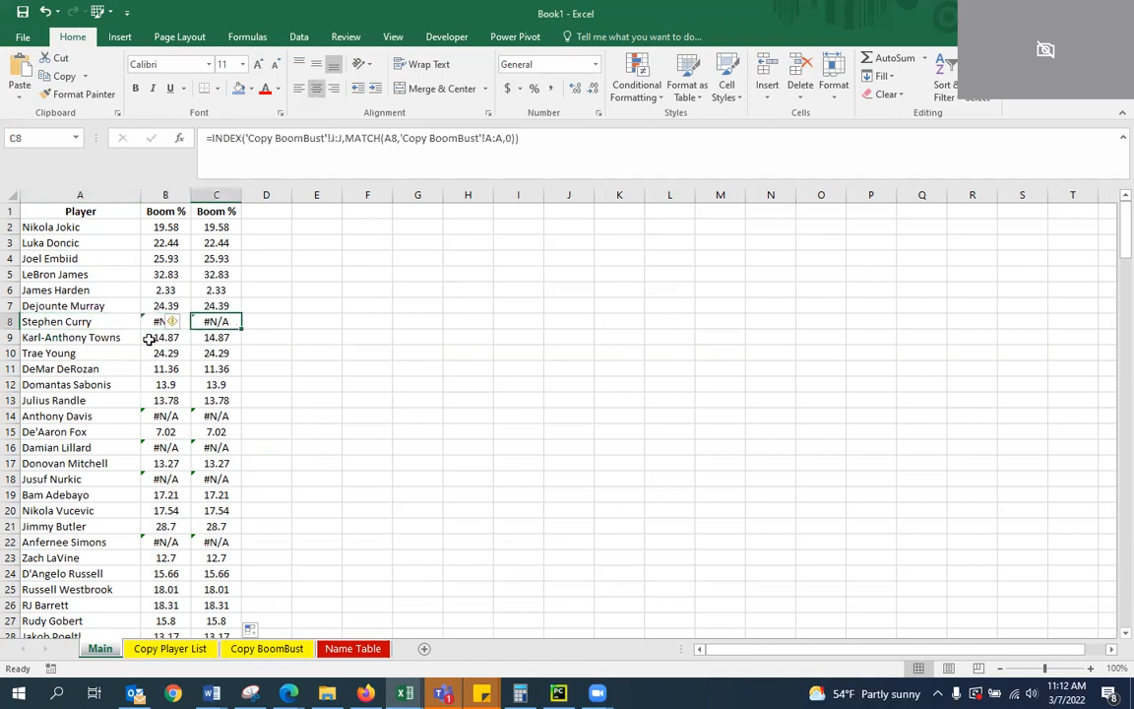
pyautogui.press('Left')
pyautogui.press('Right')
pyautogui.press('Left')
pyautogui.press('Down')
pyautogui.press('Down')
pyautogui.press('Down')
pyautogui.press('Down')
pyautogui.press('Down')
pyautogui.press('Down')
pyautogui.press('Down')
pyautogui.press('Up')
pyautogui.press('Right')
pyautogui.press('Left')
pyautogui.press('Down')
pyautogui.press('Down')
pyautogui.press('Down')
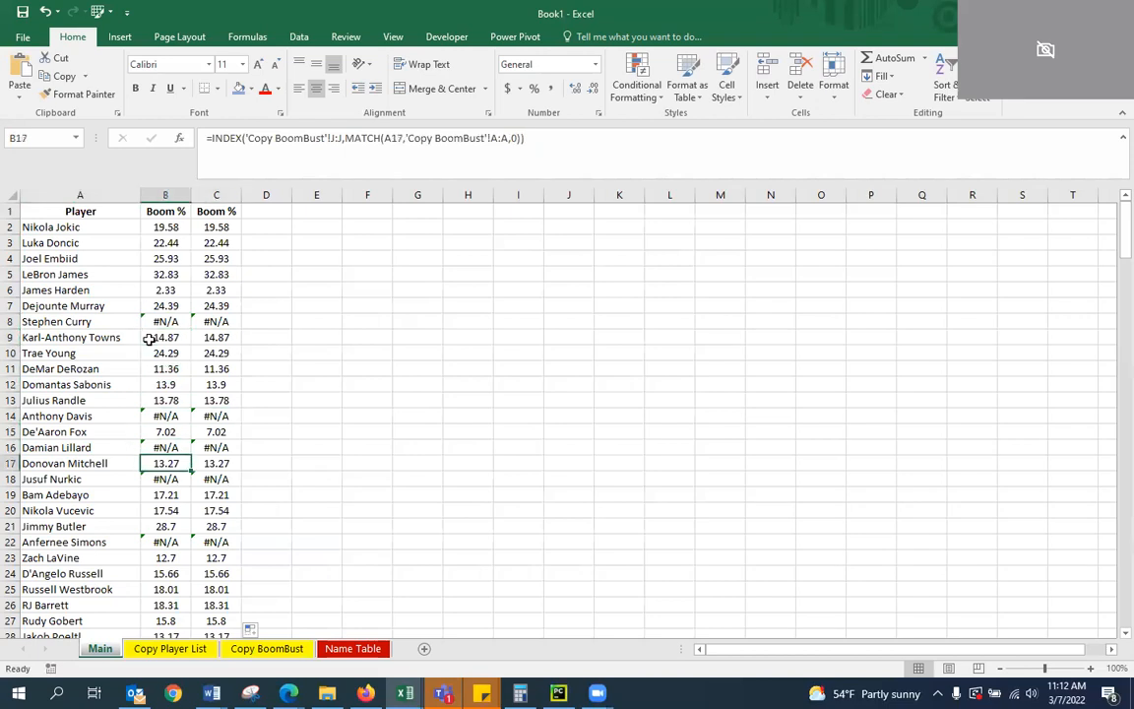
pyautogui.press('Down')
pyautogui.press('Down')
pyautogui.press('Down')
pyautogui.press('Down')
pyautogui.press('Down')
pyautogui.press('Down')
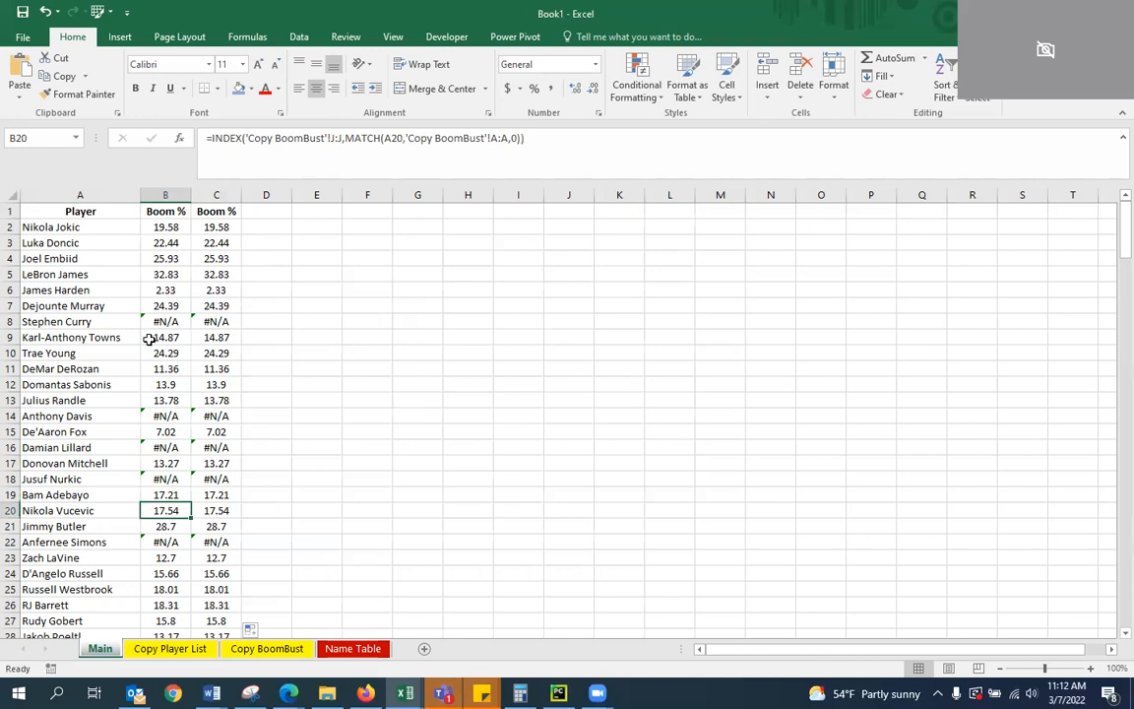
pyautogui.press('Up')
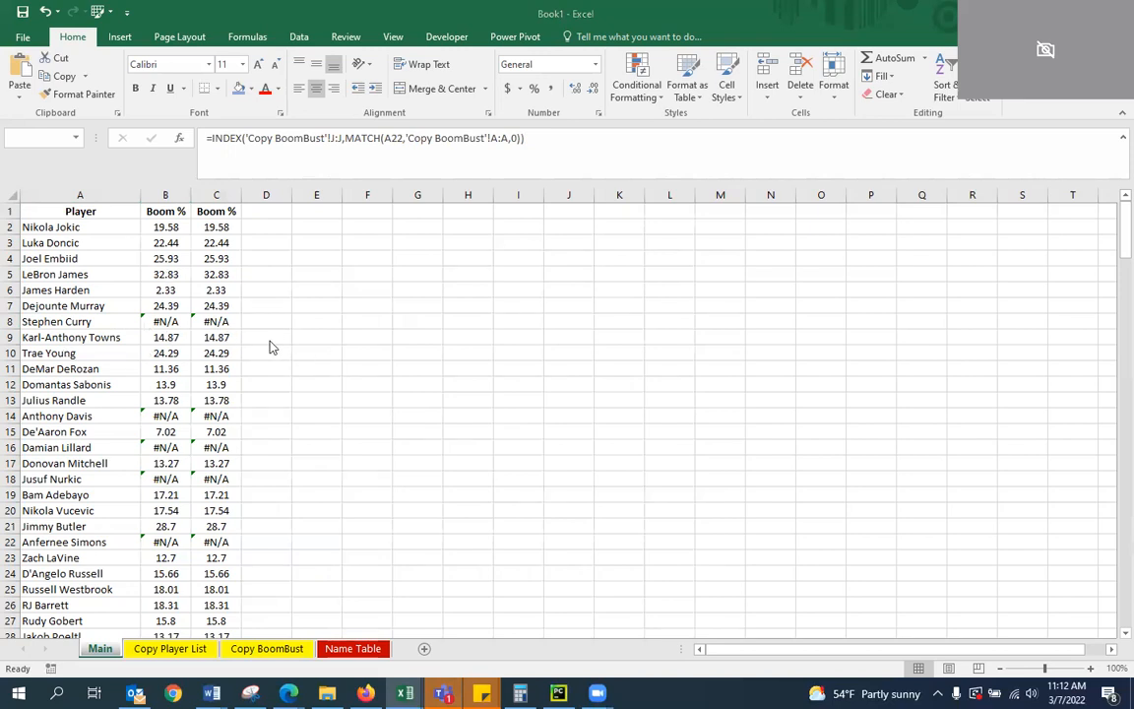
# Check the remaining player rows on the Main worksheet for failed Boom % lookups and review the formula in C2
pyautogui.click(172, 318)
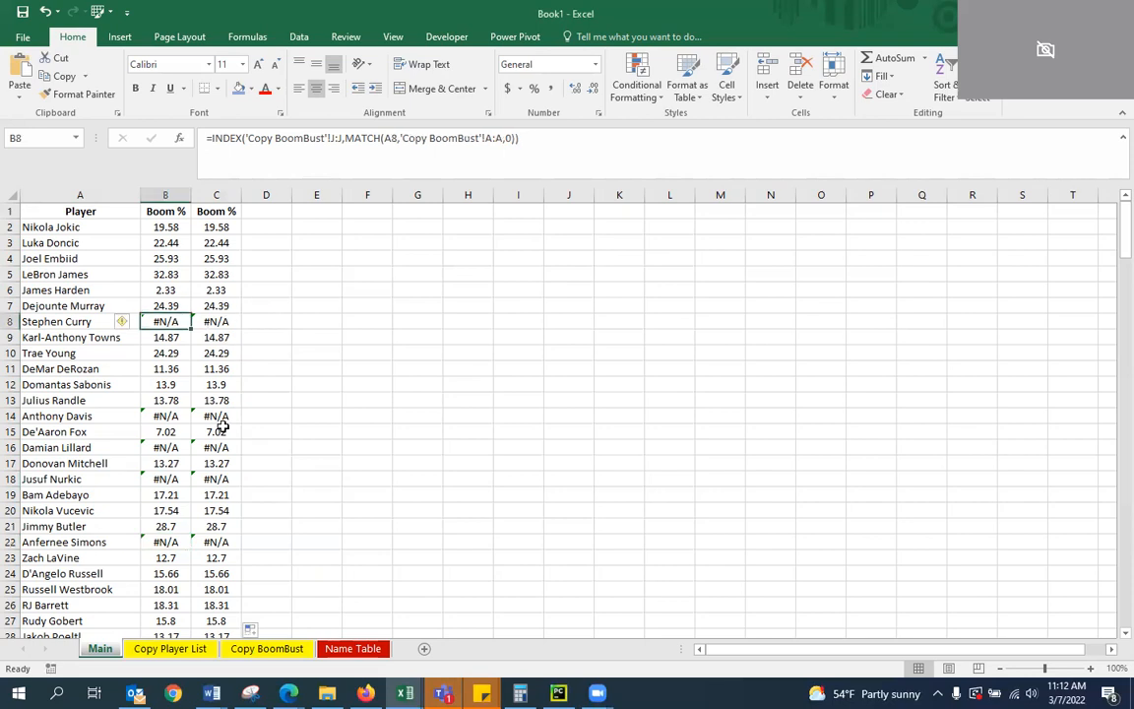
pyautogui.scroll(-10, 223, 428)
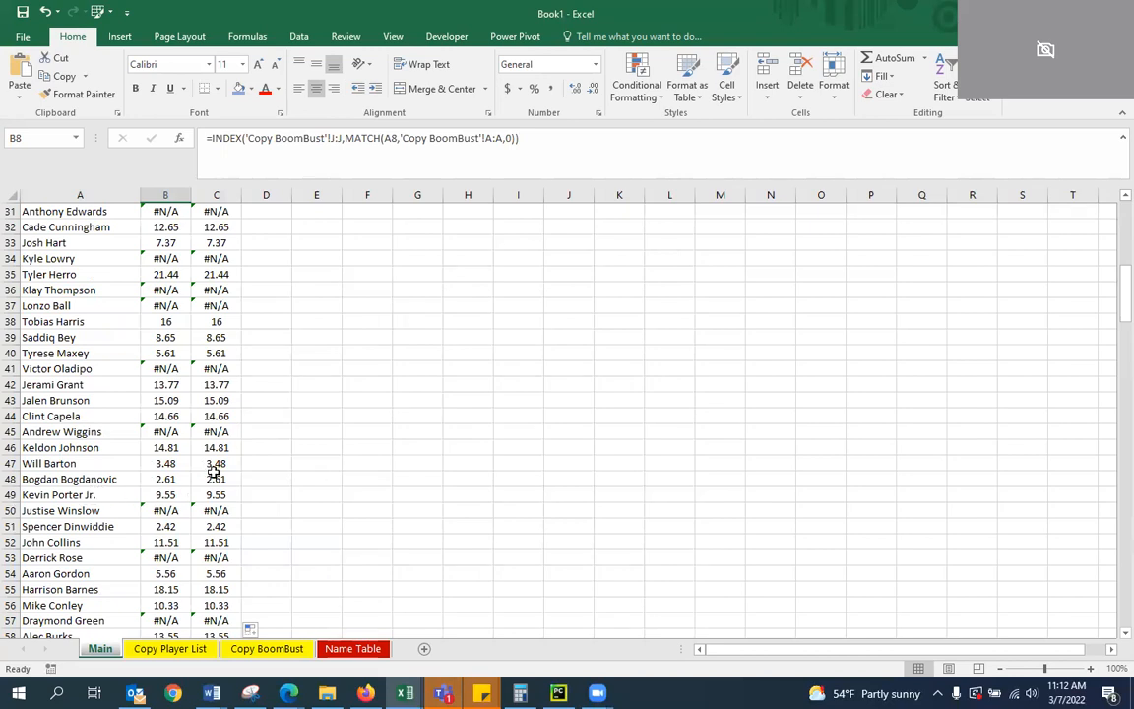
pyautogui.click(267, 446)
pyautogui.scroll(10, 254, 444)
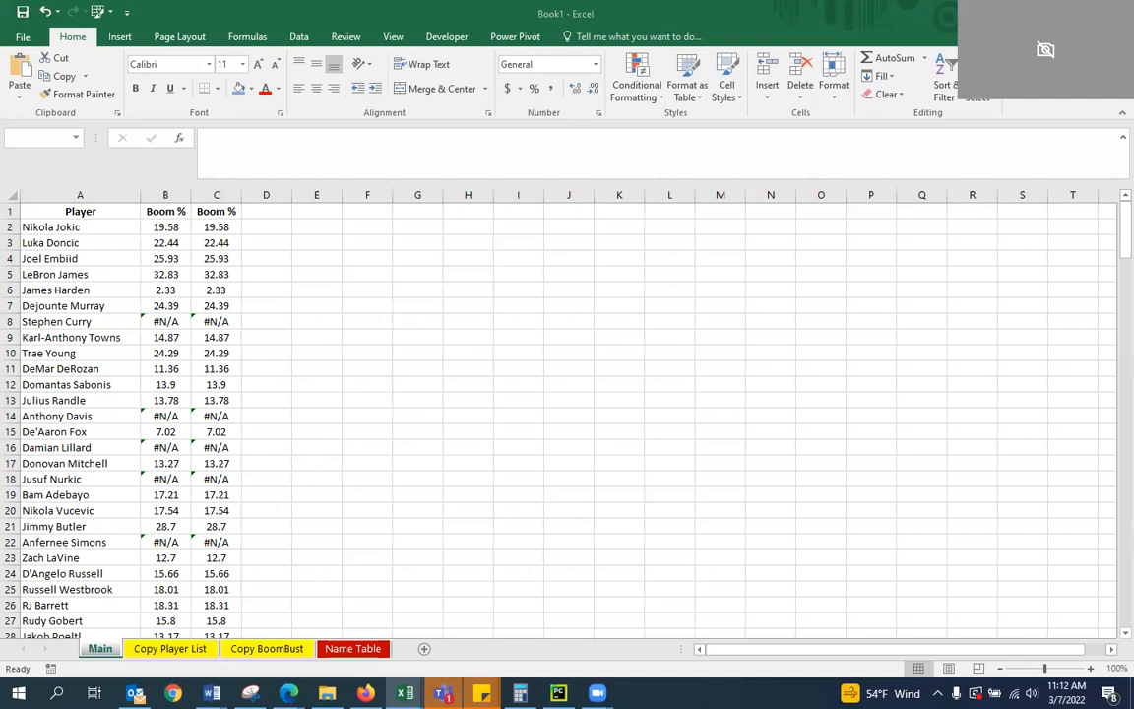
pyautogui.click(222, 229)
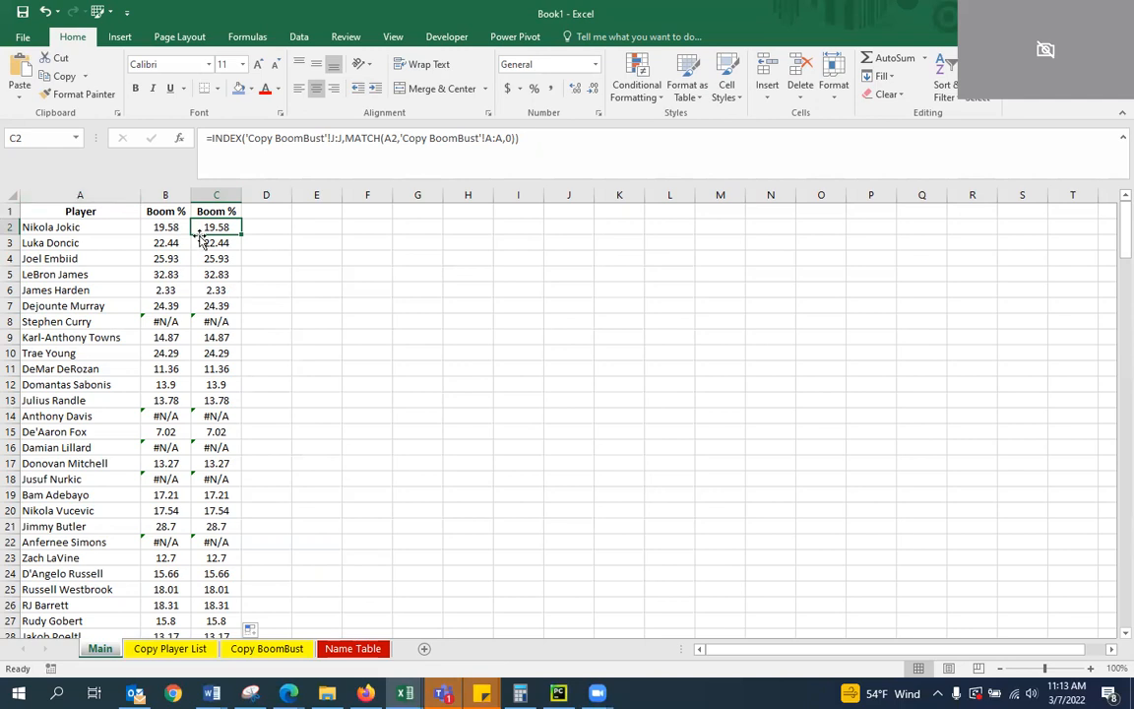
pyautogui.click(316, 258)
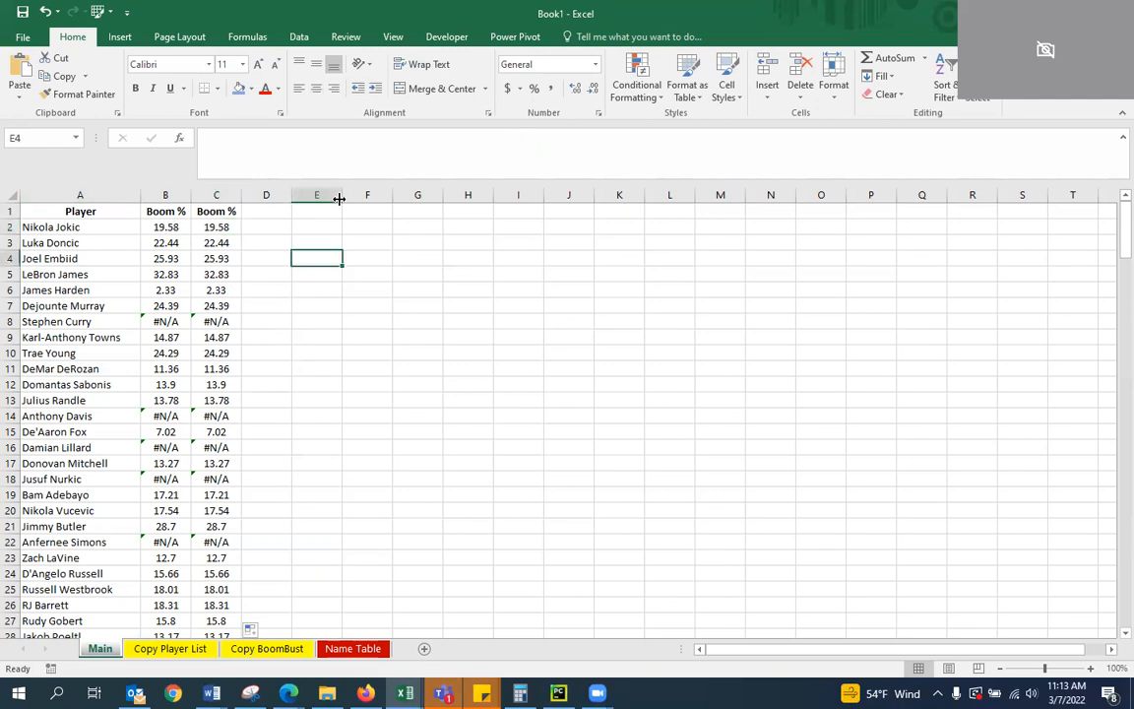
pyautogui.click(210, 227)
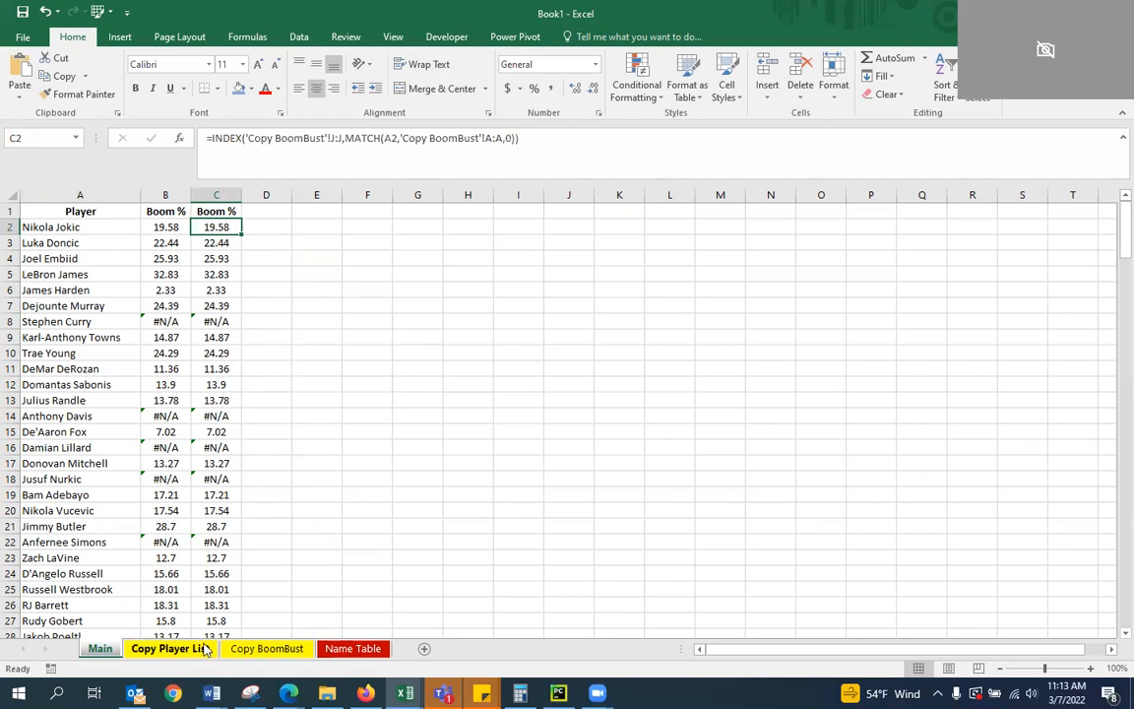
# Widen columns A and B on the Name Table worksheet to fit player names
pyautogui.click(173, 649)
pyautogui.click(267, 649)
pyautogui.click(345, 649)
pyautogui.click(283, 355)
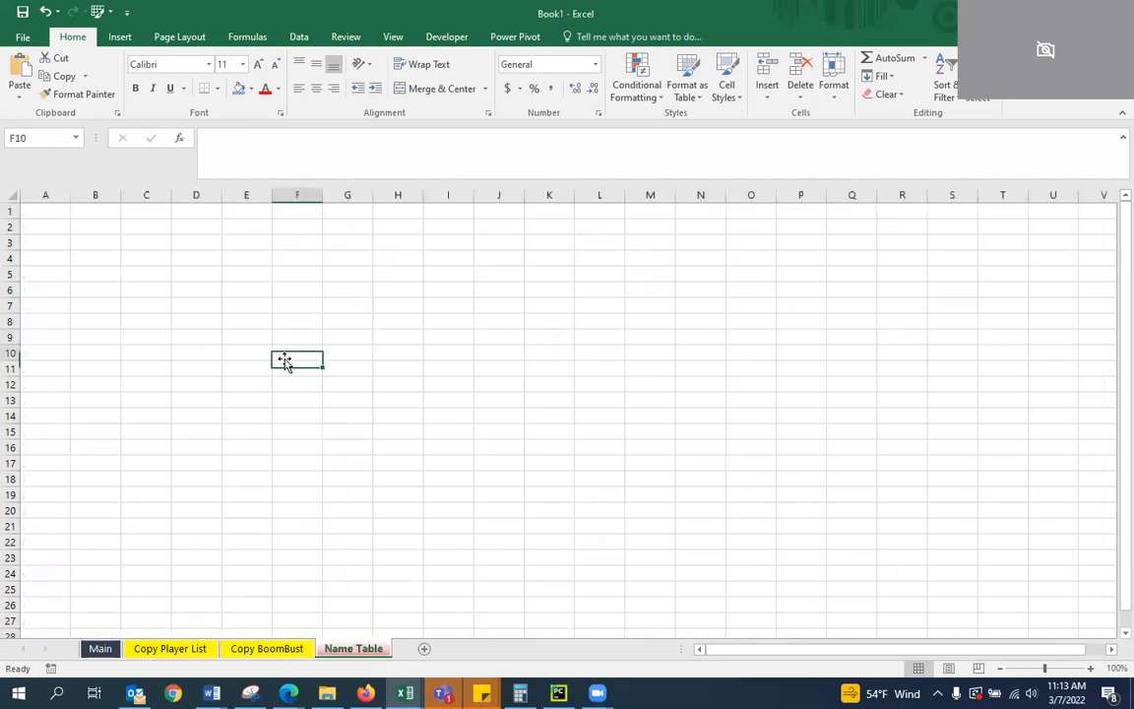
pyautogui.hotkey('ctrl', 'v')
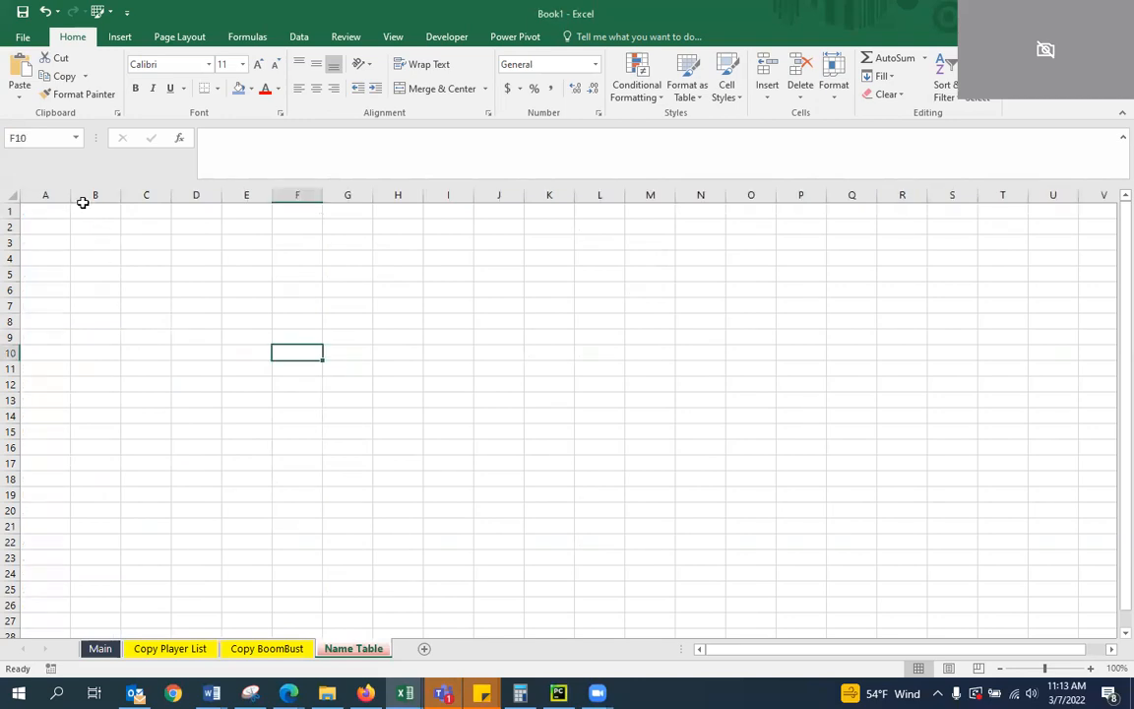
pyautogui.moveTo(70, 195); pyautogui.dragTo(260, 202)
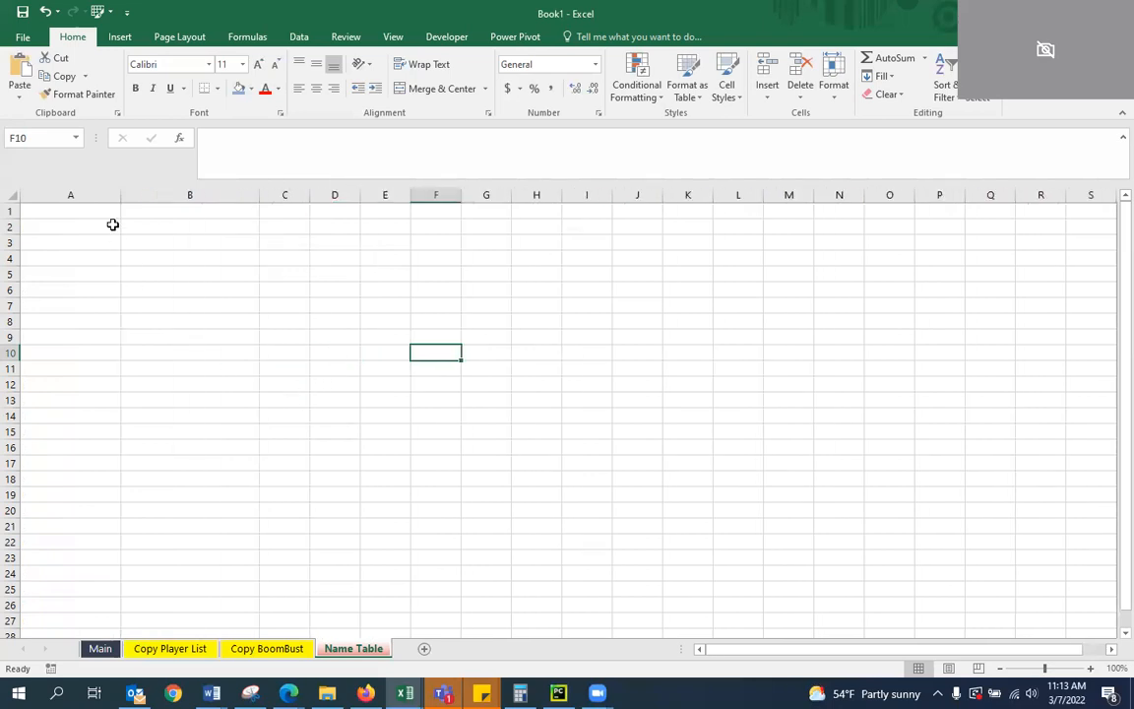
pyautogui.moveTo(117, 194); pyautogui.dragTo(146, 194)
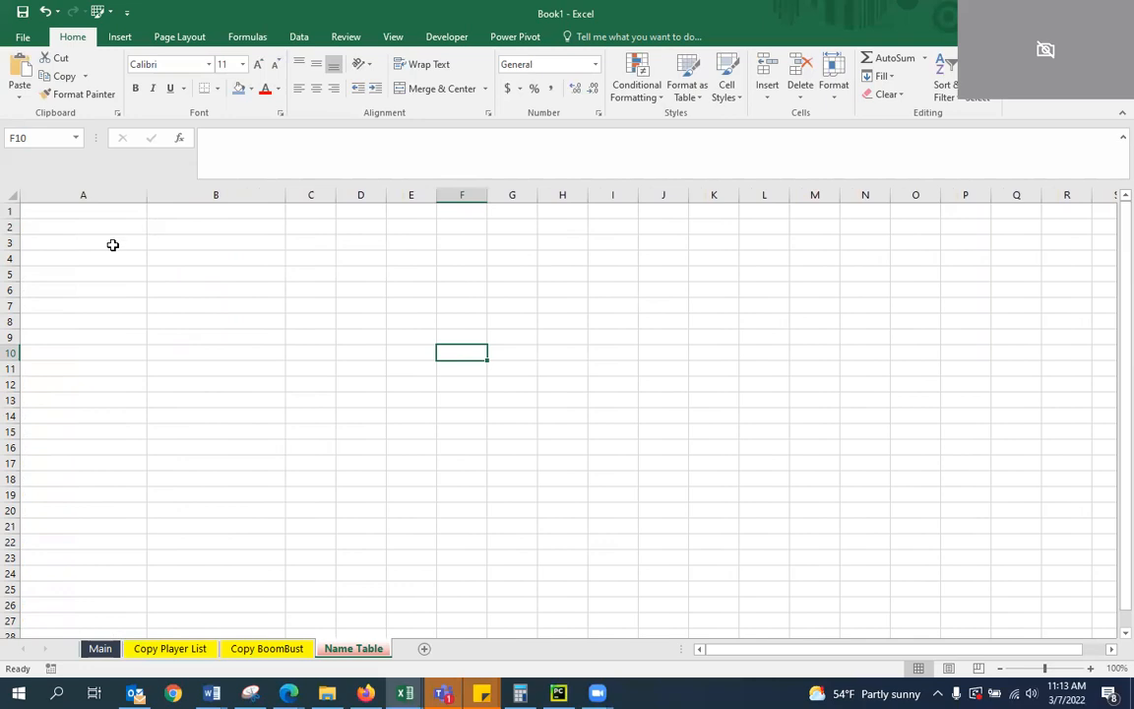
# Merge and center cells A1:B1 on the Name Table worksheet
pyautogui.click(99, 648)
pyautogui.click(216, 227)
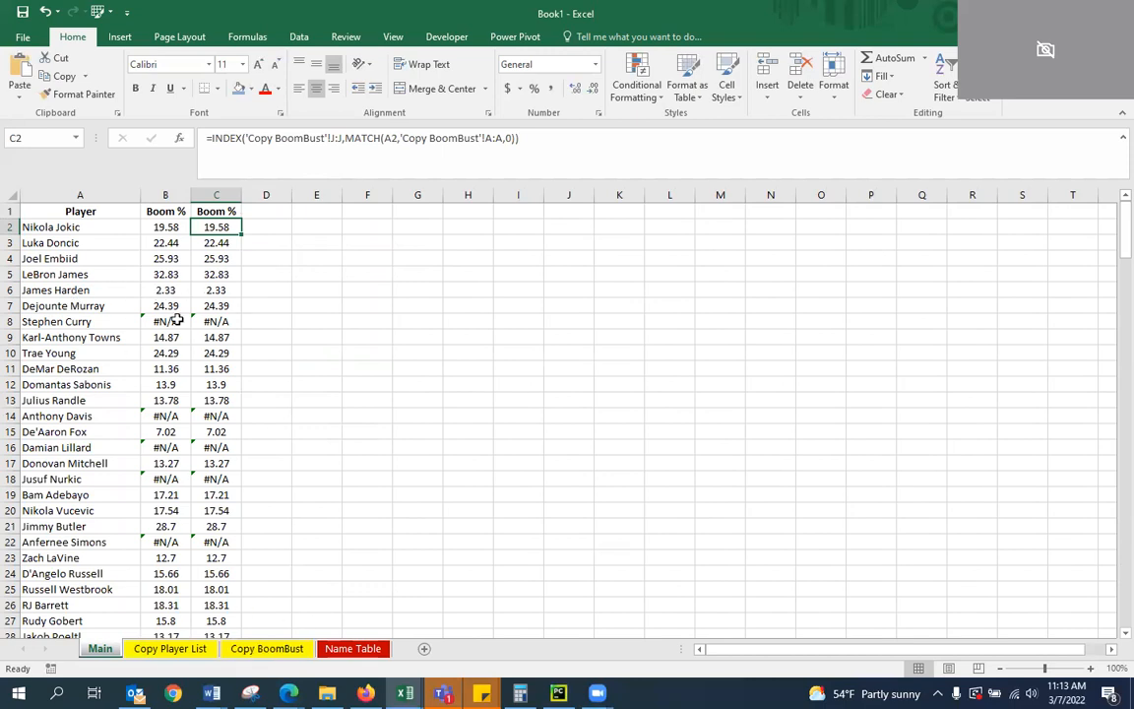
pyautogui.click(343, 648)
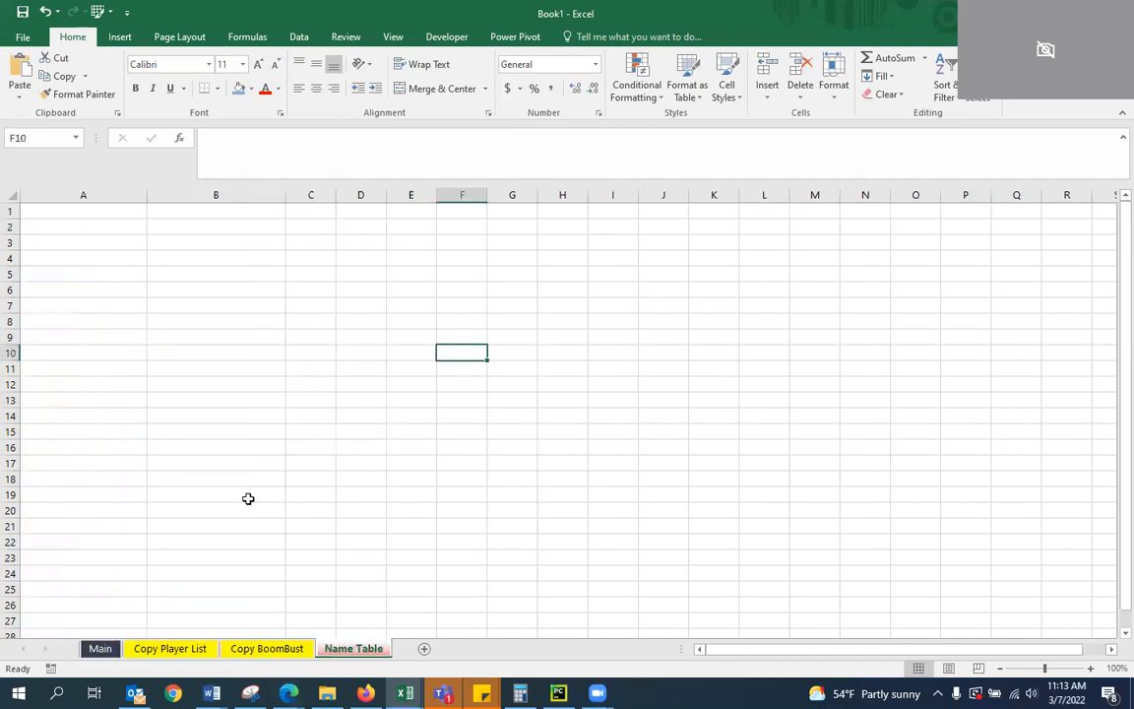
pyautogui.click(77, 220)
pyautogui.moveTo(76, 211); pyautogui.dragTo(232, 200)
pyautogui.click(404, 89)
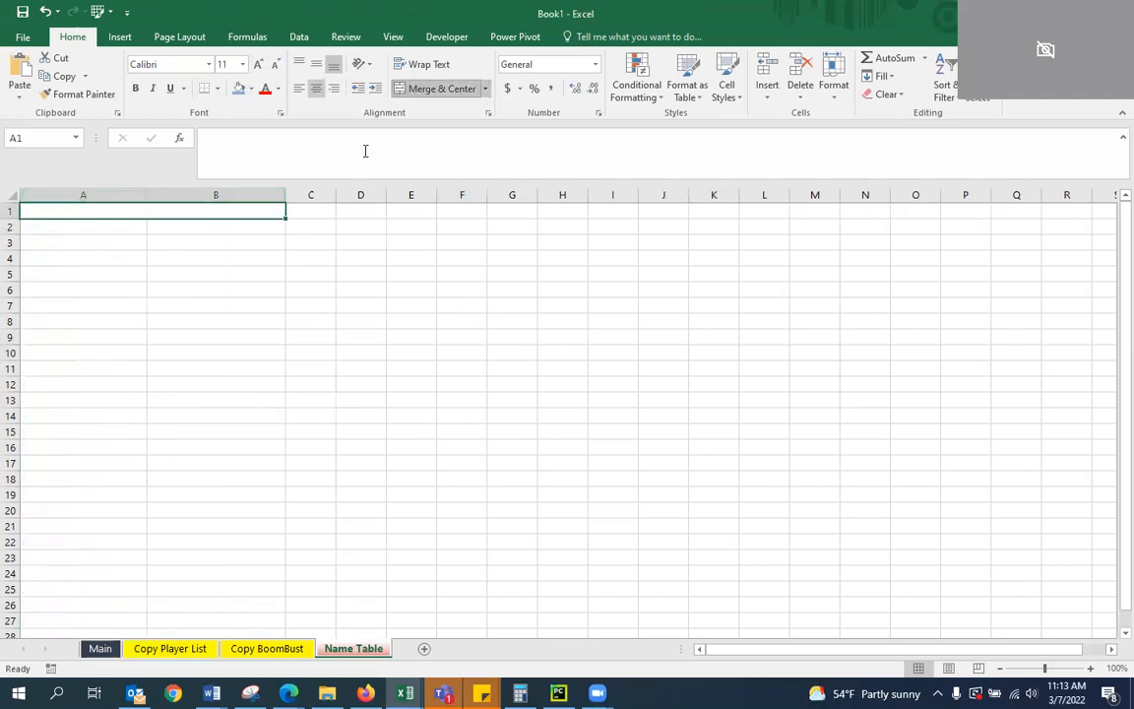
# Enter the title Master Table in the merged cell A1
pyautogui.write('M')
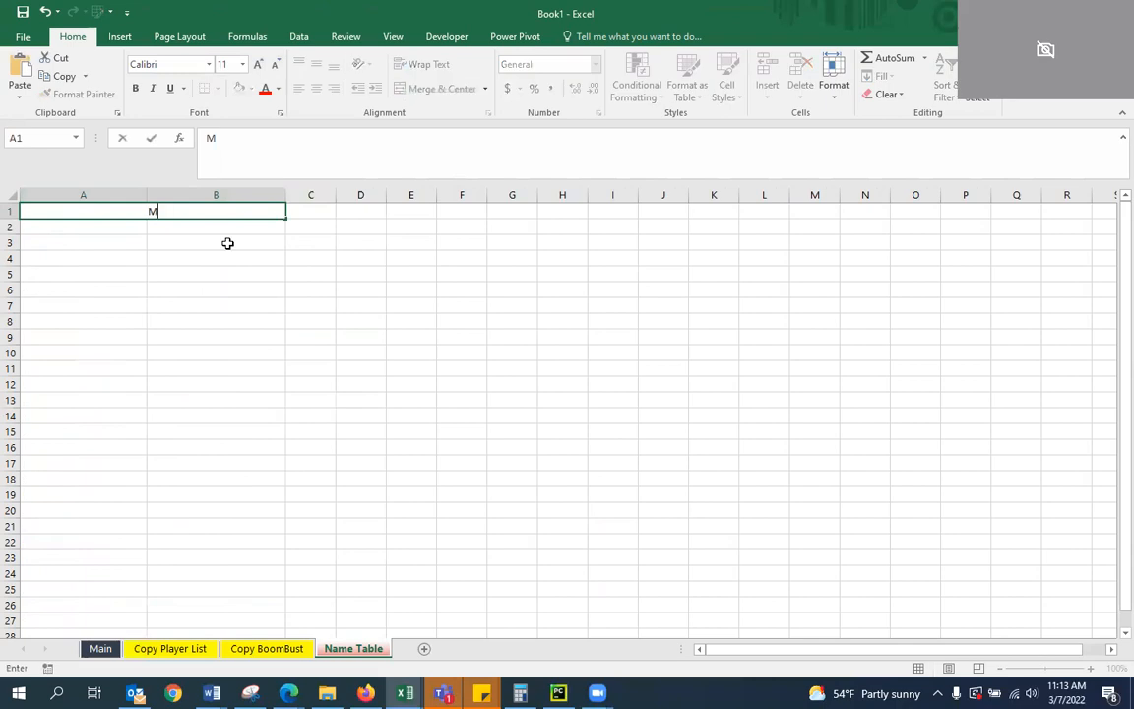
pyautogui.write('aster Table')
pyautogui.press('Return')
pyautogui.press('Up')
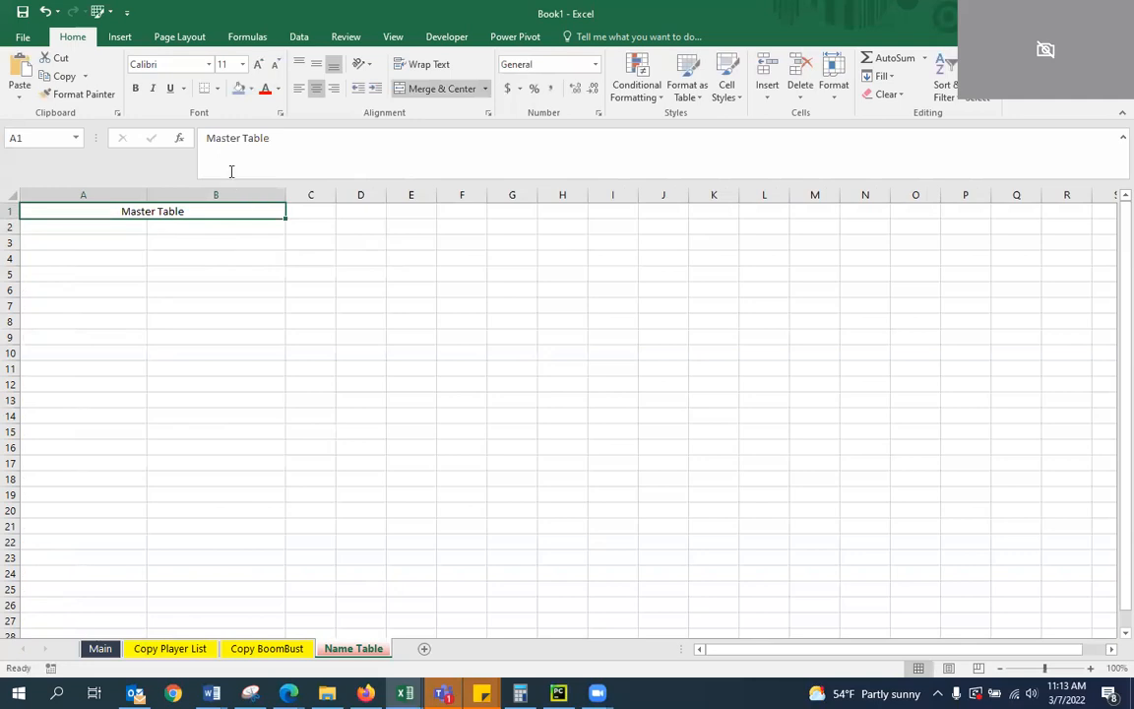
# Format the Master Table title cell with a darker blue fill and white font
pyautogui.click(251, 88)
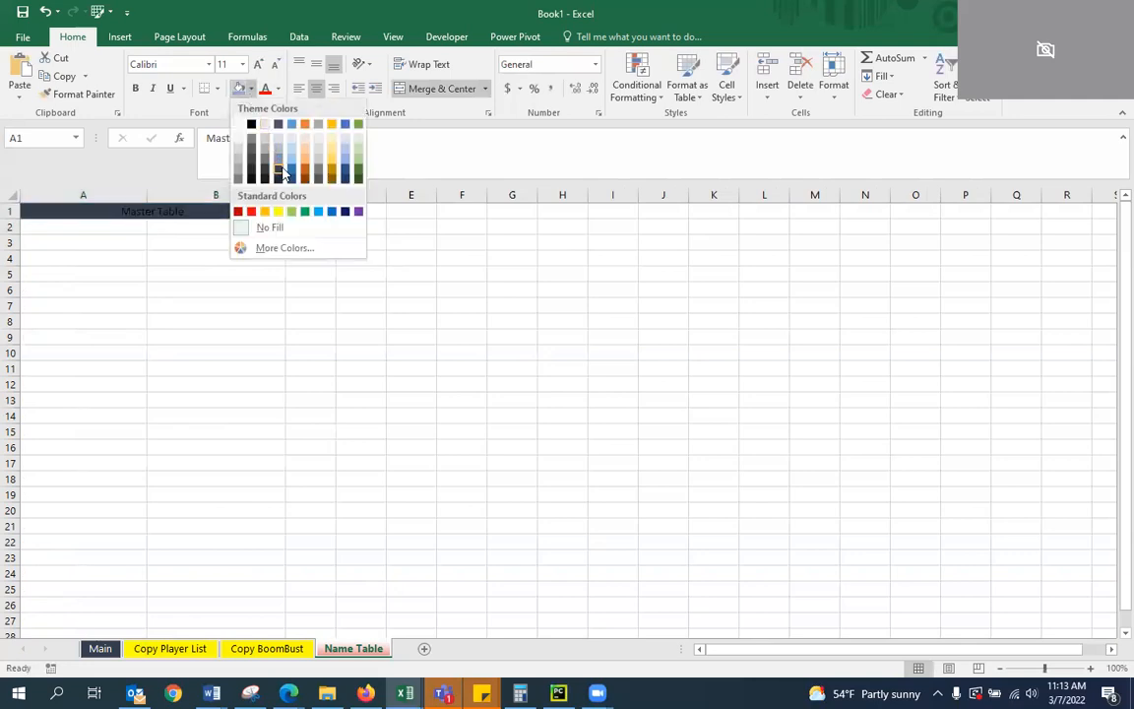
pyautogui.click(292, 170)
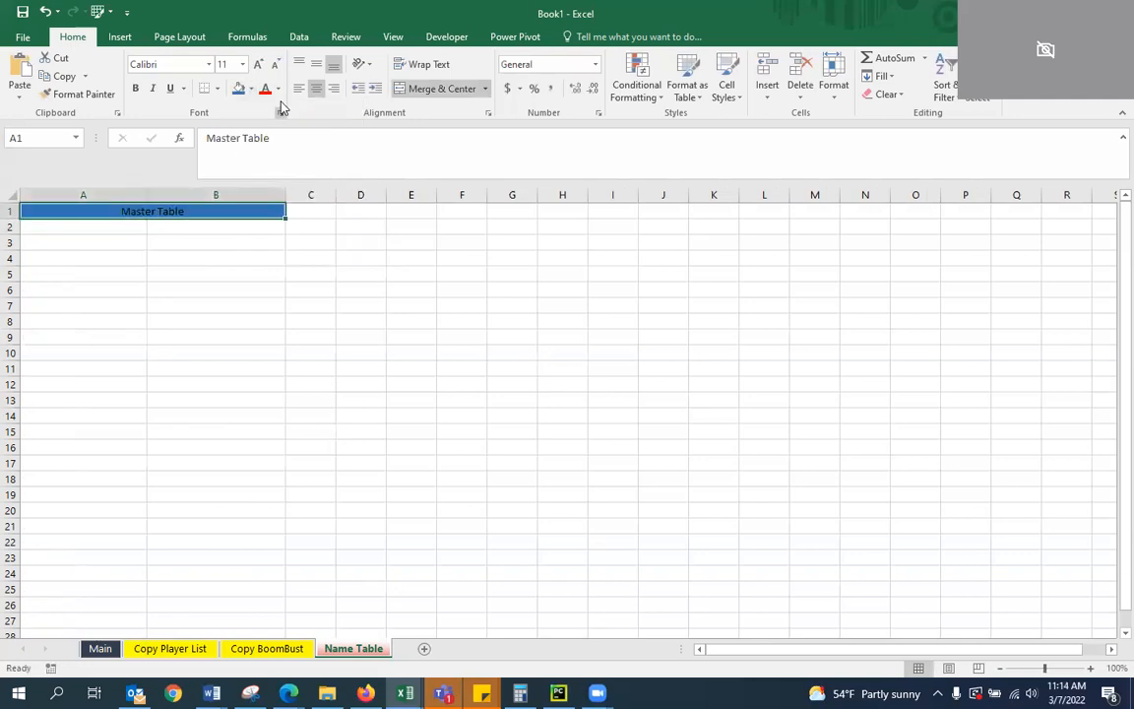
pyautogui.click(278, 89)
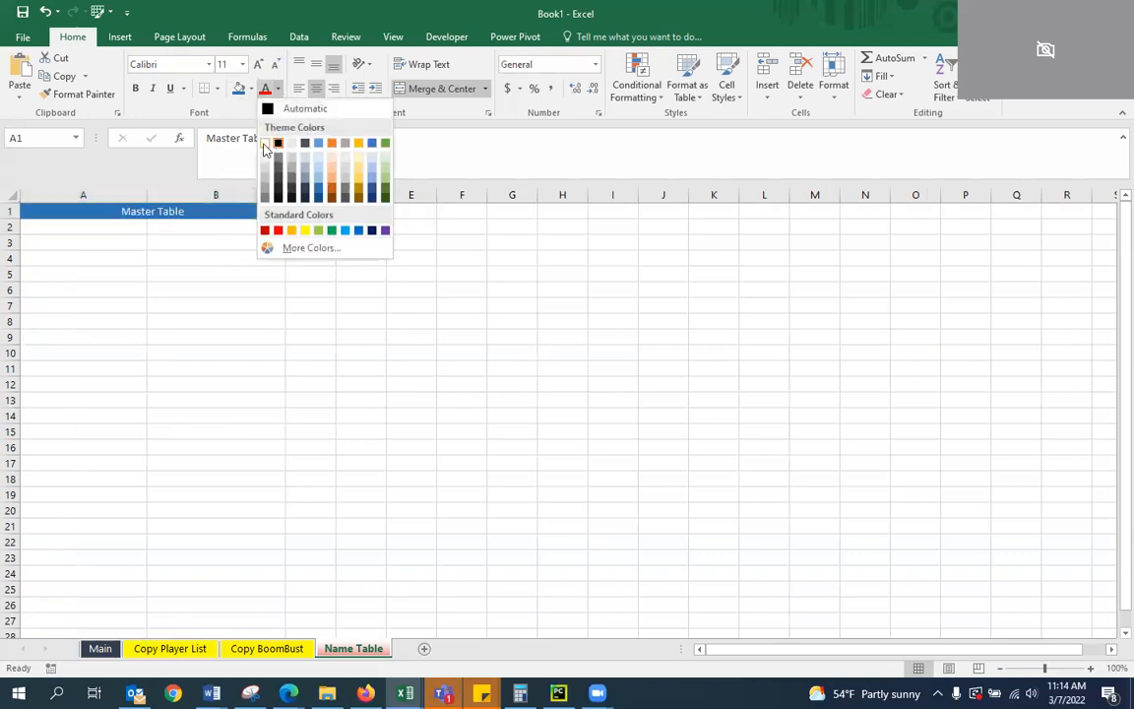
pyautogui.click(273, 141)
pyautogui.click(209, 243)
pyautogui.click(99, 213)
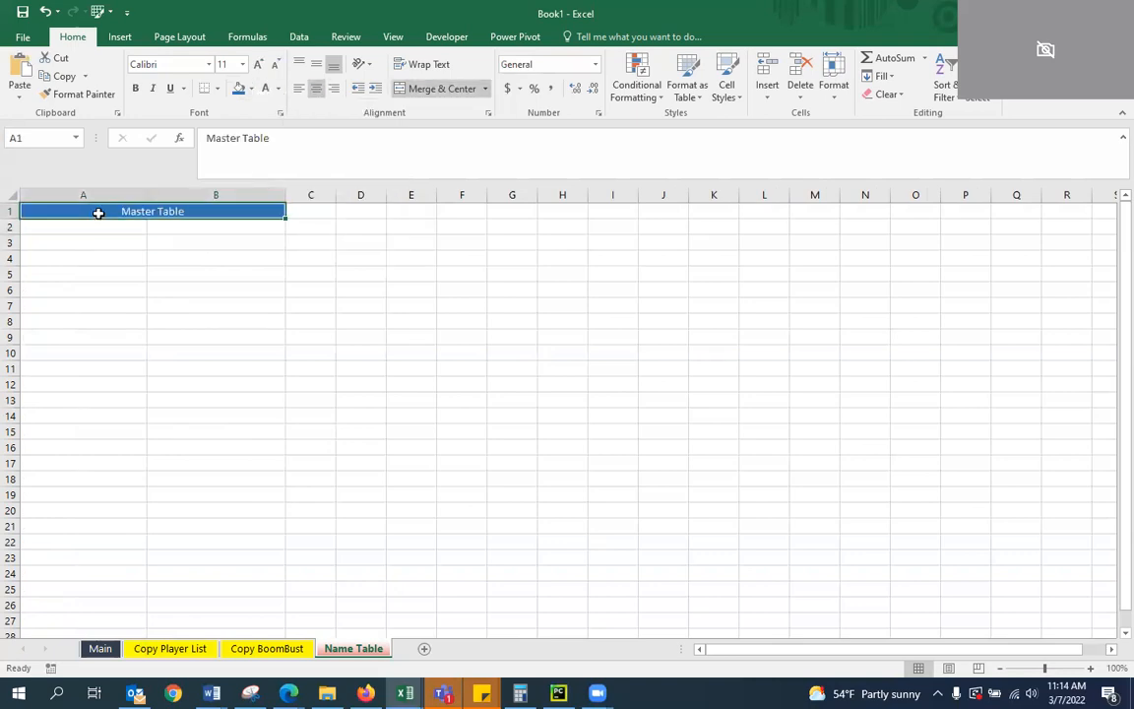
# Enter the column headers FC Name in A2 and DK Name in B2 below the Master Table title
pyautogui.click(93, 224)
pyautogui.moveTo(84, 222); pyautogui.dragTo(117, 223)
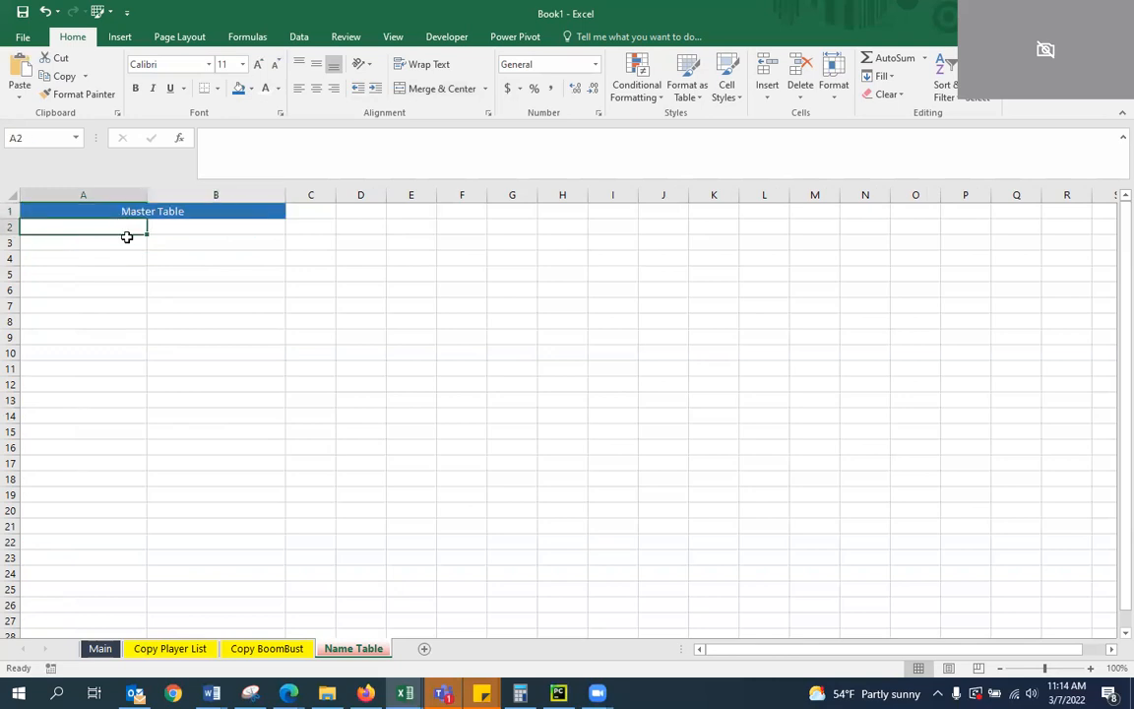
pyautogui.write('C Name')
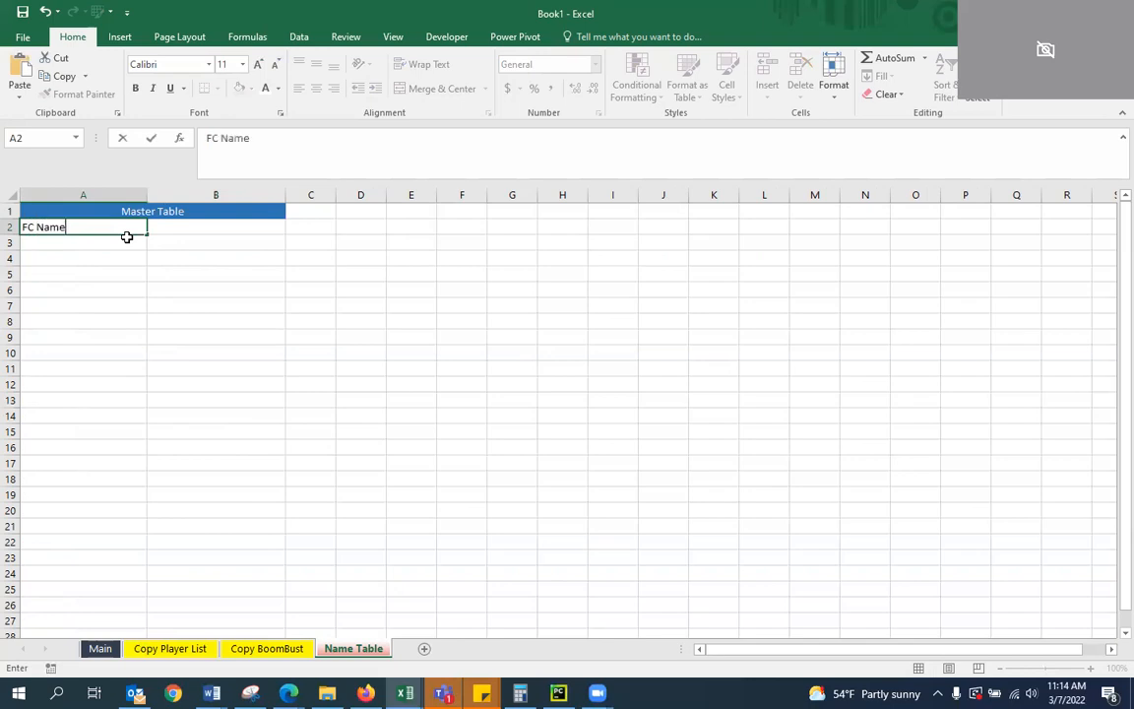
pyautogui.press('Tab')
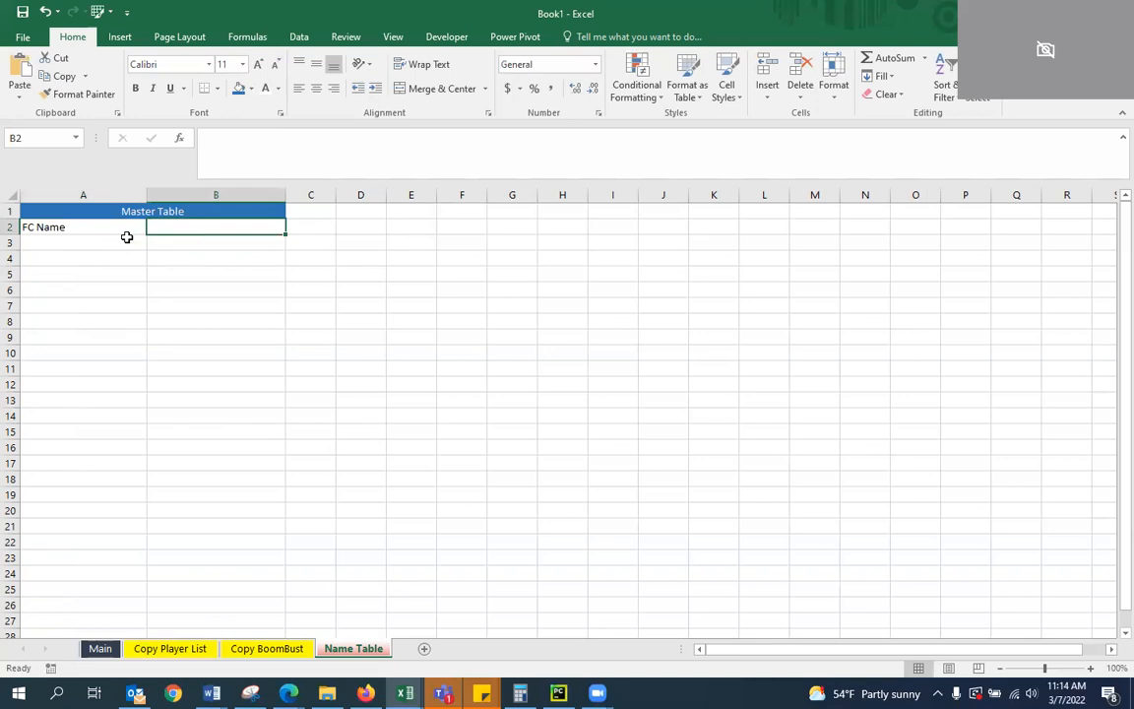
pyautogui.write('DK Name')
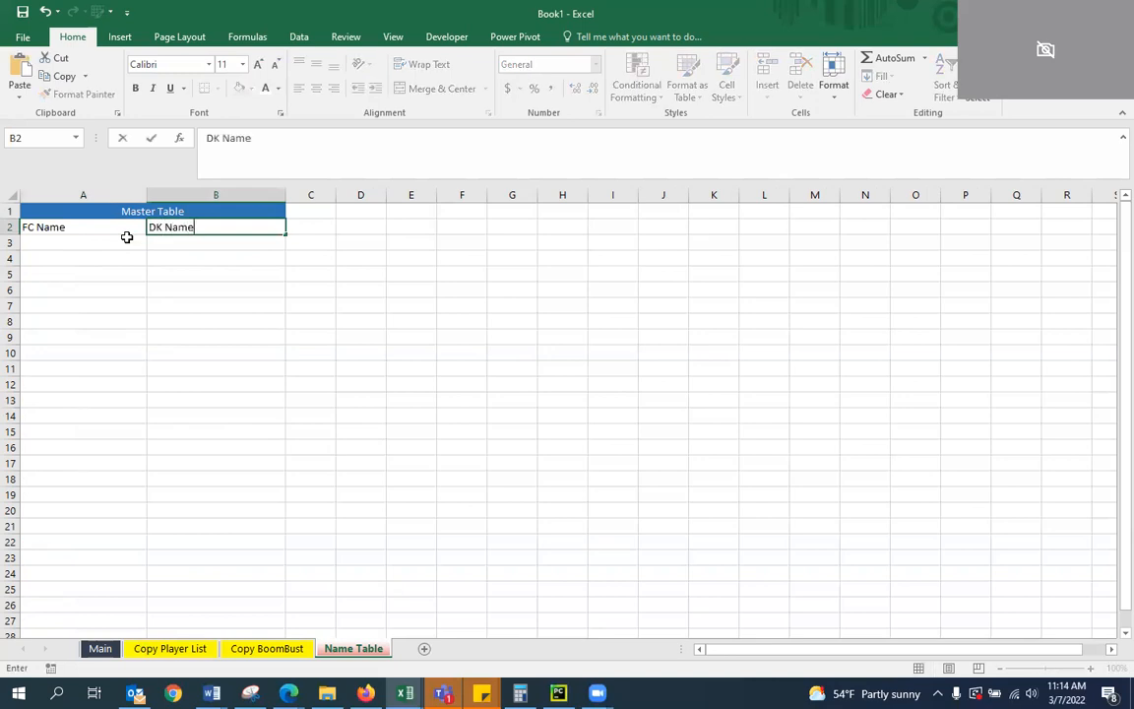
pyautogui.press('Down')
pyautogui.press('Up')
pyautogui.press('Left')
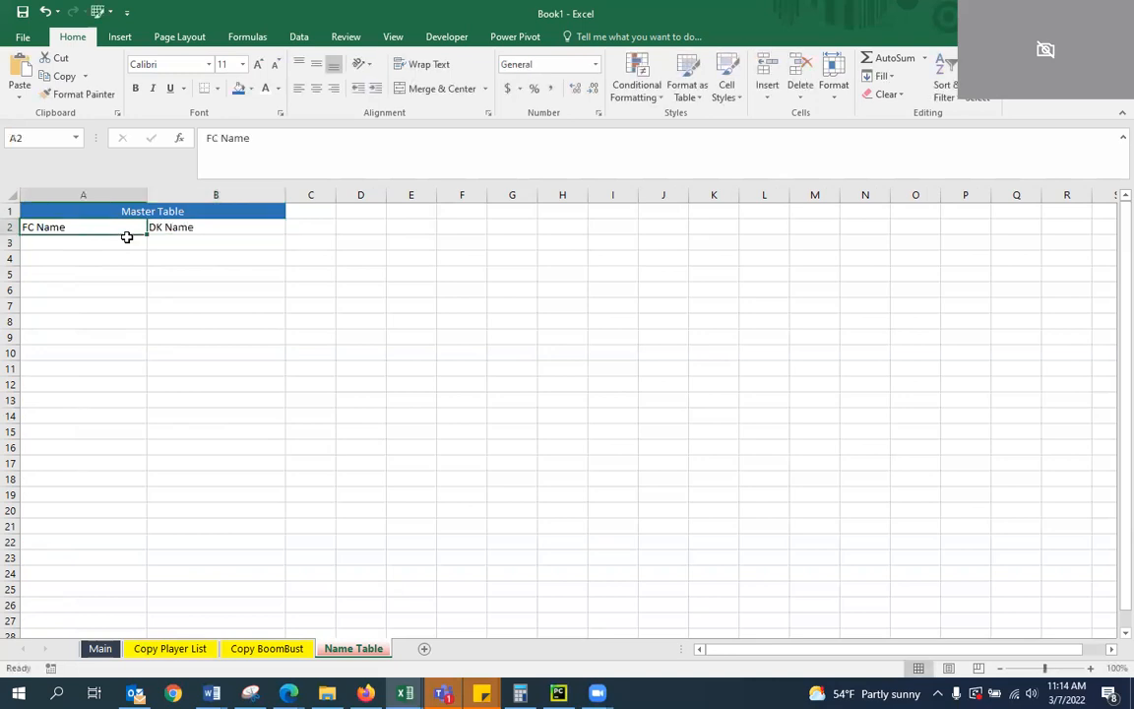
pyautogui.press('Right')
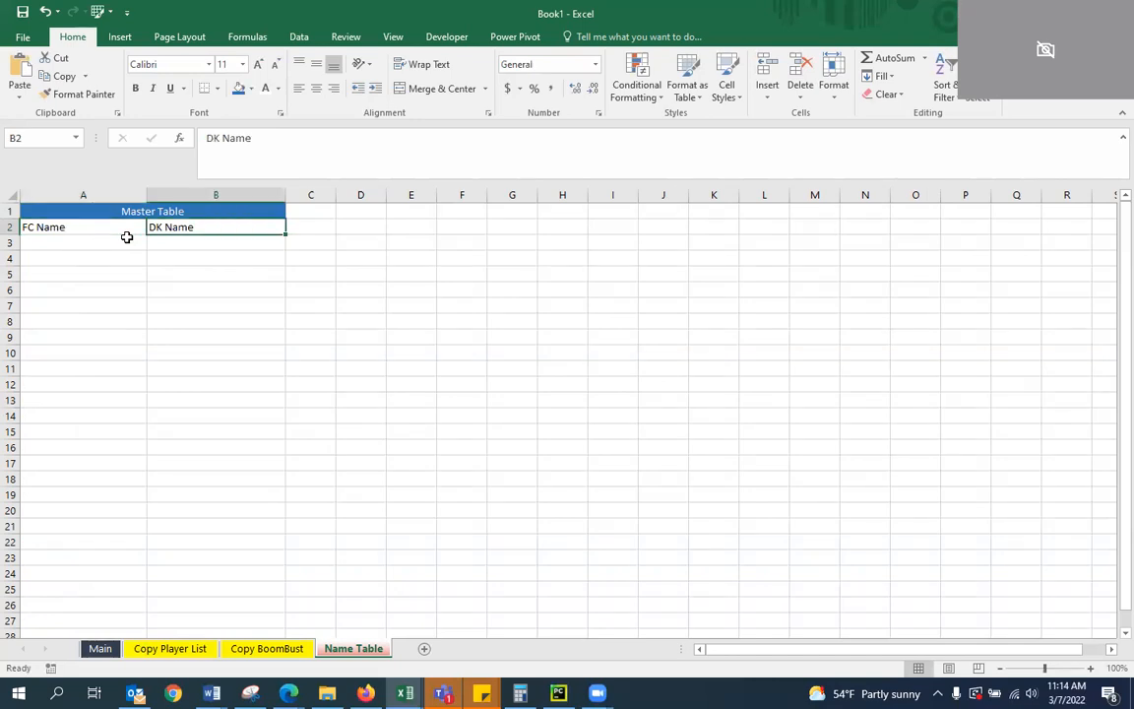
# Center the column headers in cells A2:B2 below the Master Table title
pyautogui.press('Left')
pyautogui.hotkey('shift', 'Right')
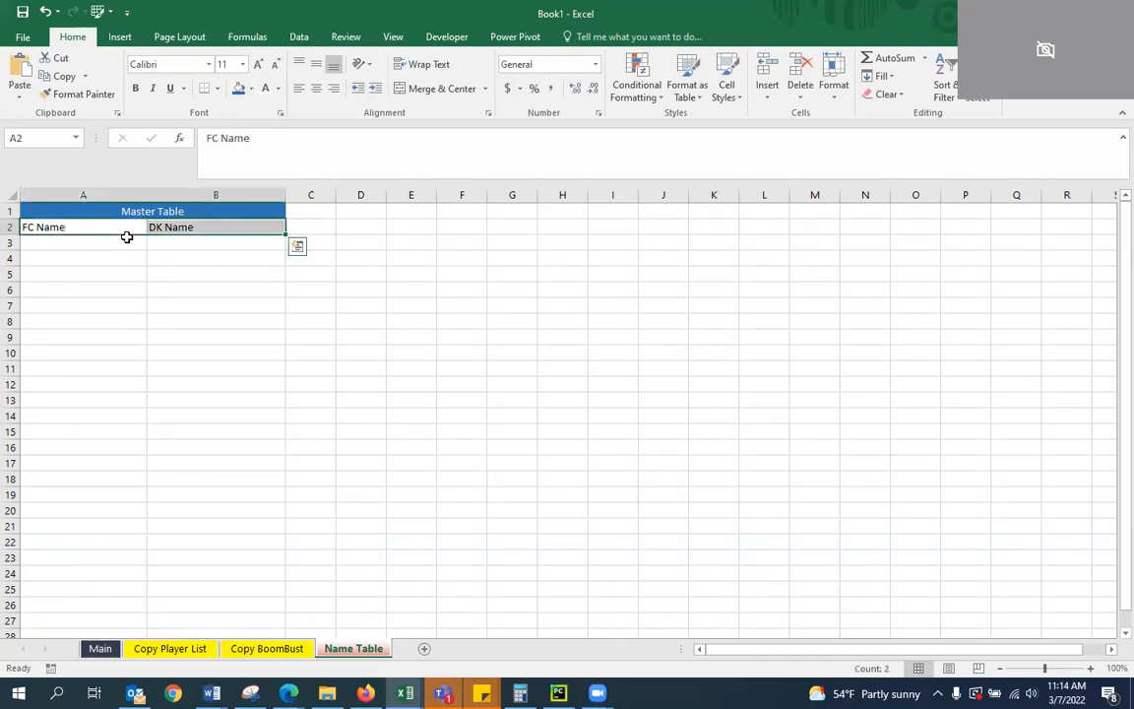
pyautogui.click(320, 94)
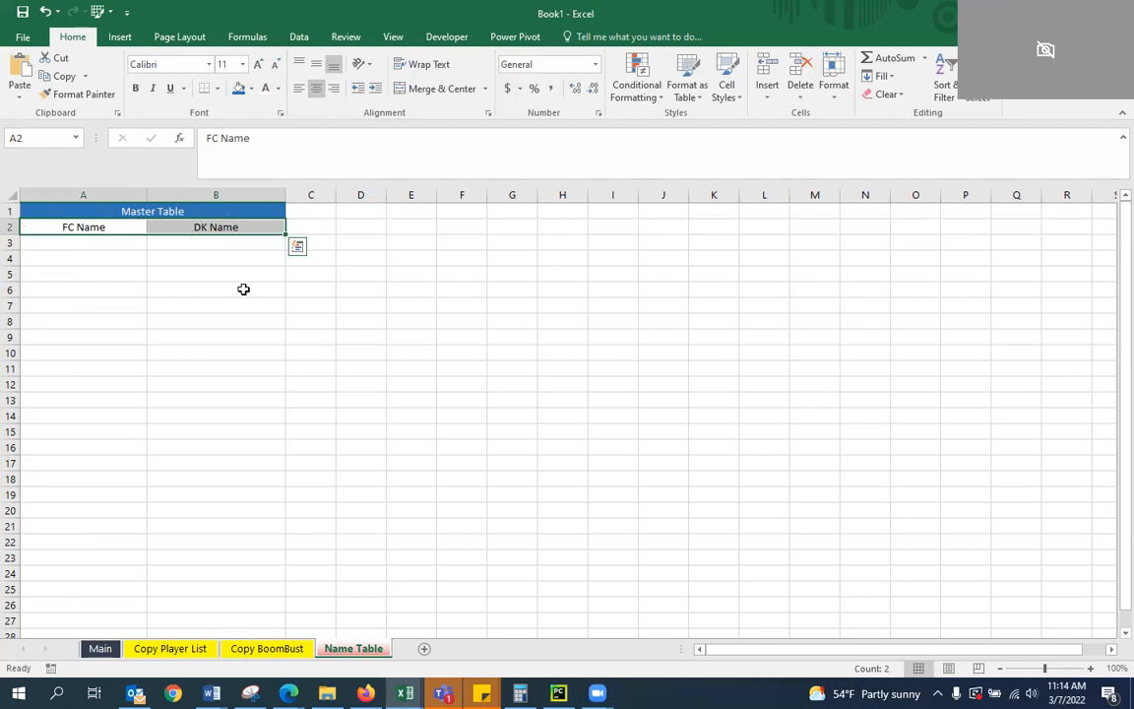
pyautogui.click(143, 242)
pyautogui.click(132, 210)
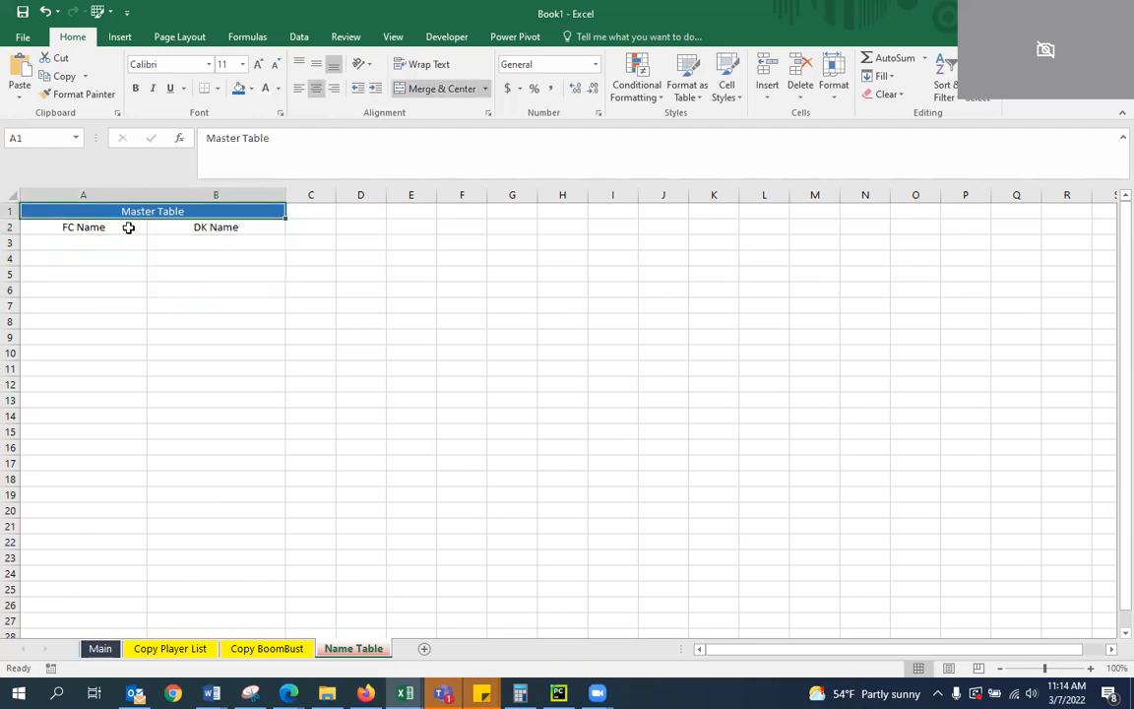
# Change the column header in cell B2 to B/B Name
pyautogui.click(90, 226)
pyautogui.click(189, 226)
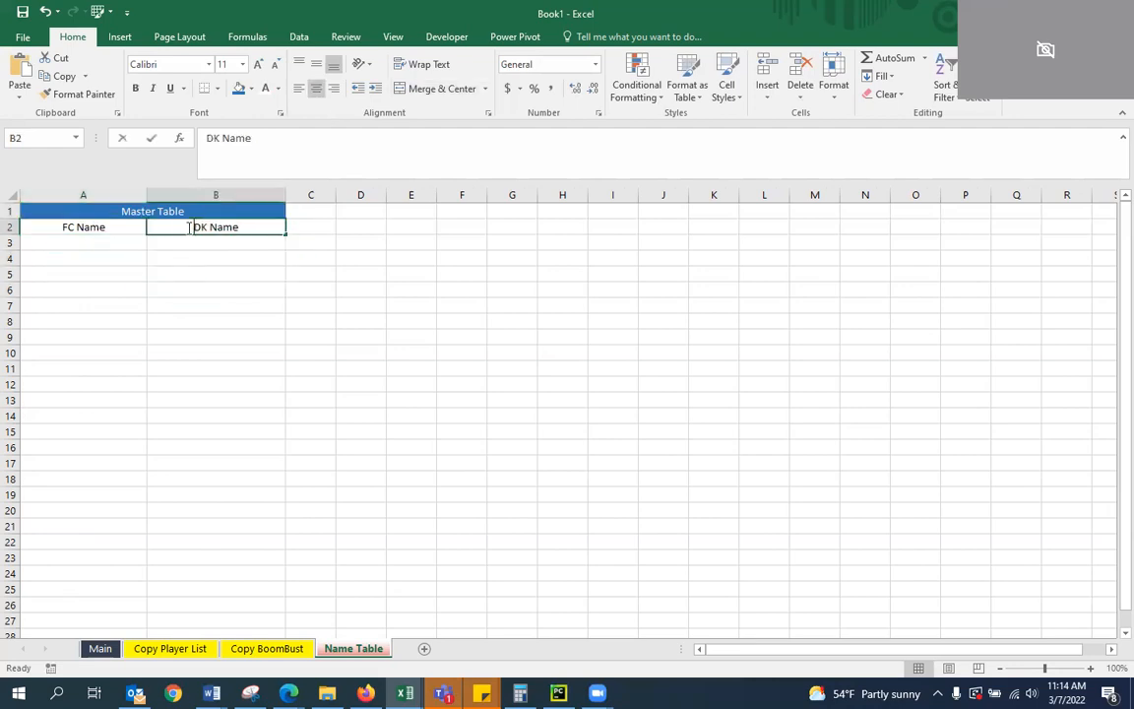
pyautogui.doubleClick(192, 227)
pyautogui.press('BackSpace')
pyautogui.press('BackSpace')
pyautogui.write('B/B')
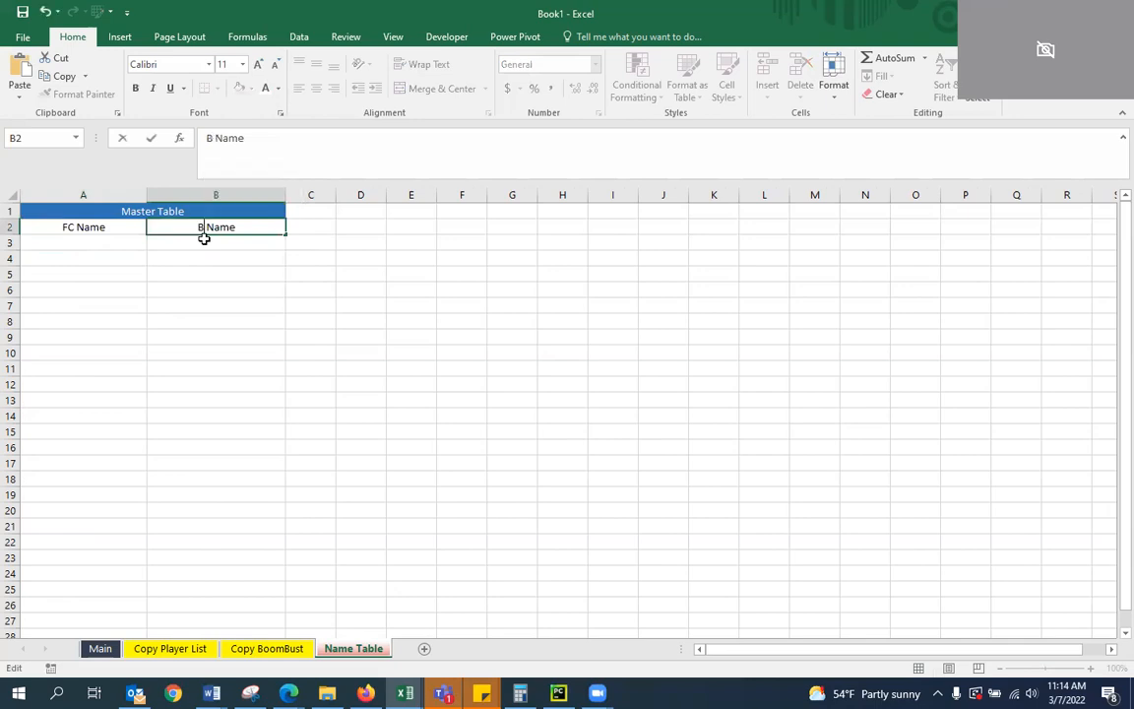
pyautogui.press('Return')
pyautogui.press('Up')
pyautogui.press('Left')
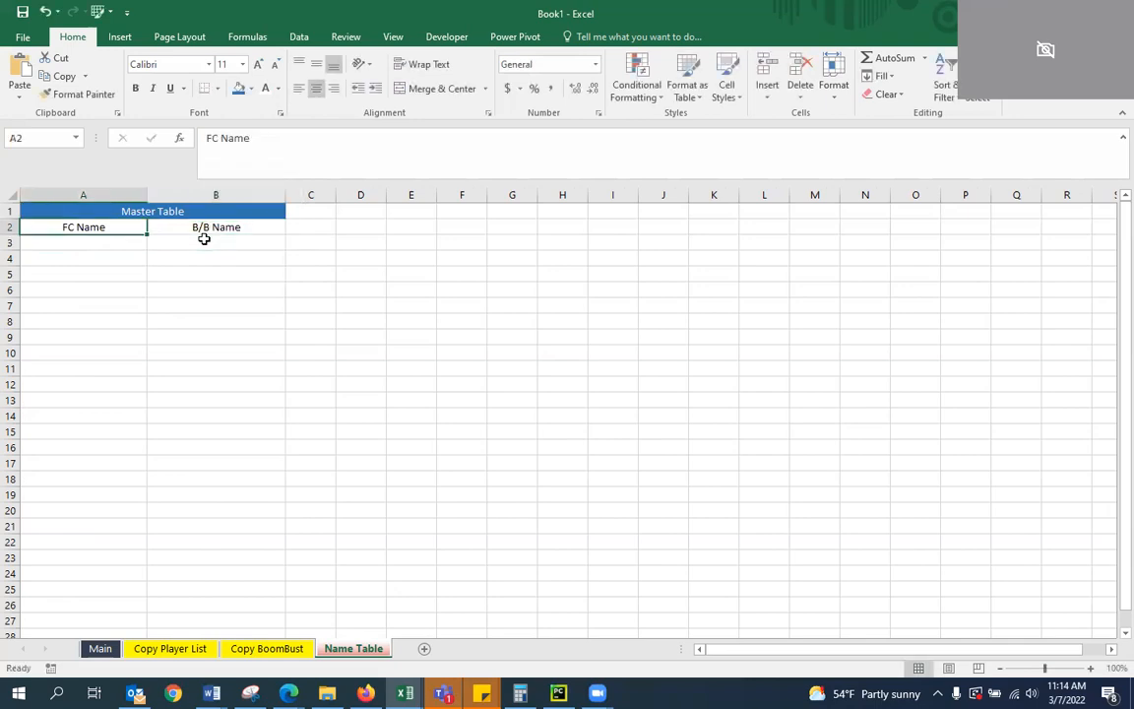
pyautogui.moveTo(143, 268); pyautogui.dragTo(212, 256)
pyautogui.click(187, 226)
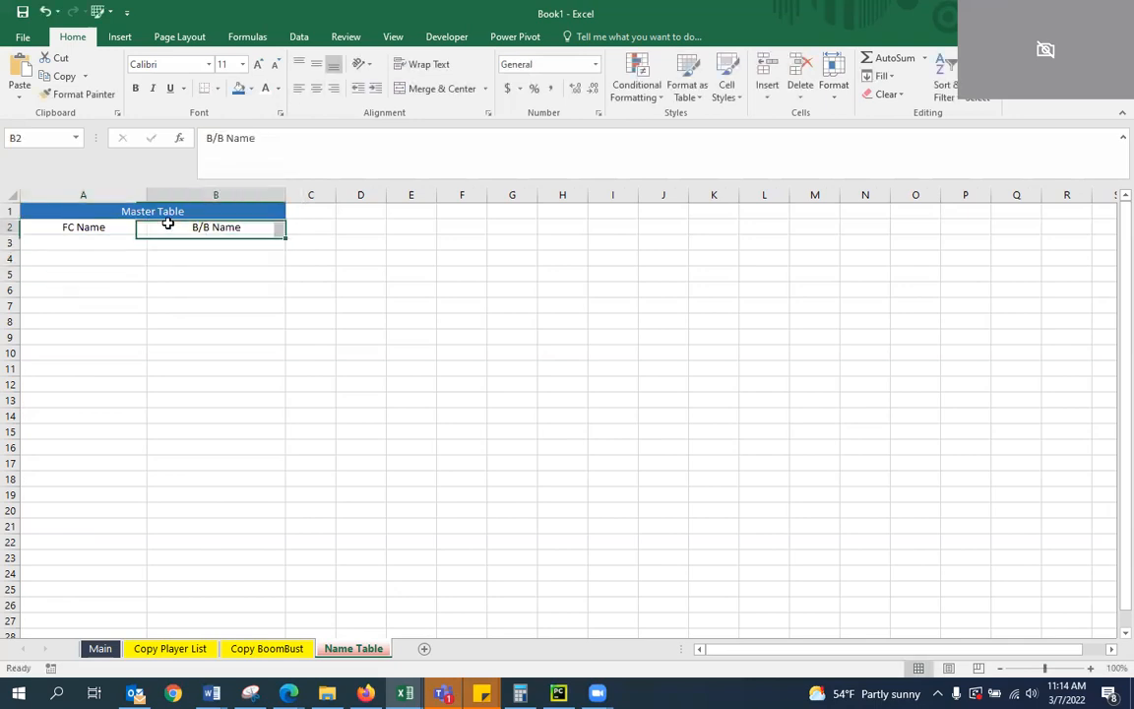
pyautogui.click(90, 226)
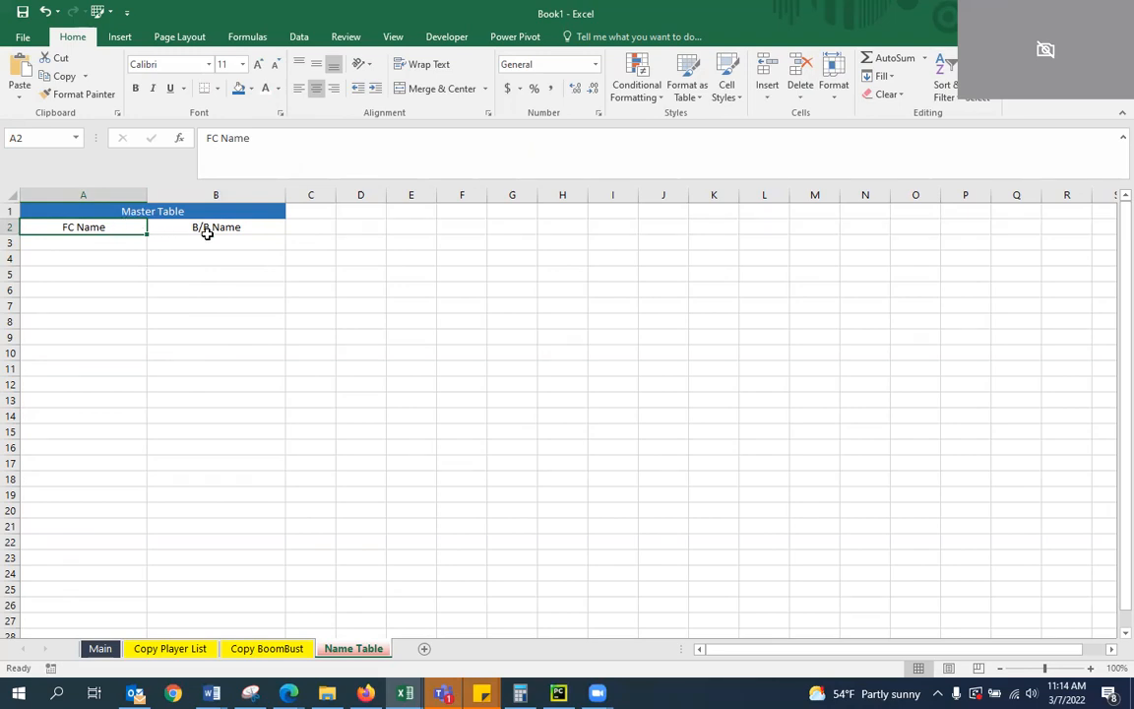
pyautogui.press('Tab')
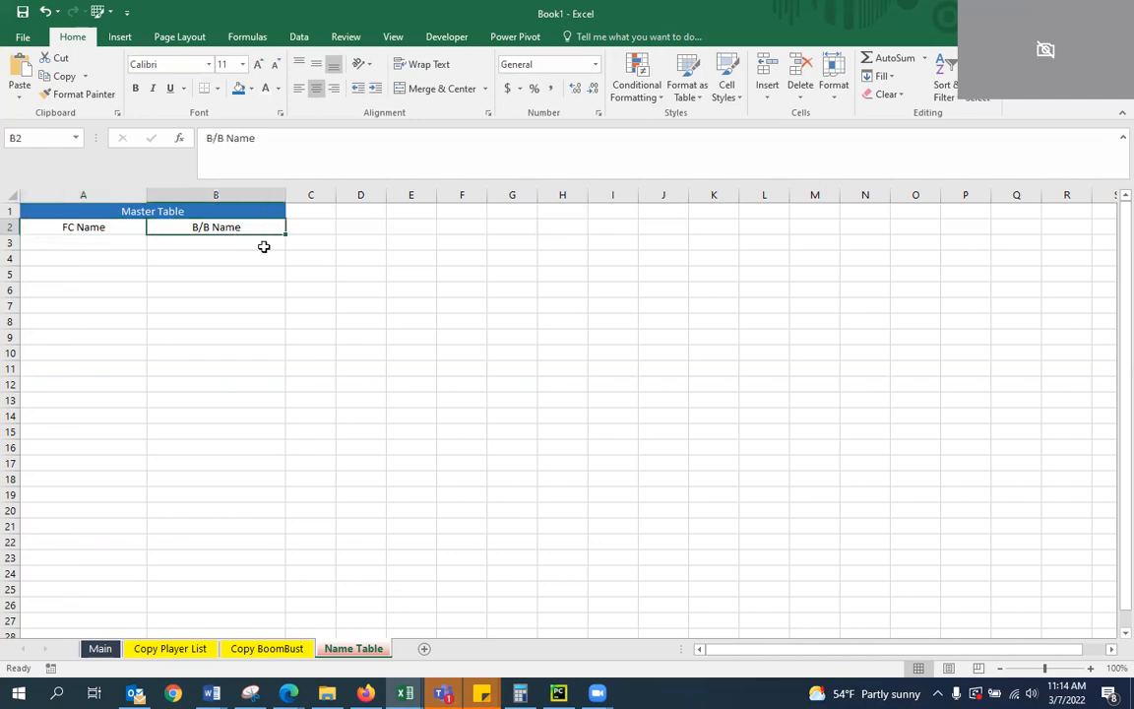
pyautogui.press('Return')
pyautogui.click(113, 223)
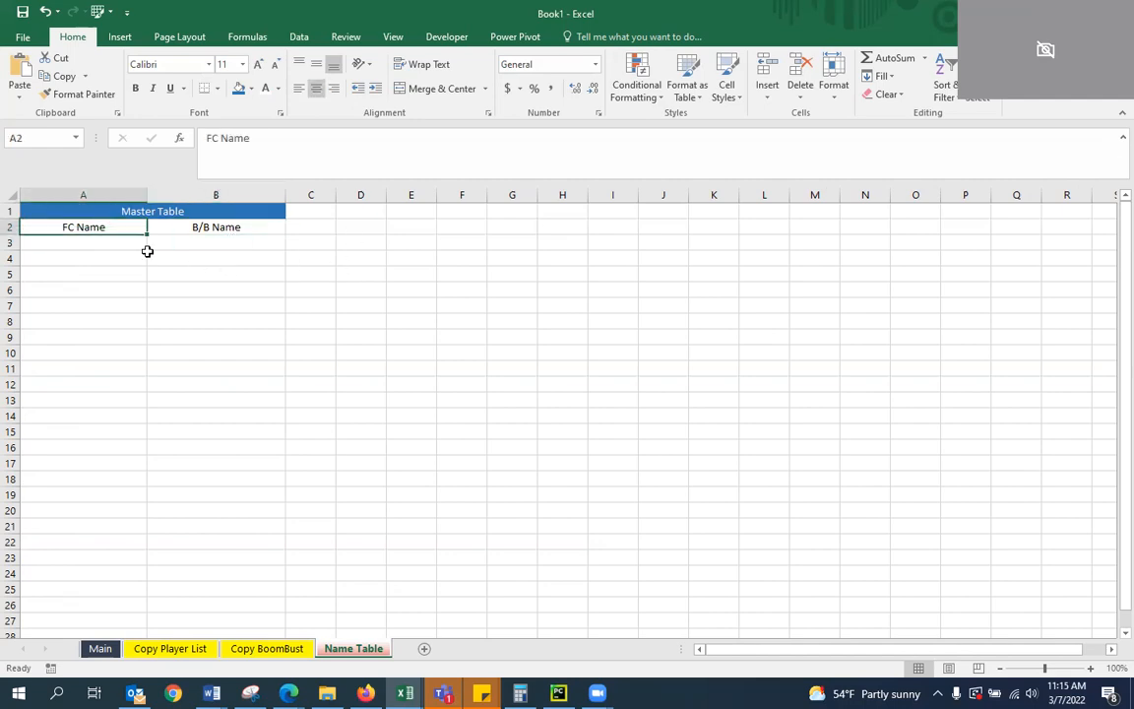
pyautogui.click(299, 230)
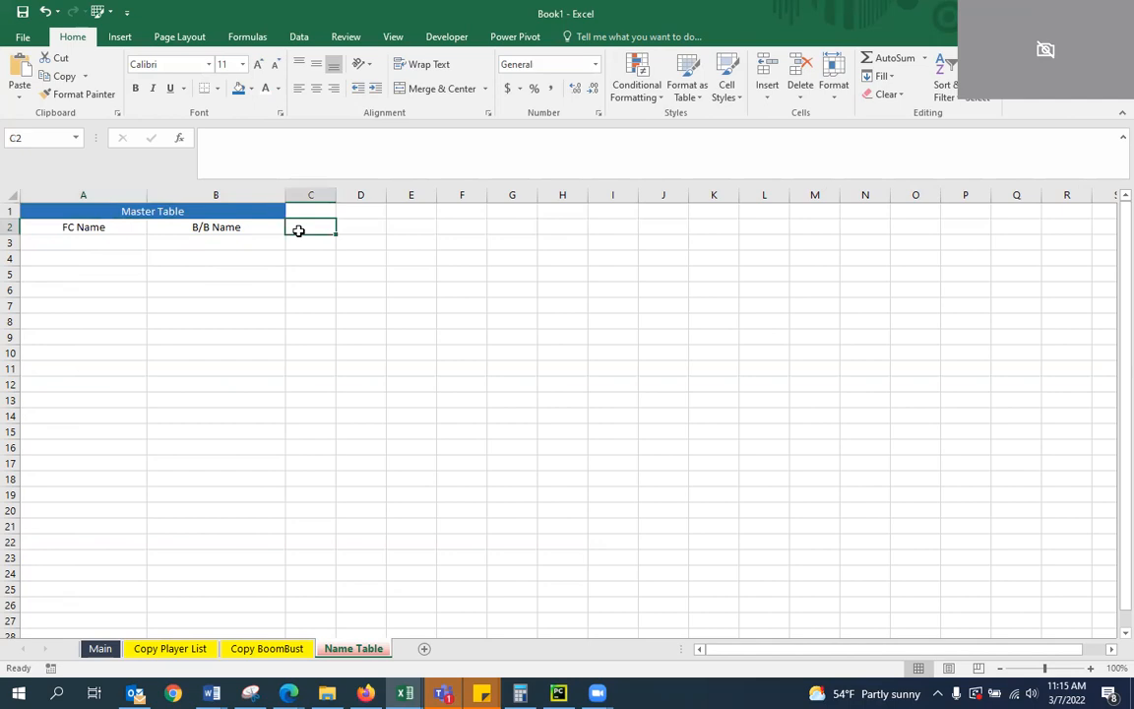
pyautogui.press('Right')
pyautogui.press('Left')
pyautogui.press('Left')
pyautogui.press('Left')
pyautogui.press('Down')
pyautogui.press('Down')
pyautogui.press('Up')
pyautogui.press('Up')
pyautogui.press('Down')
pyautogui.press('Down')
pyautogui.press('Down')
pyautogui.press('Up')
pyautogui.press('Up')
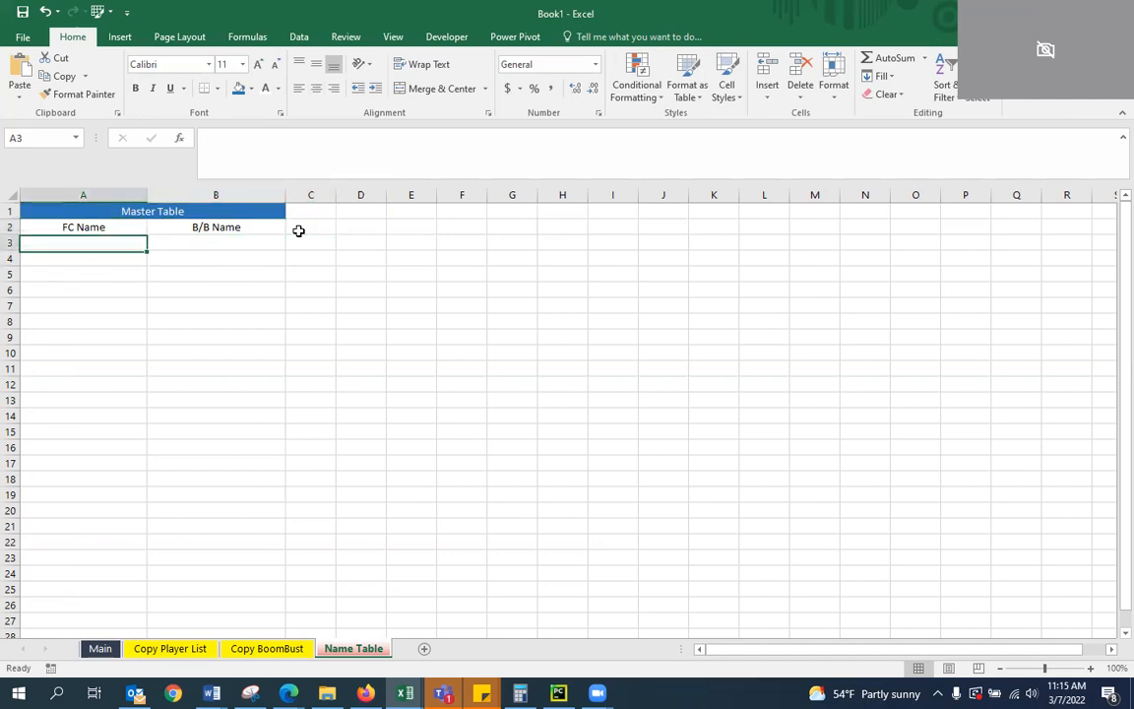
pyautogui.press('Up')
pyautogui.press('Right')
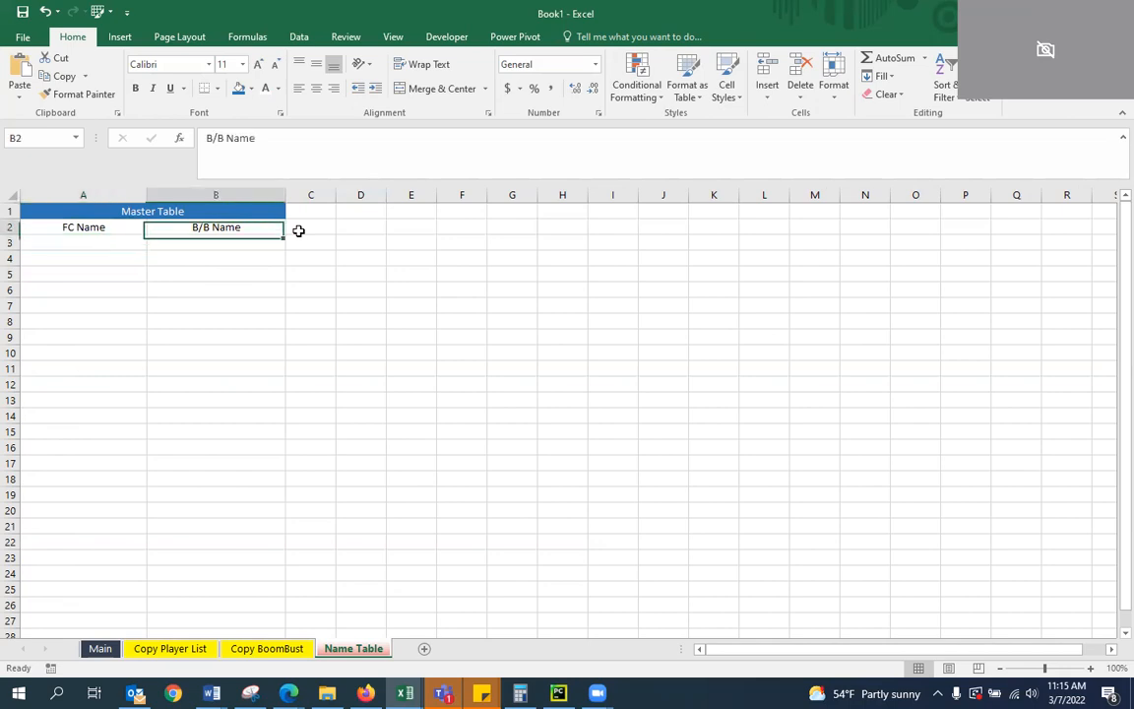
pyautogui.press('Right')
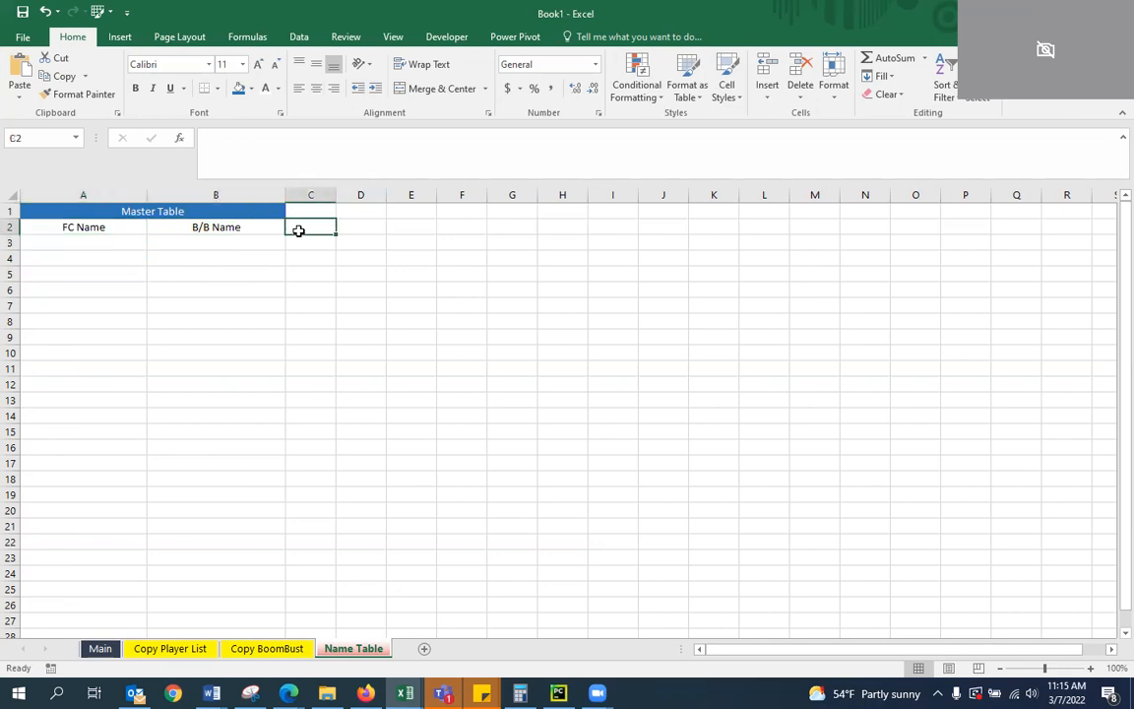
pyautogui.press('Right')
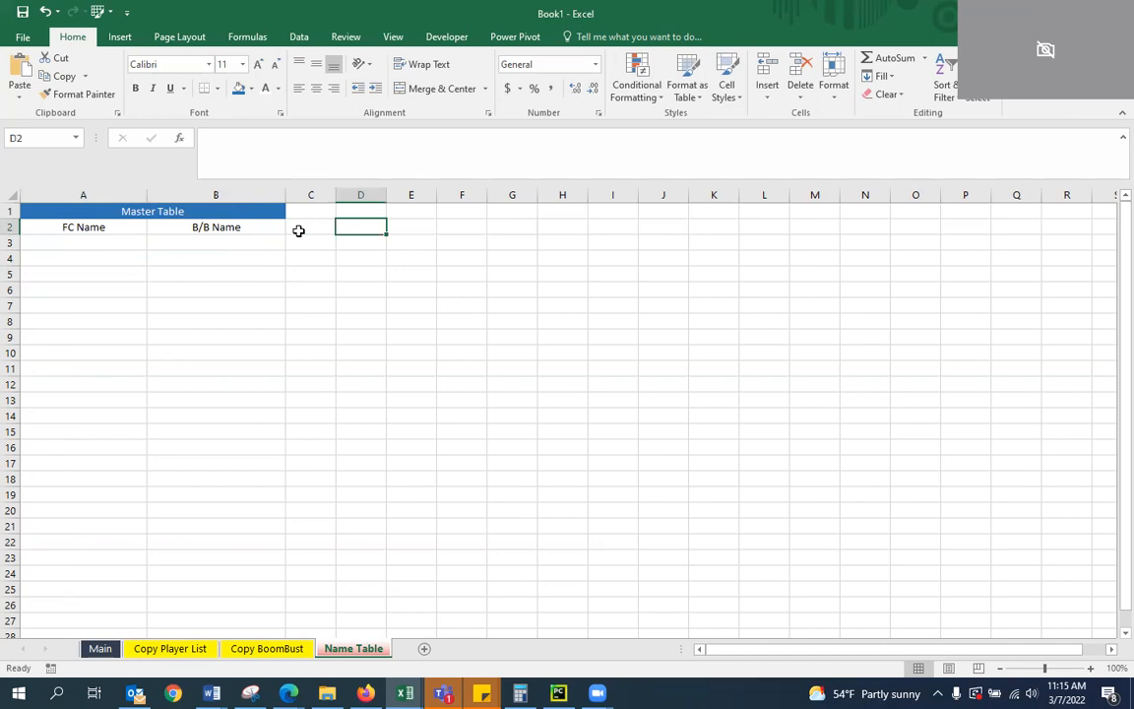
pyautogui.press('Left')
pyautogui.press('Right')
# Apply all borders and a thick outside border to the range A2:B25
pyautogui.press('Left')
pyautogui.press('Left')
pyautogui.press('Left')
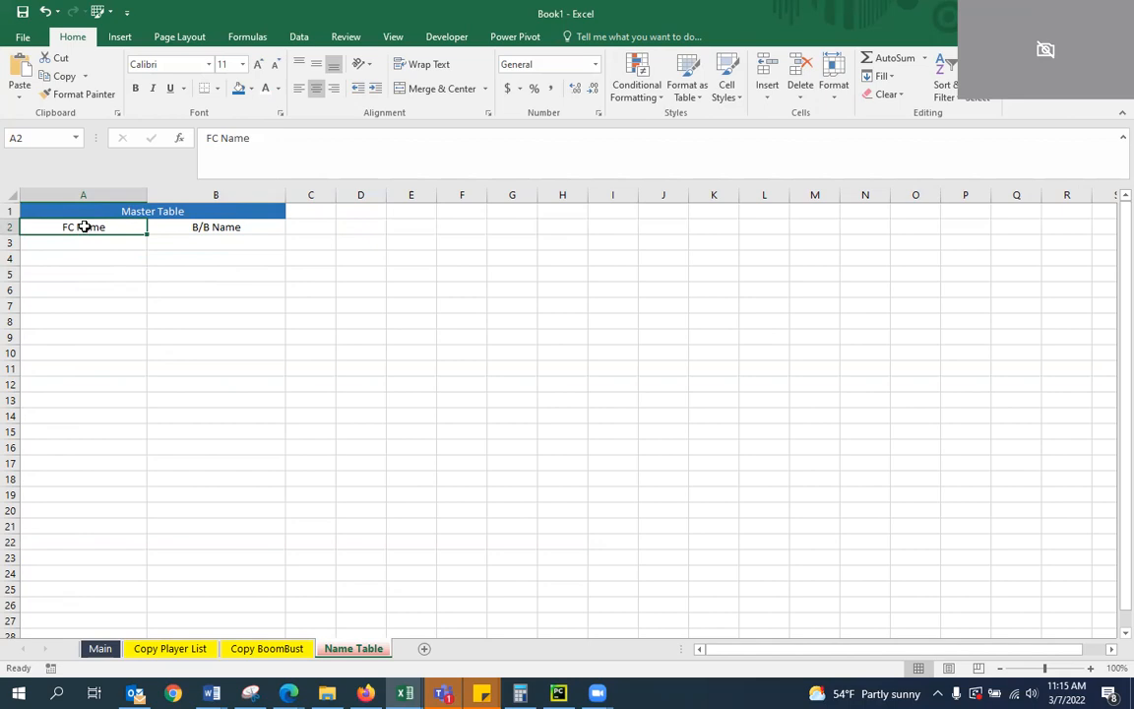
pyautogui.hotkey('shift', 'Right')
pyautogui.hotkey('shift', 'Down')
pyautogui.hotkey('shift', 'Down')
pyautogui.hotkey('shift', 'Down')
pyautogui.hotkey('shift', 'Down')
pyautogui.hotkey('shift', 'Down')
pyautogui.hotkey('shift', 'Down')
pyautogui.hotkey('shift', 'Down')
pyautogui.hotkey('shift', 'Down')
pyautogui.hotkey('shift', 'Down')
pyautogui.hotkey('shift', 'Down')
pyautogui.hotkey('shift', 'Down')
pyautogui.hotkey('shift', 'Down')
pyautogui.hotkey('shift', 'Down')
pyautogui.hotkey('shift', 'Down')
pyautogui.hotkey('shift', 'Down')
pyautogui.hotkey('shift', 'Down')
pyautogui.hotkey('shift', 'Down')
pyautogui.hotkey('shift', 'Down')
pyautogui.hotkey('shift', 'Down')
pyautogui.hotkey('shift', 'Down')
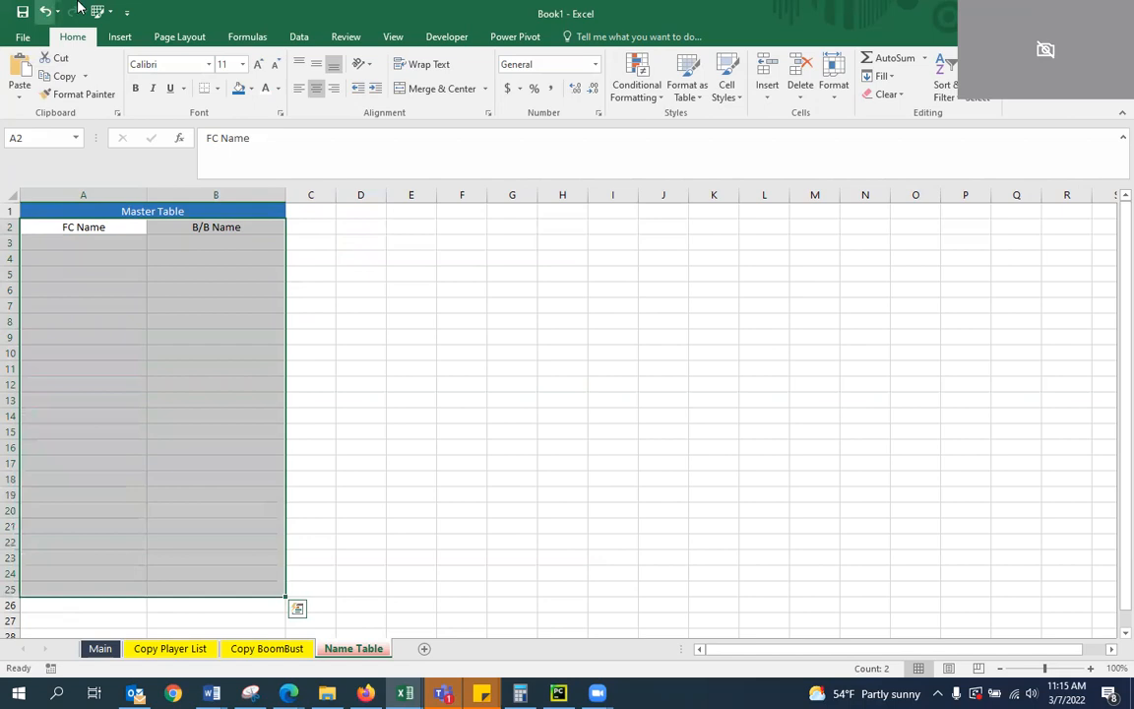
pyautogui.click(217, 88)
pyautogui.click(234, 224)
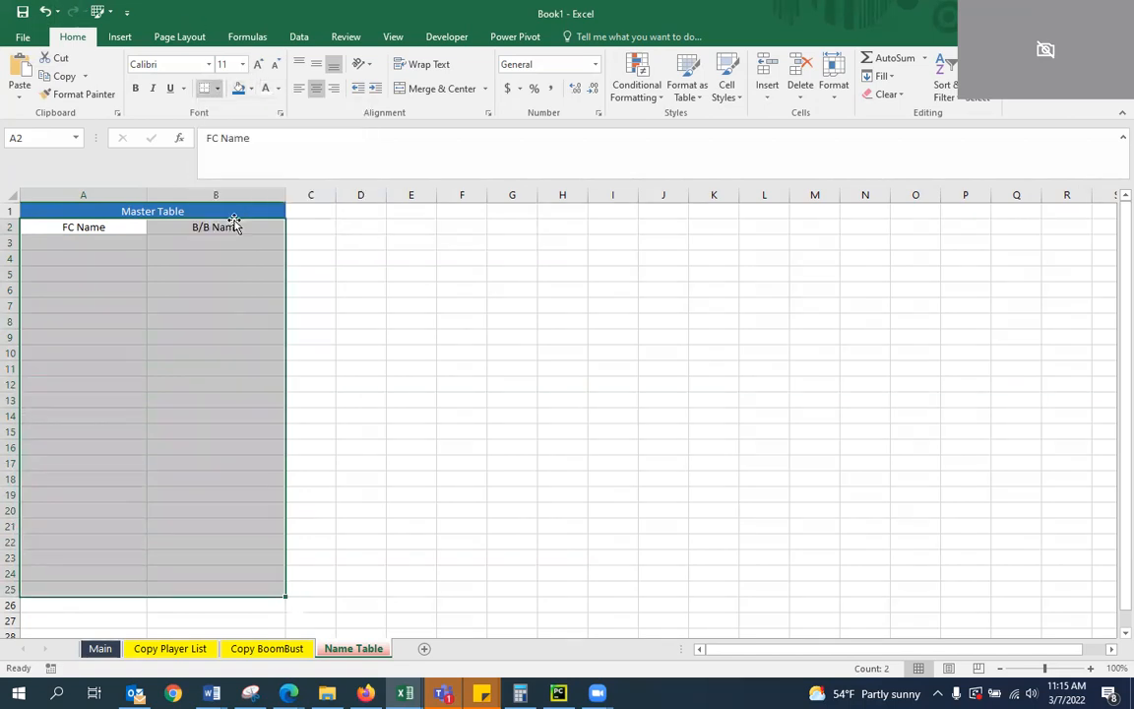
pyautogui.click(216, 88)
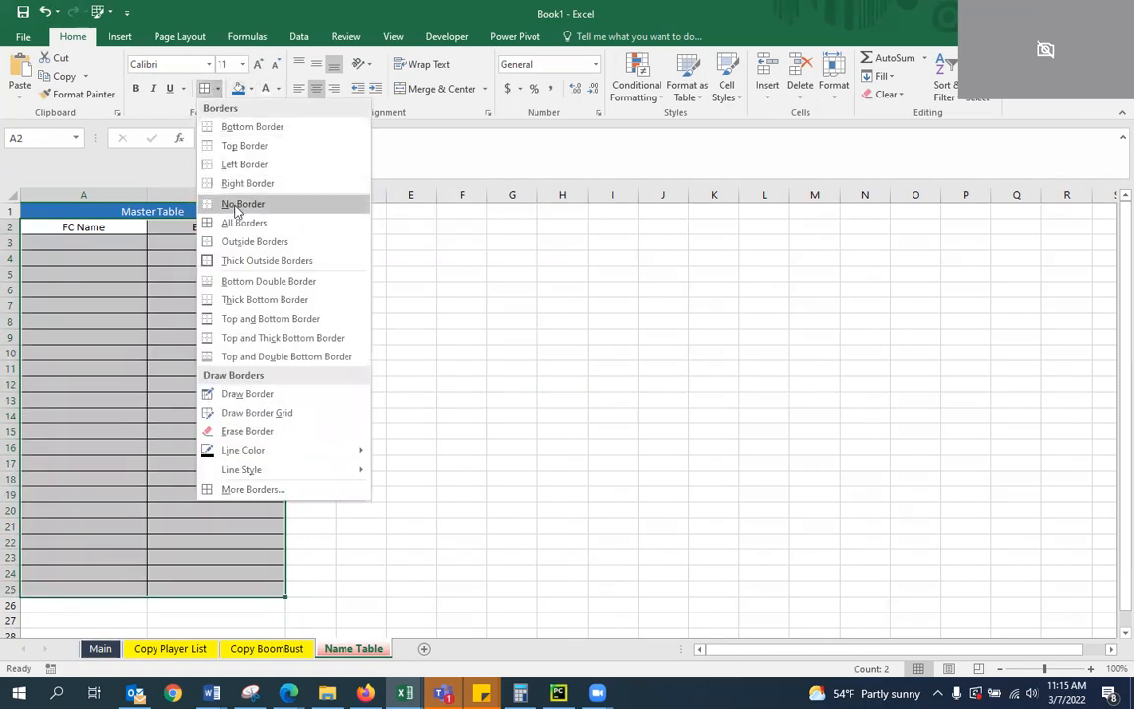
pyautogui.click(267, 259)
pyautogui.click(156, 303)
pyautogui.click(350, 302)
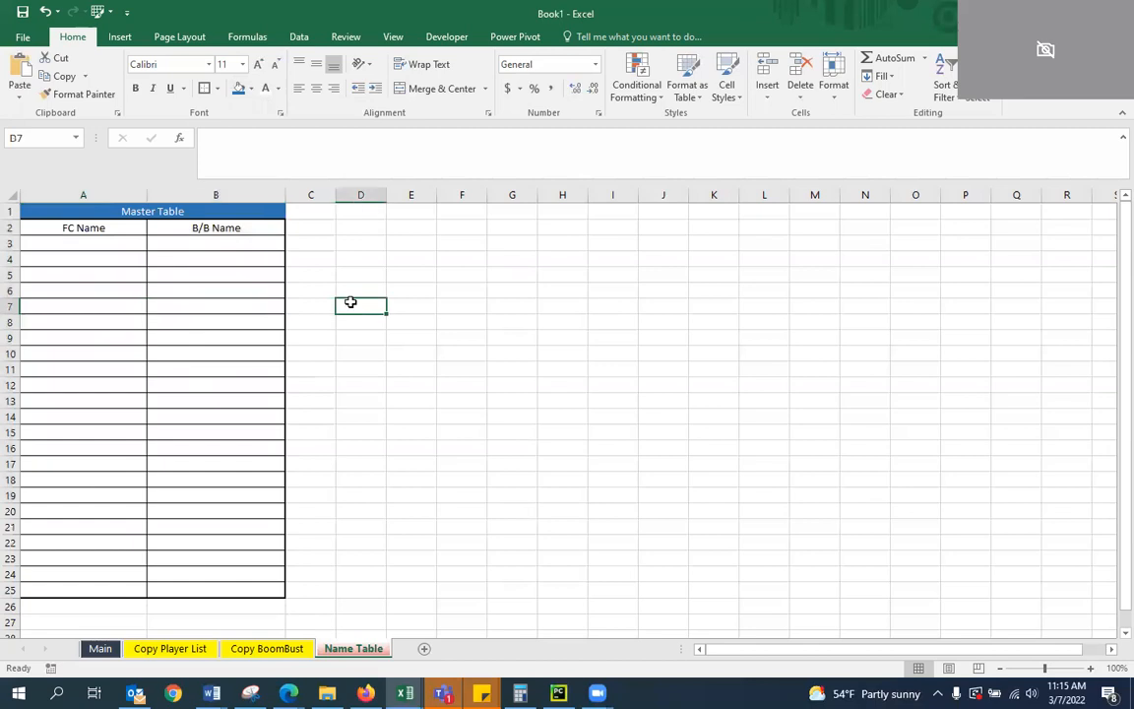
# Change the fill of the Master Table title cell A1 to a darker shade of blue
pyautogui.click(191, 285)
pyautogui.click(113, 217)
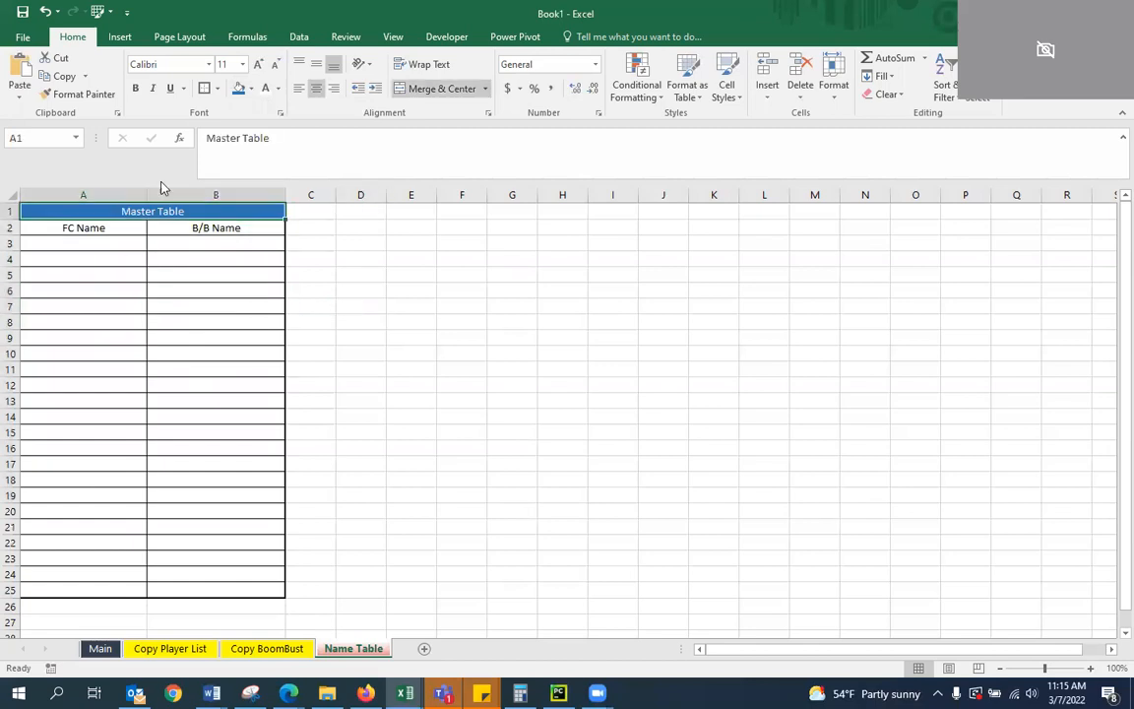
pyautogui.click(251, 88)
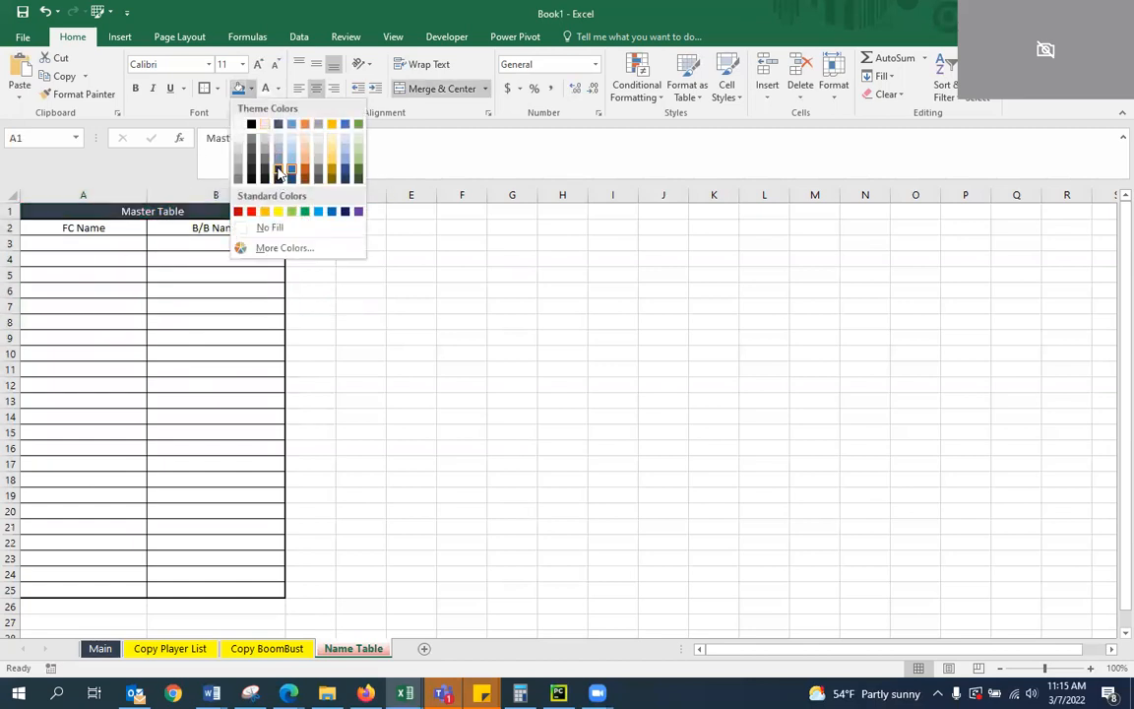
pyautogui.click(289, 173)
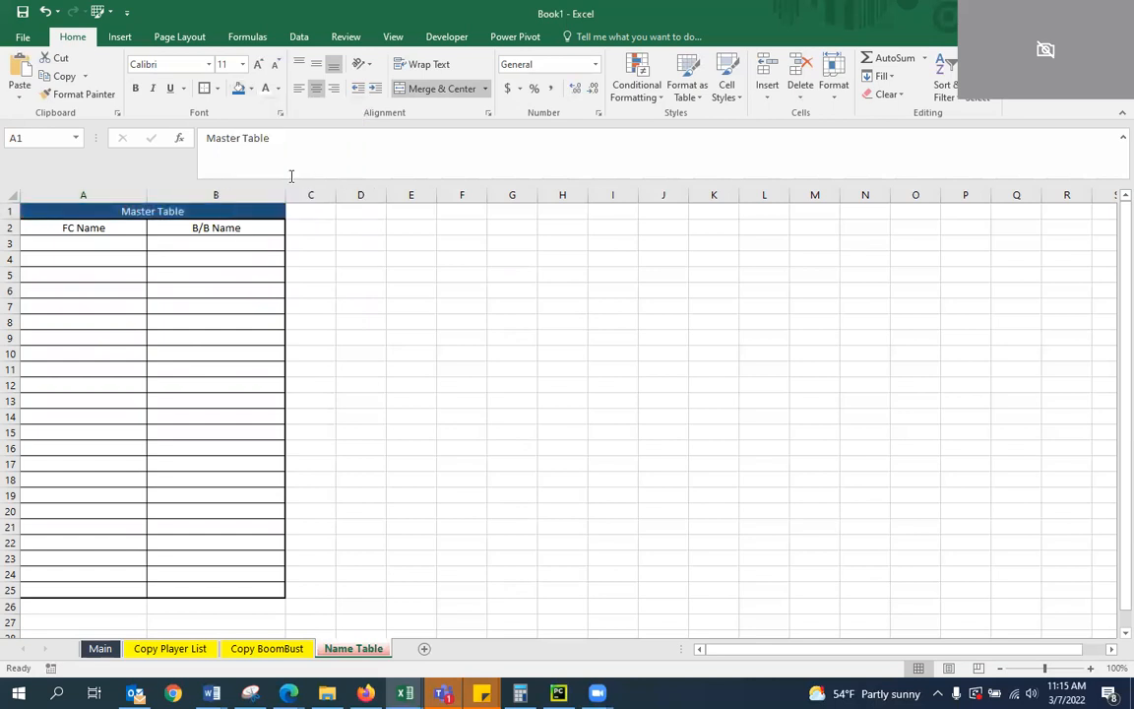
pyautogui.click(362, 325)
# Fill the table body A3:B25 with the light yellow standard color, RGB 255, 255, 204
pyautogui.moveTo(98, 240); pyautogui.dragTo(232, 583)
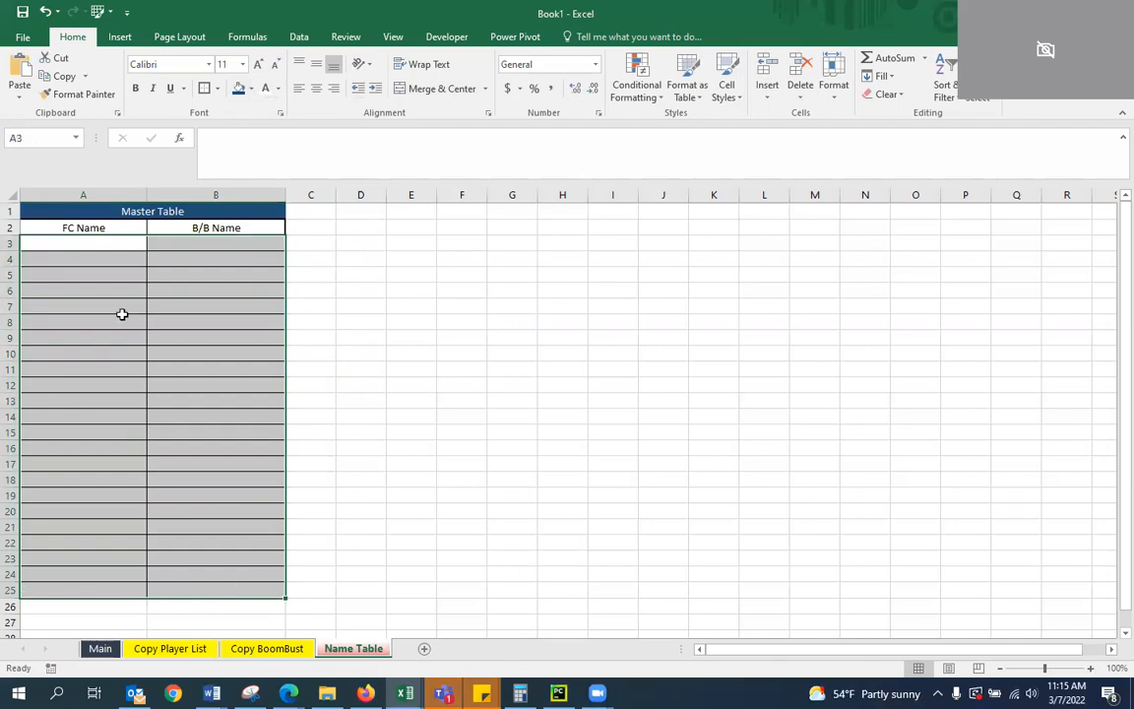
pyautogui.click(250, 88)
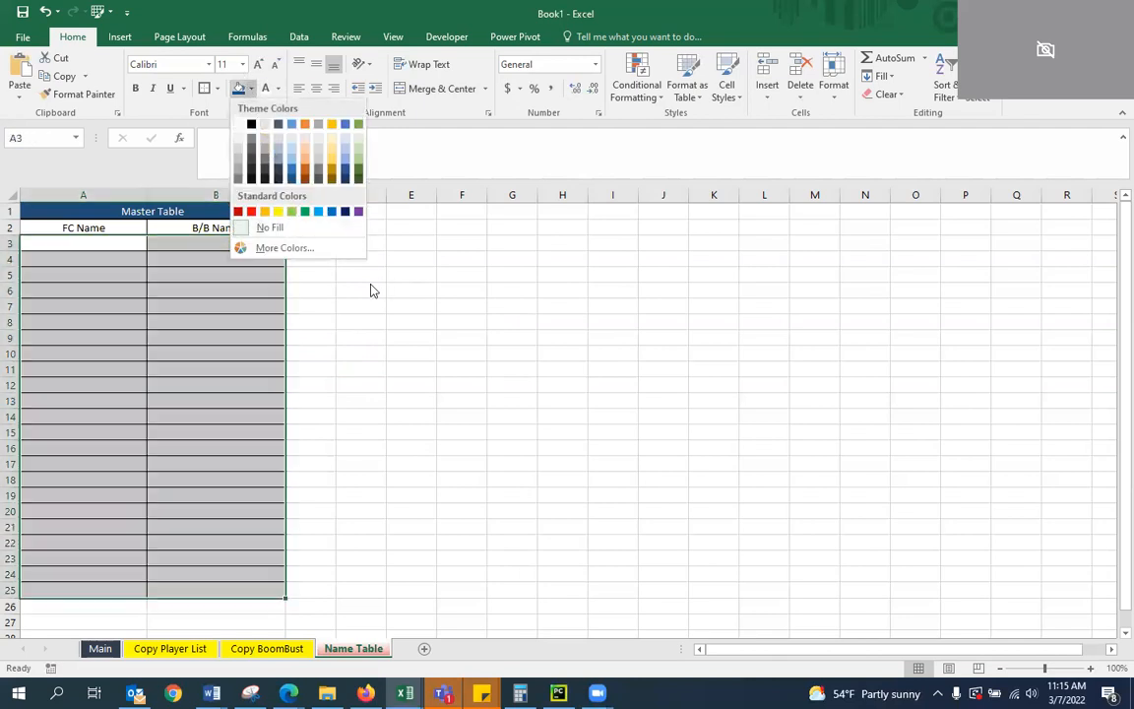
pyautogui.click(284, 248)
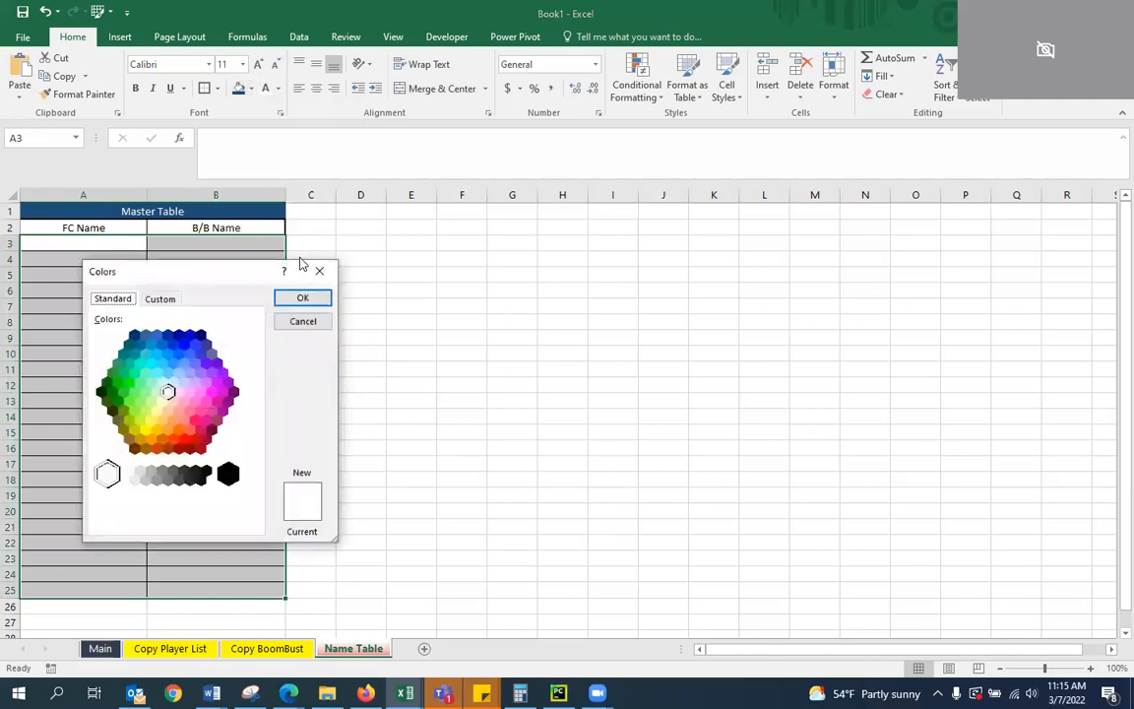
pyautogui.click(161, 402)
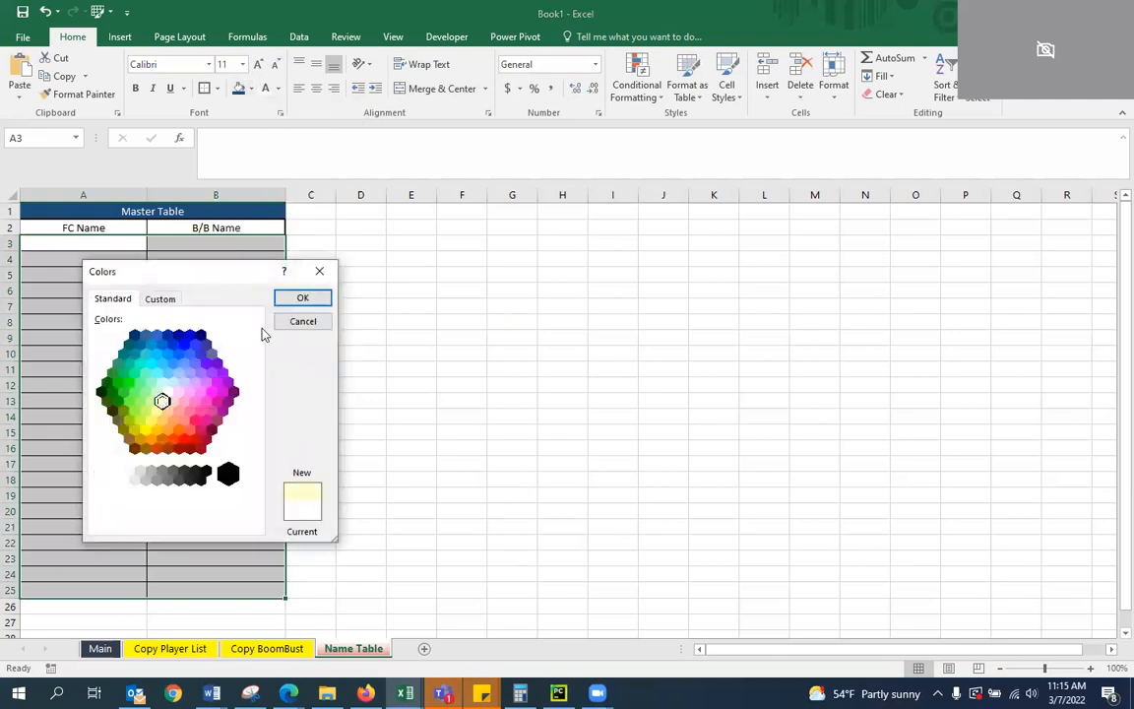
pyautogui.click(302, 298)
pyautogui.click(377, 325)
# Lighten the fill of cells A3:B25 to a paler custom yellow
pyautogui.moveTo(88, 245); pyautogui.dragTo(235, 585)
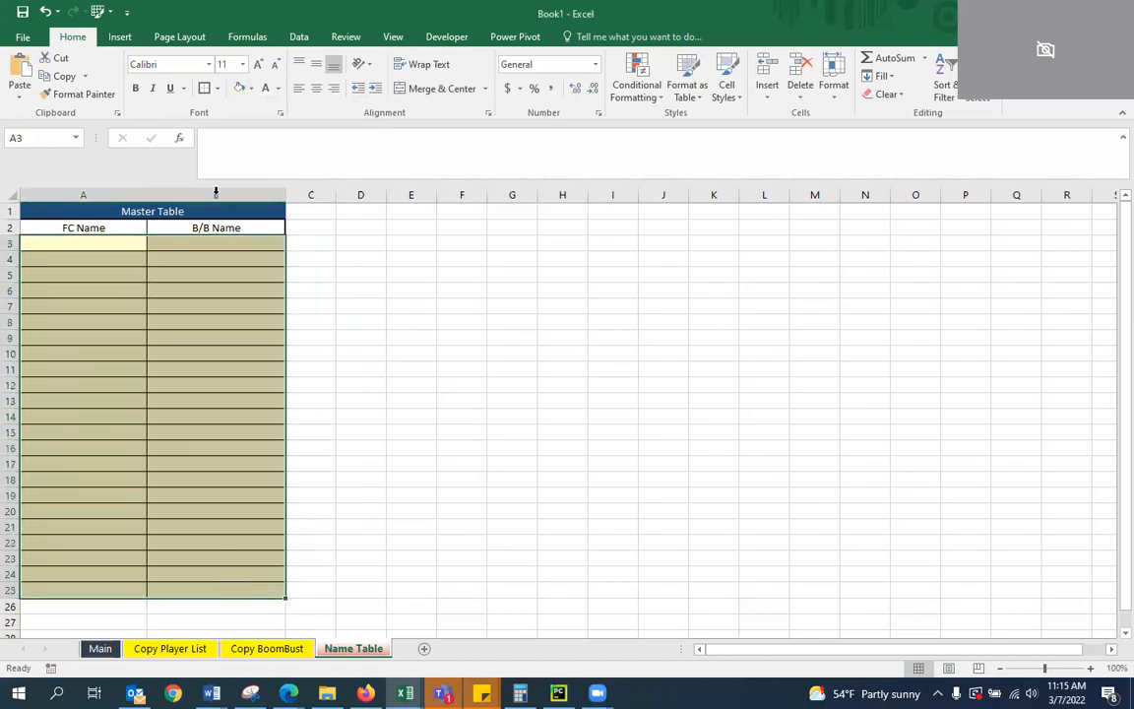
pyautogui.click(250, 88)
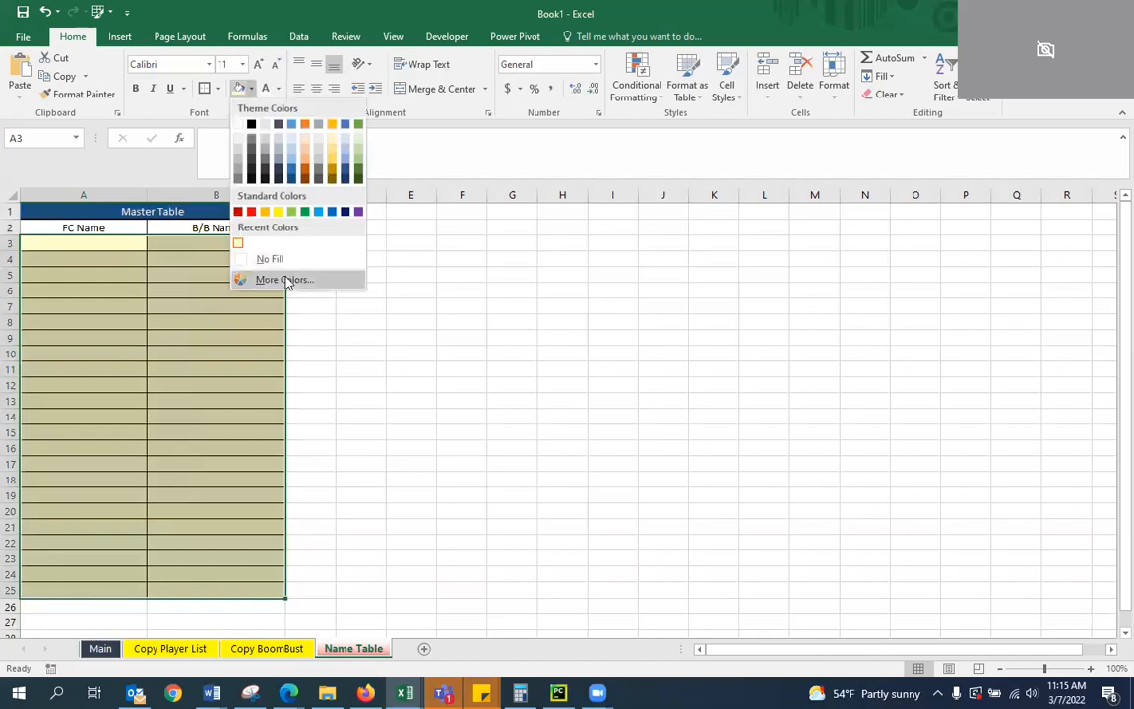
pyautogui.click(265, 279)
pyautogui.click(162, 300)
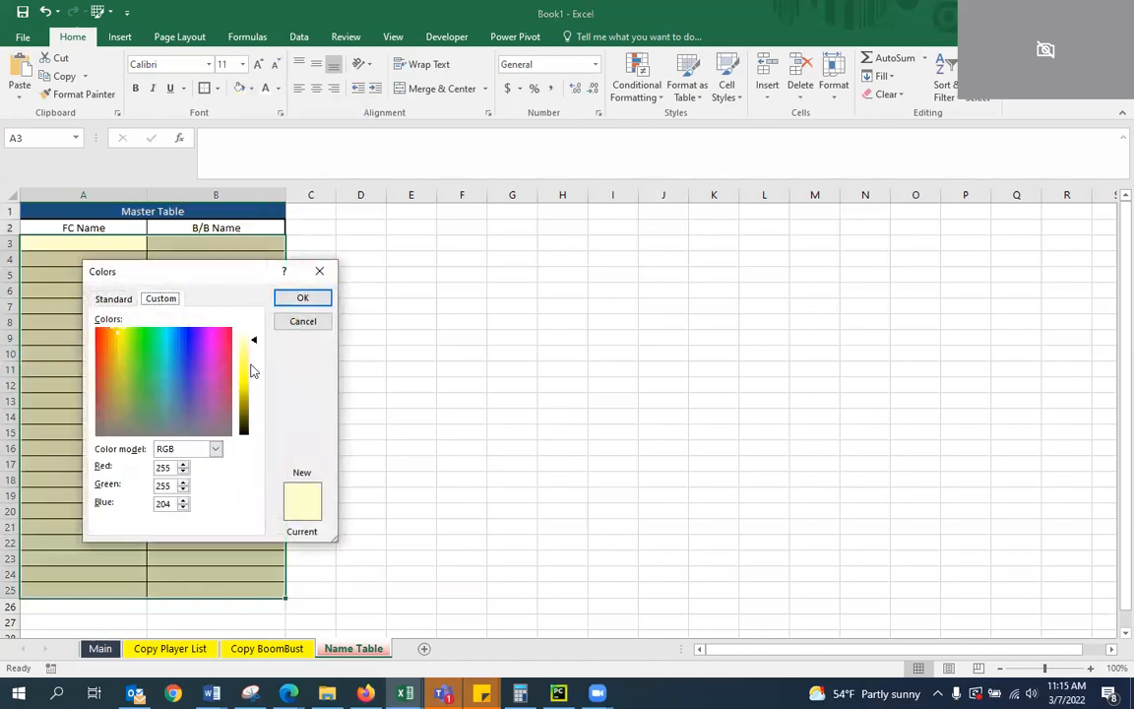
pyautogui.click(252, 338)
pyautogui.click(302, 300)
pyautogui.click(439, 391)
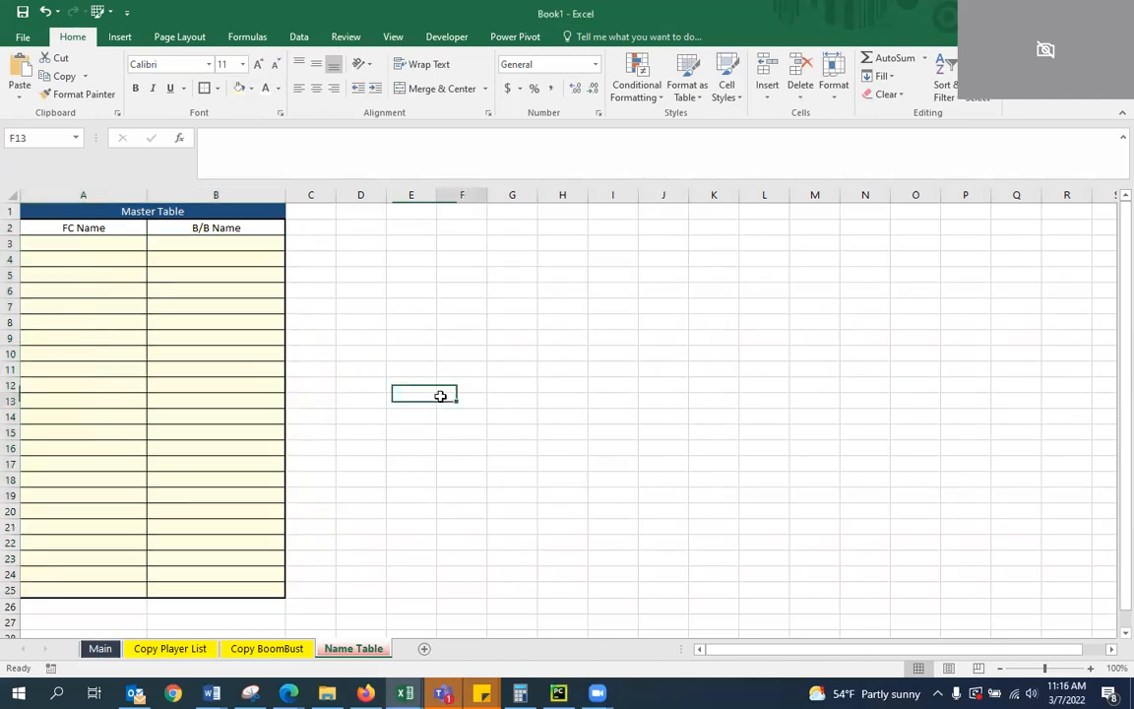
# Set the fill of cells A3:B25 to a very pale custom yellow, RGB 255, 255, 247
pyautogui.moveTo(113, 261); pyautogui.dragTo(235, 589)
pyautogui.click(251, 88)
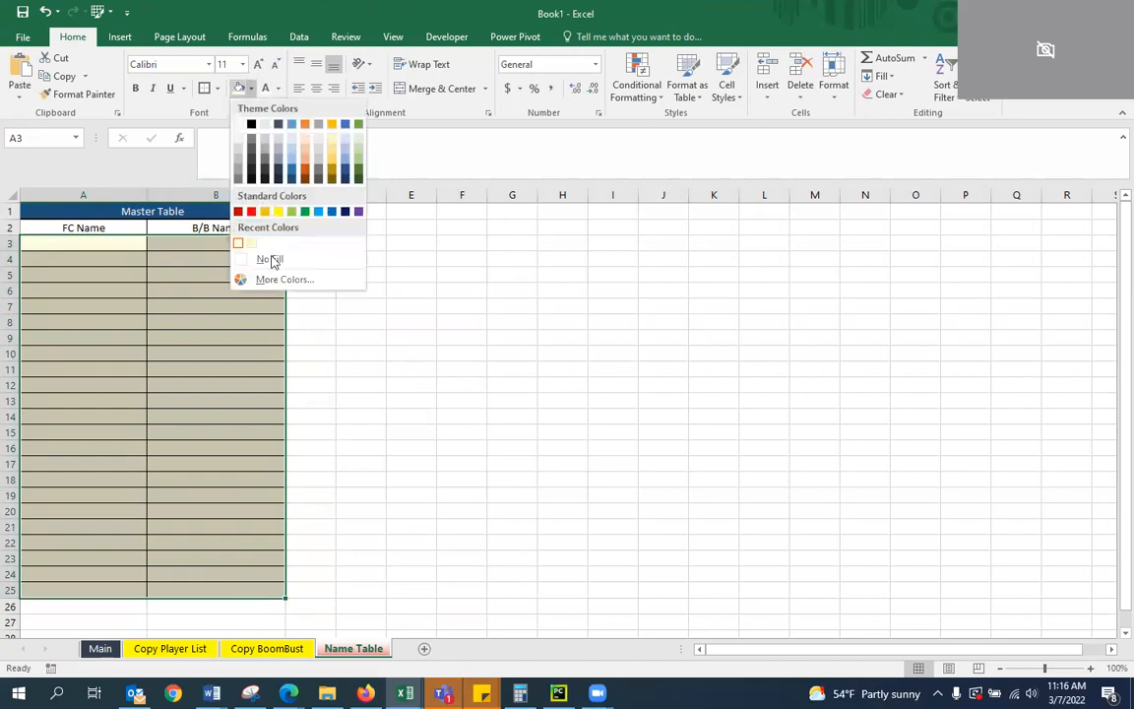
pyautogui.click(266, 278)
pyautogui.click(253, 337)
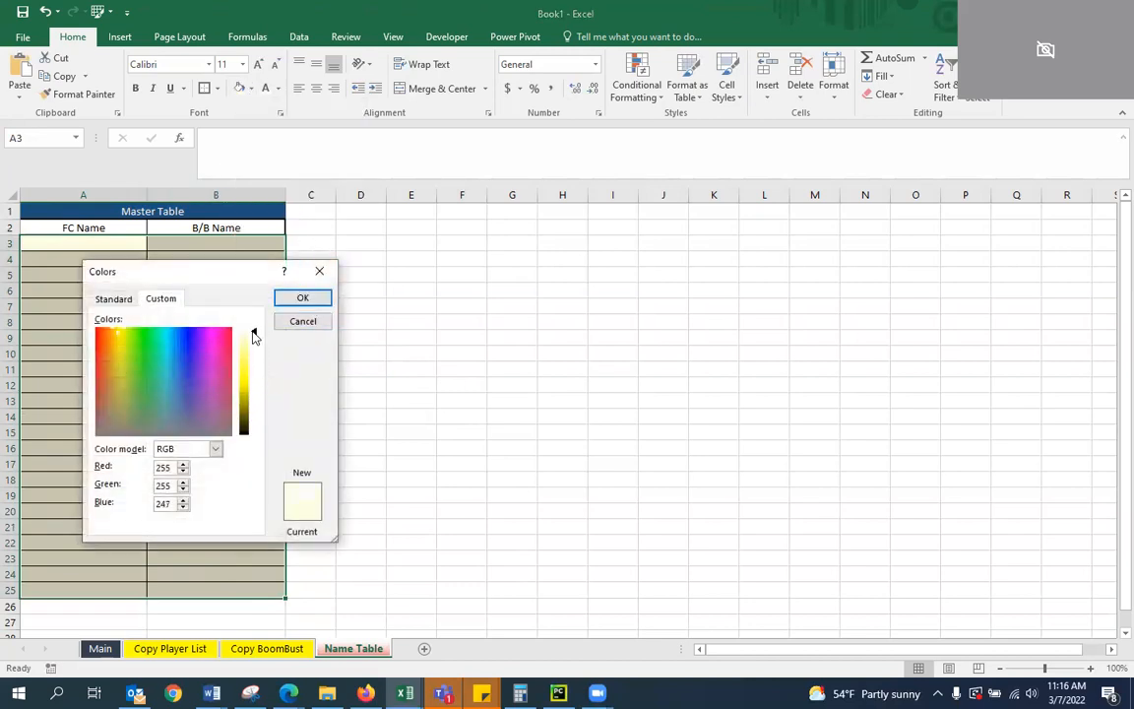
pyautogui.click(303, 297)
pyautogui.click(400, 350)
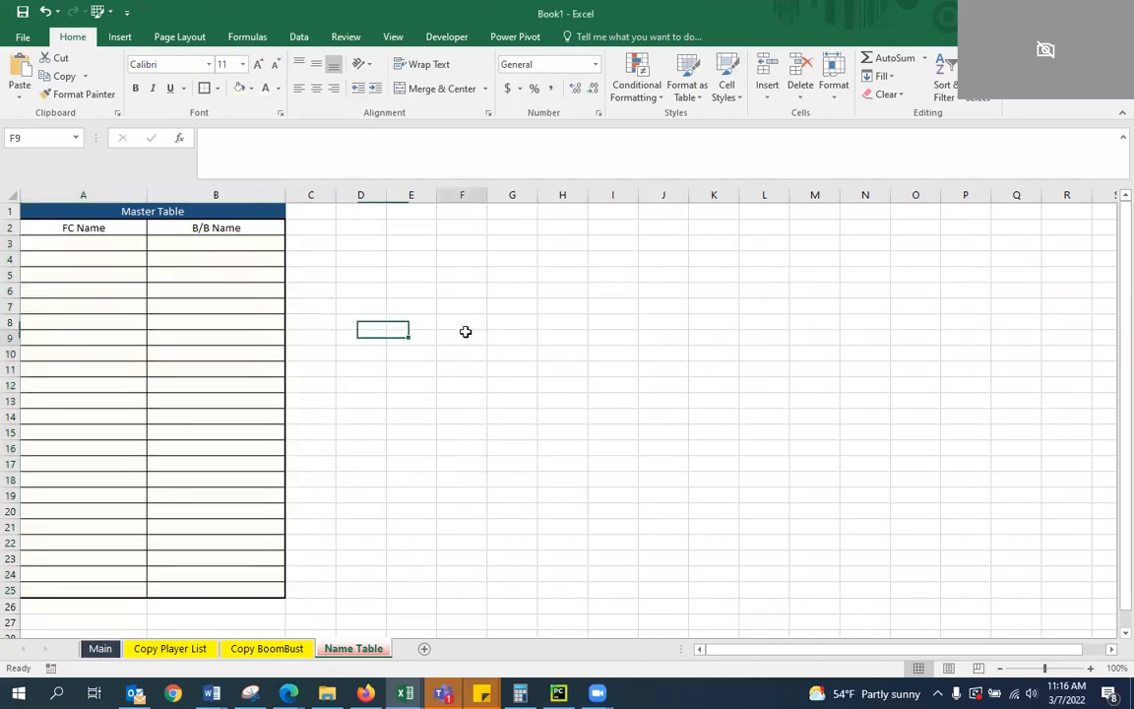
pyautogui.click(346, 355)
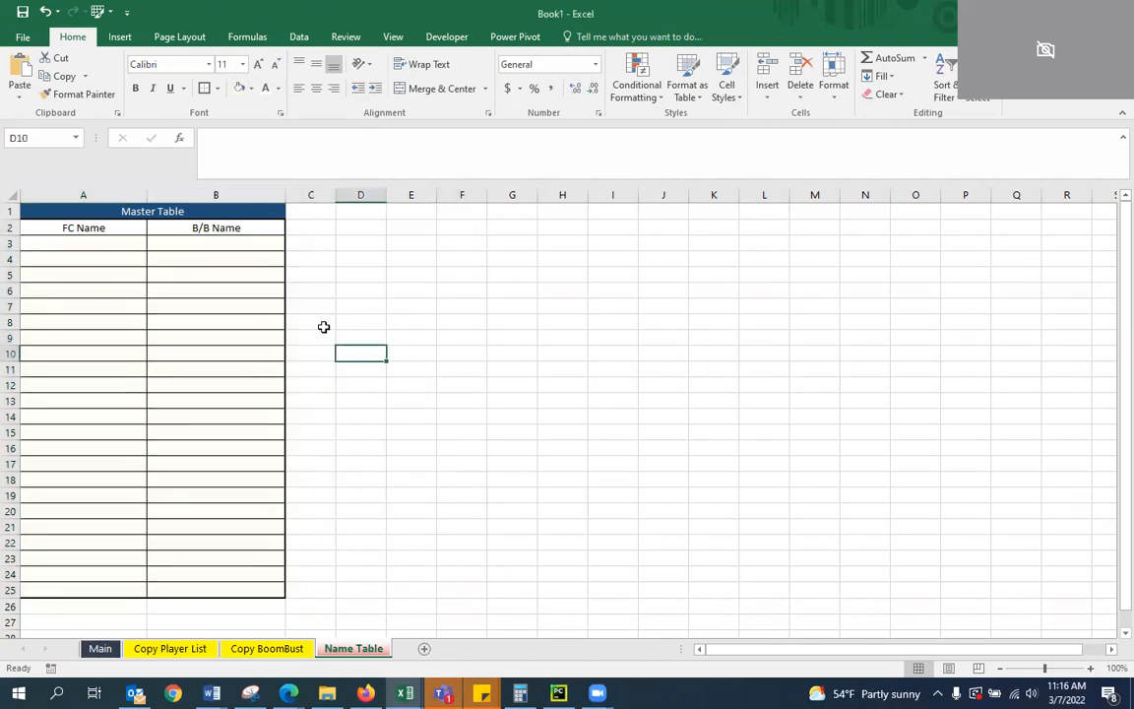
# Fill cells A3:B25 with a slightly deeper custom pale yellow than the current one
pyautogui.moveTo(96, 243)
pyautogui.mouseDown()
pyautogui.moveTo(213, 428)
pyautogui.moveTo(192, 590)
pyautogui.mouseUp()
pyautogui.click(250, 89)
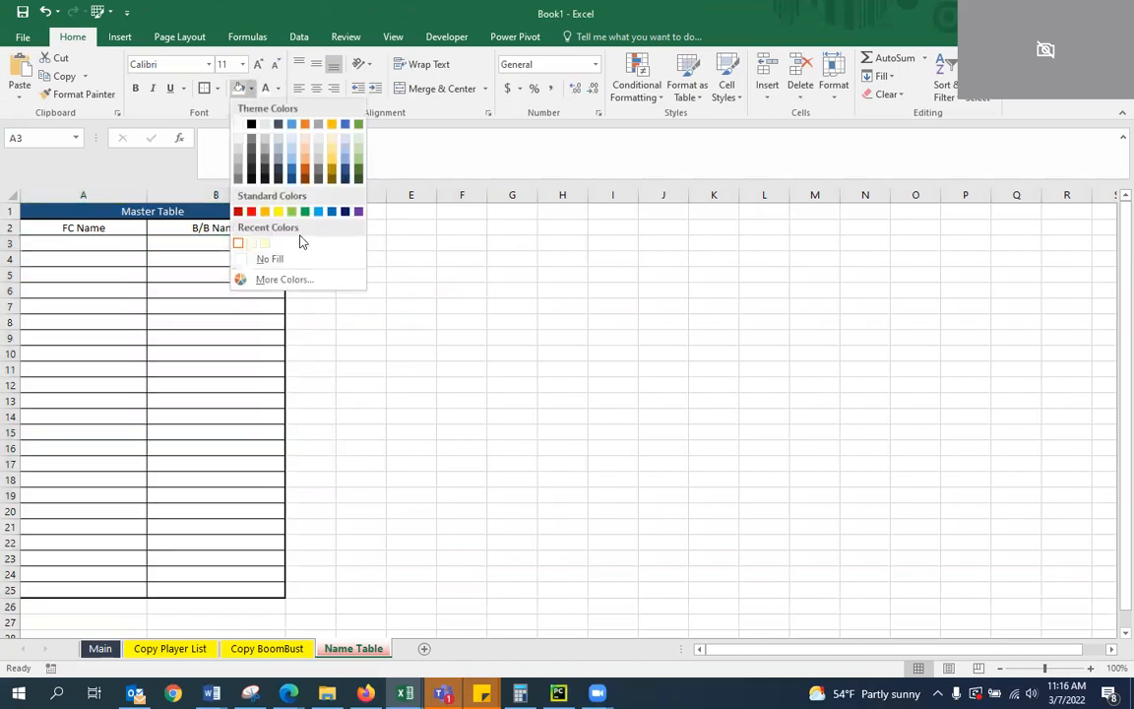
pyautogui.click(285, 280)
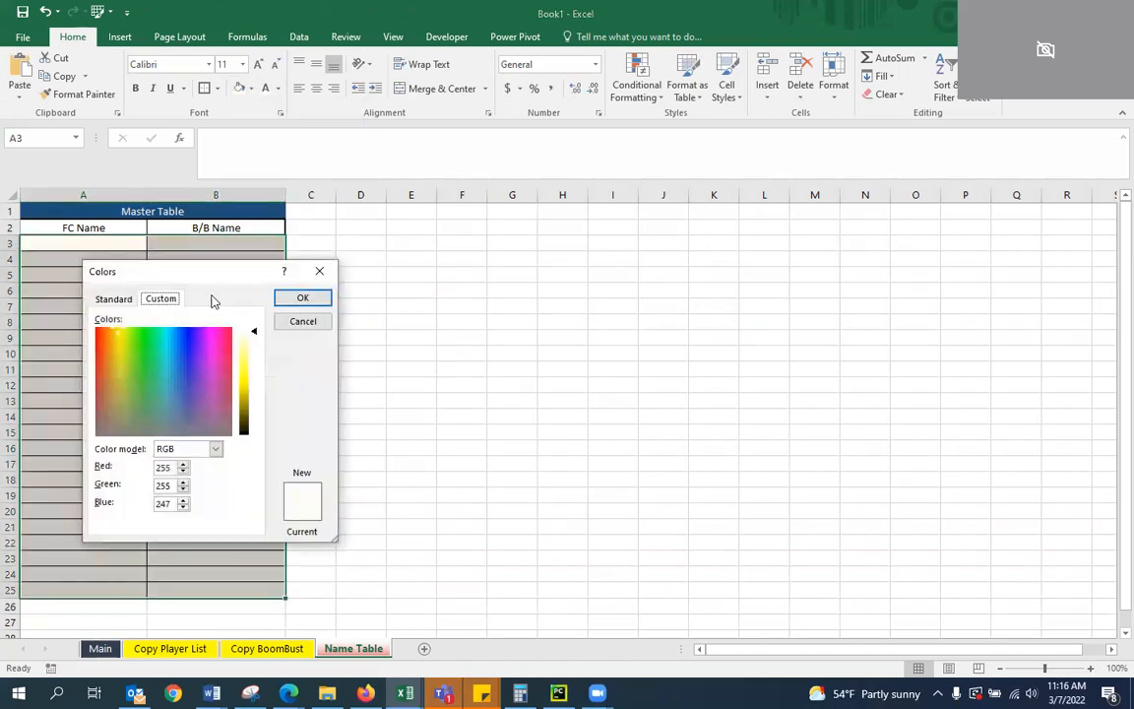
pyautogui.moveTo(251, 337); pyautogui.dragTo(252, 339)
pyautogui.click(302, 297)
pyautogui.click(439, 301)
pyautogui.click(301, 333)
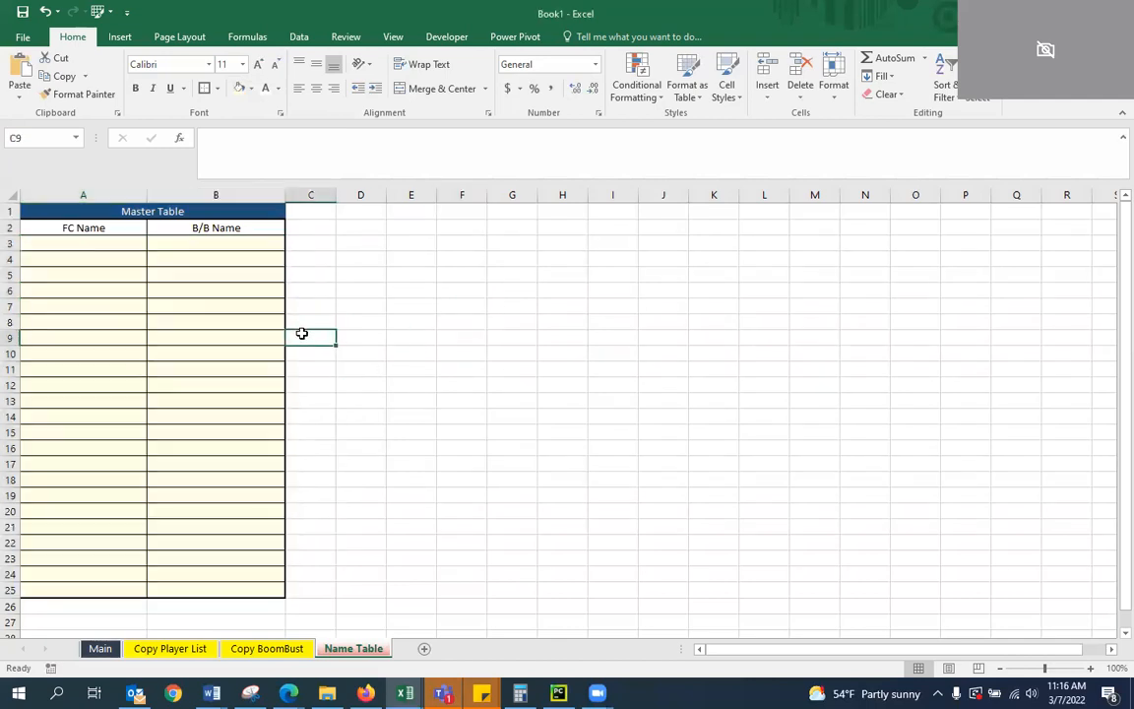
pyautogui.click(208, 244)
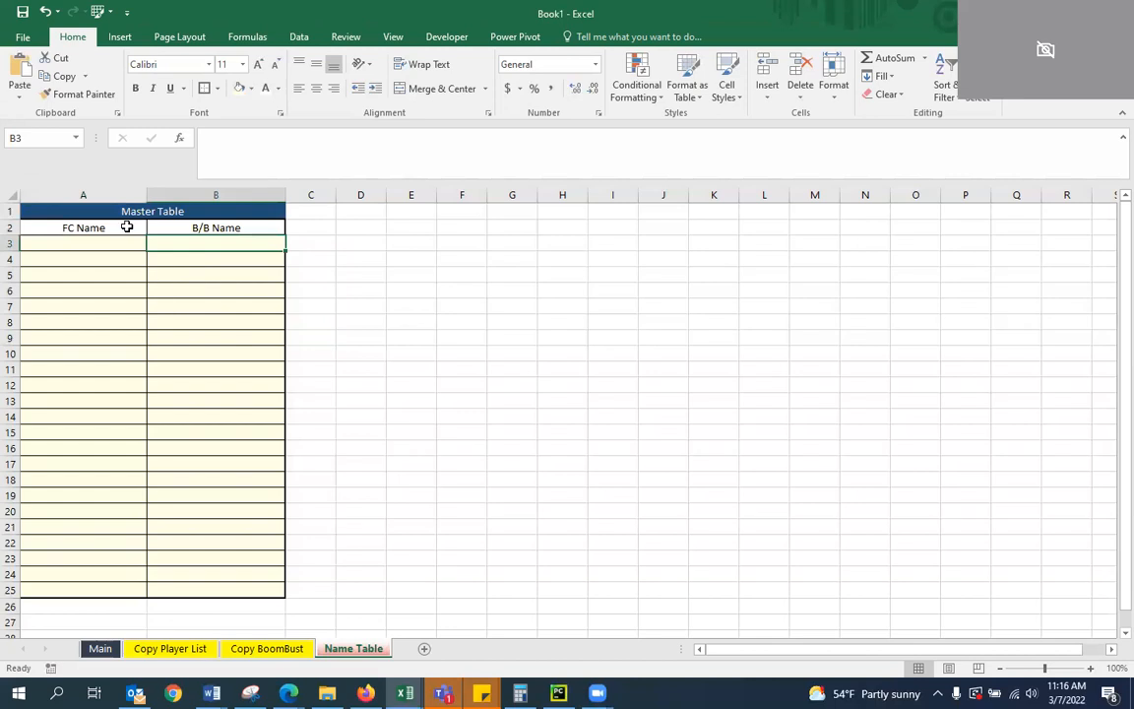
pyautogui.click(322, 318)
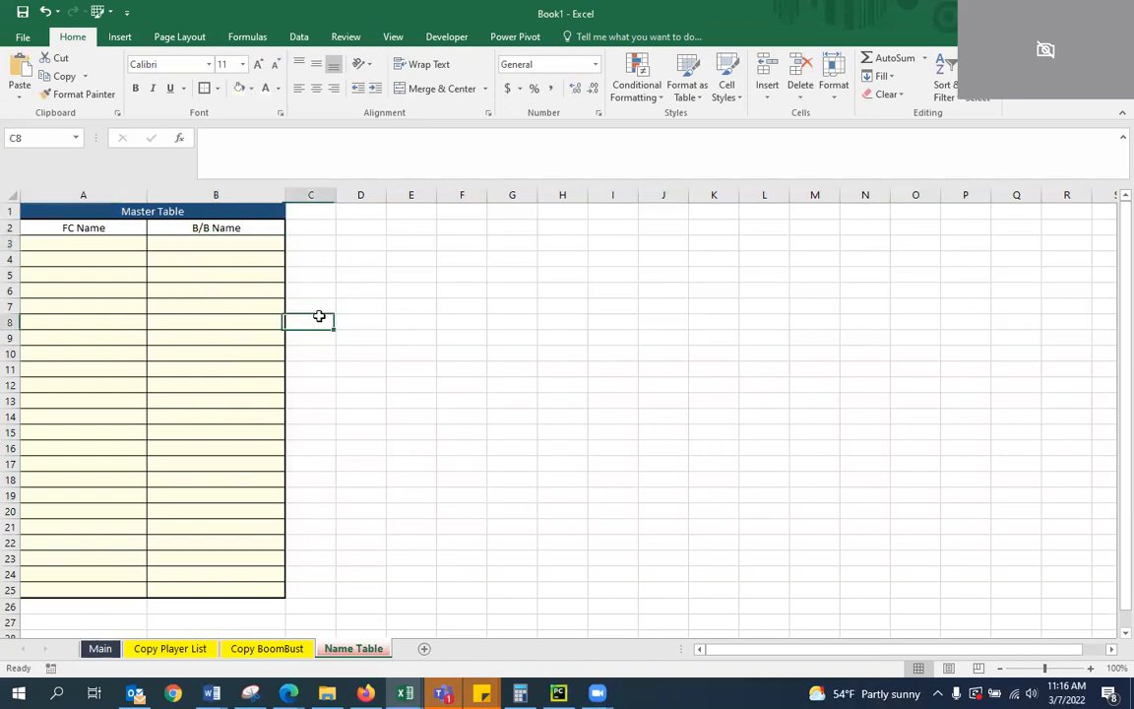
# Make the Master Table title and its column headers in A1:B2 bold
pyautogui.click(207, 275)
pyautogui.moveTo(82, 231); pyautogui.dragTo(217, 213)
pyautogui.click(136, 89)
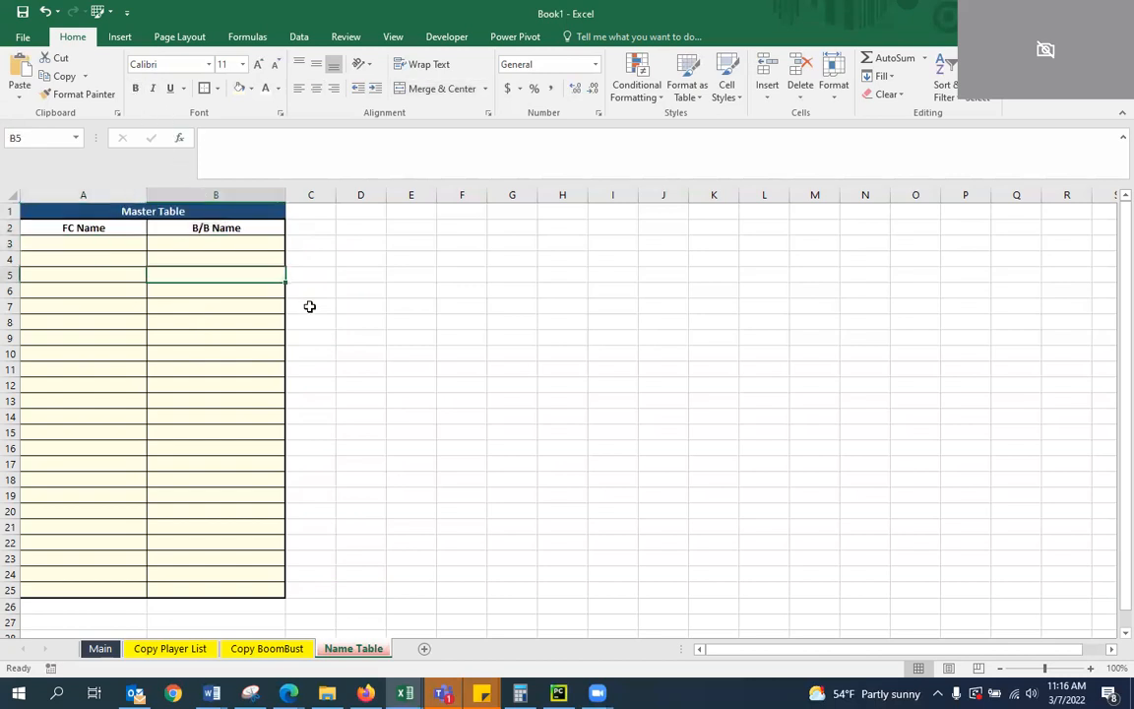
pyautogui.click(309, 306)
# Narrow column C so it serves as a thin spacer beside the Master Table
pyautogui.click(328, 243)
pyautogui.click(344, 211)
pyautogui.moveTo(336, 197); pyautogui.dragTo(303, 197)
pyautogui.click(329, 256)
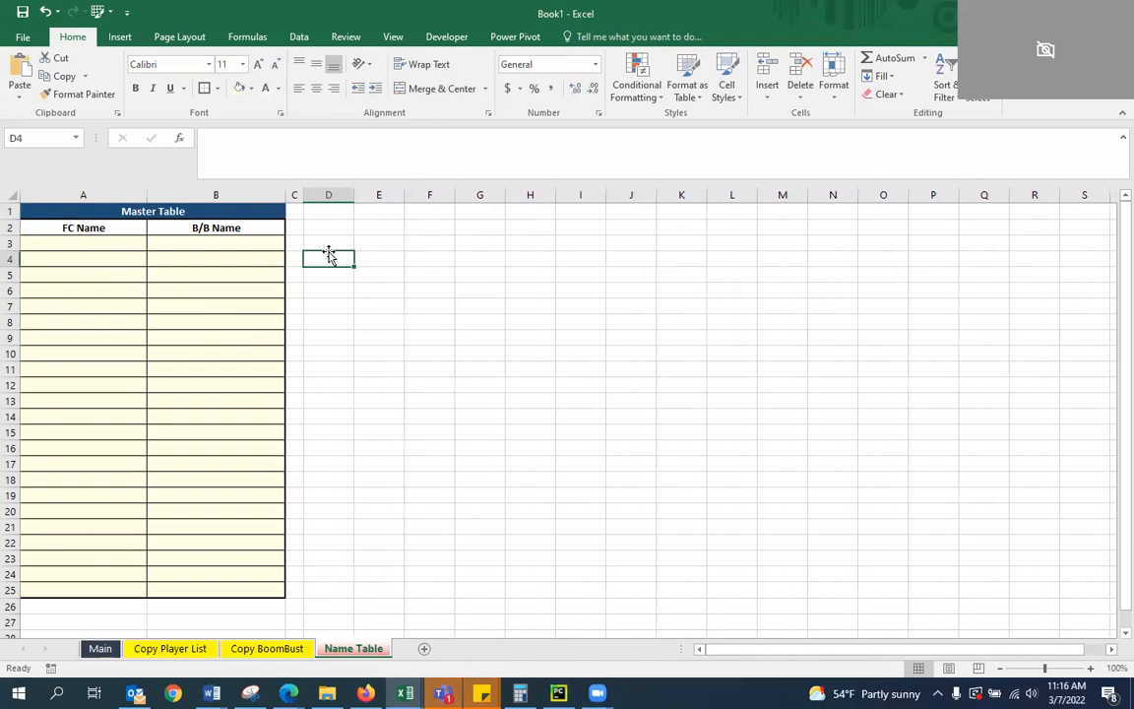
# Merge and center cells D1:G1 and enter the title "Searching Table"
pyautogui.moveTo(333, 211); pyautogui.dragTo(478, 210)
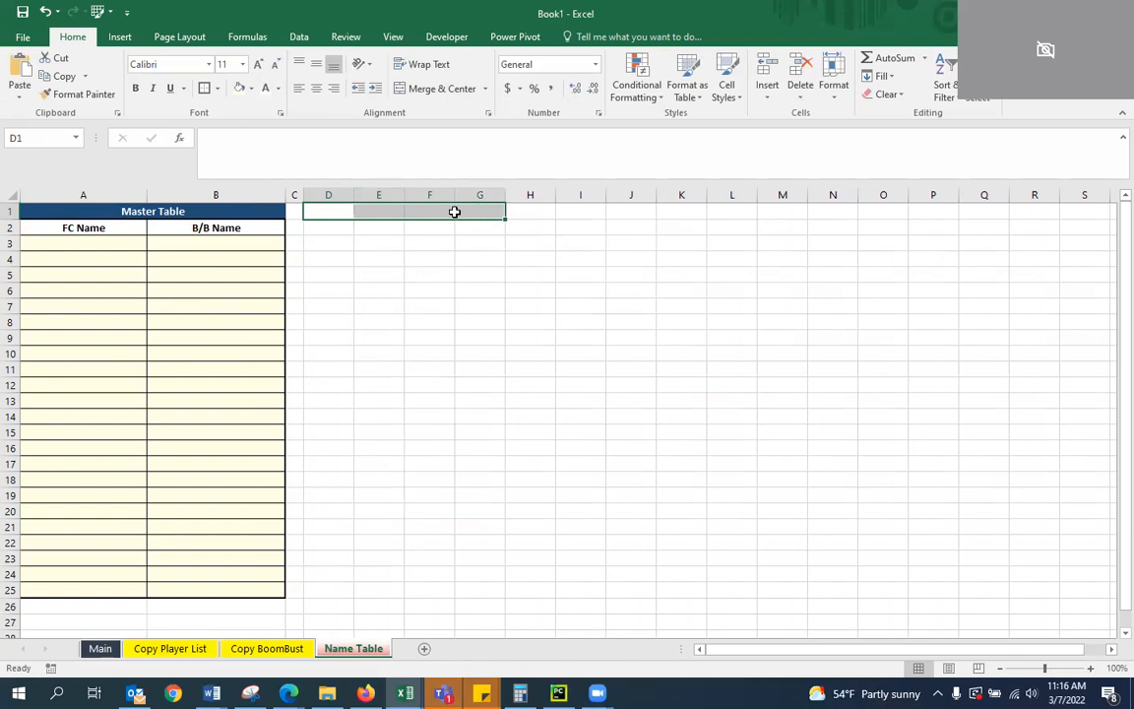
pyautogui.click(433, 88)
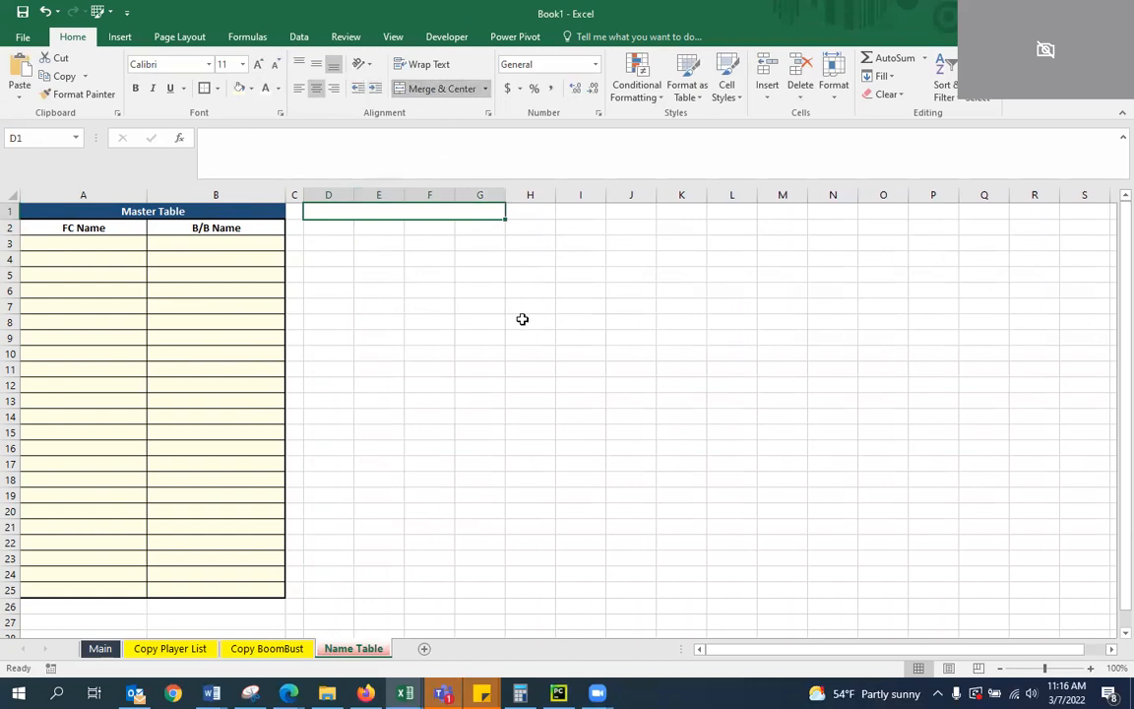
pyautogui.write('Searching Table')
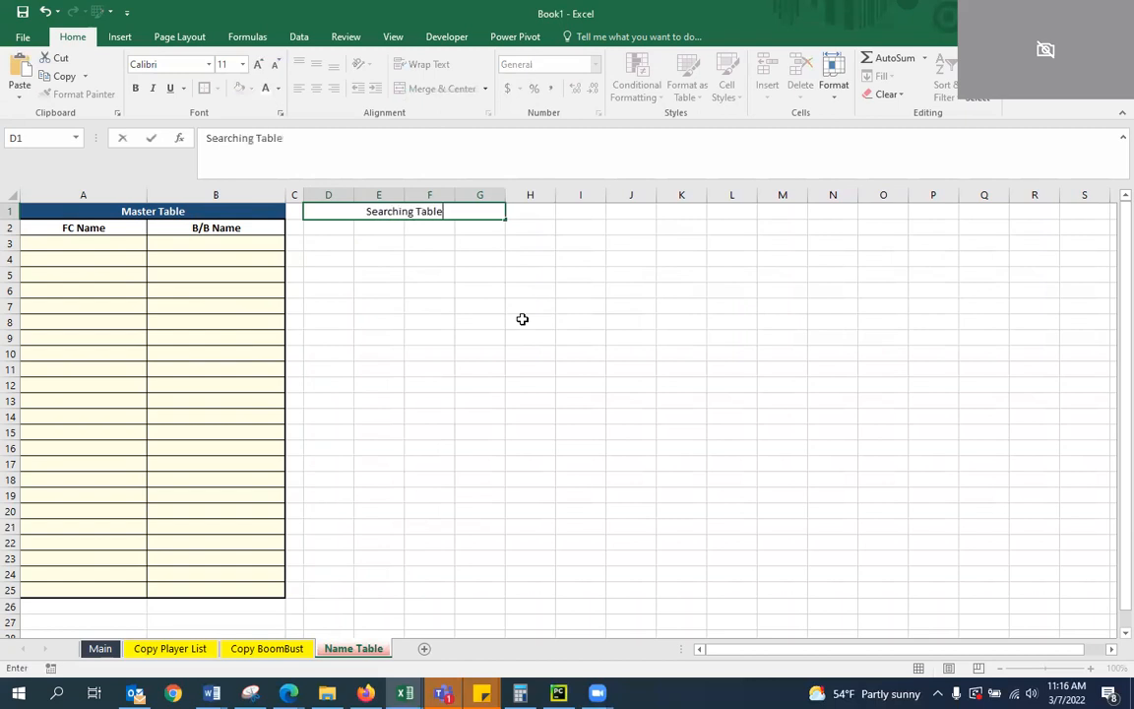
pyautogui.press('Return')
pyautogui.press('Up')
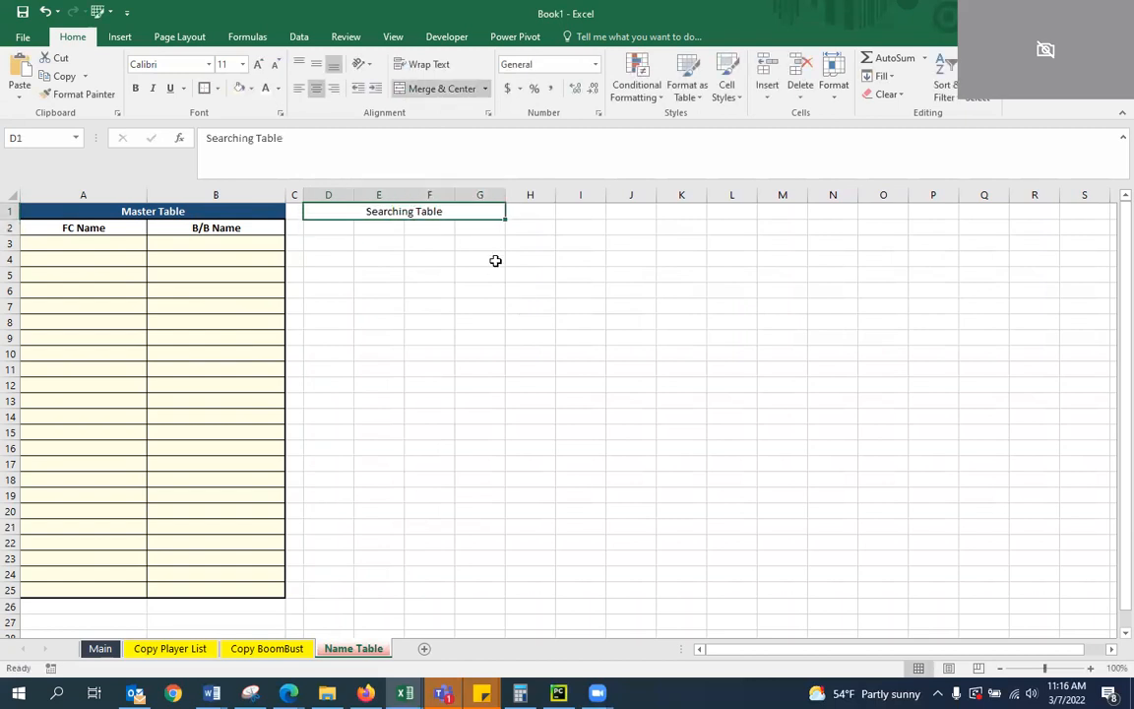
# Widen columns D to F equally to about twice their width and slightly narrow column G
pyautogui.click(431, 273)
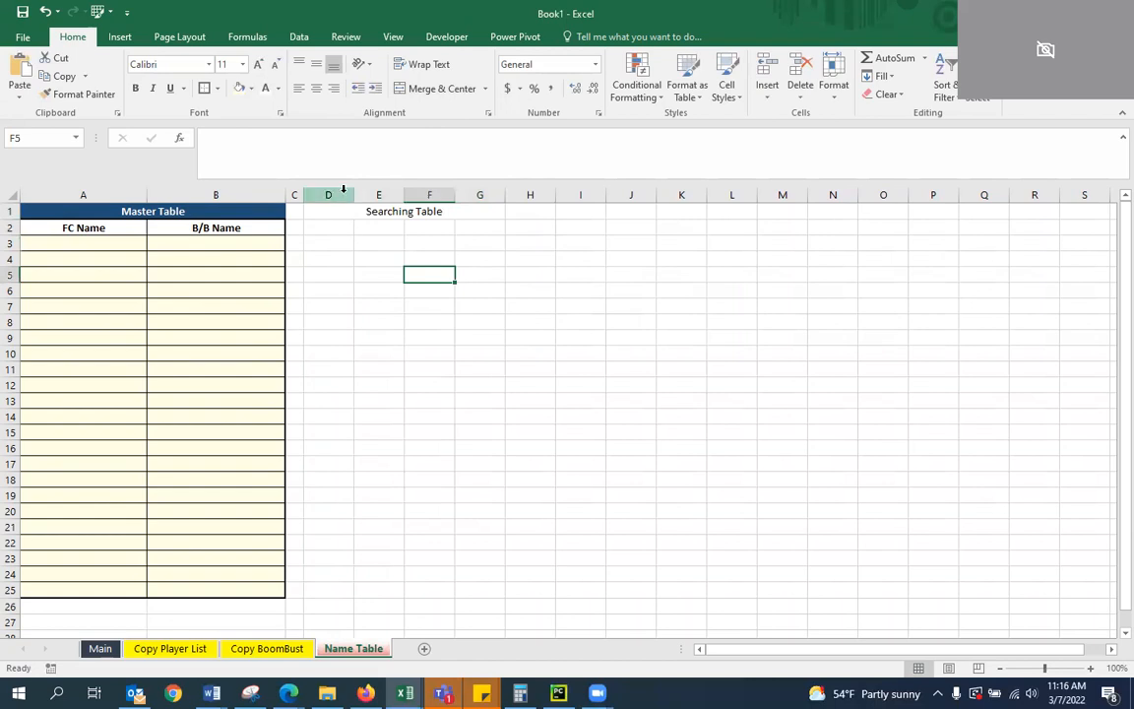
pyautogui.moveTo(334, 194); pyautogui.dragTo(587, 192)
pyautogui.click(584, 318)
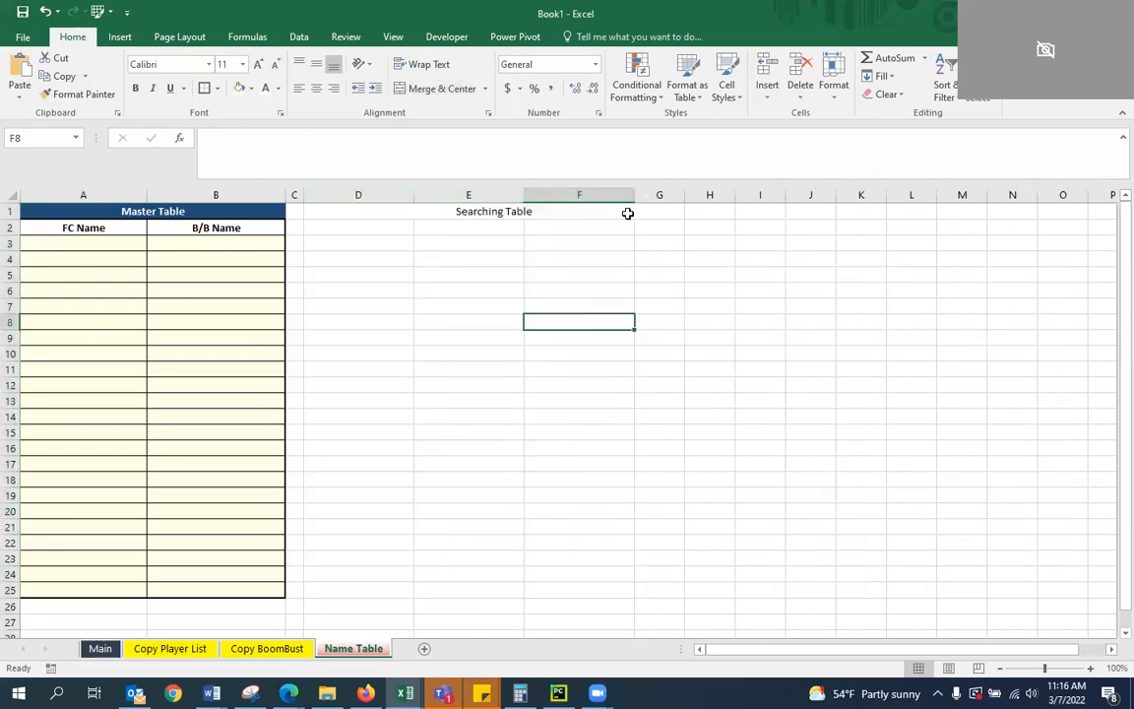
pyautogui.click(667, 195)
pyautogui.moveTo(681, 195); pyautogui.dragTo(673, 195)
pyautogui.click(646, 269)
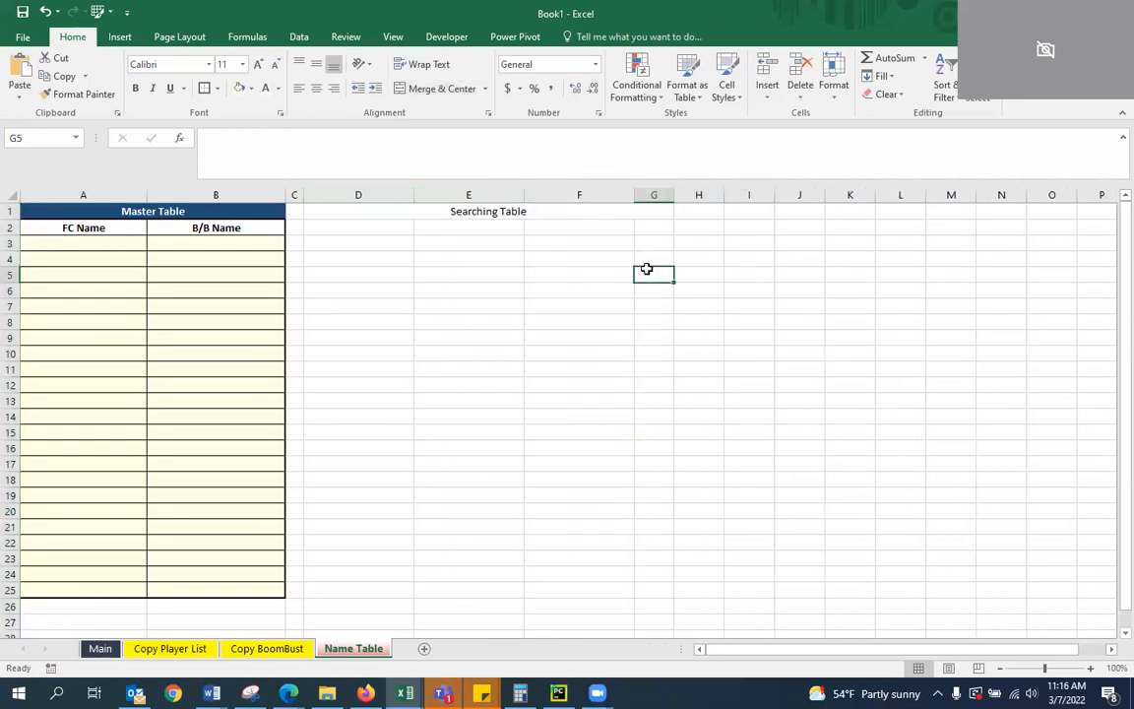
# Fill the merged Searching Table title cell D1 with light blue
pyautogui.click(556, 214)
pyautogui.click(500, 241)
pyautogui.click(334, 227)
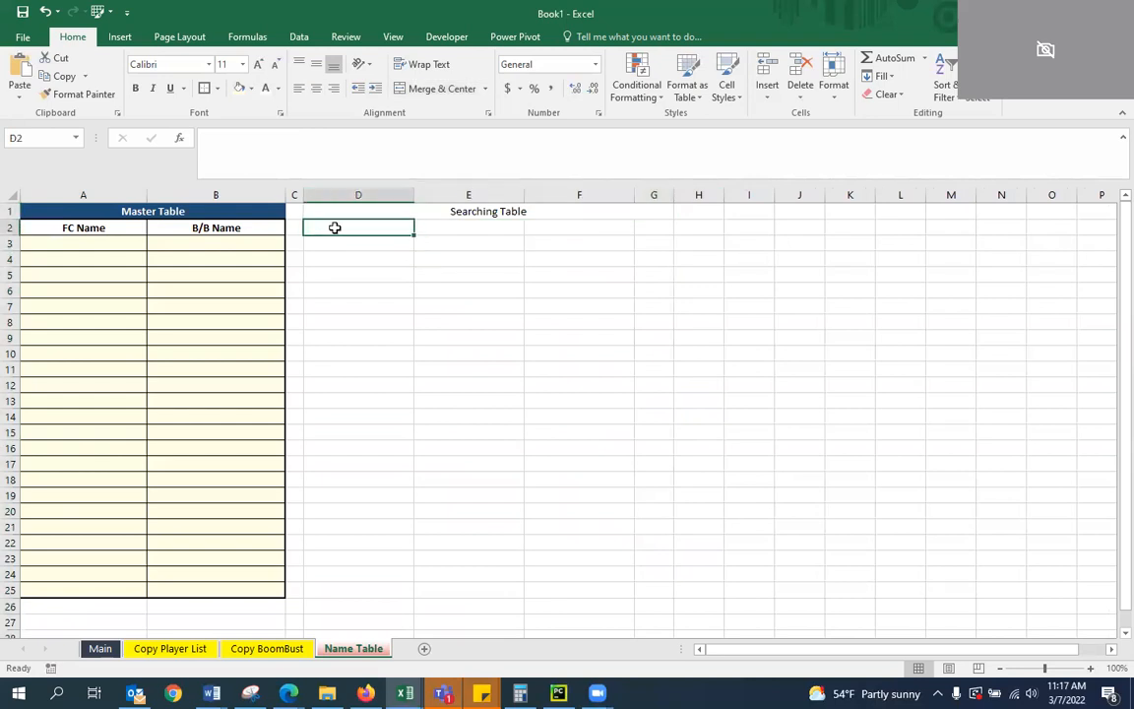
pyautogui.click(370, 212)
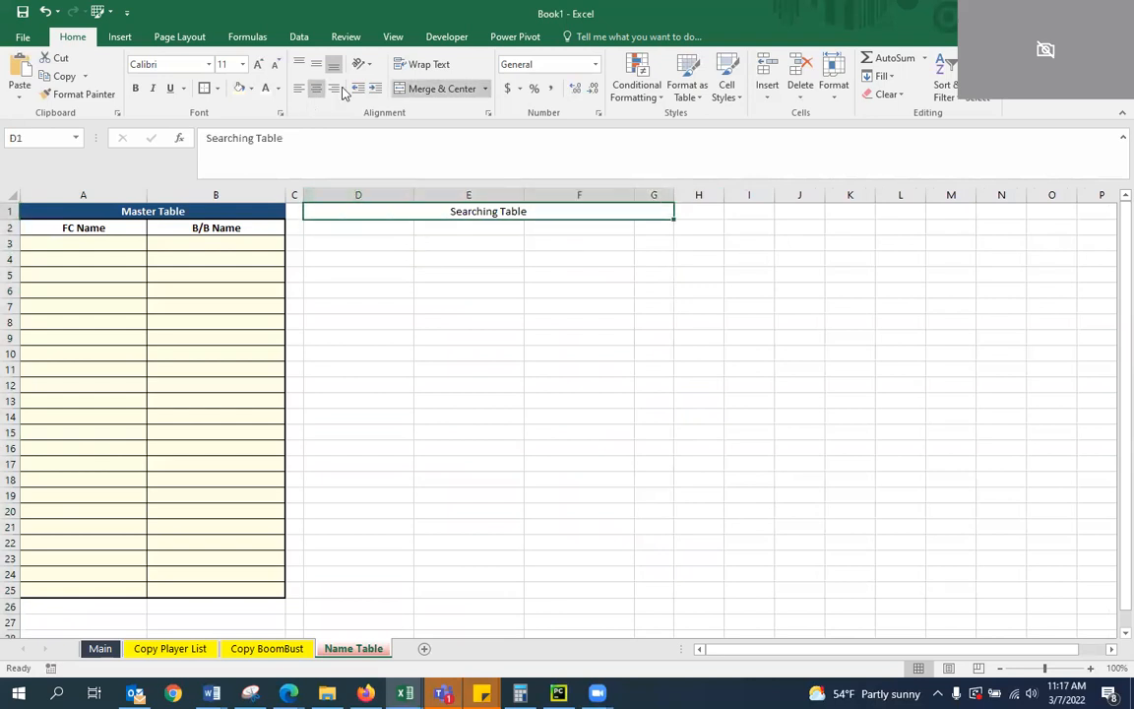
pyautogui.click(251, 88)
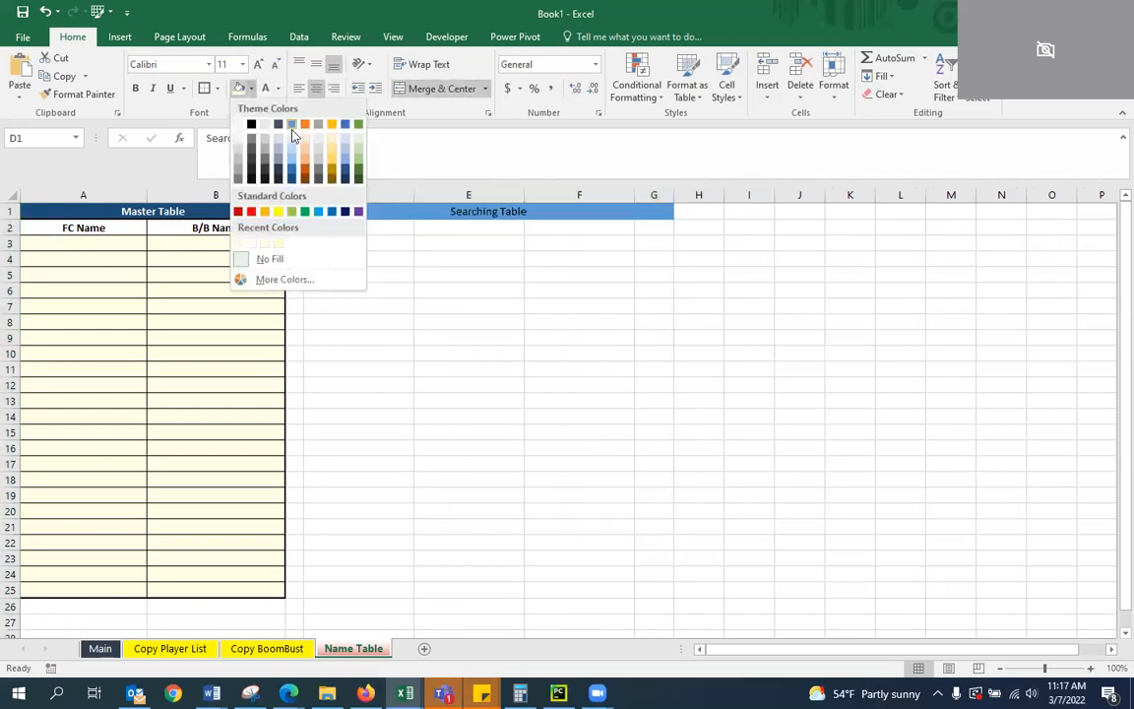
pyautogui.click(263, 135)
pyautogui.click(379, 237)
pyautogui.click(377, 212)
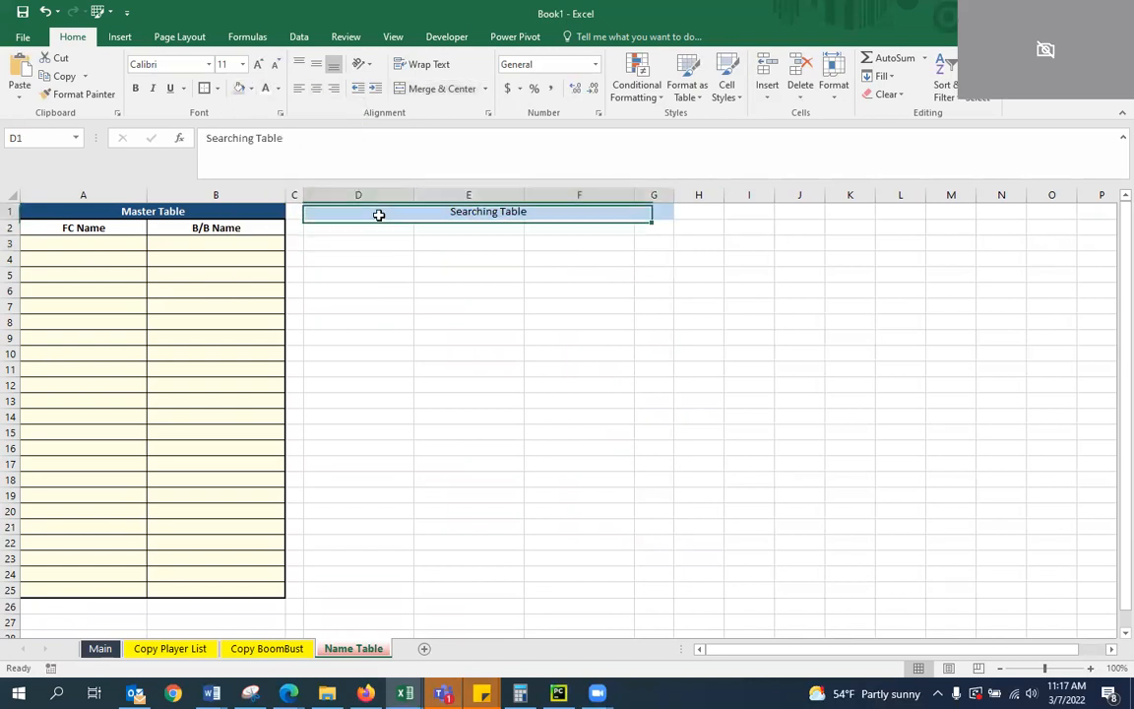
# Make the Searching Table title and all of rows 1 and 2 bold
pyautogui.click(138, 90)
pyautogui.click(358, 306)
pyautogui.moveTo(8, 211); pyautogui.dragTo(9, 228)
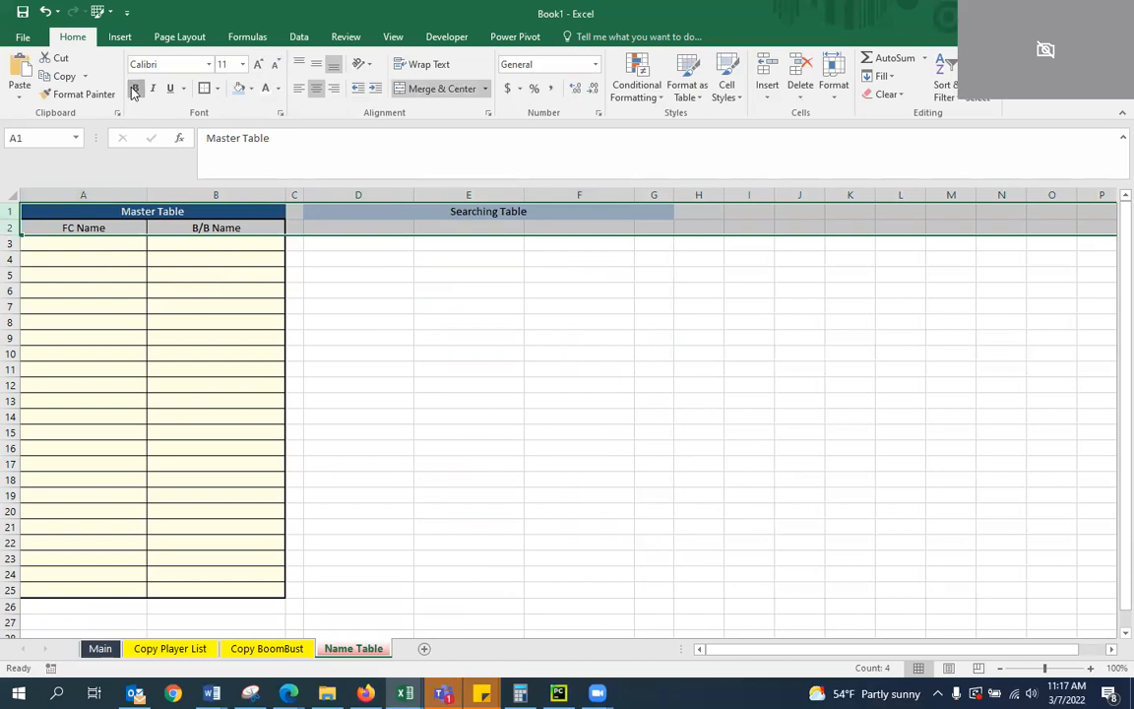
pyautogui.click(470, 272)
# Enter the column headers "FC Name", "B/B Name", "Missing" and "Found" in cells D2:G2
pyautogui.click(367, 227)
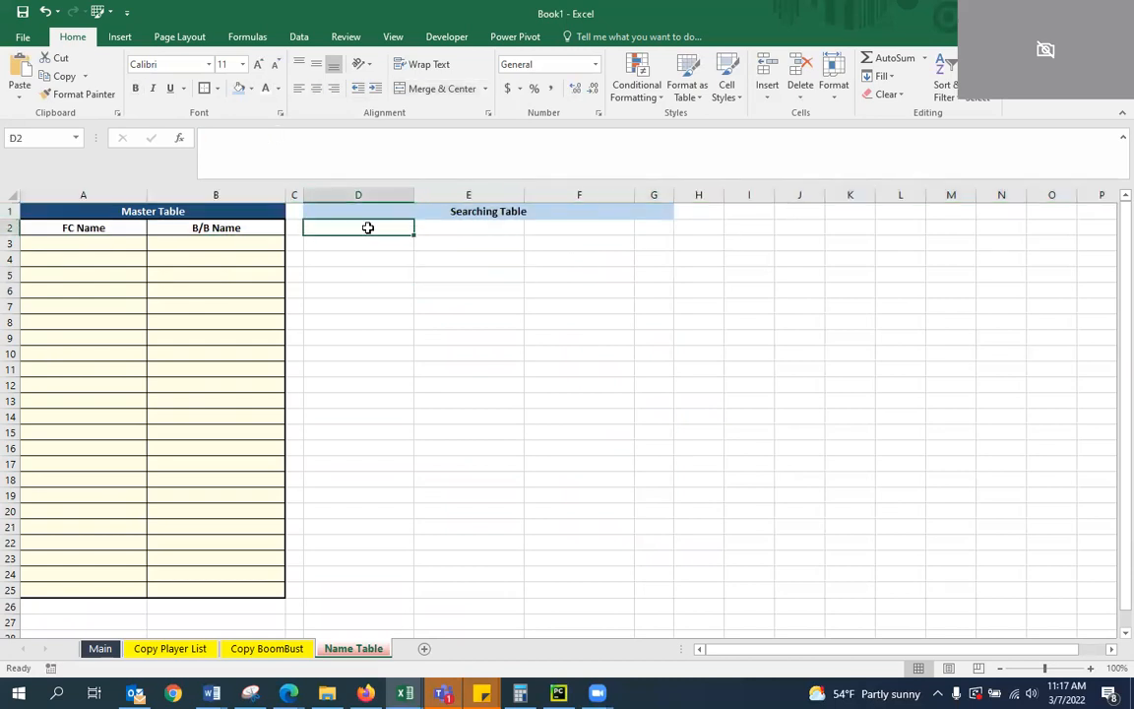
pyautogui.write('F')
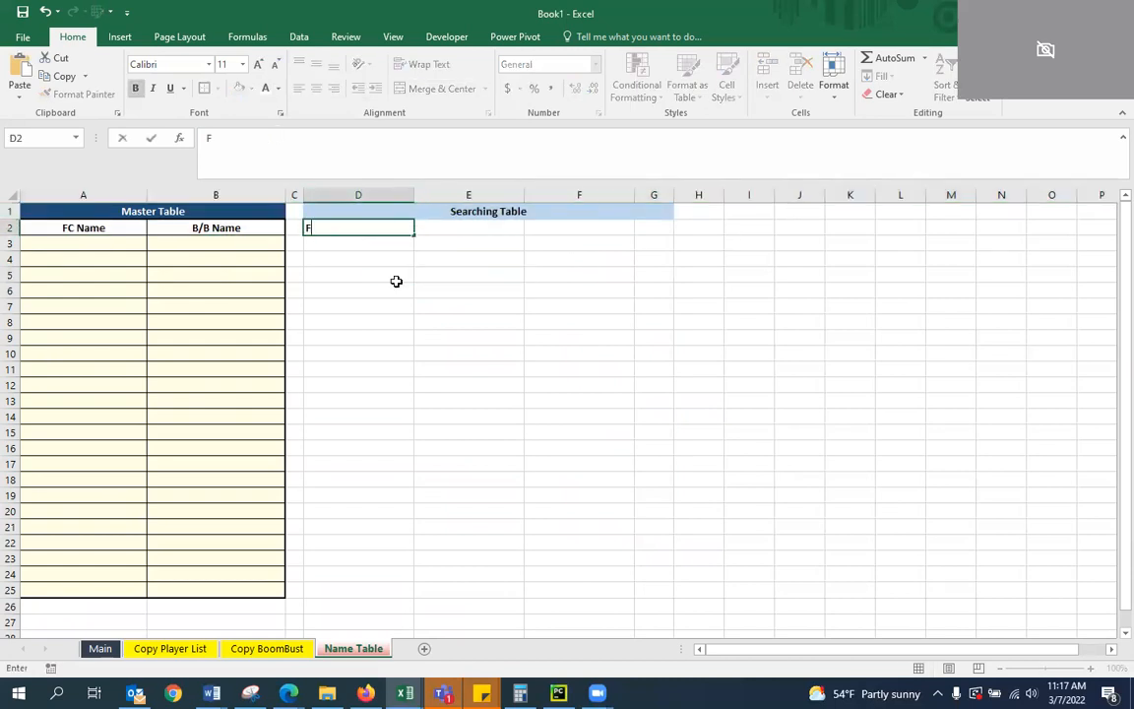
pyautogui.write('C Name')
pyautogui.press('Tab')
pyautogui.write('B/B Name')
pyautogui.press('Tab')
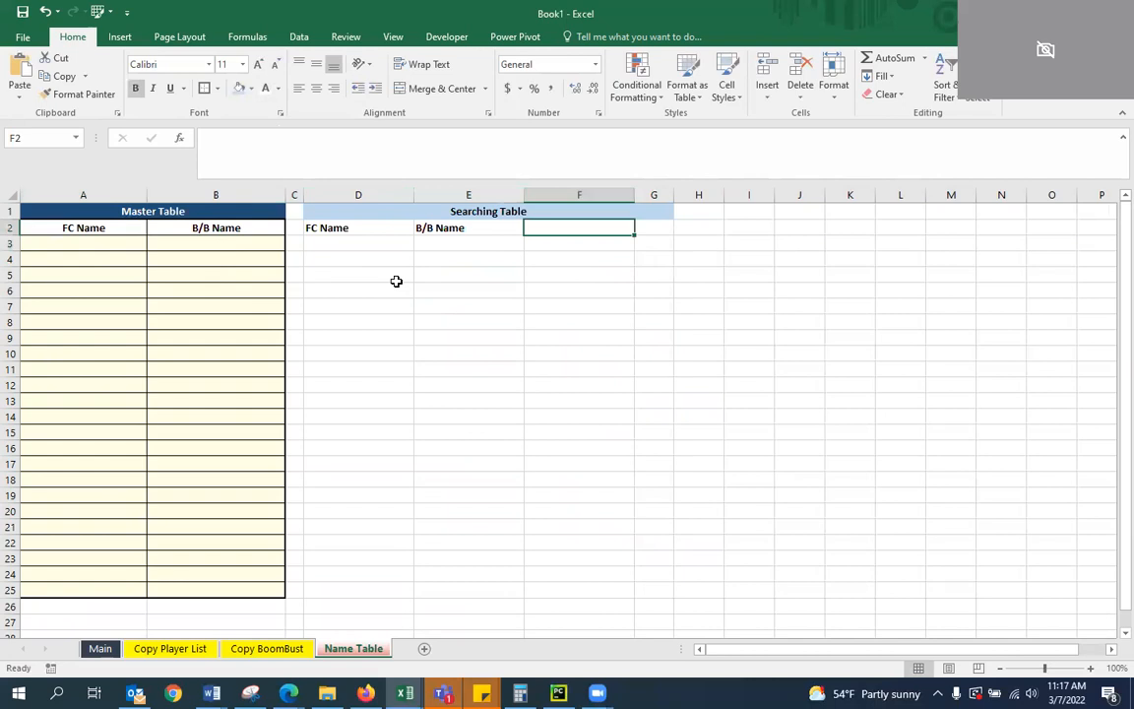
pyautogui.write('Missing')
pyautogui.press('Tab')
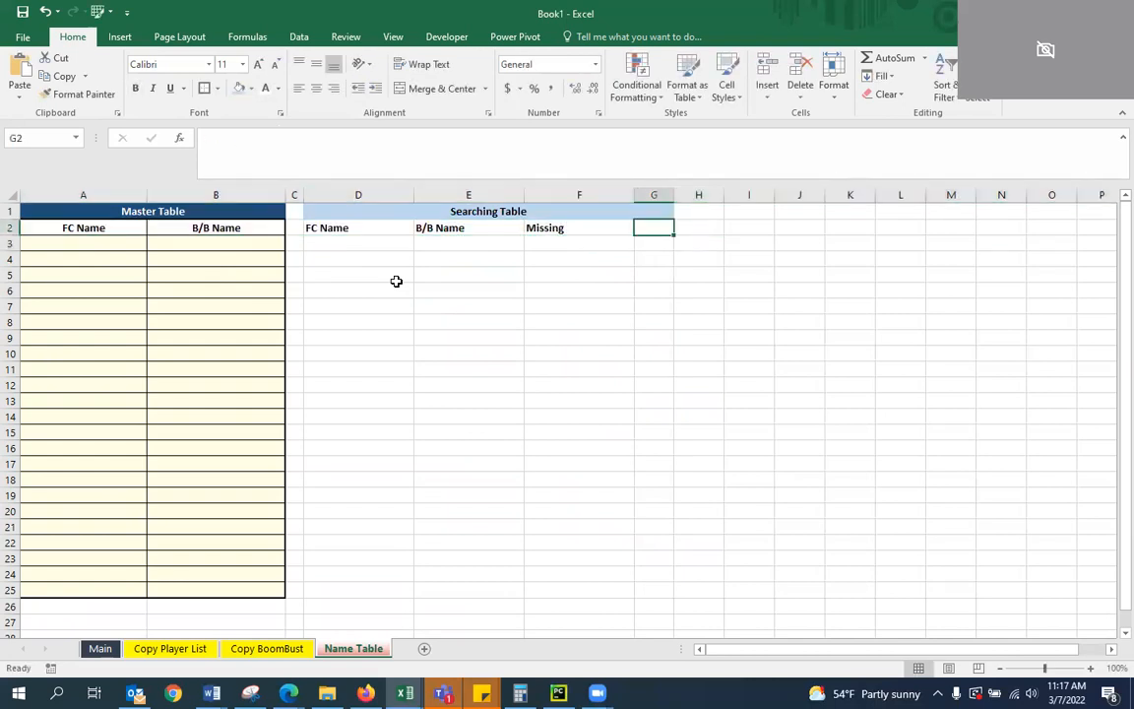
pyautogui.write('Found')
pyautogui.press('Return')
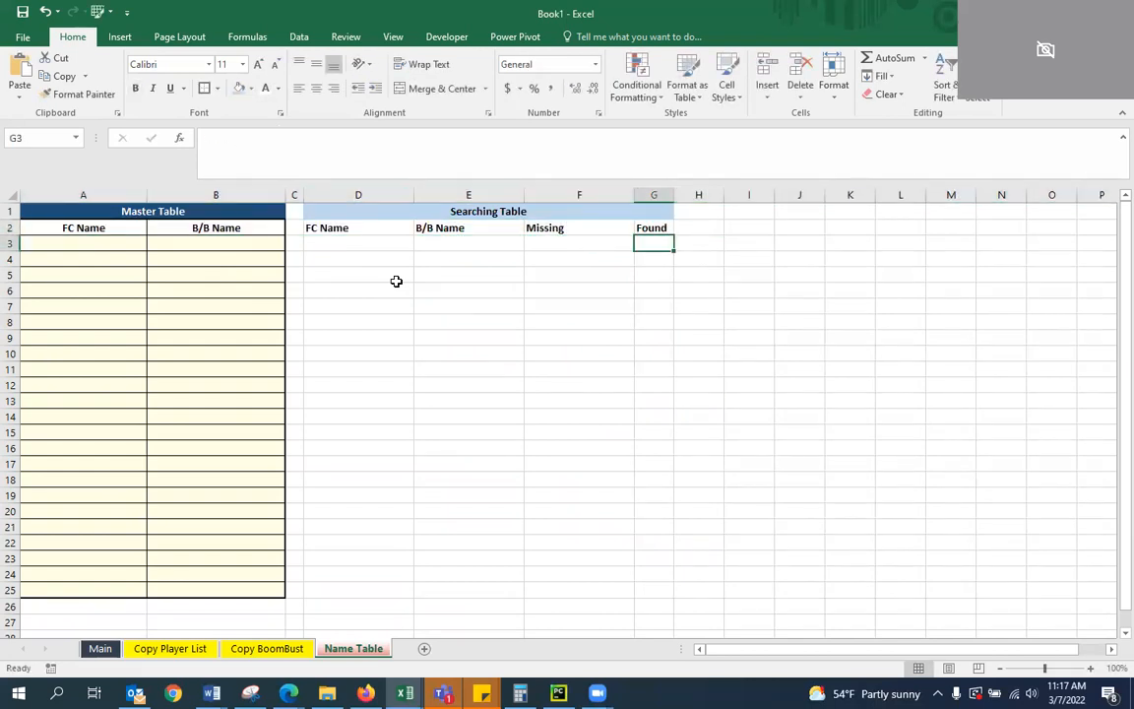
# Center the column headers in D2:G2 and outline the Searching Table title cell with a border
pyautogui.moveTo(373, 228); pyautogui.dragTo(646, 228)
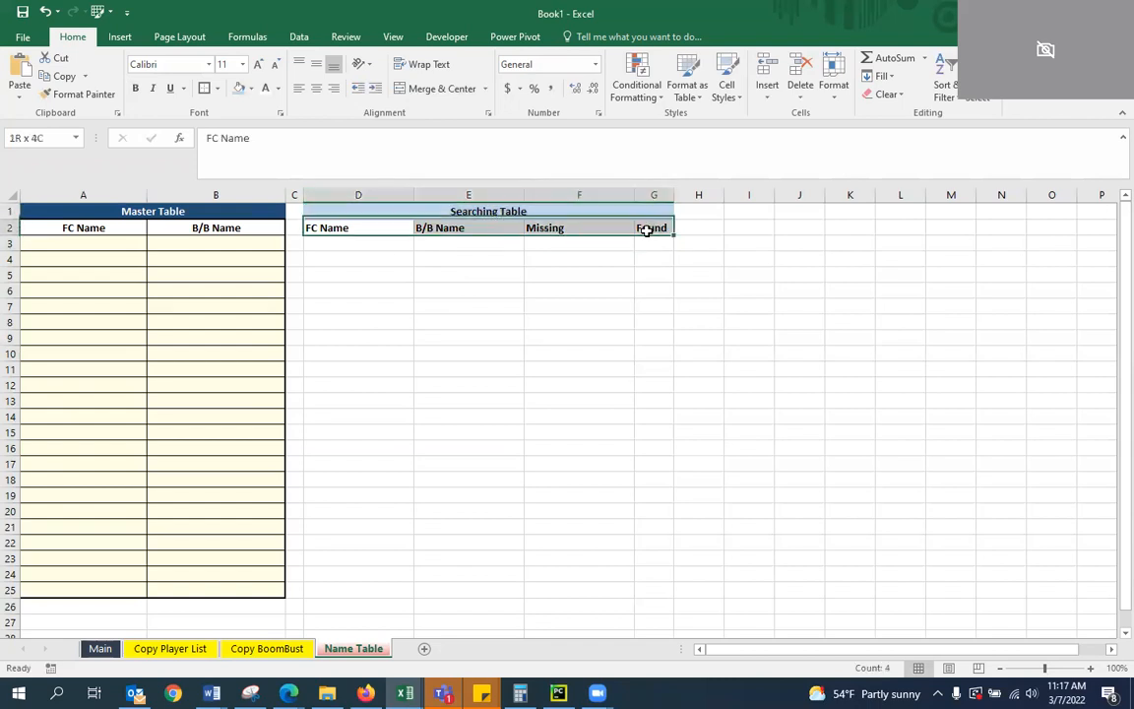
pyautogui.click(318, 90)
pyautogui.click(442, 249)
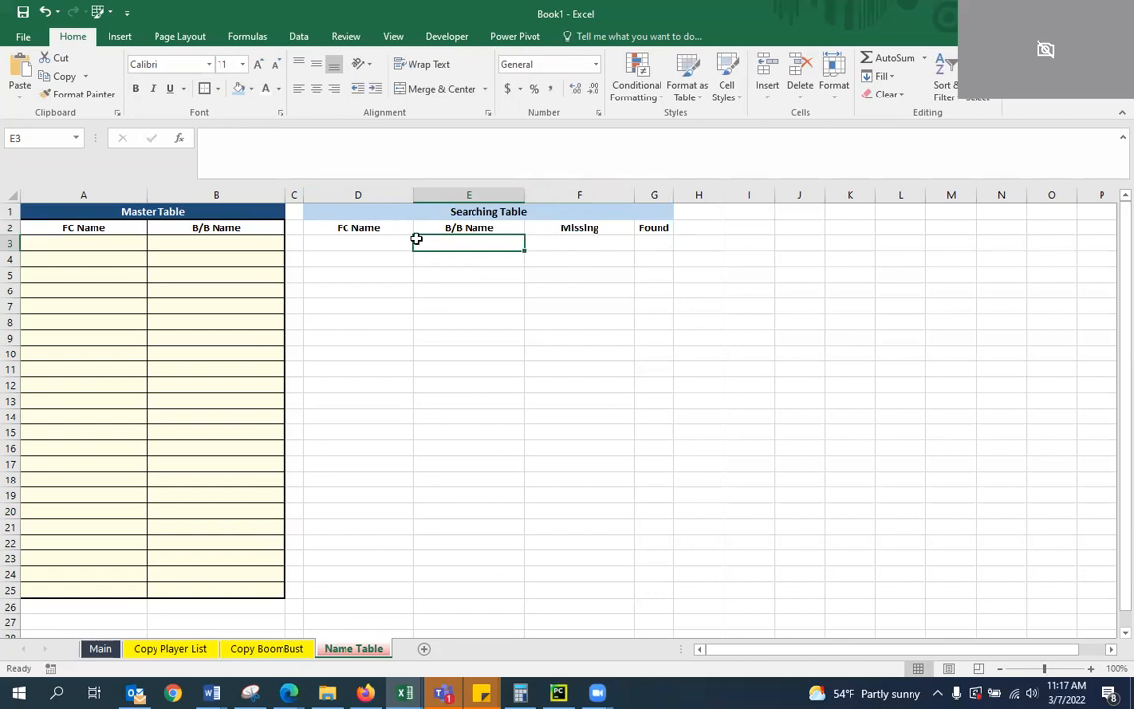
pyautogui.click(401, 213)
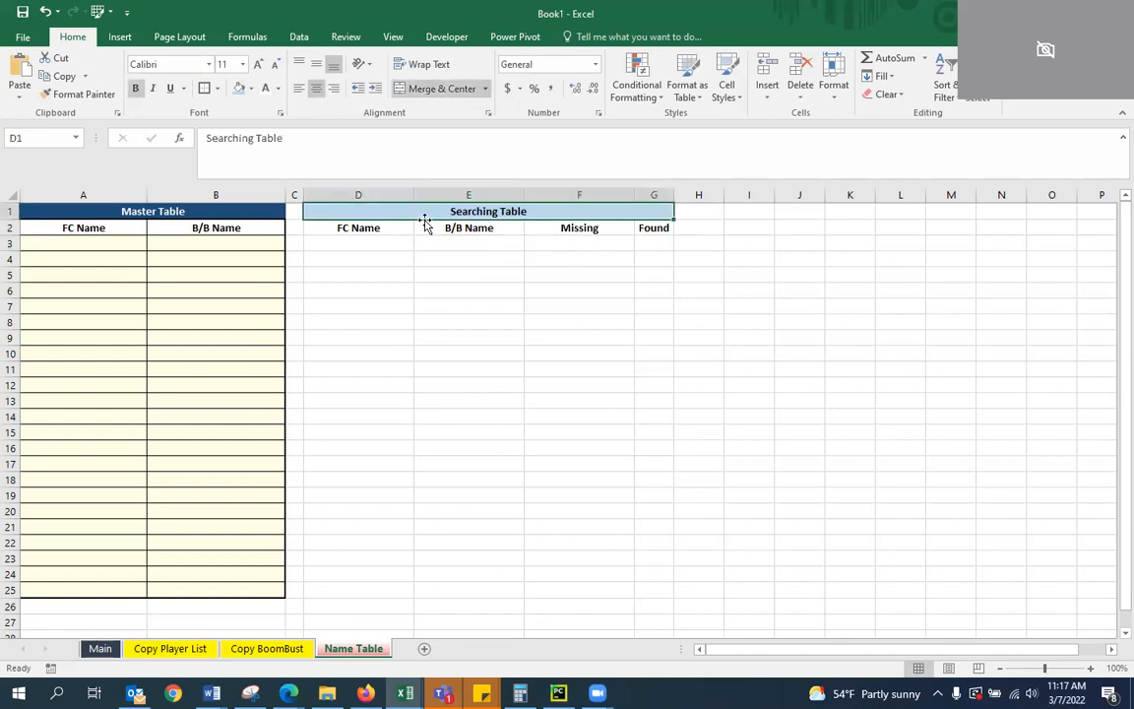
# Apply all borders to the Searching Table range D2:G600
pyautogui.moveTo(366, 228); pyautogui.dragTo(663, 230)
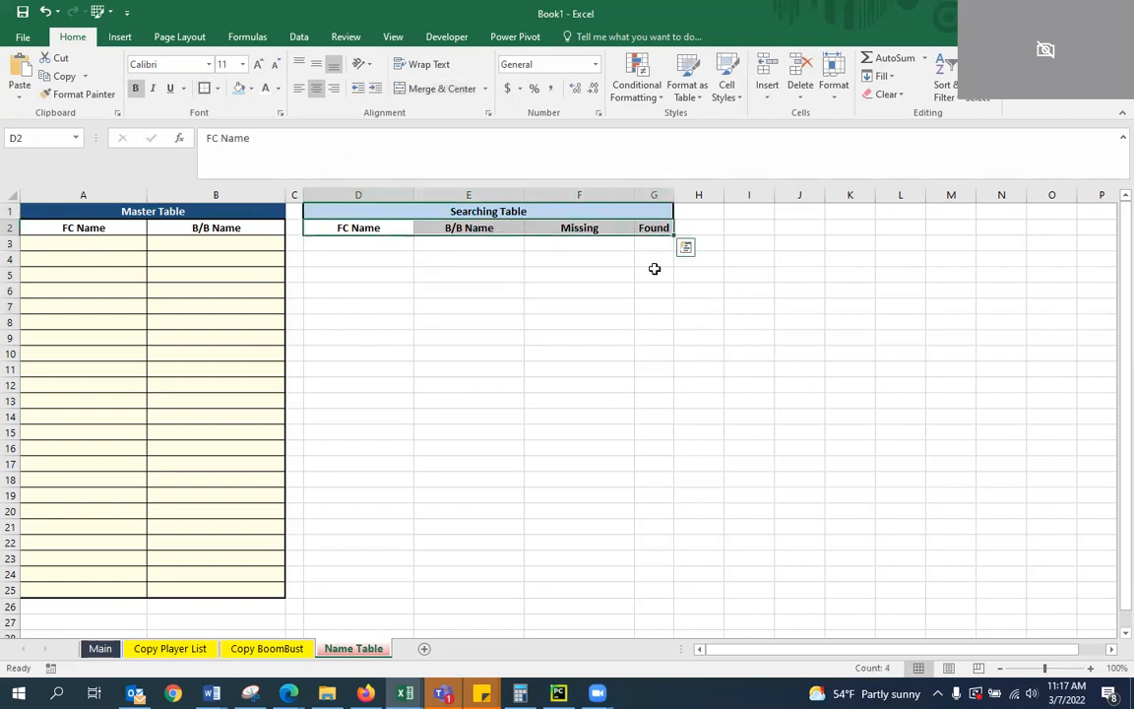
pyautogui.hotkey('shift', 'Down')
pyautogui.hotkey('shift', 'Down')
pyautogui.hotkey('shift', 'Down')
pyautogui.hotkey('shift', 'Down')
pyautogui.hotkey('shift', 'Down')
pyautogui.hotkey('shift', 'Down')
pyautogui.hotkey('shift', 'Down')
pyautogui.hotkey('shift', 'Down')
pyautogui.hotkey('shift', 'Down')
pyautogui.hotkey('shift', 'Down')
pyautogui.hotkey('shift', 'Down')
pyautogui.hotkey('shift', 'Down')
pyautogui.hotkey('shift', 'Down')
pyautogui.hotkey('shift', 'Down')
pyautogui.hotkey('shift', 'Down')
pyautogui.hotkey('shift', 'Down')
pyautogui.hotkey('shift', 'Down')
pyautogui.hotkey('shift', 'Down')
pyautogui.hotkey('shift', 'Down')
pyautogui.hotkey('shift', 'Down')
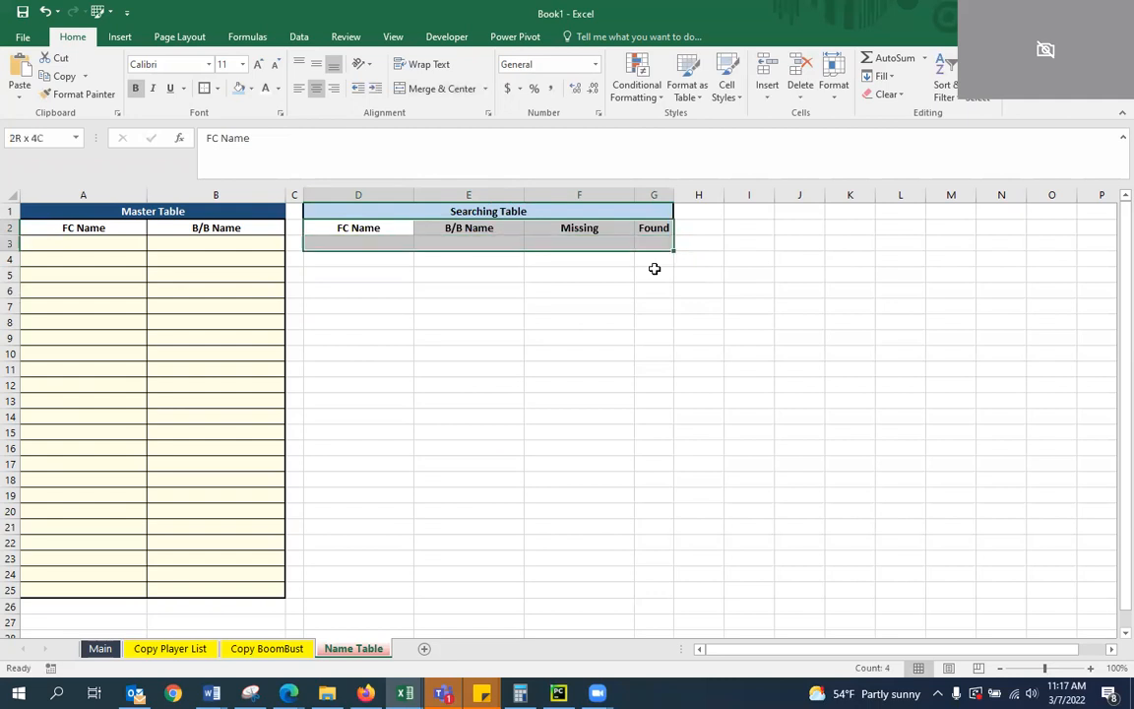
pyautogui.hotkey('shift', 'Down')
pyautogui.hotkey('shift', 'Down')
pyautogui.hotkey('shift', 'Down')
pyautogui.hotkey('shift', 'Down')
pyautogui.hotkey('shift', 'Down')
pyautogui.hotkey('shift', 'Down')
pyautogui.hotkey('shift', 'Down')
pyautogui.hotkey('shift', 'Down')
pyautogui.hotkey('shift', 'Down')
pyautogui.hotkey('shift', 'Down')
pyautogui.hotkey('shift', 'Down')
pyautogui.hotkey('shift', 'Down')
pyautogui.hotkey('shift', 'Down')
pyautogui.hotkey('shift', 'Down')
pyautogui.hotkey('shift', 'Down')
pyautogui.hotkey('shift', 'Down')
pyautogui.hotkey('shift', 'Down')
pyautogui.hotkey('shift', 'Down')
pyautogui.hotkey('shift', 'Down')
pyautogui.hotkey('shift', 'Down')
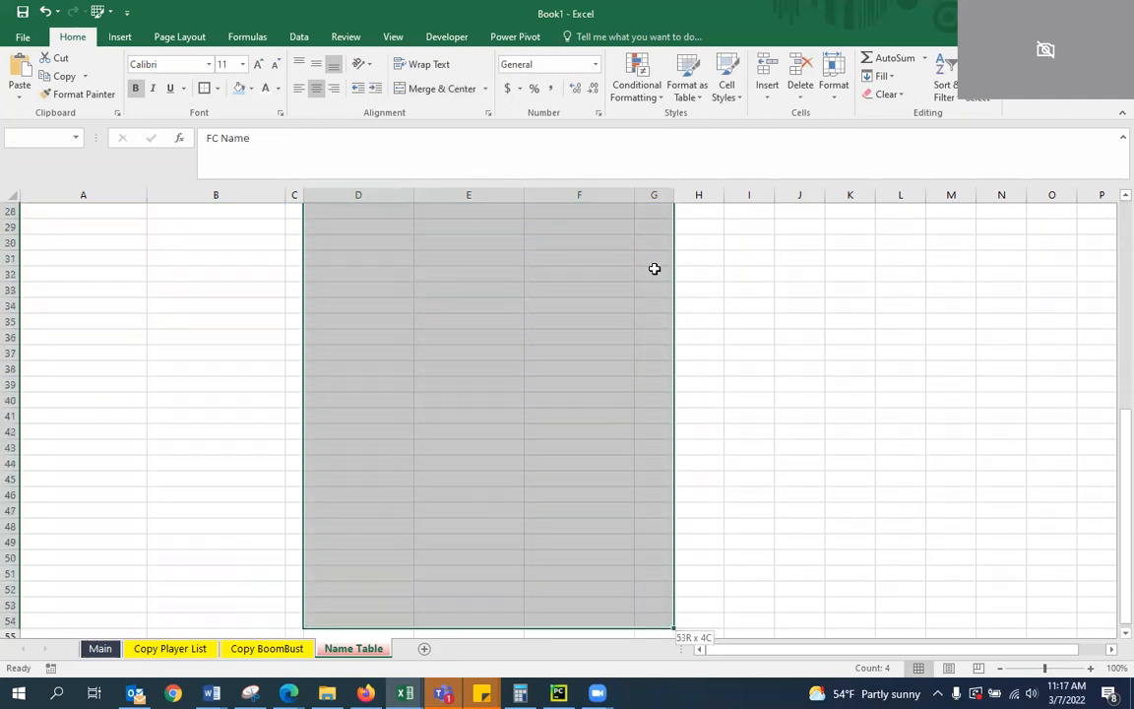
pyautogui.hotkey('shift', 'Down')
pyautogui.hotkey('shift', 'Down')
pyautogui.hotkey('shift', 'Down')
pyautogui.hotkey('shift', 'Down')
pyautogui.hotkey('shift', 'Down')
pyautogui.hotkey('shift', 'Down')
pyautogui.hotkey('shift', 'Down')
pyautogui.hotkey('shift', 'Down')
pyautogui.hotkey('shift', 'Down')
pyautogui.hotkey('shift', 'Down')
pyautogui.hotkey('shift', 'Down')
pyautogui.hotkey('shift', 'Down')
pyautogui.hotkey('shift', 'Down')
pyautogui.hotkey('shift', 'Down')
pyautogui.hotkey('shift', 'Down')
pyautogui.hotkey('shift', 'Down')
pyautogui.hotkey('shift', 'Down')
pyautogui.hotkey('shift', 'Down')
pyautogui.hotkey('shift', 'Down')
pyautogui.hotkey('shift', 'Down')
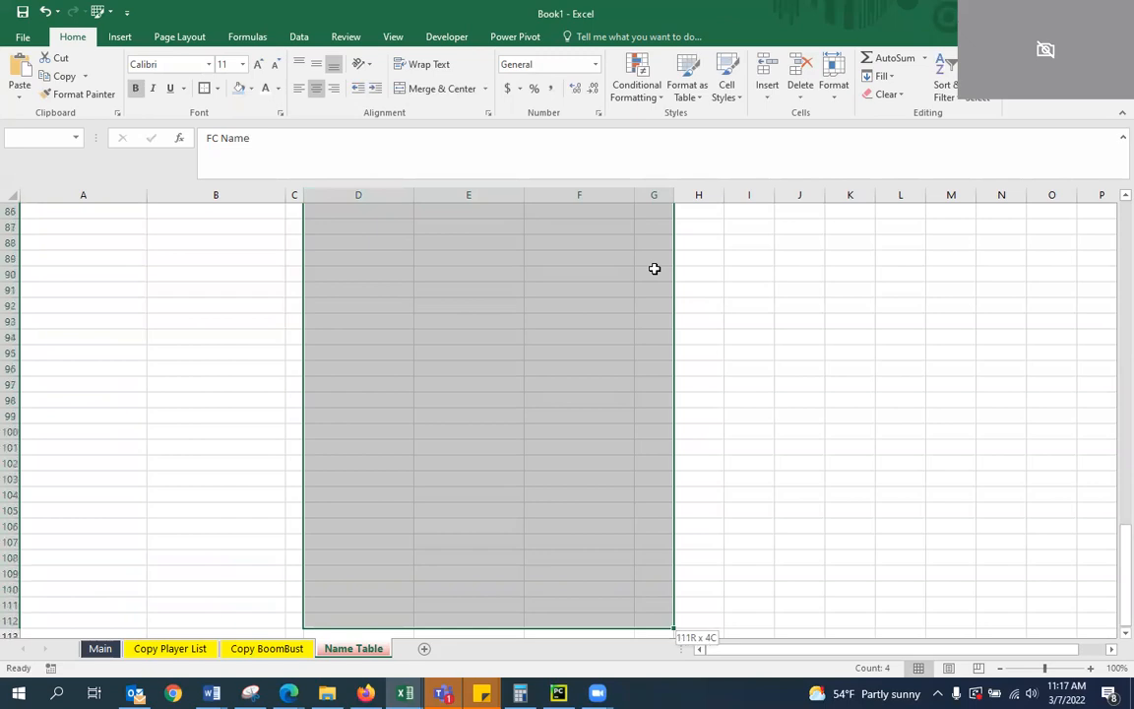
pyautogui.hotkey('shift', 'Down')
pyautogui.hotkey('shift', 'Down')
pyautogui.hotkey('shift', 'Down')
pyautogui.hotkey('shift', 'Down')
pyautogui.hotkey('shift', 'Down')
pyautogui.hotkey('shift', 'Down')
pyautogui.hotkey('shift', 'Down')
pyautogui.hotkey('shift', 'Down')
pyautogui.hotkey('shift', 'Down')
pyautogui.hotkey('shift', 'Down')
pyautogui.hotkey('shift', 'Down')
pyautogui.hotkey('shift', 'Down')
pyautogui.hotkey('shift', 'Down')
pyautogui.hotkey('shift', 'Down')
pyautogui.hotkey('shift', 'Down')
pyautogui.hotkey('shift', 'Down')
pyautogui.hotkey('shift', 'Down')
pyautogui.hotkey('shift', 'Down')
pyautogui.hotkey('shift', 'Down')
pyautogui.hotkey('shift', 'Down')
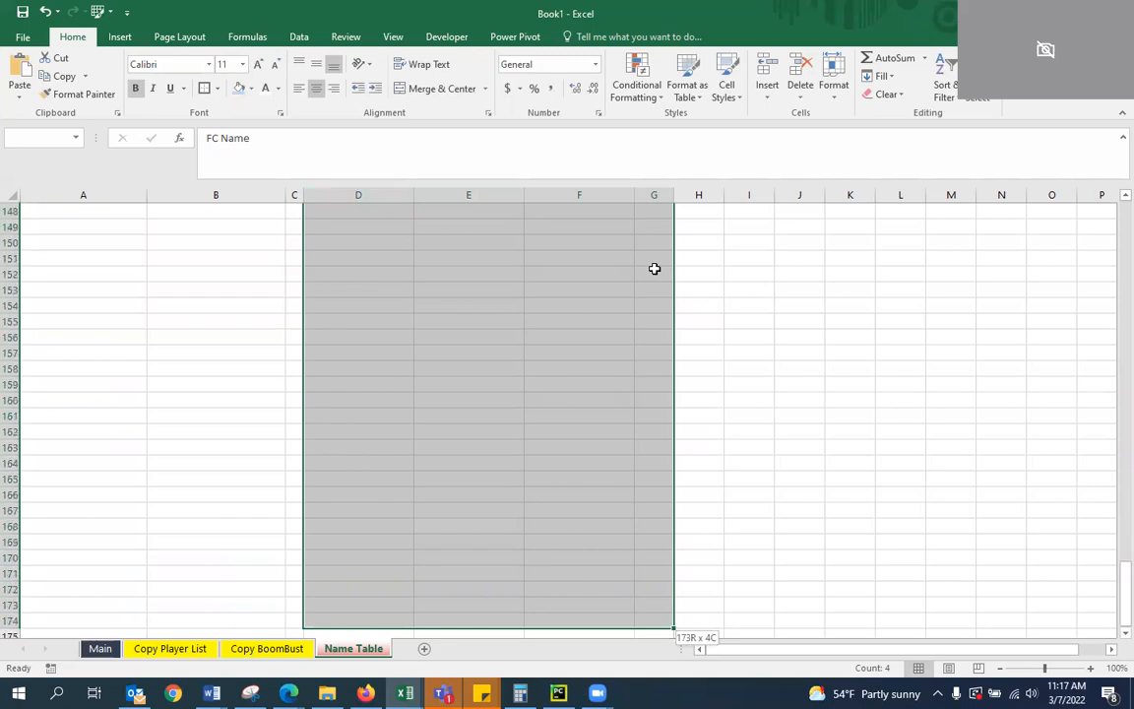
pyautogui.hotkey('shift', 'Down')
pyautogui.hotkey('shift', 'Down')
pyautogui.hotkey('shift', 'Down')
pyautogui.hotkey('shift', 'Down')
pyautogui.hotkey('shift', 'Down')
pyautogui.hotkey('shift', 'Down')
pyautogui.hotkey('shift', 'Down')
pyautogui.hotkey('shift', 'Down')
pyautogui.hotkey('shift', 'Down')
pyautogui.hotkey('shift', 'Down')
pyautogui.hotkey('shift', 'Down')
pyautogui.hotkey('shift', 'Down')
pyautogui.hotkey('shift', 'Down')
pyautogui.hotkey('shift', 'Down')
pyautogui.hotkey('shift', 'Down')
pyautogui.hotkey('shift', 'Down')
pyautogui.hotkey('shift', 'Down')
pyautogui.hotkey('shift', 'Down')
pyautogui.hotkey('shift', 'Down')
pyautogui.hotkey('shift', 'Down')
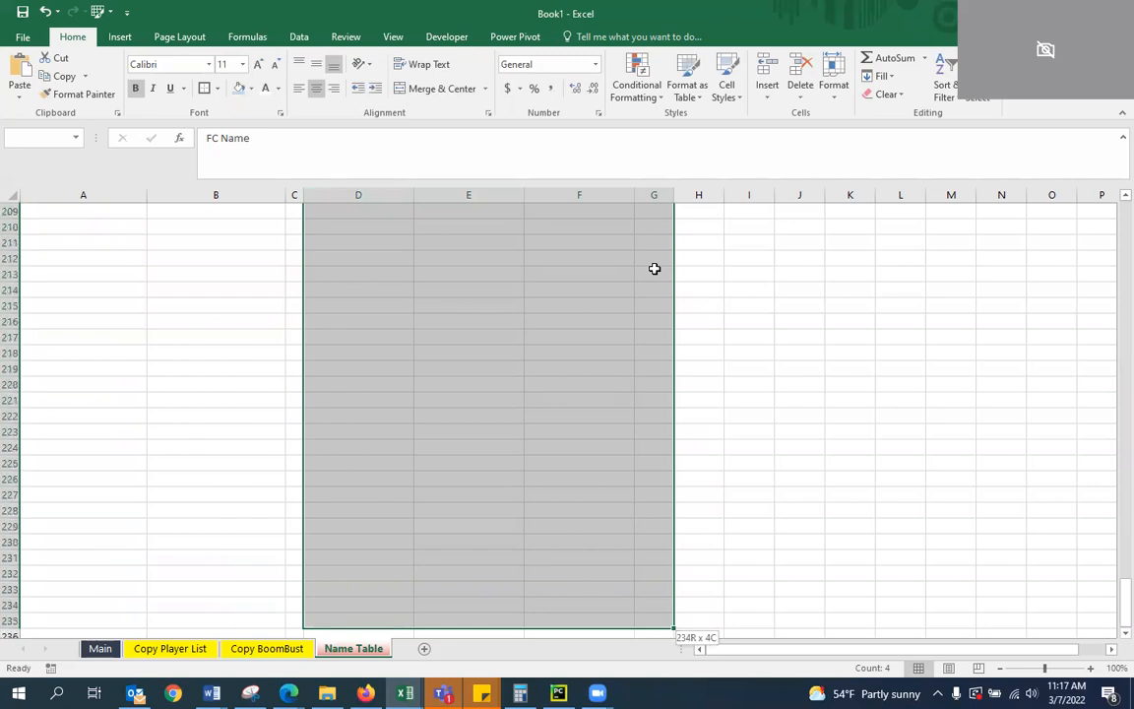
pyautogui.hotkey('shift', 'Down')
pyautogui.hotkey('shift', 'Down')
pyautogui.hotkey('shift', 'Down')
pyautogui.hotkey('shift', 'Down')
pyautogui.hotkey('shift', 'Down')
pyautogui.hotkey('shift', 'Down')
pyautogui.hotkey('shift', 'Down')
pyautogui.hotkey('shift', 'Down')
pyautogui.hotkey('shift', 'Down')
pyautogui.hotkey('shift', 'Down')
pyautogui.hotkey('shift', 'Down')
pyautogui.hotkey('shift', 'Down')
pyautogui.hotkey('shift', 'Down')
pyautogui.hotkey('shift', 'Down')
pyautogui.hotkey('shift', 'Down')
pyautogui.hotkey('shift', 'Down')
pyautogui.hotkey('shift', 'Down')
pyautogui.hotkey('shift', 'Down')
pyautogui.hotkey('shift', 'Down')
pyautogui.hotkey('shift', 'Down')
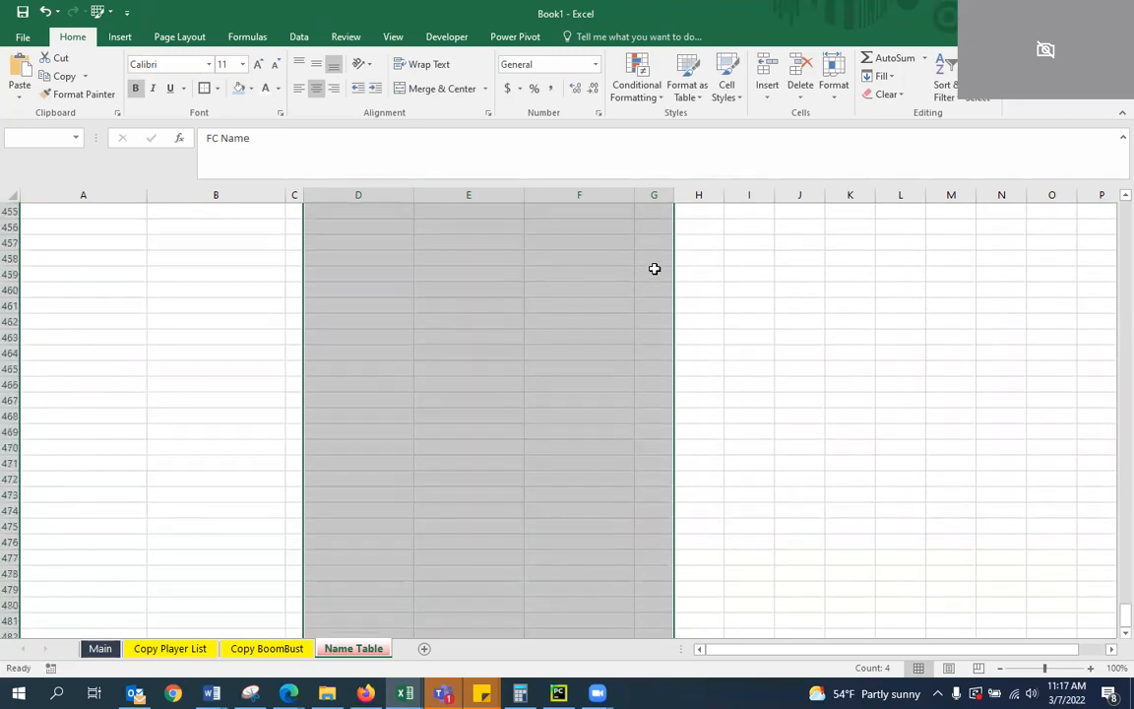
pyautogui.hotkey('shift', 'Up')
pyautogui.hotkey('shift', 'Up')
pyautogui.hotkey('shift', 'Up')
pyautogui.hotkey('shift', 'Up')
pyautogui.hotkey('shift', 'Up')
pyautogui.hotkey('shift', 'Up')
pyautogui.hotkey('shift', 'Up')
pyautogui.hotkey('shift', 'Up')
pyautogui.hotkey('shift', 'Up')
pyautogui.hotkey('shift', 'Up')
pyautogui.hotkey('shift', 'Up')
pyautogui.hotkey('shift', 'Up')
pyautogui.hotkey('shift', 'Up')
pyautogui.hotkey('shift', 'Up')
pyautogui.hotkey('shift', 'Up')
pyautogui.hotkey('shift', 'Up')
pyautogui.hotkey('shift', 'Up')
pyautogui.hotkey('shift', 'Up')
pyautogui.hotkey('shift', 'Up')
pyautogui.hotkey('shift', 'Up')
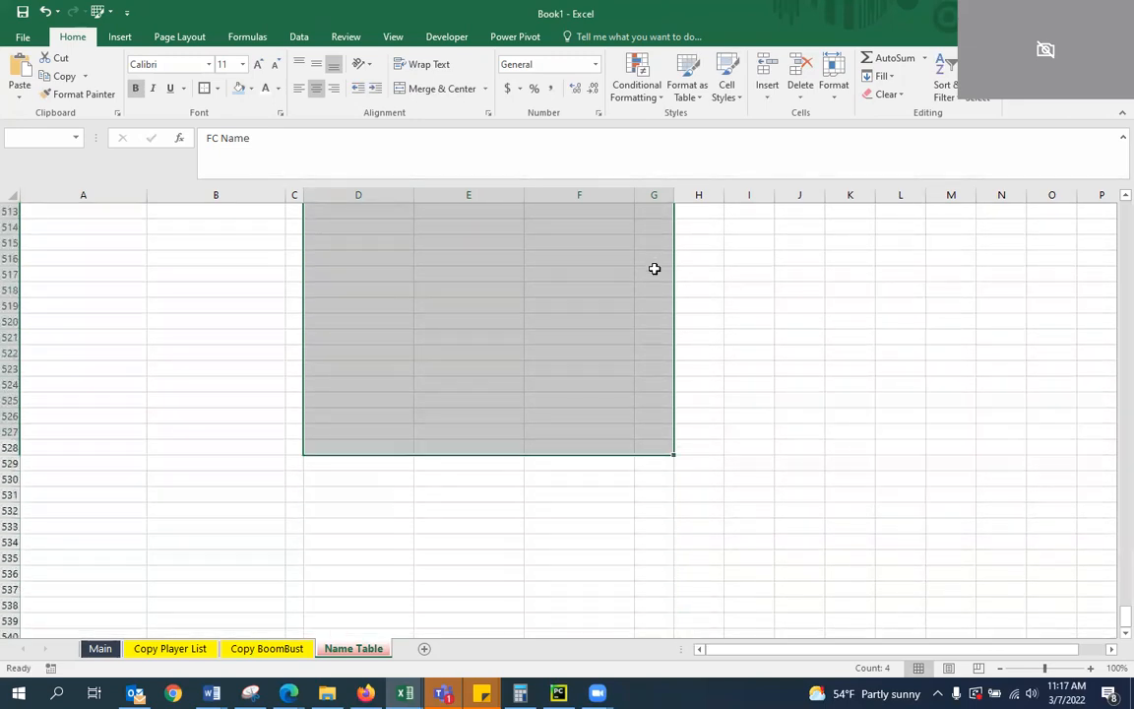
pyautogui.hotkey('shift', 'Down')
pyautogui.hotkey('shift', 'Down')
pyautogui.hotkey('shift', 'Down')
pyautogui.hotkey('shift', 'Down')
pyautogui.hotkey('shift', 'Down')
pyautogui.hotkey('shift', 'Down')
pyautogui.hotkey('shift', 'Down')
pyautogui.hotkey('shift', 'Down')
pyautogui.hotkey('shift', 'Down')
pyautogui.hotkey('shift', 'Down')
pyautogui.hotkey('shift', 'Down')
pyautogui.hotkey('shift', 'Down')
pyautogui.hotkey('shift', 'Down')
pyautogui.hotkey('shift', 'Down')
pyautogui.hotkey('shift', 'Down')
pyautogui.hotkey('shift', 'Down')
pyautogui.hotkey('shift', 'Down')
pyautogui.hotkey('shift', 'Down')
pyautogui.hotkey('shift', 'Down')
pyautogui.hotkey('shift', 'Down')
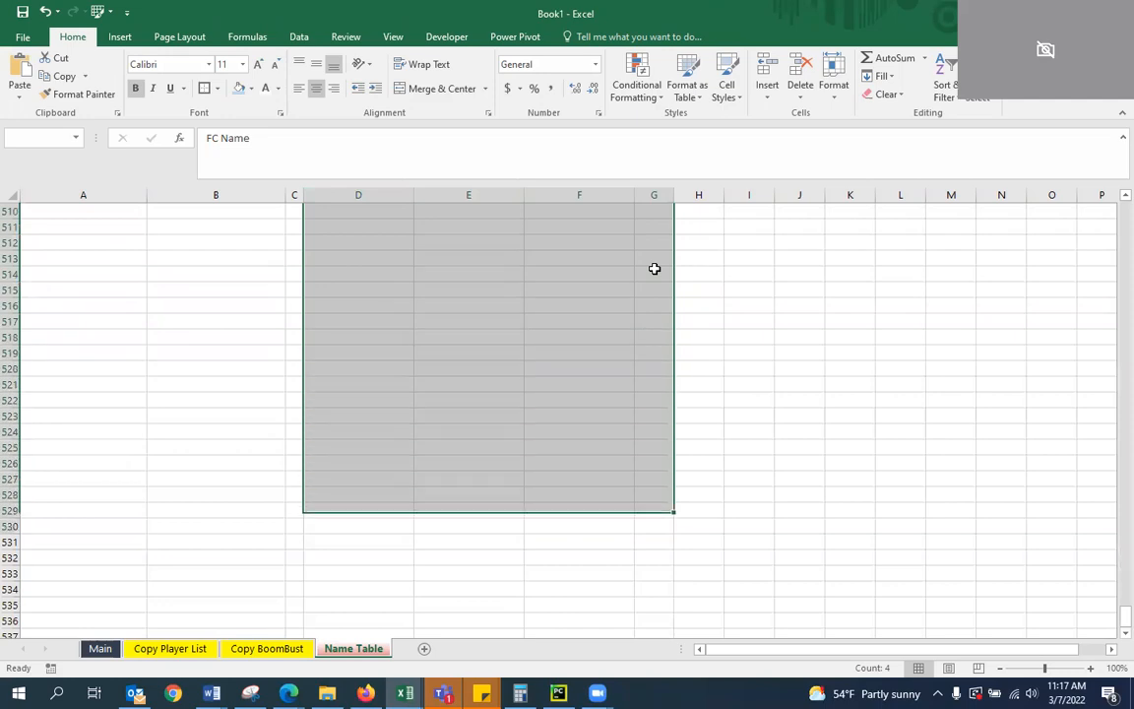
pyautogui.hotkey('shift', 'Down')
pyautogui.hotkey('shift', 'Down')
pyautogui.hotkey('shift', 'Down')
pyautogui.hotkey('shift', 'Down')
pyautogui.hotkey('shift', 'Down')
pyautogui.hotkey('shift', 'pagedown')
pyautogui.hotkey('shift', 'Up')
pyautogui.hotkey('shift', 'Up')
pyautogui.hotkey('shift', 'Up')
pyautogui.hotkey('shift', 'Up')
pyautogui.hotkey('shift', 'Up')
pyautogui.hotkey('shift', 'Up')
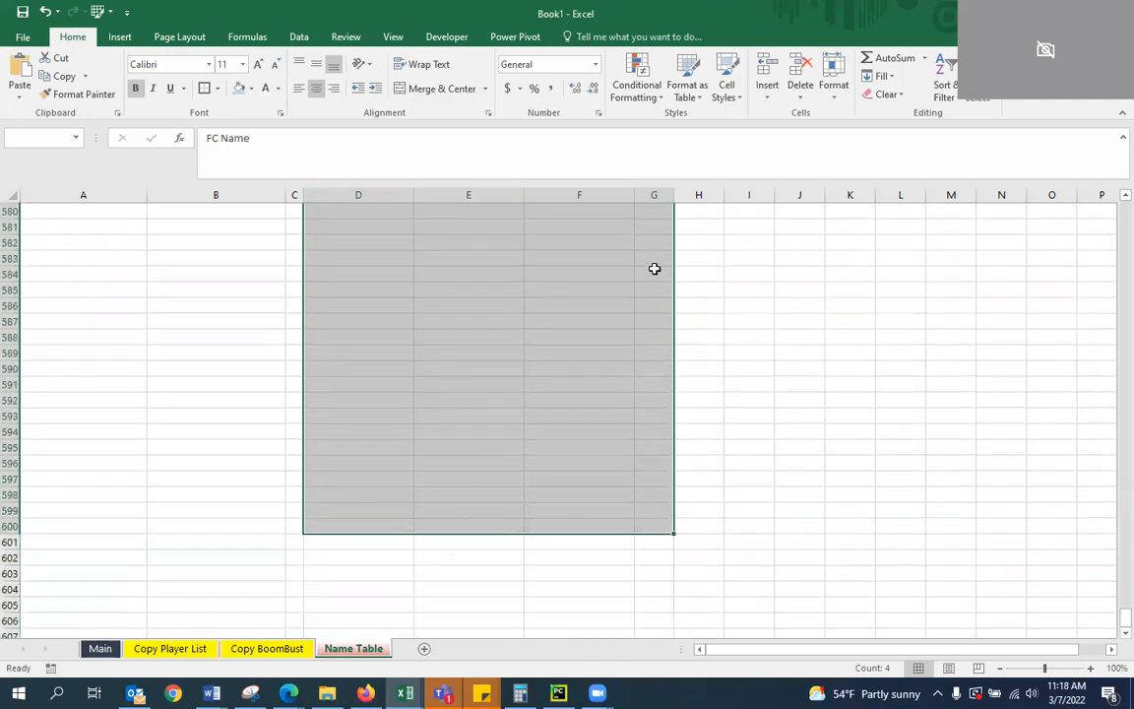
pyautogui.hotkey('ctrl', 'v')
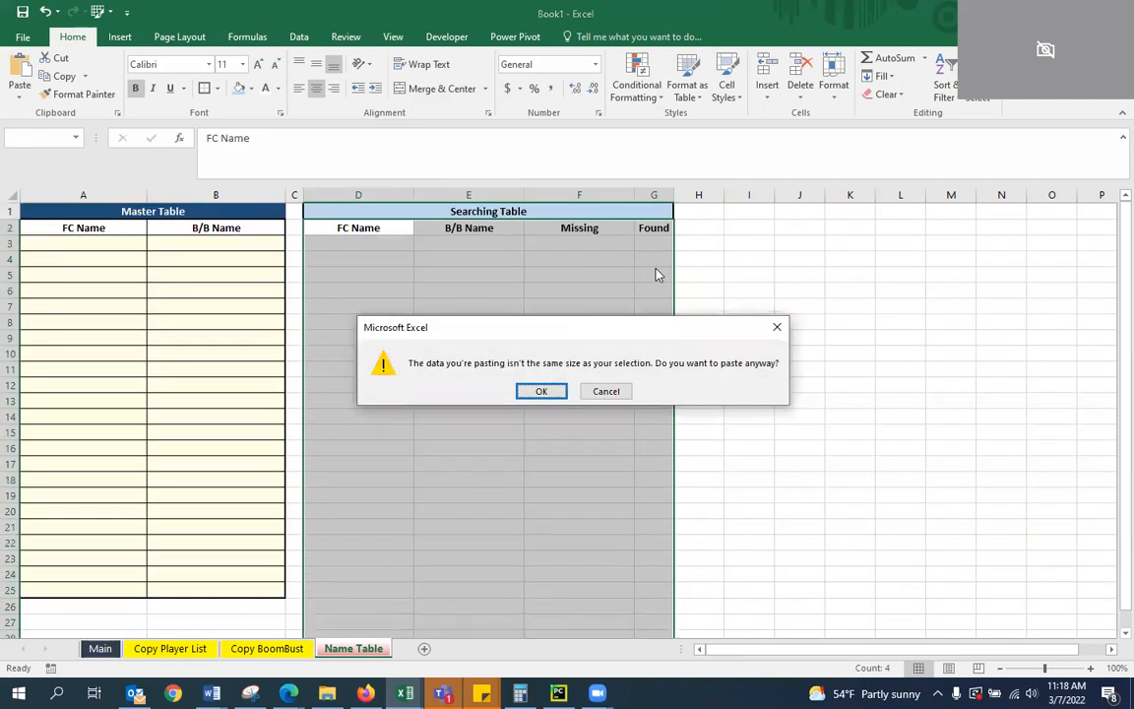
pyautogui.click(600, 394)
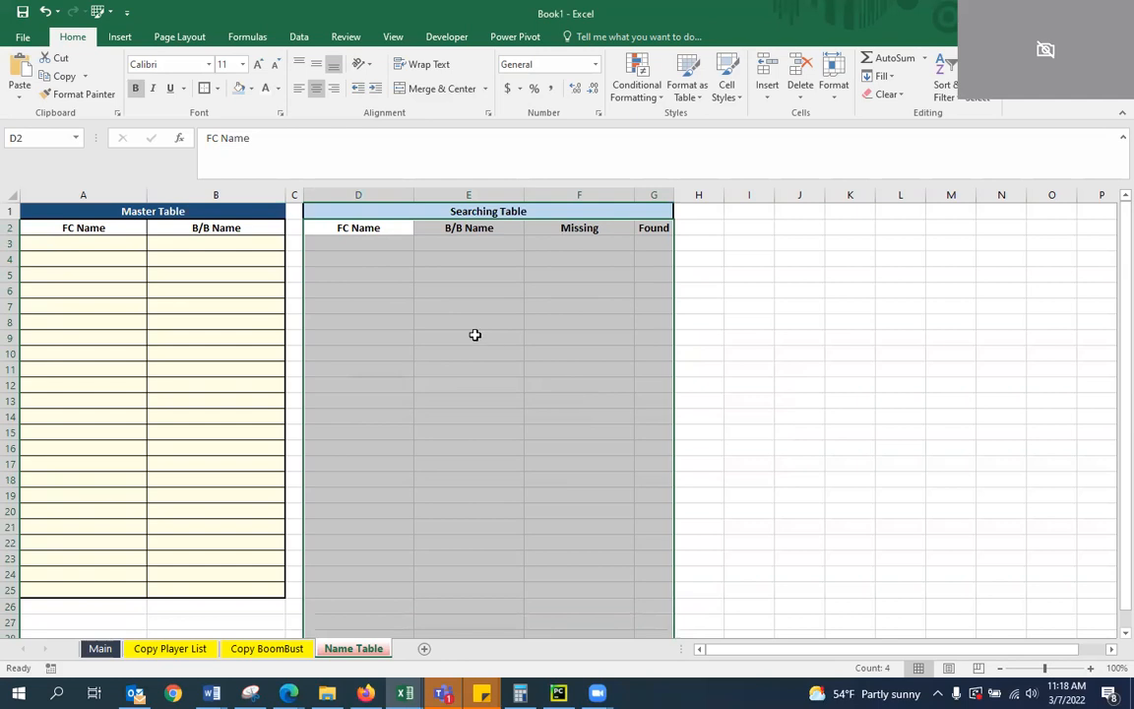
pyautogui.click(218, 87)
pyautogui.click(256, 222)
# Apply thick outside borders to columns D:G from the header row down to the last row of the sheet
pyautogui.click(462, 305)
pyautogui.moveTo(364, 228); pyautogui.dragTo(636, 229)
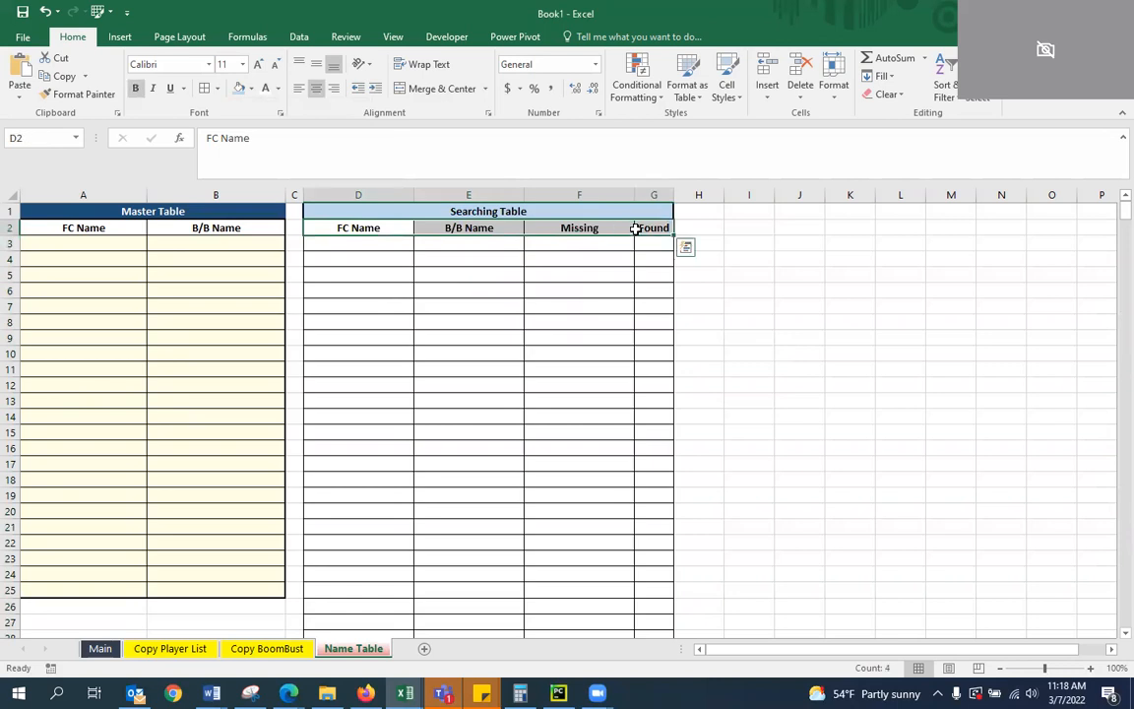
pyautogui.hotkey('ctrl', 'shift', 'Down')
pyautogui.click(217, 87)
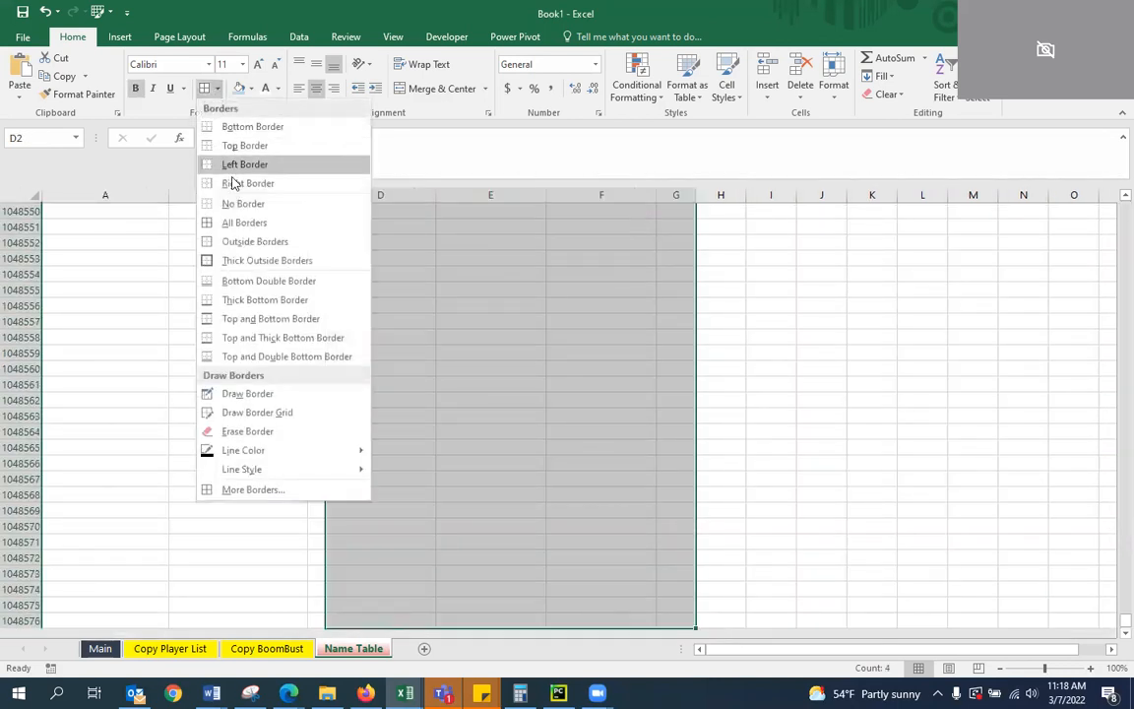
pyautogui.click(260, 261)
pyautogui.hotkey('ctrl', 'BackSpace')
pyautogui.click(492, 352)
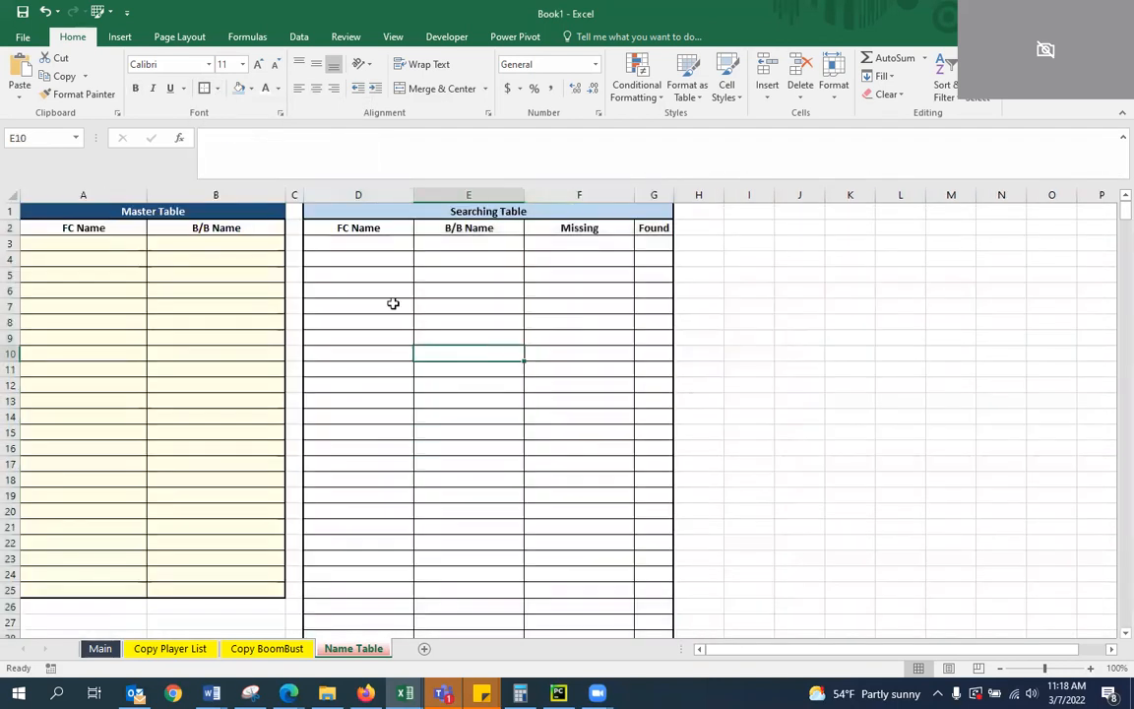
# Undo the border changes made to the Searching Table's header and data rows
pyautogui.moveTo(392, 303); pyautogui.dragTo(379, 289)
pyautogui.click(48, 14)
pyautogui.click(48, 14)
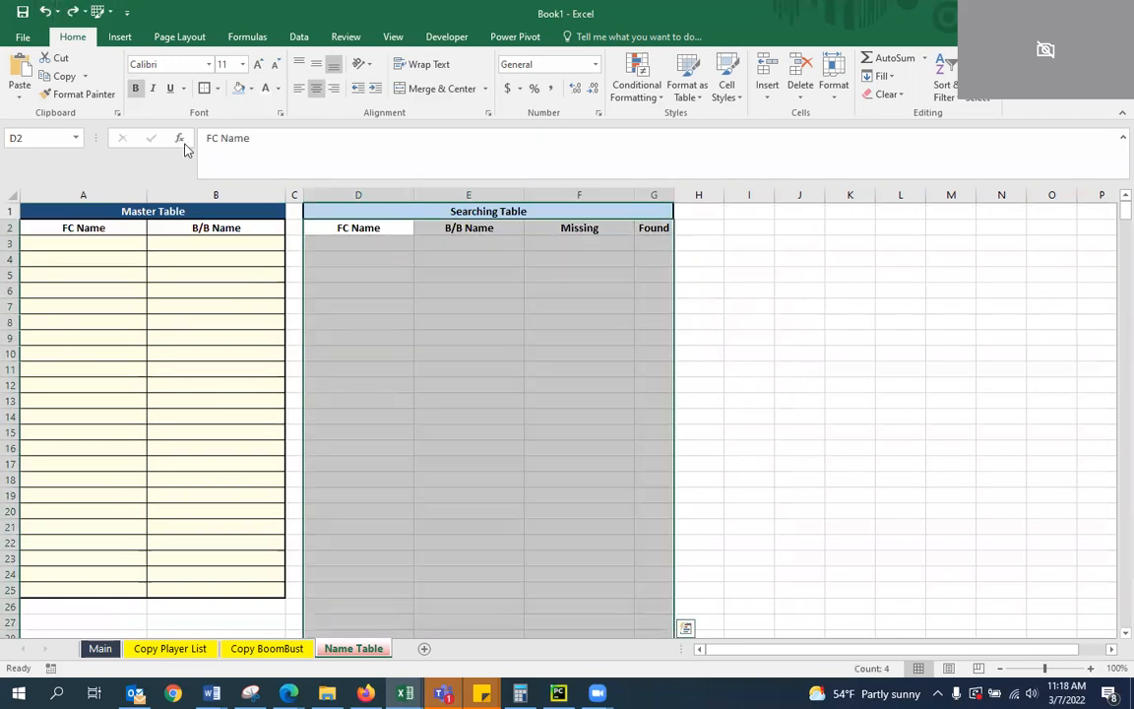
pyautogui.click(439, 368)
pyautogui.scroll(-8, 959, 334)
pyautogui.scroll(-5, 960, 333)
pyautogui.scroll(13, 518, 360)
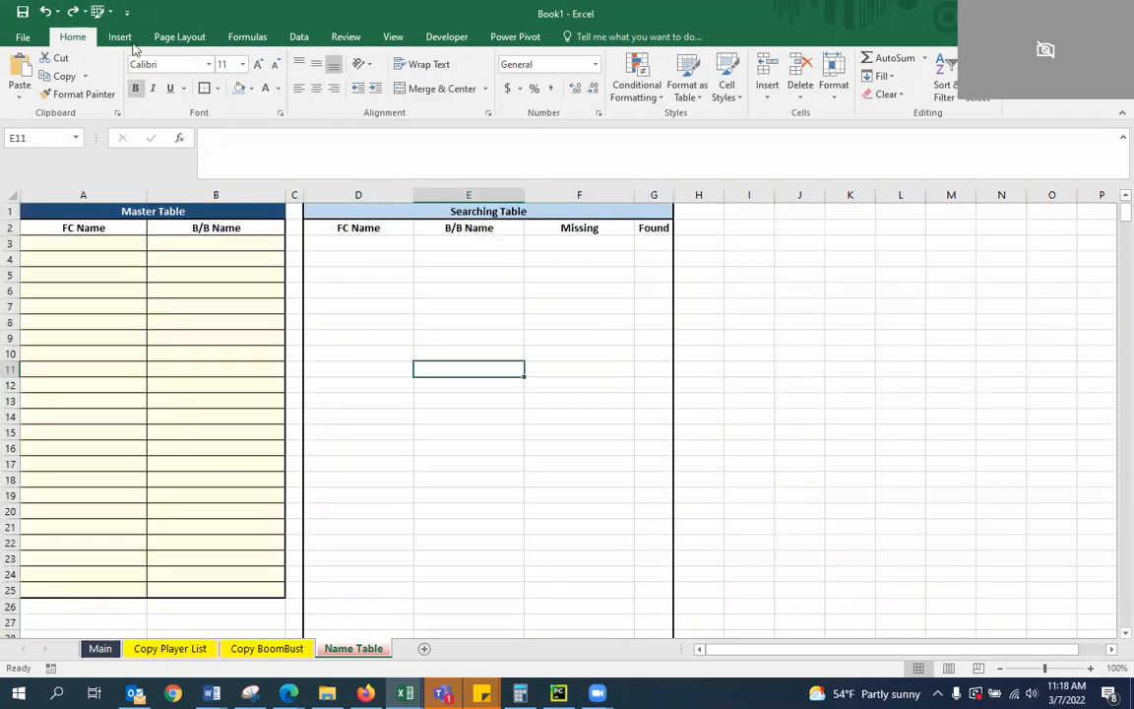
pyautogui.click(49, 14)
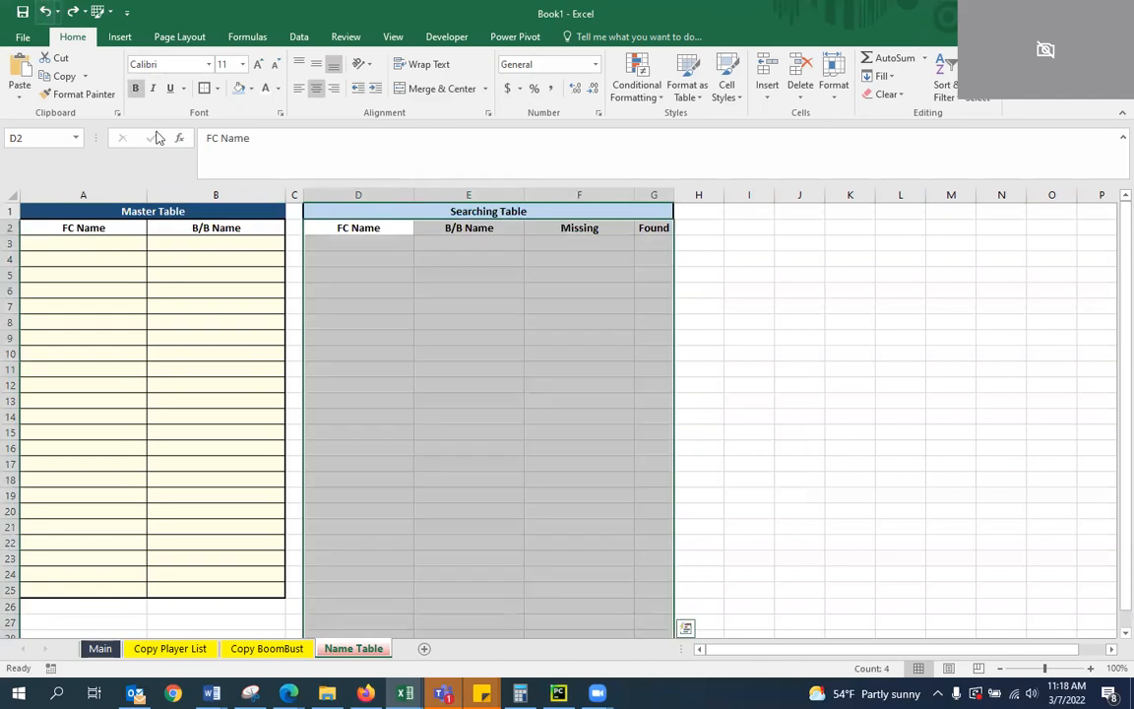
pyautogui.click(48, 14)
# Select the Searching Table from its headers down to row 600 (D2:G600) and apply all borders
pyautogui.click(615, 337)
pyautogui.moveTo(343, 229); pyautogui.dragTo(647, 243)
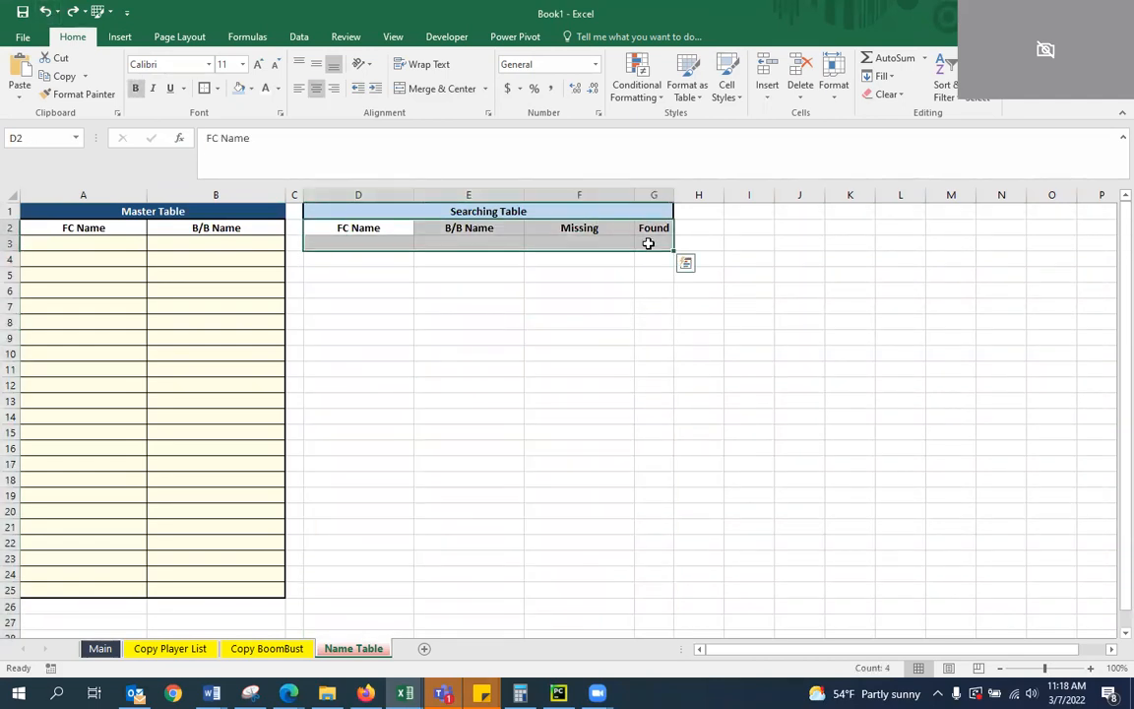
pyautogui.scroll(-20, 648, 243)
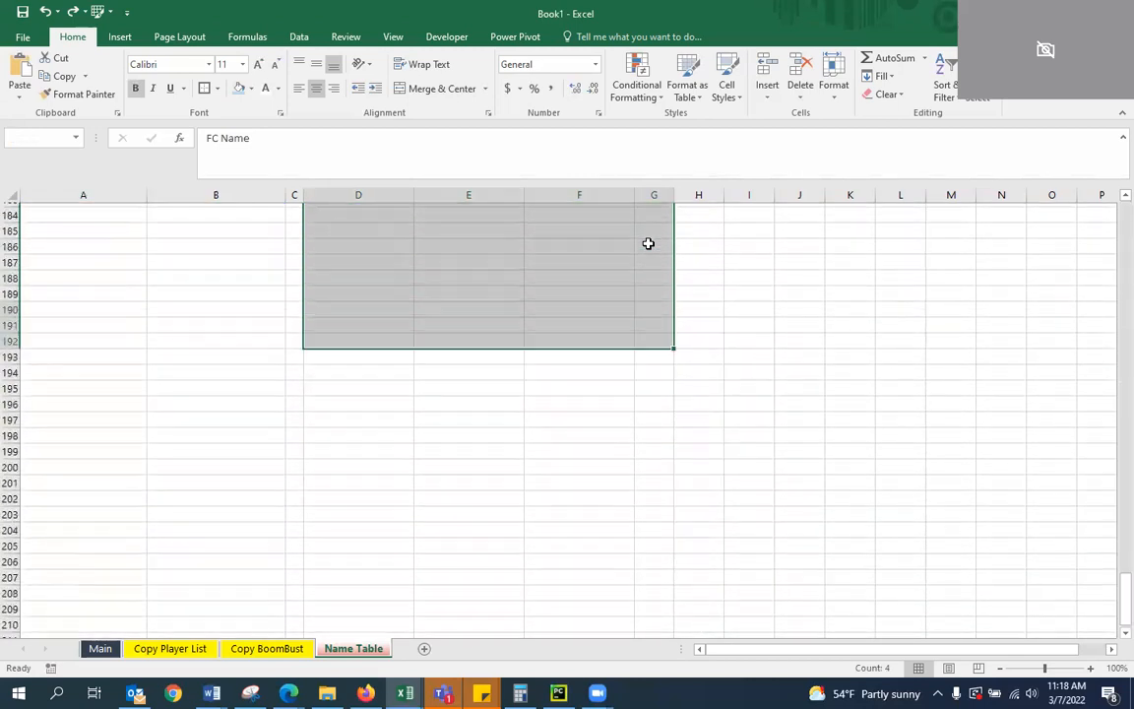
pyautogui.scroll(-20, 647, 244)
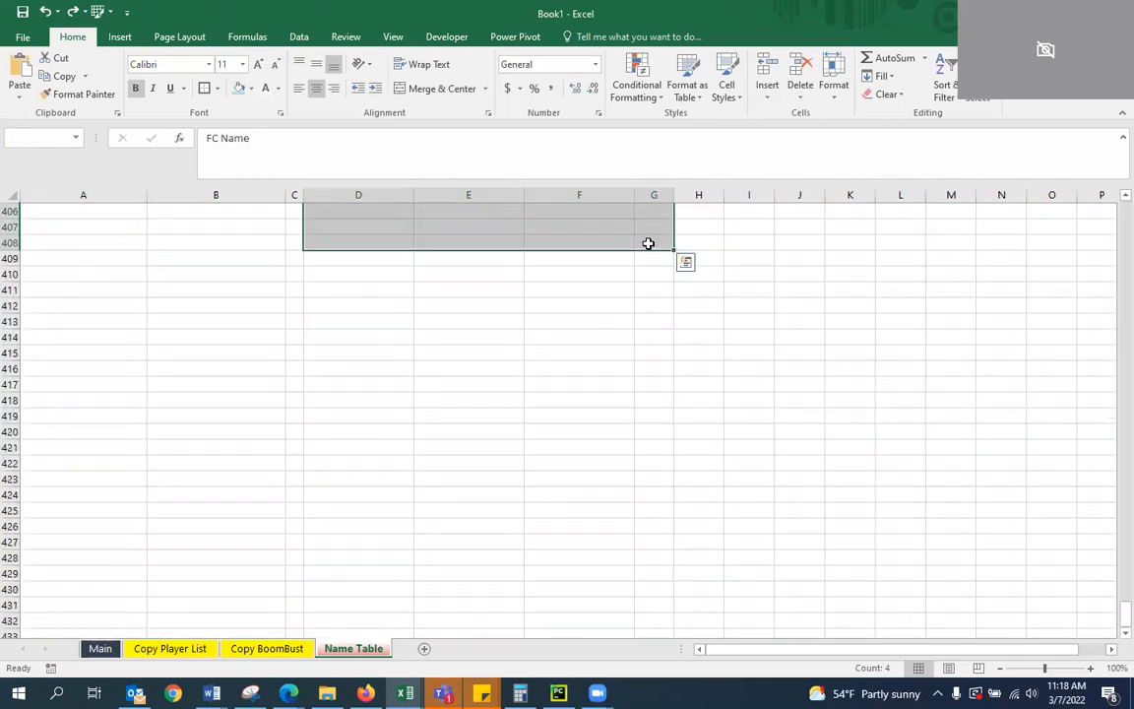
pyautogui.scroll(-20, 648, 243)
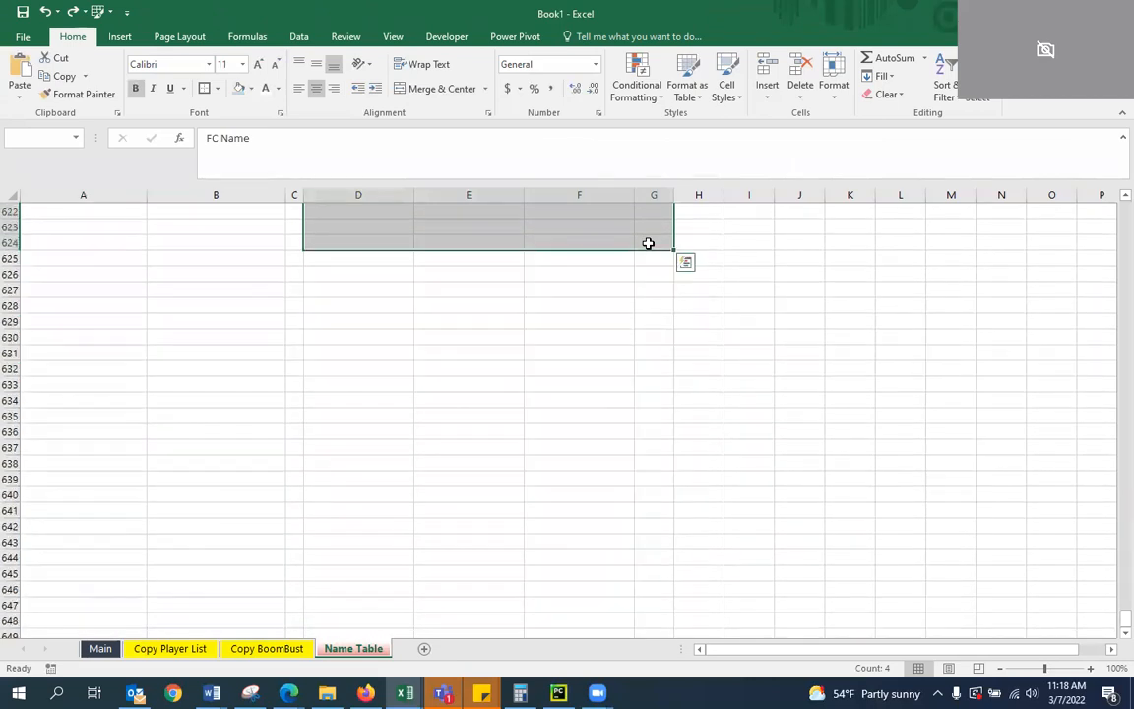
pyautogui.scroll(7, 648, 243)
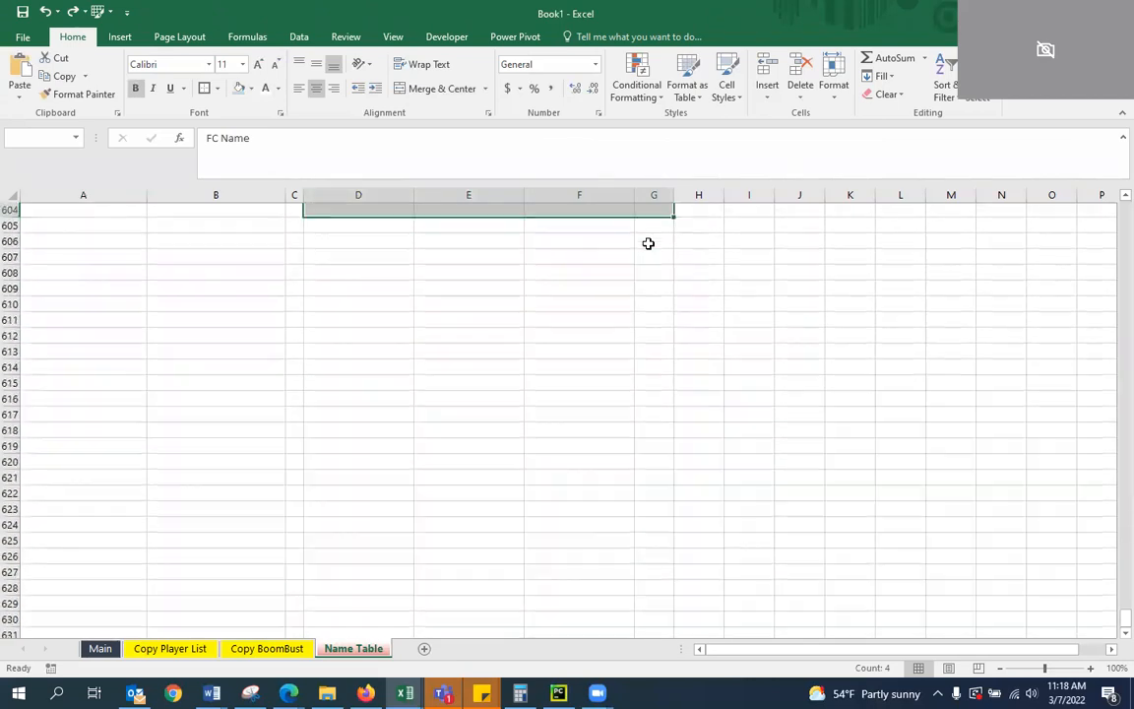
pyautogui.scroll(1, 647, 243)
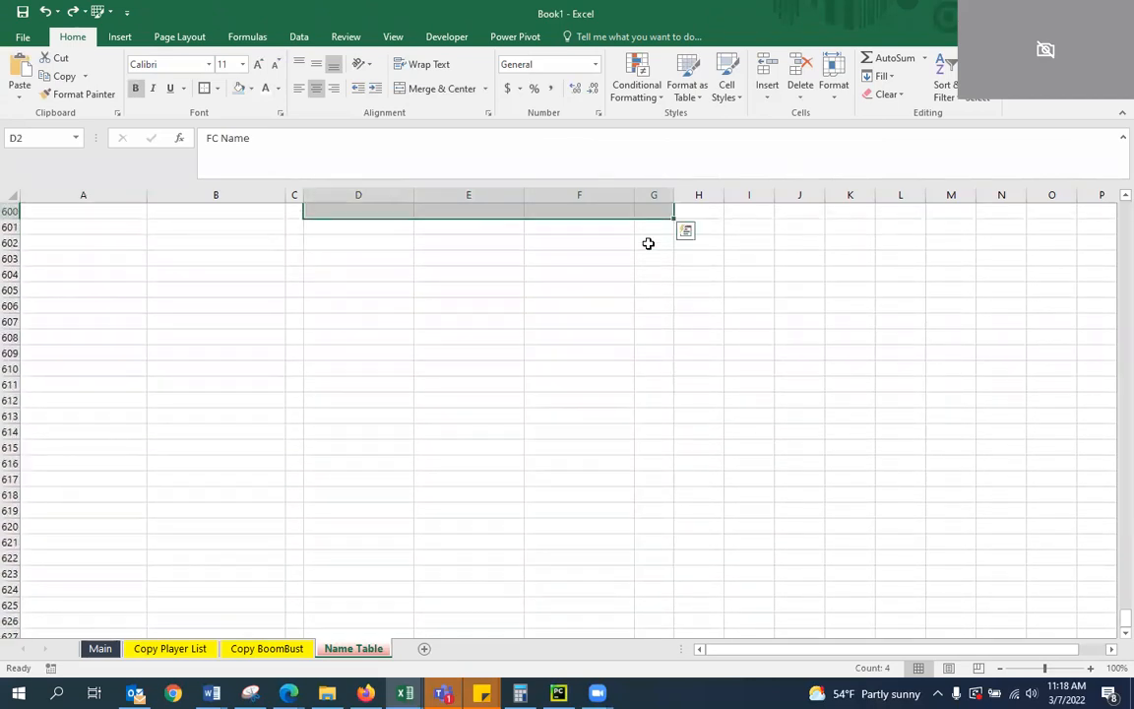
pyautogui.click(216, 87)
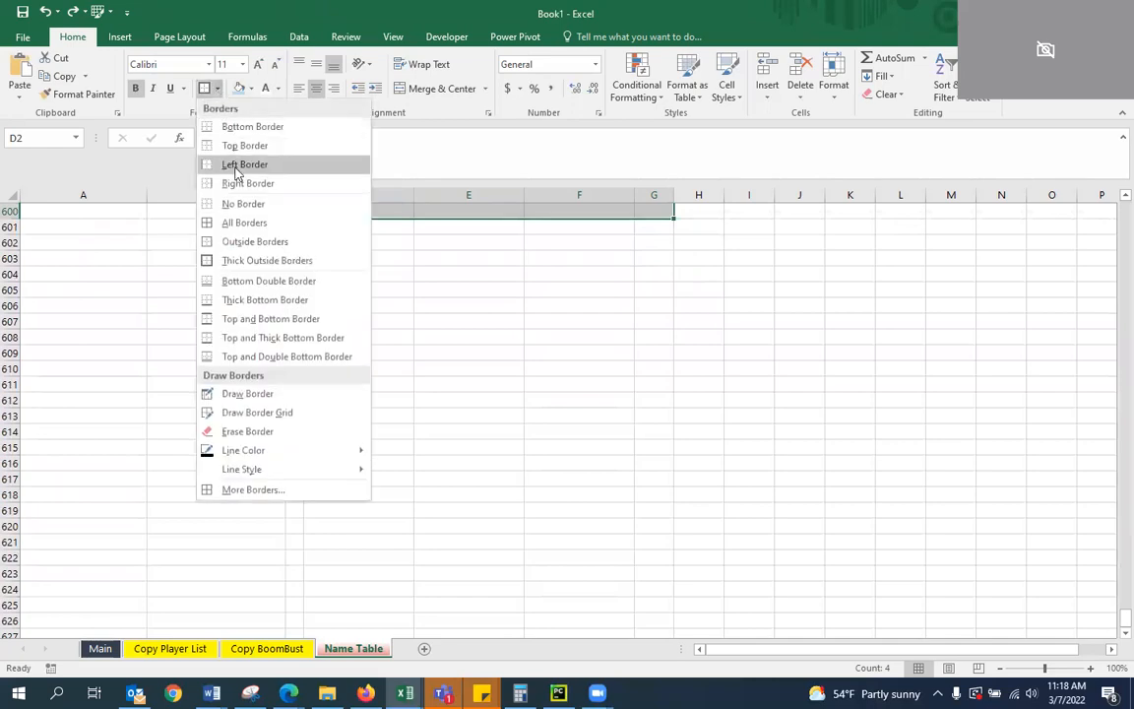
pyautogui.click(238, 221)
# Add thick outside borders around D2:G600 and widen the Searching Table's FC Name column
pyautogui.click(216, 88)
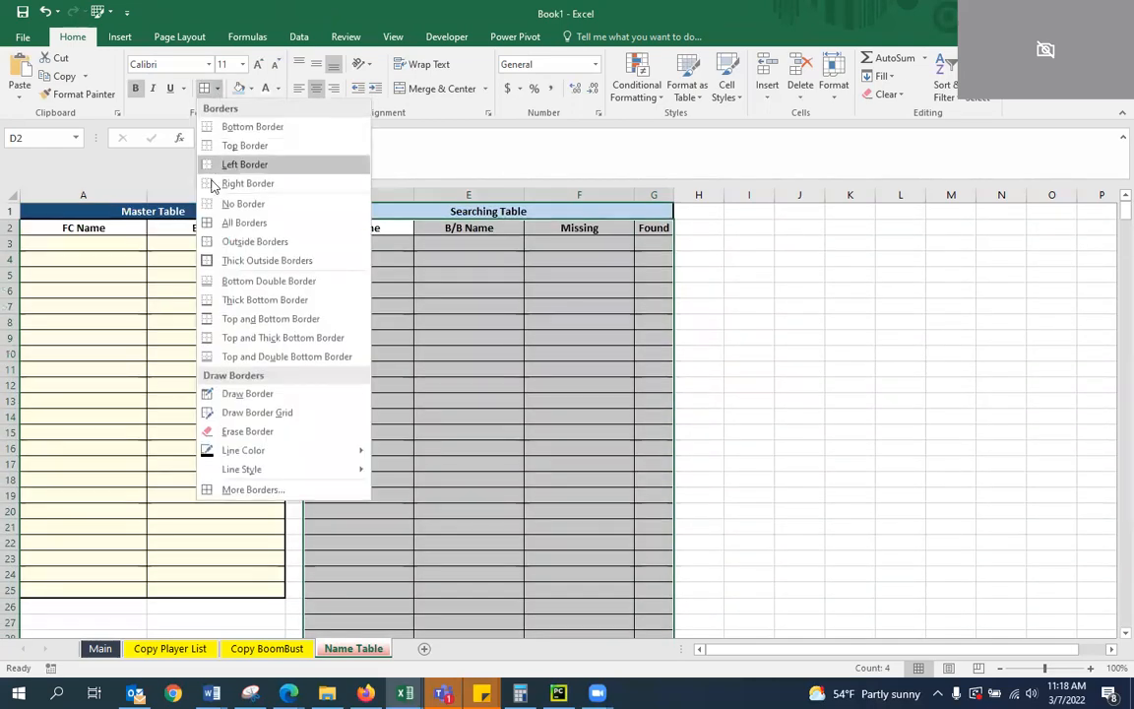
pyautogui.click(216, 258)
pyautogui.click(547, 306)
pyautogui.click(475, 262)
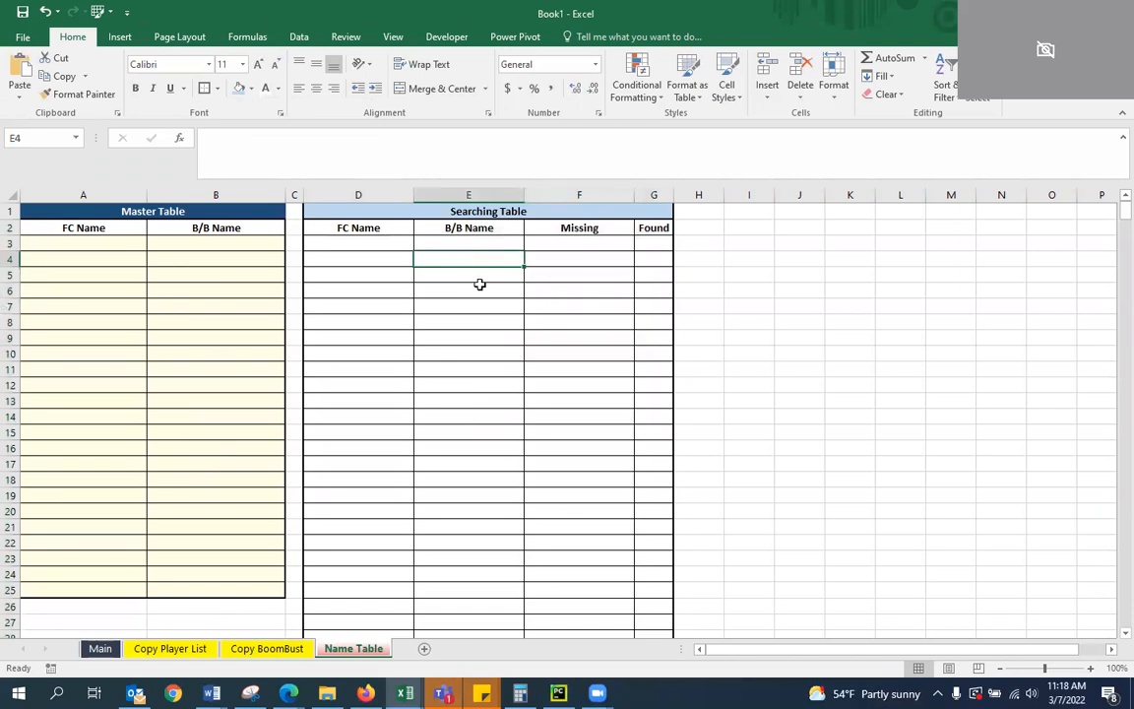
pyautogui.moveTo(419, 200); pyautogui.dragTo(442, 200)
pyautogui.click(425, 322)
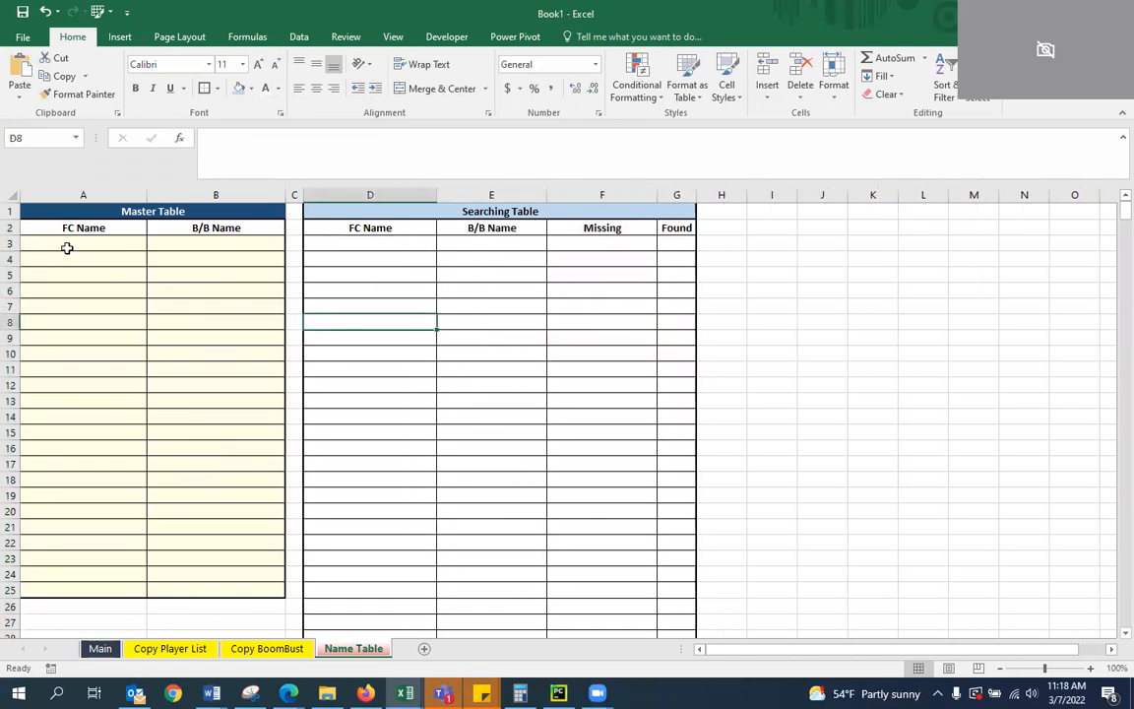
pyautogui.click(70, 241)
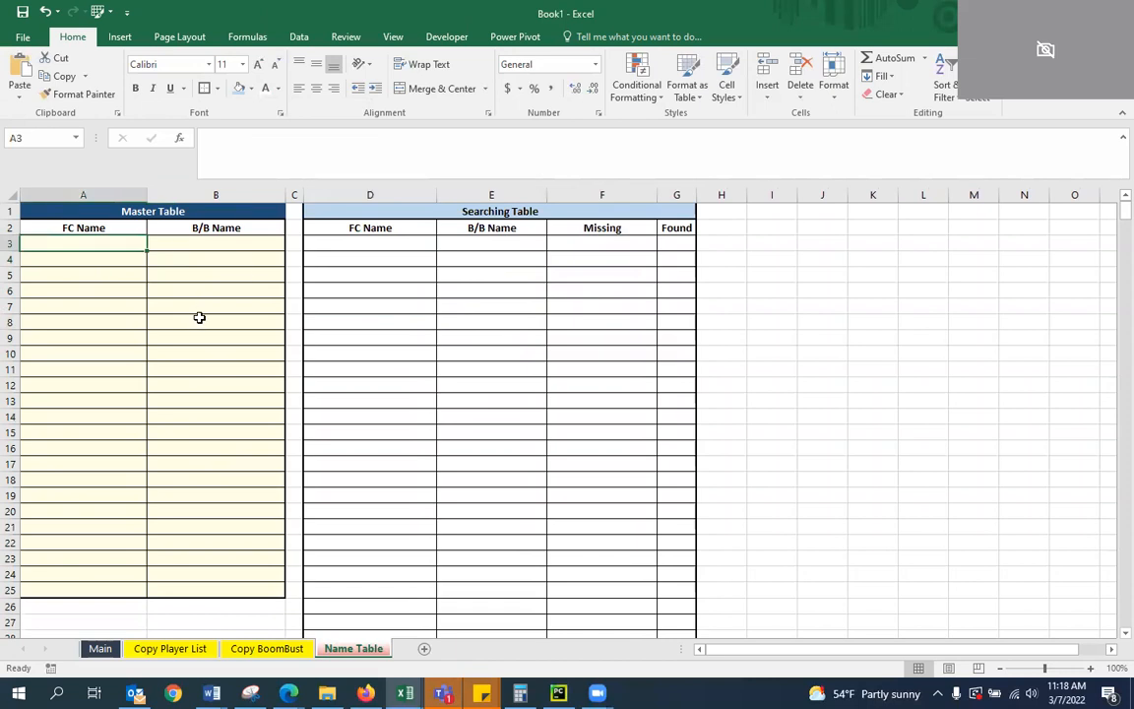
pyautogui.write('K')
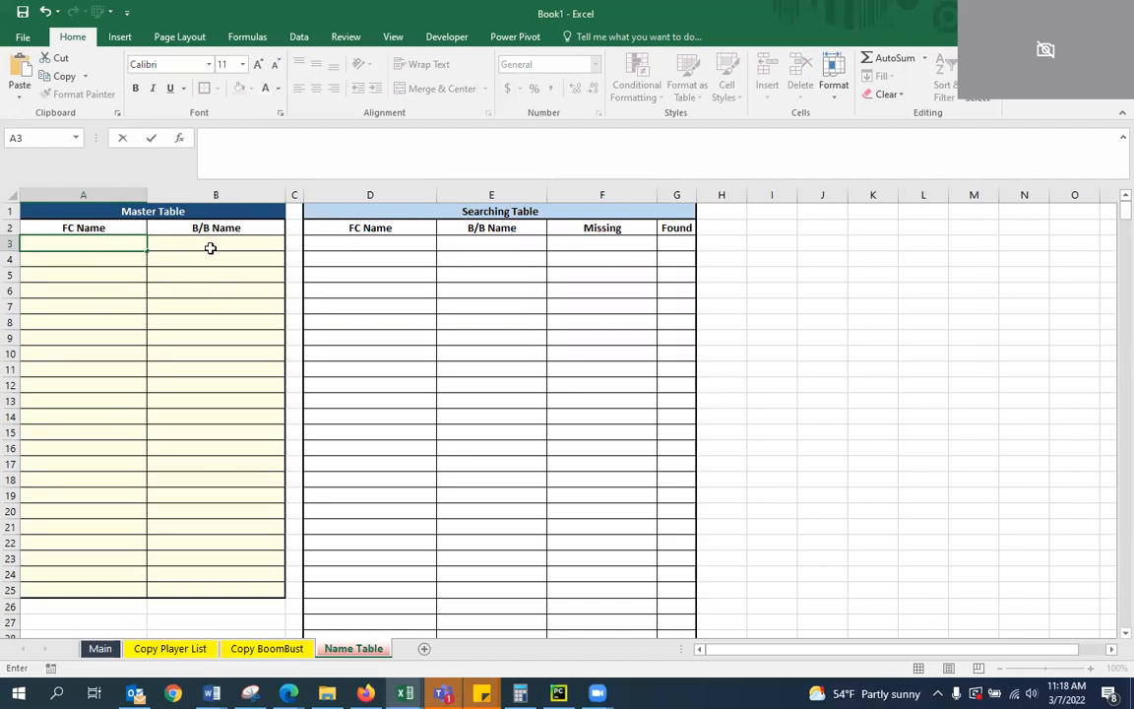
pyautogui.click(367, 286)
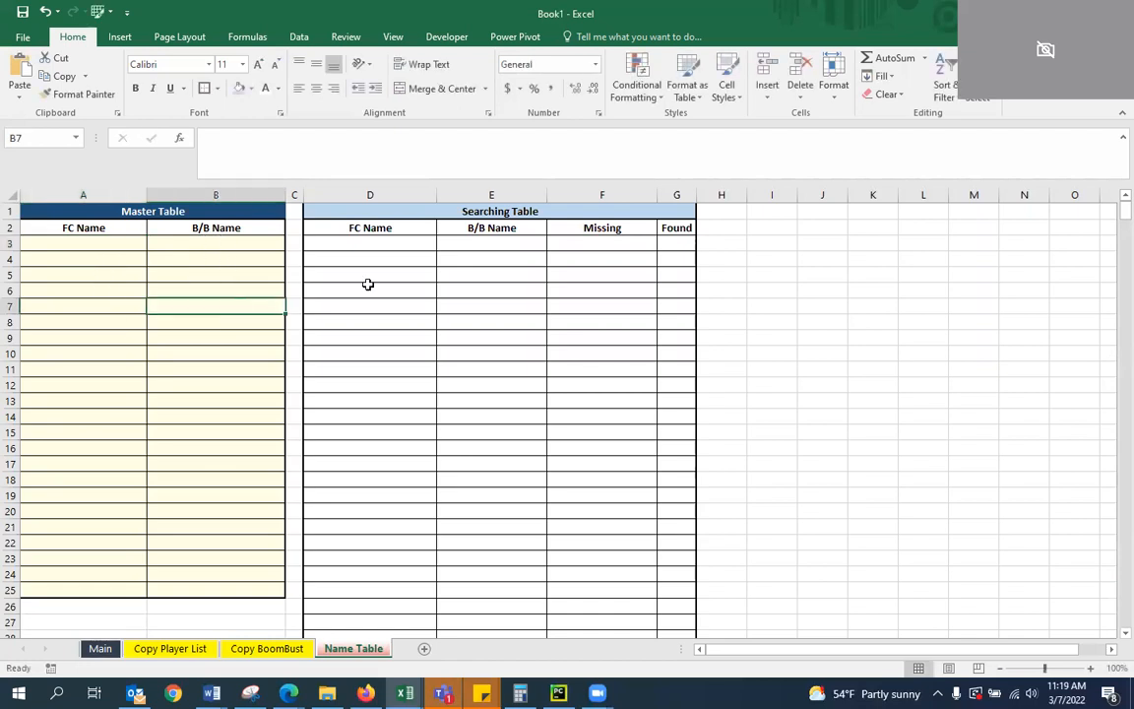
# Fill the Searching Table's FC Name cells D3:D600 with the recently used light yellow
pyautogui.click(387, 247)
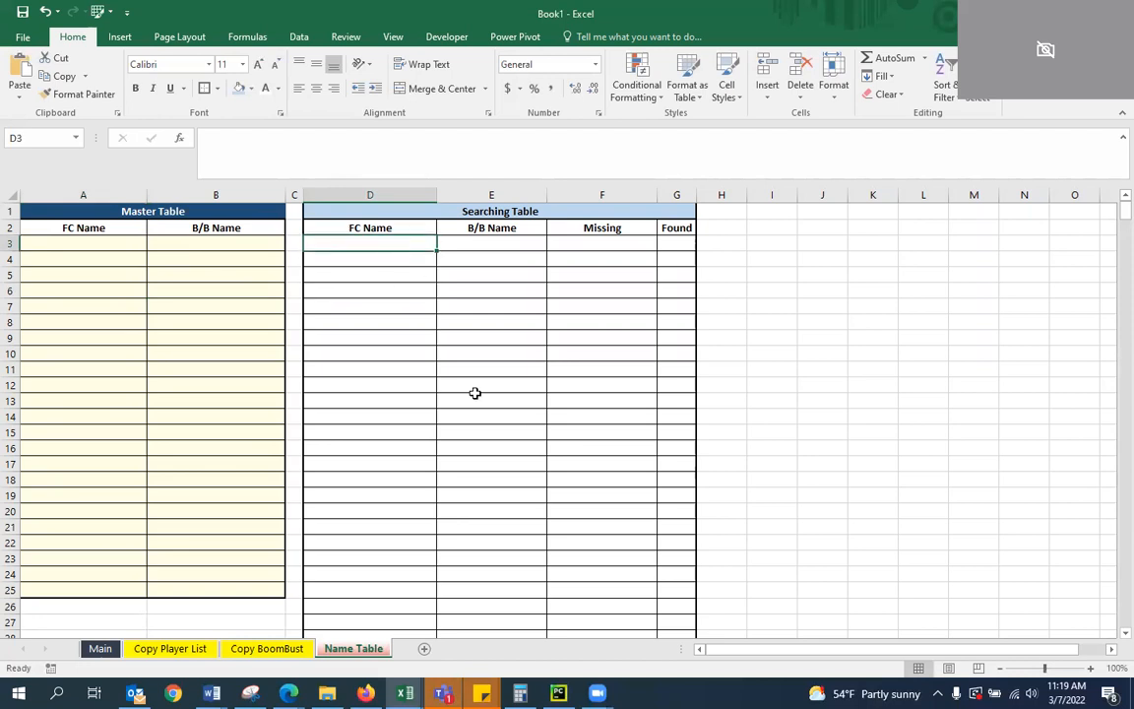
pyautogui.hotkey('shift', 'pagedown')
pyautogui.hotkey('shift', 'pagedown')
pyautogui.hotkey('shift', 'pagedown')
pyautogui.hotkey('shift', 'pagedown')
pyautogui.hotkey('shift', 'pagedown')
pyautogui.hotkey('shift', 'pagedown')
pyautogui.hotkey('shift', 'pagedown')
pyautogui.hotkey('shift', 'pagedown')
pyautogui.hotkey('shift', 'pagedown')
pyautogui.hotkey('shift', 'pagedown')
pyautogui.hotkey('shift', 'pagedown')
pyautogui.hotkey('shift', 'pagedown')
pyautogui.hotkey('shift', 'pagedown')
pyautogui.hotkey('shift', 'pagedown')
pyautogui.hotkey('shift', 'pagedown')
pyautogui.hotkey('shift', 'pagedown')
pyautogui.hotkey('shift', 'pagedown')
pyautogui.hotkey('shift', 'pagedown')
pyautogui.hotkey('shift', 'pagedown')
pyautogui.hotkey('shift', 'pagedown')
pyautogui.hotkey('shift', 'pagedown')
pyautogui.hotkey('shift', 'pagedown')
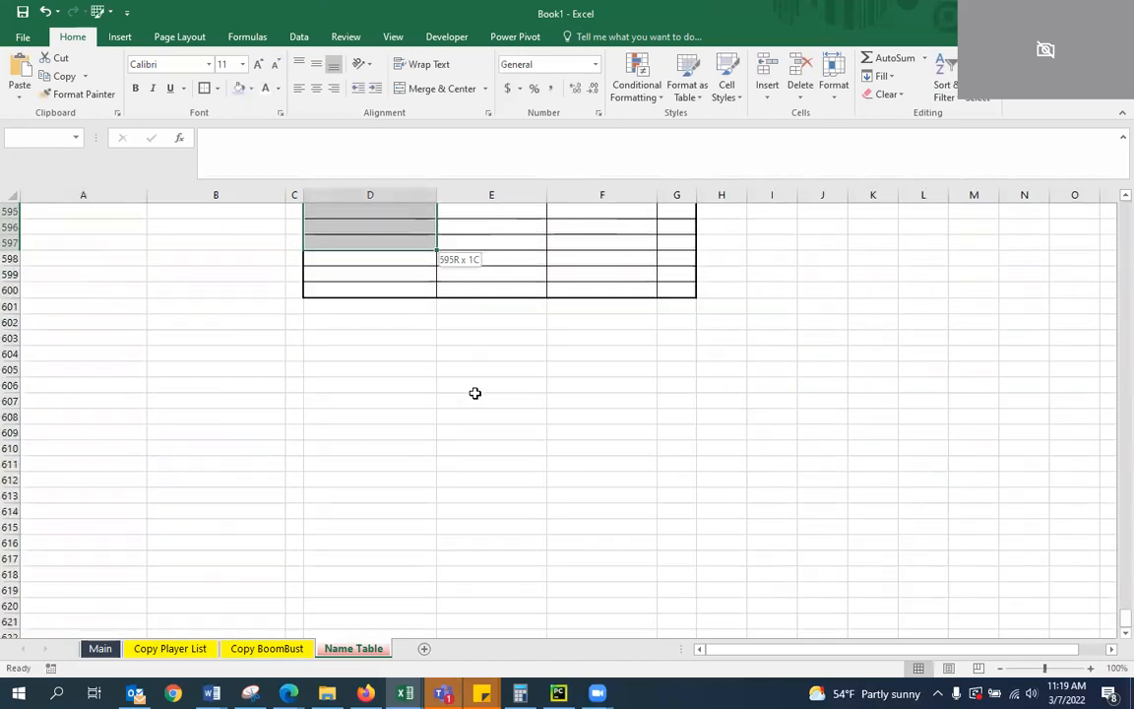
pyautogui.hotkey('shift', 'Down')
pyautogui.hotkey('shift', 'Down')
pyautogui.hotkey('shift', 'Down')
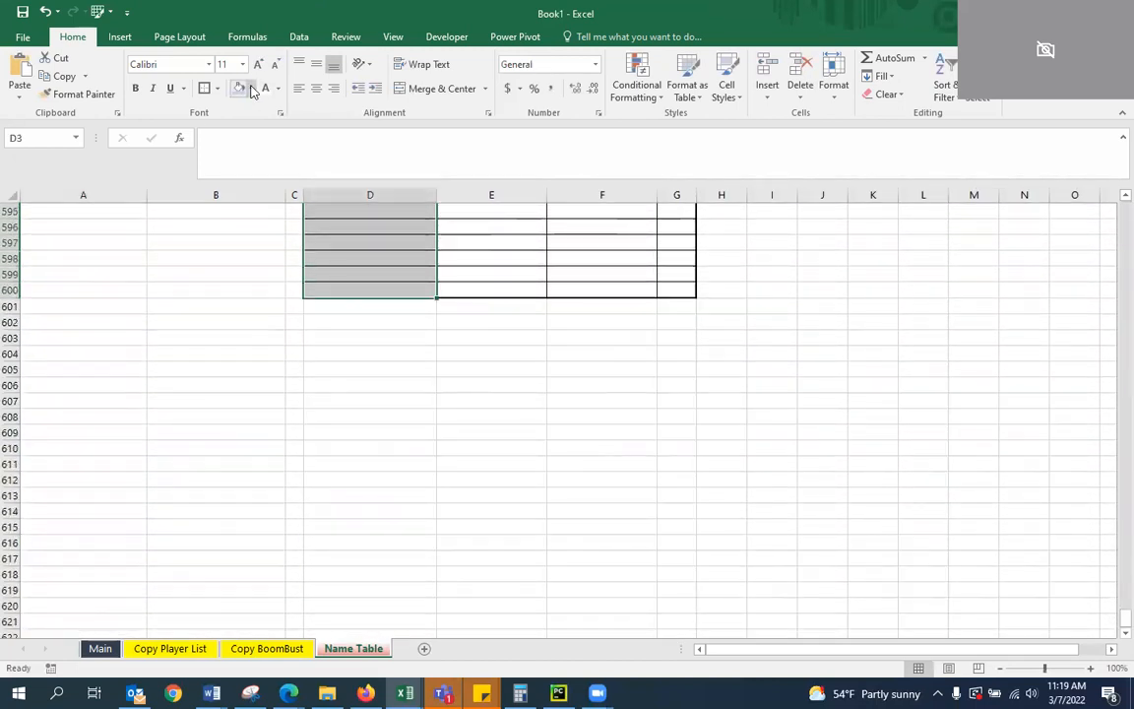
pyautogui.click(252, 89)
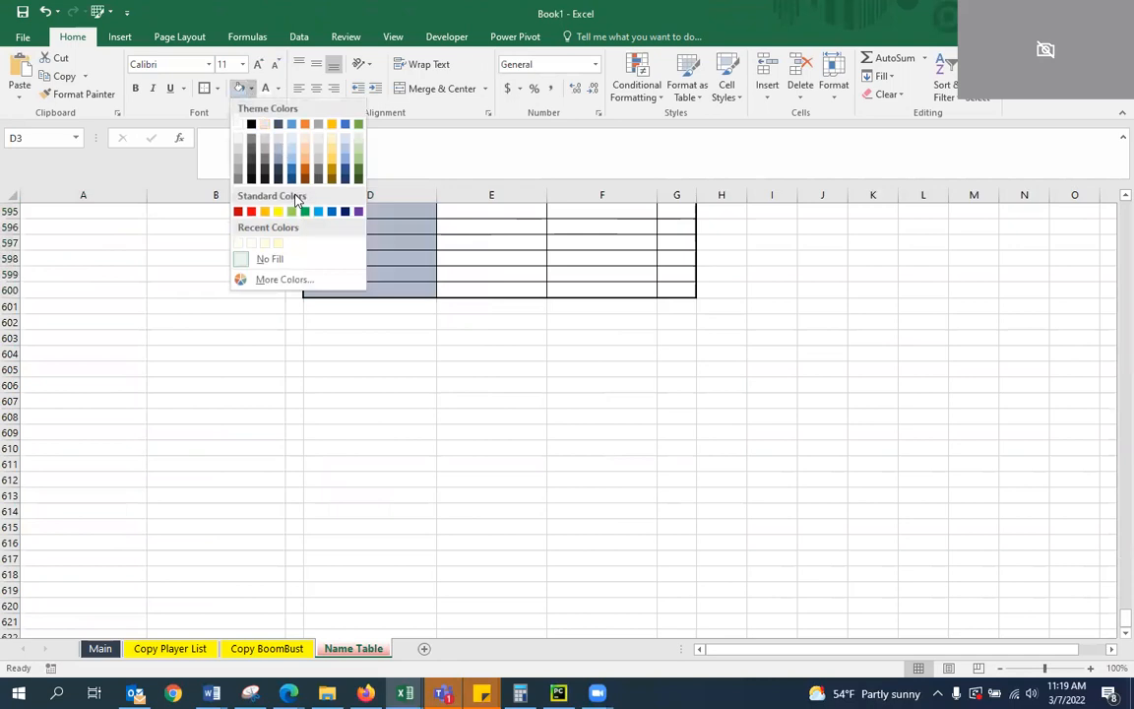
pyautogui.click(237, 244)
pyautogui.click(502, 338)
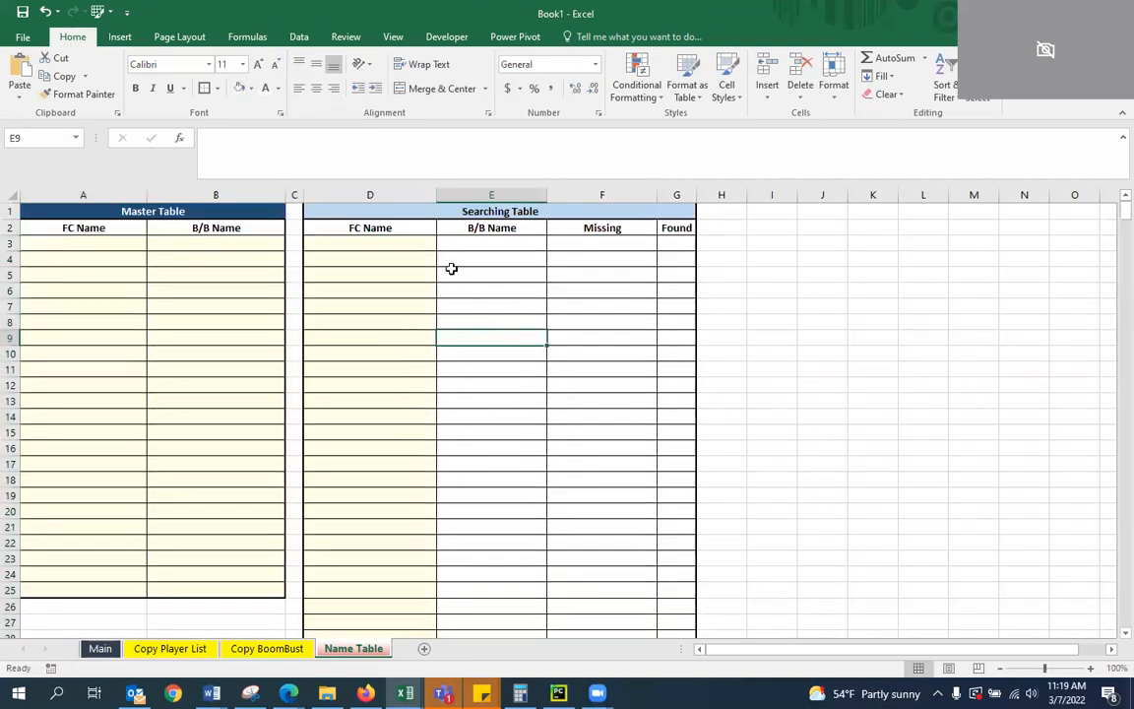
# Fill the Searching Table's B/B Name, Missing and Found cells (E3:G600) with light blue
pyautogui.moveTo(462, 238); pyautogui.dragTo(676, 571)
pyautogui.click(251, 87)
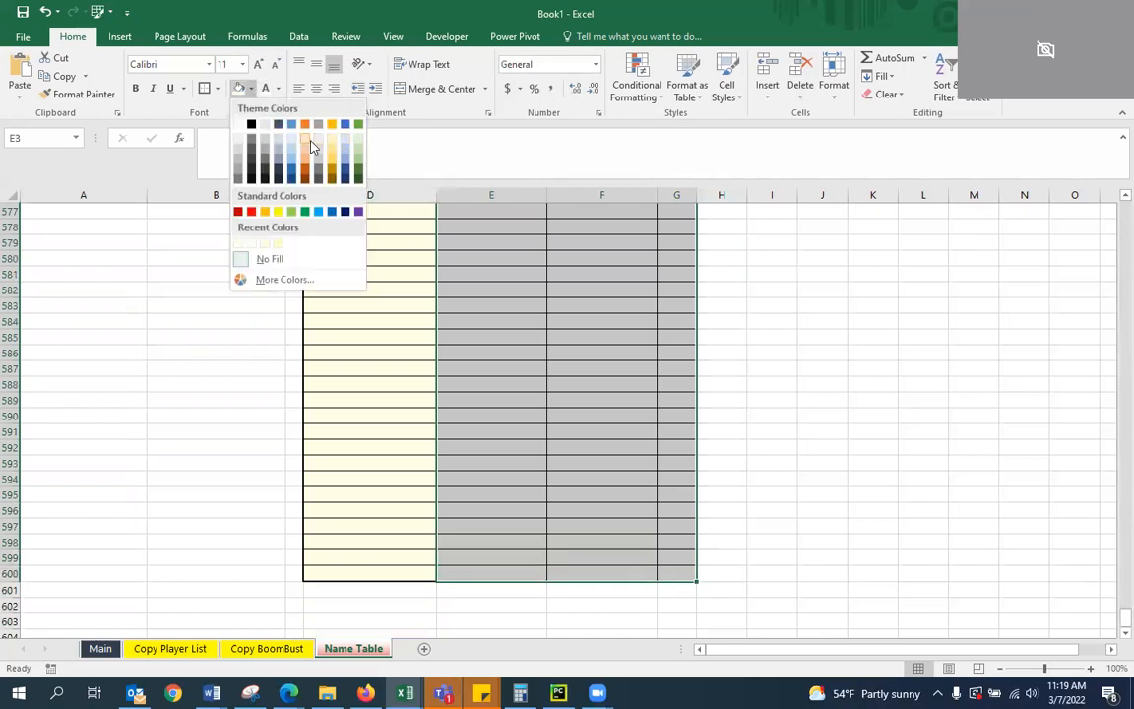
pyautogui.click(294, 141)
pyautogui.hotkey('ctrl', 'BackSpace')
pyautogui.moveTo(554, 370); pyautogui.dragTo(584, 347)
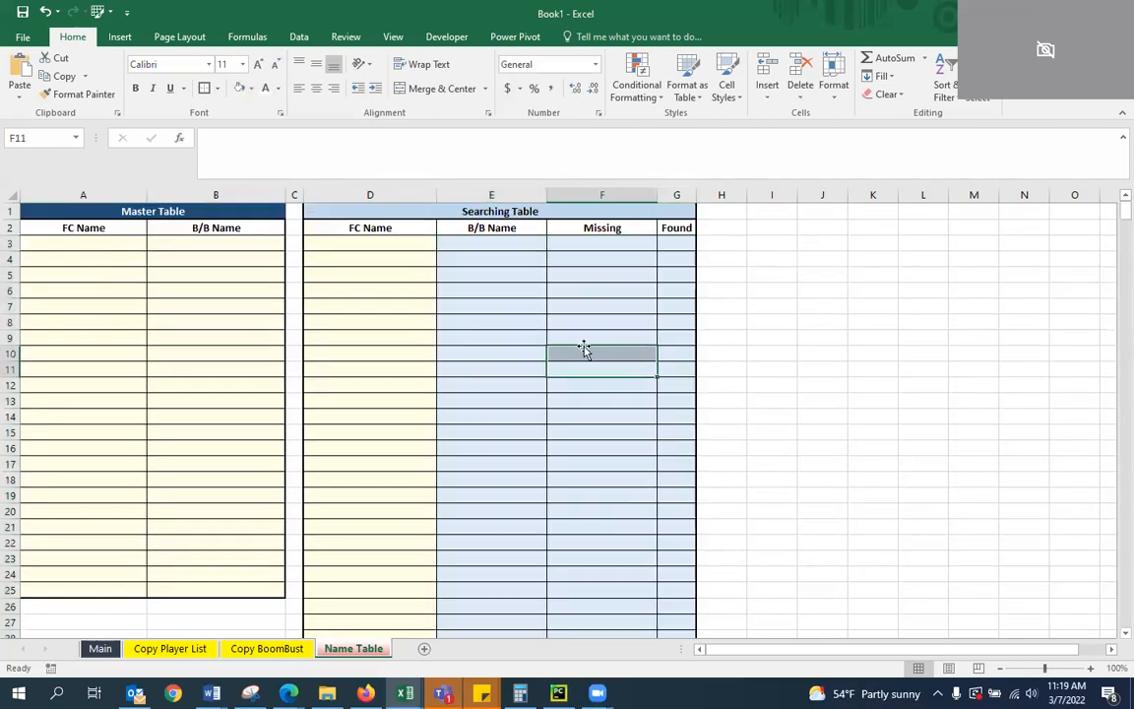
pyautogui.click(504, 240)
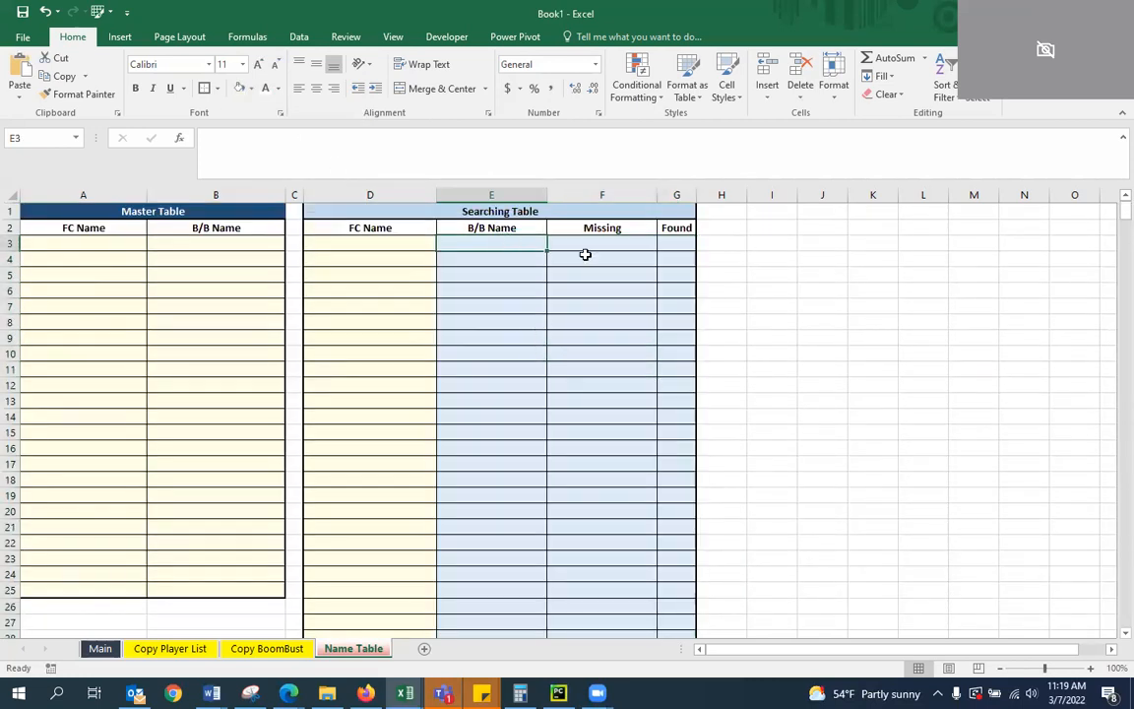
pyautogui.press('Right')
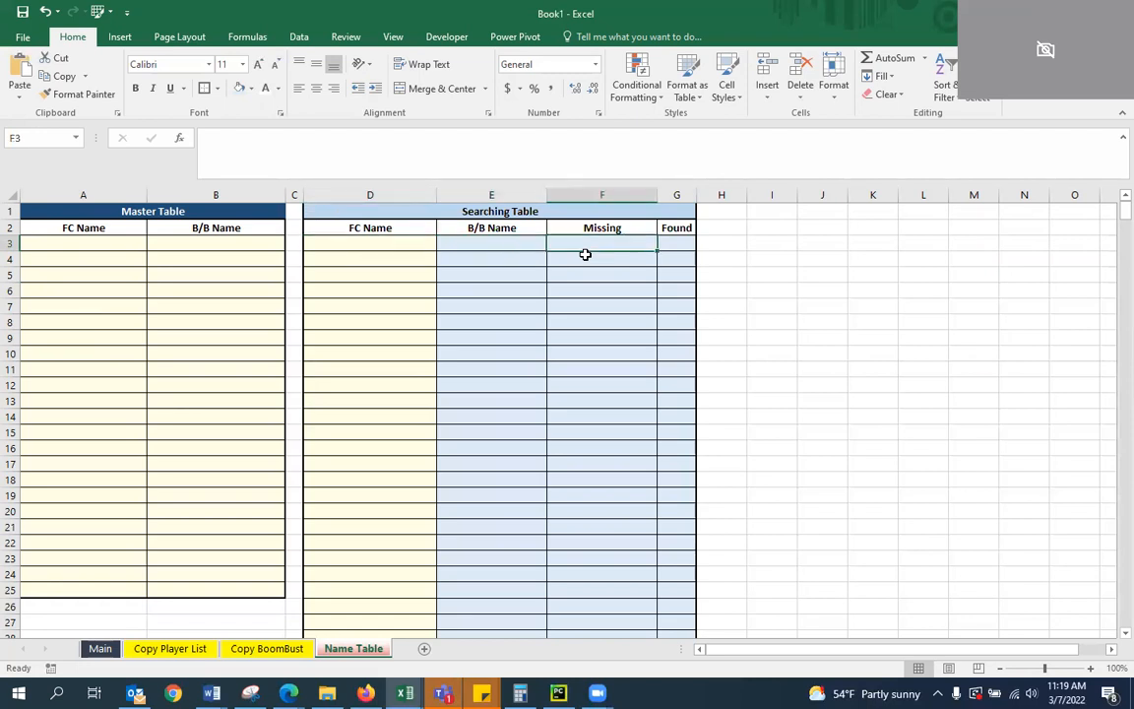
pyautogui.press('Left')
pyautogui.press('Down')
pyautogui.press('Down')
pyautogui.press('Down')
pyautogui.press('Down')
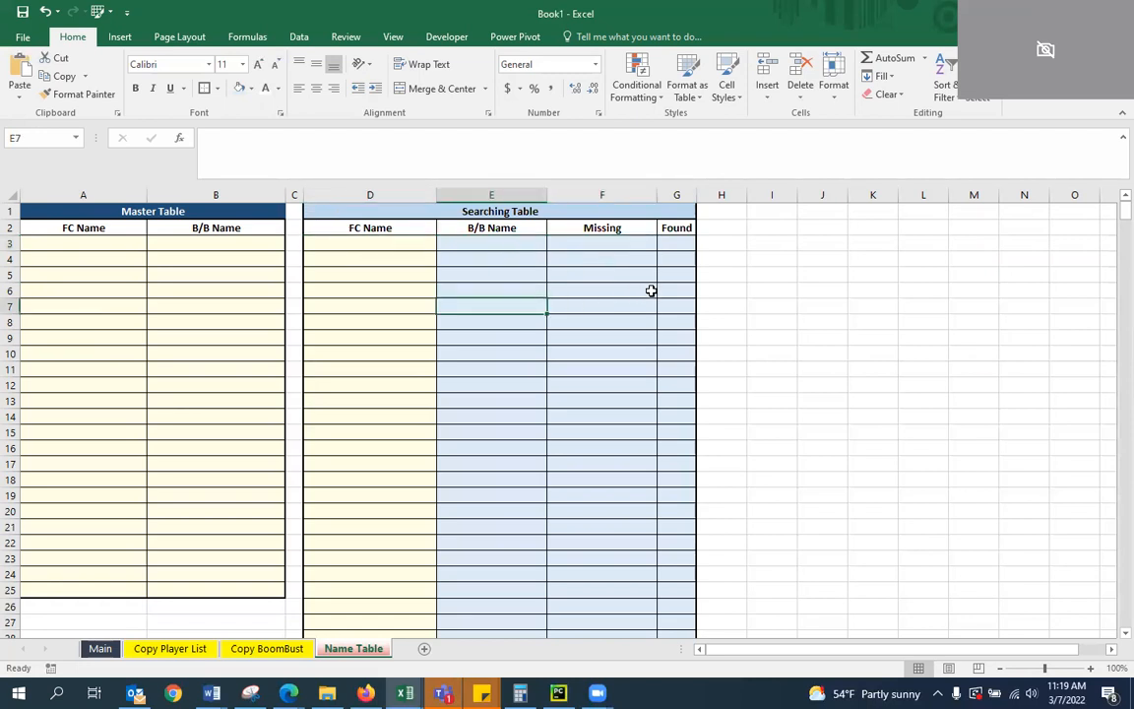
# Narrow column H to a thin spacer and widen column I for a third table
pyautogui.click(773, 278)
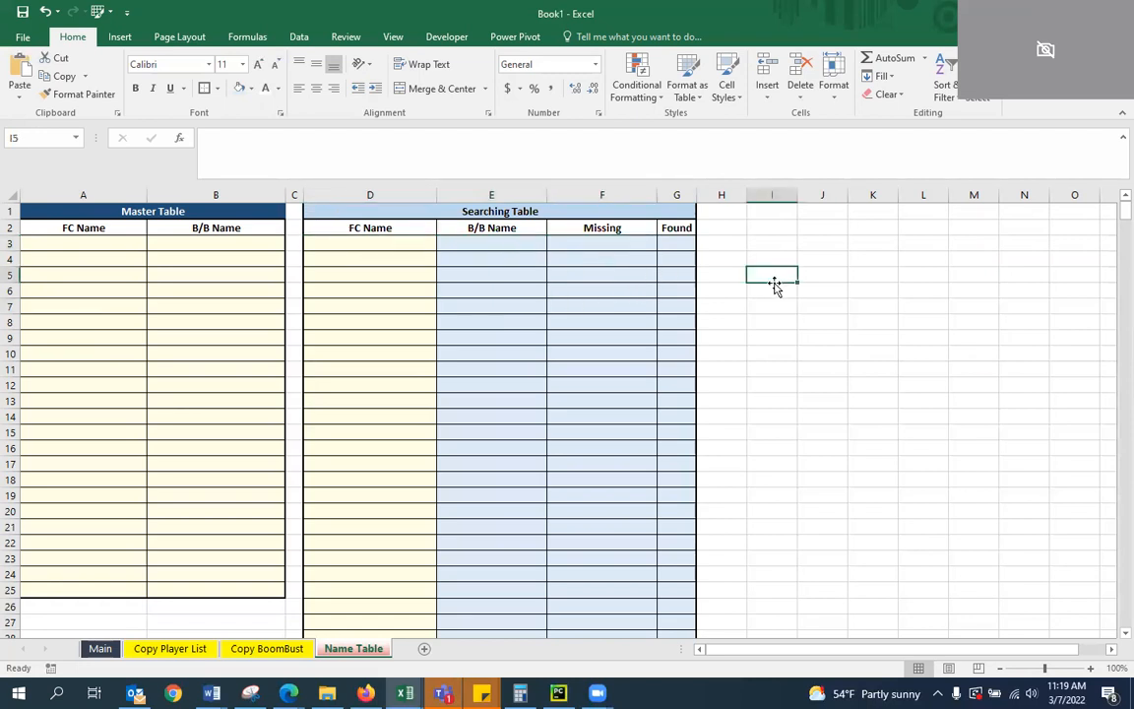
pyautogui.moveTo(747, 194); pyautogui.dragTo(864, 201)
pyautogui.click(750, 210)
pyautogui.moveTo(887, 199); pyautogui.dragTo(891, 200)
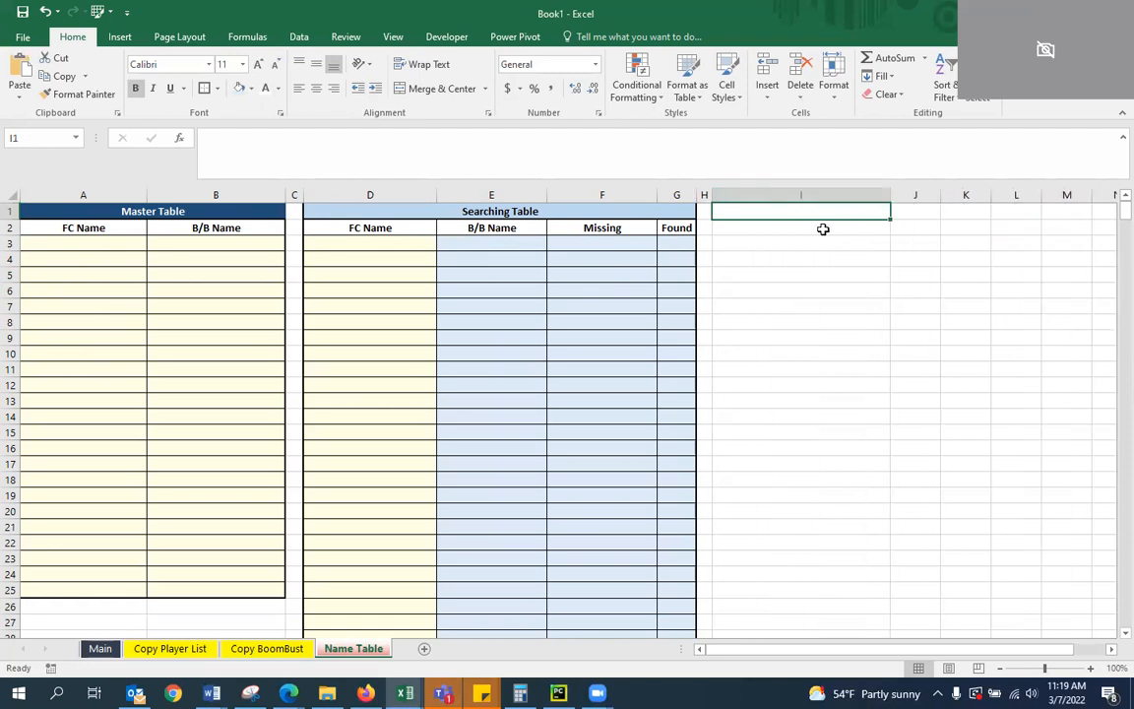
# Enter the title "FC Name Values" in cell I1
pyautogui.write('FC')
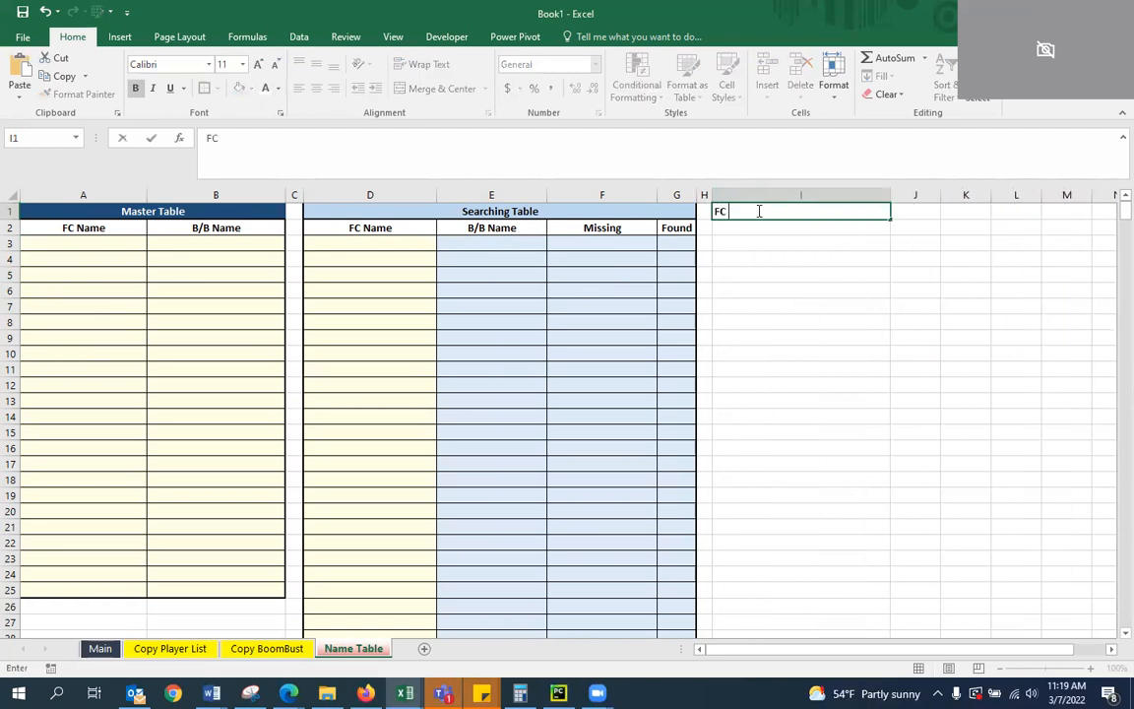
pyautogui.write(' Name VALUes')
pyautogui.hotkey('ctrl', 'Return')
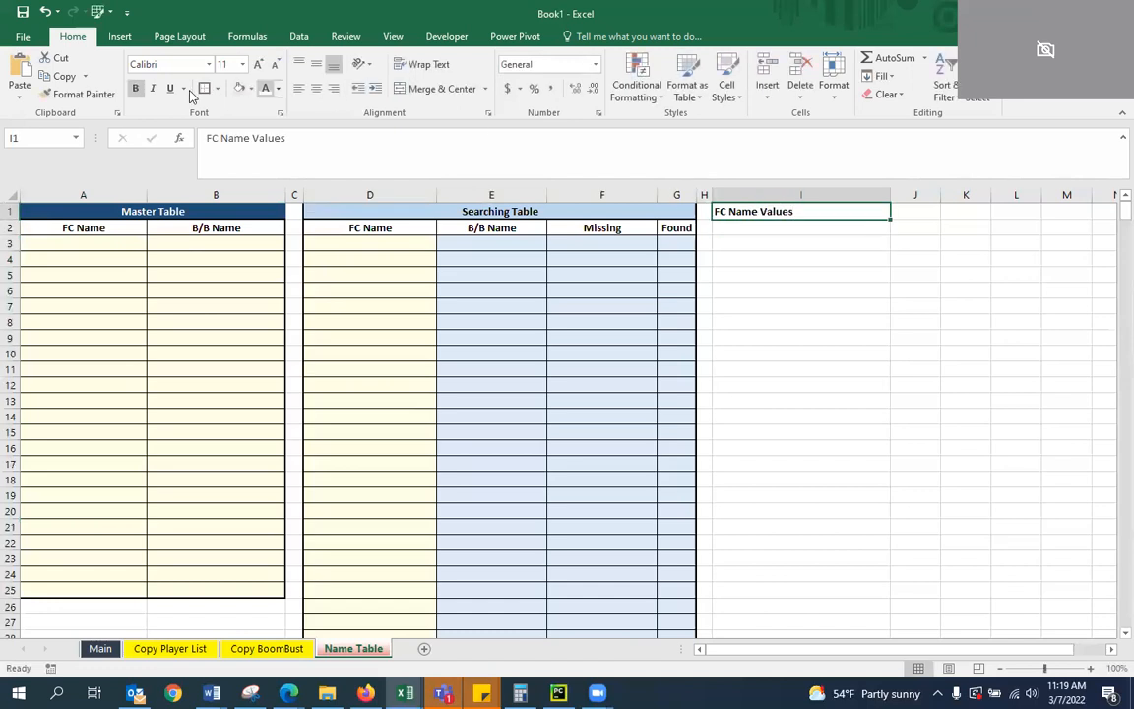
# Centre the FC Name Values title in I1 and put a thick outside border around it
pyautogui.click(316, 88)
pyautogui.click(779, 271)
pyautogui.click(799, 214)
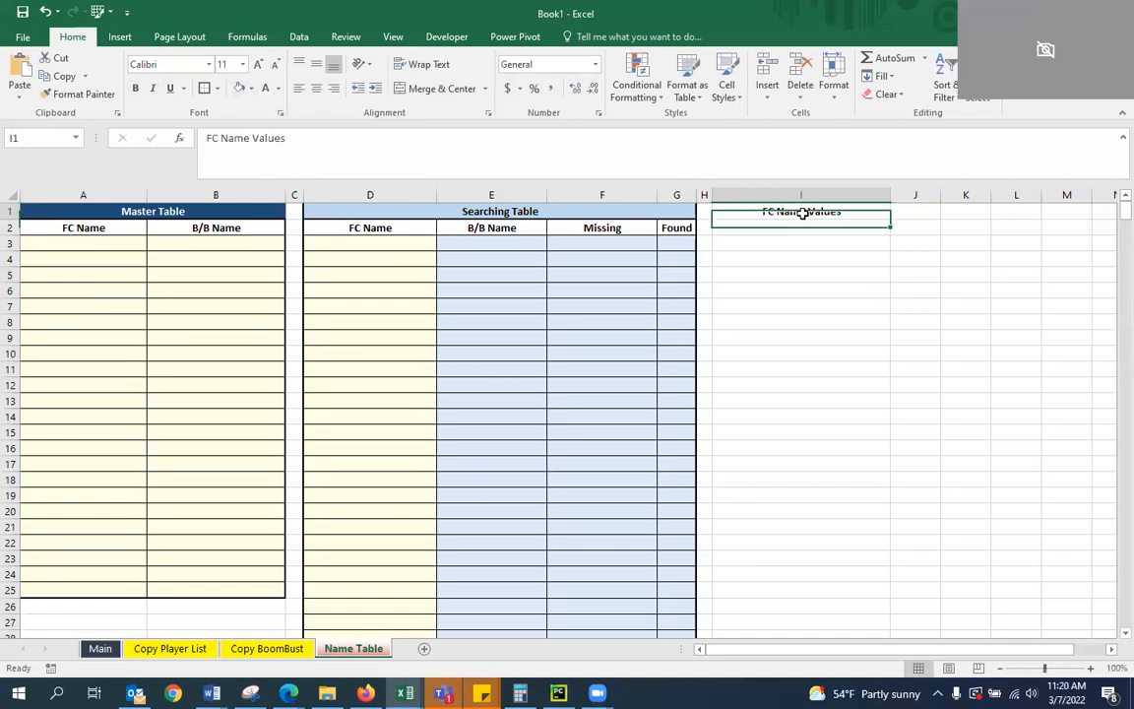
pyautogui.click(207, 89)
pyautogui.click(767, 274)
# Enter the column header "FC Names" in cell I2 and centre it
pyautogui.click(769, 230)
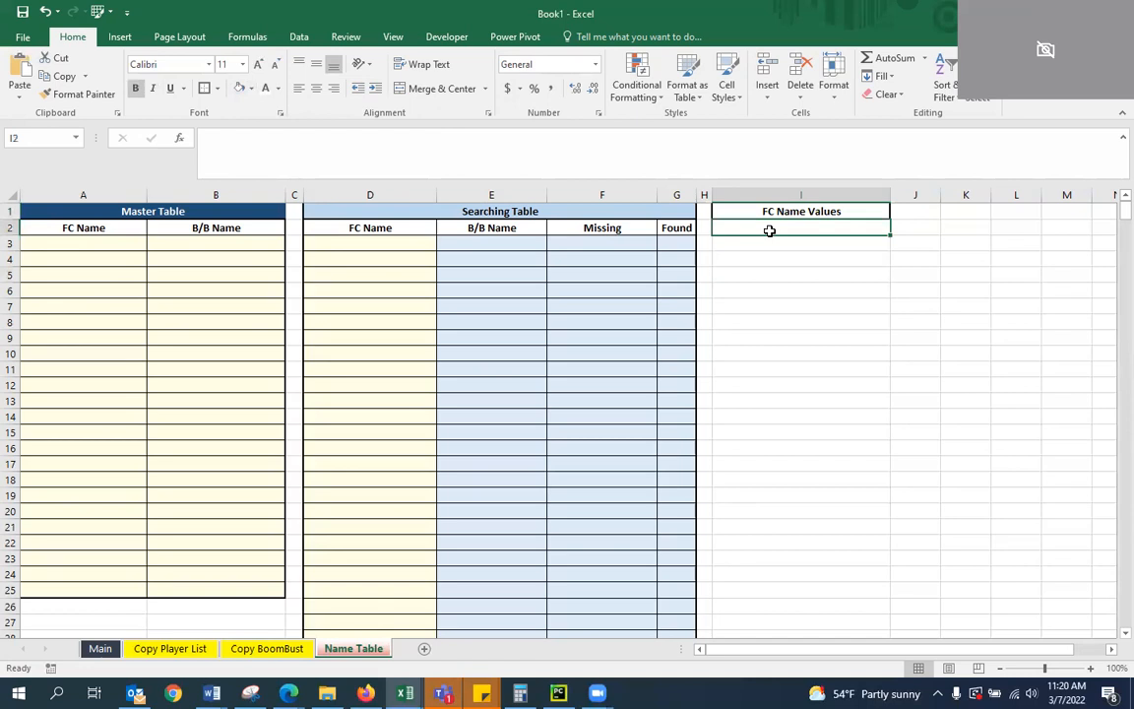
pyautogui.write('FC Names')
pyautogui.press('Return')
pyautogui.click(770, 230)
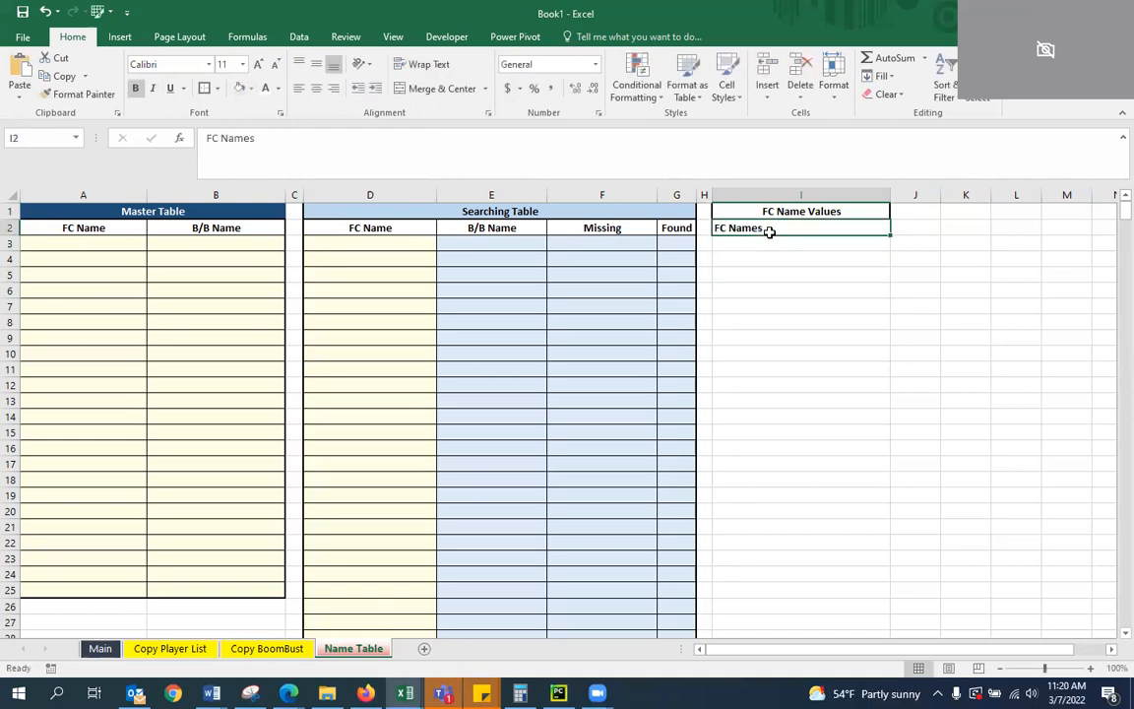
pyautogui.click(317, 92)
pyautogui.click(726, 306)
pyautogui.click(797, 246)
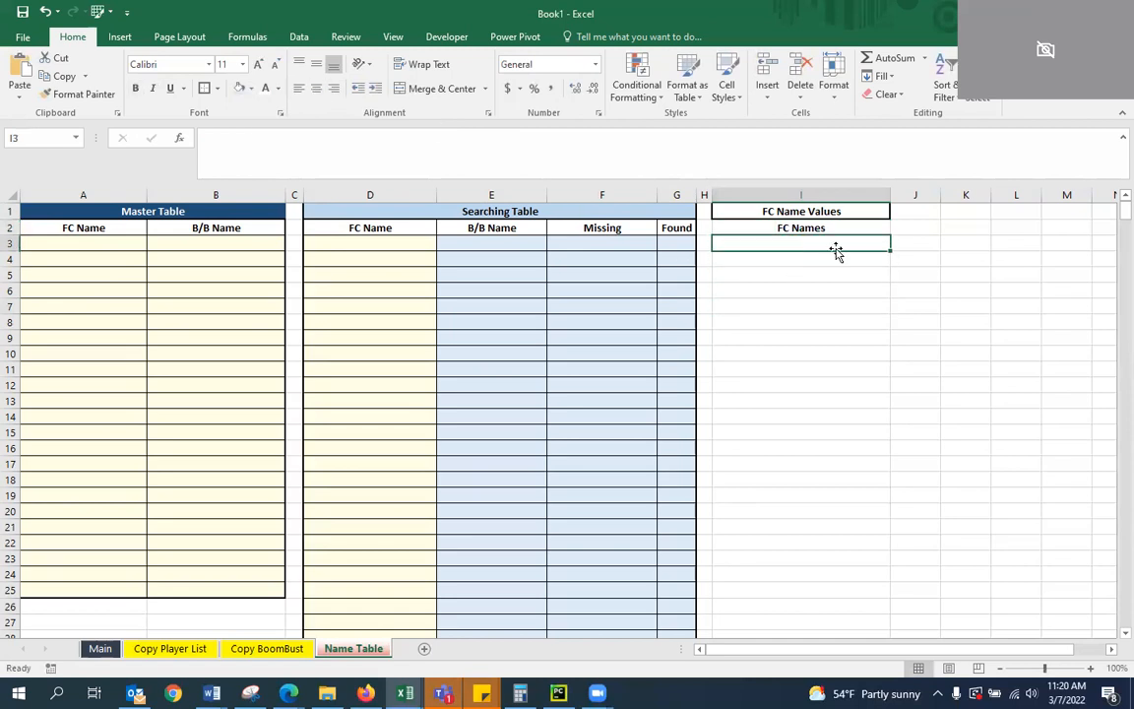
# Apply all borders and thick outside borders to the FC Names column from its header down to row 600 (I2:I600)
pyautogui.click(800, 227)
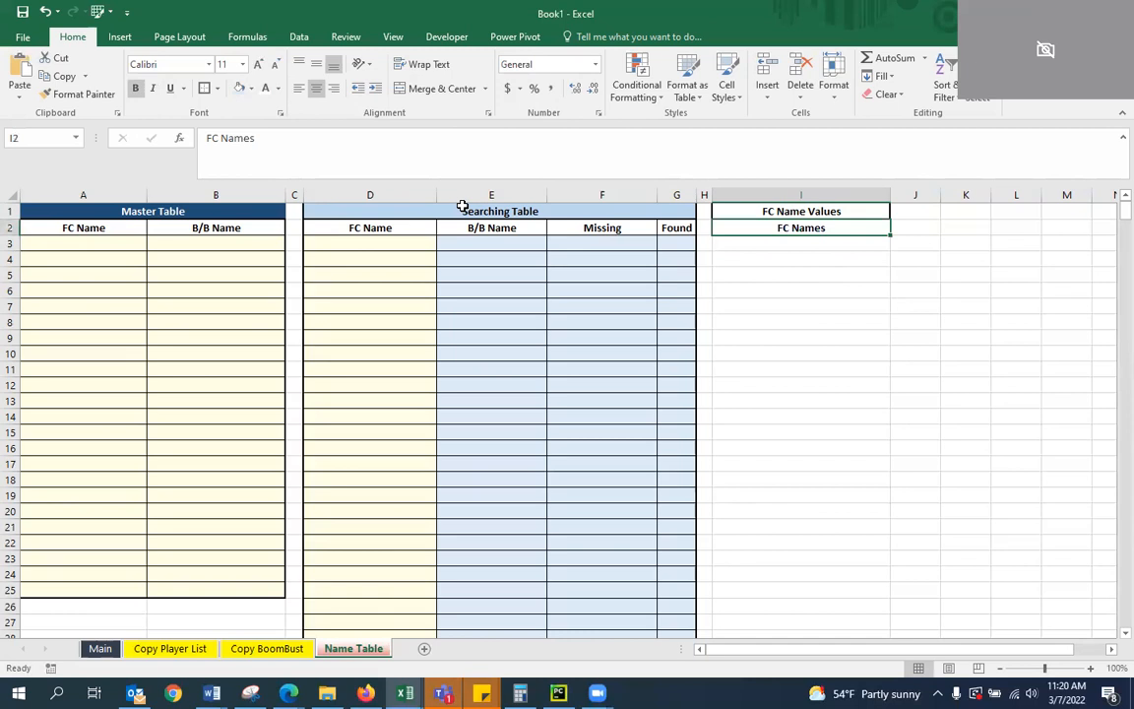
pyautogui.hotkey('shift', 'pagedown')
pyautogui.hotkey('shift', 'pagedown')
pyautogui.hotkey('shift', 'pagedown')
pyautogui.hotkey('shift', 'pagedown')
pyautogui.hotkey('shift', 'pagedown')
pyautogui.hotkey('shift', 'pagedown')
pyautogui.hotkey('shift', 'pagedown')
pyautogui.hotkey('shift', 'pagedown')
pyautogui.hotkey('shift', 'pagedown')
pyautogui.hotkey('shift', 'pagedown')
pyautogui.hotkey('shift', 'pagedown')
pyautogui.hotkey('shift', 'pagedown')
pyautogui.hotkey('shift', 'pagedown')
pyautogui.hotkey('shift', 'pagedown')
pyautogui.hotkey('shift', 'pagedown')
pyautogui.hotkey('shift', 'pagedown')
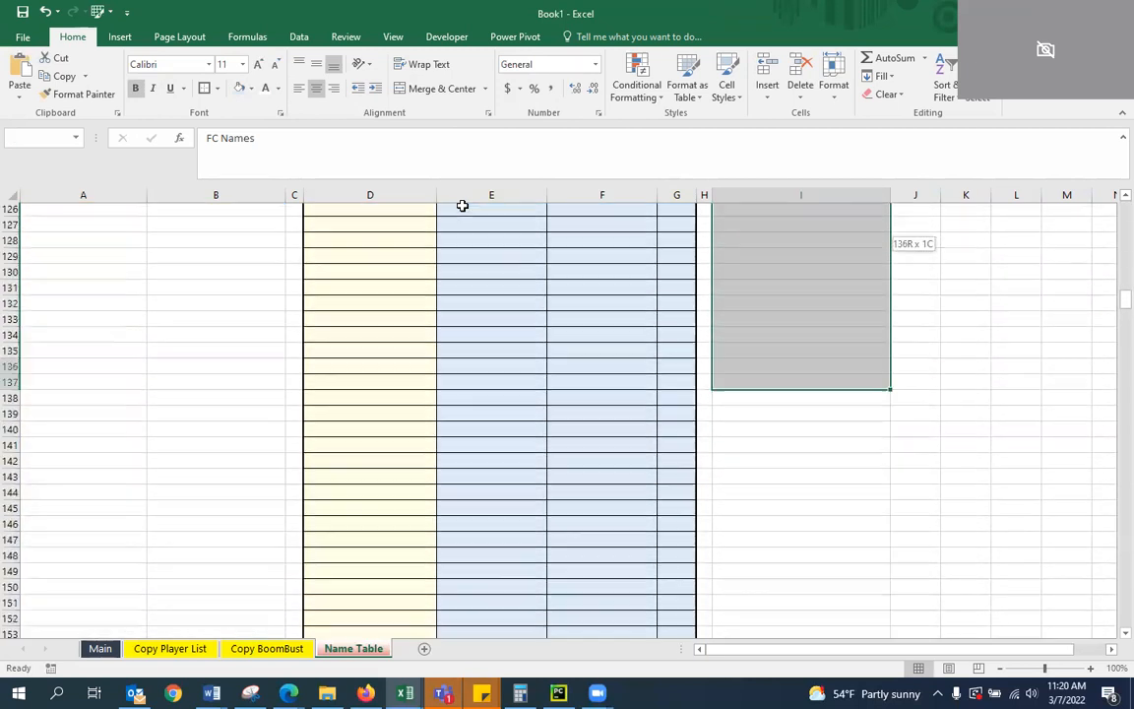
pyautogui.hotkey('shift', 'pagedown')
pyautogui.hotkey('shift', 'pagedown')
pyautogui.hotkey('shift', 'pagedown')
pyautogui.hotkey('shift', 'pagedown')
pyautogui.hotkey('shift', 'pagedown')
pyautogui.hotkey('shift', 'pagedown')
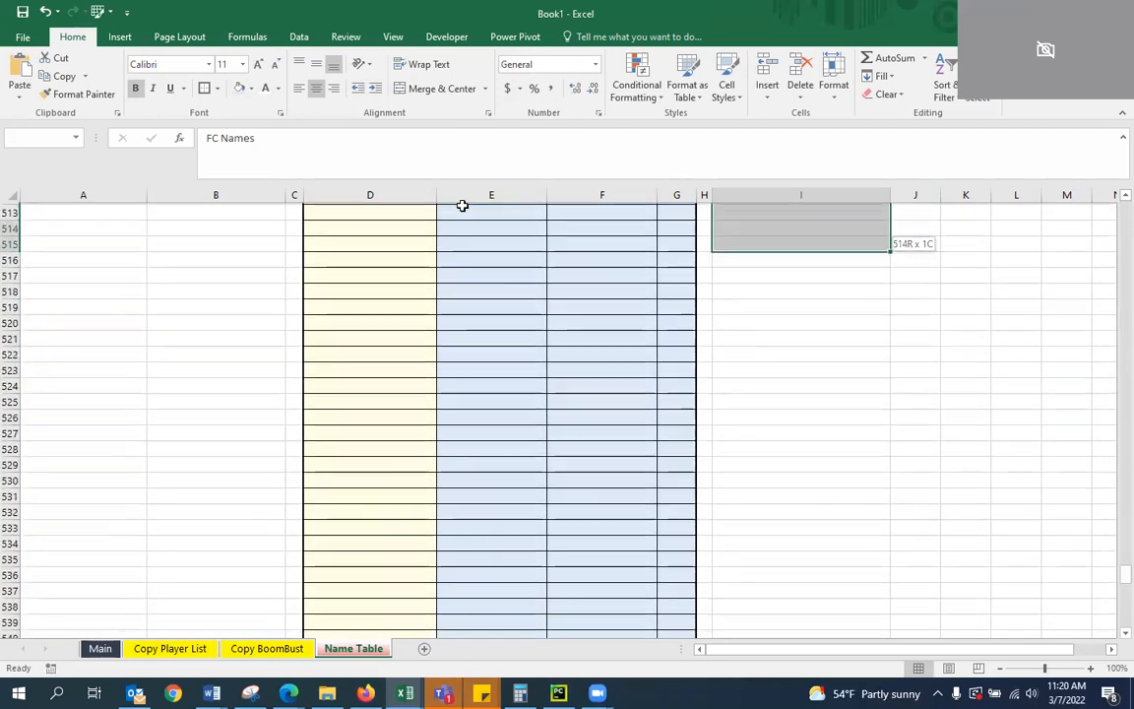
pyautogui.hotkey('shift', 'Down')
pyautogui.hotkey('shift', 'Down')
pyautogui.hotkey('shift', 'Down')
pyautogui.hotkey('shift', 'Down')
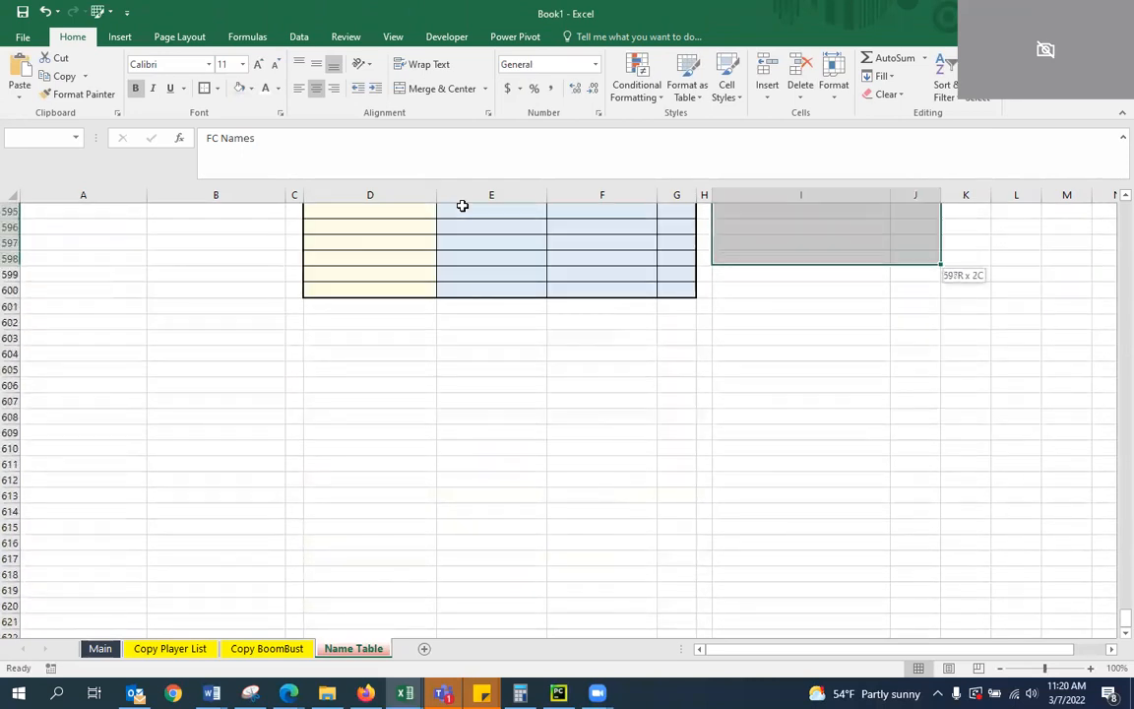
pyautogui.click(216, 88)
pyautogui.click(227, 222)
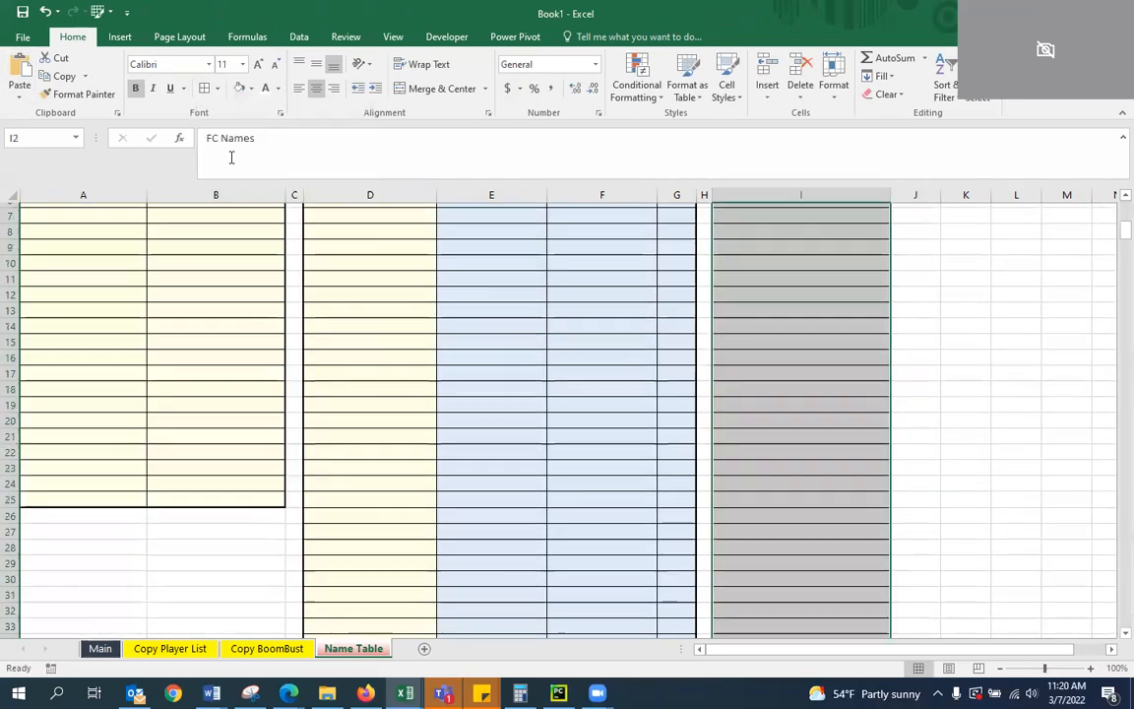
pyautogui.click(217, 88)
pyautogui.click(231, 260)
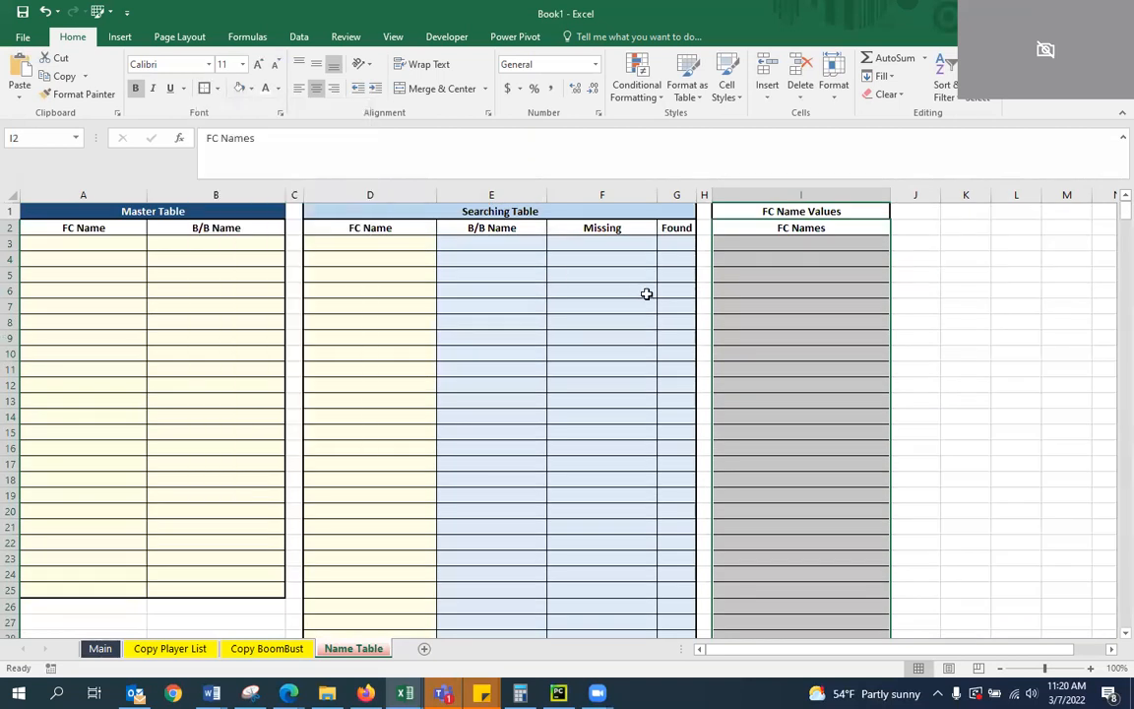
pyautogui.click(718, 280)
# Fill the FC Name Values title cell I1 with medium blue
pyautogui.click(801, 214)
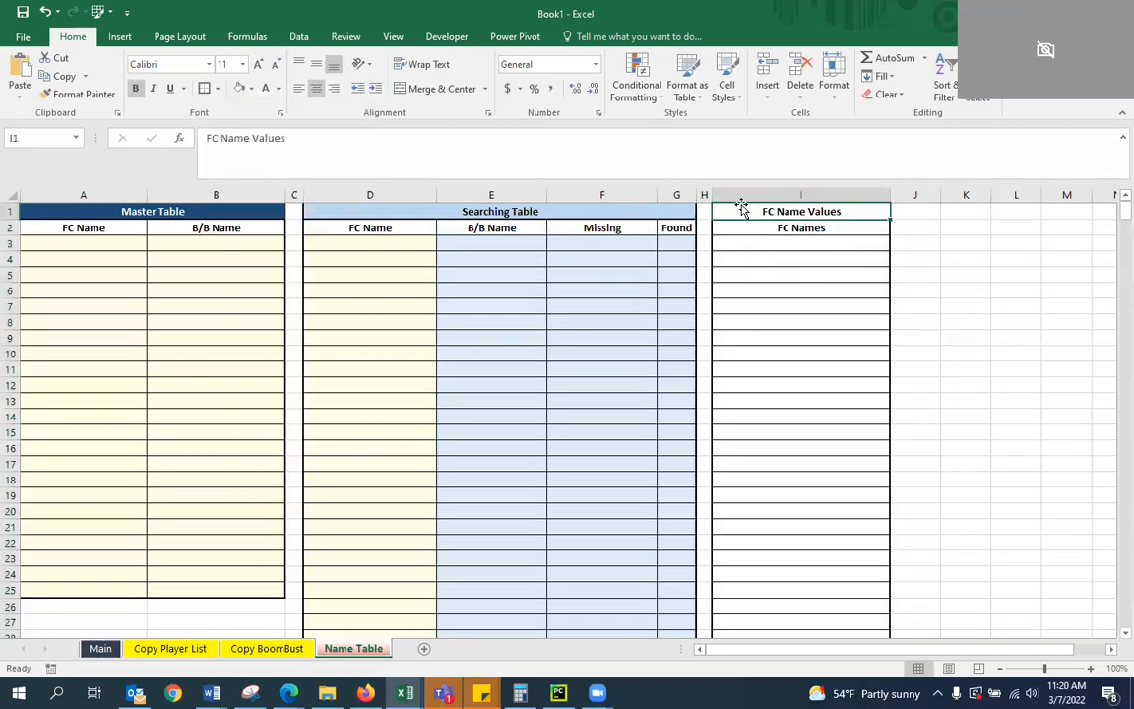
pyautogui.click(253, 89)
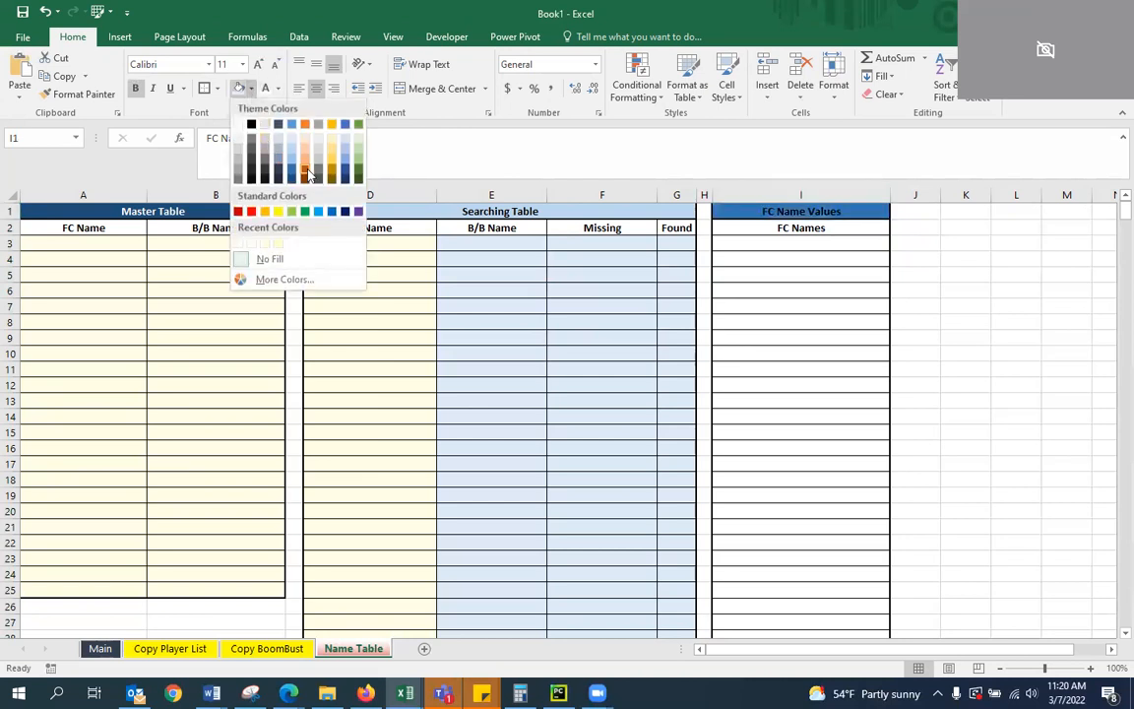
pyautogui.click(298, 159)
pyautogui.click(741, 230)
# Fill the FC Names data cells I3:I600 with light blue
pyautogui.moveTo(818, 243); pyautogui.dragTo(797, 600)
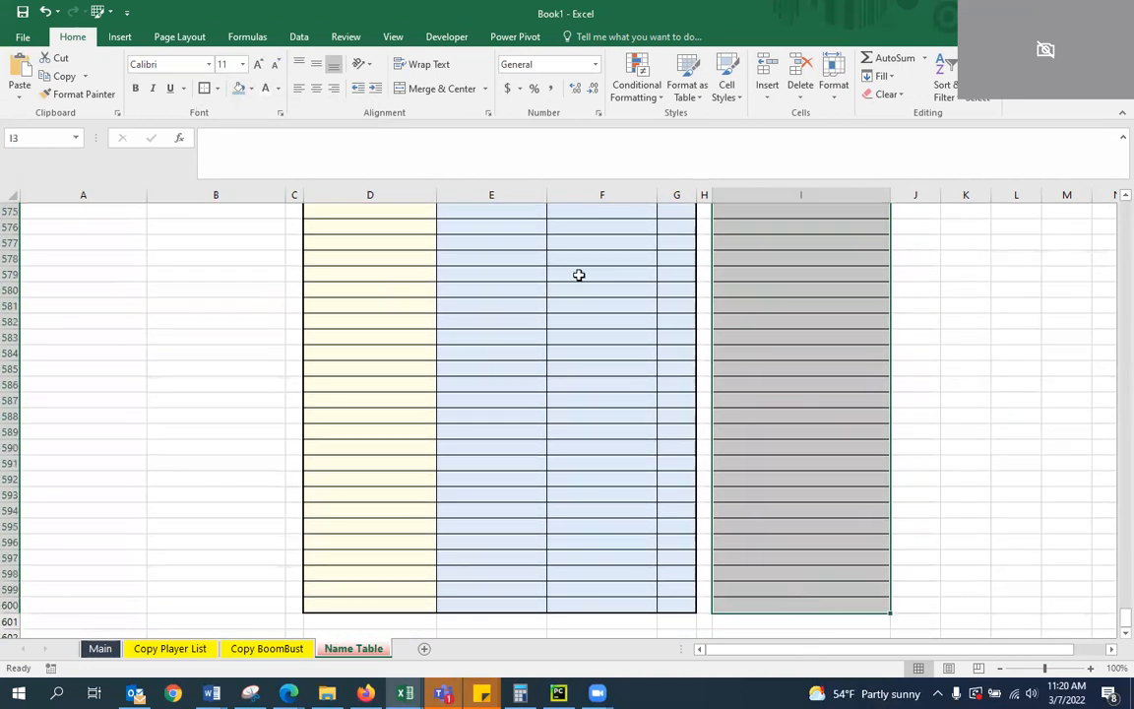
pyautogui.click(249, 89)
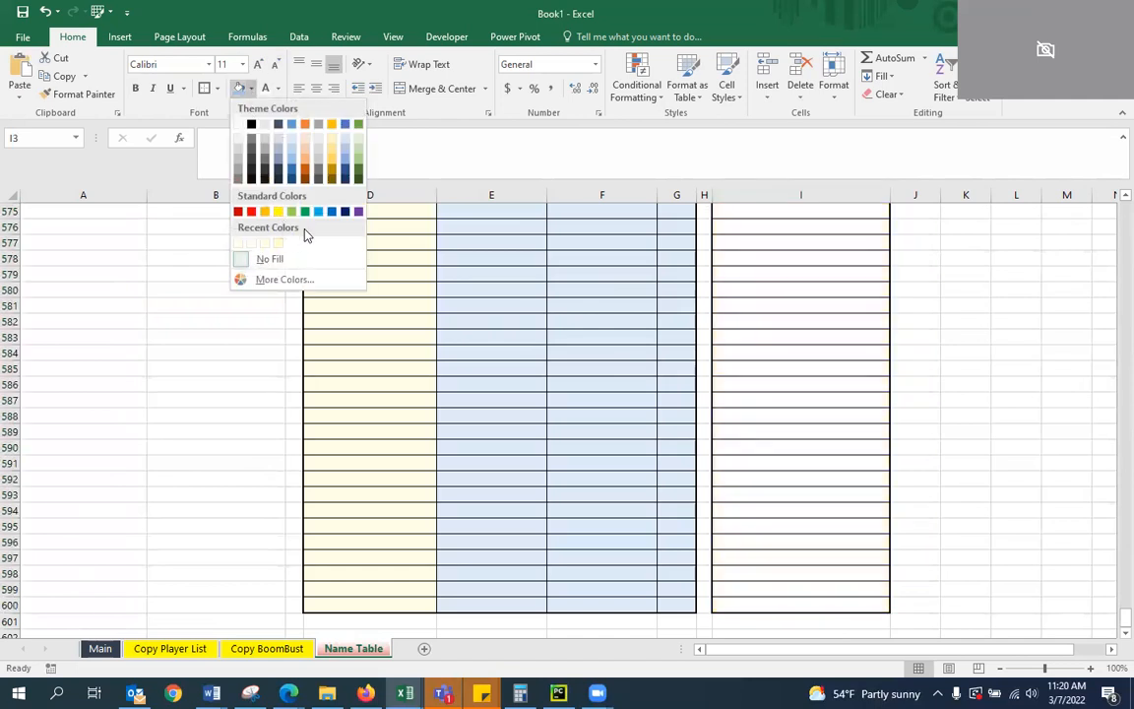
pyautogui.click(296, 147)
pyautogui.hotkey('ctrl', 'BackSpace')
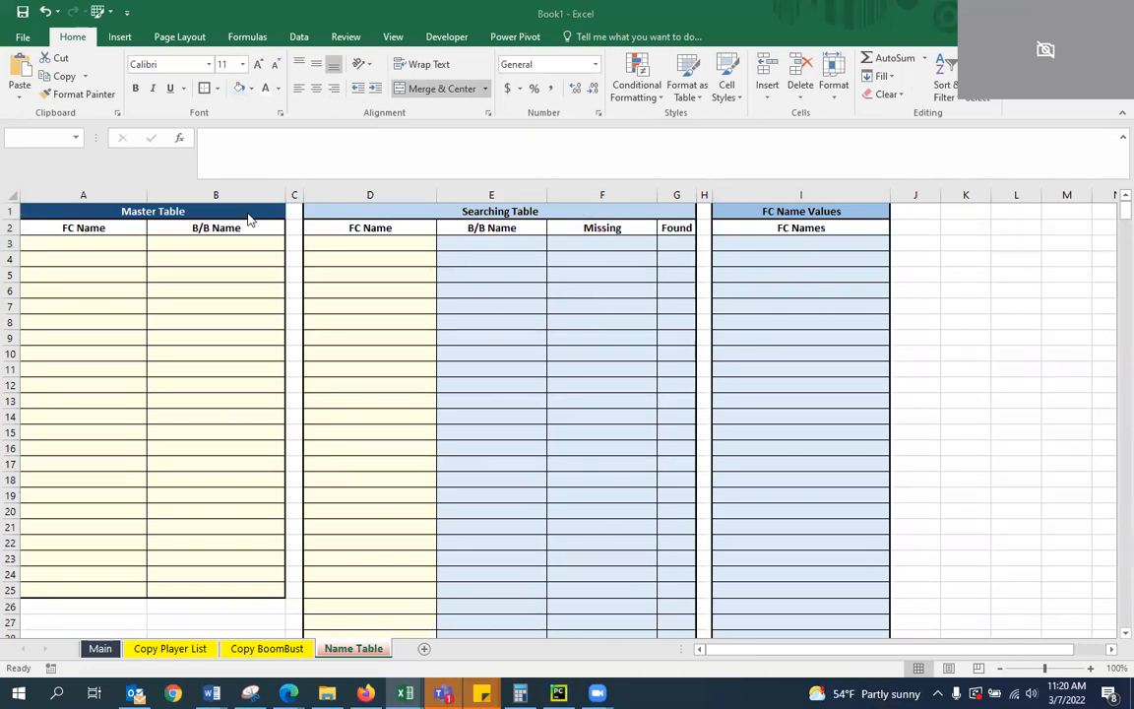
# Link cell I3 to the first player name with the formula ='Copy Player List'!A3
pyautogui.click(777, 245)
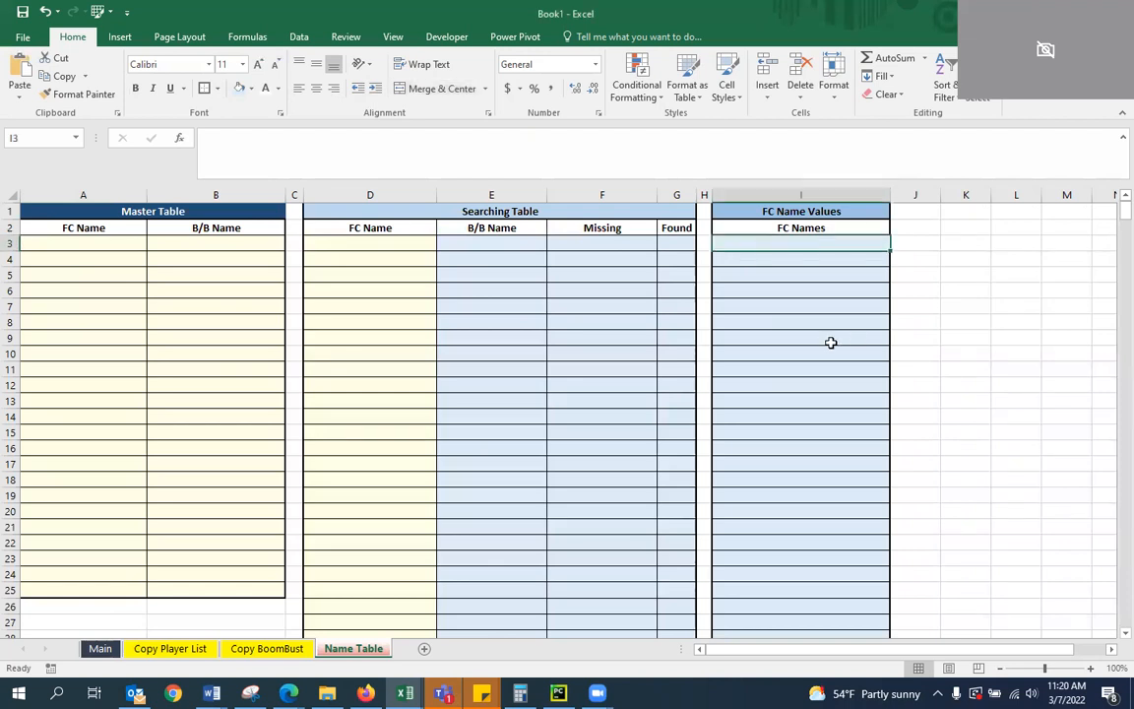
pyautogui.write('=')
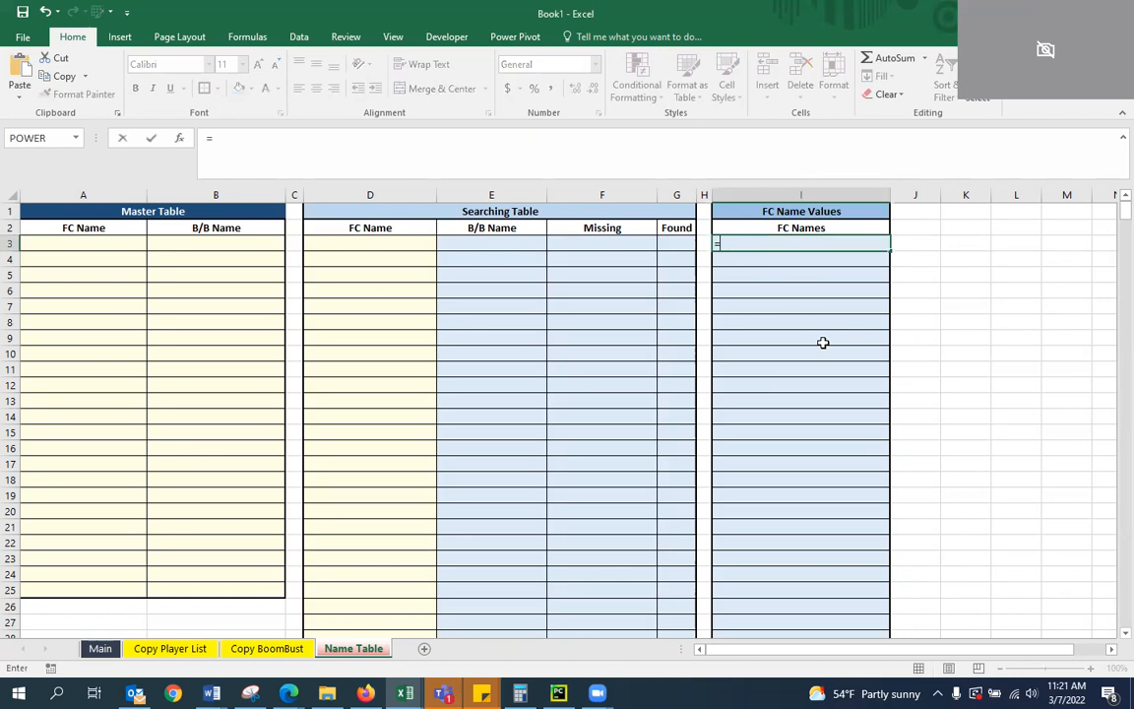
pyautogui.click(169, 648)
pyautogui.click(80, 245)
pyautogui.press('Return')
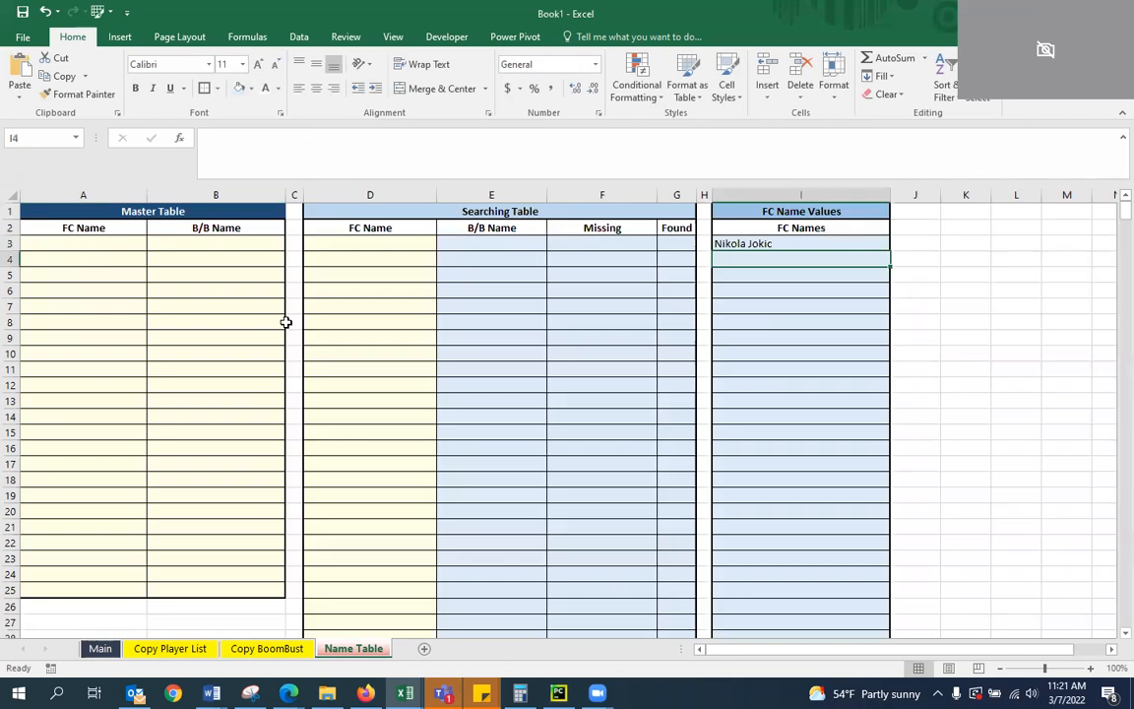
# Copy the player name link formula from I3 down the FC Names column through I600
pyautogui.click(792, 245)
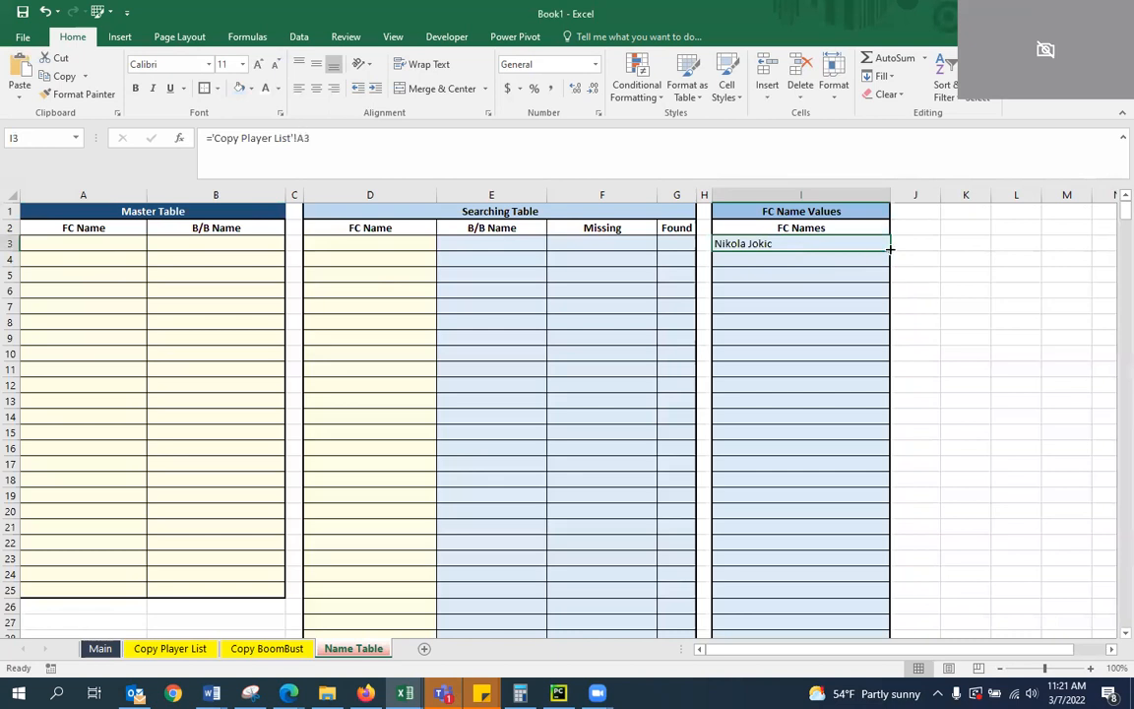
pyautogui.hotkey('ctrl', 'c')
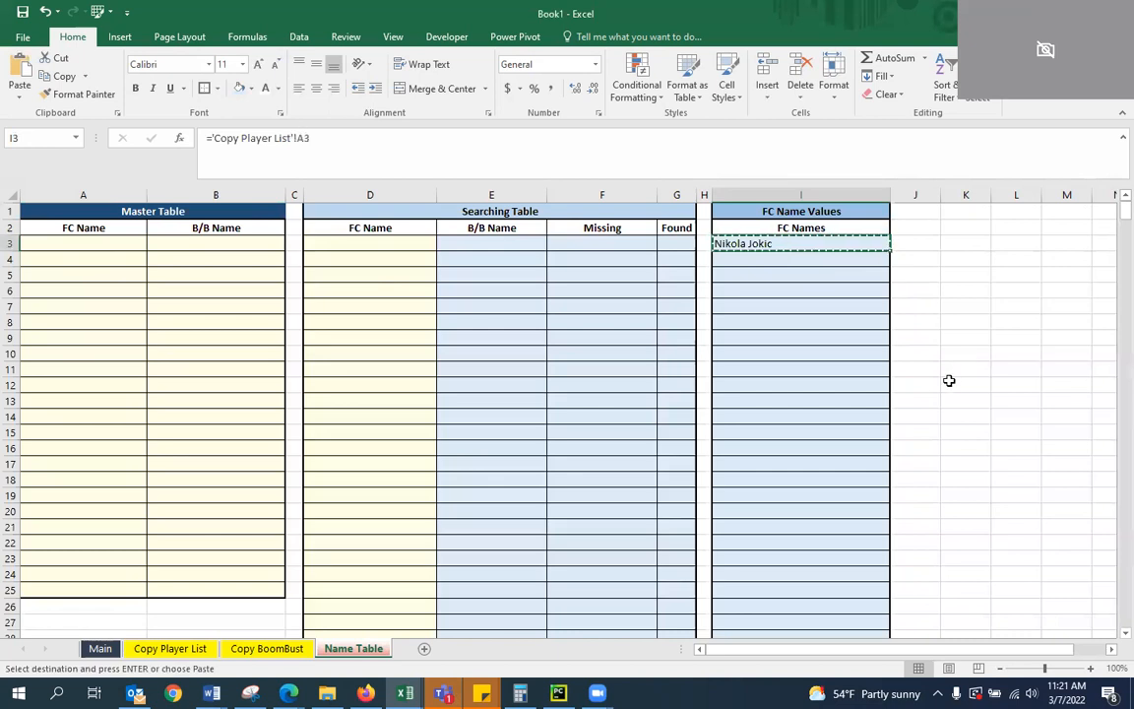
pyautogui.hotkey('shift', 'pagedown')
pyautogui.hotkey('shift', 'pagedown')
pyautogui.hotkey('shift', 'pagedown')
pyautogui.hotkey('shift', 'pagedown')
pyautogui.hotkey('shift', 'pagedown')
pyautogui.hotkey('shift', 'pagedown')
pyautogui.hotkey('shift', 'pagedown')
pyautogui.hotkey('shift', 'pagedown')
pyautogui.hotkey('shift', 'pagedown')
pyautogui.hotkey('shift', 'pagedown')
pyautogui.hotkey('shift', 'pagedown')
pyautogui.hotkey('shift', 'pagedown')
pyautogui.hotkey('shift', 'pagedown')
pyautogui.hotkey('shift', 'pagedown')
pyautogui.hotkey('shift', 'pagedown')
pyautogui.hotkey('shift', 'pagedown')
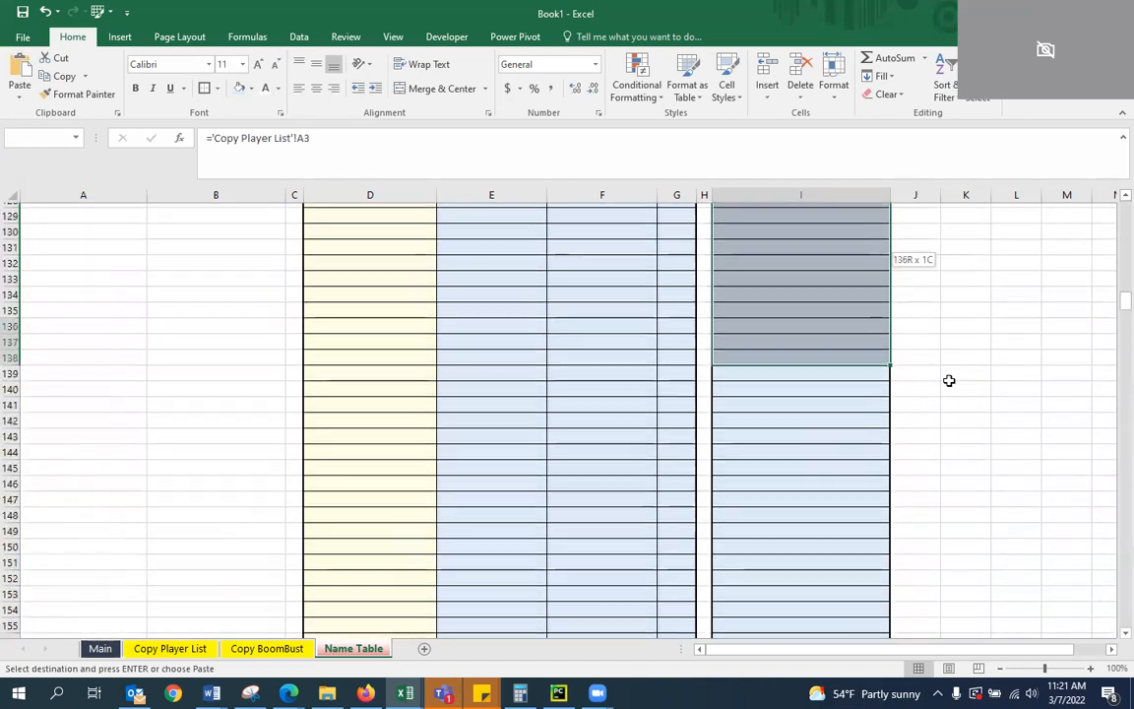
pyautogui.hotkey('shift', 'pagedown')
pyautogui.hotkey('shift', 'pagedown')
pyautogui.hotkey('shift', 'pagedown')
pyautogui.hotkey('shift', 'pagedown')
pyautogui.hotkey('shift', 'pagedown')
pyautogui.hotkey('shift', 'pagedown')
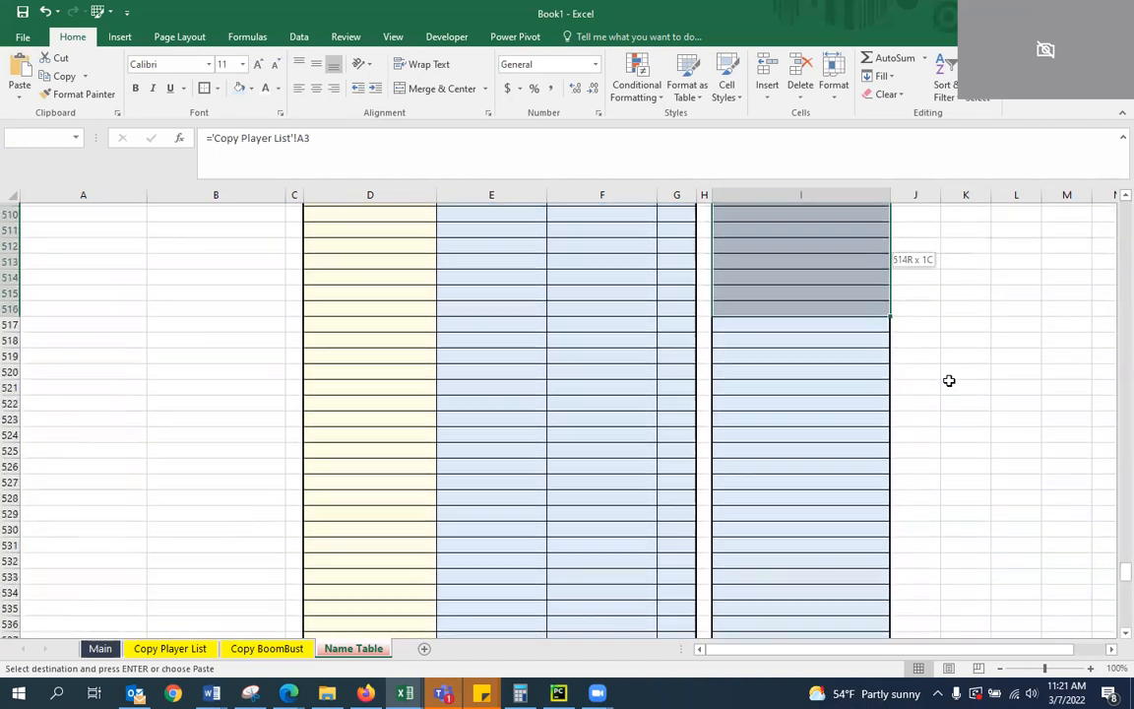
pyautogui.hotkey('shift', 'Down')
pyautogui.hotkey('shift', 'Down')
pyautogui.hotkey('shift', 'Down')
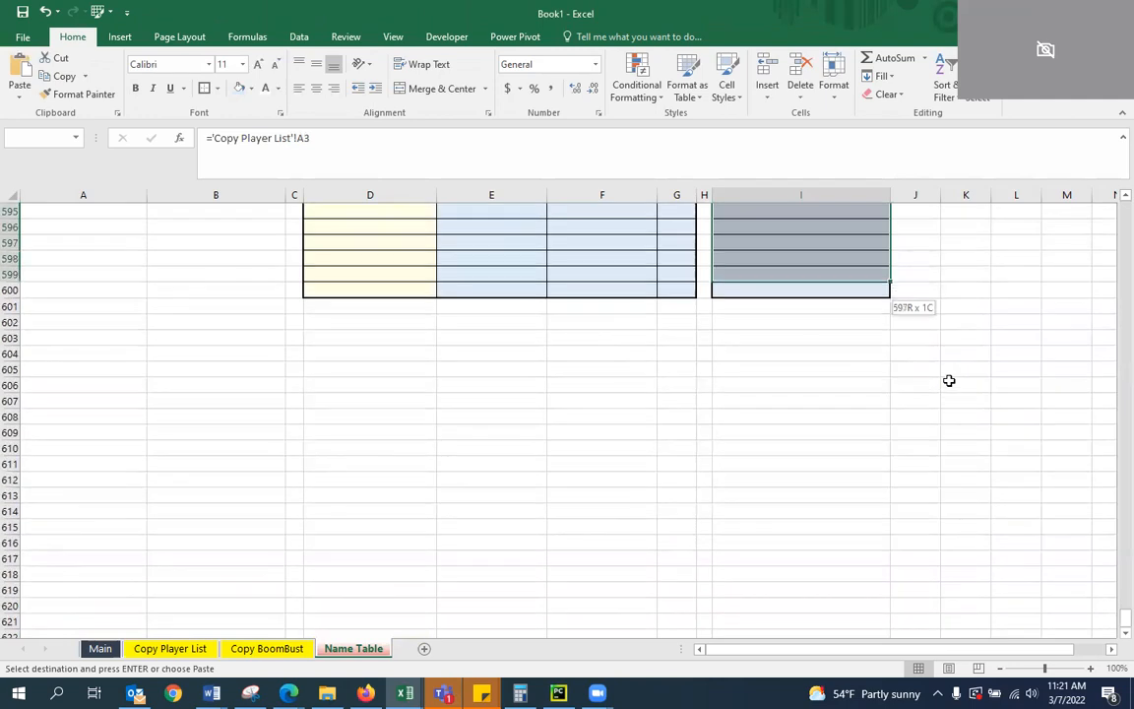
pyautogui.hotkey('ctrl', 'v')
pyautogui.press('Right')
pyautogui.press('Escape')
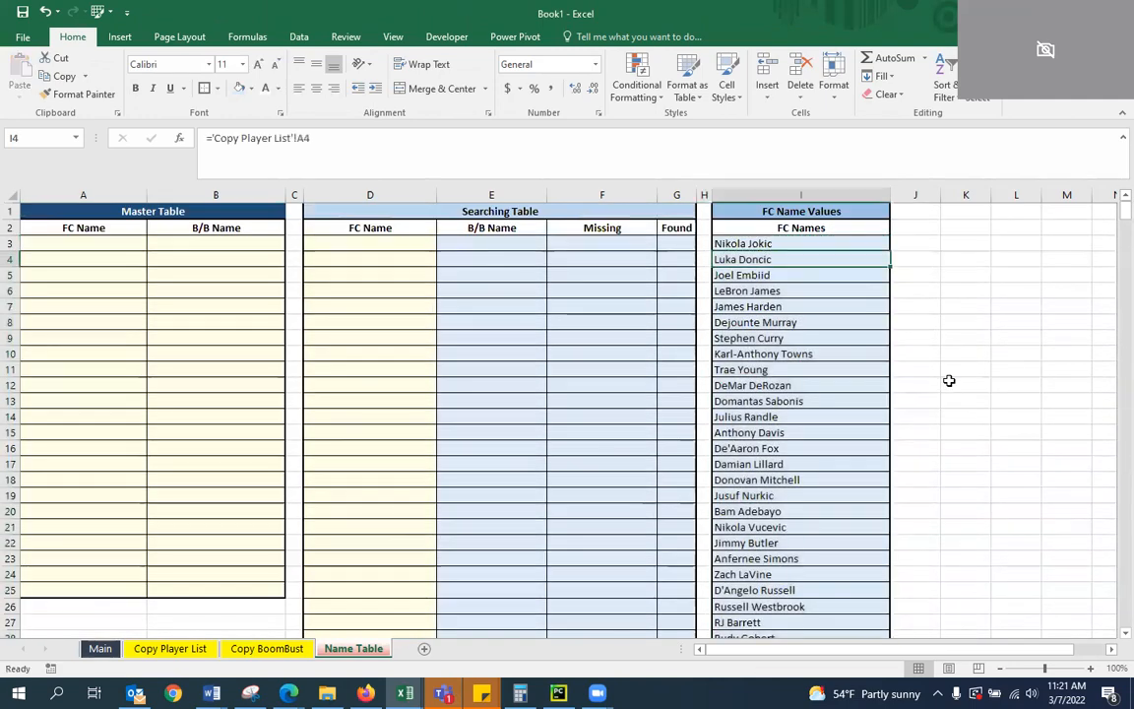
pyautogui.click(763, 243)
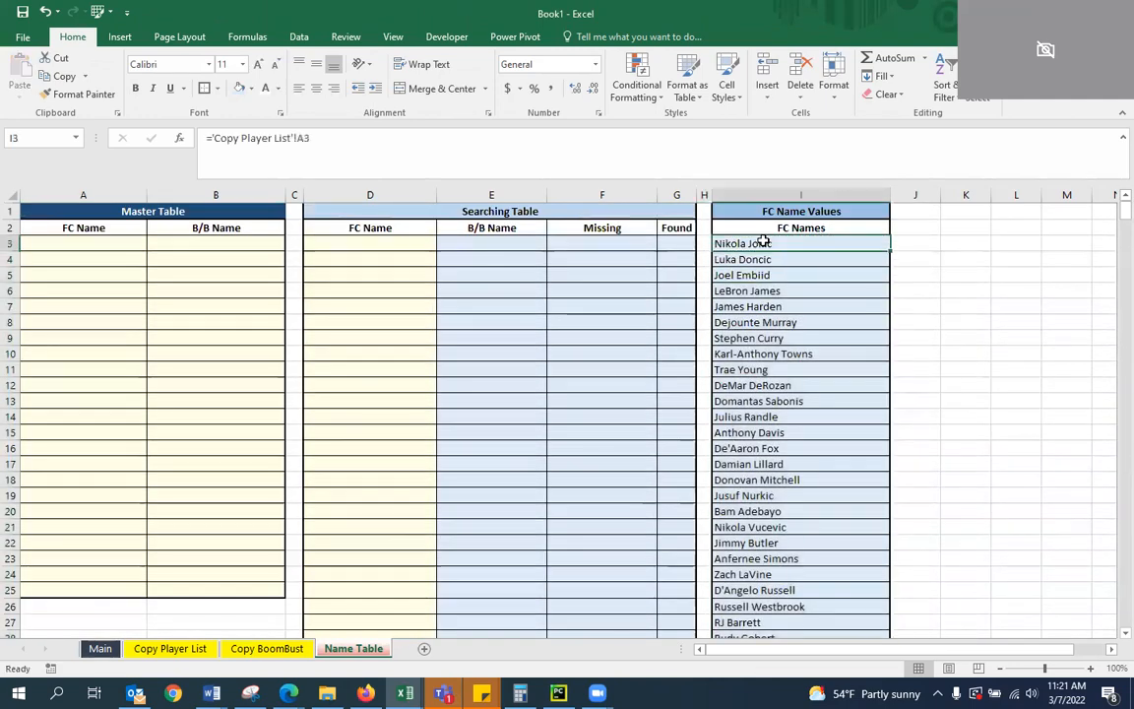
pyautogui.press('Down')
pyautogui.press('Down')
pyautogui.press('Down')
pyautogui.press('Down')
pyautogui.press('Down')
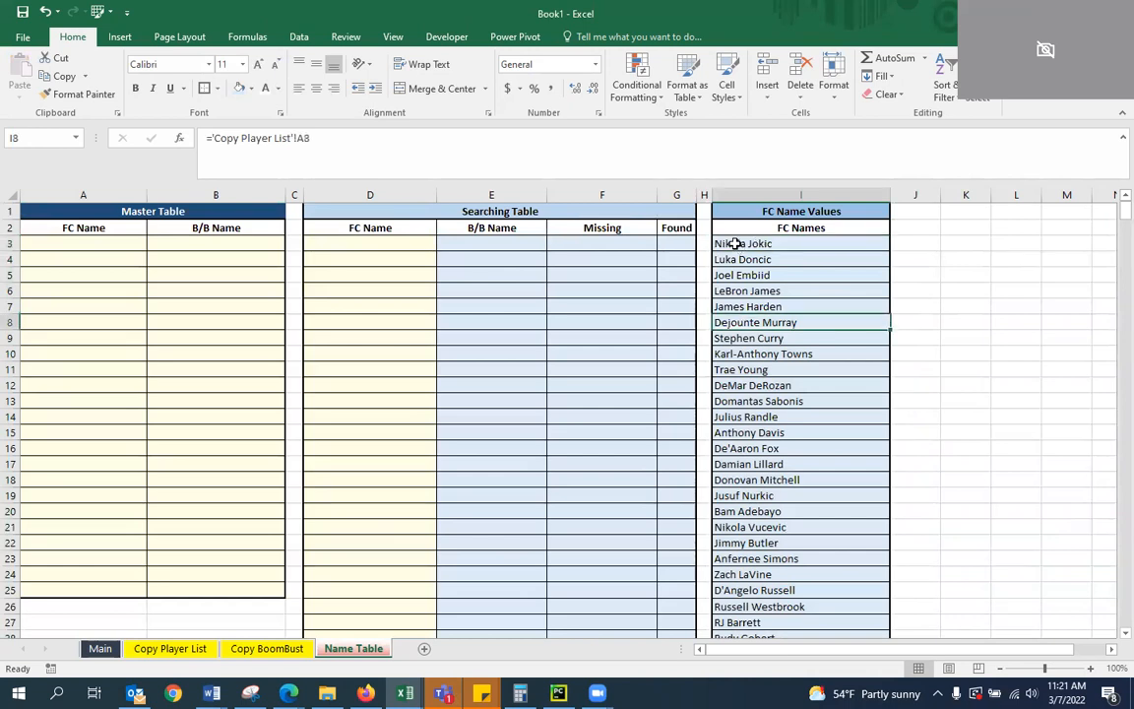
# Increase the indent of the FC Names cells I3:I600 by one level
pyautogui.click(733, 243)
pyautogui.hotkey('ctrl', 'shift', 'Down')
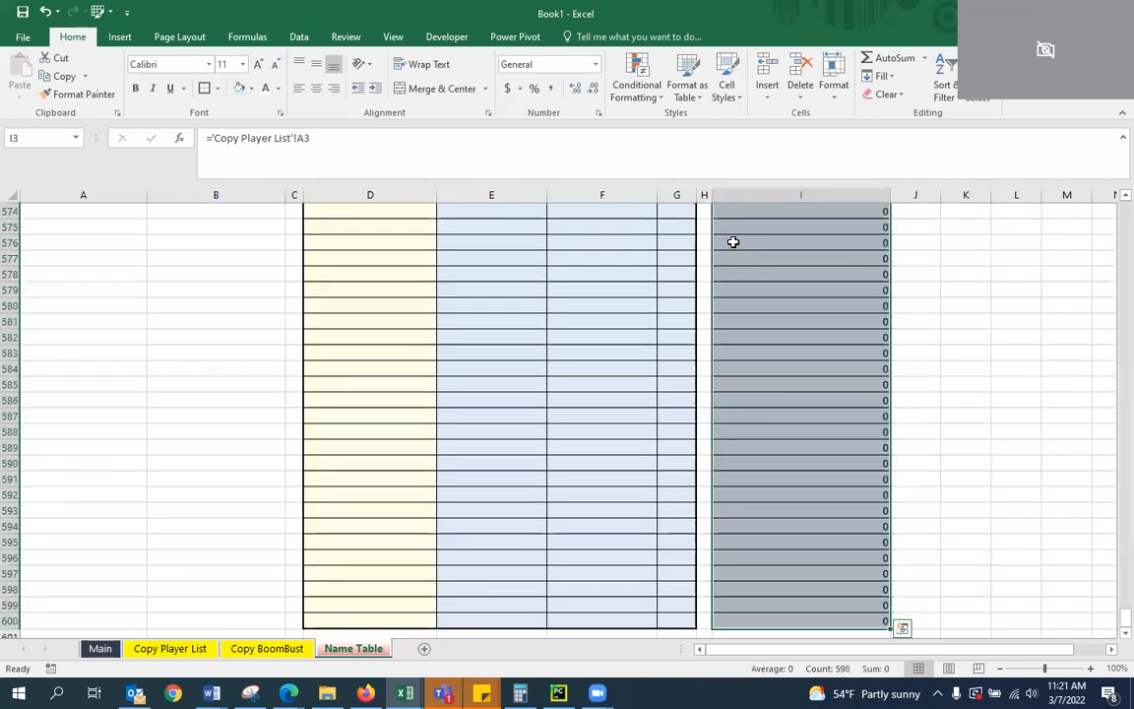
pyautogui.hotkey('ctrl', 'BackSpace')
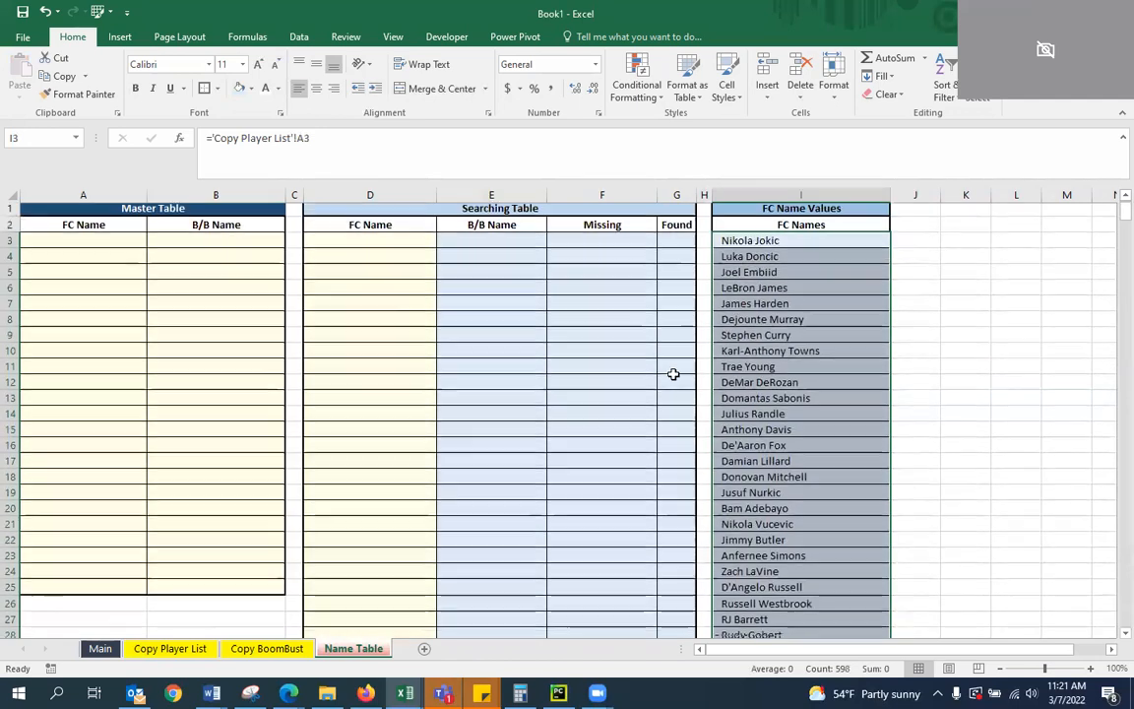
pyautogui.press('Left')
pyautogui.press('Right')
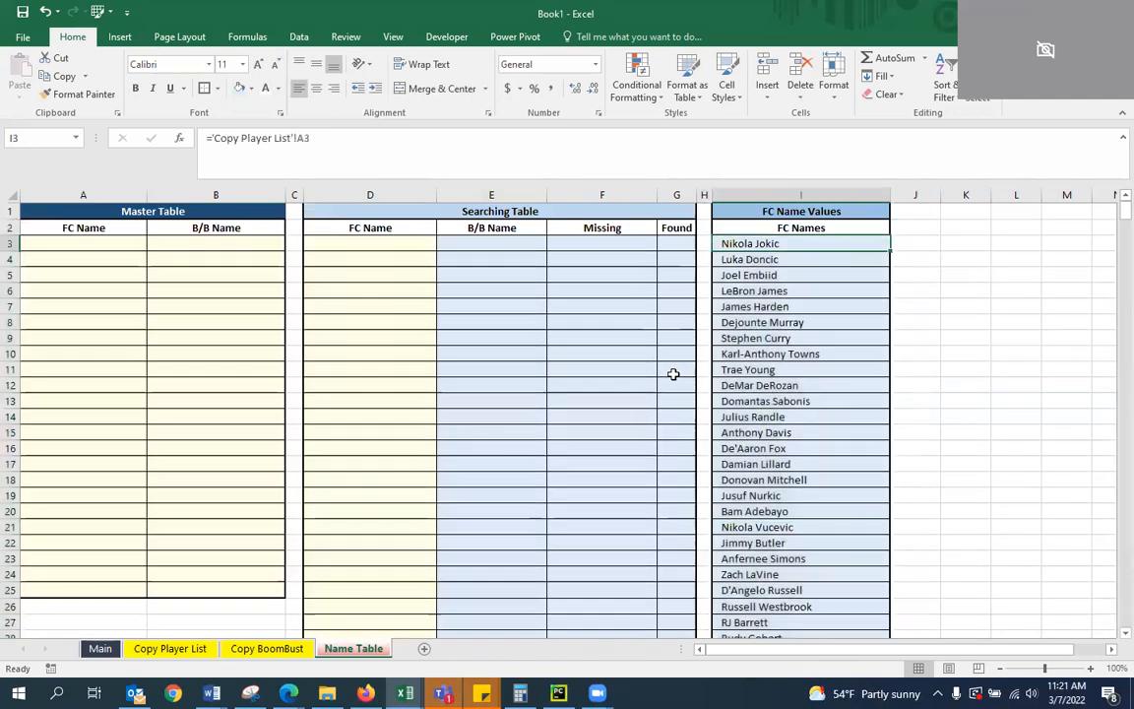
pyautogui.click(717, 276)
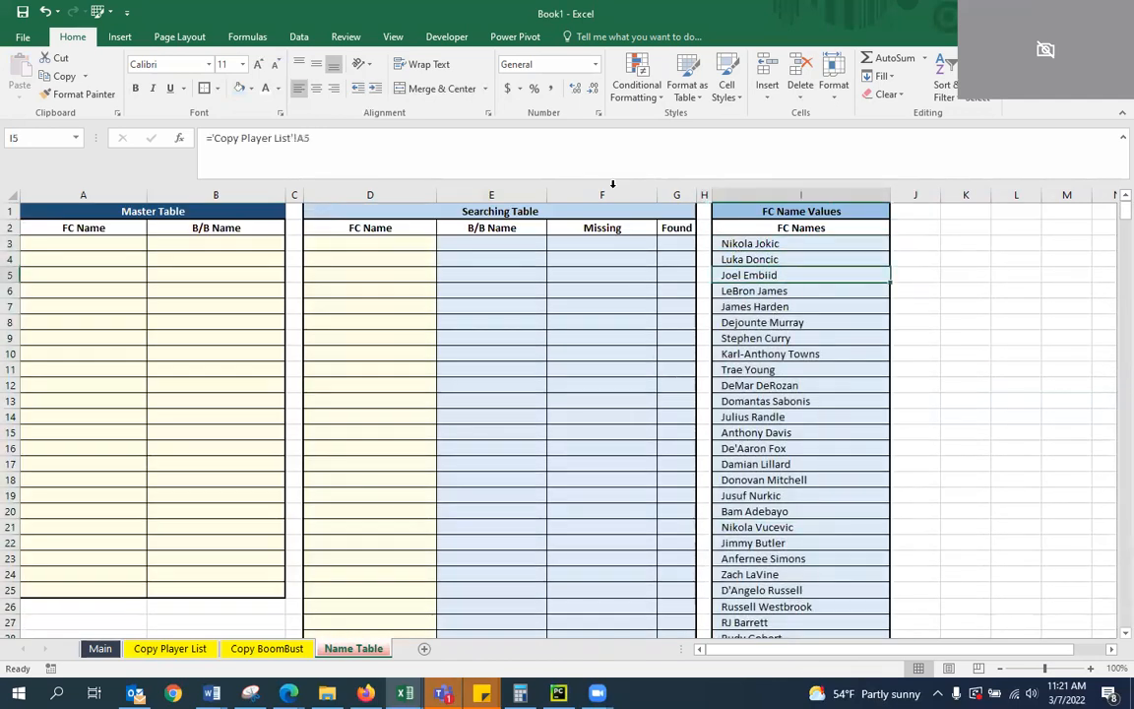
pyautogui.click(752, 306)
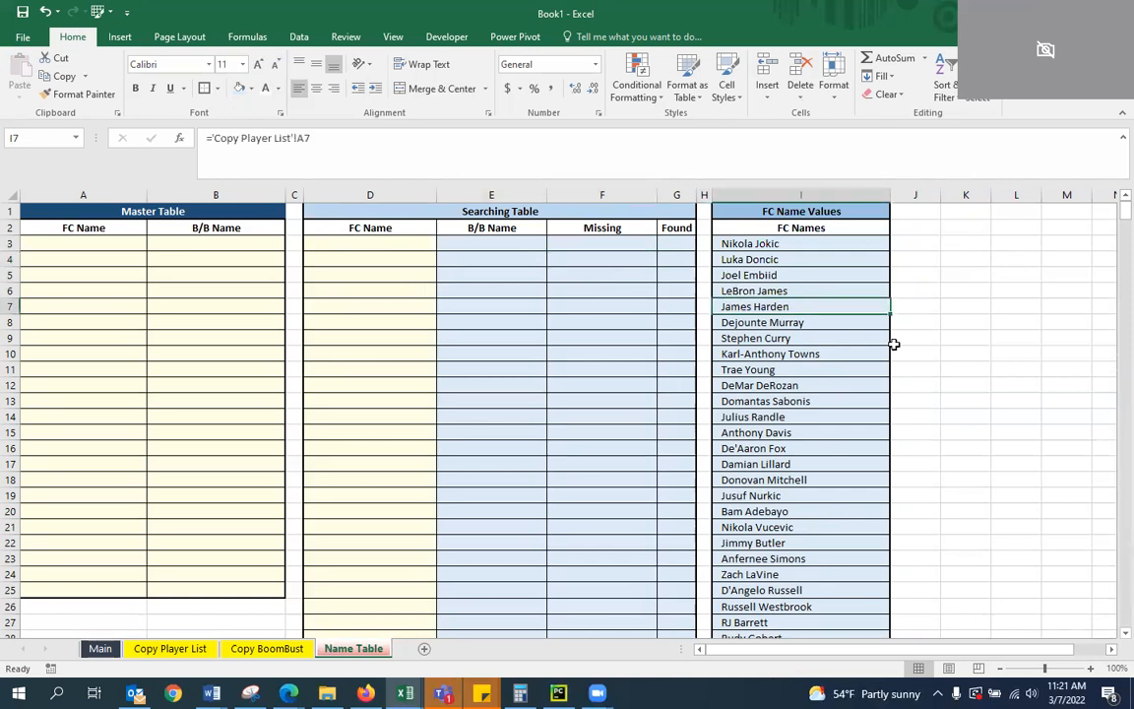
pyautogui.click(811, 274)
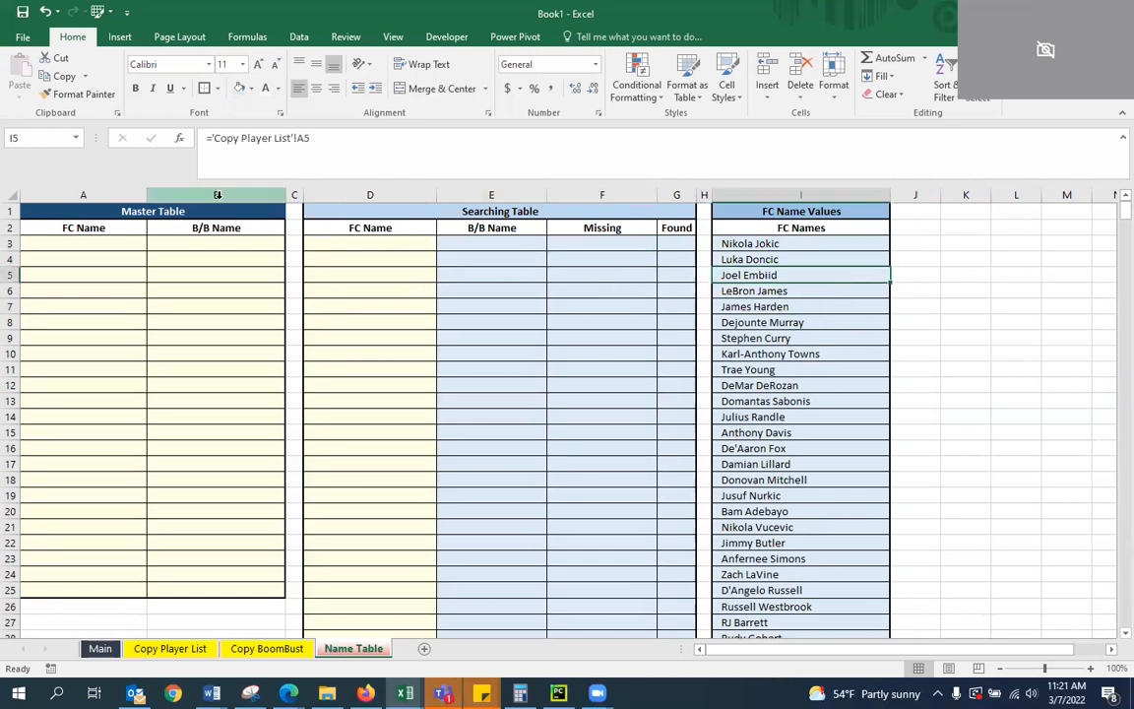
pyautogui.click(753, 258)
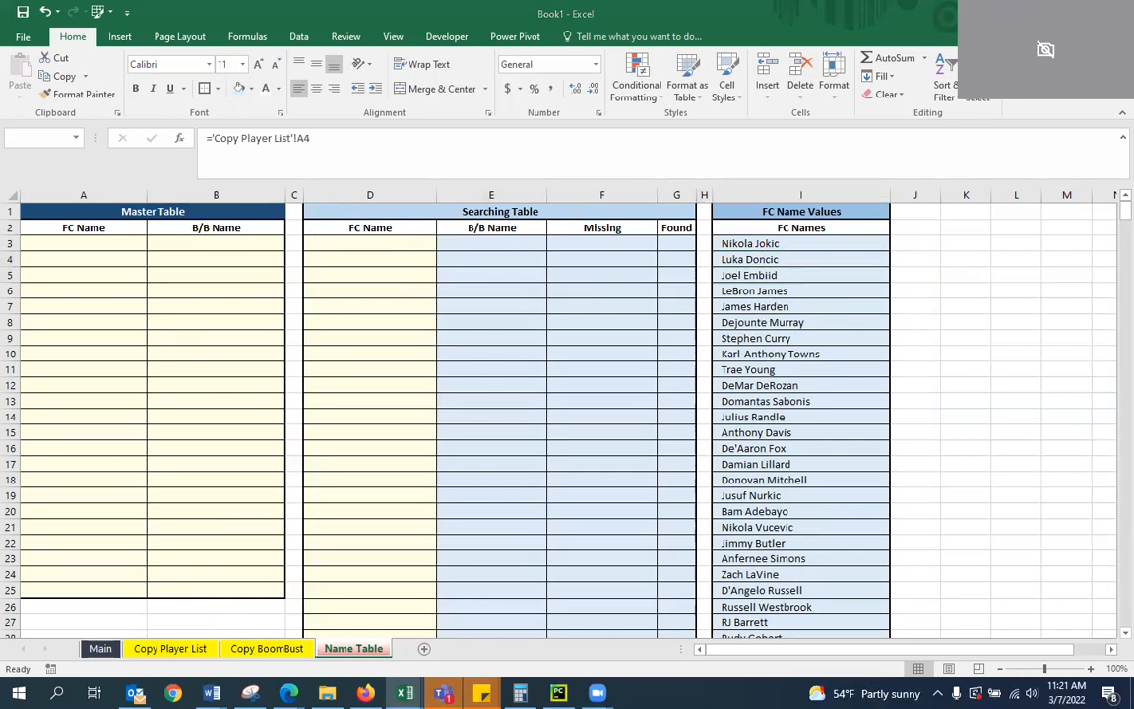
# Widen the Searching Table's B/B Name column slightly and link E3 to the first boom/bust name with ='Copy BoomBust'!A2
pyautogui.click(491, 245)
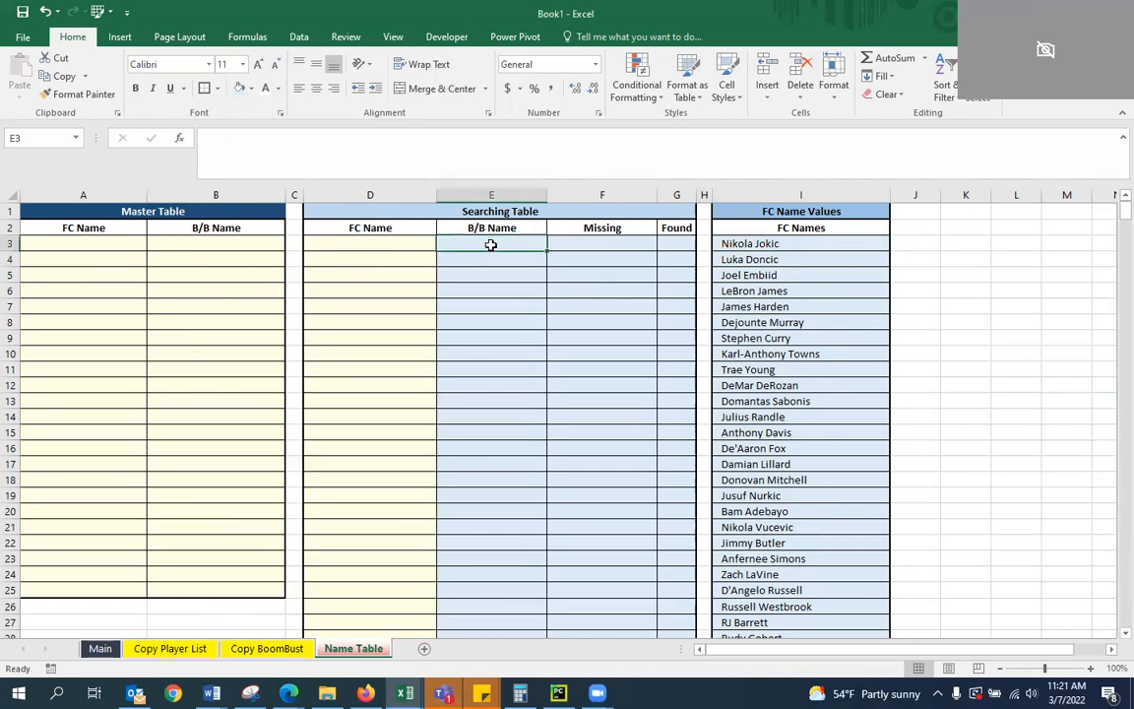
pyautogui.moveTo(543, 196); pyautogui.dragTo(565, 196)
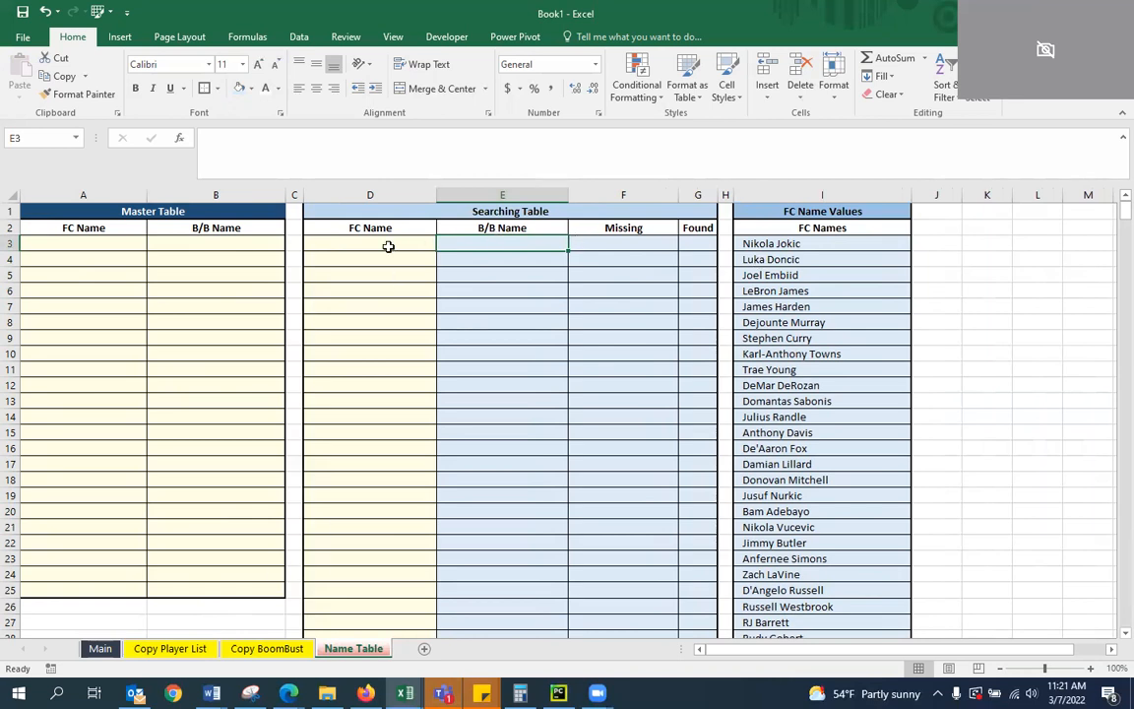
pyautogui.write('=')
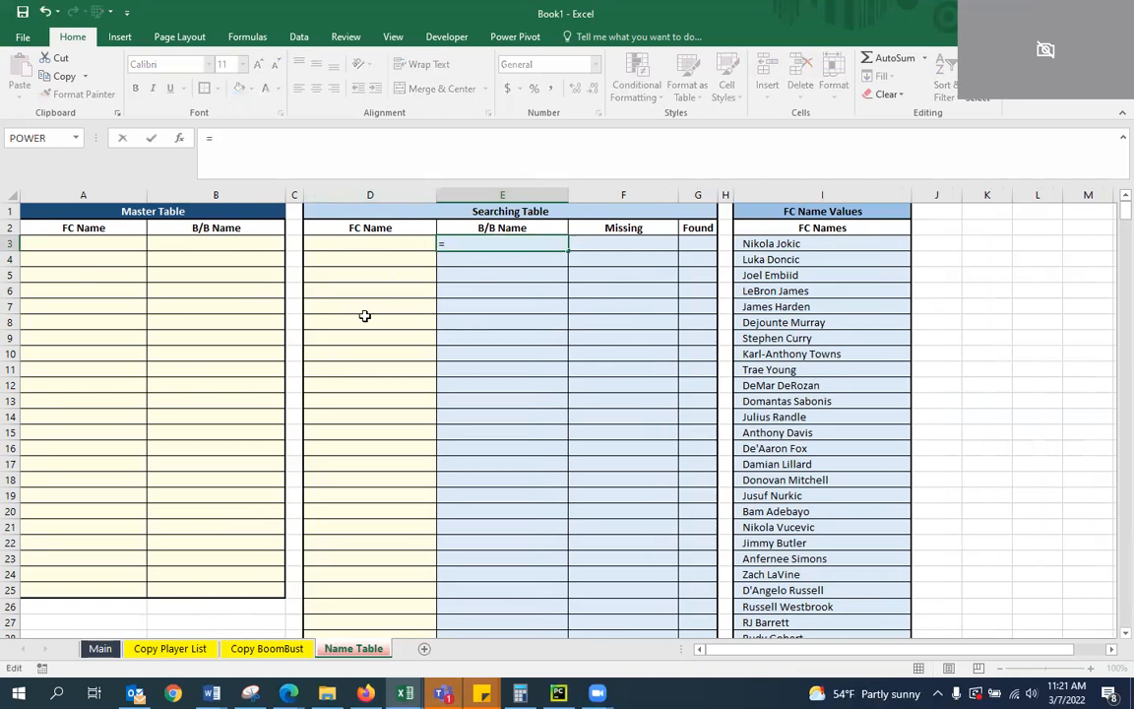
pyautogui.click(266, 648)
pyautogui.click(65, 237)
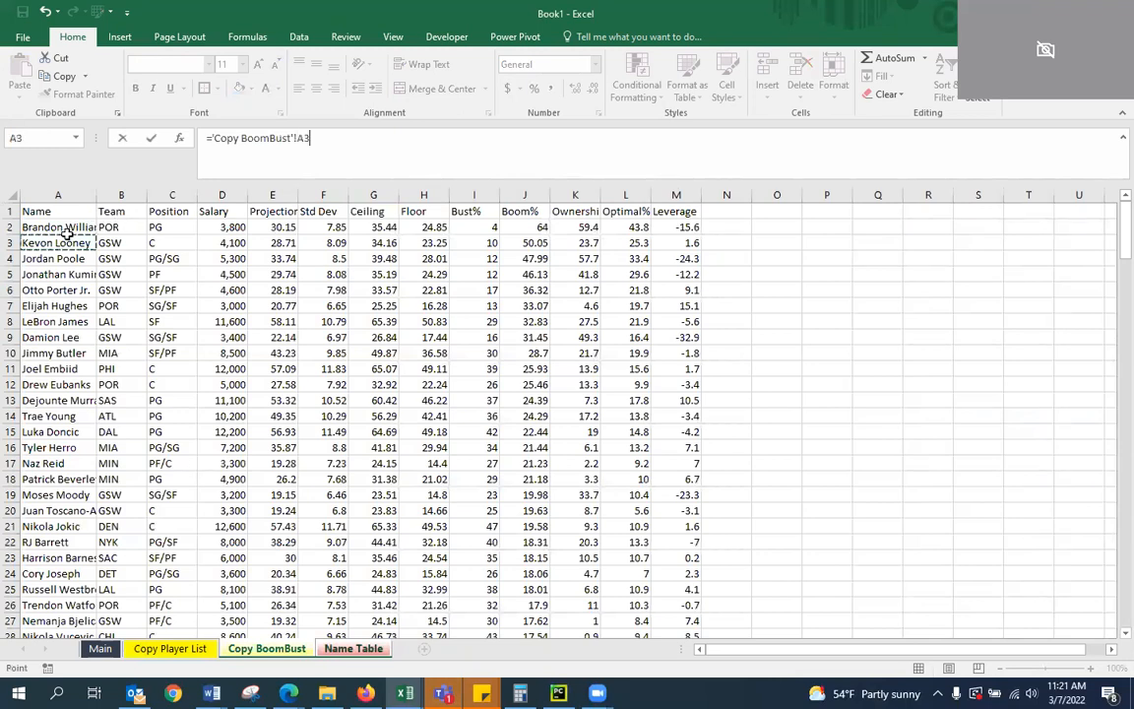
pyautogui.click(62, 224)
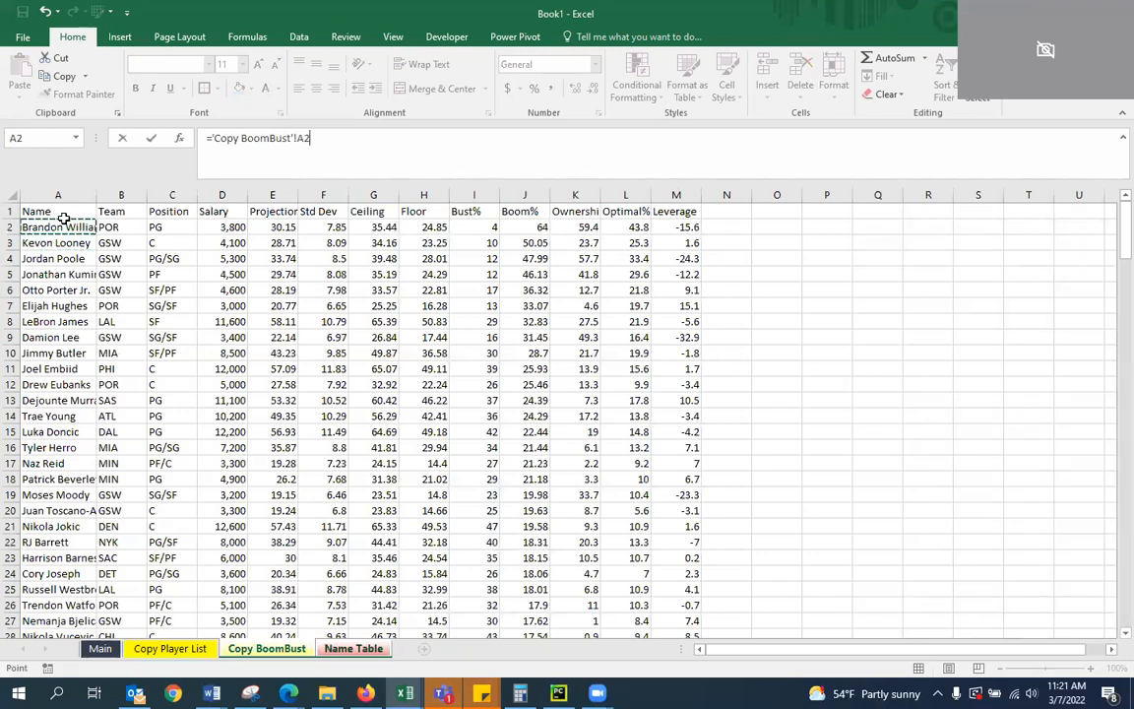
pyautogui.press('Return')
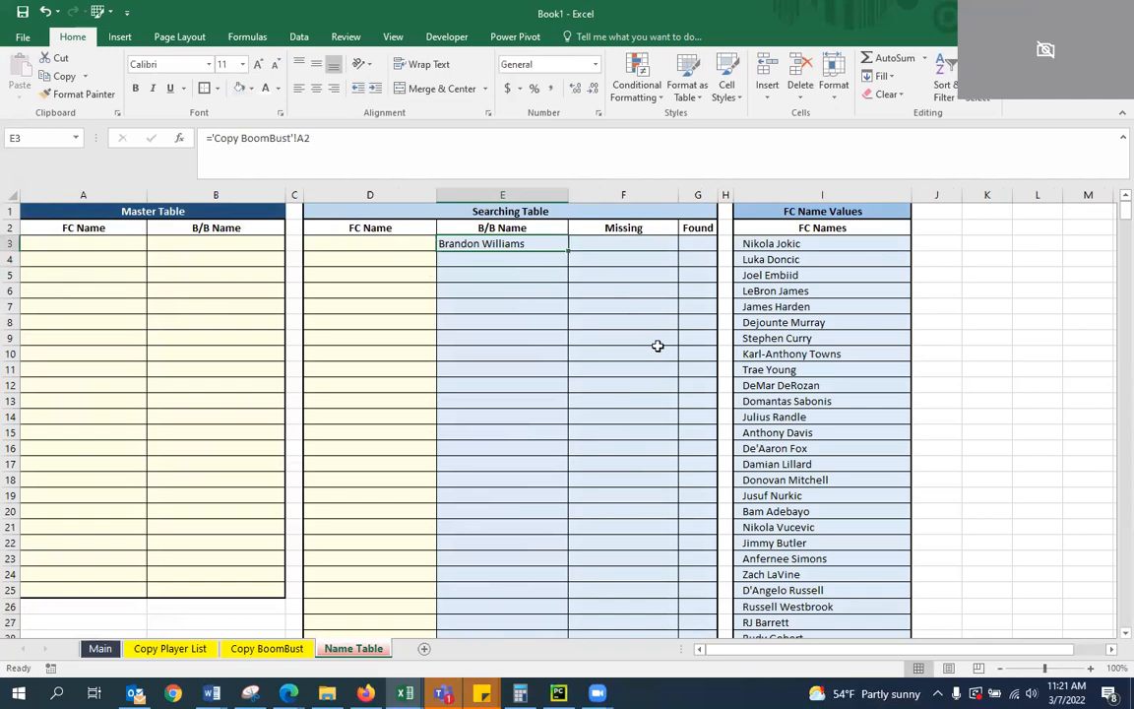
# Copy the E3 link formula down the B/B Name column through E600 and indent E3:E600 by one level
pyautogui.hotkey('ctrl', 'c')
pyautogui.hotkey('shift', 'pagedown')
pyautogui.hotkey('shift', 'pagedown')
pyautogui.hotkey('shift', 'pagedown')
pyautogui.hotkey('shift', 'pagedown')
pyautogui.hotkey('shift', 'pagedown')
pyautogui.hotkey('shift', 'pagedown')
pyautogui.hotkey('shift', 'pagedown')
pyautogui.hotkey('shift', 'pagedown')
pyautogui.hotkey('shift', 'pagedown')
pyautogui.hotkey('shift', 'pagedown')
pyautogui.hotkey('shift', 'pagedown')
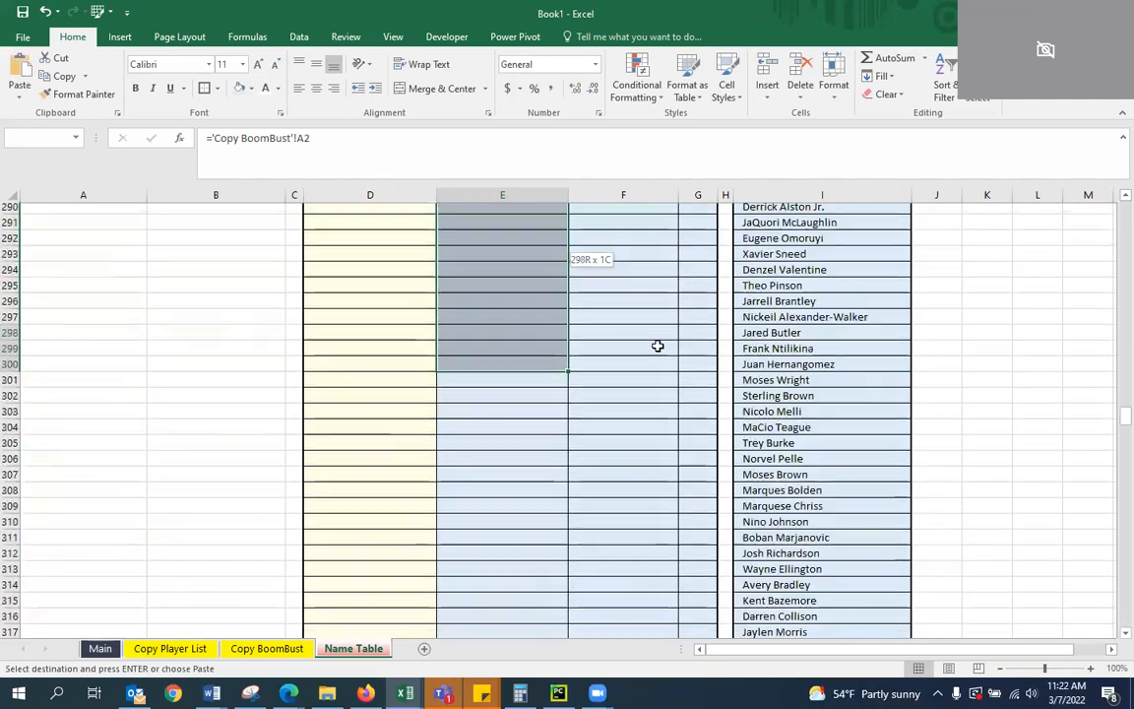
pyautogui.hotkey('shift', 'pagedown')
pyautogui.hotkey('shift', 'pagedown')
pyautogui.hotkey('shift', 'pagedown')
pyautogui.hotkey('shift', 'pagedown')
pyautogui.hotkey('shift', 'pagedown')
pyautogui.hotkey('shift', 'pagedown')
pyautogui.hotkey('shift', 'pagedown')
pyautogui.hotkey('shift', 'pagedown')
pyautogui.hotkey('shift', 'pagedown')
pyautogui.hotkey('shift', 'pagedown')
pyautogui.hotkey('shift', 'pagedown')
pyautogui.hotkey('shift', 'pagedown')
pyautogui.hotkey('shift', 'pageup')
pyautogui.hotkey('shift', 'Down')
pyautogui.hotkey('shift', 'Down')
pyautogui.hotkey('shift', 'Down')
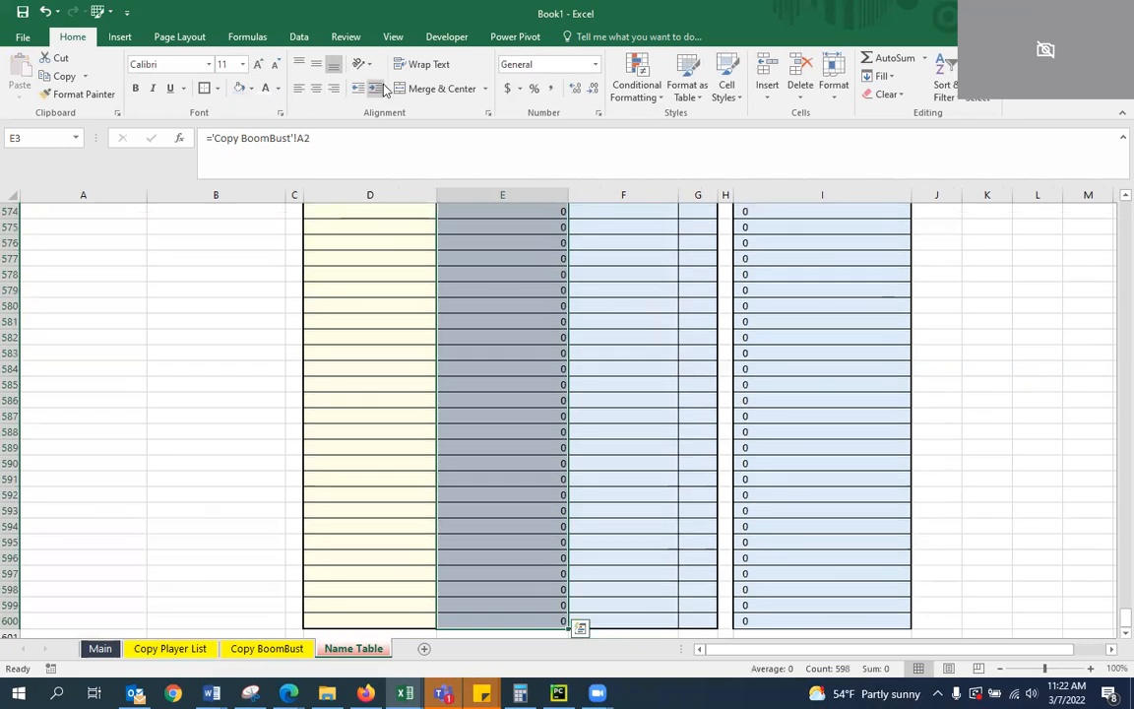
pyautogui.click(503, 245)
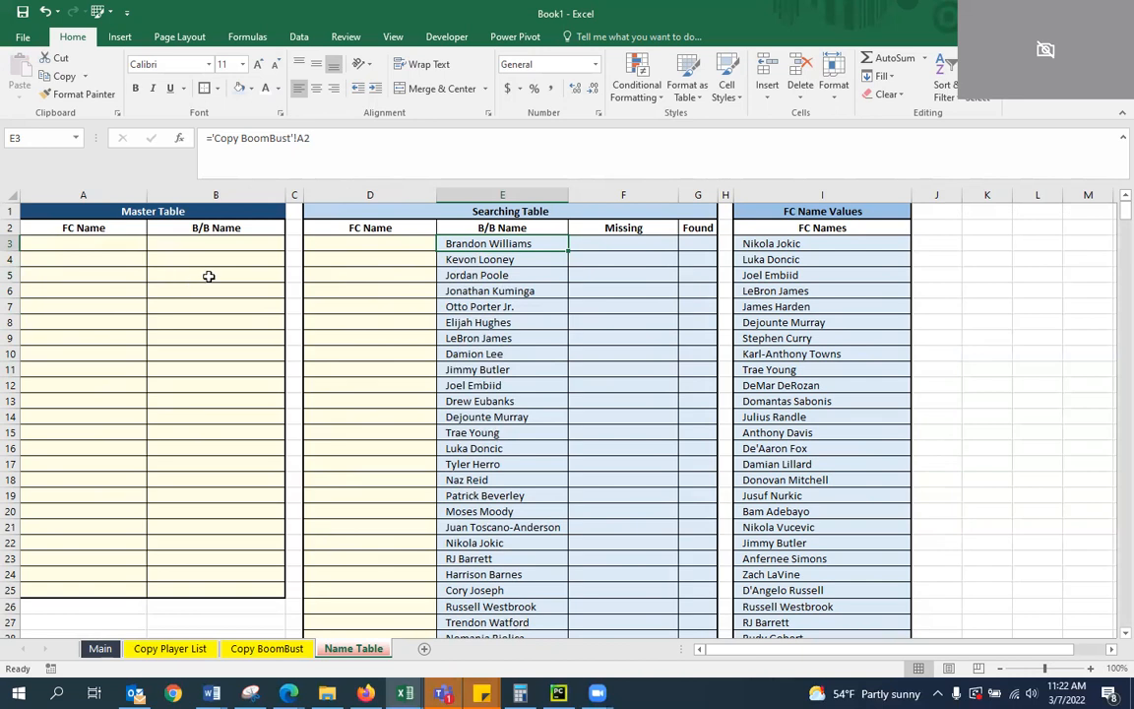
# Begin the E3 lookup formula by placing IFERROR, an INDEX over A:A and an opening MATCH in front of the existing 'Copy BoomBust'!A2 link
pyautogui.click(83, 243)
pyautogui.click(361, 137)
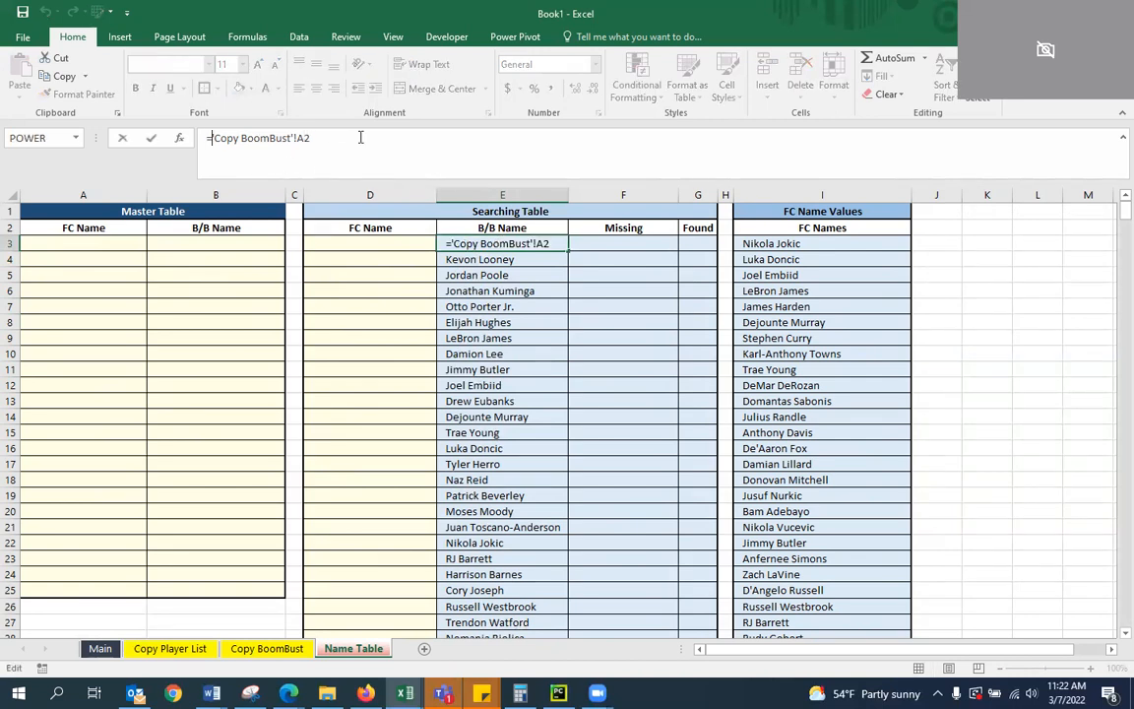
pyautogui.press('Home')
pyautogui.press('Right')
pyautogui.write('IFERROR(')
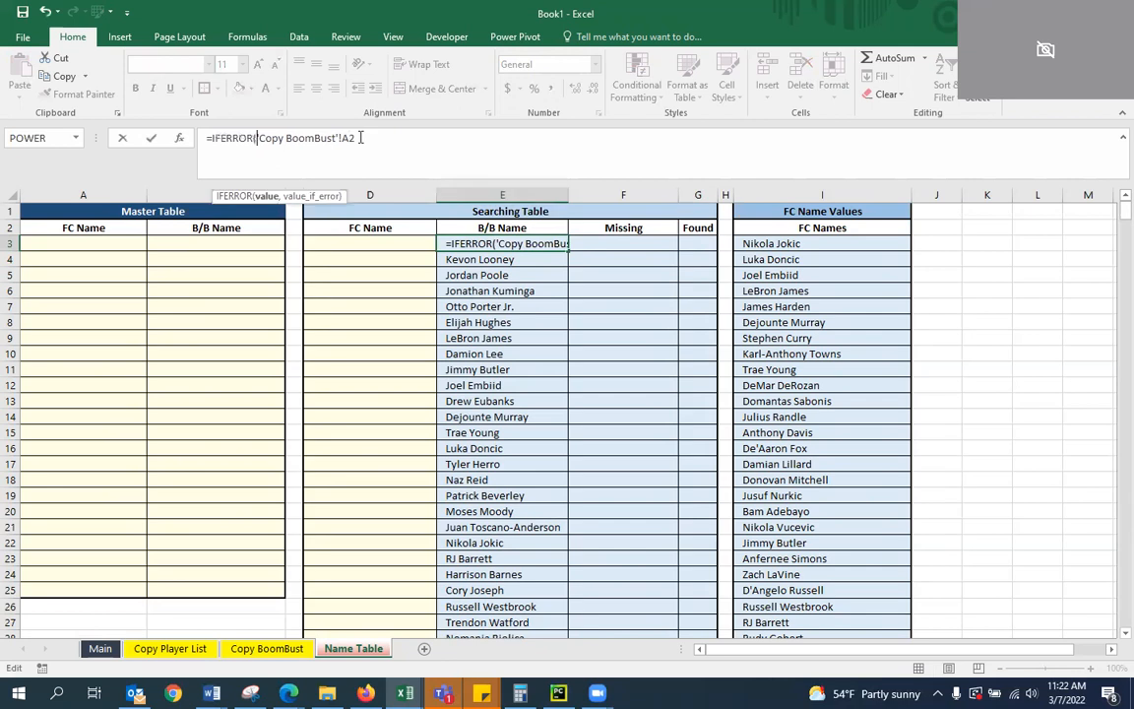
pyautogui.write('INDEX(')
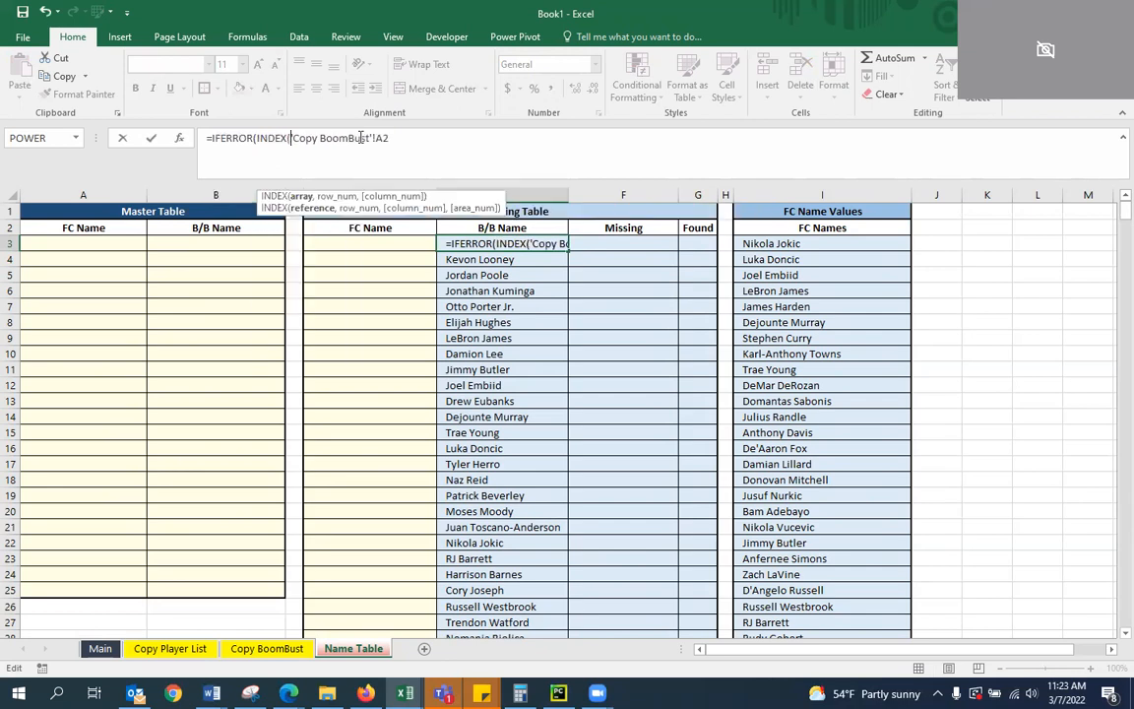
pyautogui.write('A:A')
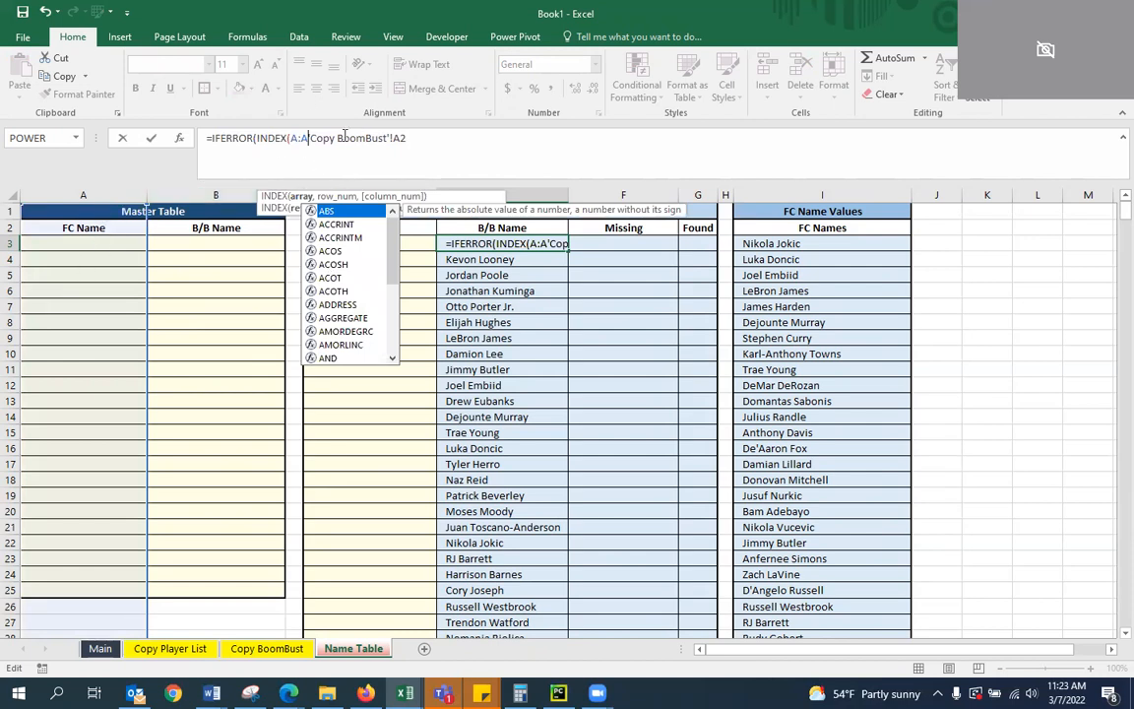
pyautogui.write(',MATCU')
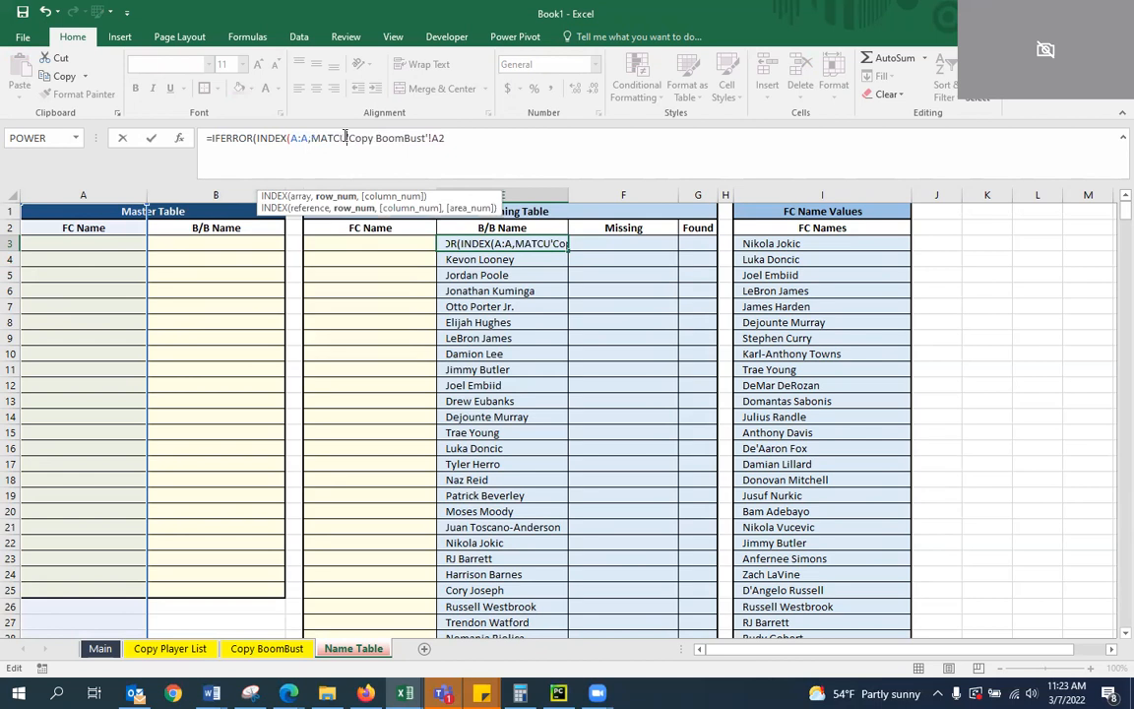
pyautogui.press('BackSpace')
pyautogui.write('H')
pyautogui.write('(')
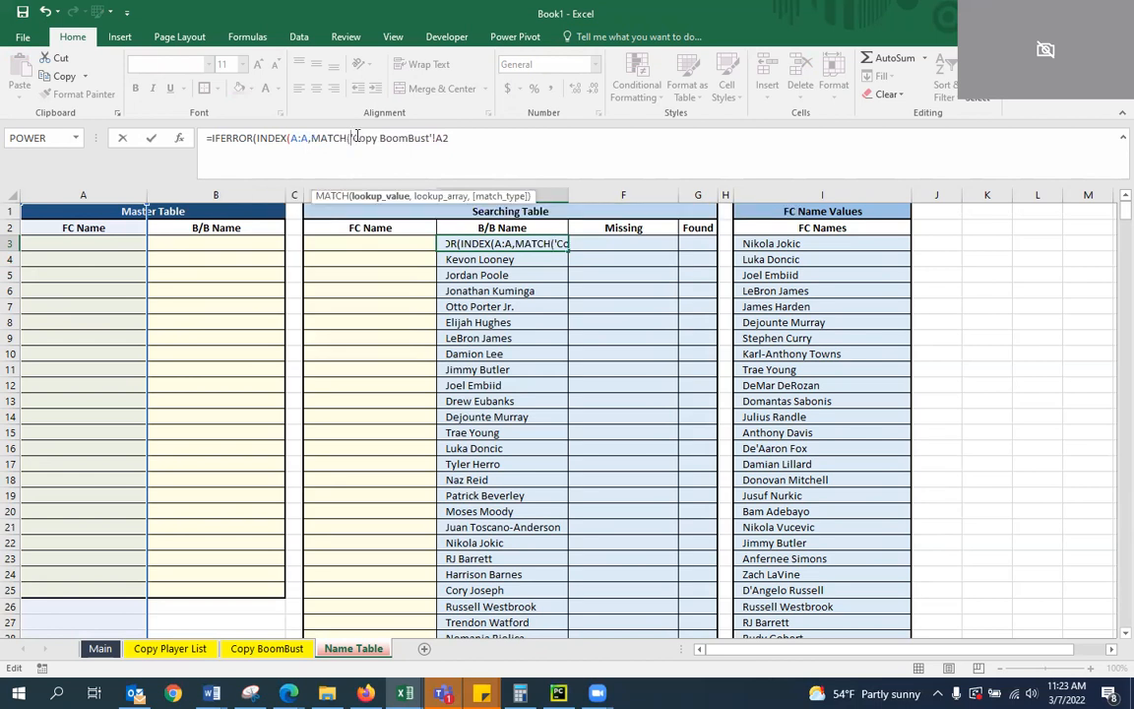
# Complete the E3 formula so MATCH finds 'Copy BoomBust'!A2 exactly in B:B and IFERROR falls back to 'Copy BoomBust'!A2
pyautogui.moveTo(472, 143); pyautogui.dragTo(351, 144)
pyautogui.hotkey('ctrl', 'c')
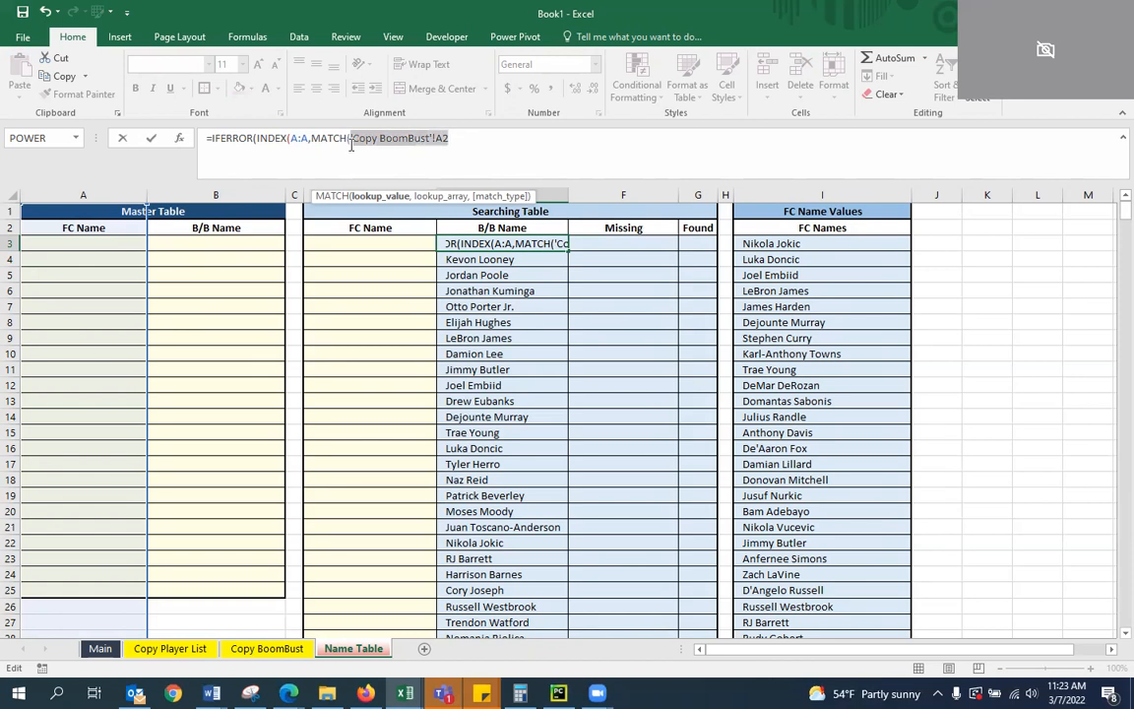
pyautogui.click(465, 143)
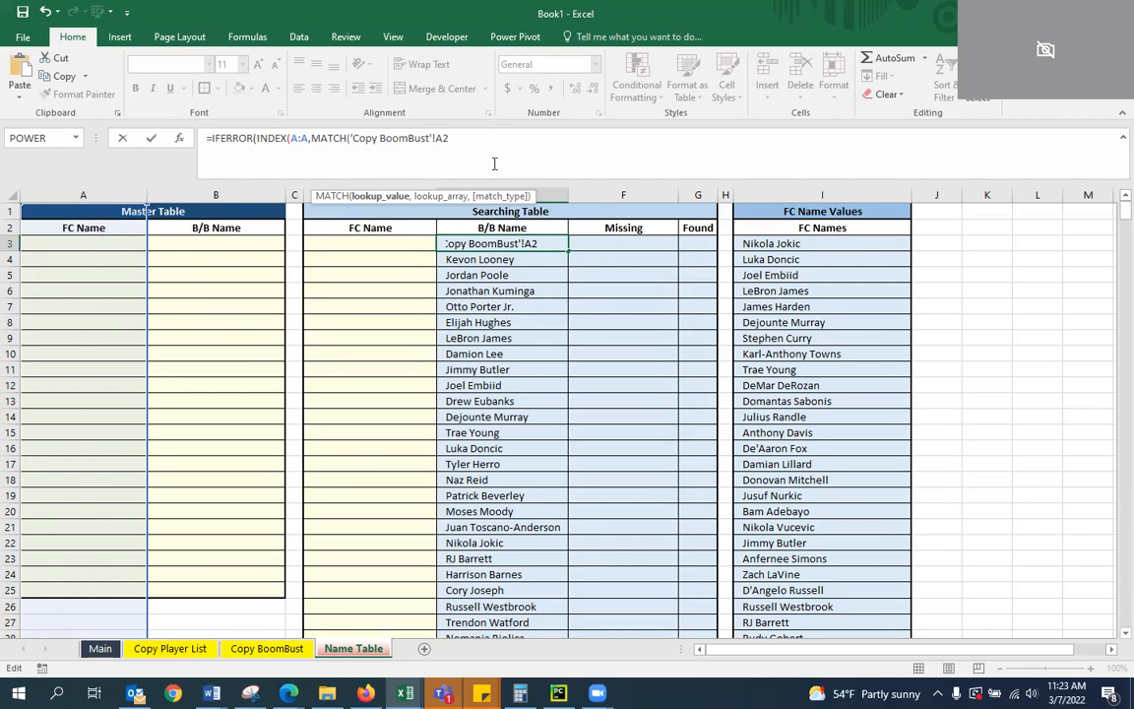
pyautogui.write(',')
pyautogui.write('B:B')
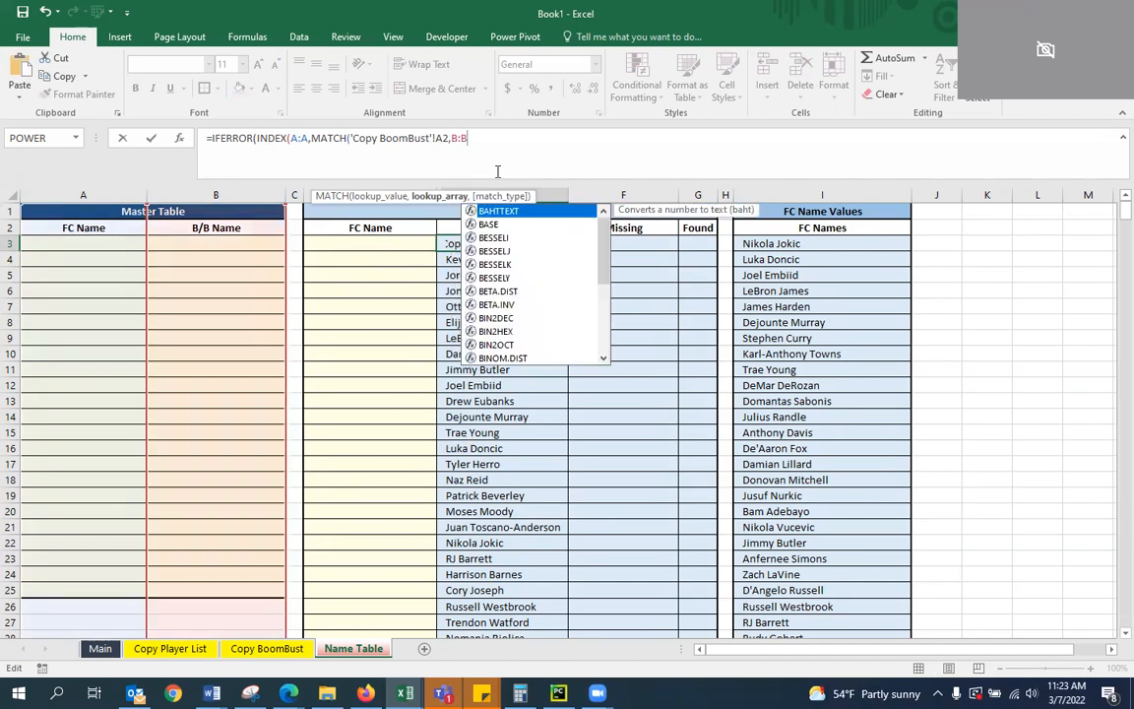
pyautogui.write(',0')
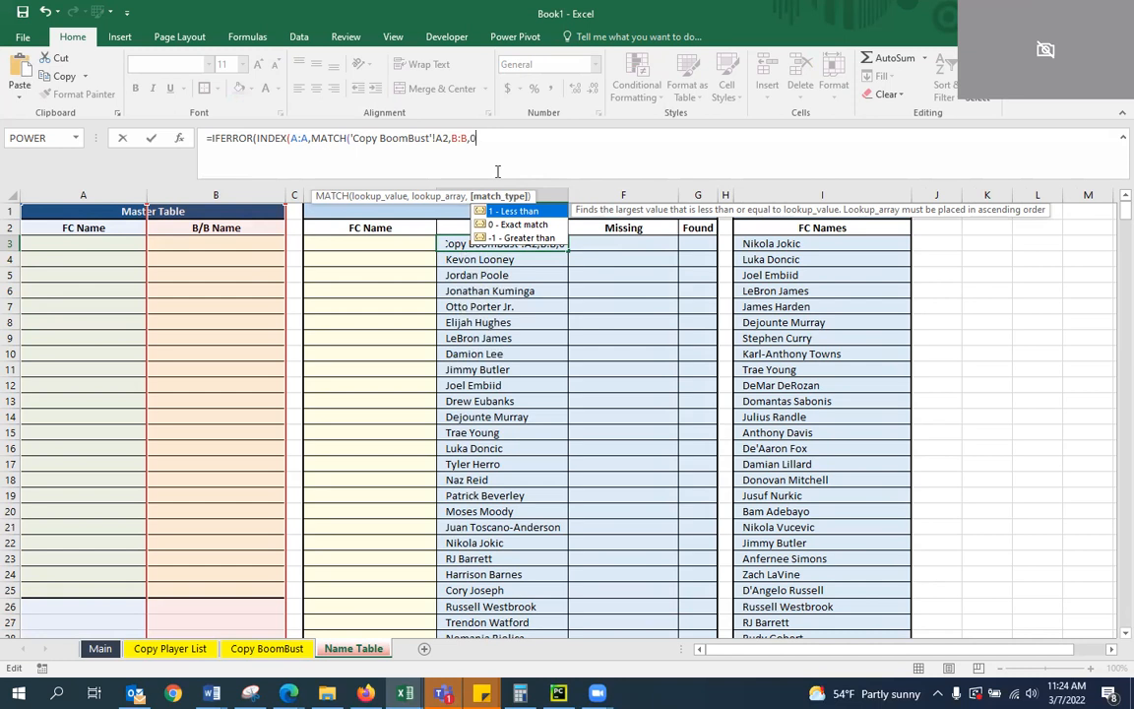
pyautogui.write('))')
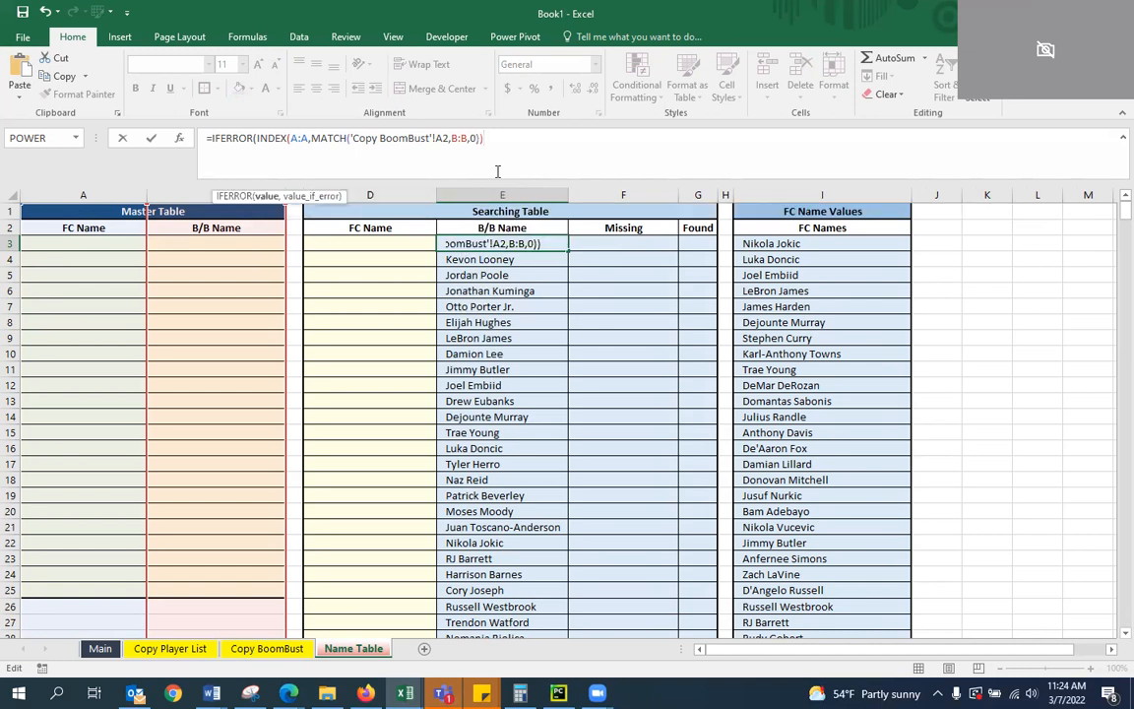
pyautogui.write(',')
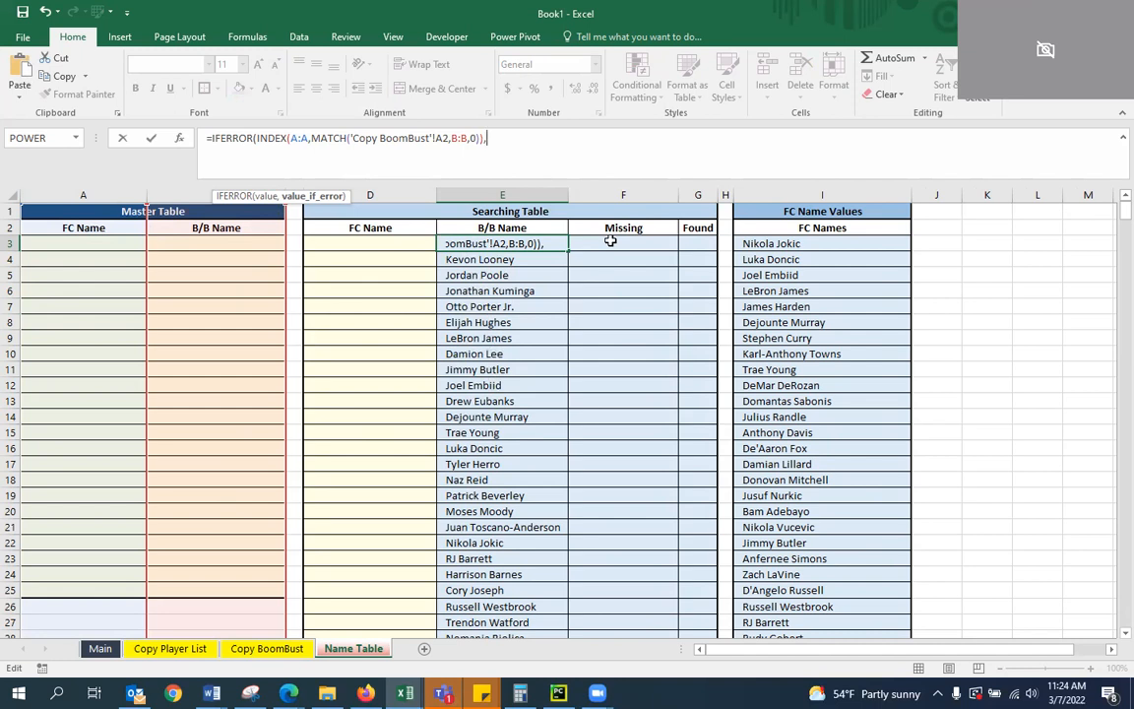
pyautogui.hotkey('ctrl', 'v')
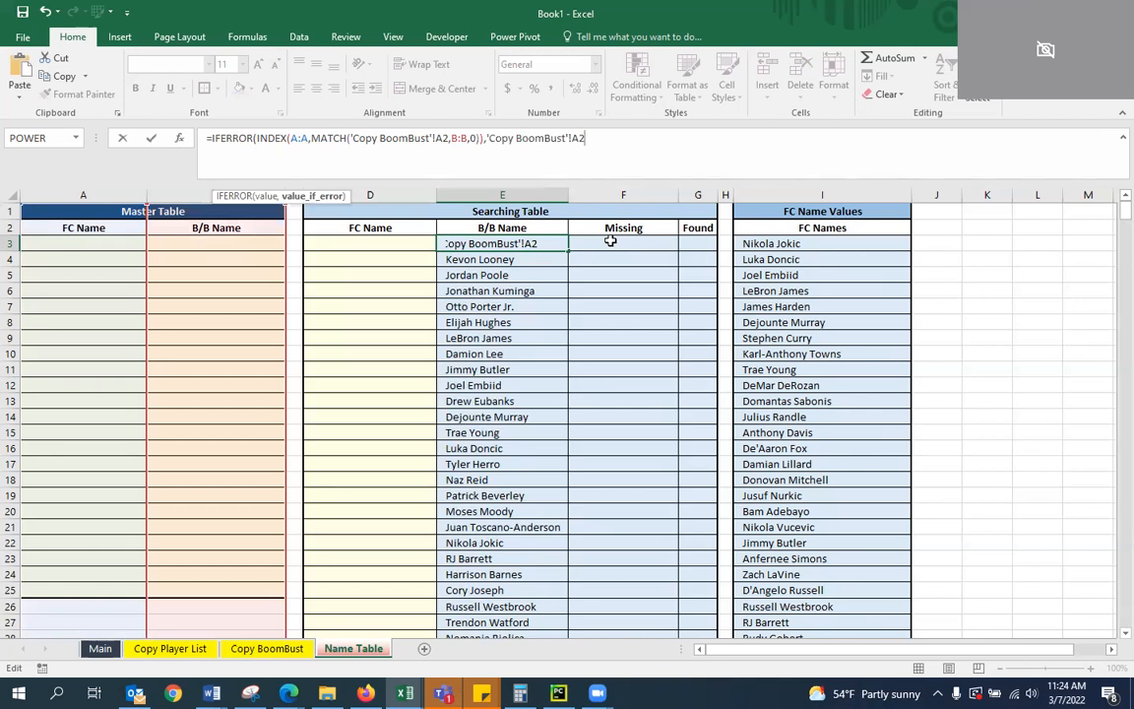
pyautogui.hotkey('ctrl', 'Return')
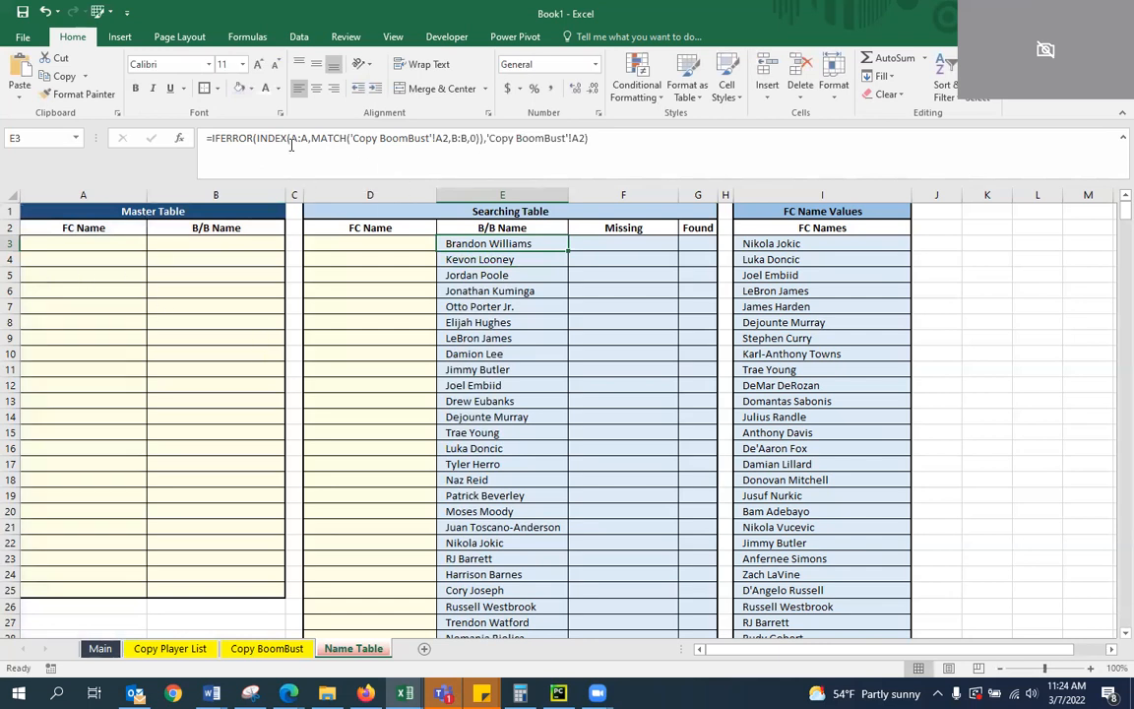
pyautogui.click(623, 148)
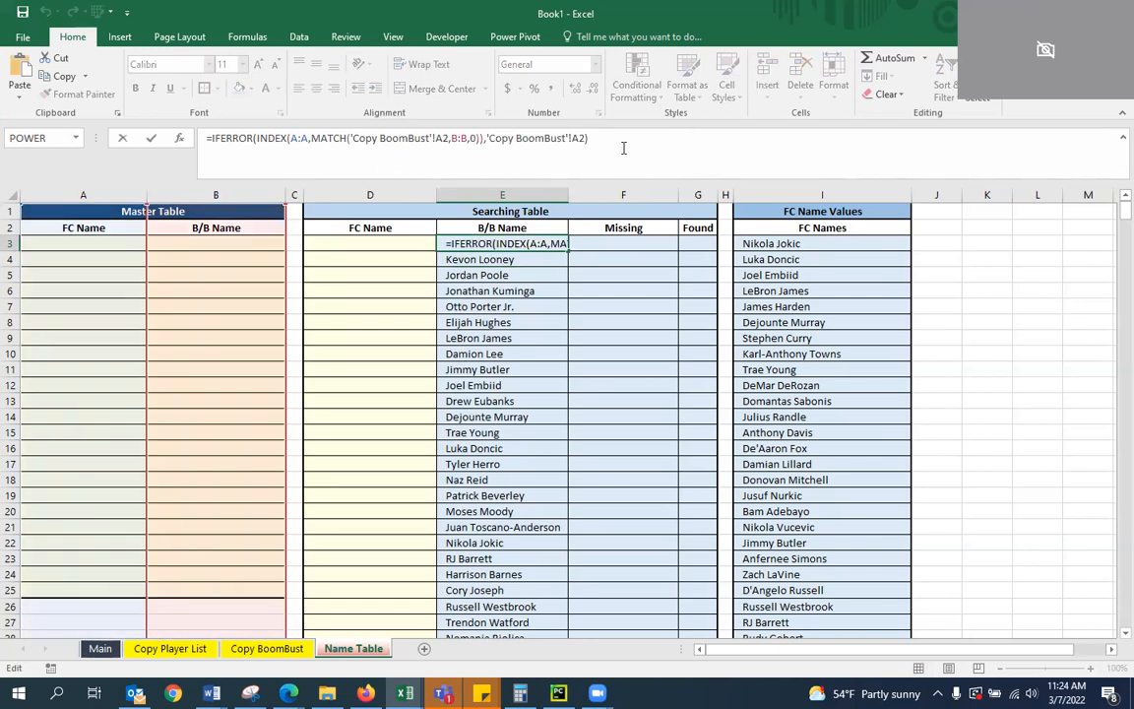
pyautogui.press('Escape')
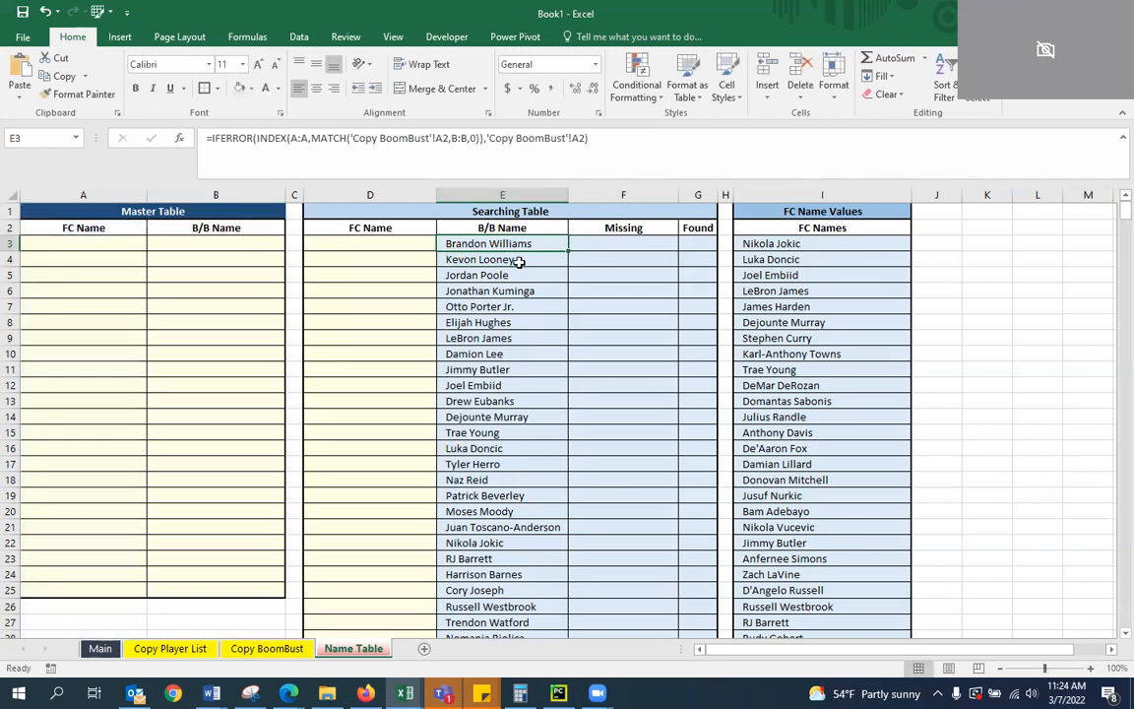
# Copy the E3 lookup formula into the next few B/B Name cells directly below it
pyautogui.hotkey('ctrl', 'c')
pyautogui.press('Down')
pyautogui.hotkey('ctrl', 'v')
pyautogui.press('Down')
pyautogui.hotkey('ctrl', 'v')
pyautogui.press('Down')
pyautogui.hotkey('ctrl', 'v')
pyautogui.press('Down')
pyautogui.hotkey('ctrl', 'v')
pyautogui.press('Down')
pyautogui.hotkey('ctrl', 'v')
pyautogui.press('Down')
pyautogui.hotkey('ctrl', 'v')
pyautogui.press('Down')
pyautogui.hotkey('ctrl', 'v')
pyautogui.press('Down')
pyautogui.press('Up')
pyautogui.press('Up')
pyautogui.press('Up')
pyautogui.press('Up')
pyautogui.press('Up')
pyautogui.press('Up')
pyautogui.press('Up')
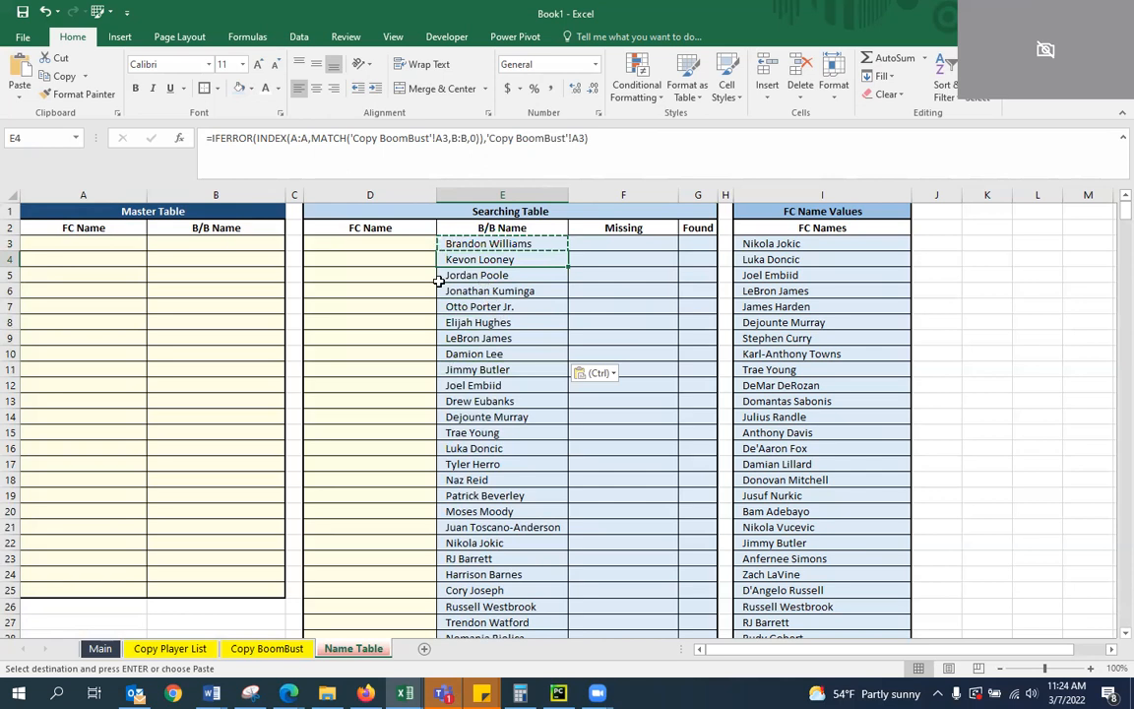
# Enter Jordan Pool Jr. as both the FC Name and the B/B Name in row 3 of the Master Table
pyautogui.click(117, 250)
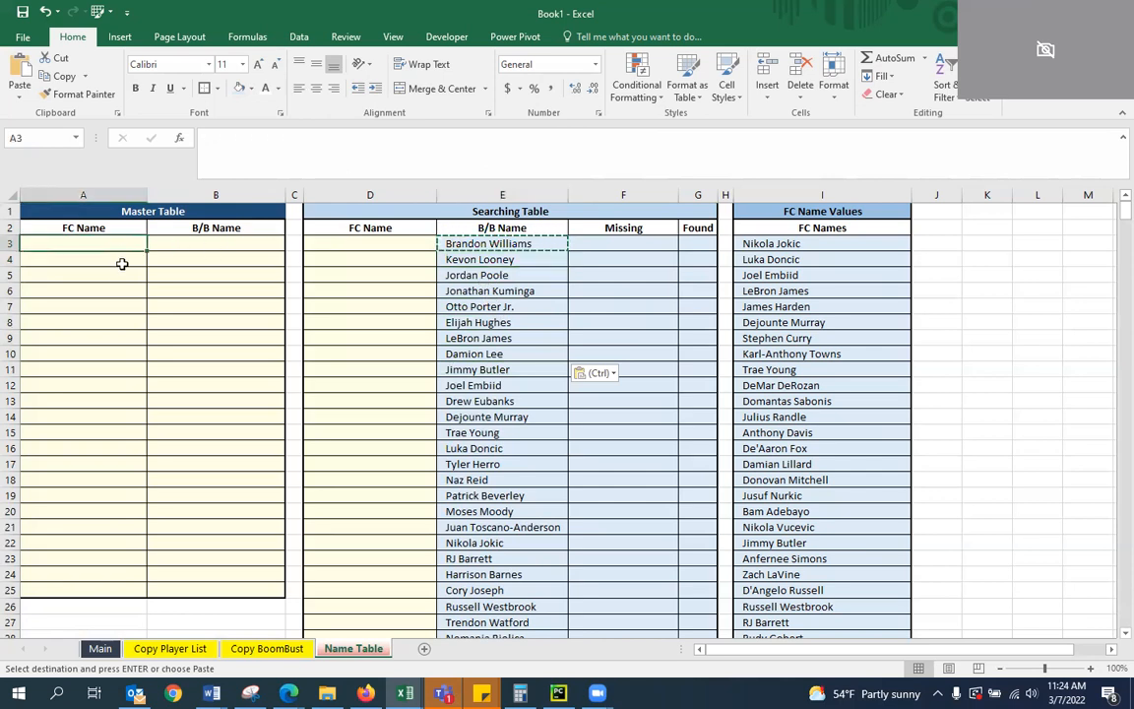
pyautogui.write('Jordan Pool Jr.')
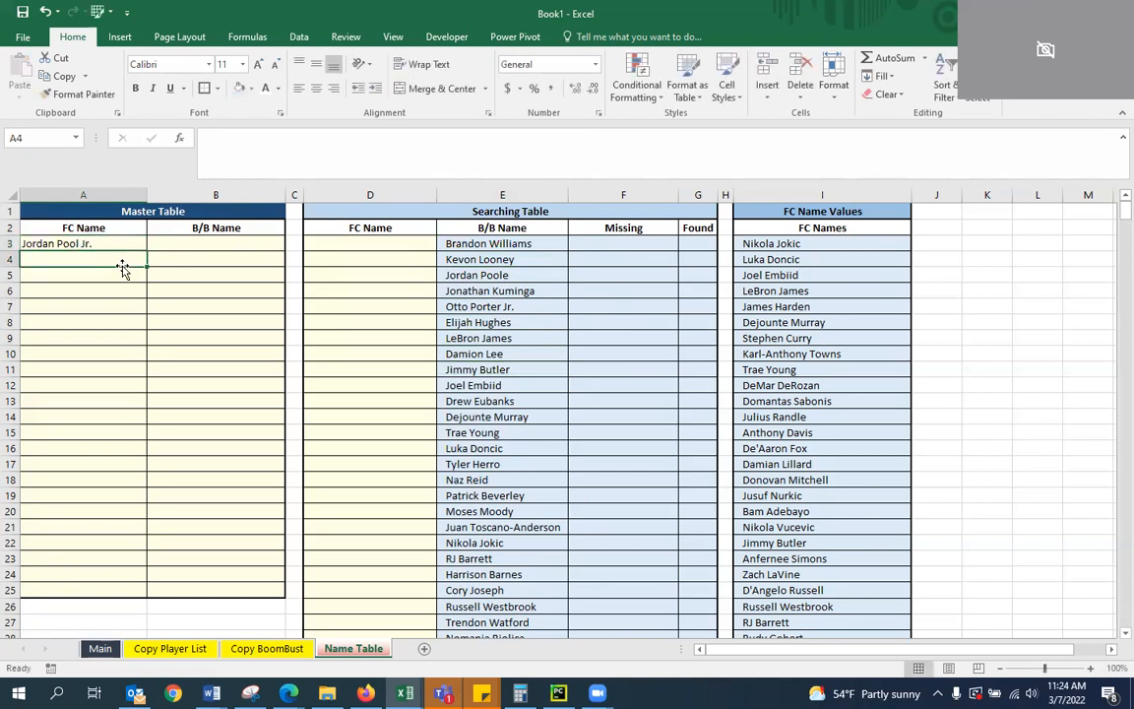
pyautogui.press('Tab')
pyautogui.write('Jor')
pyautogui.press('BackSpace')
pyautogui.write('ordan Pool Jr.')
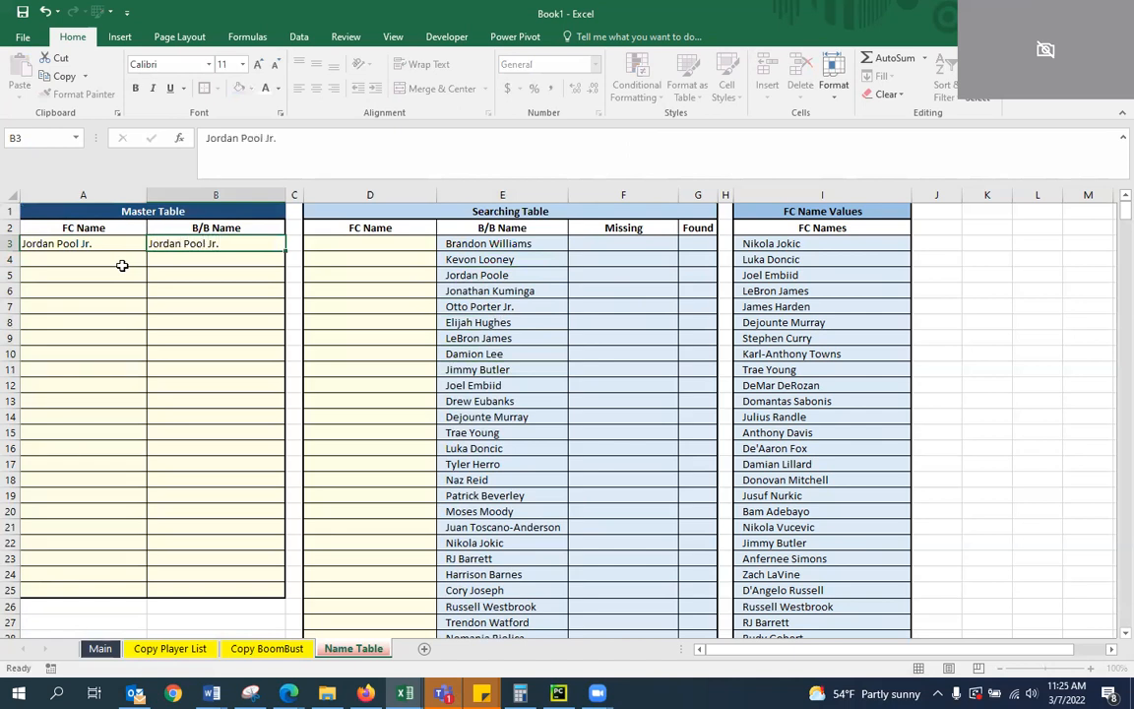
pyautogui.hotkey('ctrl', 'Return')
# Copy the E4 lookup formula into E6 of the B/B Name column
pyautogui.click(505, 262)
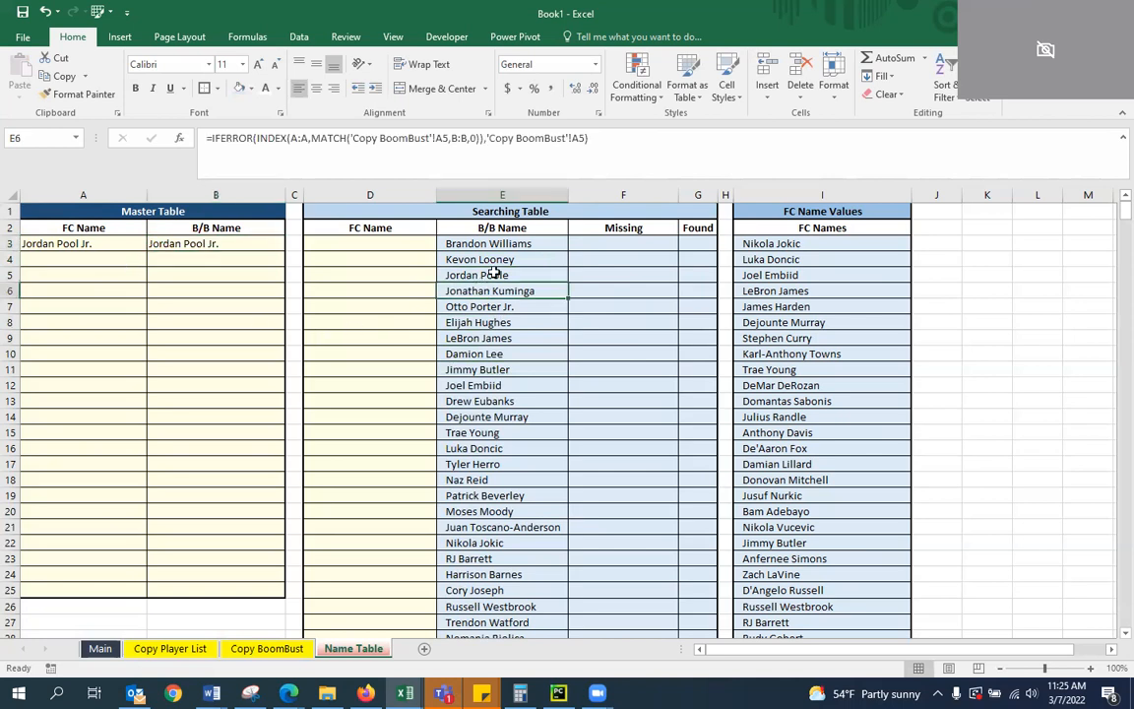
pyautogui.hotkey('ctrl', 'c')
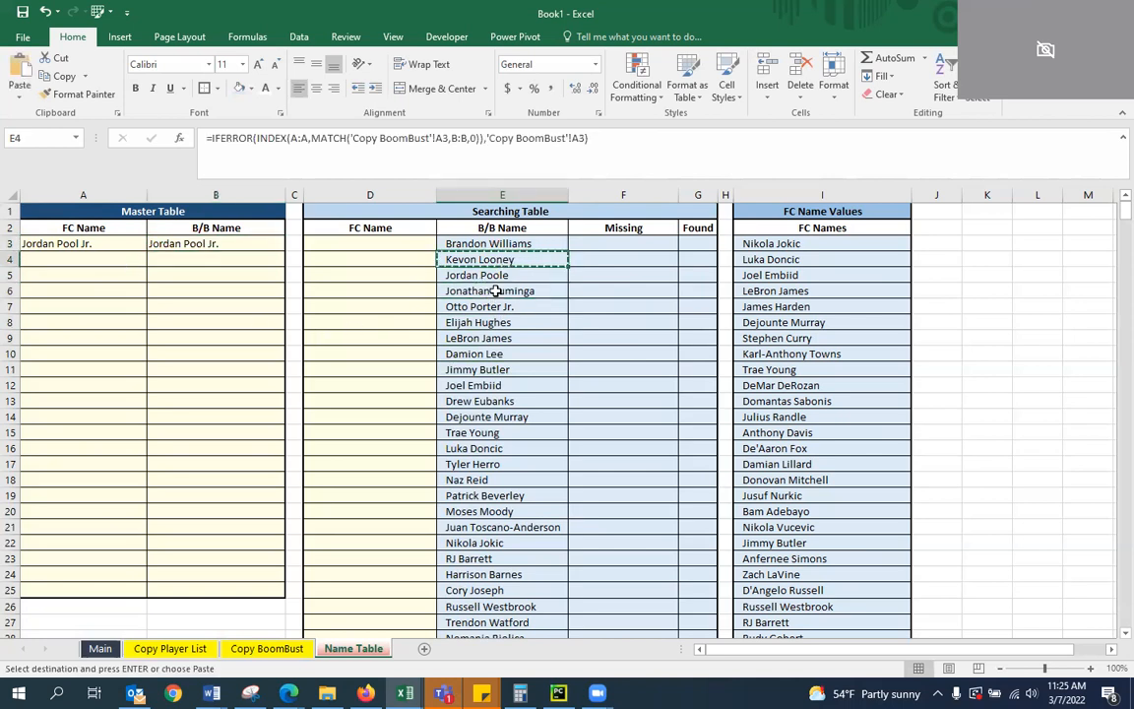
pyautogui.press('Down')
pyautogui.press('Down')
pyautogui.hotkey('ctrl', 'v')
pyautogui.press('Escape')
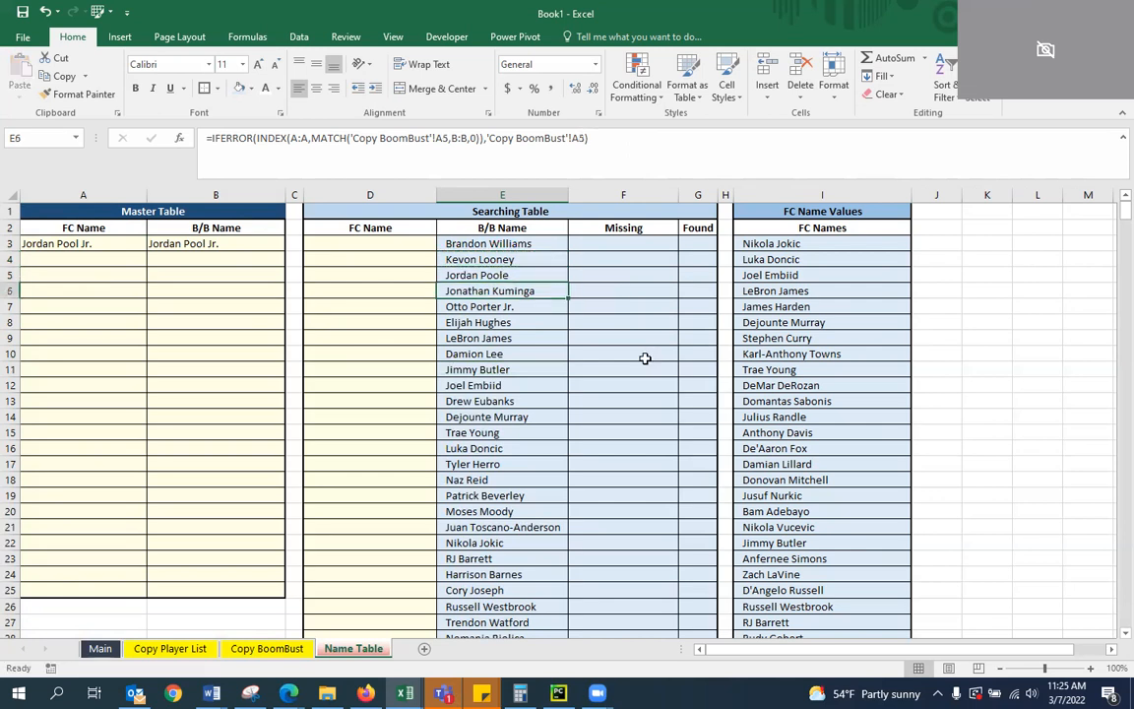
pyautogui.press('Up')
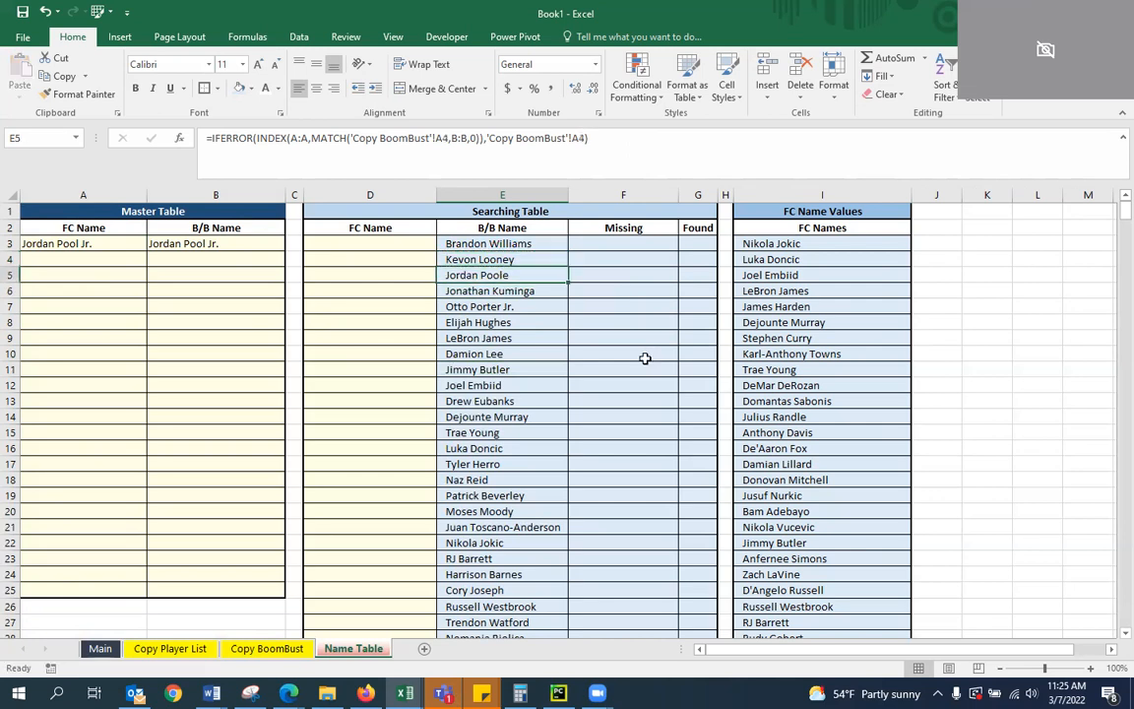
# Shorten the Master Table's B/B Name in B3 to Jordan Pool
pyautogui.click(226, 244)
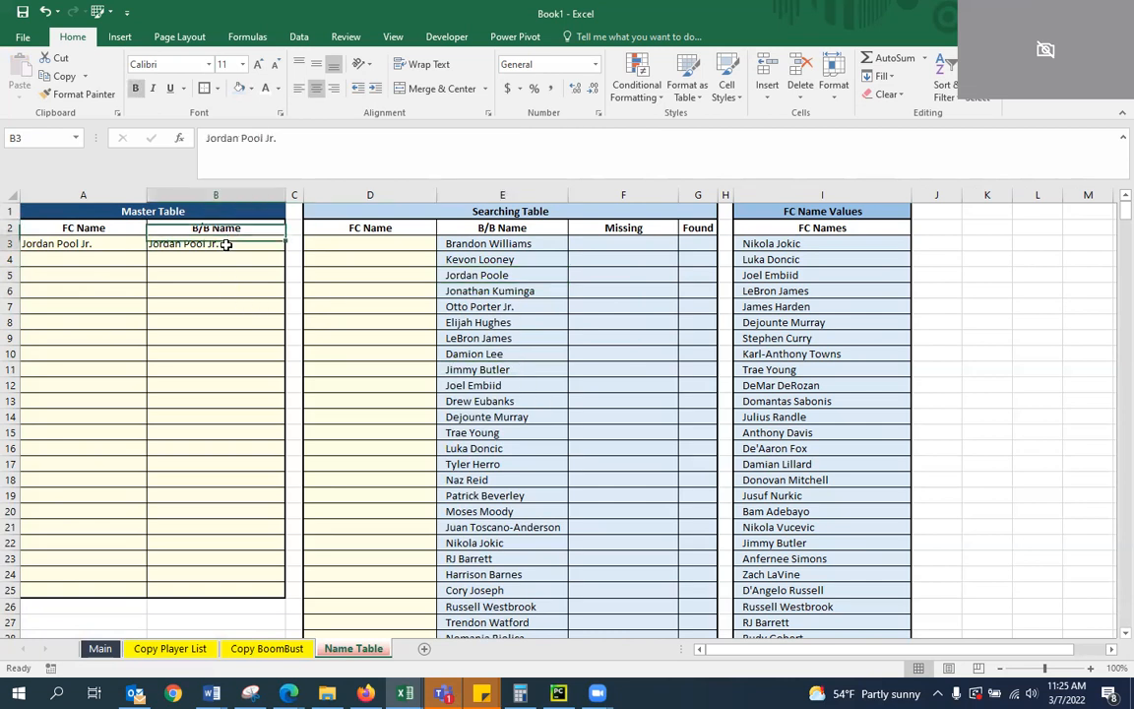
pyautogui.click(344, 148)
pyautogui.press('BackSpace')
pyautogui.press('BackSpace')
pyautogui.press('BackSpace')
pyautogui.press('BackSpace')
pyautogui.press('Return')
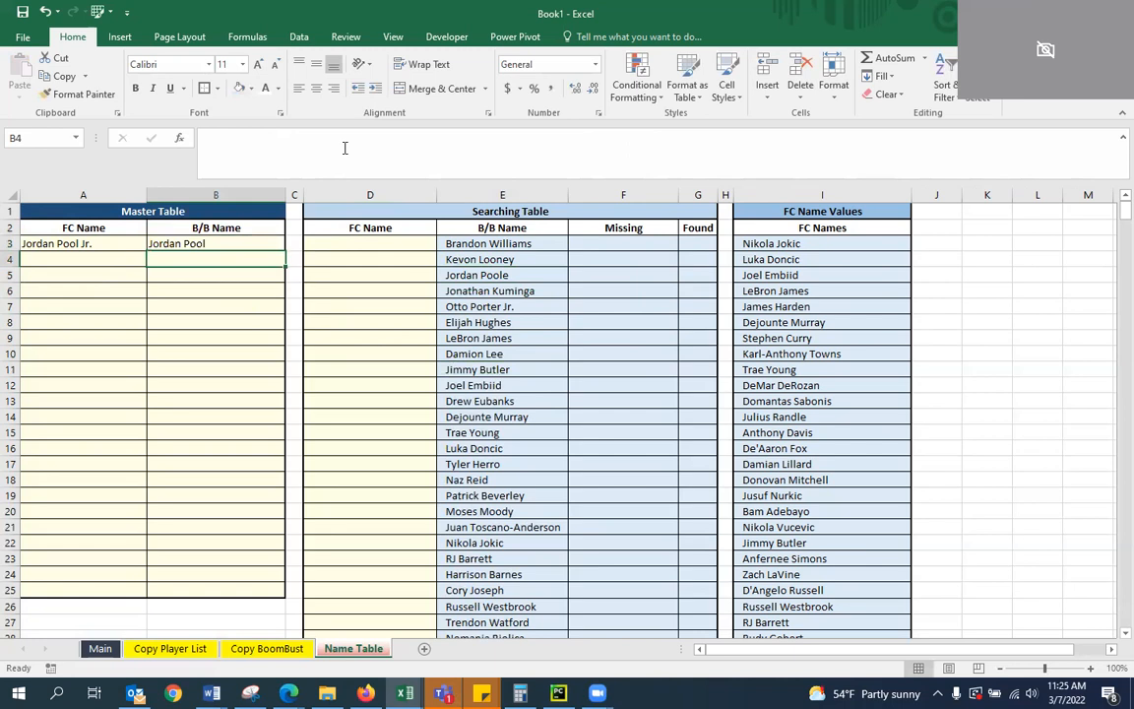
# Change both 'Copy BoomBust' references in the E3 formula to cell A3
pyautogui.click(476, 275)
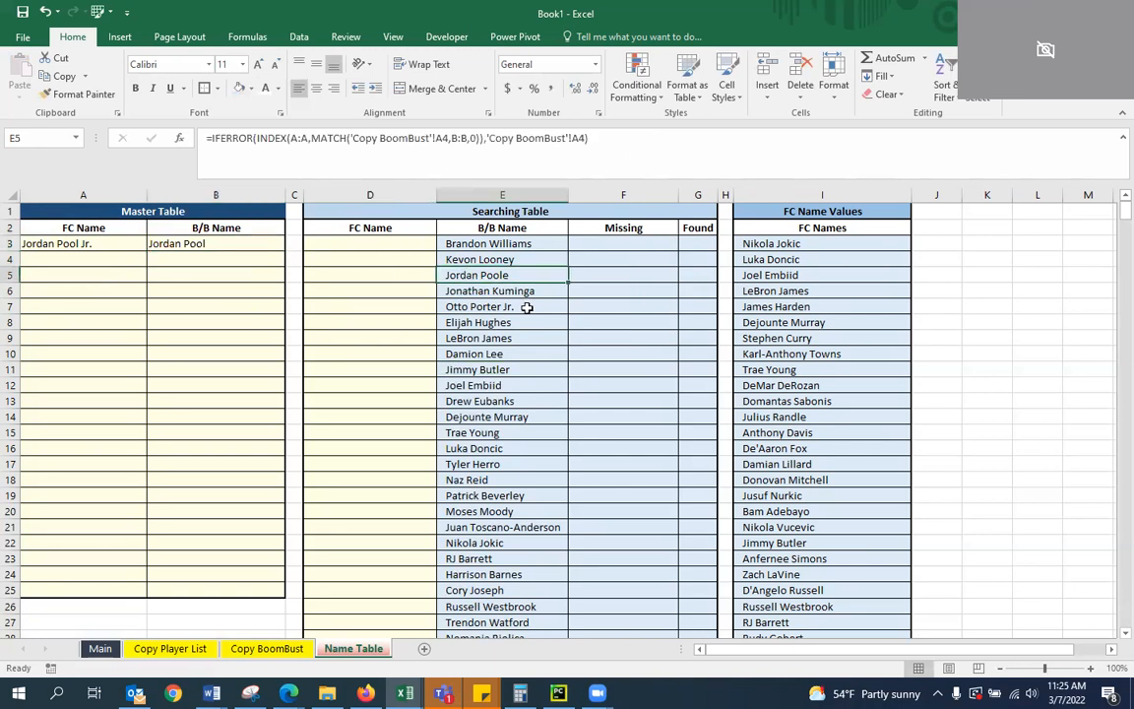
pyautogui.press('Up')
pyautogui.press('Up')
pyautogui.press('Down')
pyautogui.press('Down')
pyautogui.press('Up')
pyautogui.press('Up')
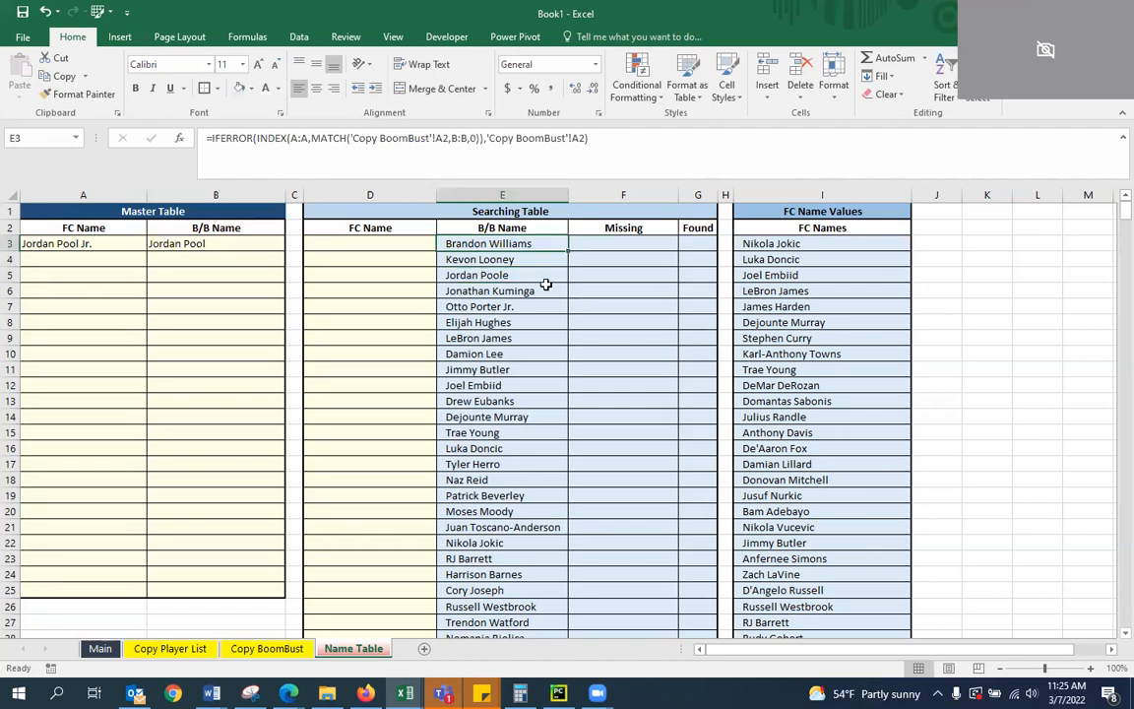
pyautogui.click(448, 139)
pyautogui.press('BackSpace')
pyautogui.write('3')
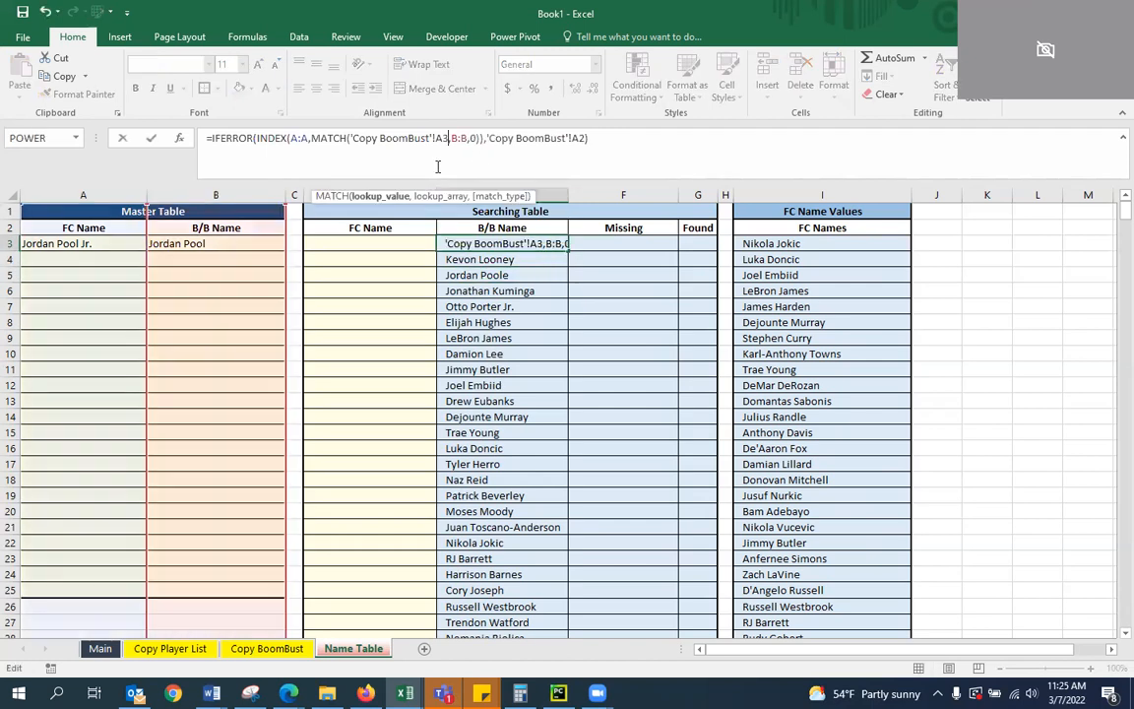
pyautogui.click(578, 139)
pyautogui.press('Delete')
pyautogui.write('3')
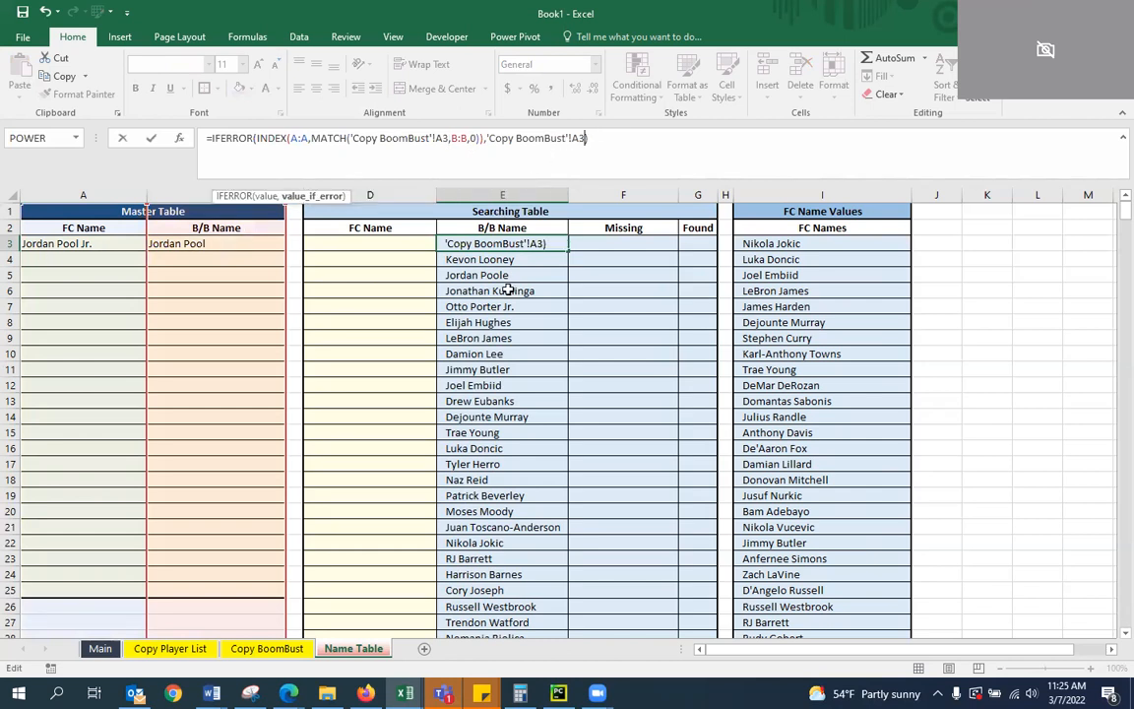
pyautogui.hotkey('ctrl', 'Return')
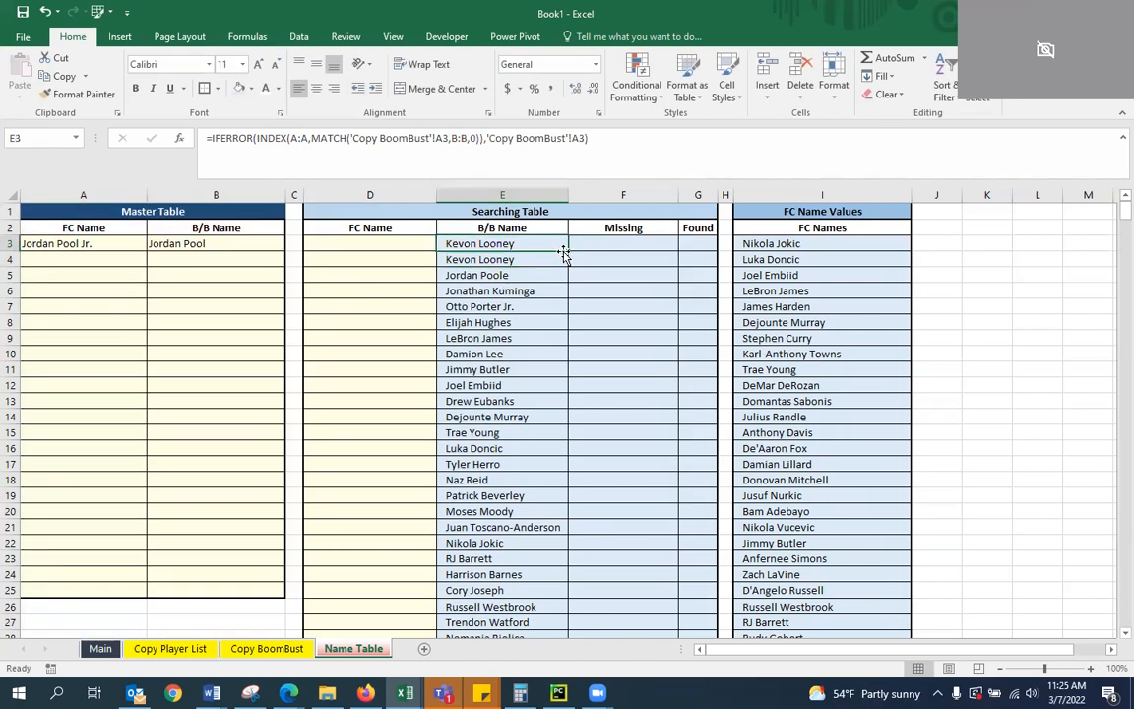
# Fill the revised E3 formula down the B/B Name column and check the formulas in E3 and E4 against the Master Table entry
pyautogui.doubleClick(567, 251)
pyautogui.click(438, 293)
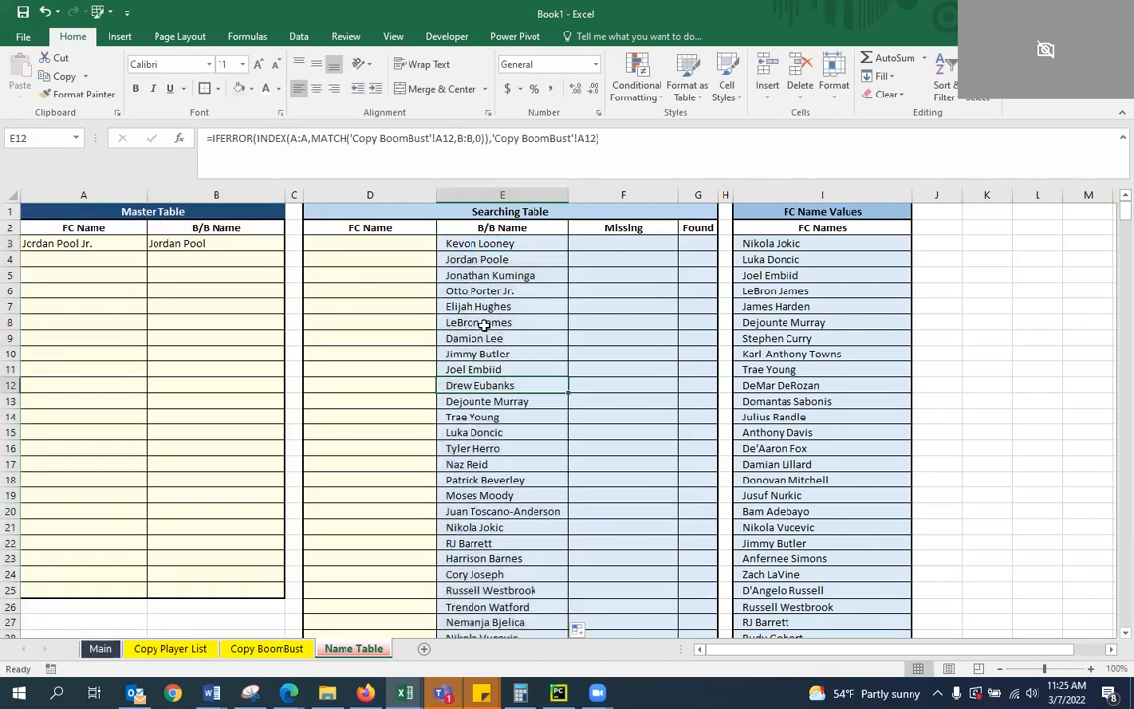
pyautogui.click(497, 259)
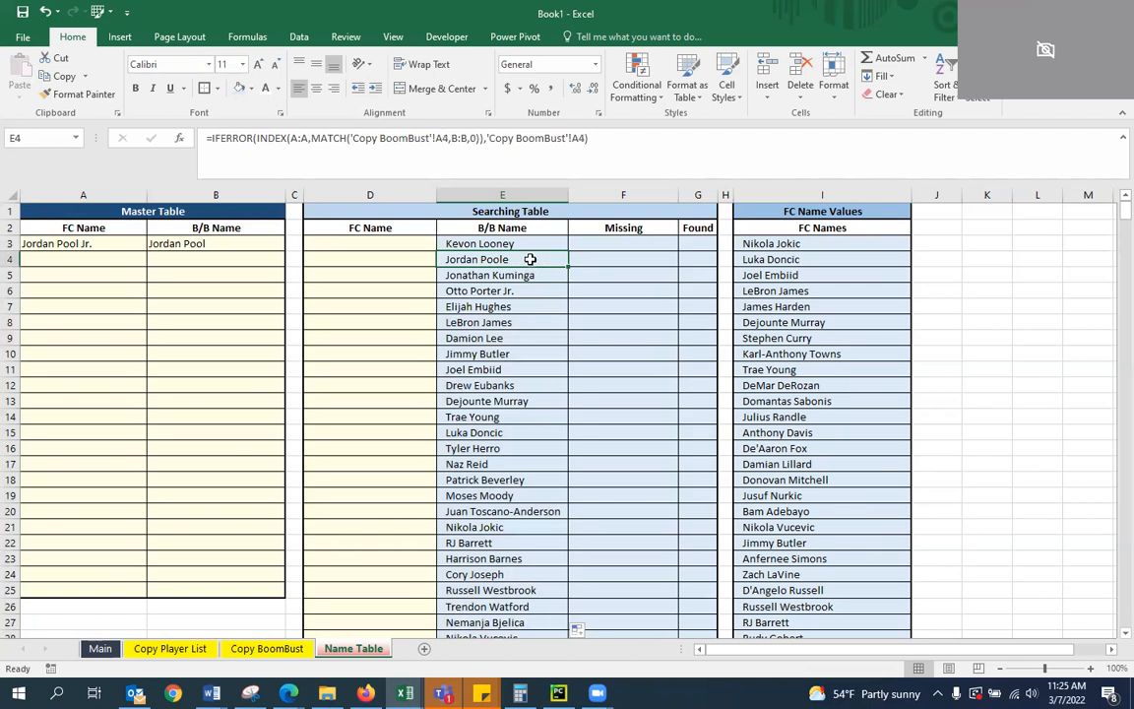
pyautogui.click(207, 244)
pyautogui.click(529, 244)
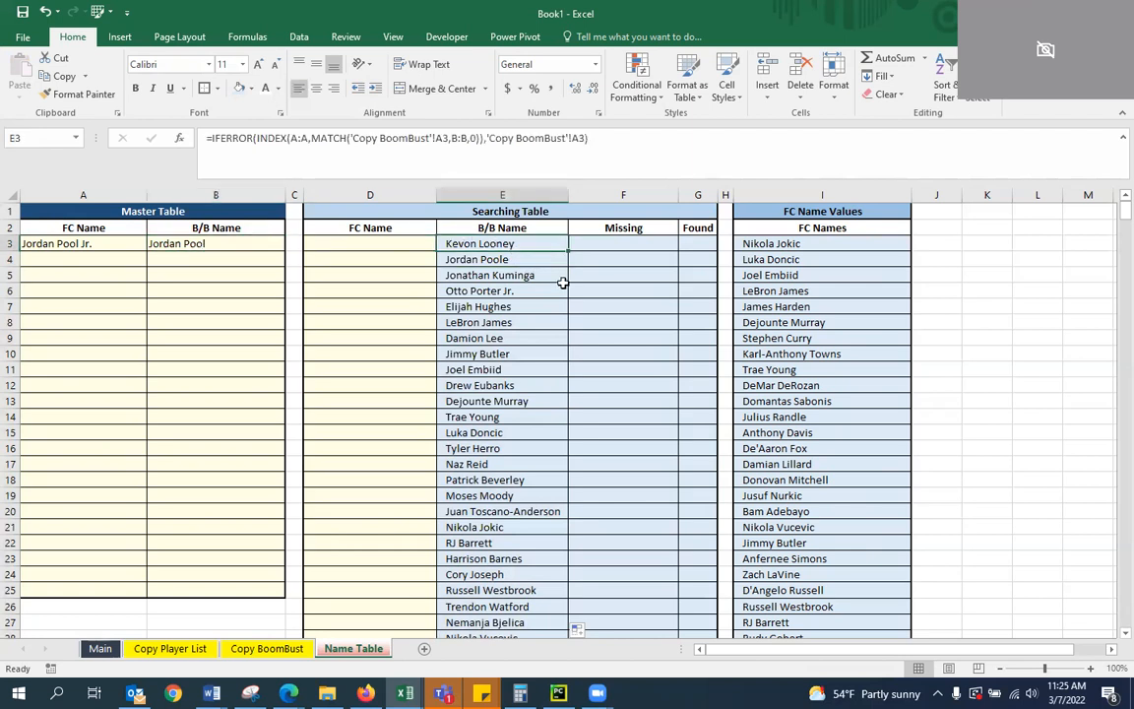
pyautogui.press('Down')
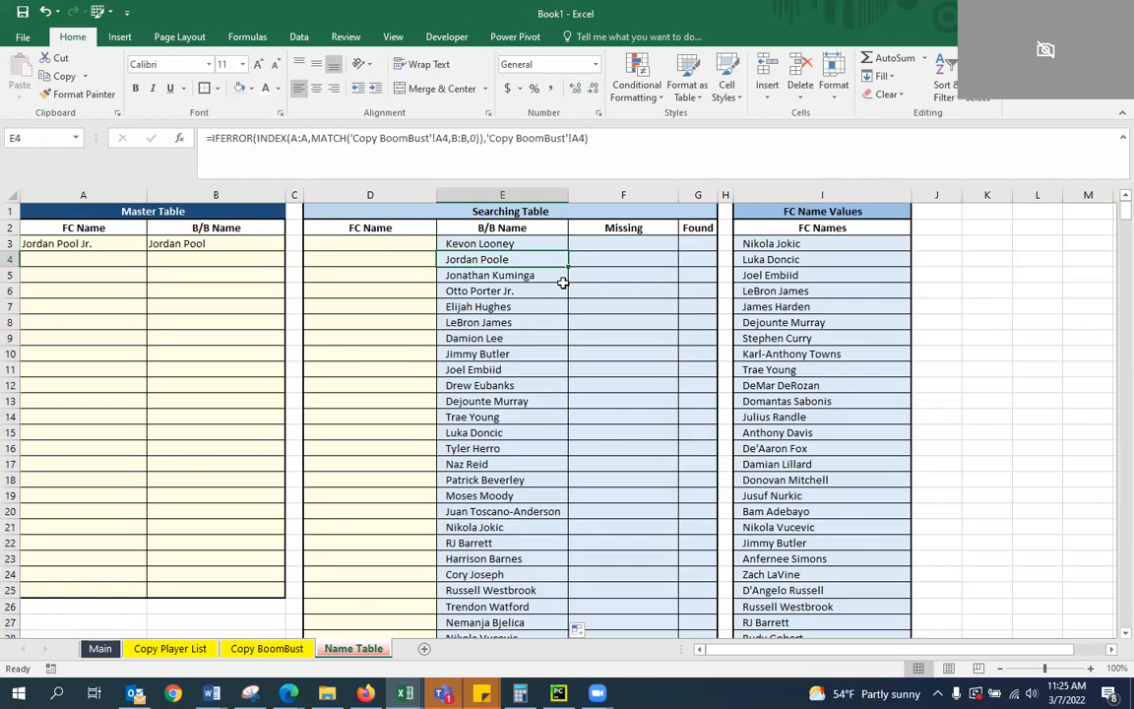
# Correct the Master Table's B/B Name in B3 to Jordan Poole and check the matching lookup in the Searching Table
pyautogui.click(277, 245)
pyautogui.doubleClick(259, 245)
pyautogui.write('e')
pyautogui.press('Return')
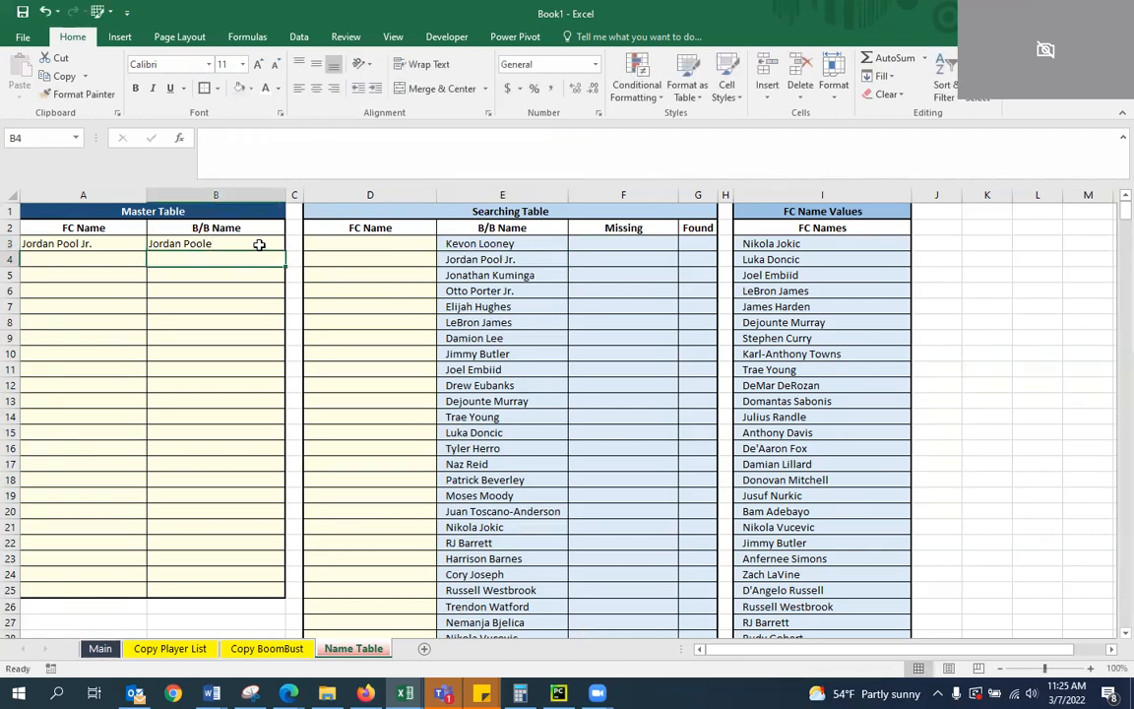
pyautogui.press('Right')
pyautogui.press('Right')
pyautogui.press('Right')
pyautogui.press('Right')
pyautogui.press('Right')
pyautogui.press('Right')
pyautogui.press('Right')
pyautogui.press('Right')
pyautogui.press('Right')
pyautogui.press('Left')
pyautogui.press('Left')
pyautogui.press('Left')
pyautogui.press('Left')
pyautogui.press('Left')
pyautogui.press('Left')
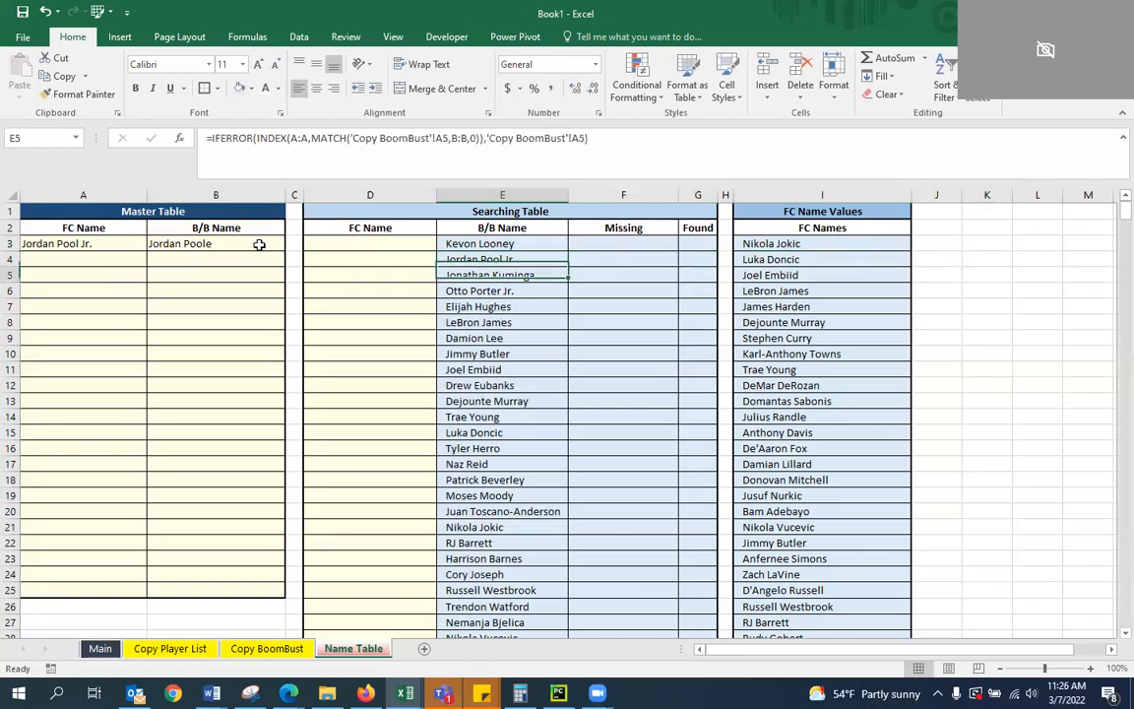
# Clear the test name pair from A3:B3 of the Master Table
pyautogui.press('Left')
pyautogui.press('Left')
pyautogui.press('Left')
pyautogui.press('Up')
pyautogui.press('Left')
pyautogui.hotkey('shift', 'Right')
pyautogui.press('Delete')
pyautogui.press('Right')
pyautogui.press('Right')
pyautogui.press('Right')
pyautogui.press('Right')
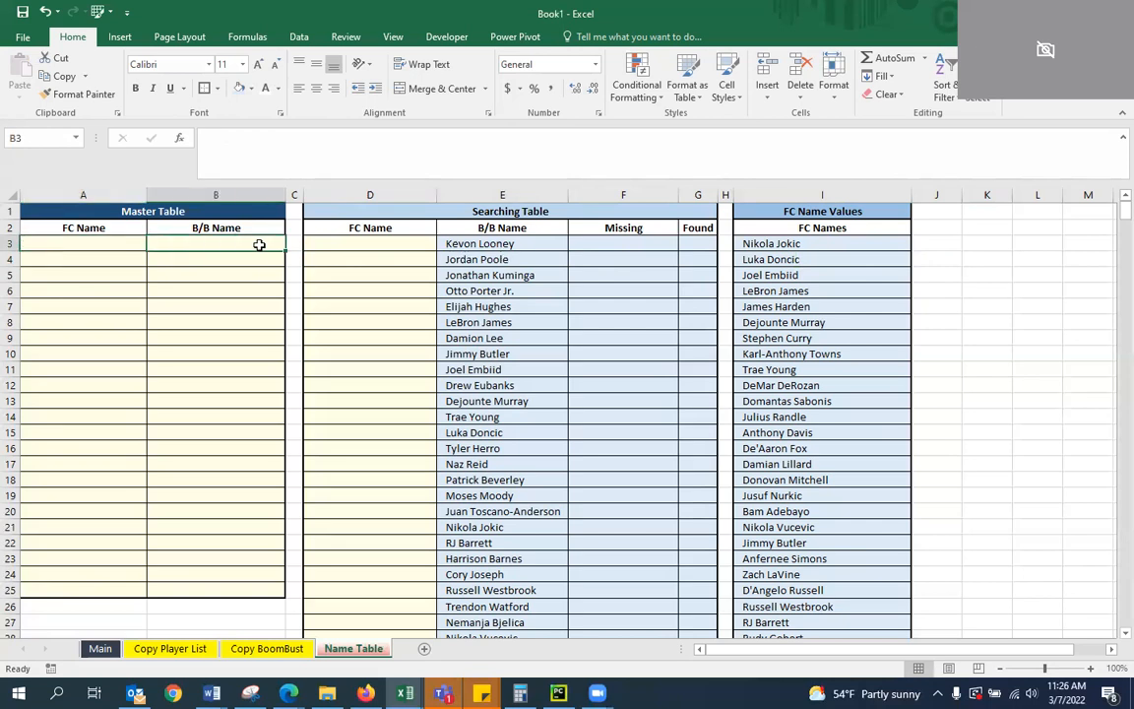
# Examine the lookup formulas in the upper cells of the Searching Table's B/B Name column, starting at E3
pyautogui.click(539, 279)
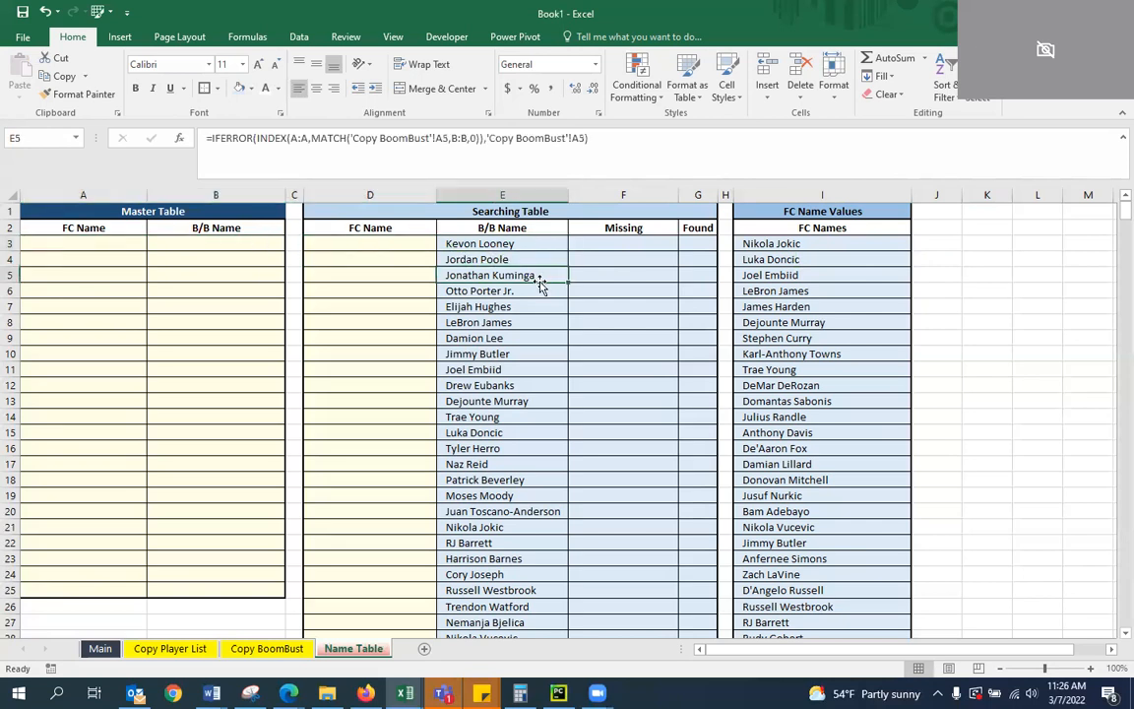
pyautogui.press('Up')
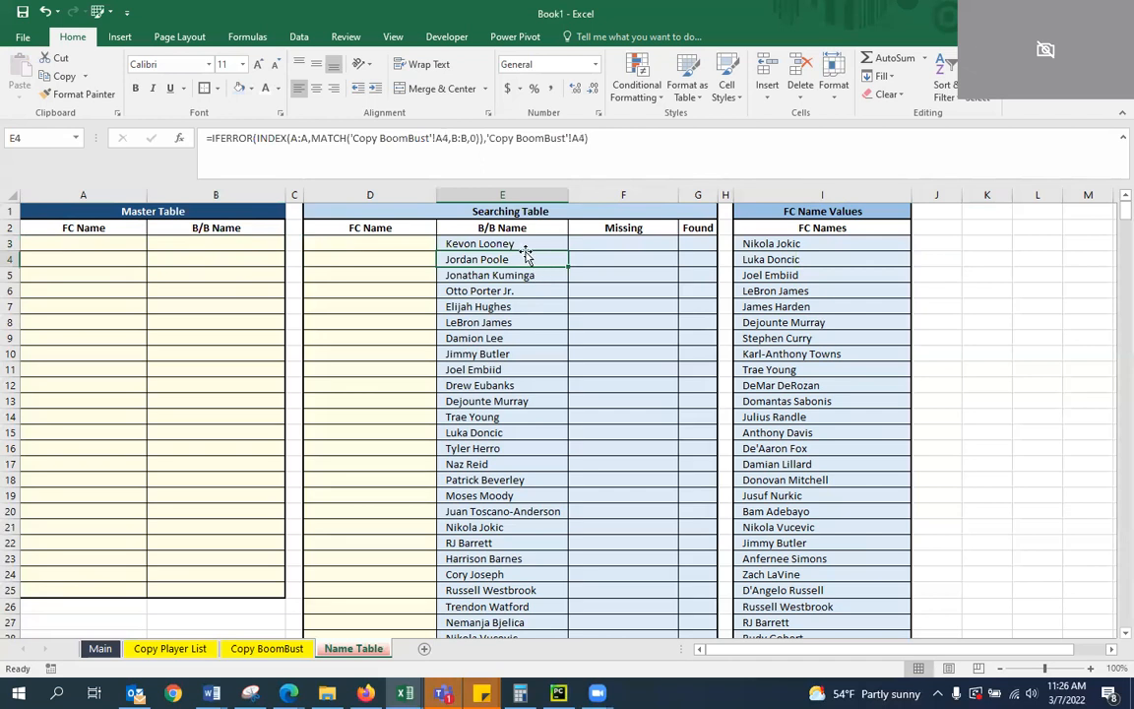
pyautogui.click(526, 243)
pyautogui.press('Down')
pyautogui.press('Down')
pyautogui.press('Down')
pyautogui.press('Down')
pyautogui.press('Down')
pyautogui.press('Down')
pyautogui.press('Down')
pyautogui.press('Down')
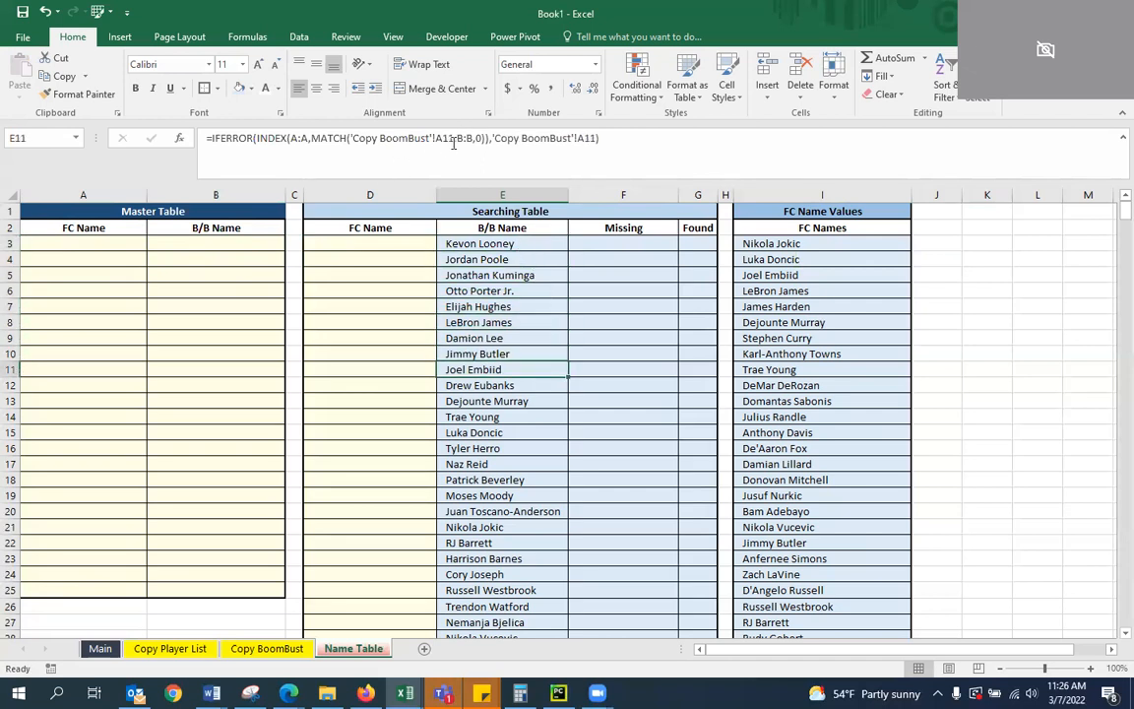
pyautogui.click(513, 245)
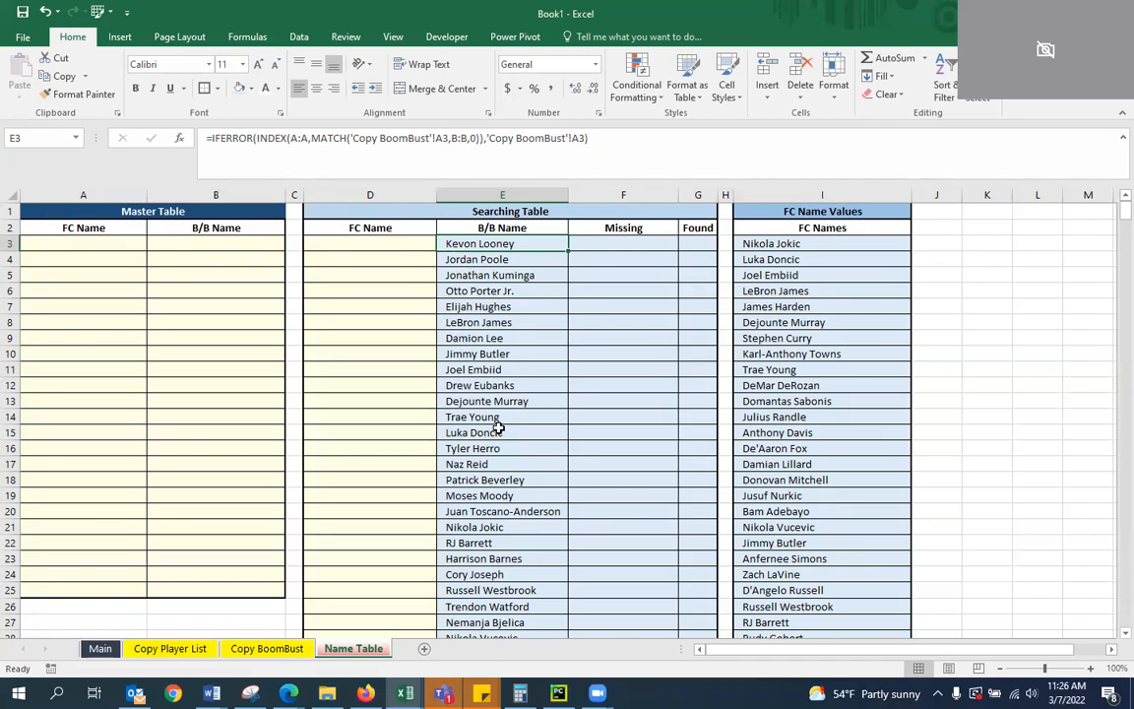
pyautogui.press('Down')
pyautogui.press('Down')
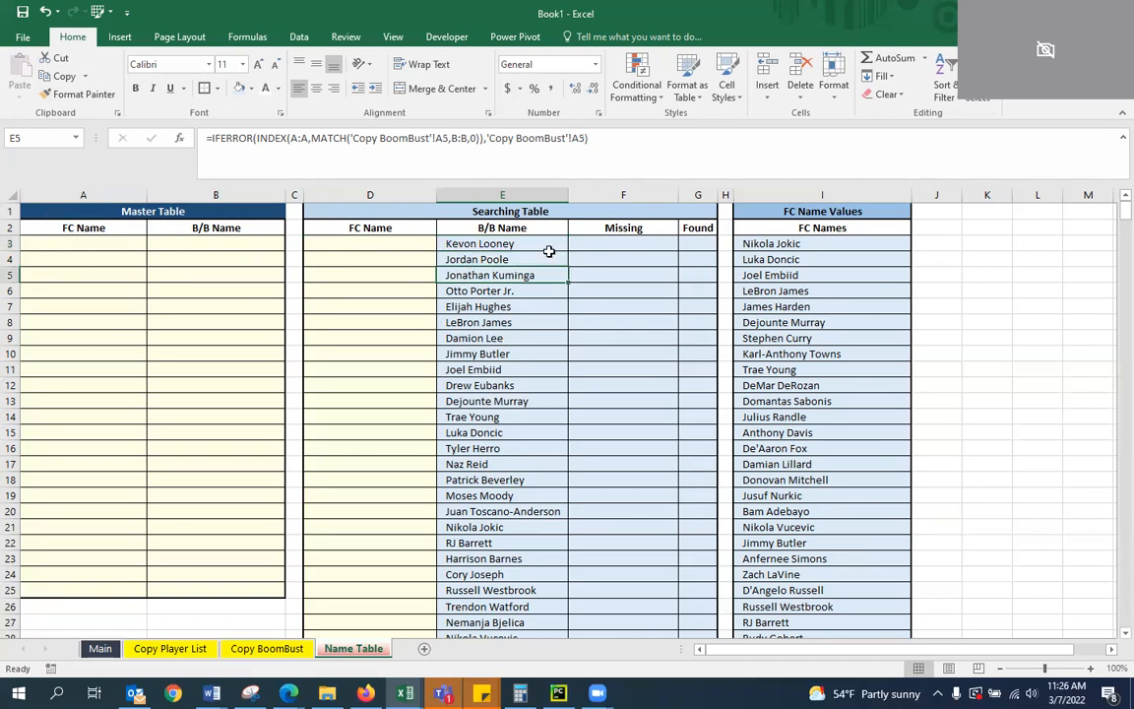
# Start a formula in F3 of the Missing column with =IF(E3="","", to return blank for empty names
pyautogui.click(589, 245)
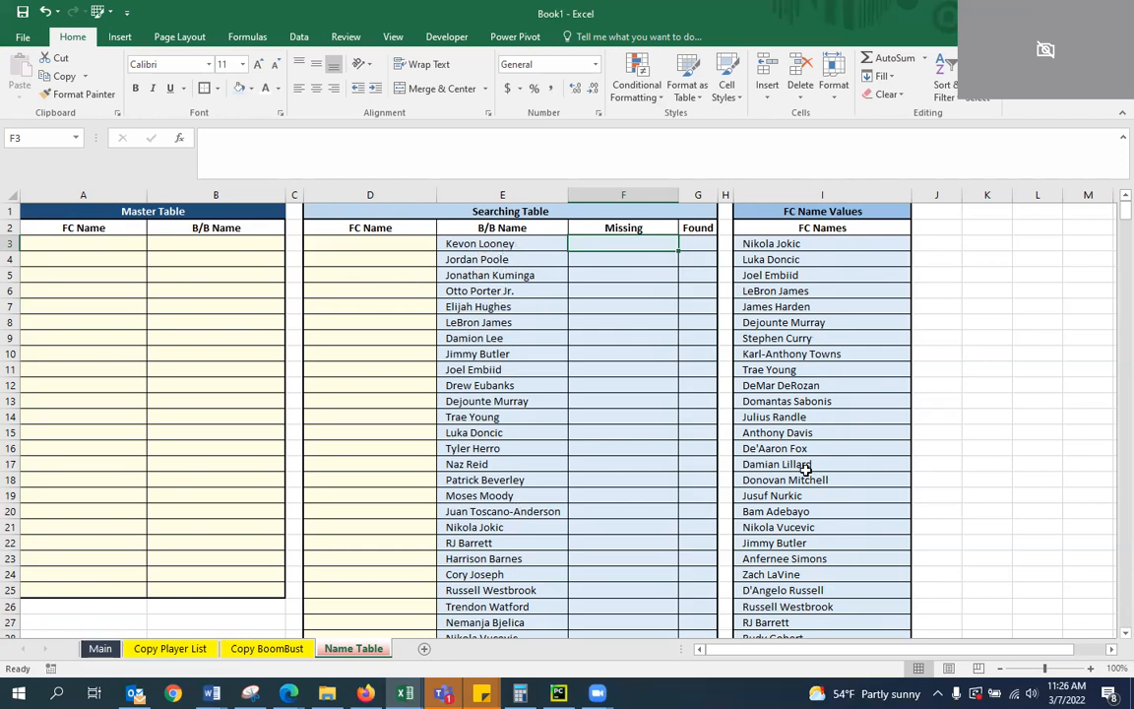
pyautogui.click(518, 170)
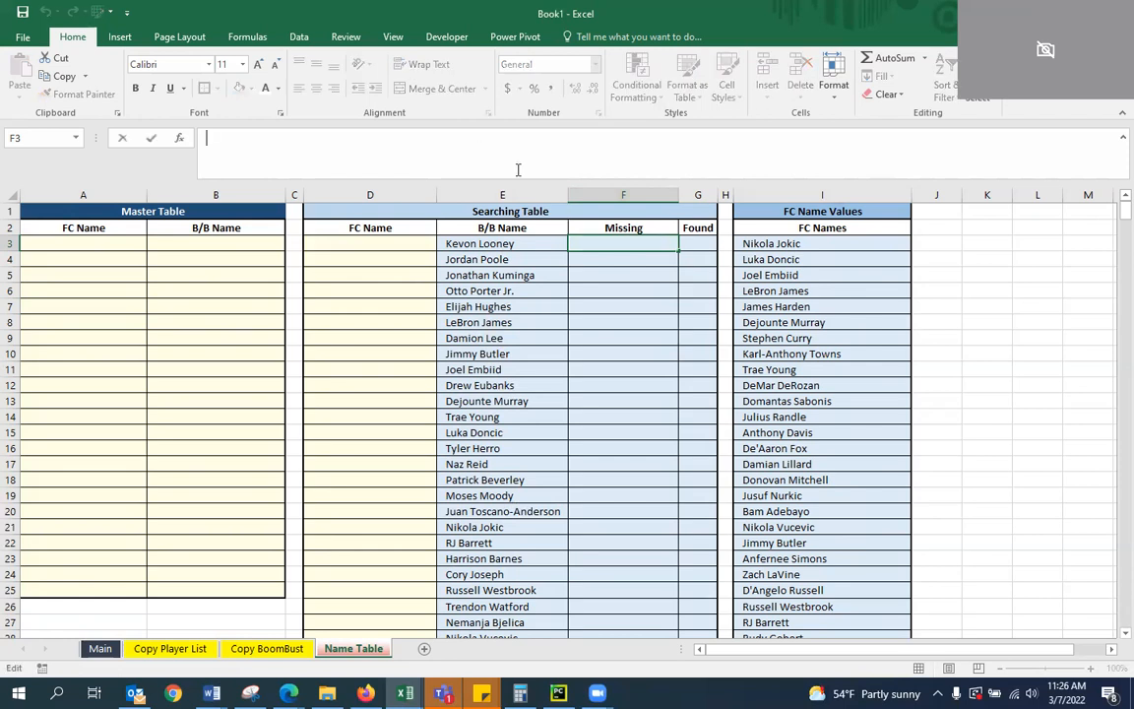
pyautogui.write('=')
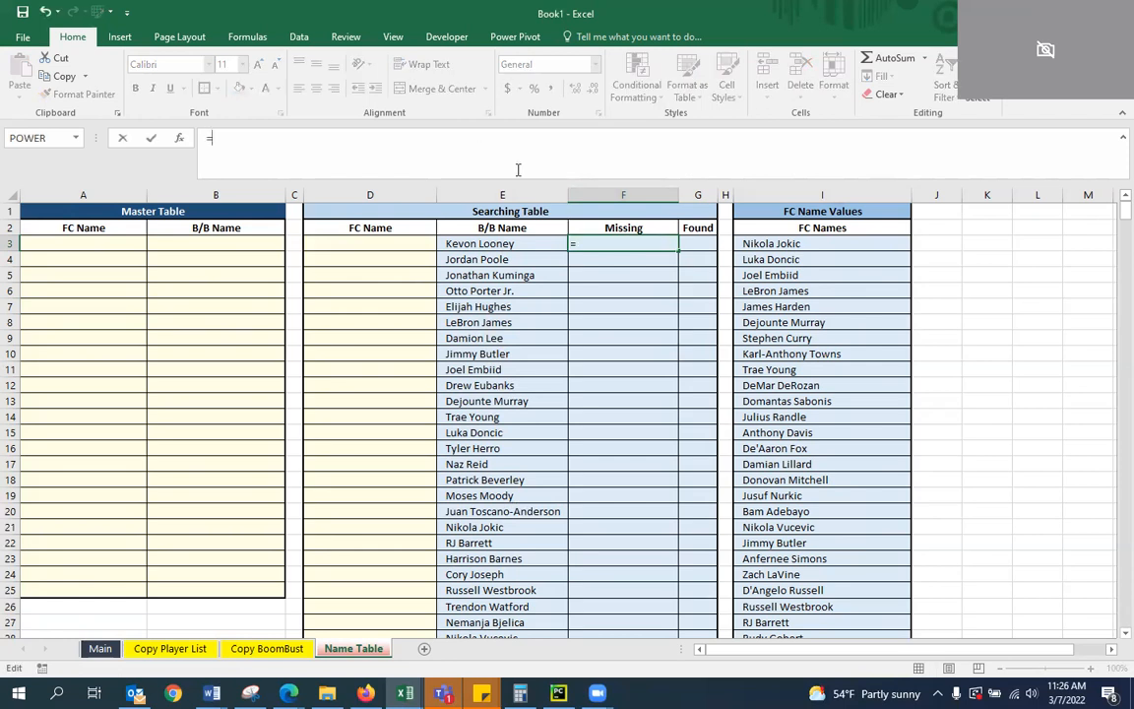
pyautogui.write('if')
pyautogui.press('Tab')
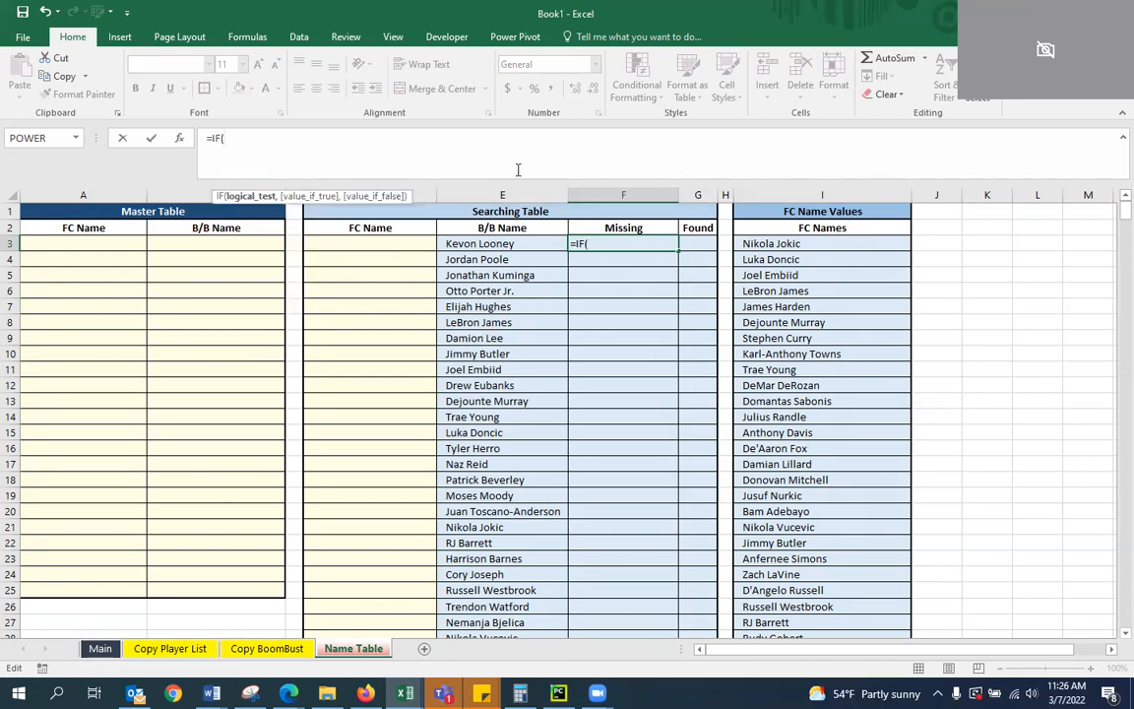
pyautogui.write('E3="","",')
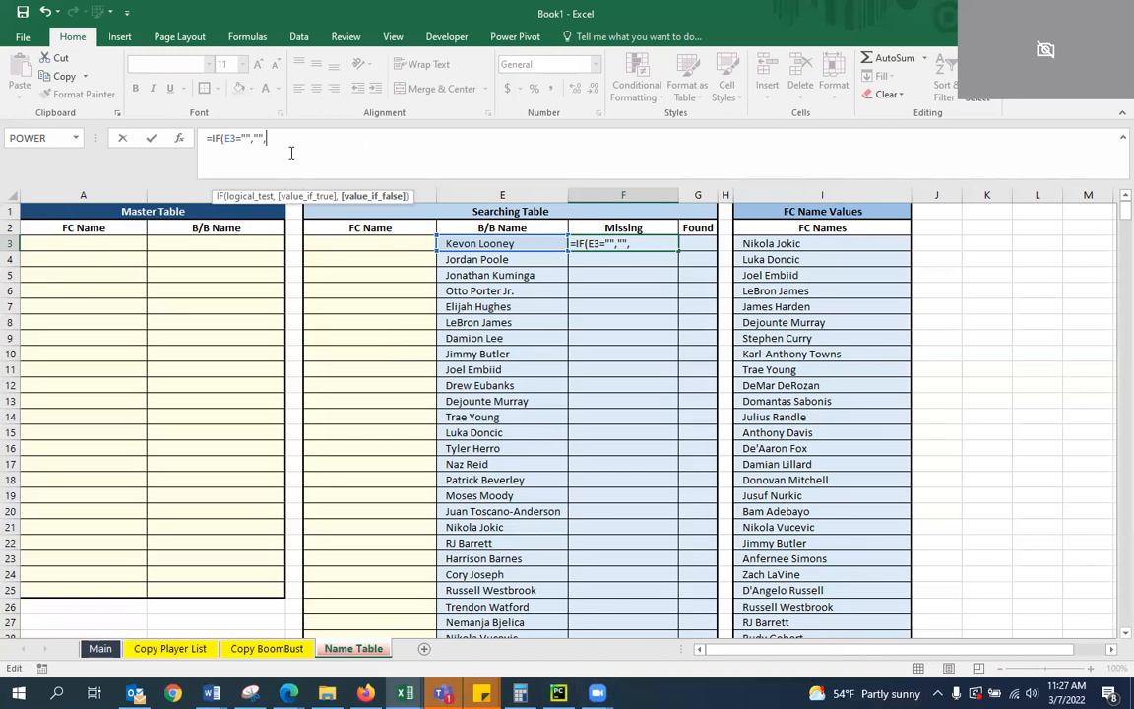
# Extend the F3 formula with IFERROR(IF(MATCH(E3,I:I,0) to look for the name among the FC Names
pyautogui.write('IFERROR(')
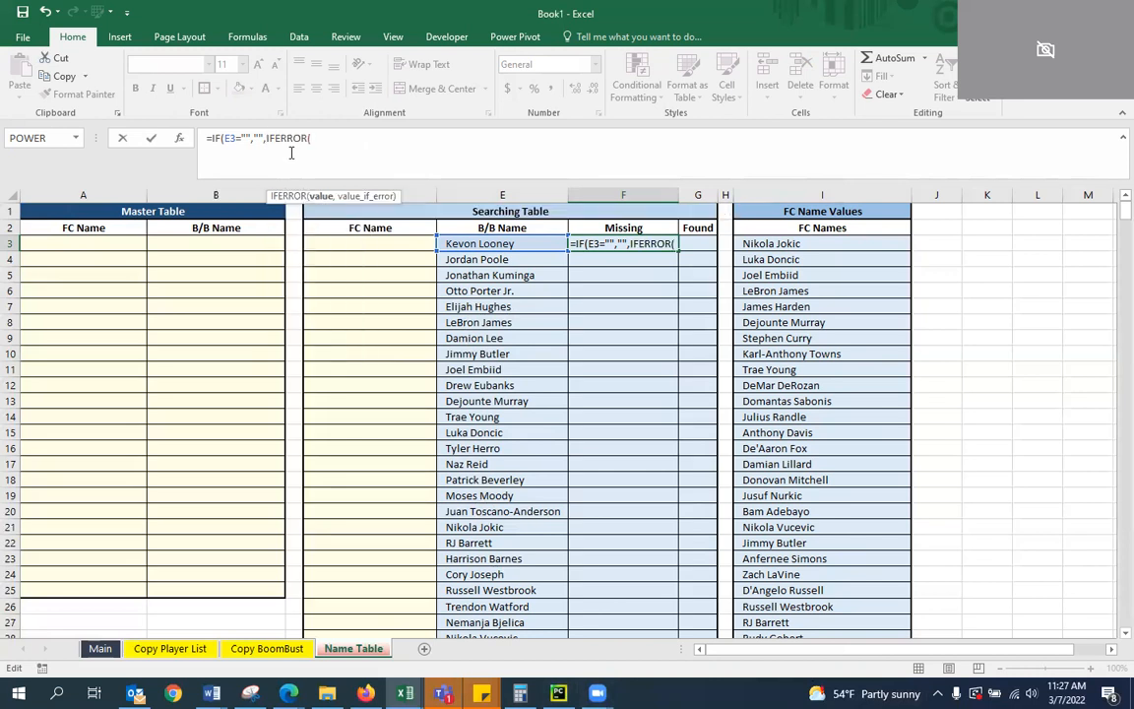
pyautogui.write('IF(')
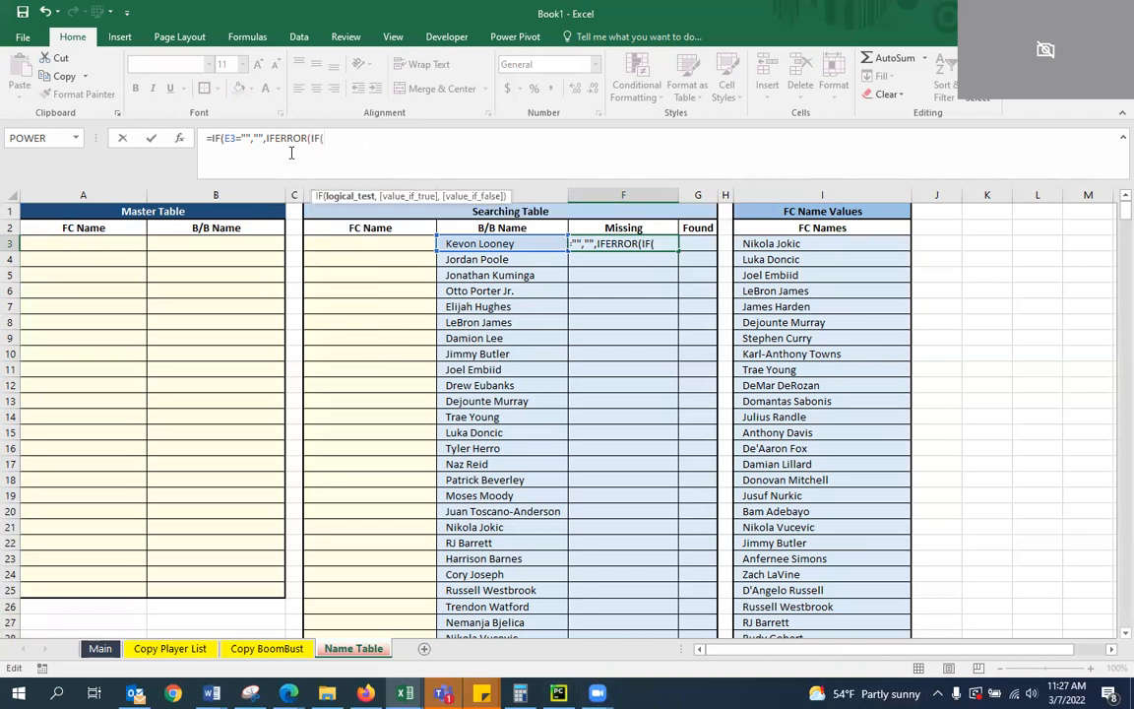
pyautogui.write('MATCH(')
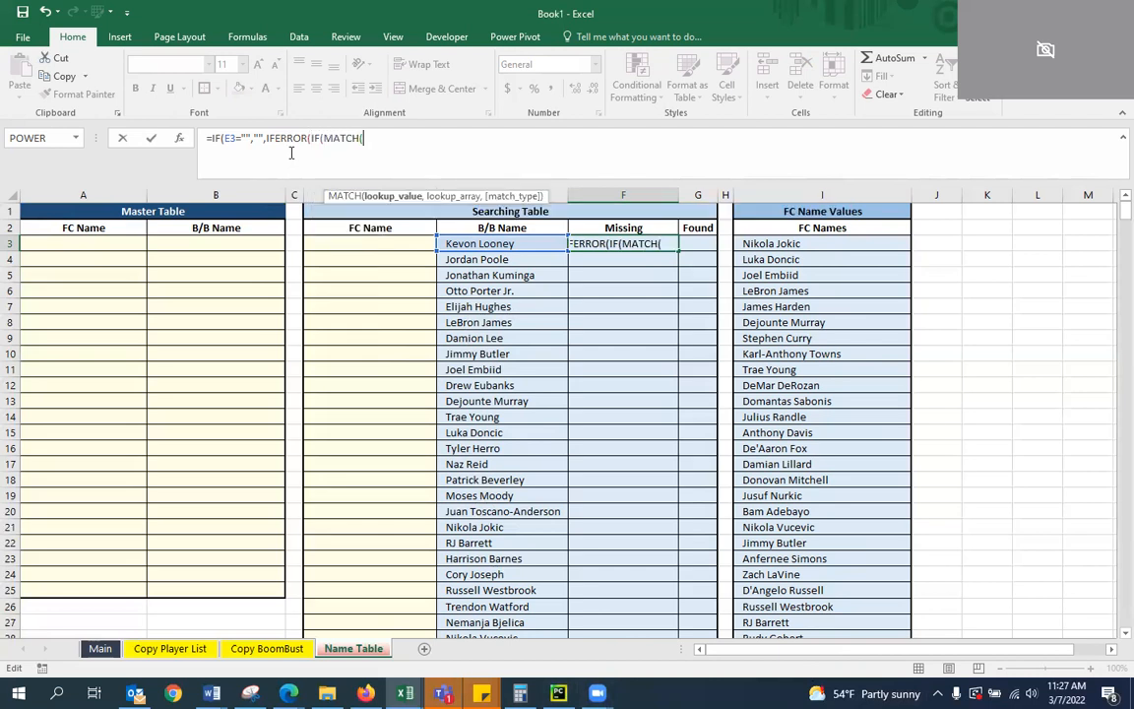
pyautogui.write('E4')
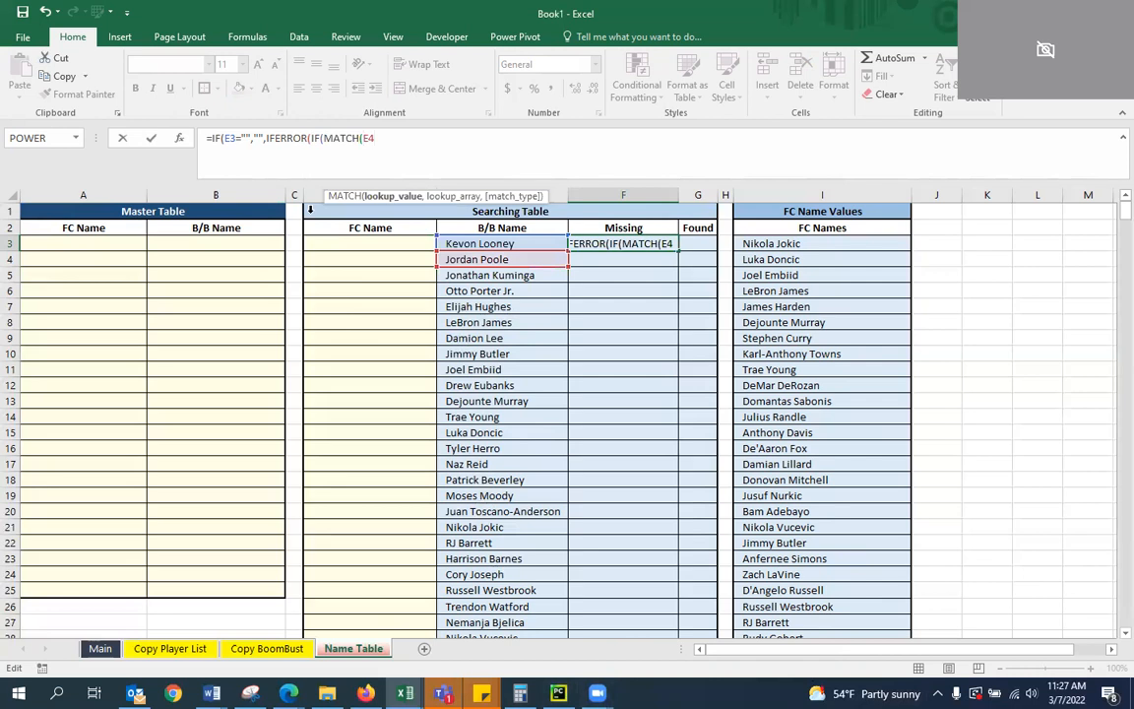
pyautogui.press('BackSpace')
pyautogui.write('3')
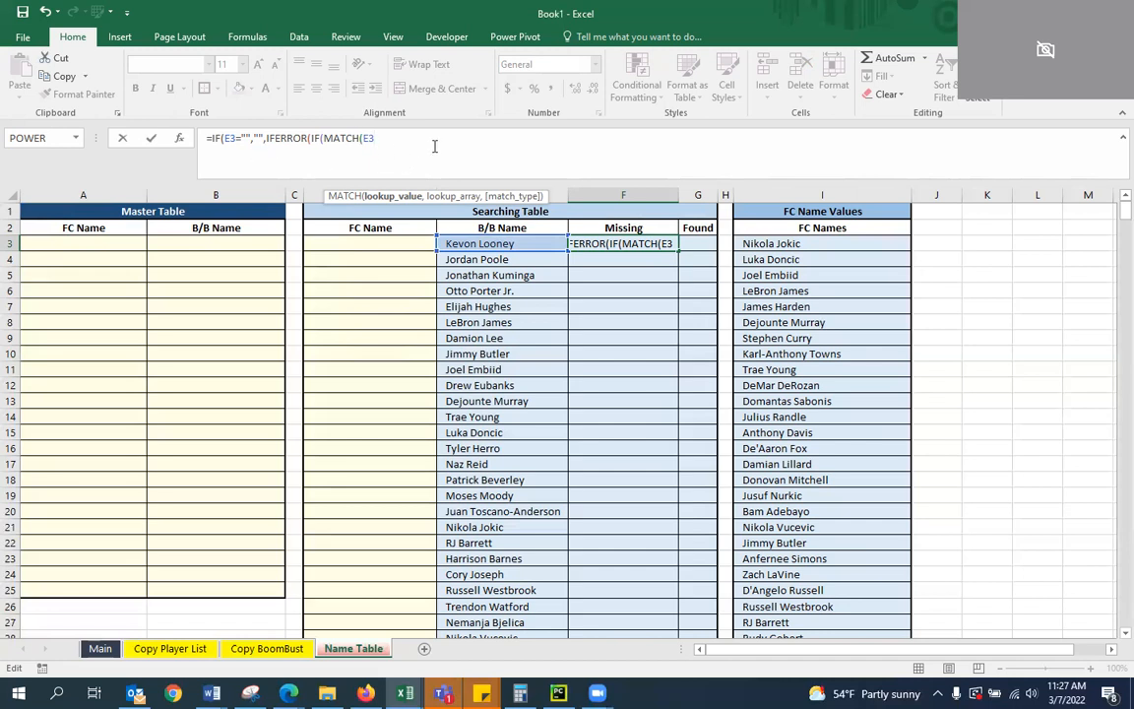
pyautogui.write(',I:I')
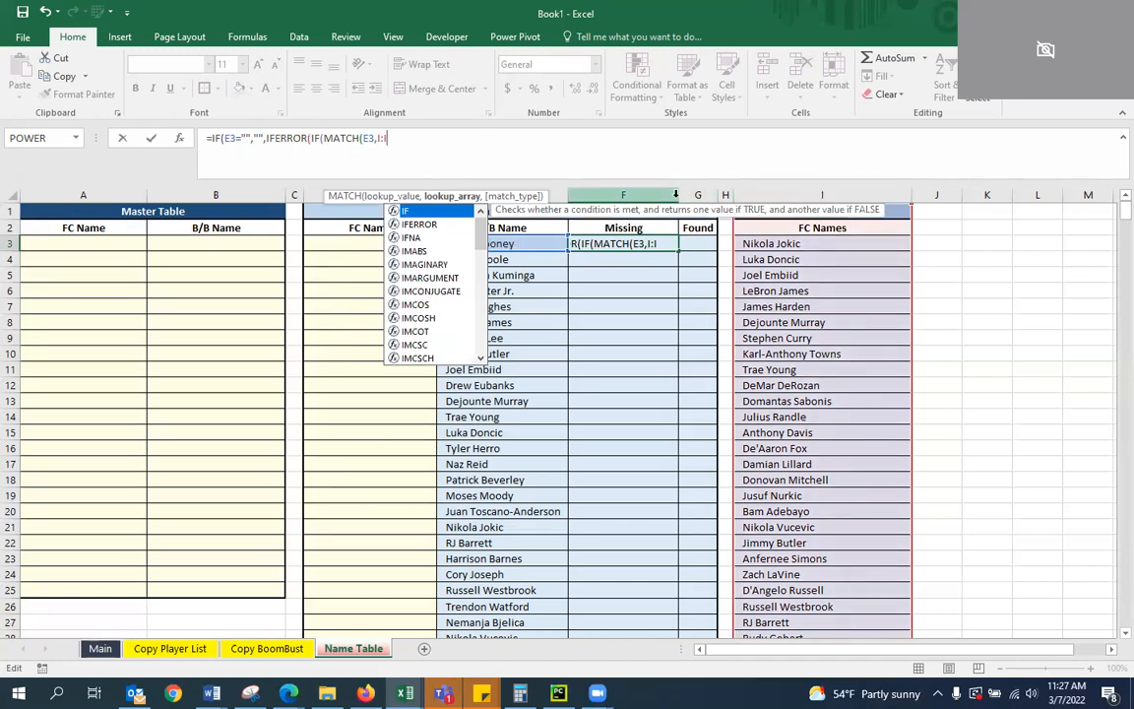
pyautogui.write(',0')
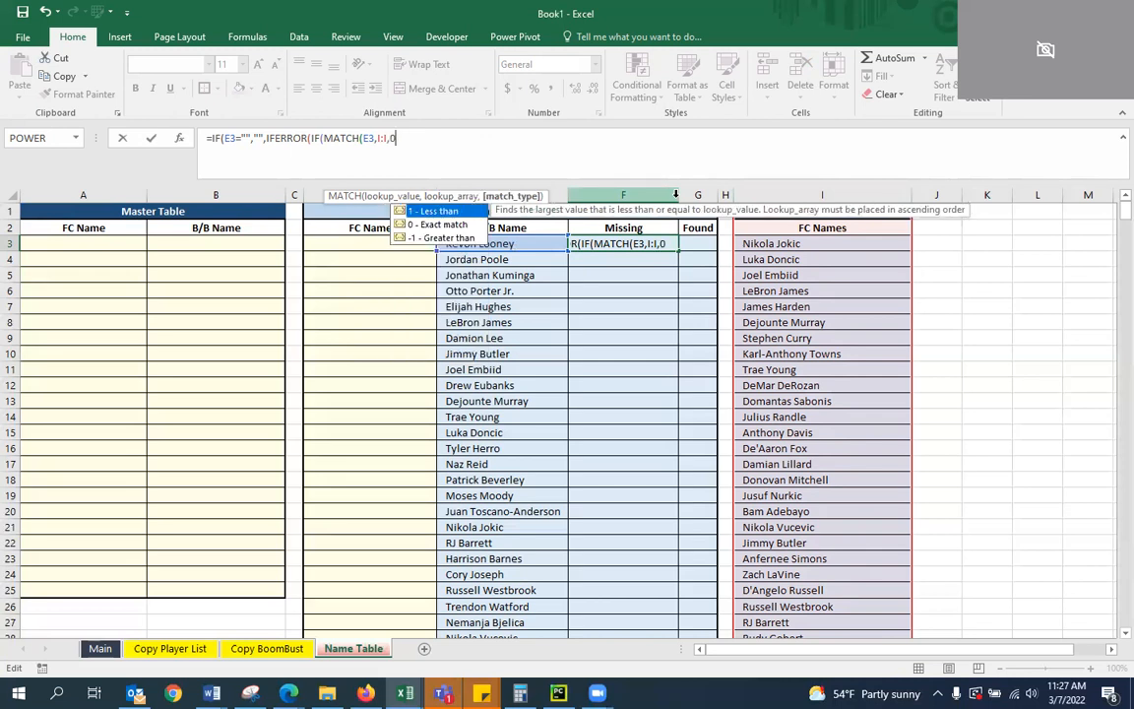
pyautogui.write(')')
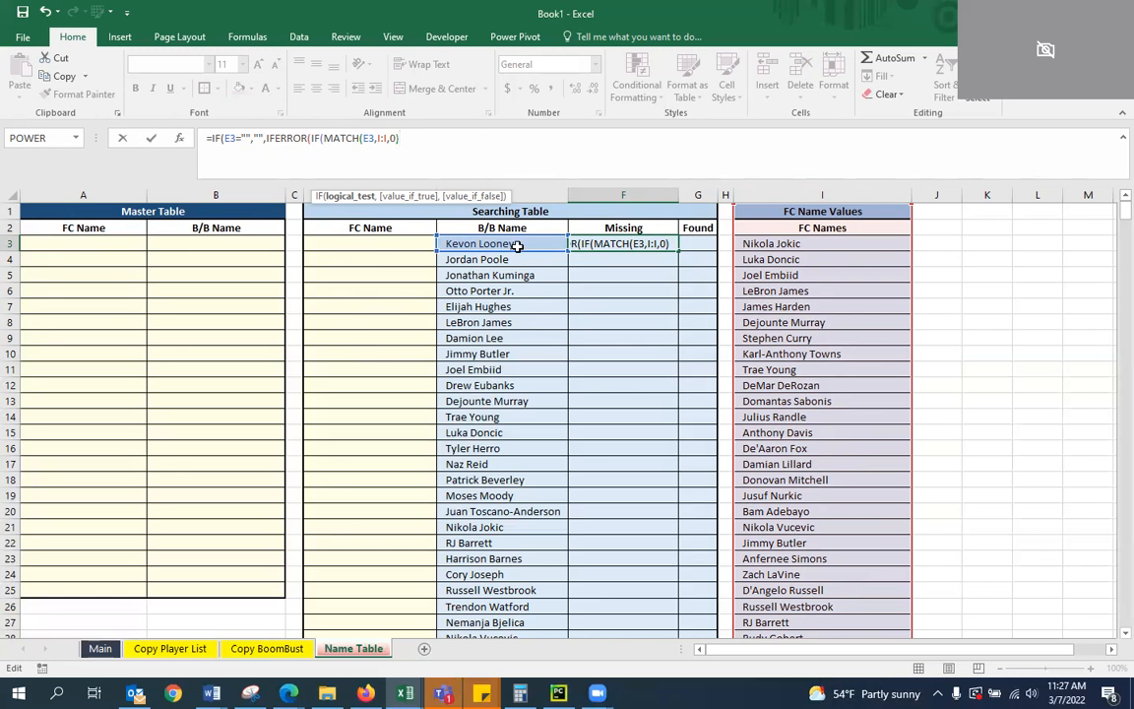
# Continue the inner IF of the F3 formula with >0,"",E3) after the MATCH
pyautogui.write('>0')
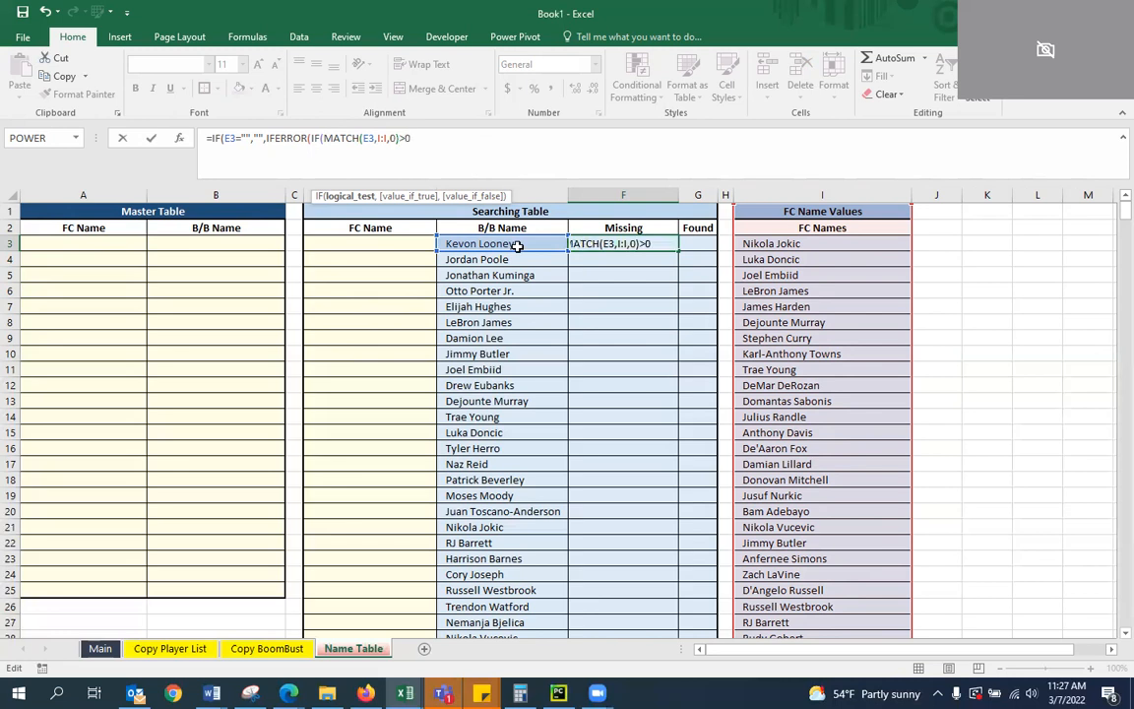
pyautogui.write(',')
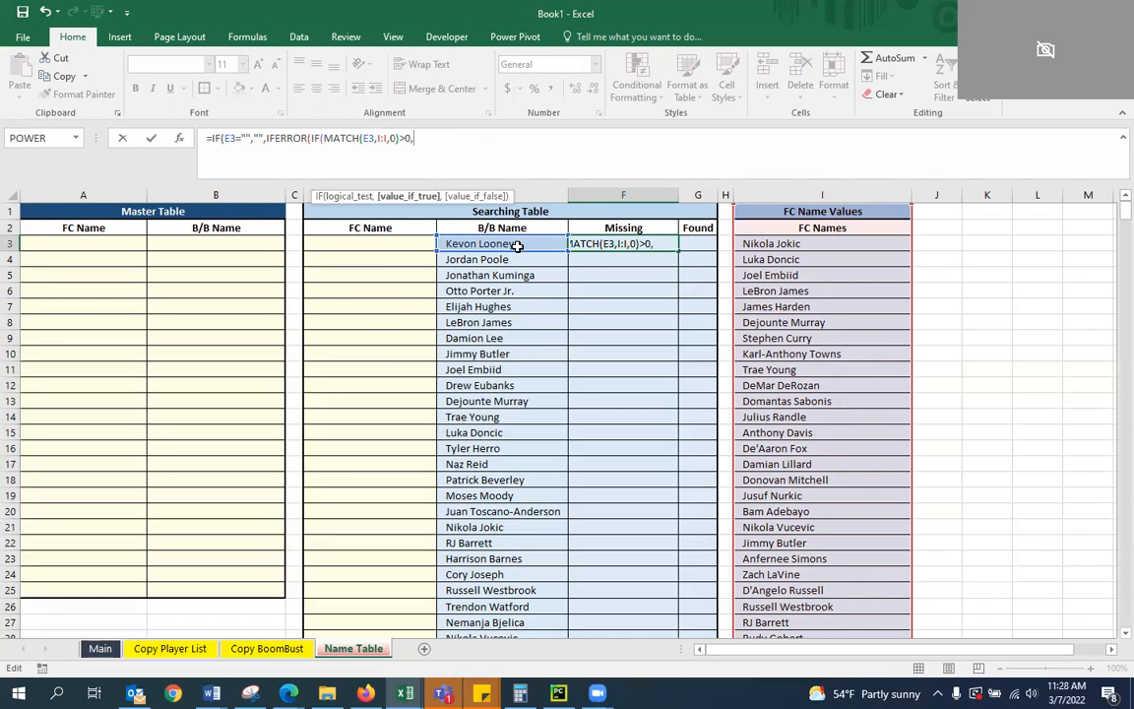
pyautogui.write('"",E')
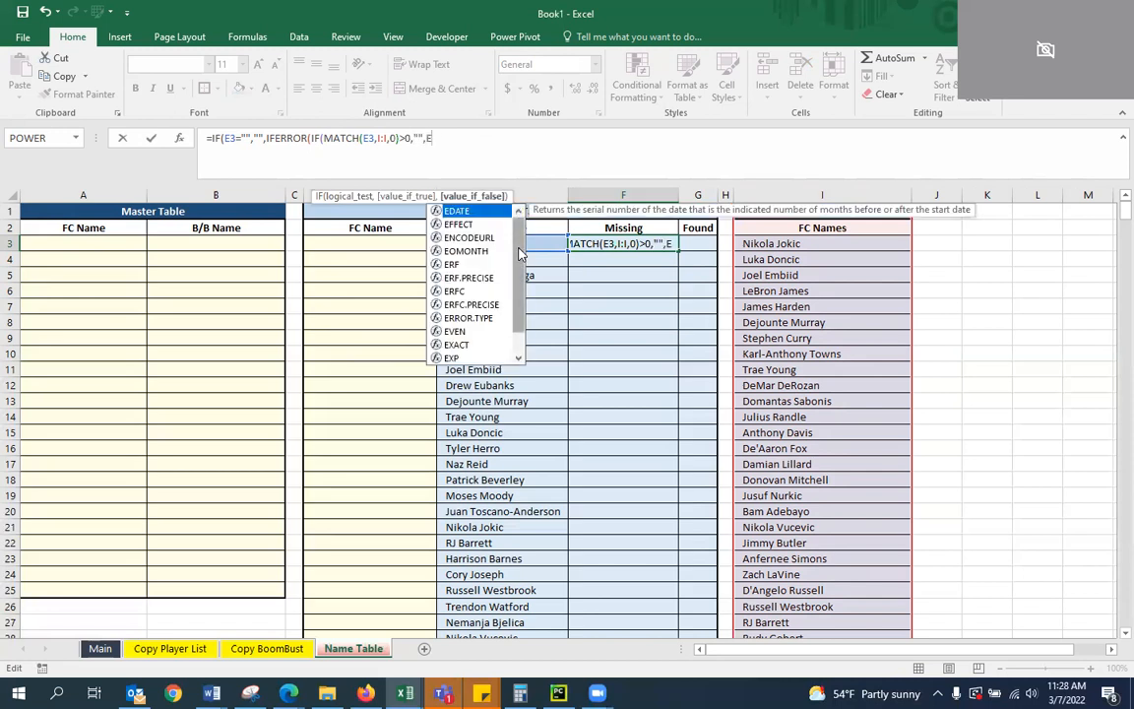
pyautogui.write('3')
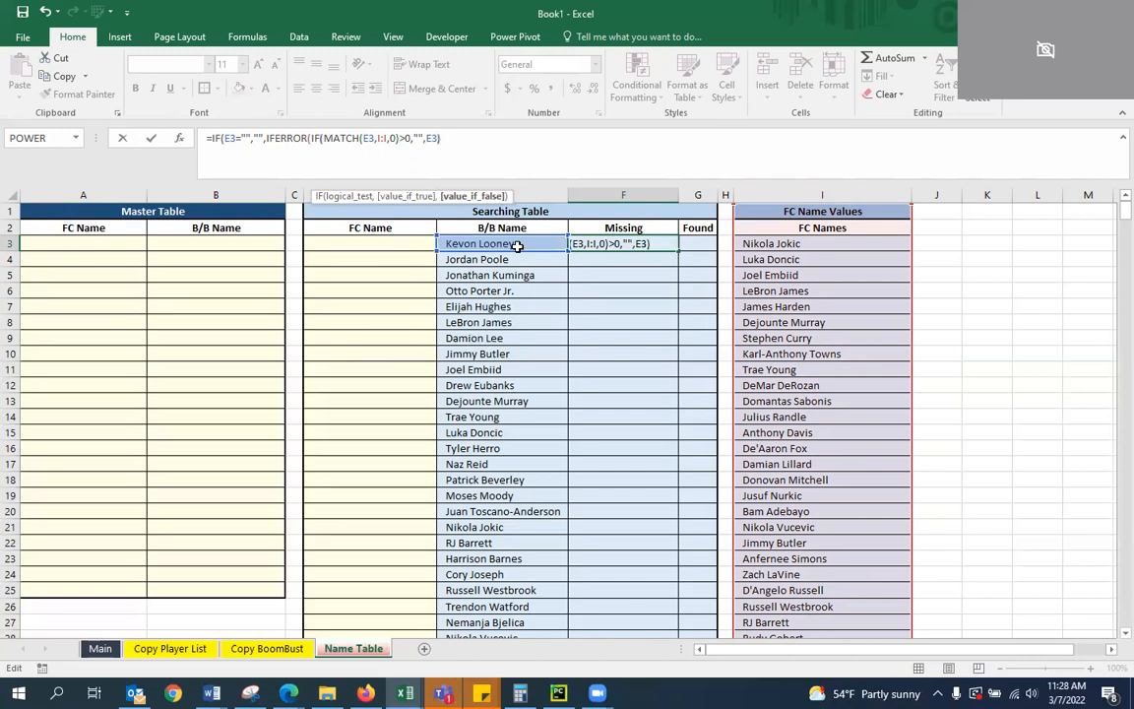
pyautogui.write(')')
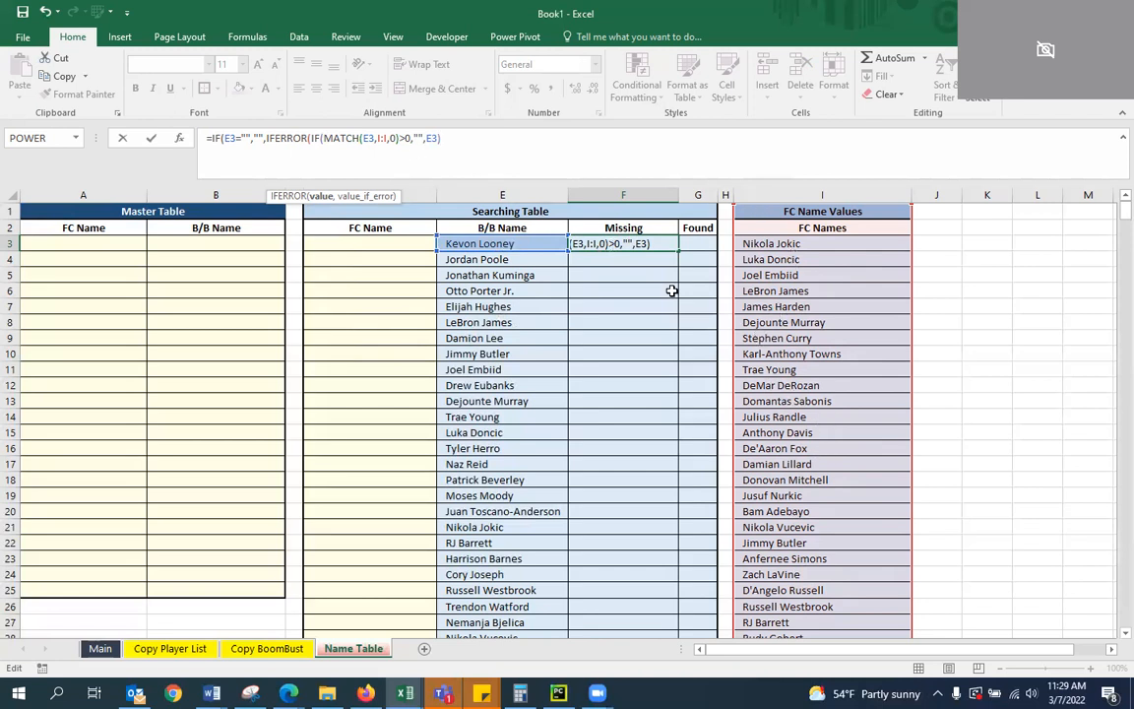
# Fix the parentheses and enter F3 as =IF(E3="","",IFERROR(IF(MATCH(E3,I:I,0)>0,""),E3))
pyautogui.press('Return')
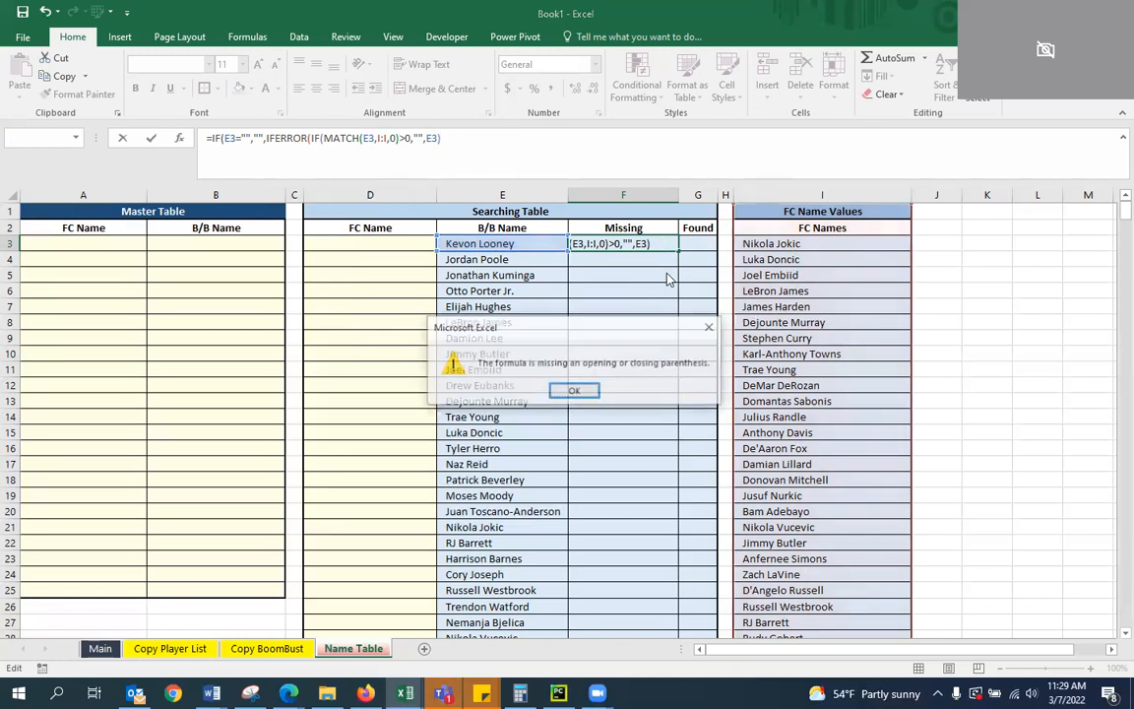
pyautogui.press('Return')
pyautogui.click(446, 143)
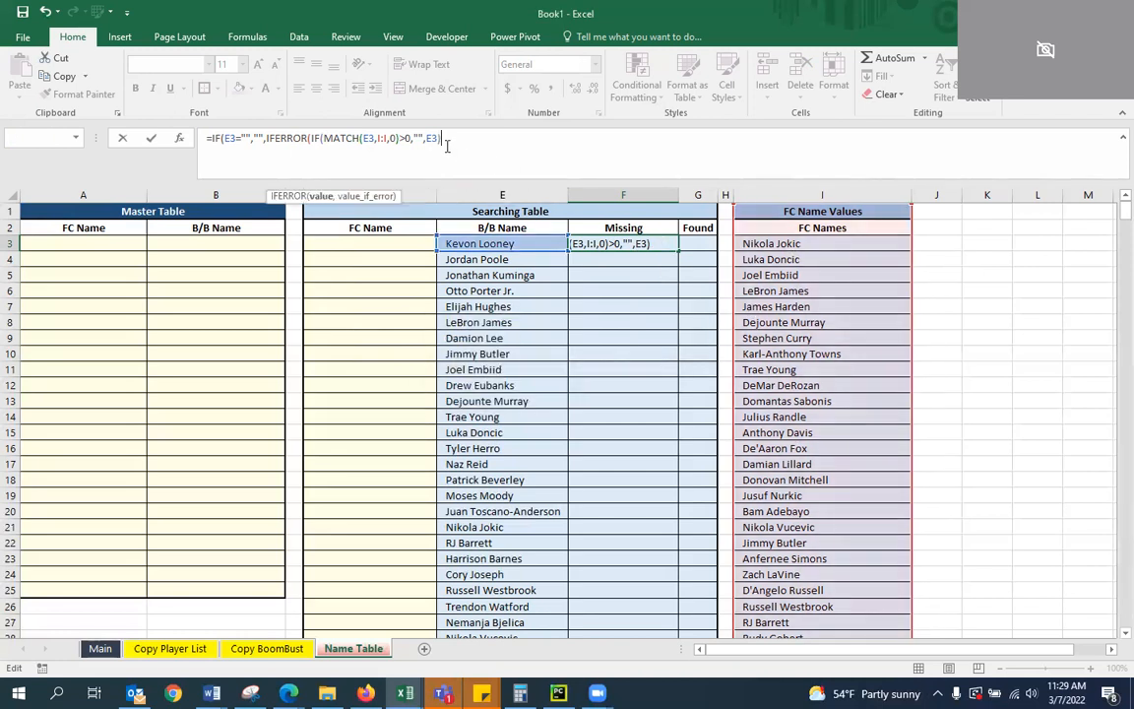
pyautogui.press('Left')
pyautogui.press('Left')
pyautogui.press('Left')
pyautogui.press('Left')
pyautogui.press('Left')
pyautogui.press('Left')
pyautogui.press('Left')
pyautogui.press('Left')
pyautogui.press('Left')
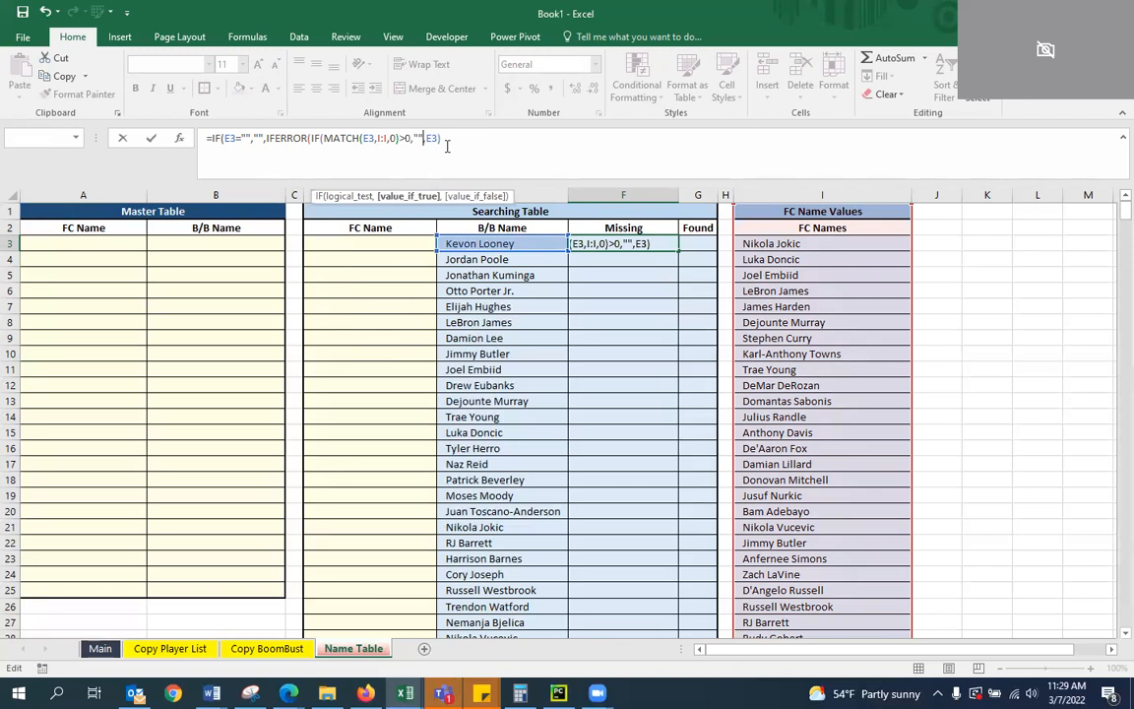
pyautogui.press('Right')
pyautogui.press('Right')
pyautogui.press('Right')
pyautogui.press('Right')
pyautogui.write(')')
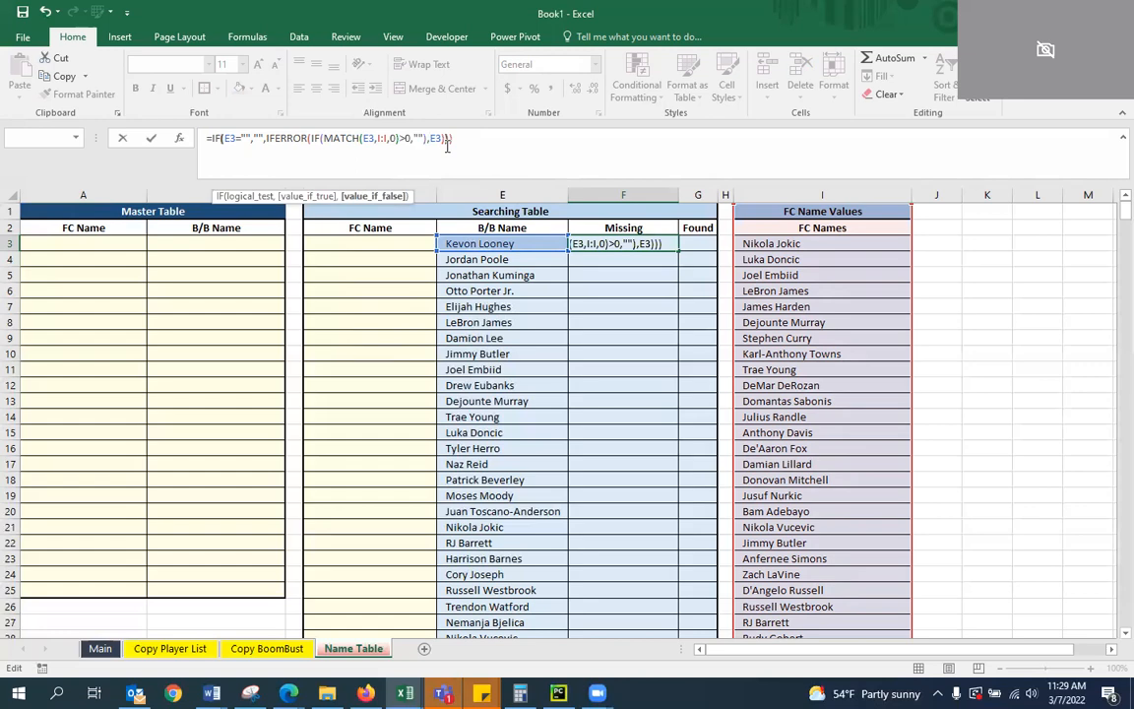
pyautogui.hotkey('ctrl', 'Return')
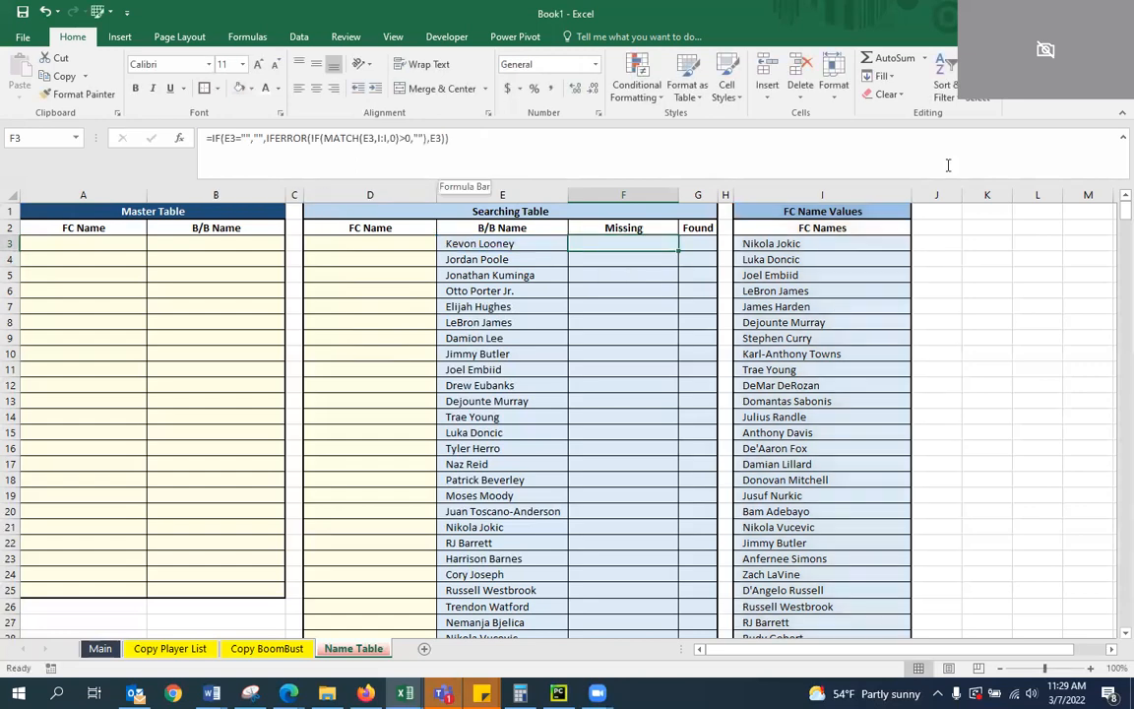
# Copy the F3 formula down the Missing column through row 600, the end of the Searching Table
pyautogui.hotkey('ctrl', 'c')
pyautogui.hotkey('shift', 'Down')
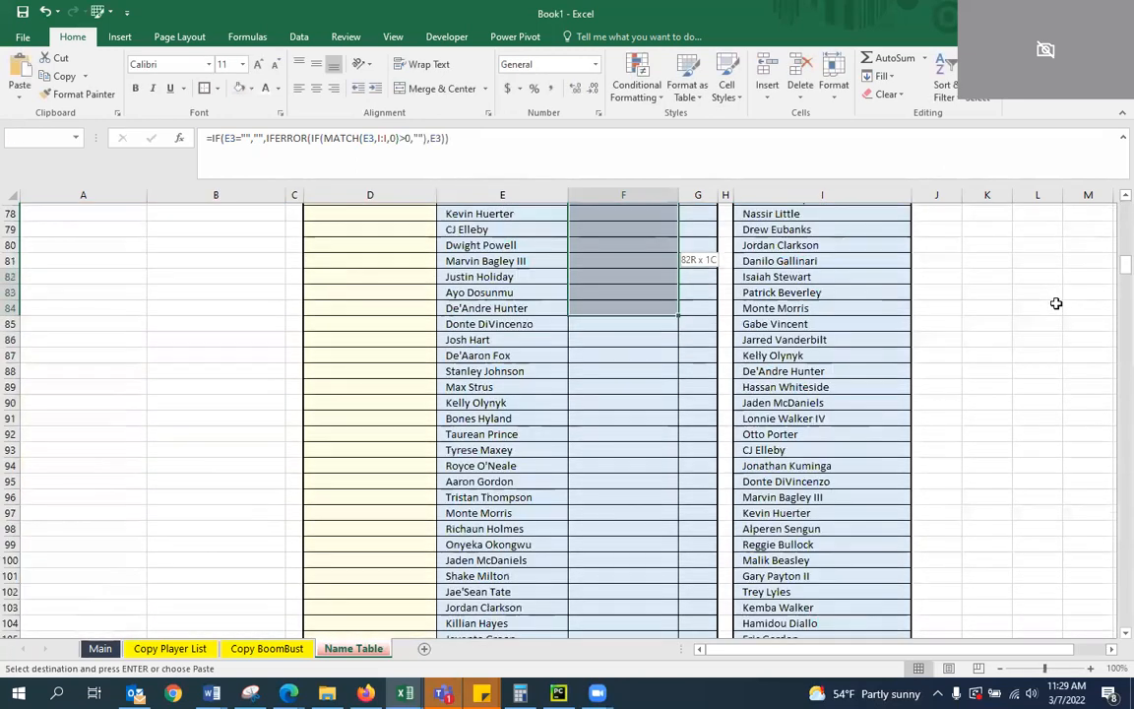
pyautogui.hotkey('shift', 'Down')
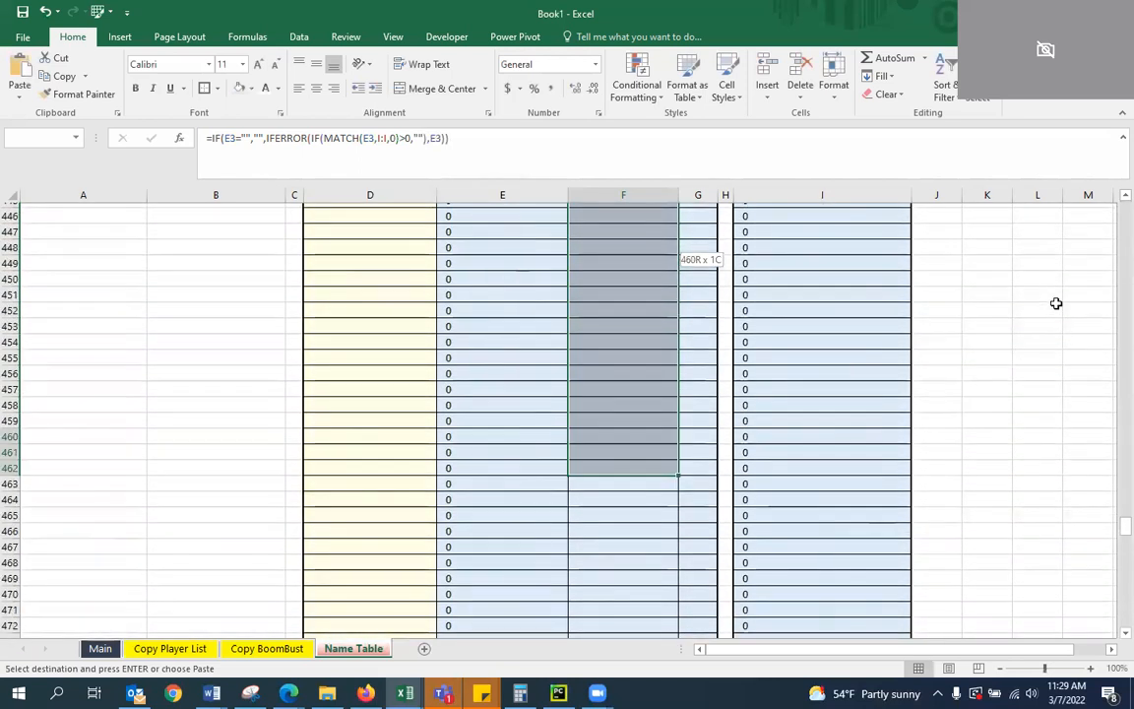
pyautogui.hotkey('shift', 'Down')
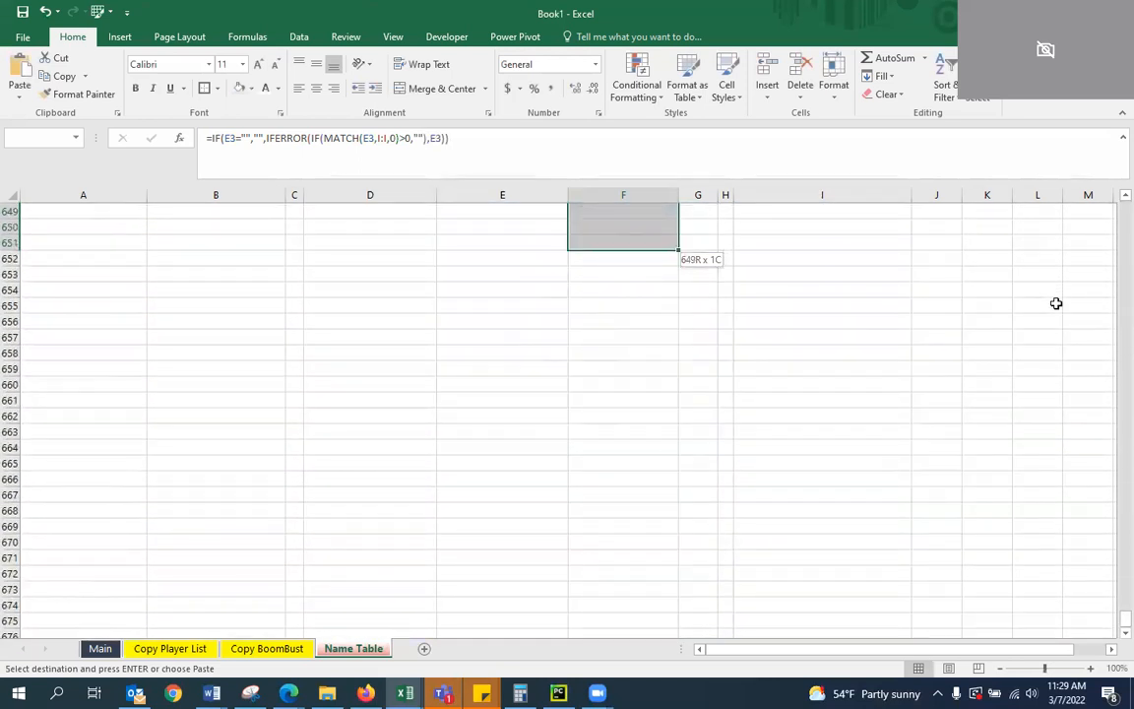
pyautogui.hotkey('shift', 'Up')
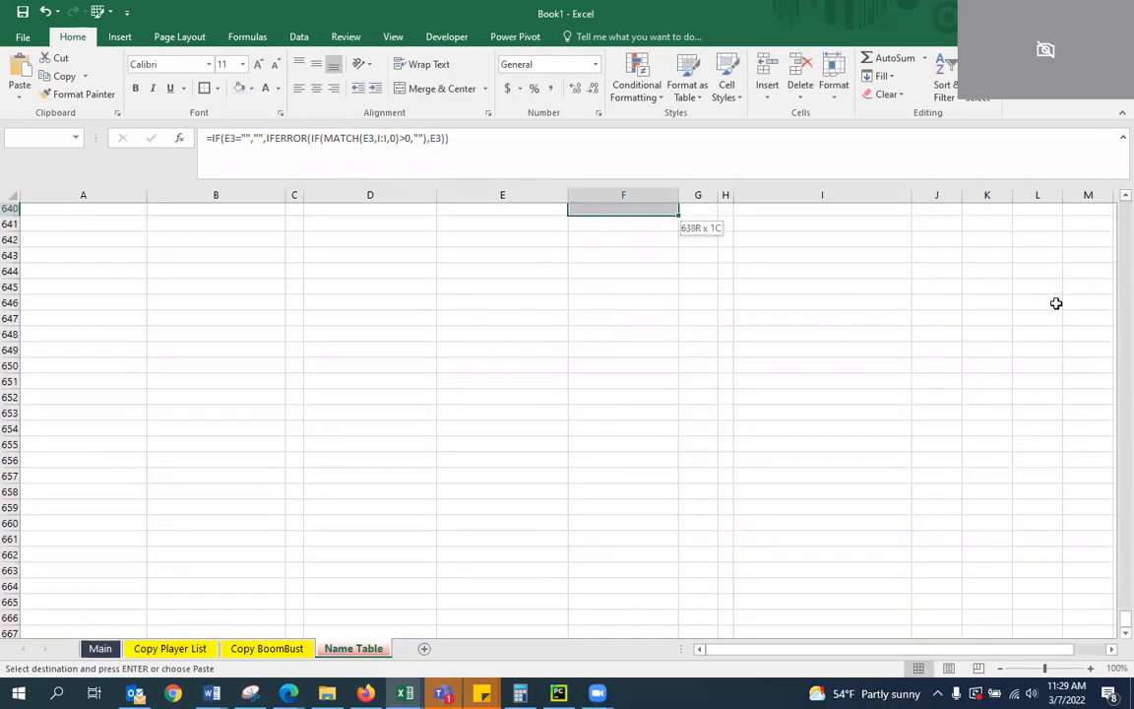
pyautogui.hotkey('shift', 'Up')
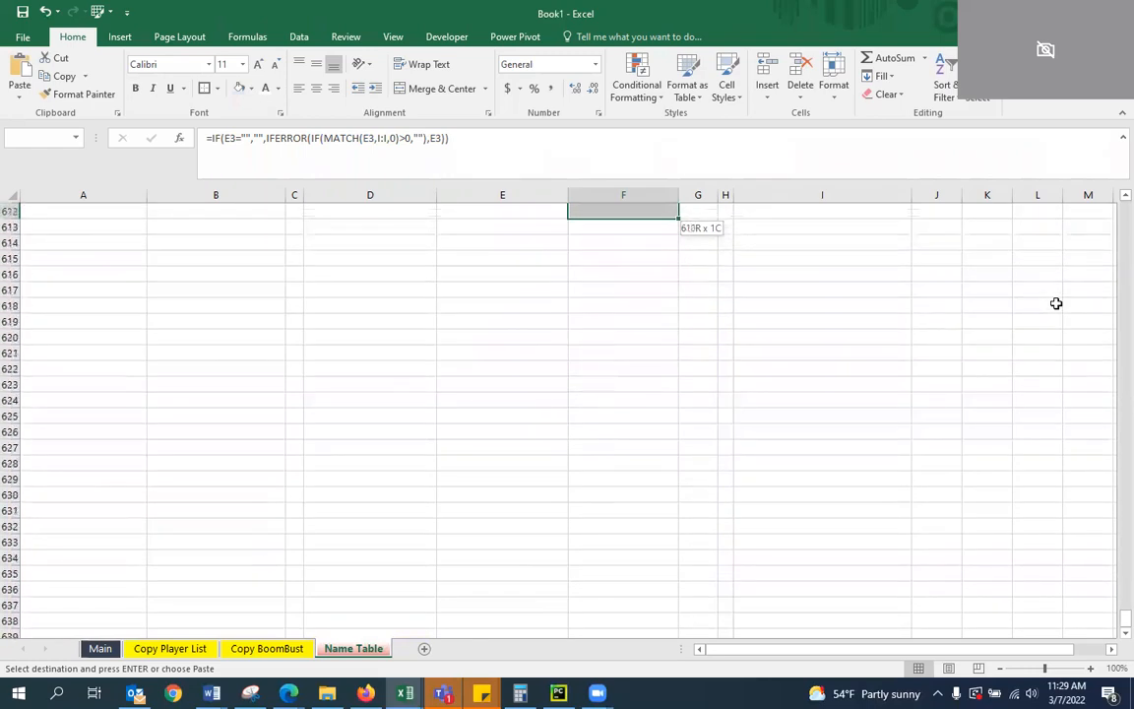
pyautogui.hotkey('shift', 'Up')
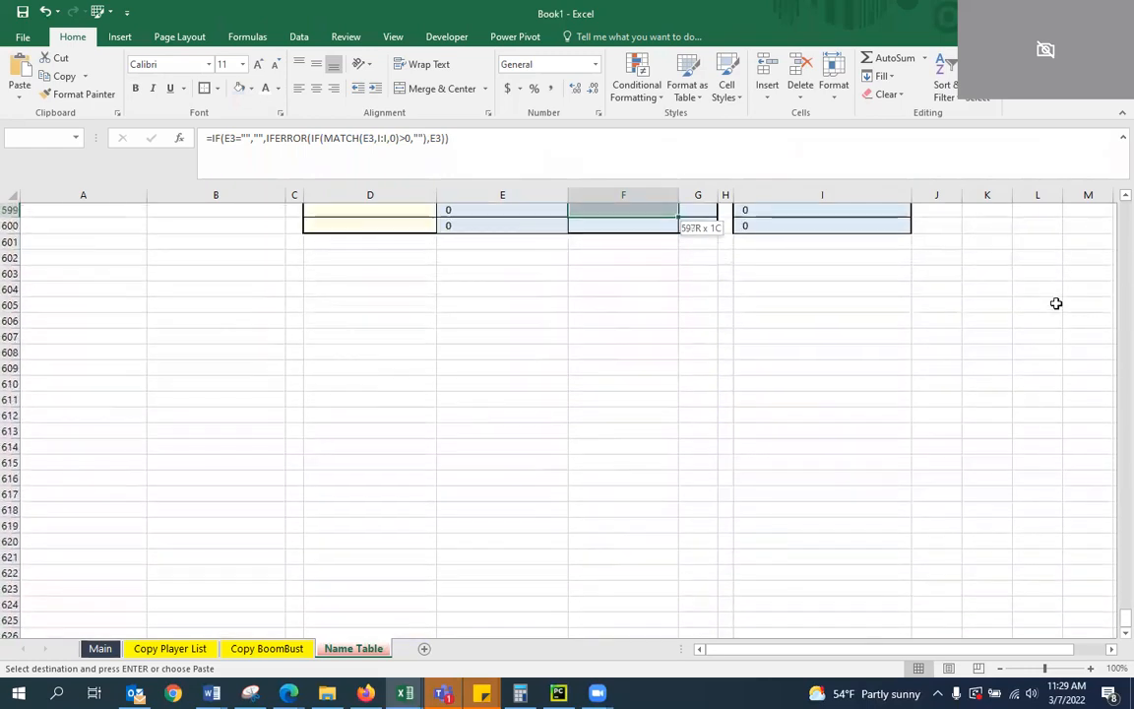
pyautogui.hotkey('ctrl', 'v')
pyautogui.press('Down')
pyautogui.press('Left')
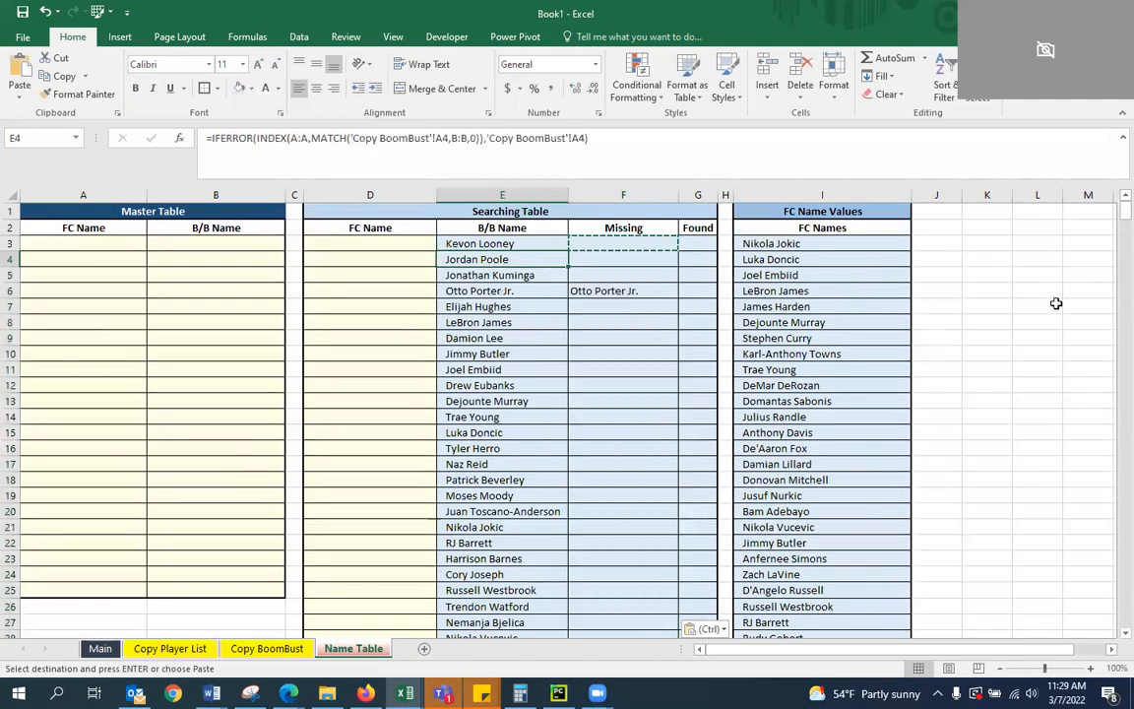
pyautogui.press('Right')
pyautogui.press('Escape')
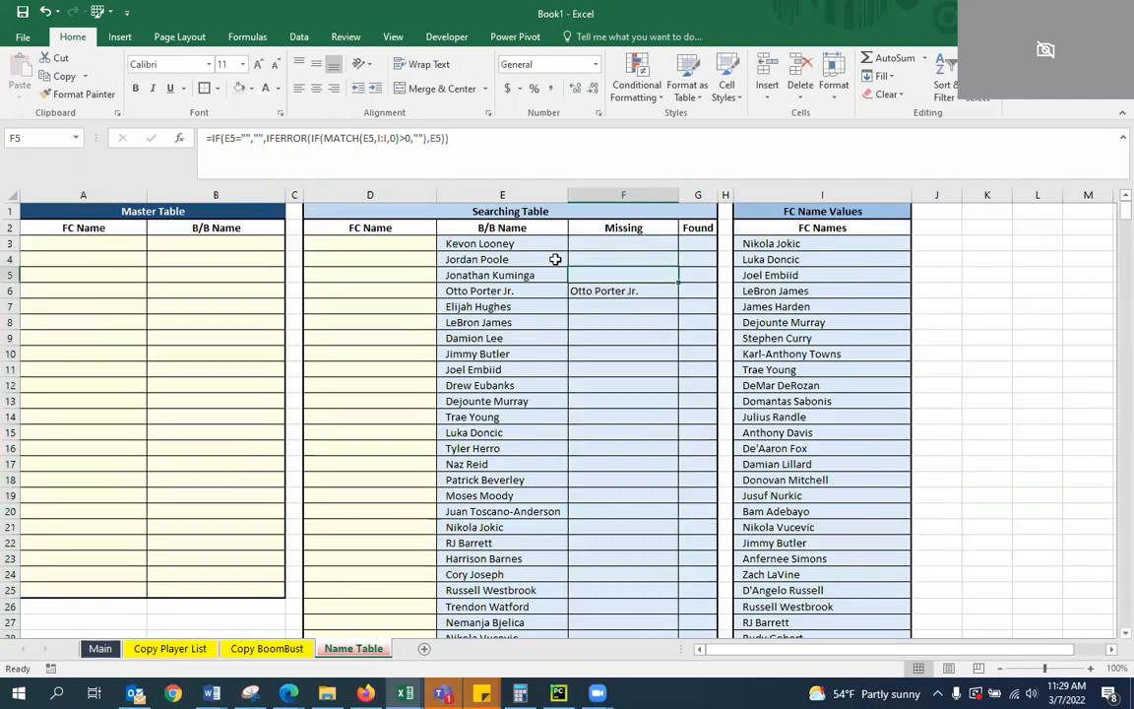
# Increase the indent of the Missing column cells F3:F600 by one level
pyautogui.press('Down')
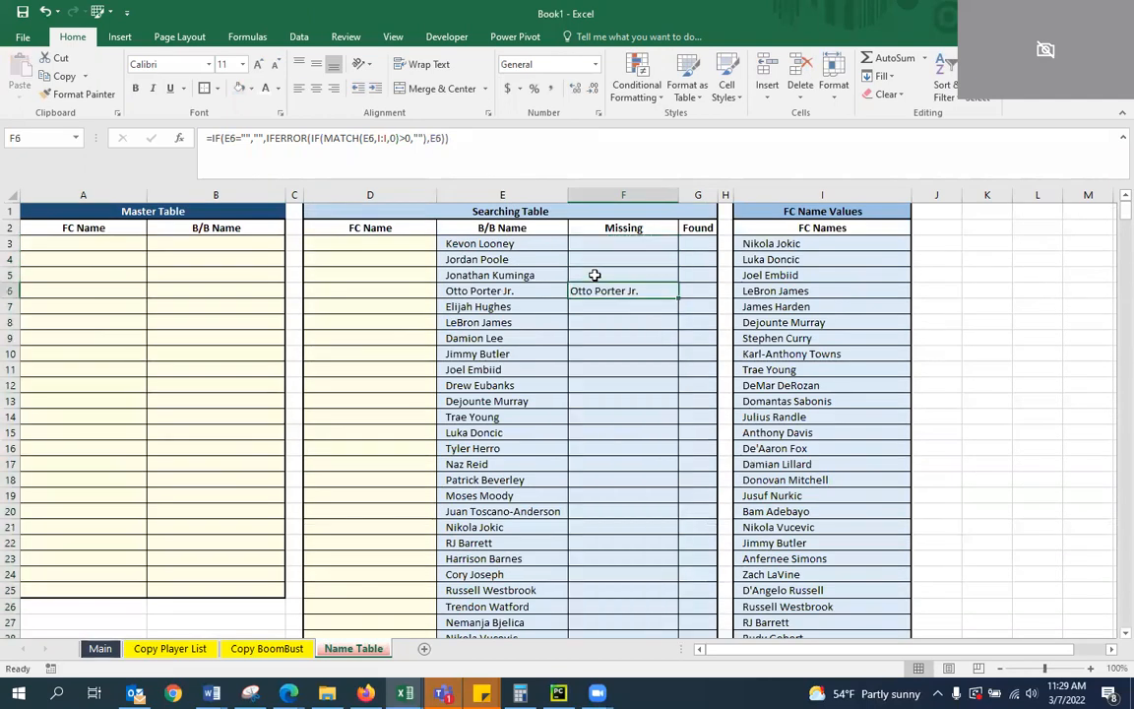
pyautogui.press('Down')
pyautogui.scroll(-8, 539, 397)
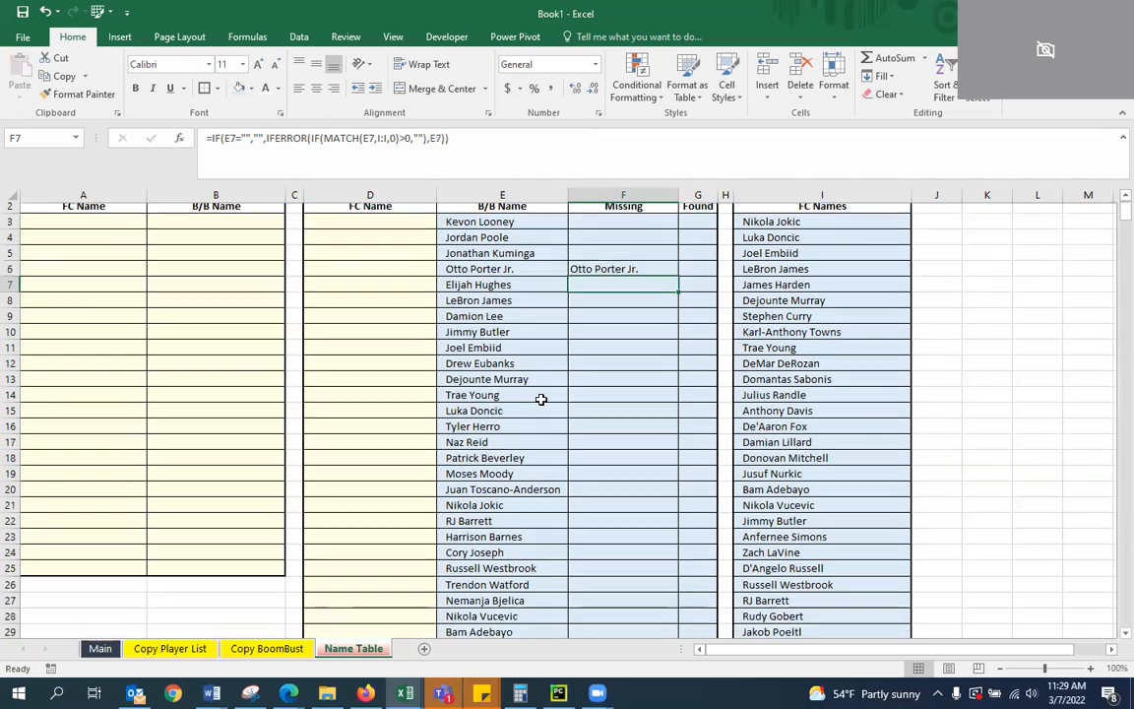
pyautogui.scroll(-20, 634, 411)
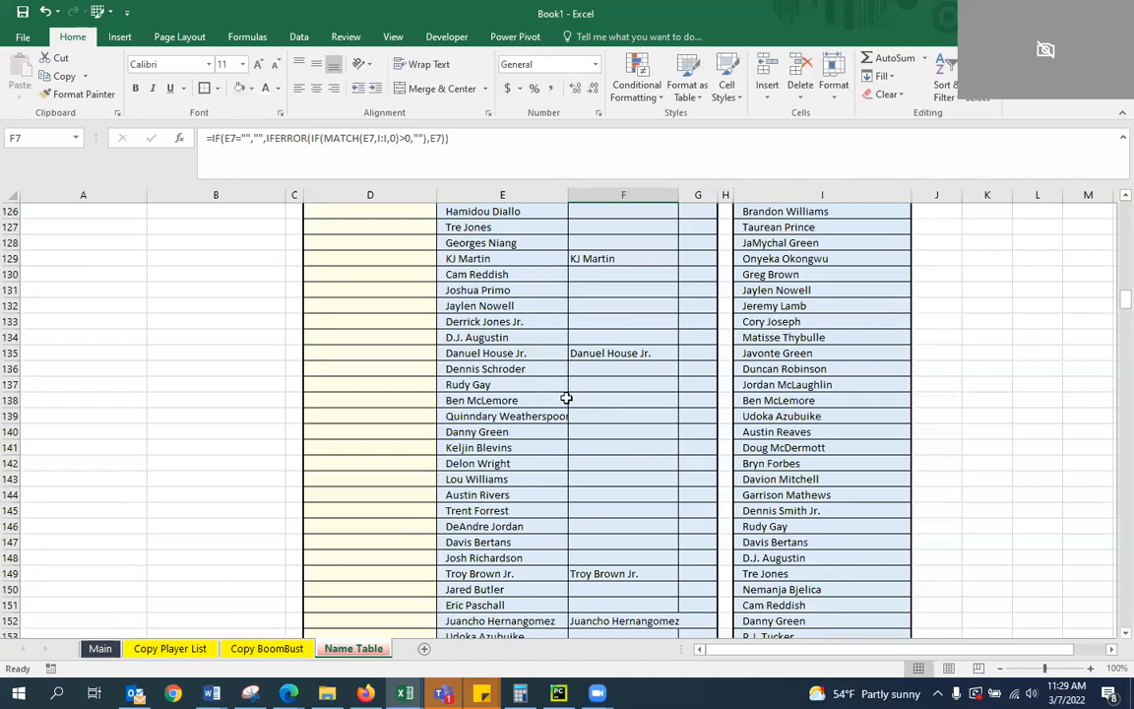
pyautogui.scroll(3, 569, 394)
pyautogui.scroll(20, 570, 374)
pyautogui.click(610, 242)
pyautogui.hotkey('ctrl', 'shift', 'Down')
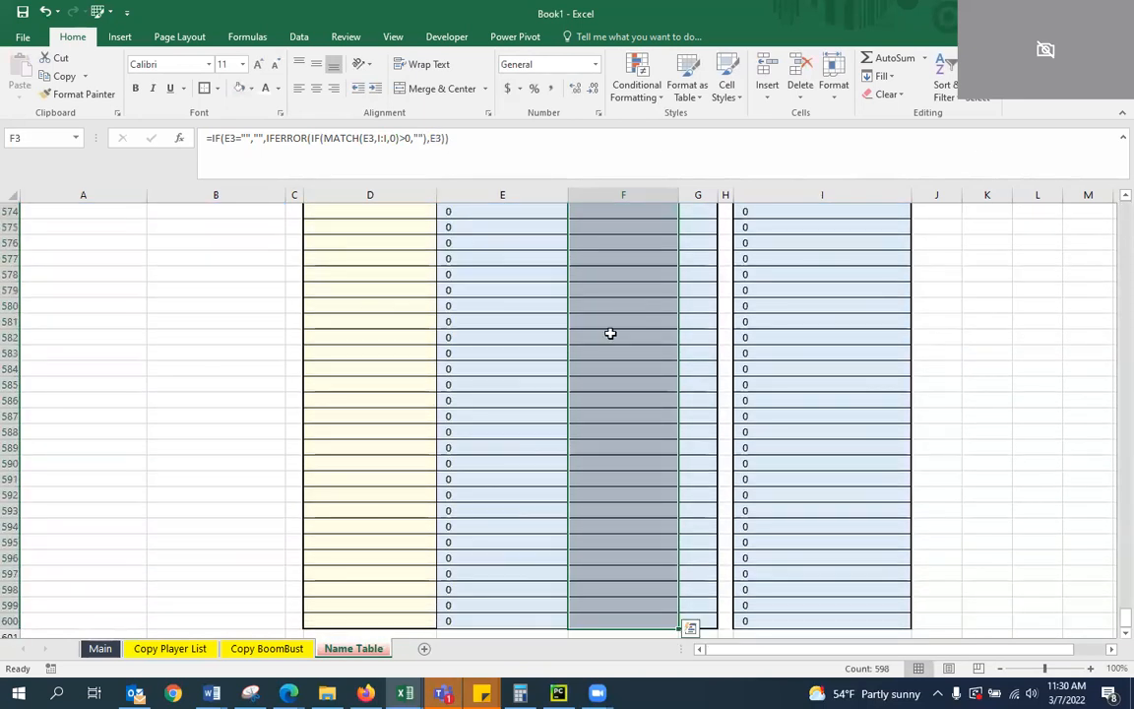
pyautogui.click(377, 96)
pyautogui.hotkey('ctrl', 'BackSpace')
pyautogui.hotkey('shift', 'BackSpace')
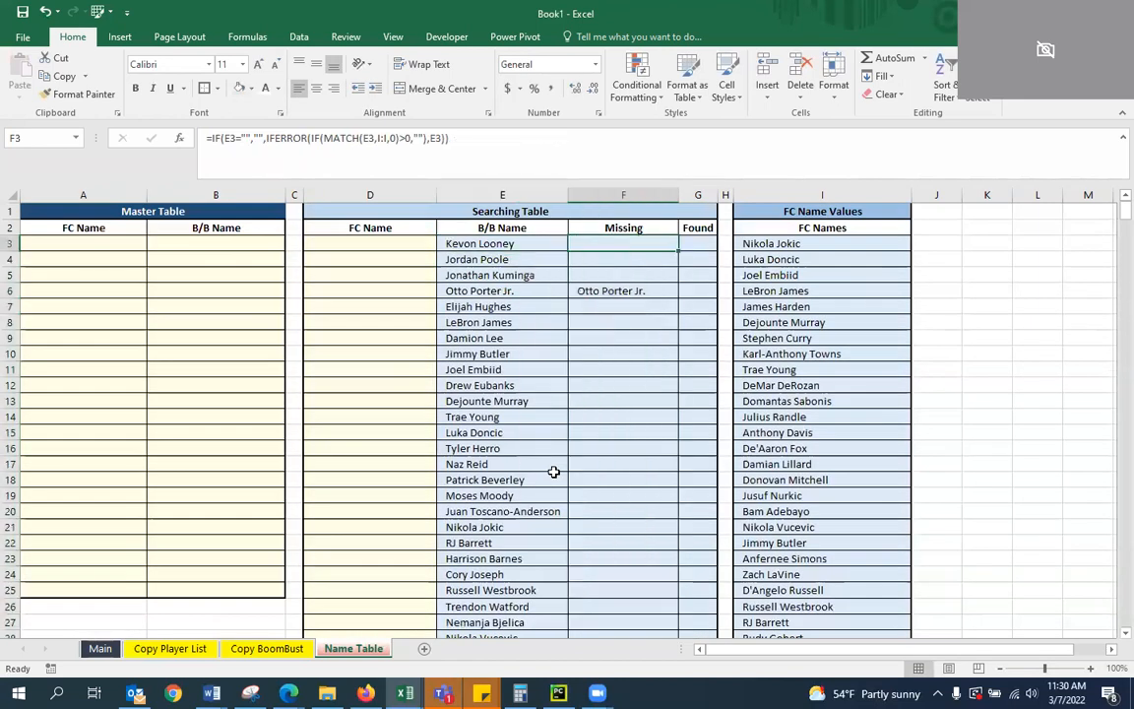
# Compare the row 6 entries under B/B Name, Missing and FC Names to see how an unmatched name is flagged
pyautogui.press('Left')
pyautogui.press('Right')
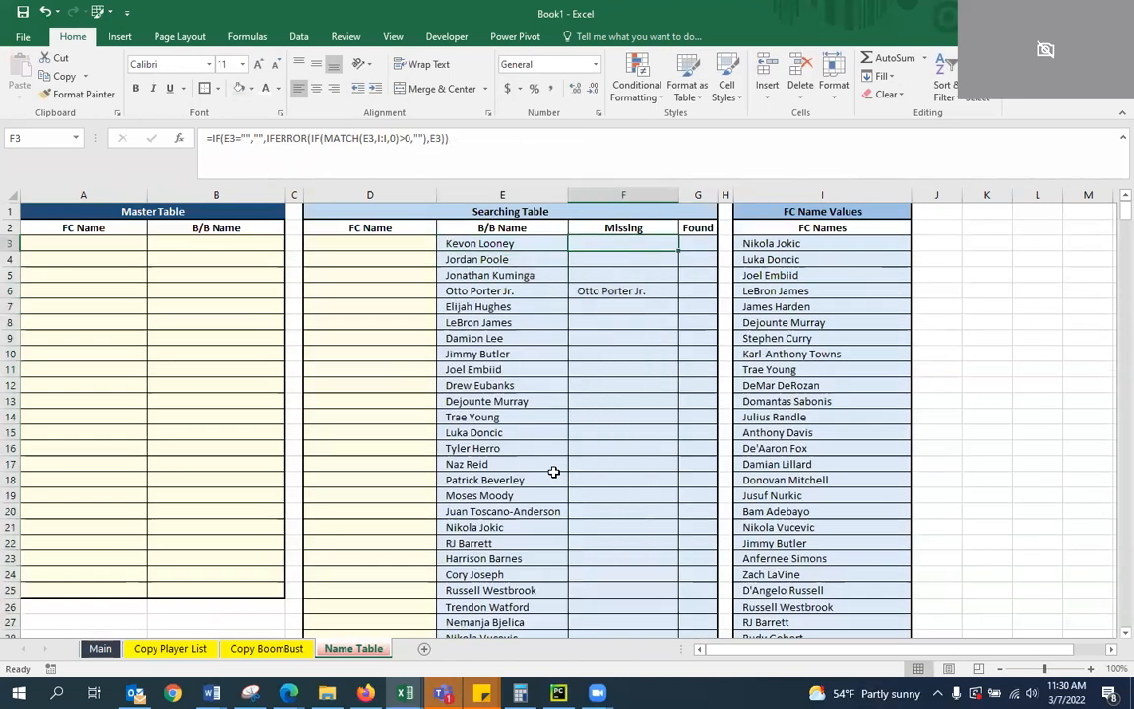
pyautogui.press('Down')
pyautogui.press('Down')
pyautogui.press('Down')
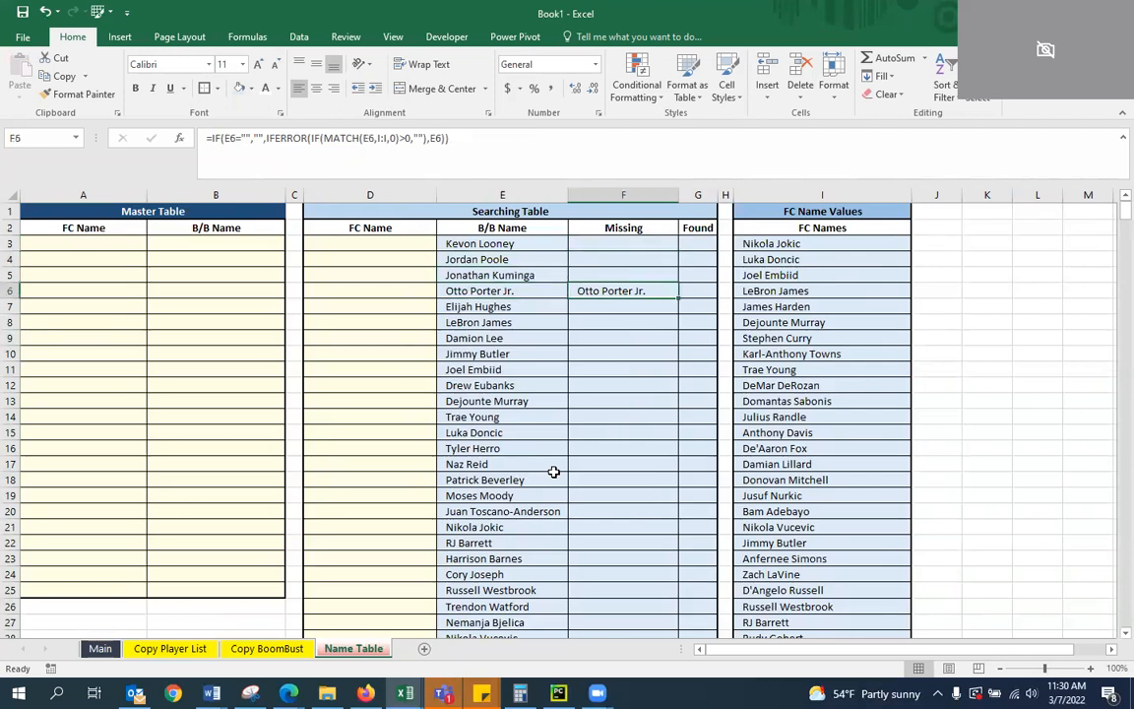
pyautogui.press('Left')
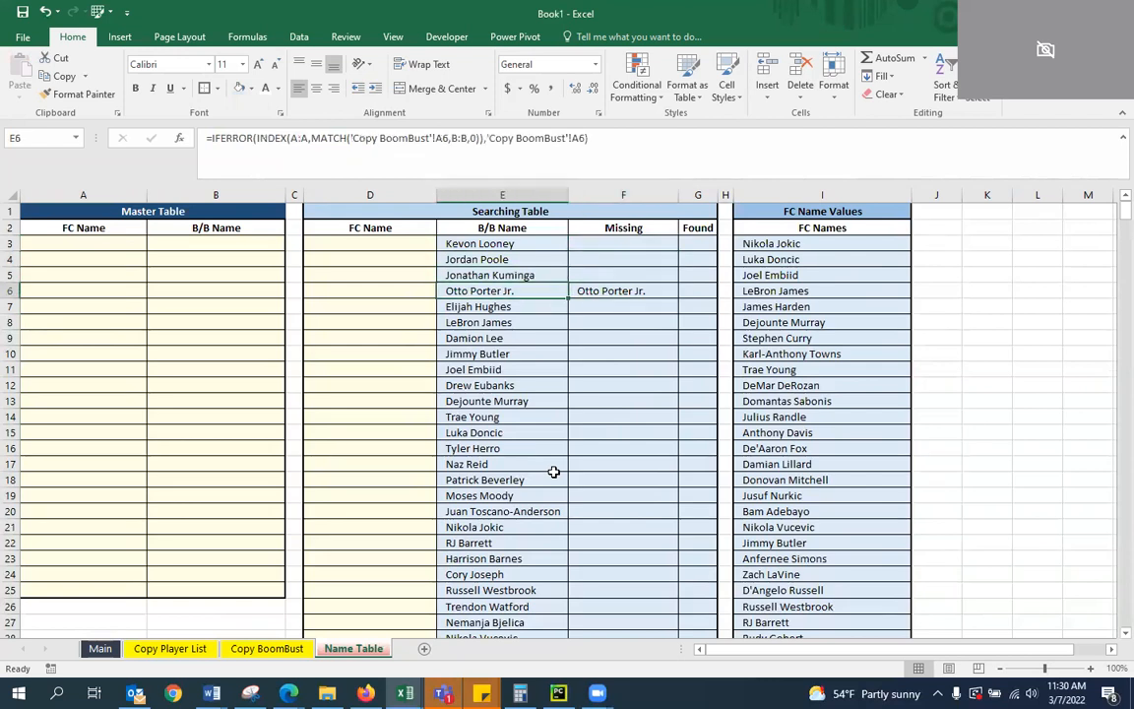
pyautogui.press('Right')
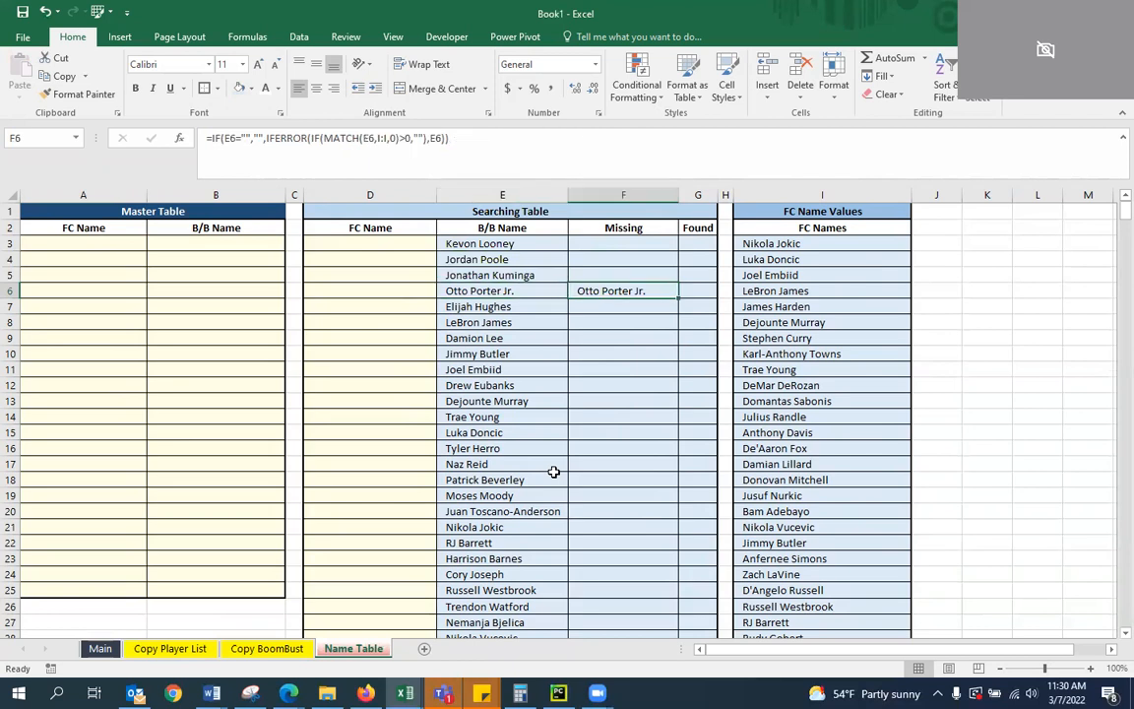
pyautogui.press('Left')
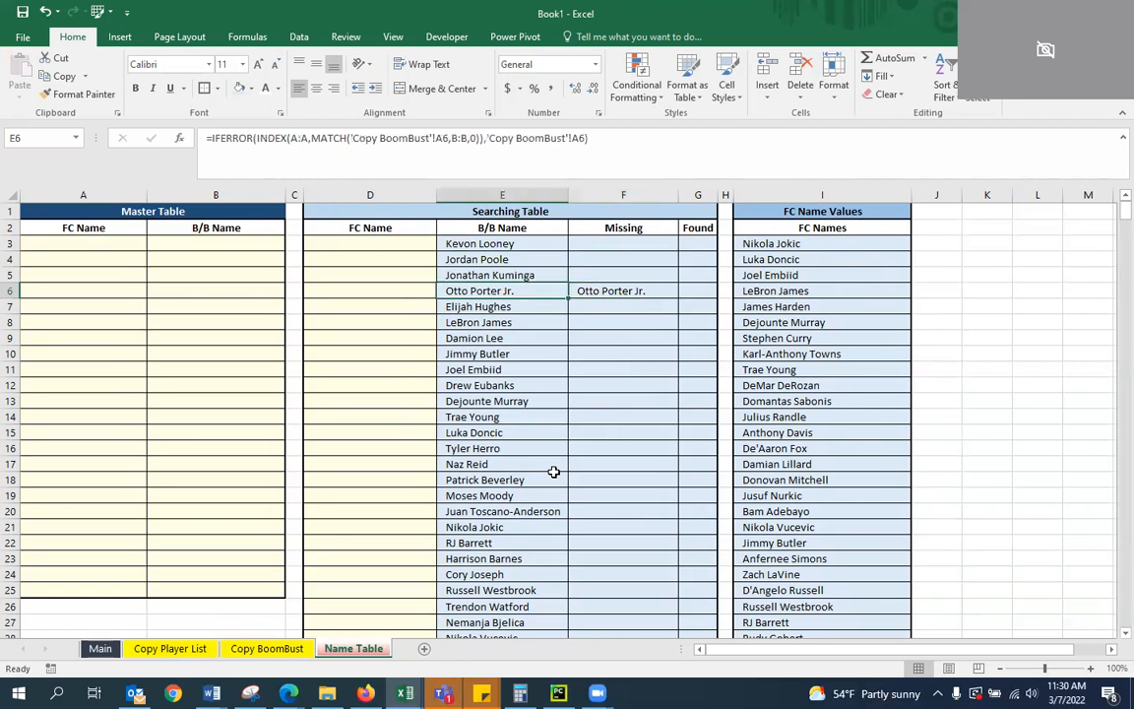
pyautogui.press('Right')
pyautogui.press('Right')
pyautogui.press('Right')
pyautogui.press('Right')
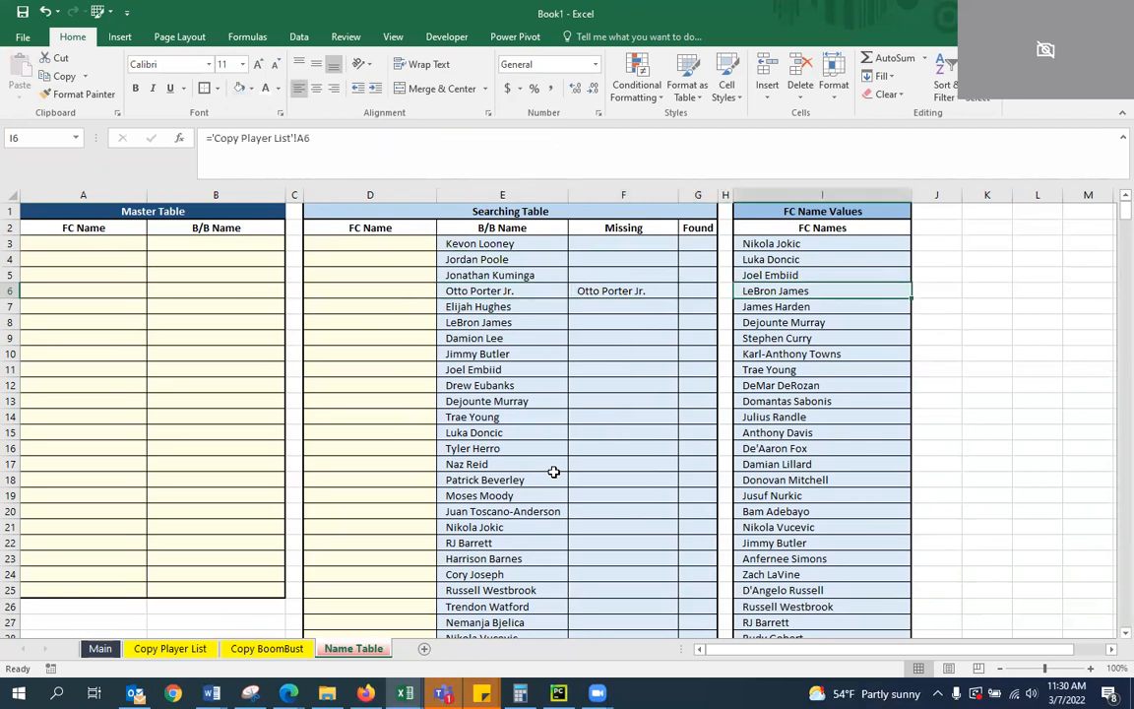
pyautogui.press('Left')
pyautogui.press('Left')
pyautogui.press('Left')
pyautogui.press('Left')
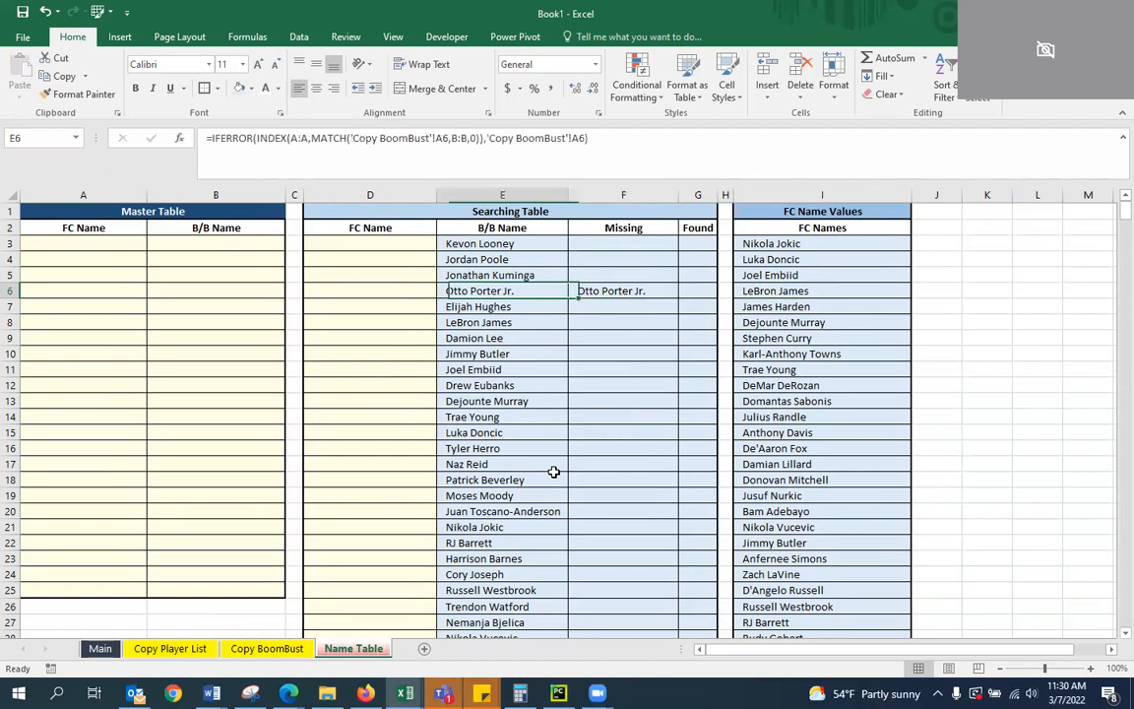
pyautogui.press('Right')
# Review the rest of the Missing column for flagged names and compare them with the FC Names list
pyautogui.scroll(-20, 620, 374)
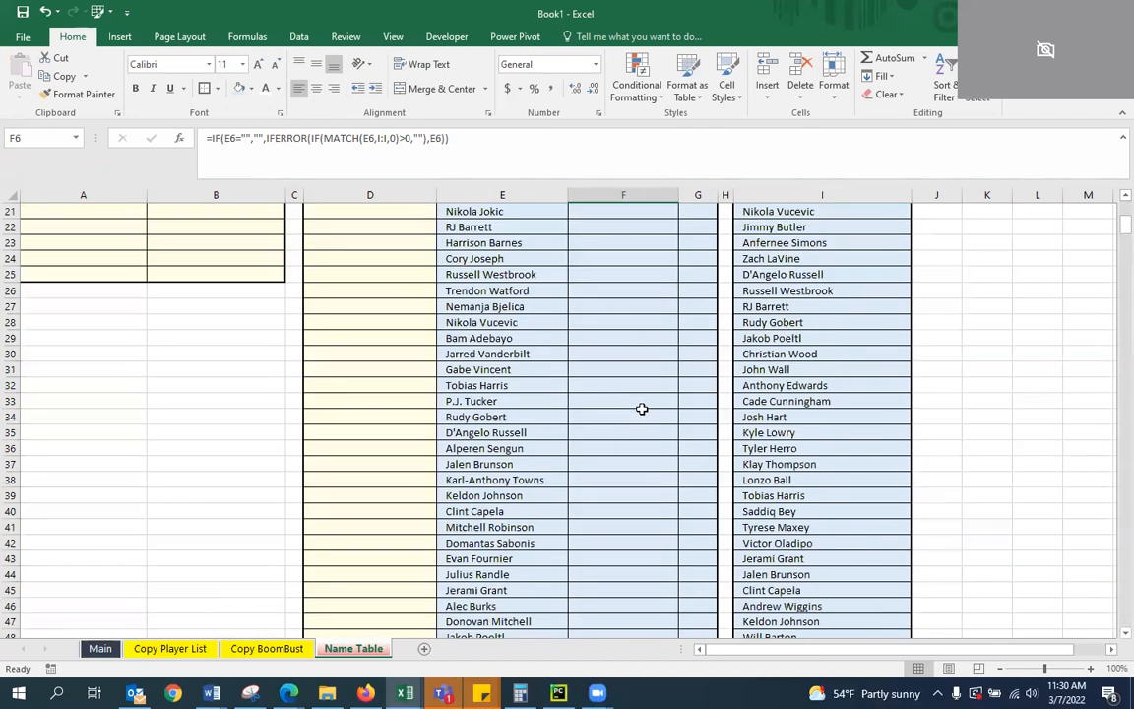
pyautogui.scroll(-10, 676, 470)
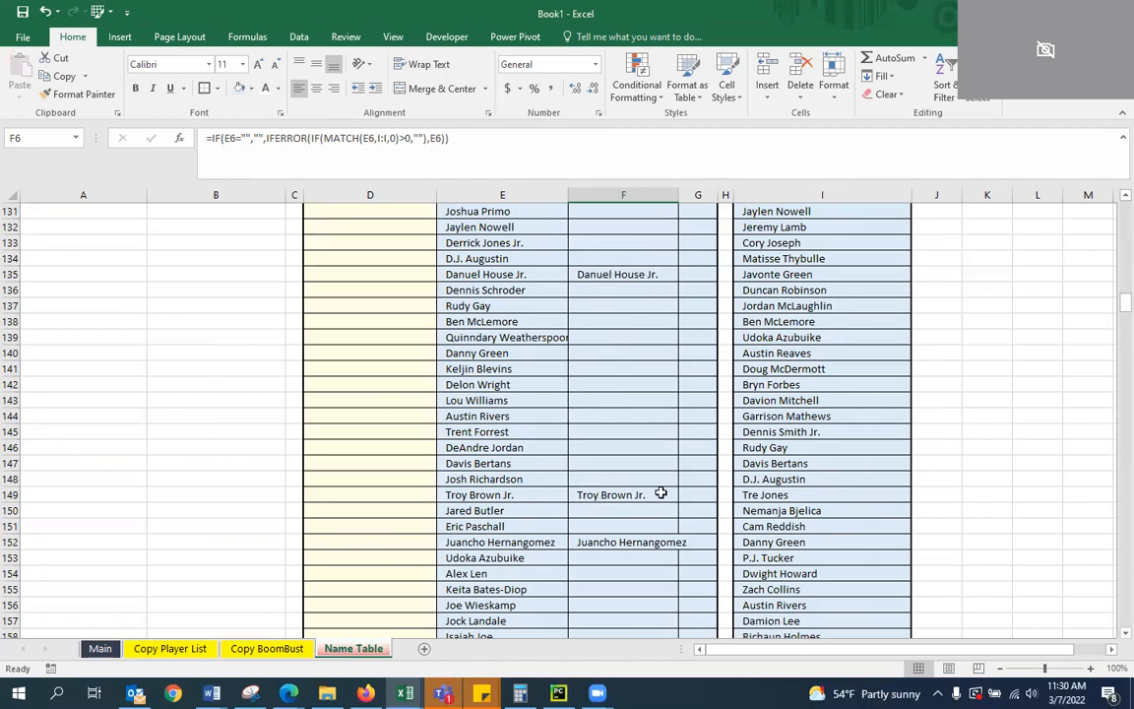
pyautogui.scroll(-3, 621, 458)
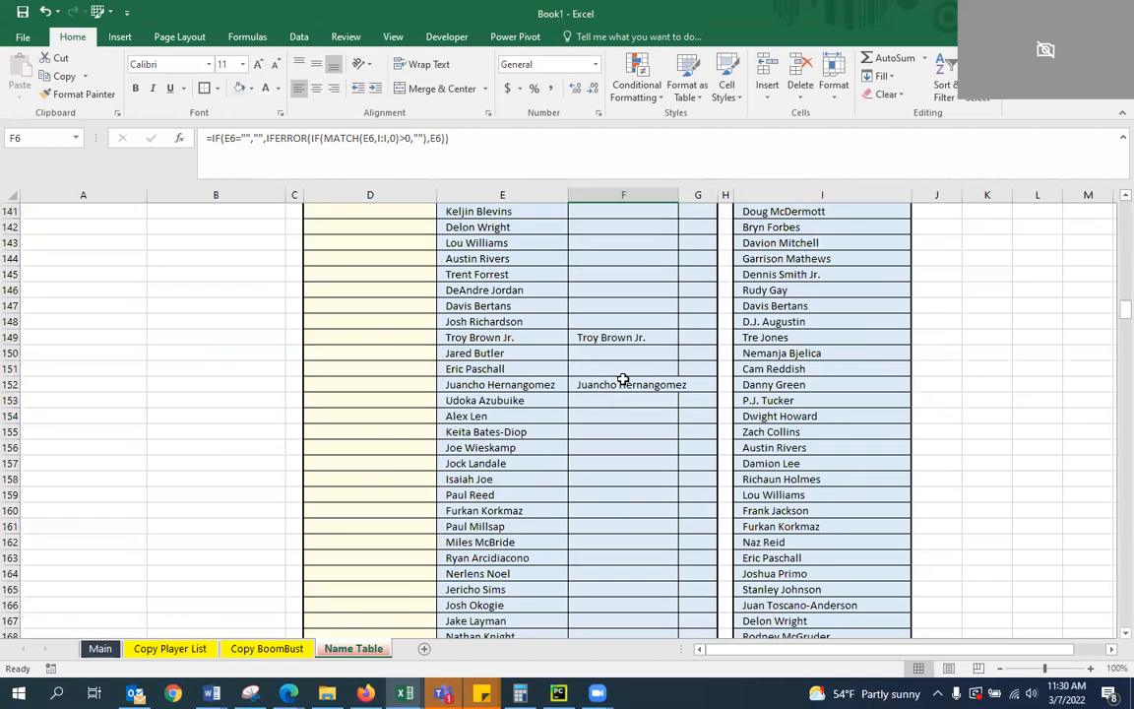
pyautogui.scroll(-3, 626, 387)
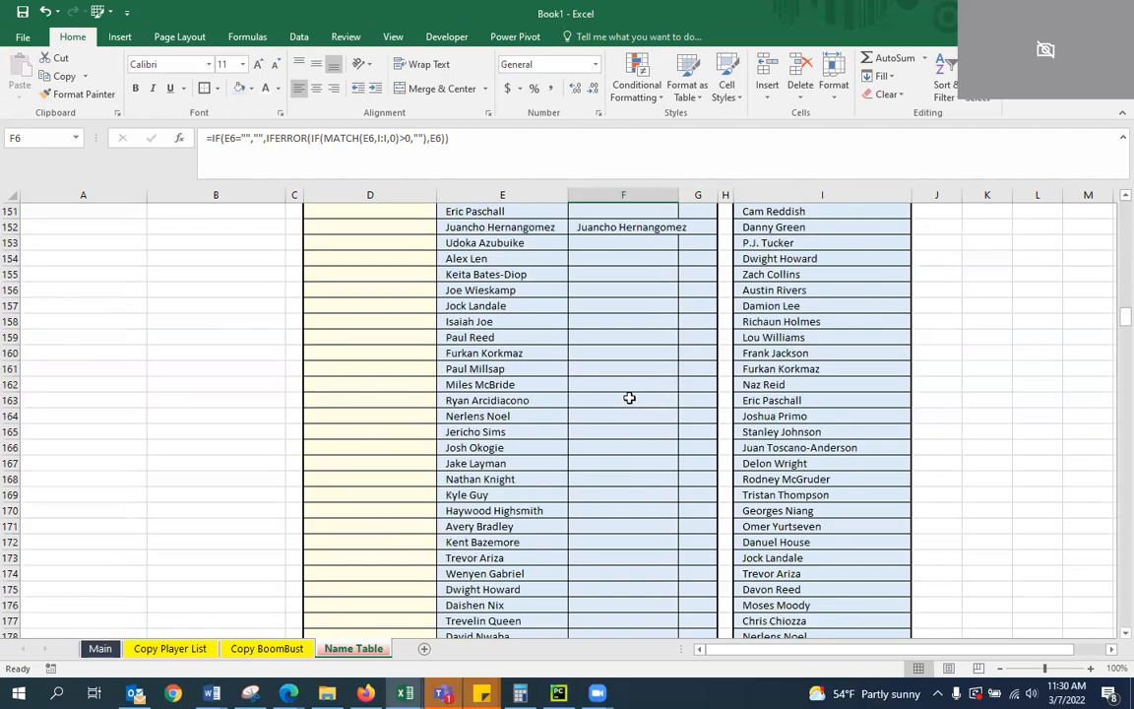
pyautogui.scroll(-9, 629, 398)
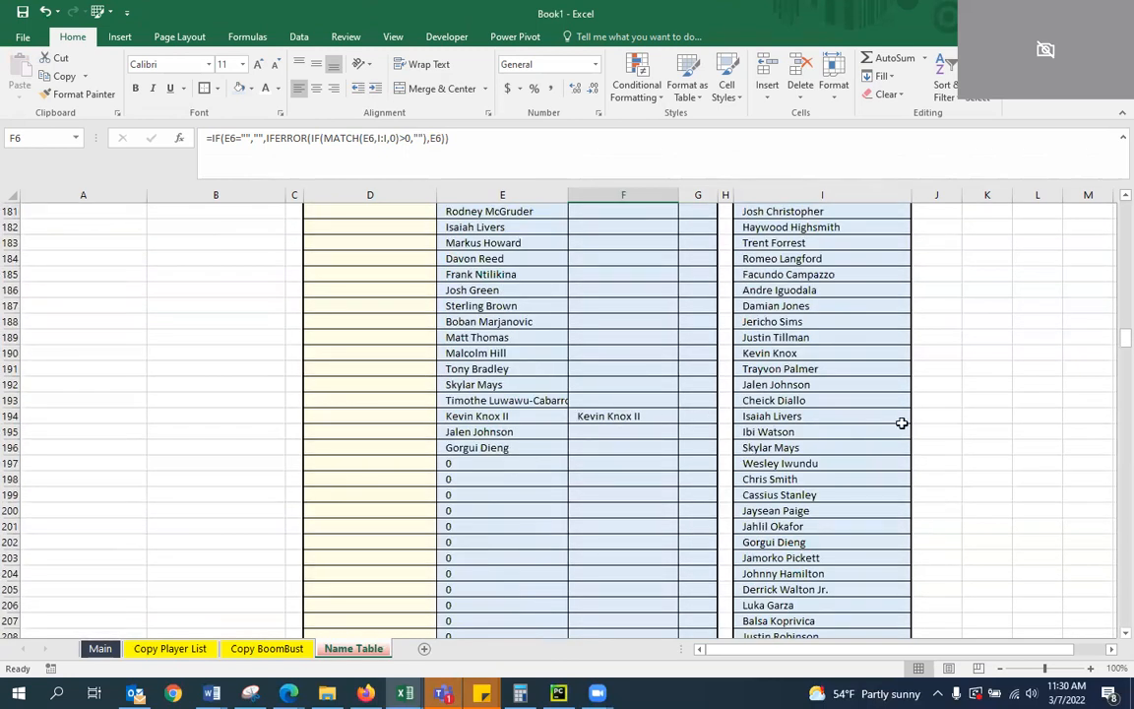
pyautogui.scroll(8, 584, 438)
pyautogui.scroll(20, 585, 438)
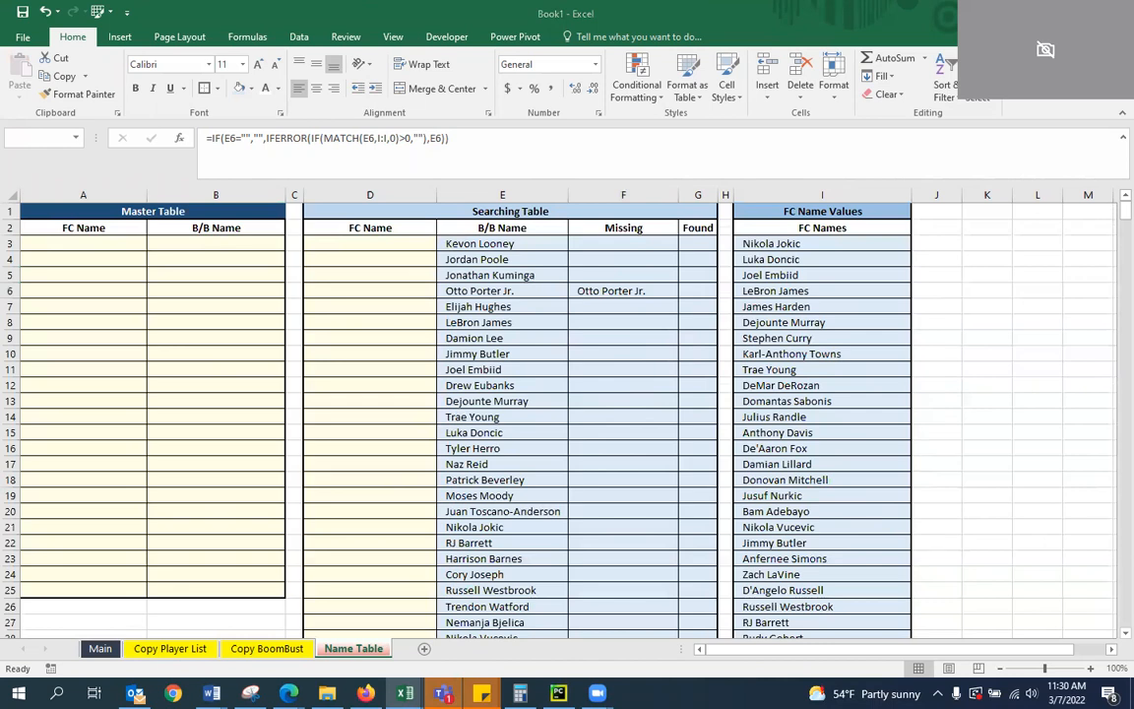
# Start a formula in G3 of the Found column with =IF(F3="","", to return blank when no name is missing
pyautogui.click(691, 244)
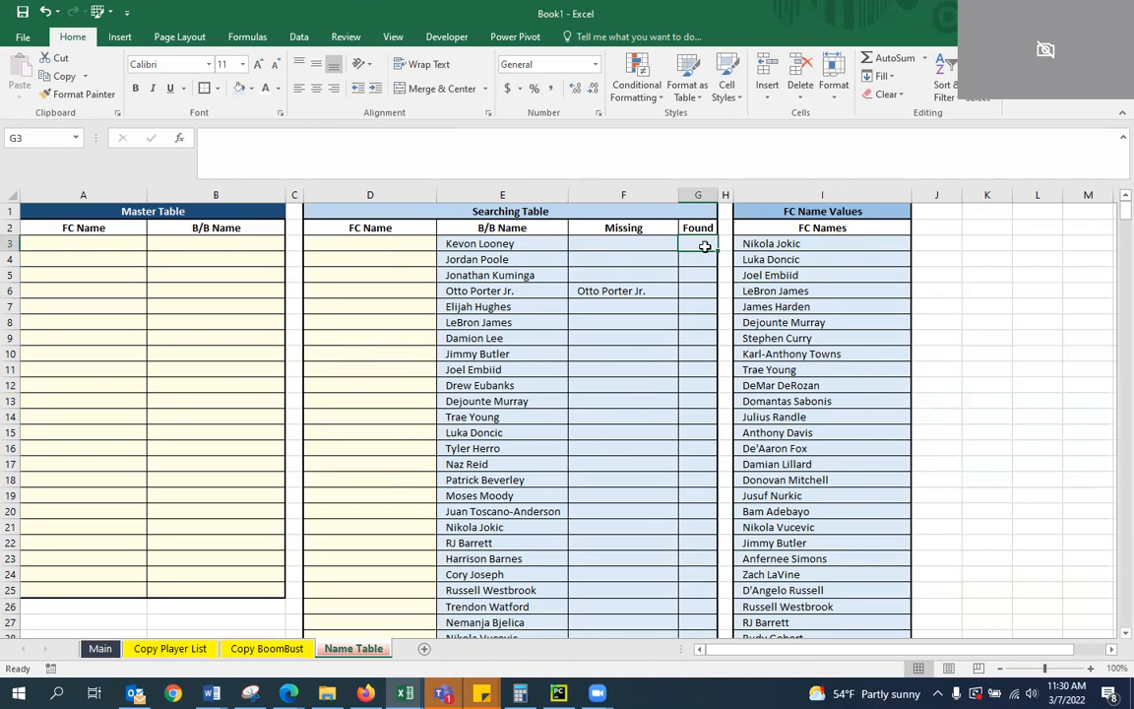
pyautogui.click(346, 143)
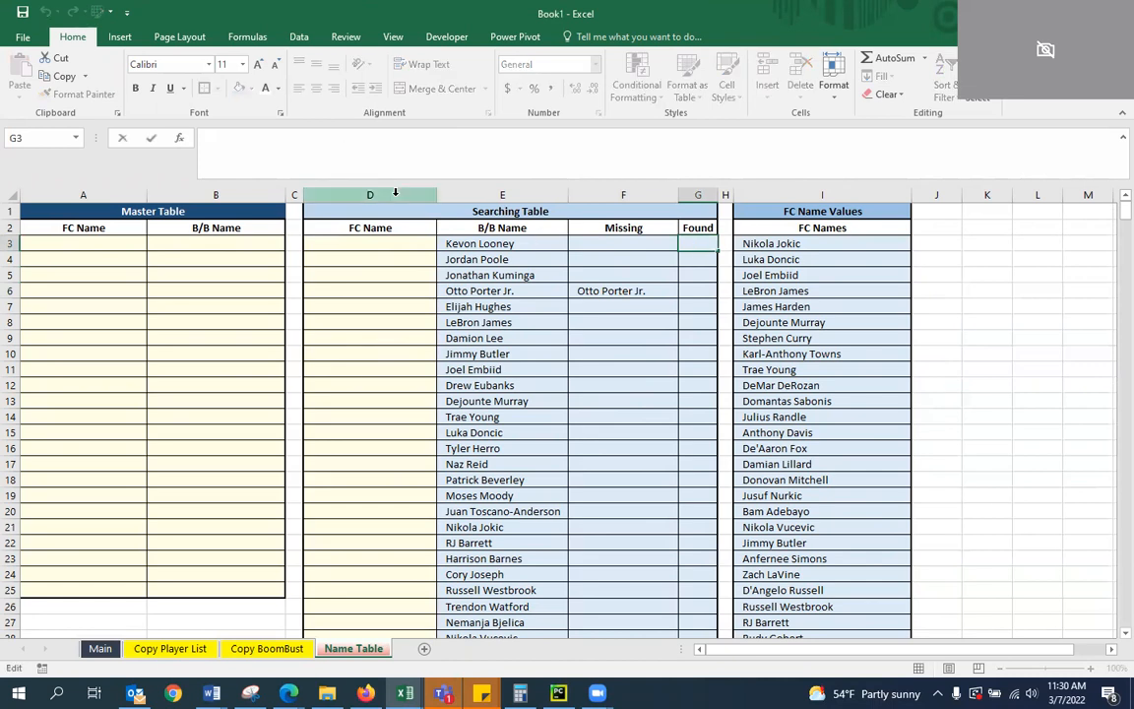
pyautogui.write('=')
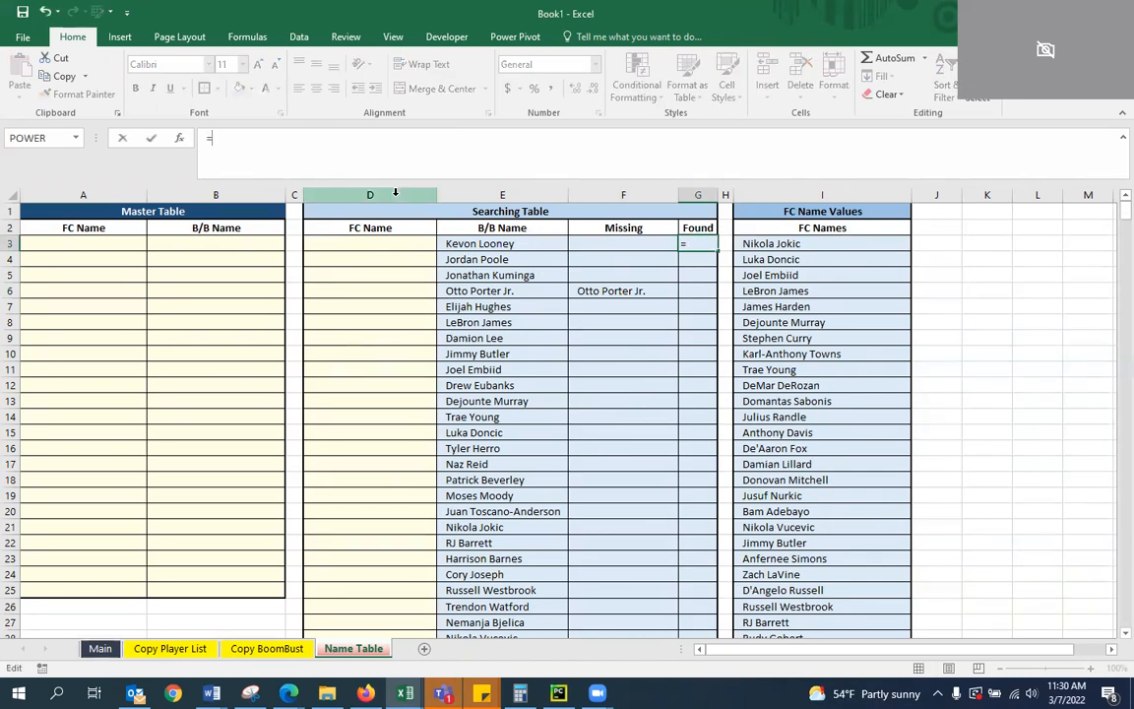
pyautogui.write('IF(')
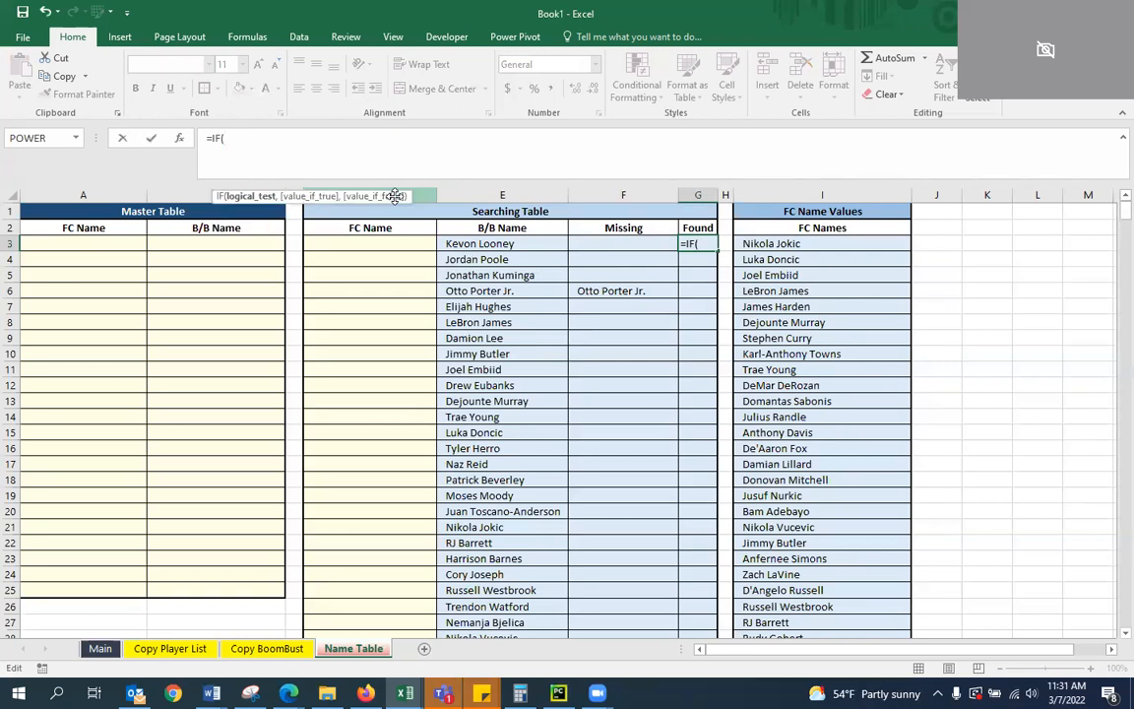
pyautogui.write('F3')
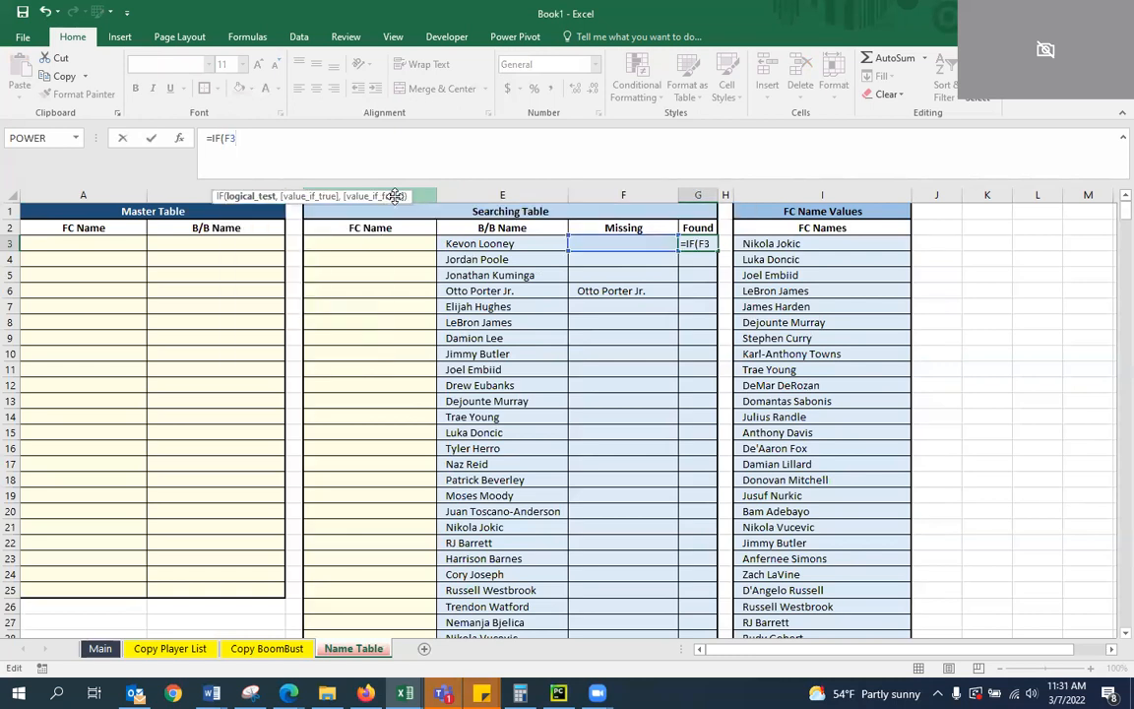
pyautogui.write('="","",')
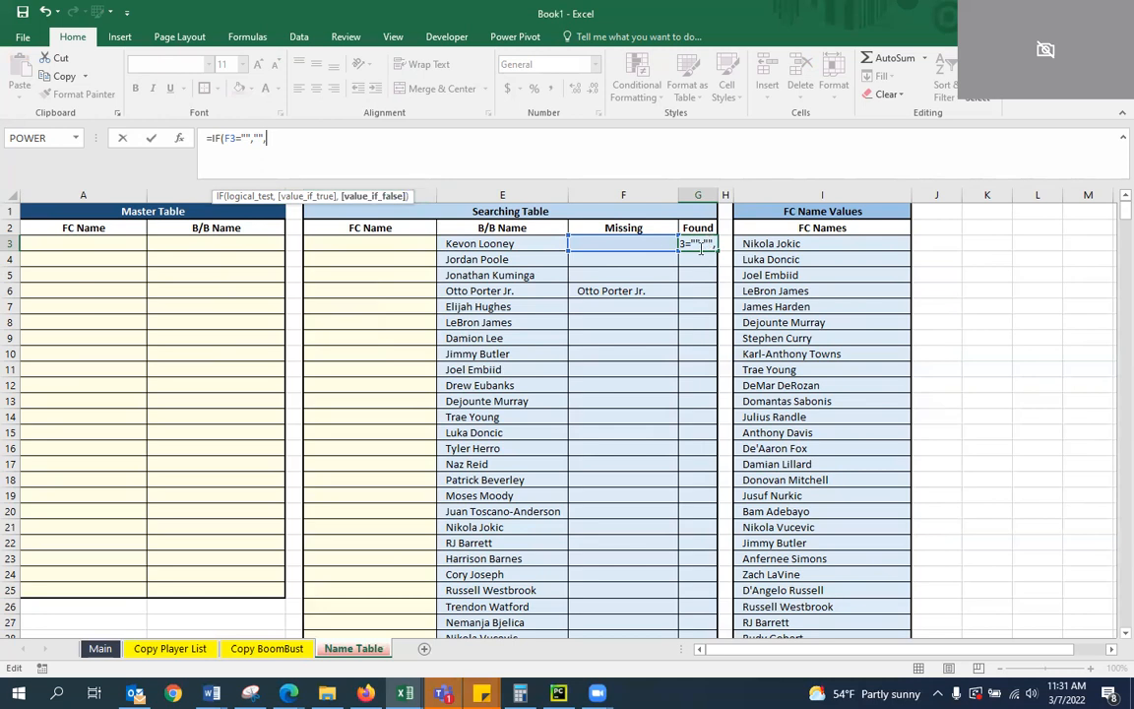
# Nest IF(D3="","", in the G3 formula to return blank when the Searching Table's FC Name is empty
pyautogui.write('IF(')
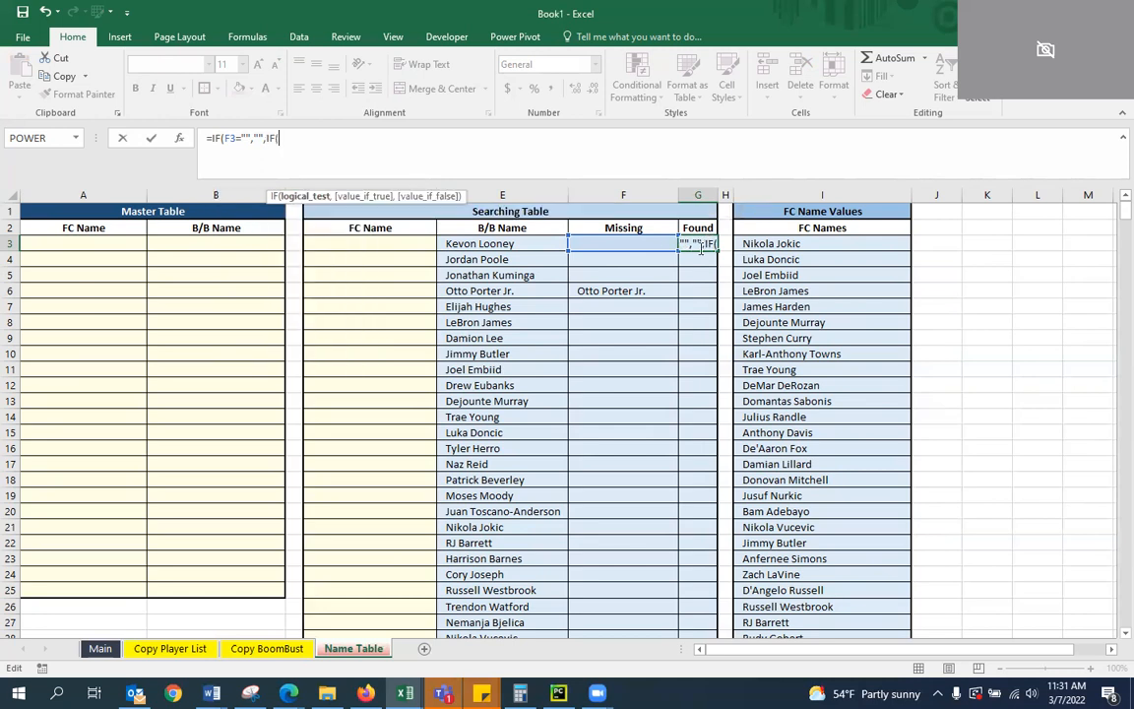
pyautogui.write('D3=')
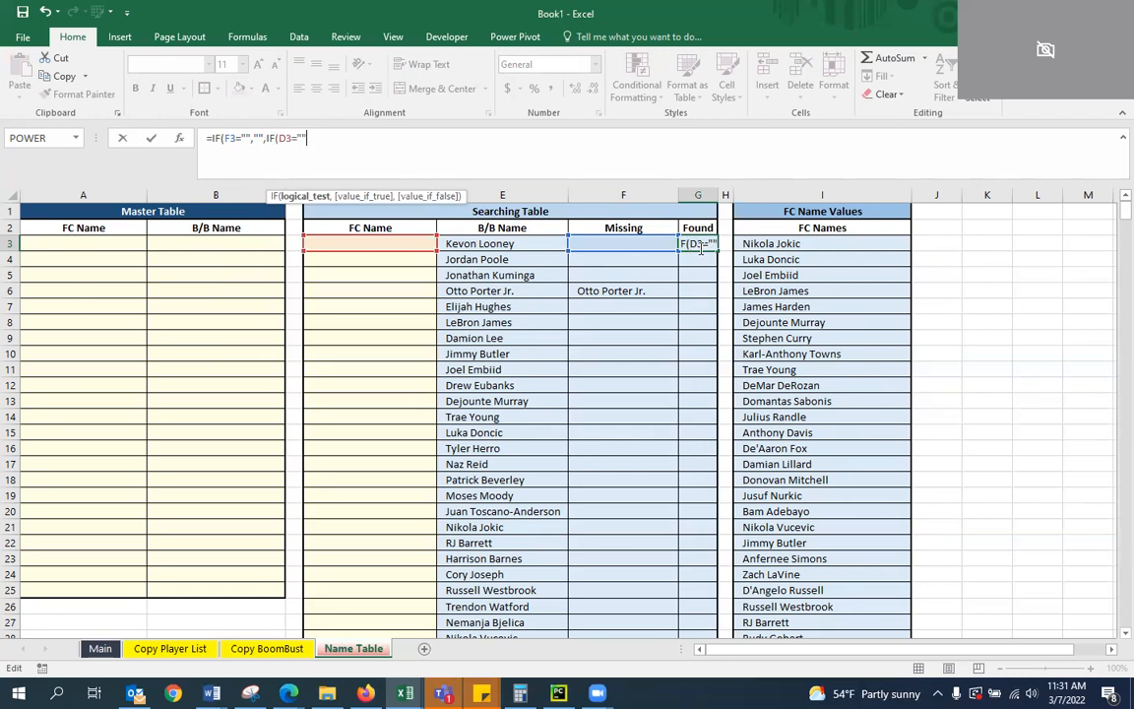
pyautogui.write('"",""')
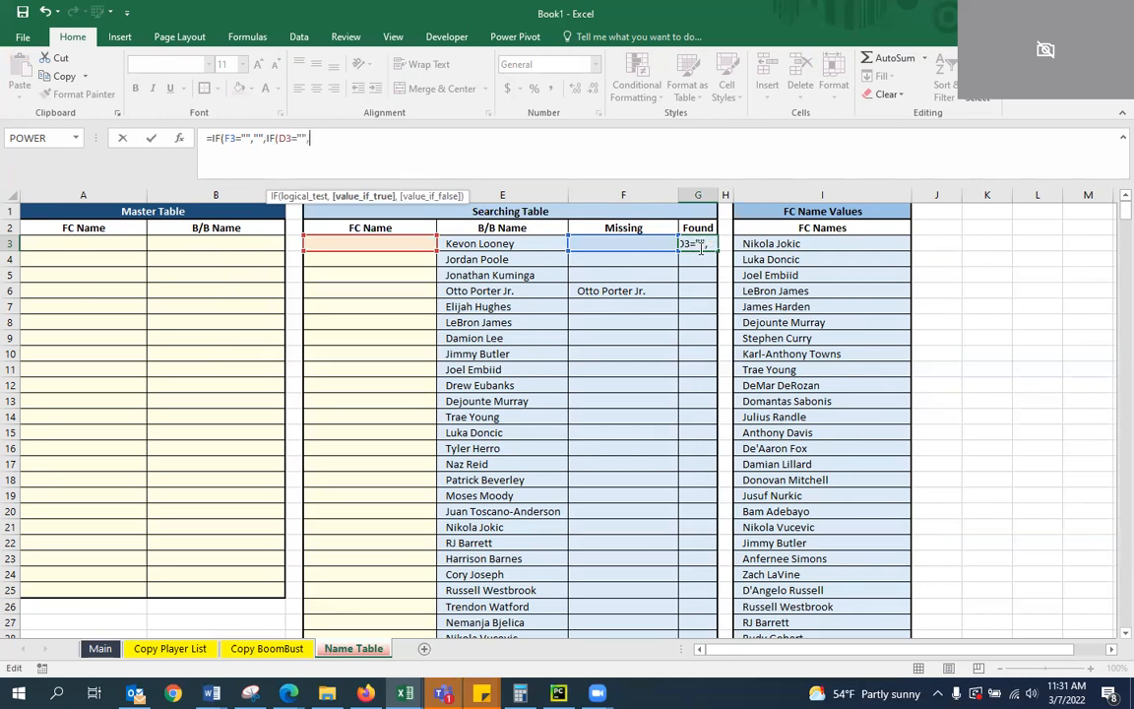
pyautogui.write(',')
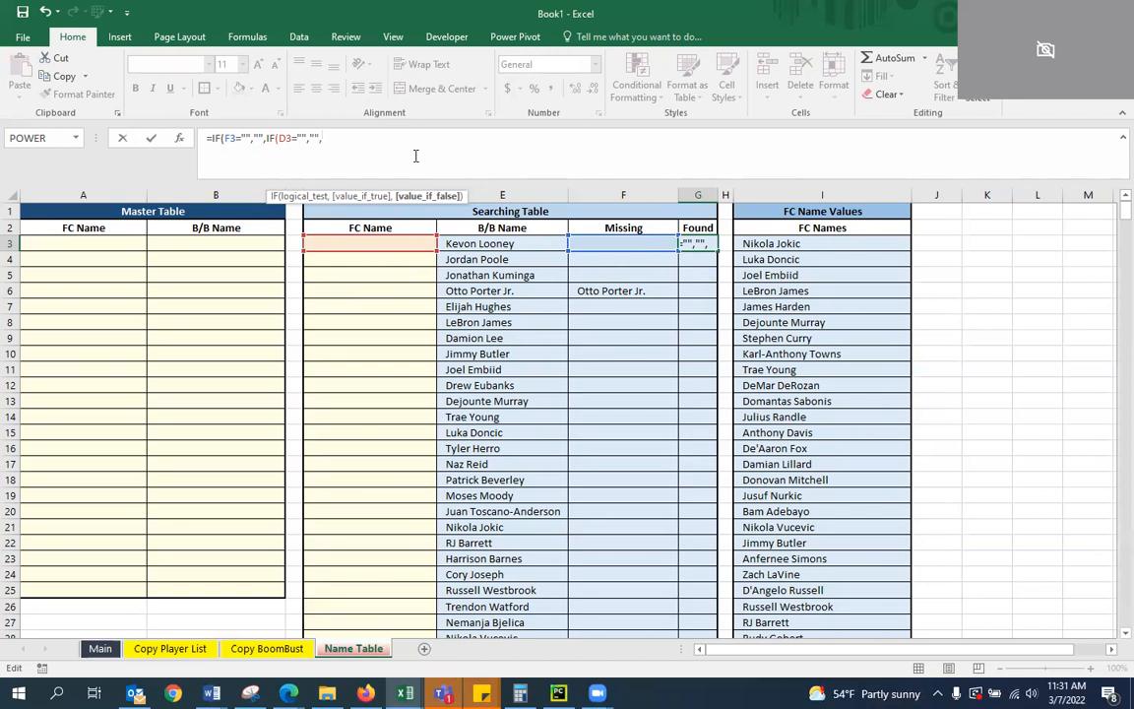
# Complete the G3 formula with IFERROR(MATCH(D3,I:I,0),""))) to match the FC Name against column I, and enter it
pyautogui.write('IF')
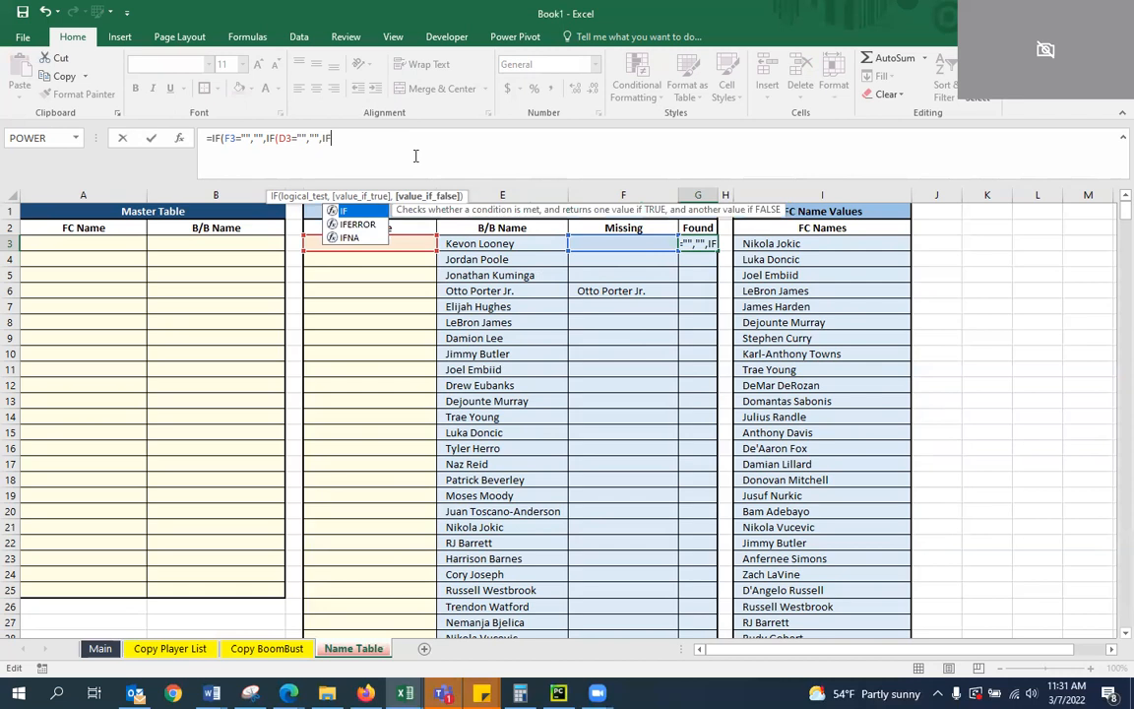
pyautogui.write('ERROR(')
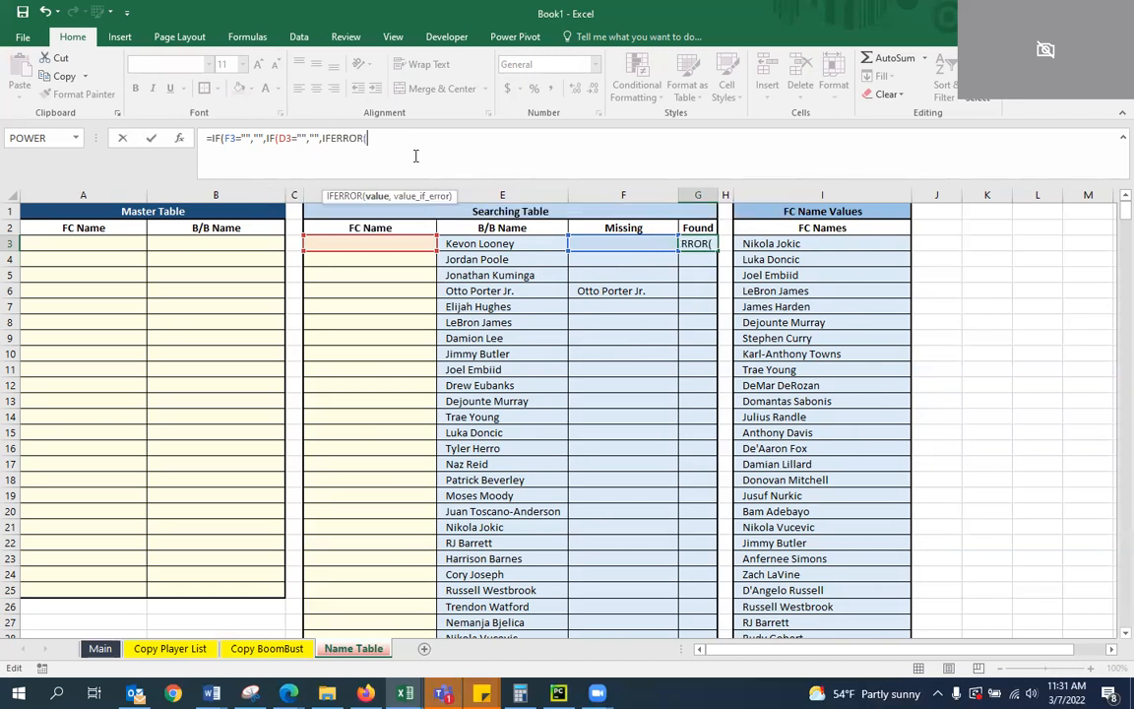
pyautogui.write('MATCH')
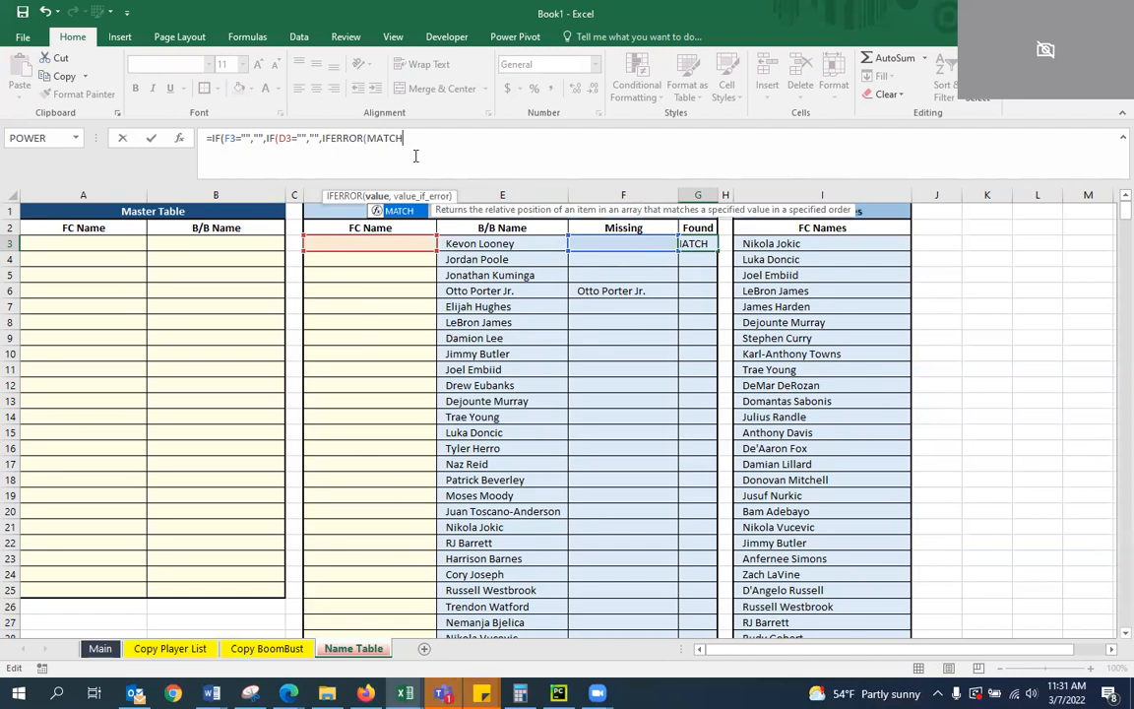
pyautogui.write('(D3')
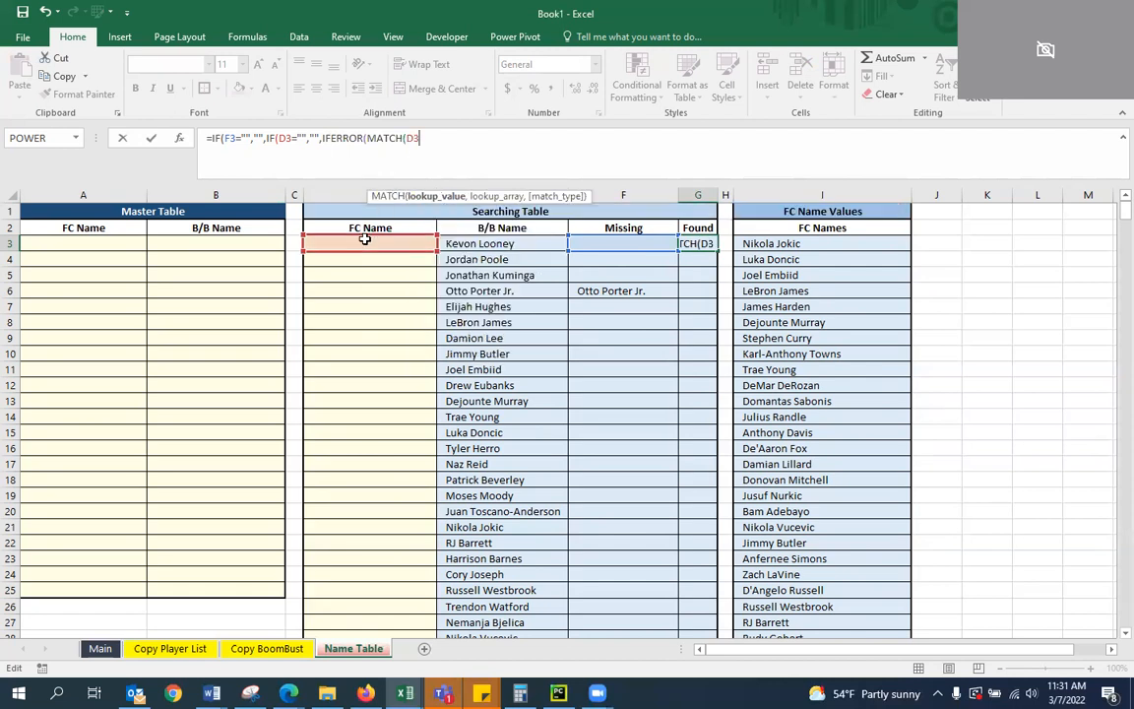
pyautogui.write(',I:I')
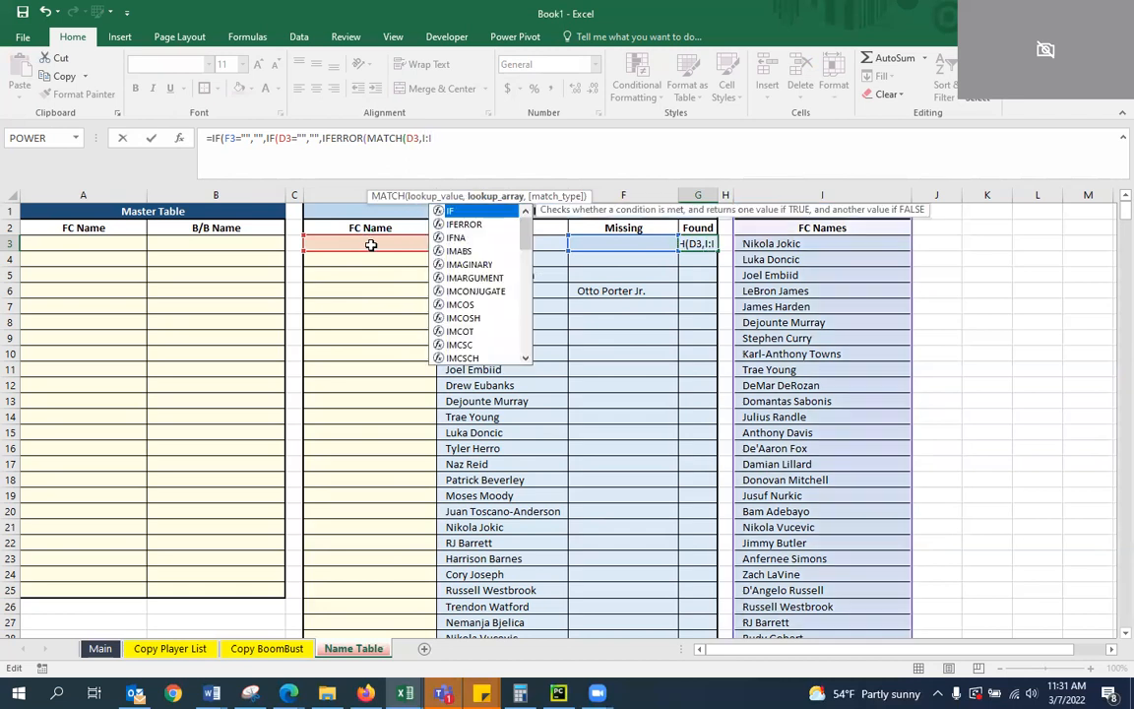
pyautogui.write(',0')
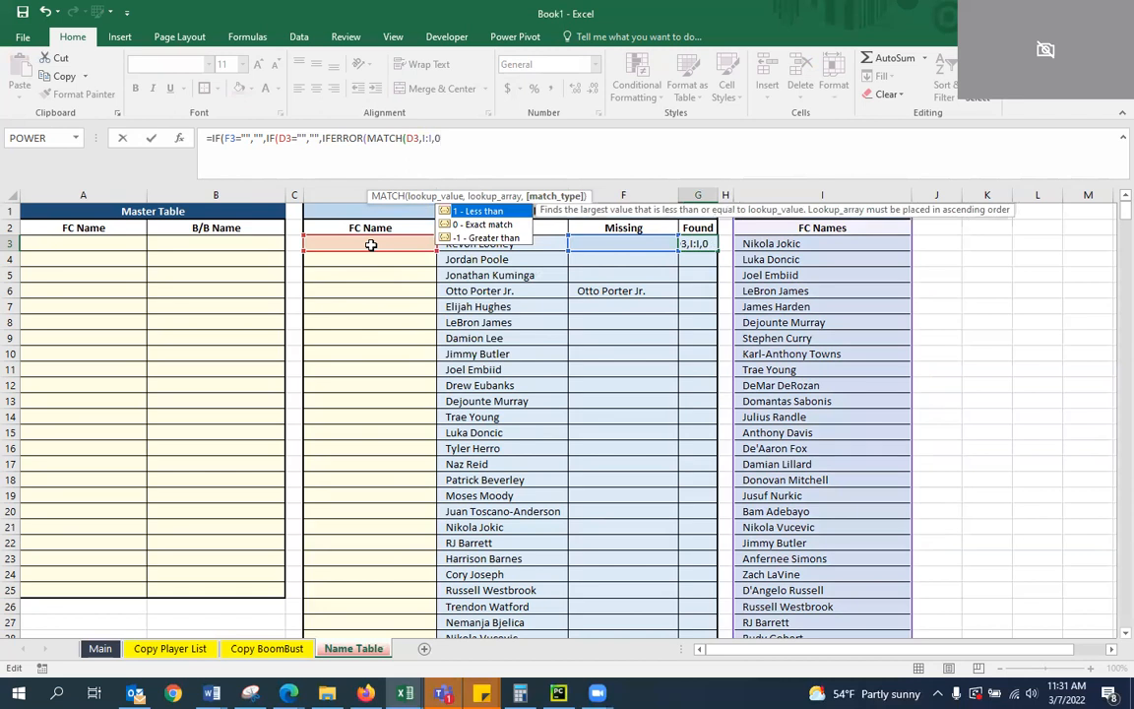
pyautogui.write(')')
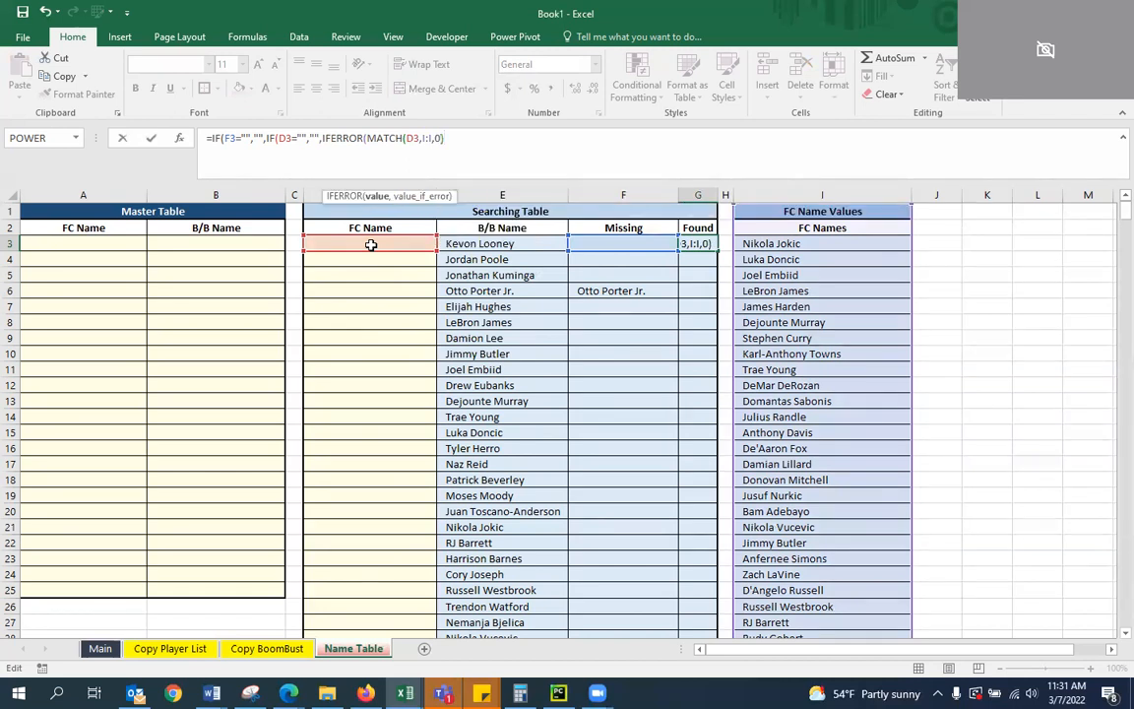
pyautogui.write(',""')
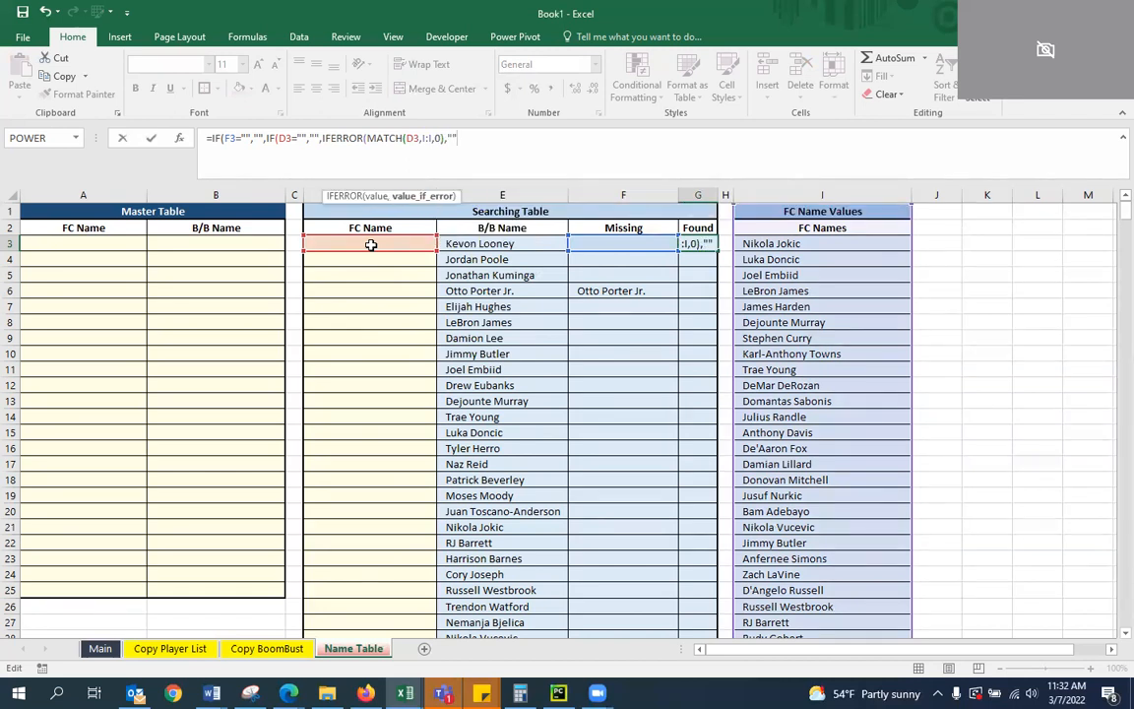
pyautogui.write(')))')
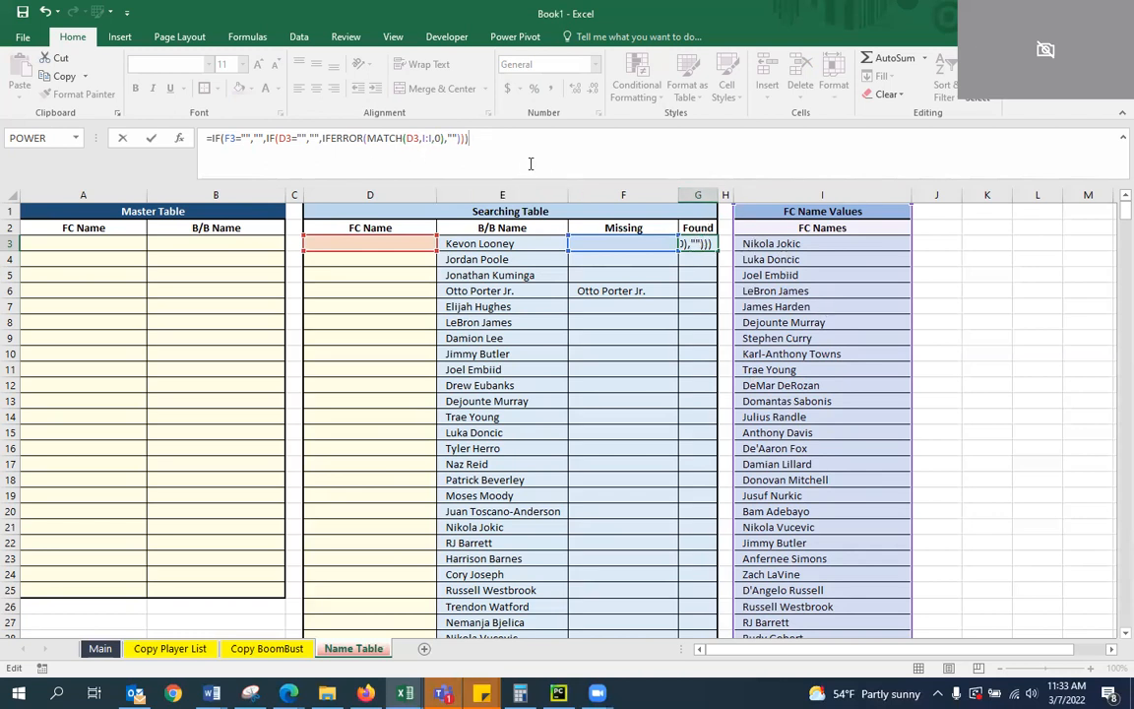
pyautogui.hotkey('ctrl', 'Return')
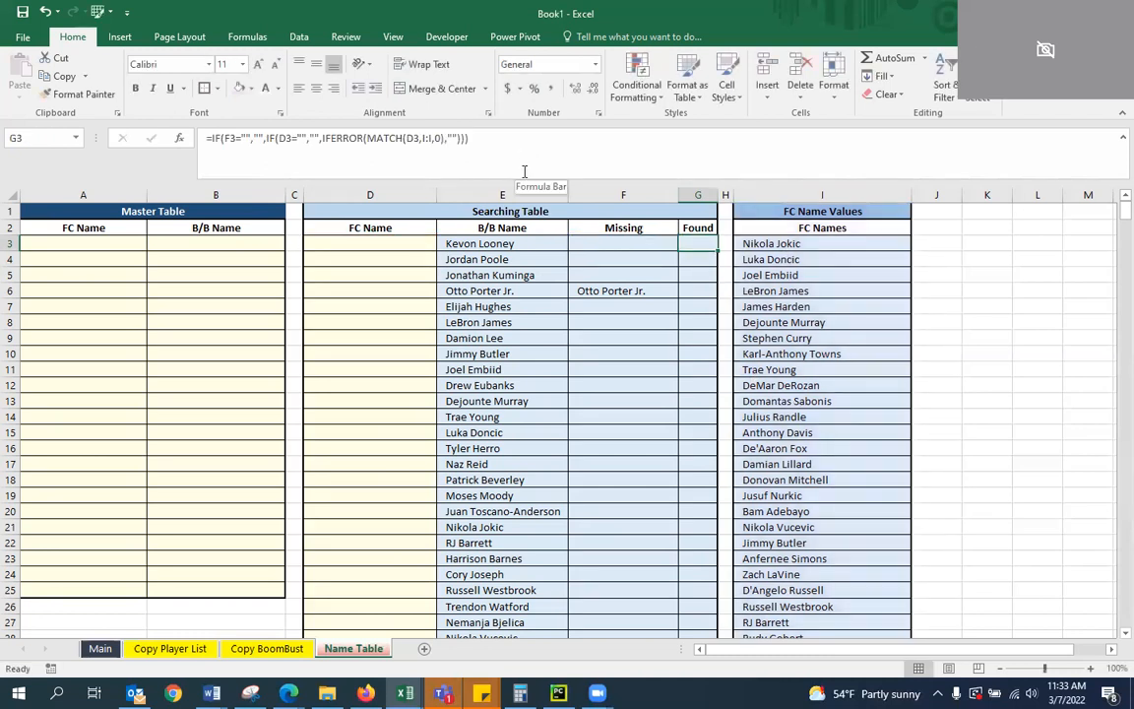
# Fill the G3 formula down the Found column through row 600 and check the copied formula in G5
pyautogui.doubleClick(716, 252)
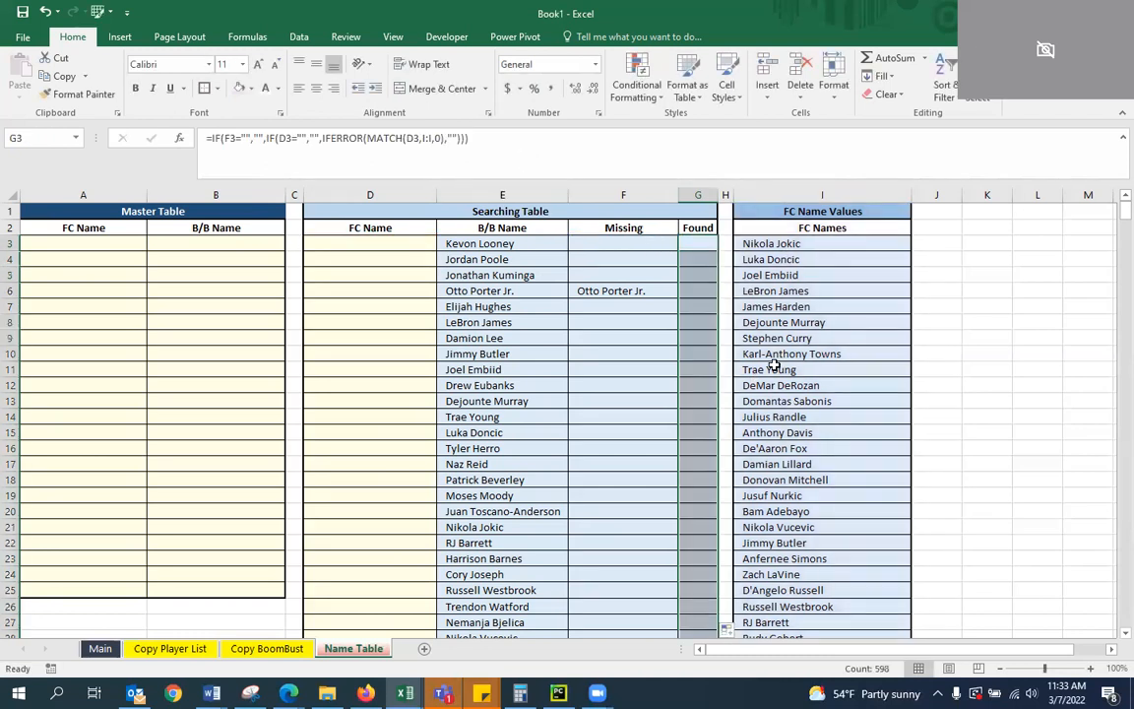
pyautogui.click(698, 274)
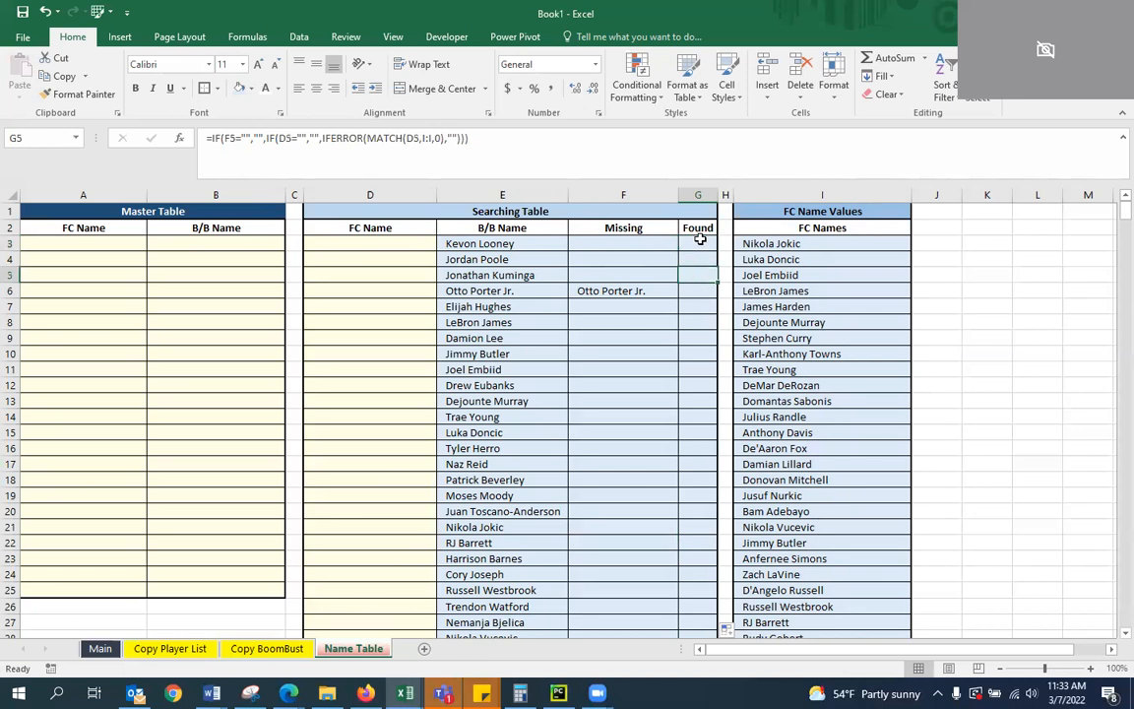
pyautogui.click(692, 196)
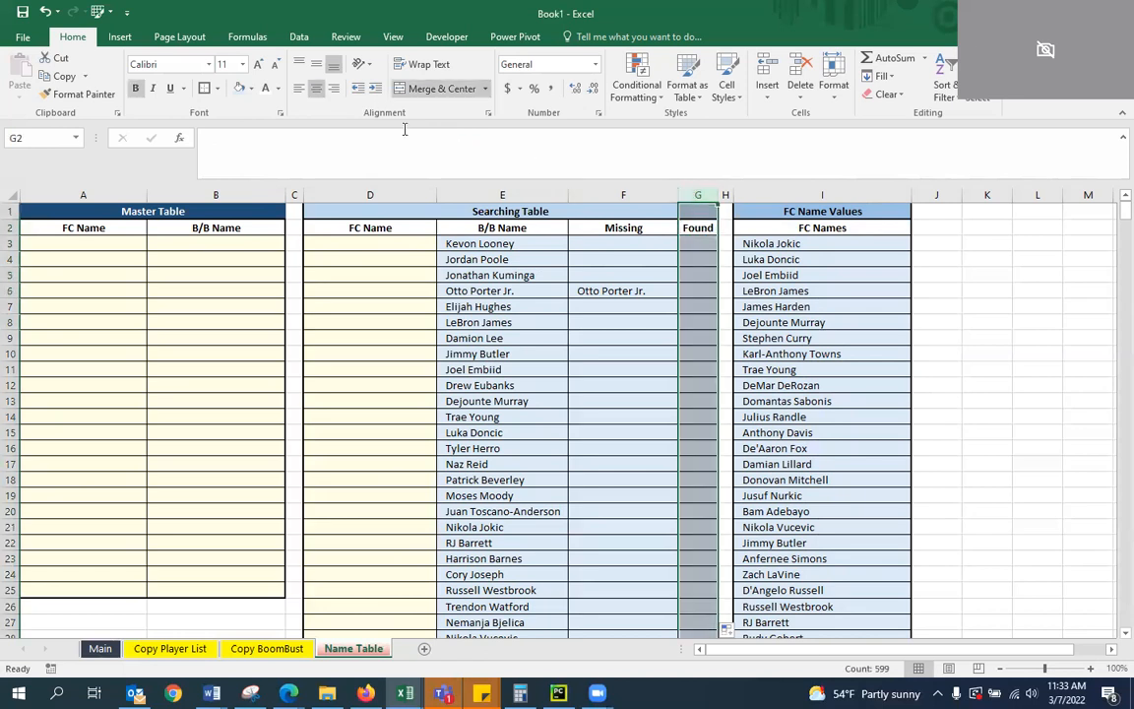
pyautogui.click(726, 276)
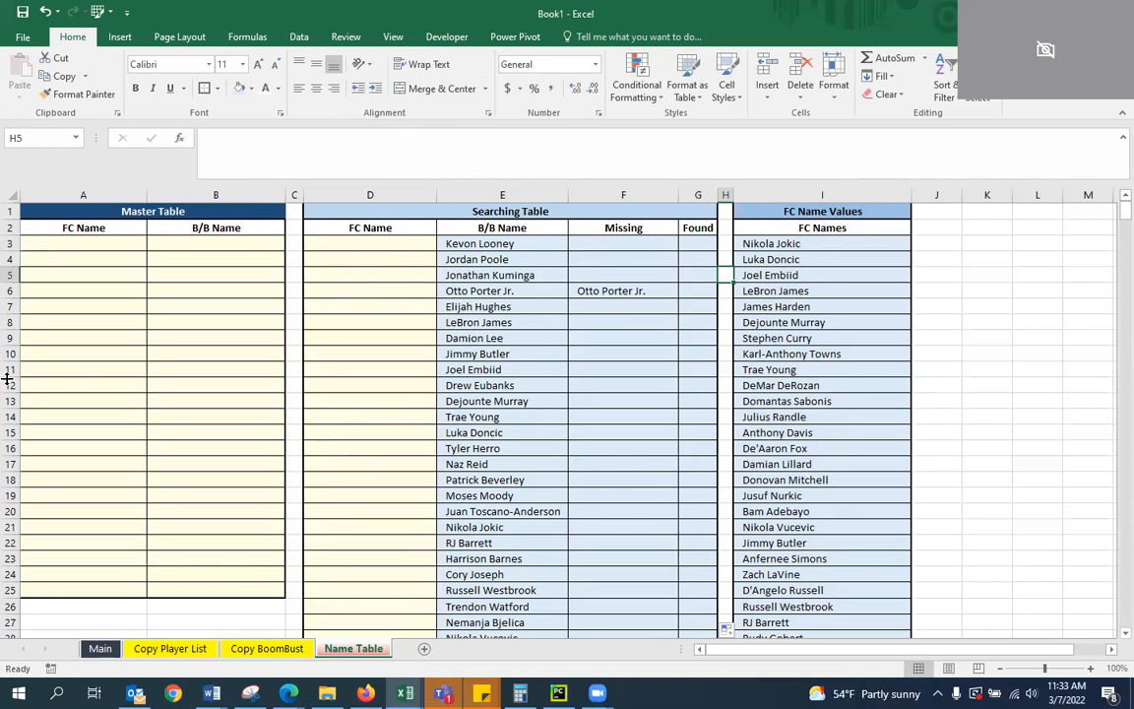
# Narrow column I of the FC Name Values table to fit its names more closely
pyautogui.click(701, 336)
pyautogui.moveTo(911, 195); pyautogui.dragTo(874, 195)
pyautogui.click(900, 290)
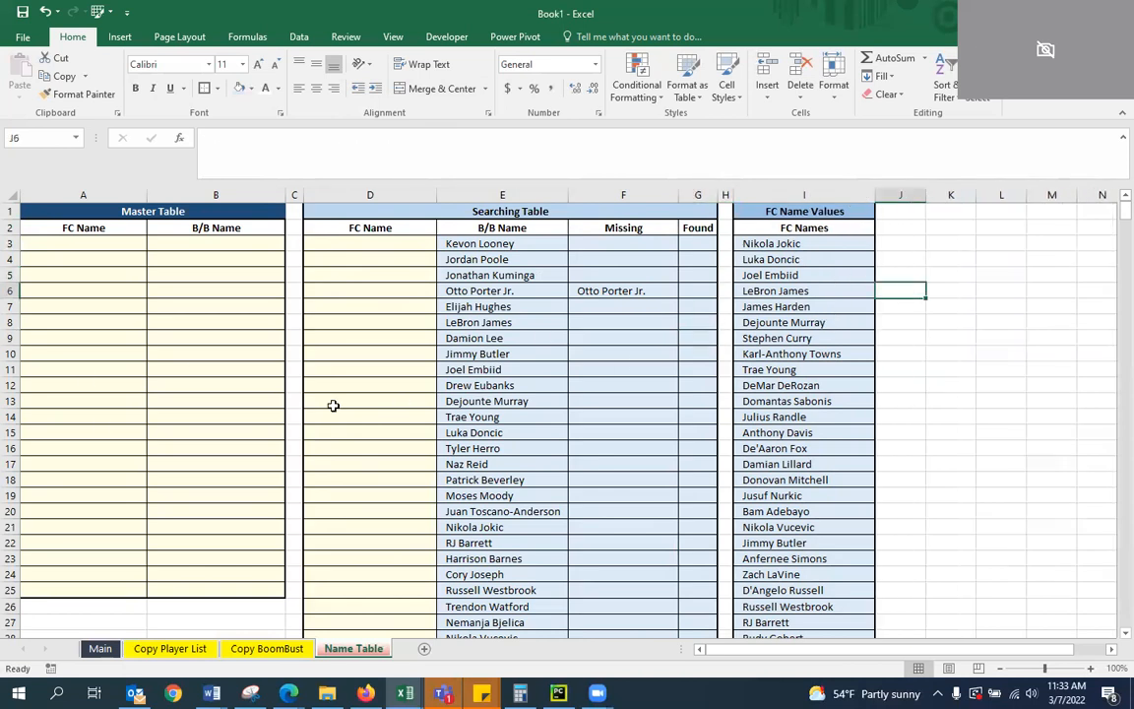
pyautogui.hotkey('alt', 'Tab')
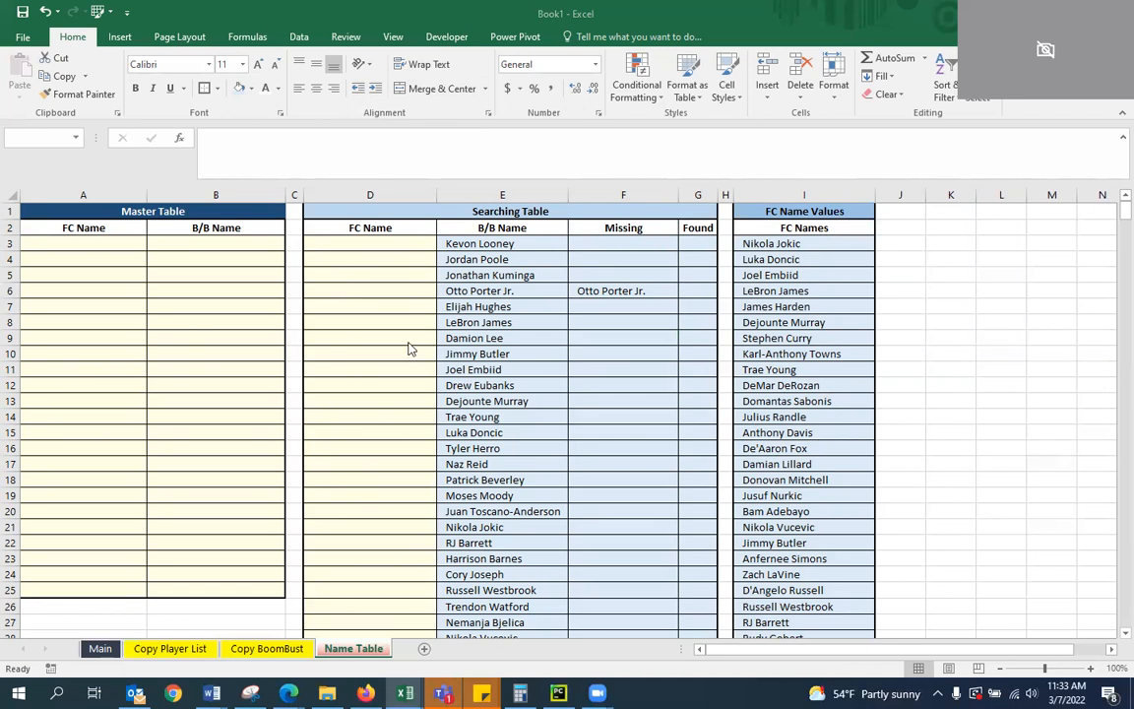
# Examine the Searching Table's empty FC Name column and the formula behind the first FC Names entry in I3
pyautogui.click(393, 306)
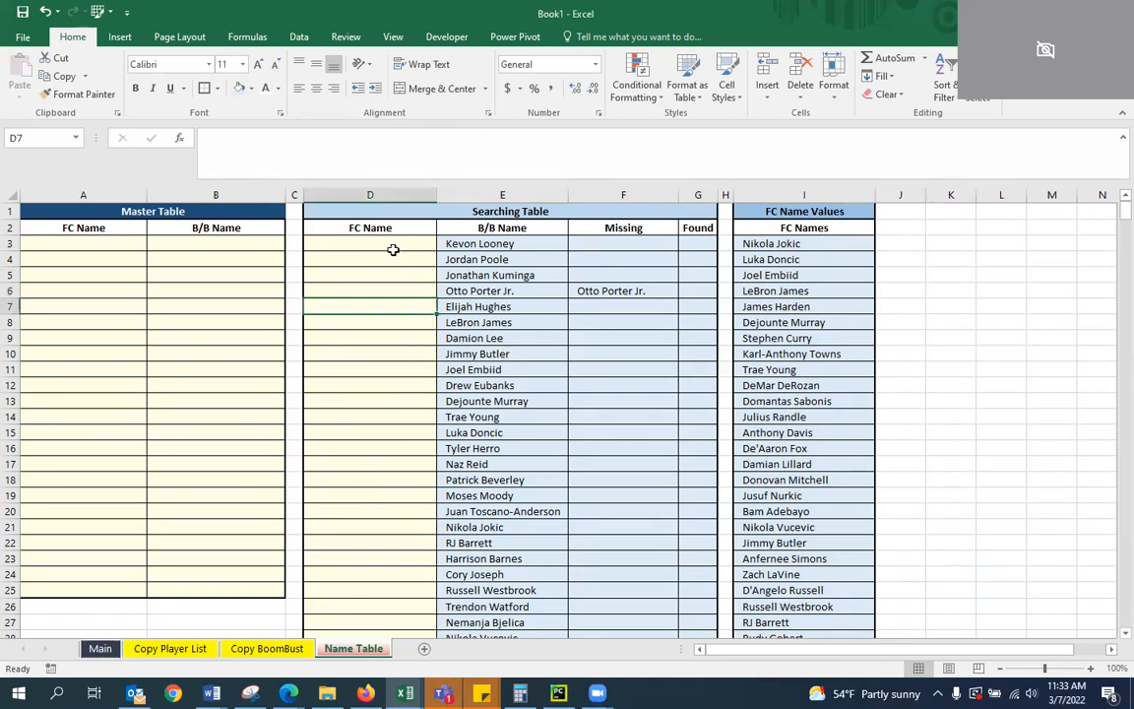
pyautogui.scroll(-20, 380, 316)
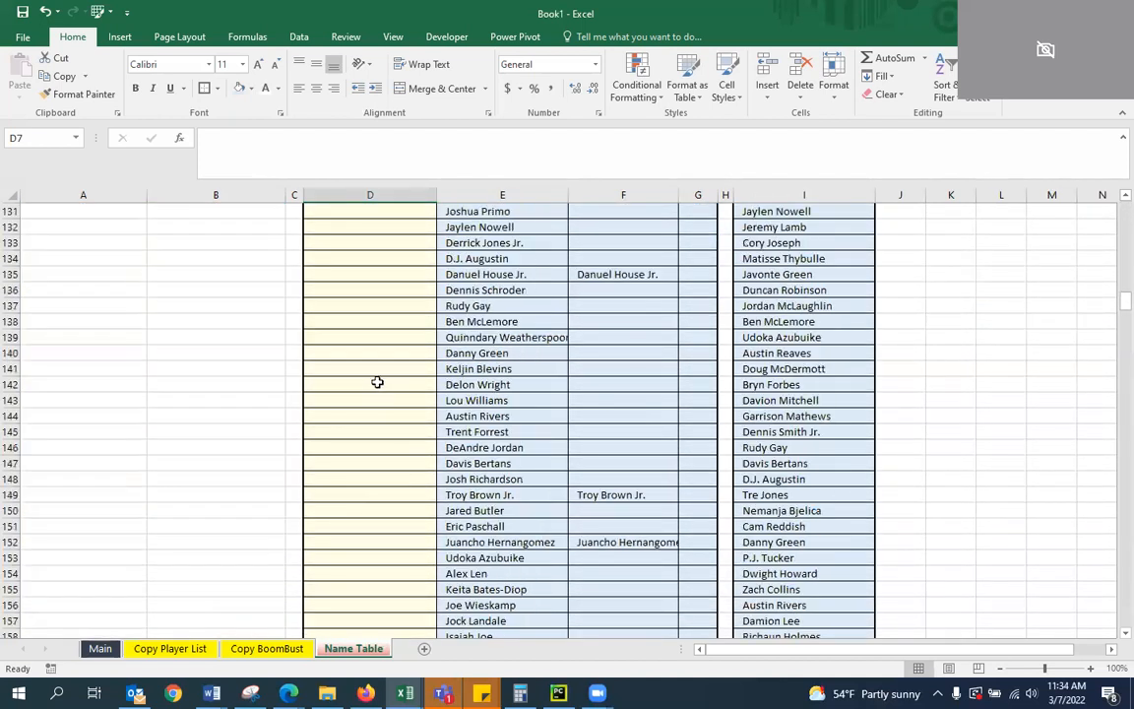
pyautogui.scroll(20, 571, 323)
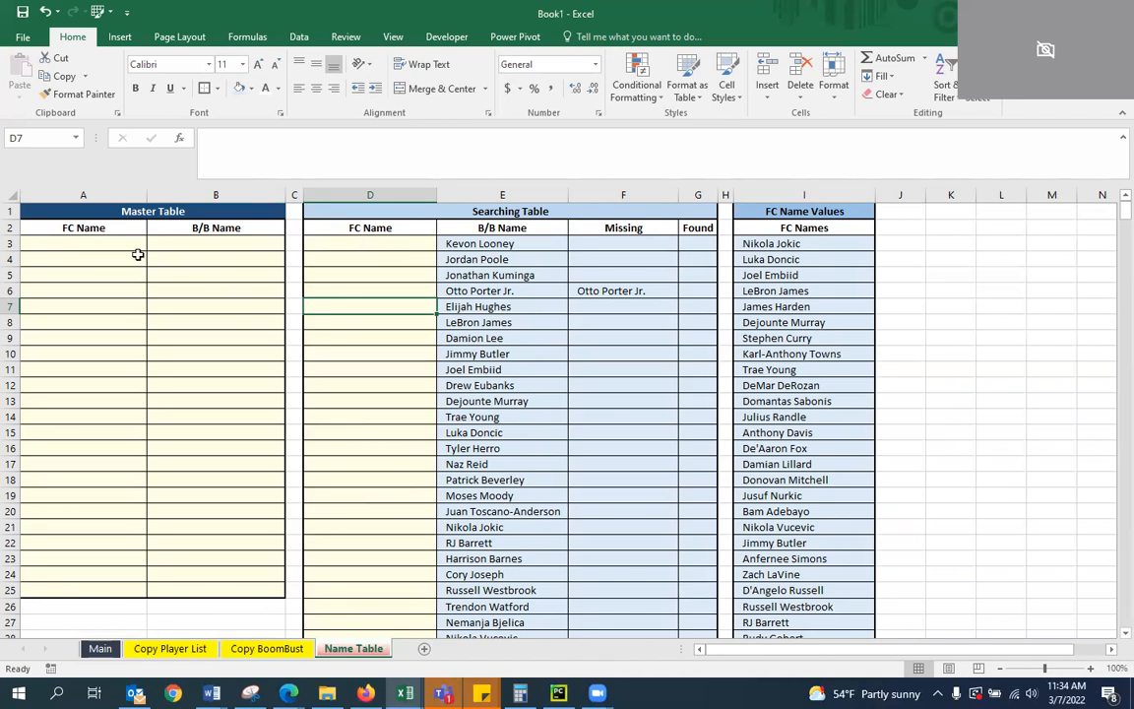
pyautogui.click(802, 244)
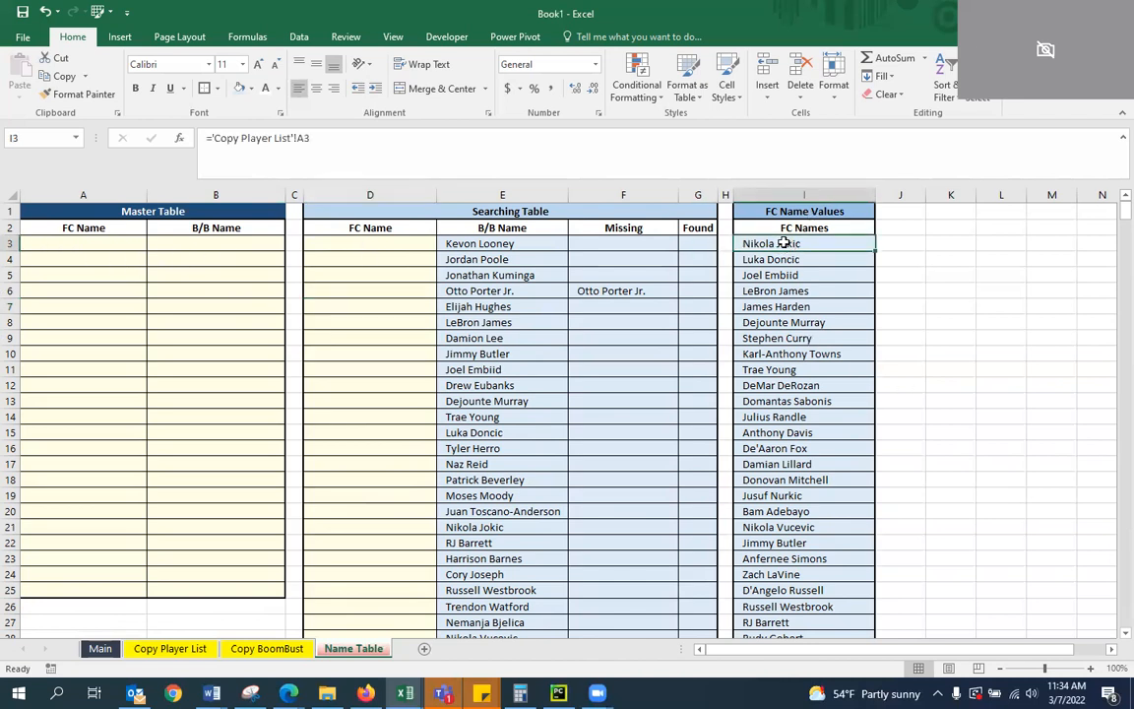
pyautogui.click(358, 273)
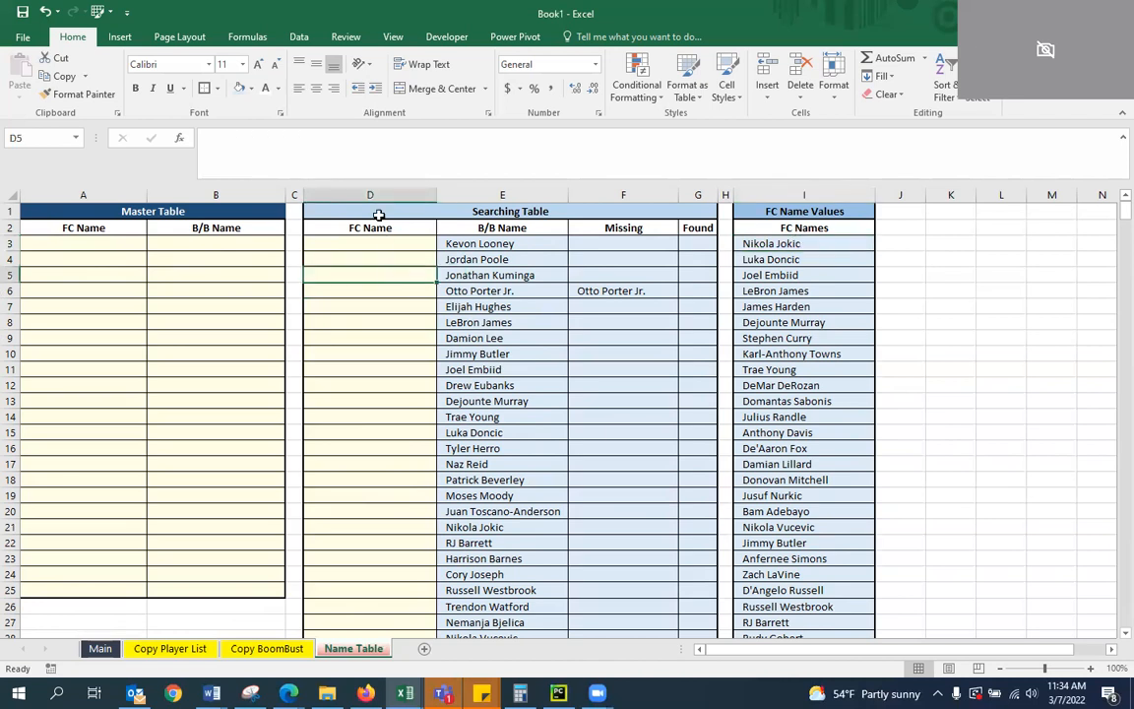
pyautogui.click(350, 241)
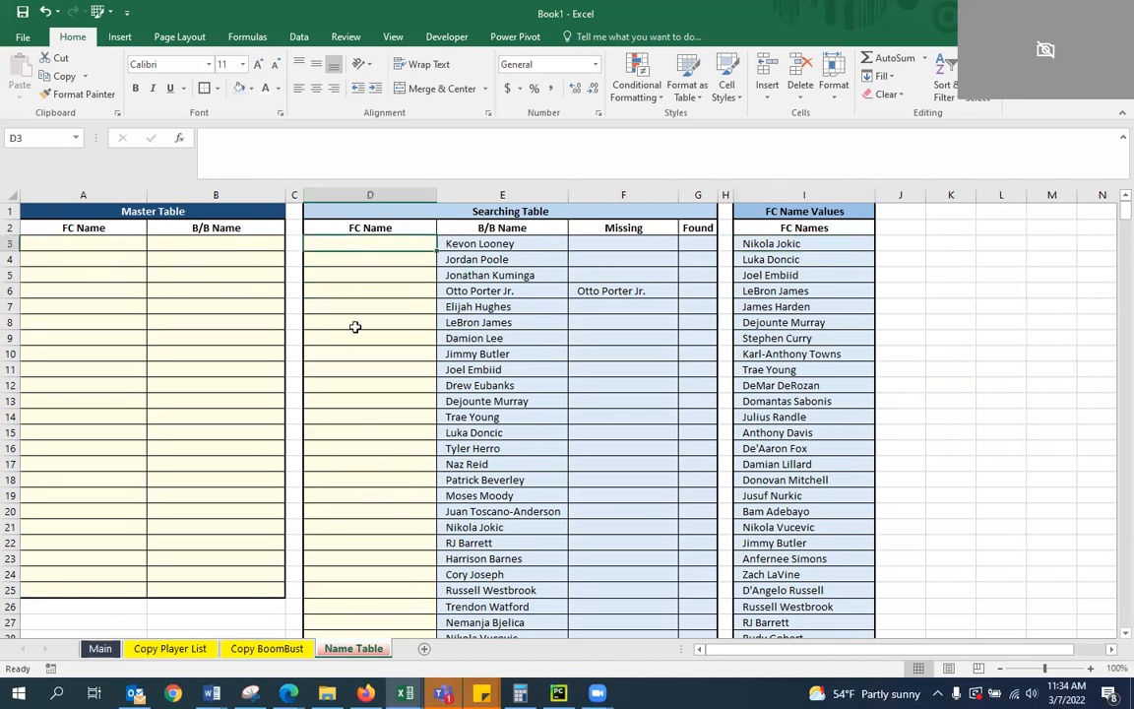
pyautogui.scroll(-17, 359, 331)
pyautogui.scroll(2, 369, 330)
# Enter =I3 in D601, directly below the Searching Table's FC Name column, to reference the first FC name
pyautogui.click(372, 291)
pyautogui.scroll(-20, 311, 584)
pyautogui.click(406, 529)
pyautogui.press('pagedown')
pyautogui.press('pagedown')
pyautogui.press('pagedown')
pyautogui.press('pagedown')
pyautogui.press('pagedown')
pyautogui.press('pagedown')
pyautogui.press('pagedown')
pyautogui.press('pagedown')
pyautogui.press('pagedown')
pyautogui.press('pagedown')
pyautogui.press('pagedown')
pyautogui.press('pagedown')
pyautogui.press('pagedown')
pyautogui.press('pagedown')
pyautogui.scroll(14, 407, 522)
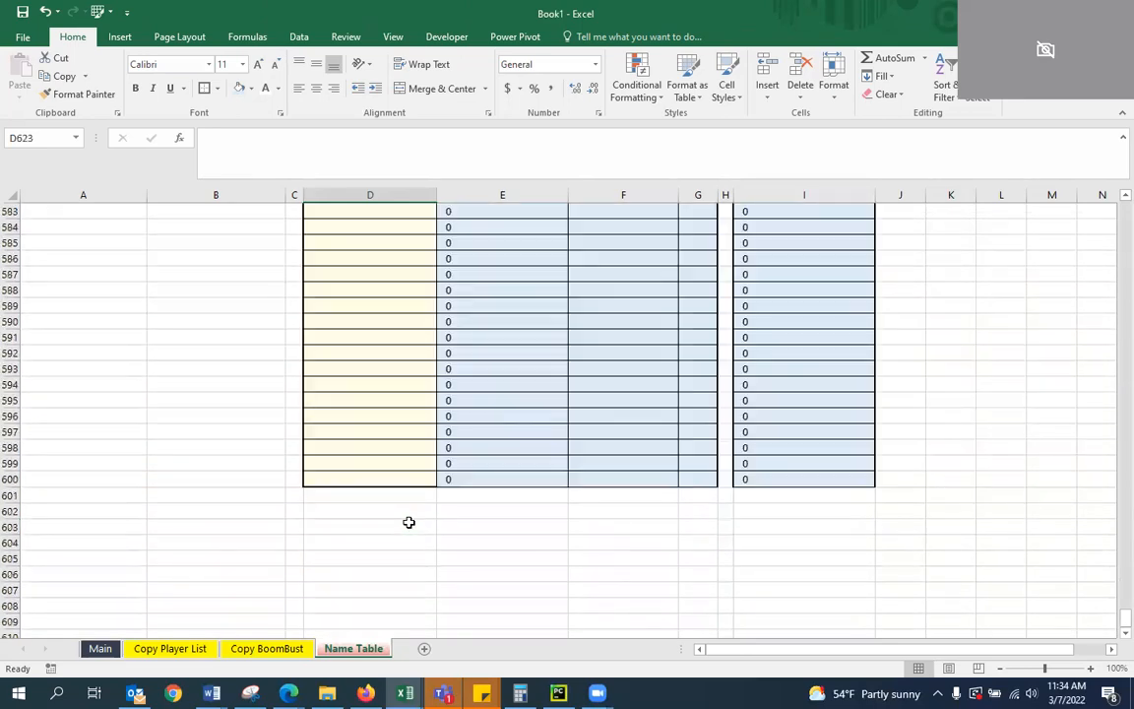
pyautogui.click(379, 496)
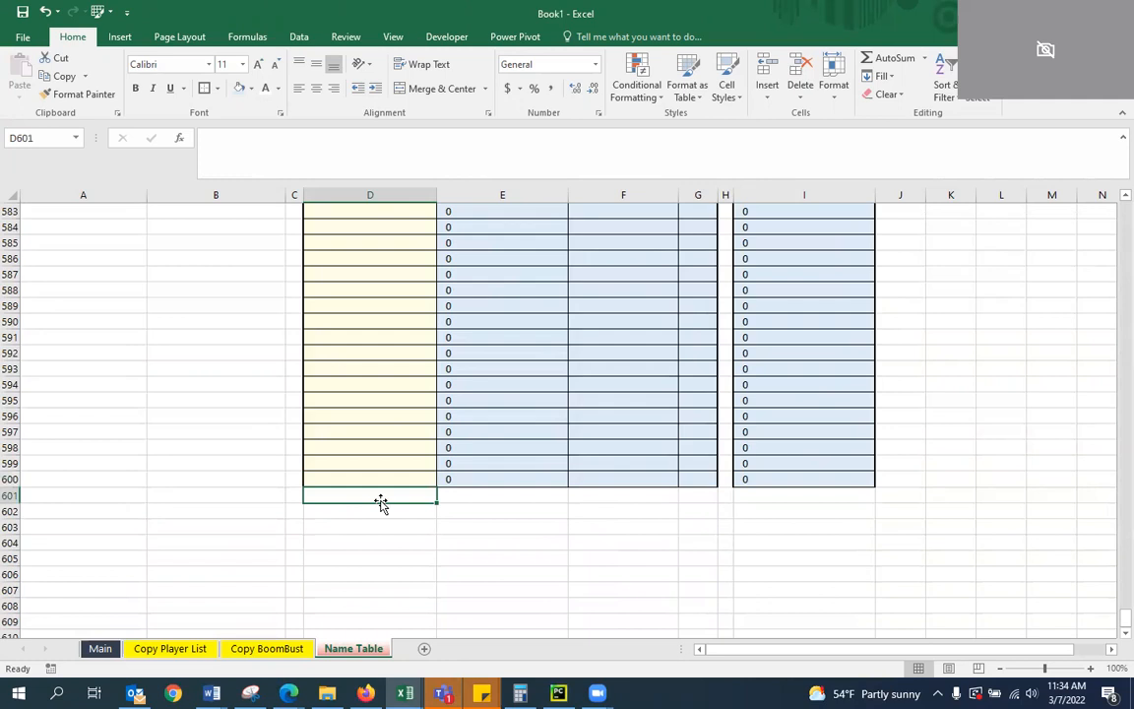
pyautogui.hotkey('shift', 'F3')
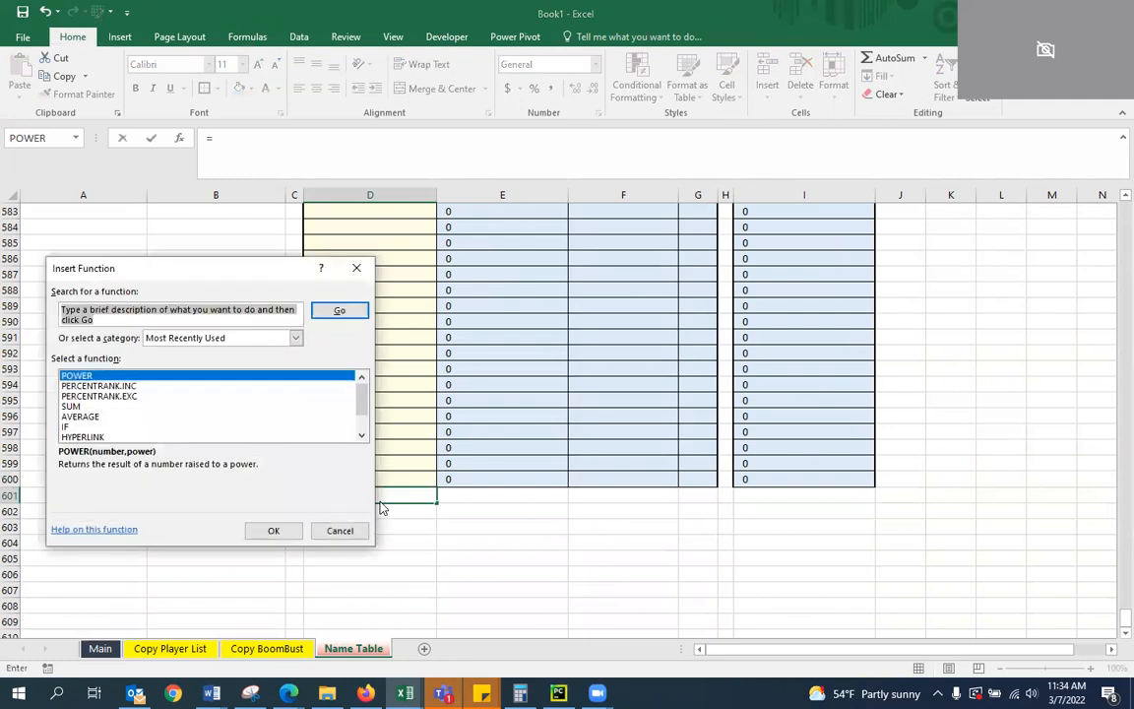
pyautogui.press('Escape')
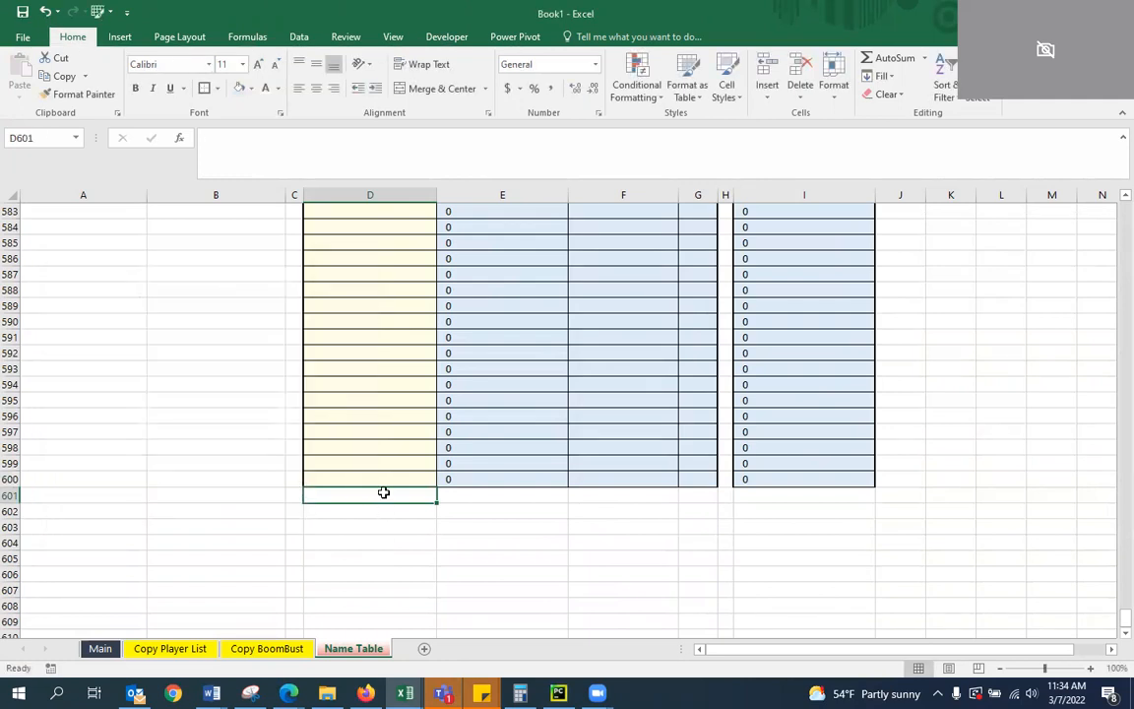
pyautogui.write('=I3')
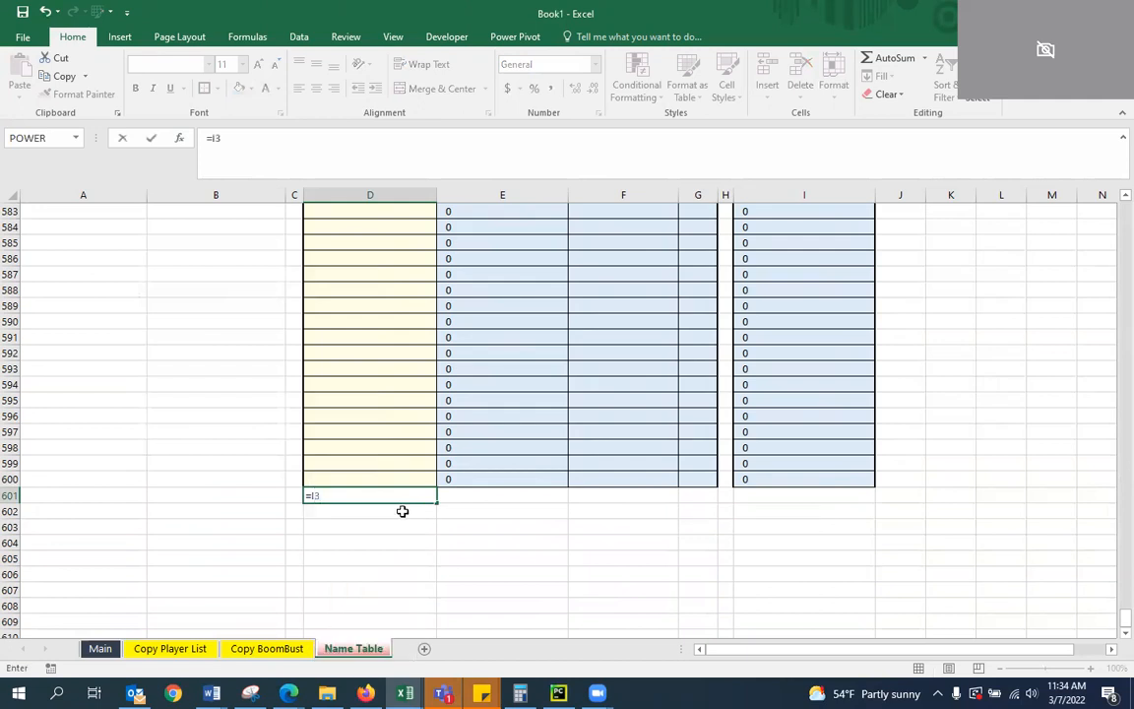
pyautogui.press('Return')
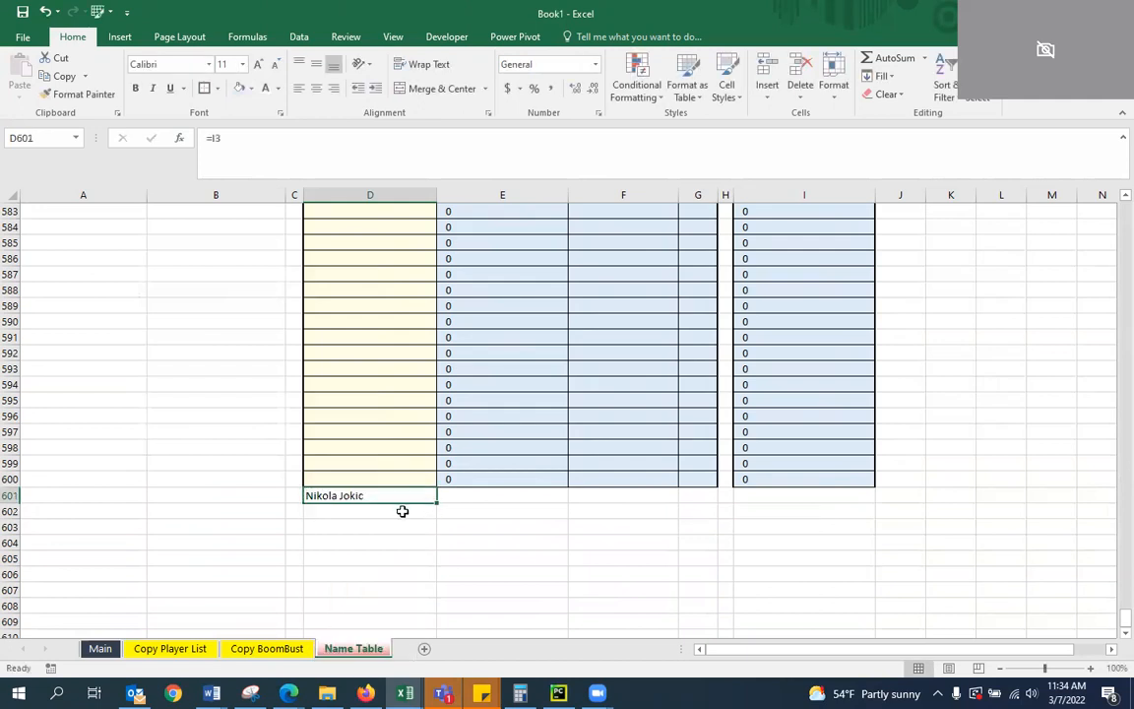
# Copy the D601 formula down through D1200 to list the FC names below the Searching Table
pyautogui.hotkey('ctrl', 'c')
pyautogui.hotkey('shift', 'pagedown')
pyautogui.hotkey('shift', 'pagedown')
pyautogui.hotkey('shift', 'pagedown')
pyautogui.hotkey('shift', 'pagedown')
pyautogui.hotkey('shift', 'pagedown')
pyautogui.hotkey('shift', 'pagedown')
pyautogui.hotkey('shift', 'pagedown')
pyautogui.hotkey('shift', 'pagedown')
pyautogui.hotkey('shift', 'pagedown')
pyautogui.hotkey('shift', 'pagedown')
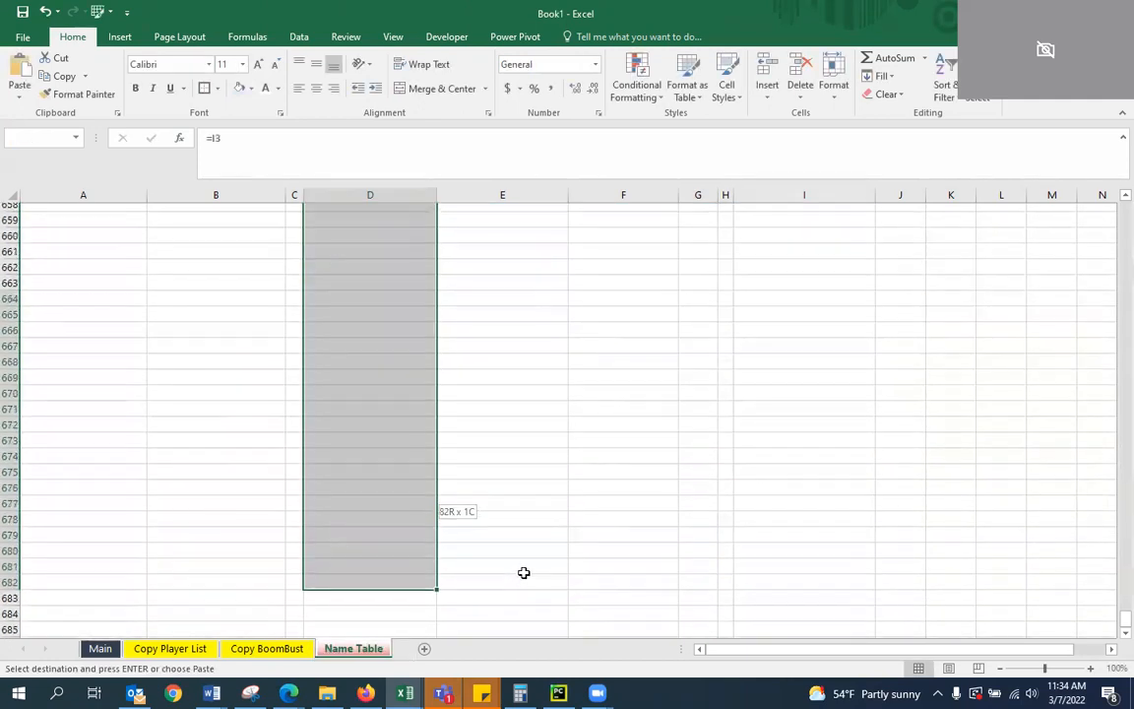
pyautogui.hotkey('shift', 'pagedown')
pyautogui.hotkey('shift', 'pagedown')
pyautogui.hotkey('shift', 'pagedown')
pyautogui.hotkey('shift', 'pagedown')
pyautogui.hotkey('shift', 'pagedown')
pyautogui.hotkey('shift', 'pagedown')
pyautogui.hotkey('shift', 'pagedown')
pyautogui.hotkey('shift', 'pagedown')
pyautogui.hotkey('shift', 'pagedown')
pyautogui.hotkey('shift', 'pagedown')
pyautogui.hotkey('shift', 'pagedown')
pyautogui.hotkey('shift', 'pagedown')
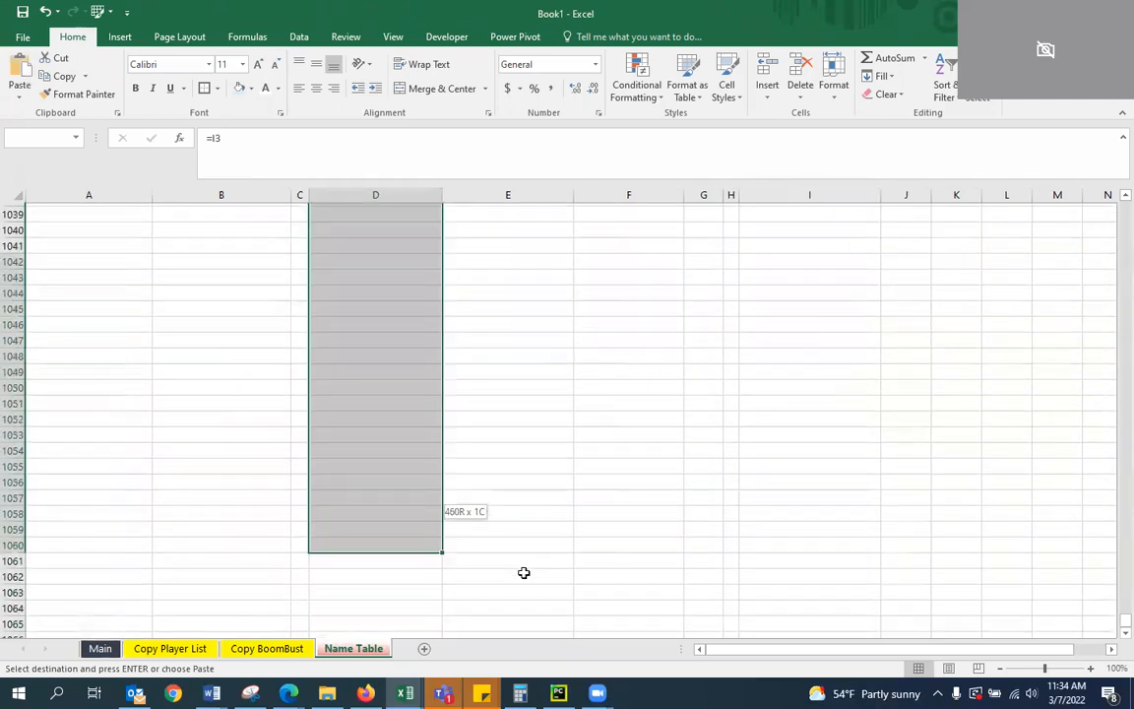
pyautogui.hotkey('shift', 'pagedown')
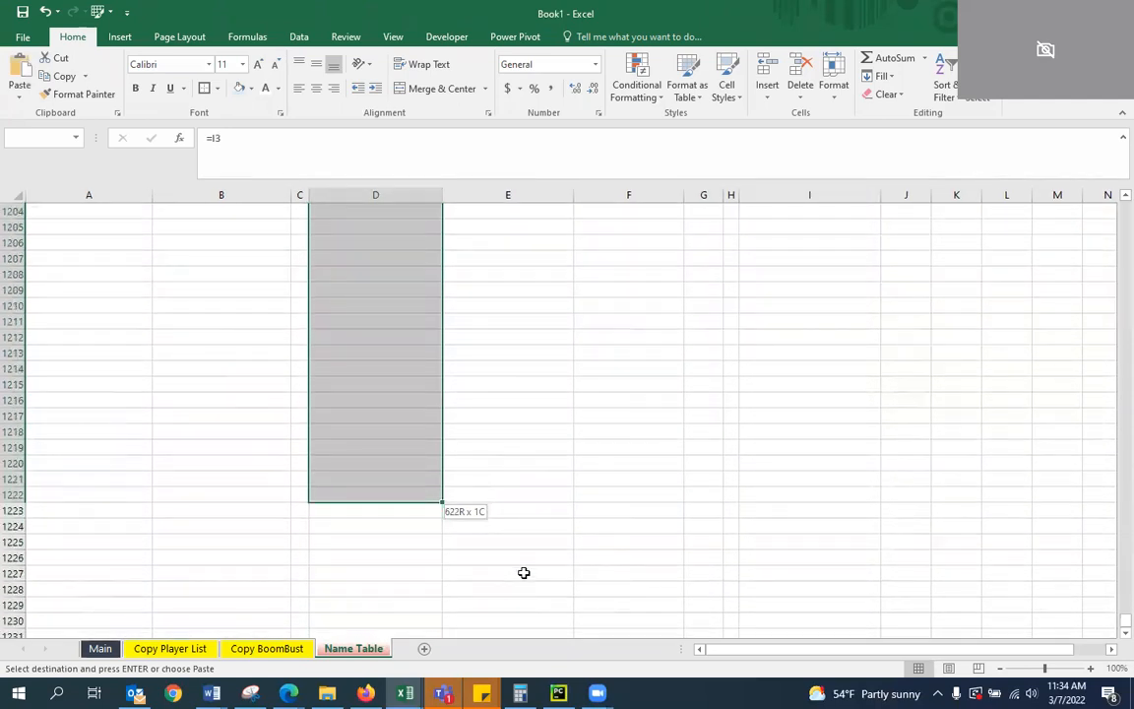
pyautogui.hotkey('shift', 'Up')
pyautogui.hotkey('shift', 'Up')
pyautogui.hotkey('shift', 'Up')
pyautogui.hotkey('shift', 'Up')
pyautogui.hotkey('shift', 'Up')
pyautogui.hotkey('shift', 'Up')
pyautogui.hotkey('shift', 'Up')
pyautogui.hotkey('shift', 'Up')
pyautogui.hotkey('shift', 'Up')
pyautogui.hotkey('shift', 'Up')
pyautogui.hotkey('shift', 'Up')
pyautogui.hotkey('shift', 'Up')
pyautogui.hotkey('shift', 'Up')
pyautogui.hotkey('shift', 'Up')
pyautogui.hotkey('shift', 'Up')
pyautogui.hotkey('shift', 'Up')
pyautogui.hotkey('shift', 'Up')
pyautogui.hotkey('shift', 'Up')
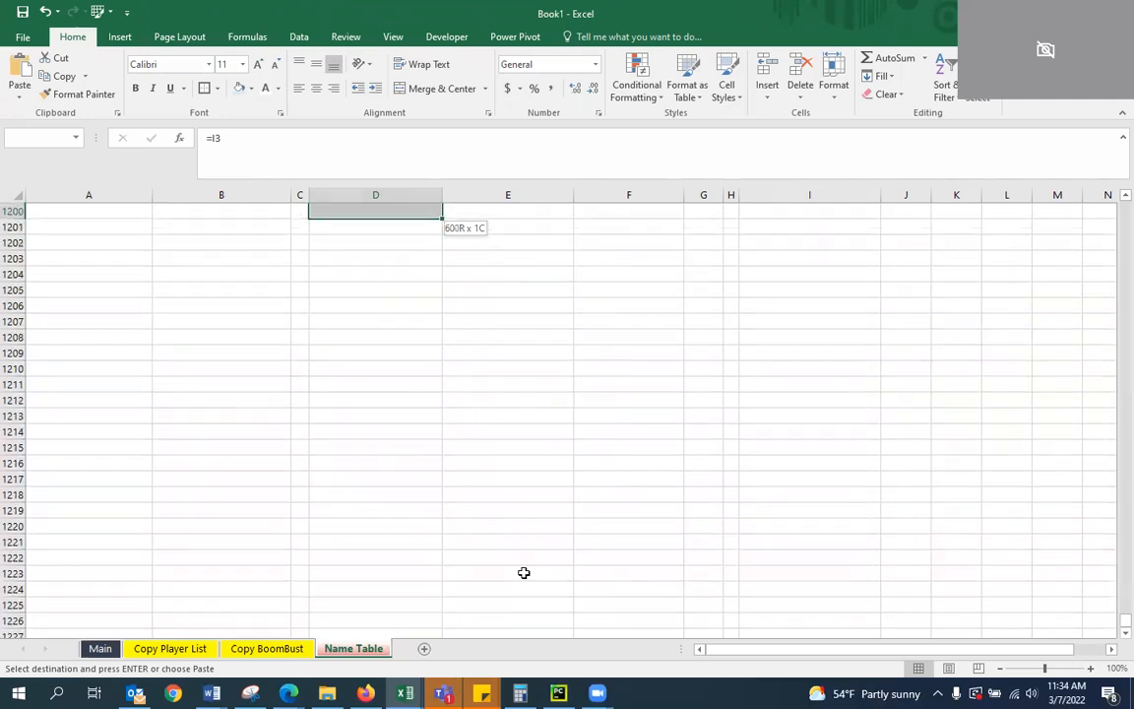
pyautogui.hotkey('ctrl', 'v')
pyautogui.hotkey('ctrl', 'BackSpace')
pyautogui.press('Down')
pyautogui.press('Left')
pyautogui.press('Escape')
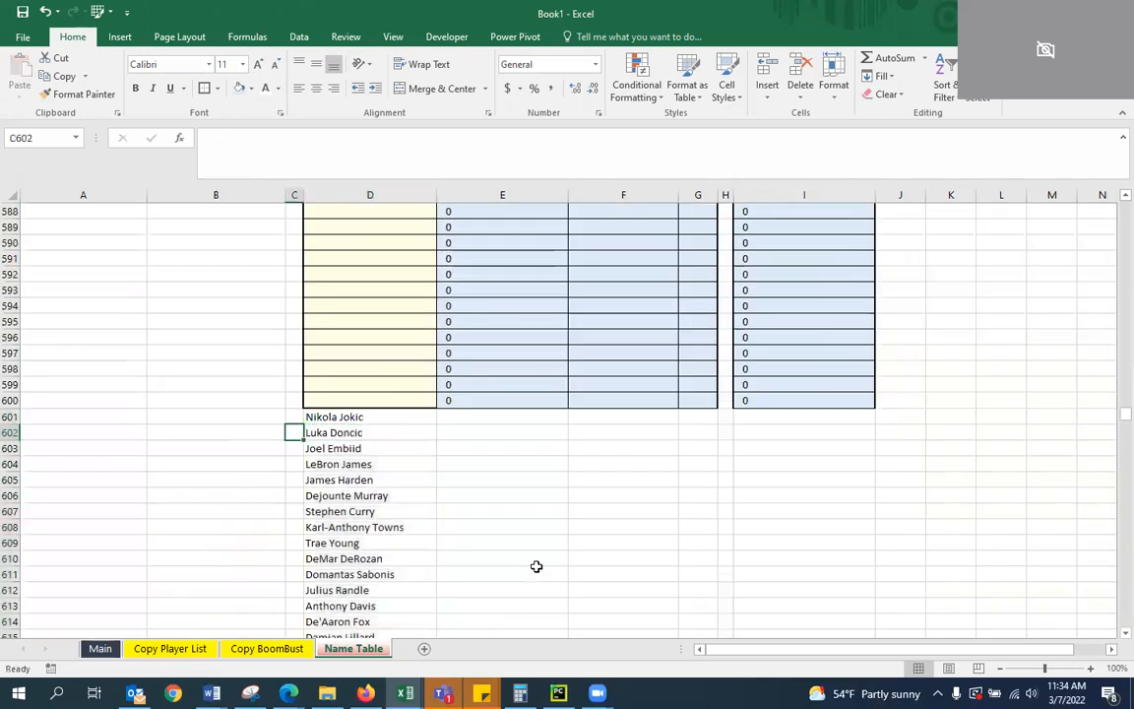
# Examine the start of the copied name list at D601 and the empty FC Name cells directly above it
pyautogui.moveTo(1111, 415)
pyautogui.mouseDown()
pyautogui.moveTo(1113, 579)
pyautogui.moveTo(1111, 406)
pyautogui.moveTo(1116, 430)
pyautogui.moveTo(1117, 417)
pyautogui.mouseUp()
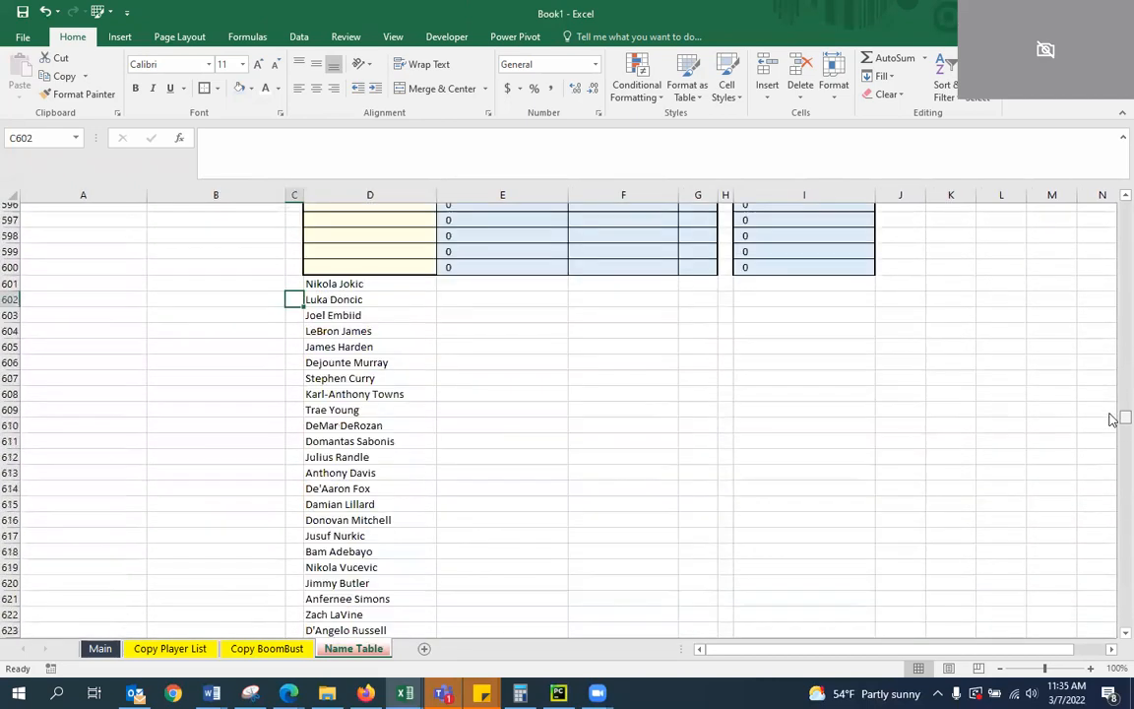
pyautogui.click(311, 289)
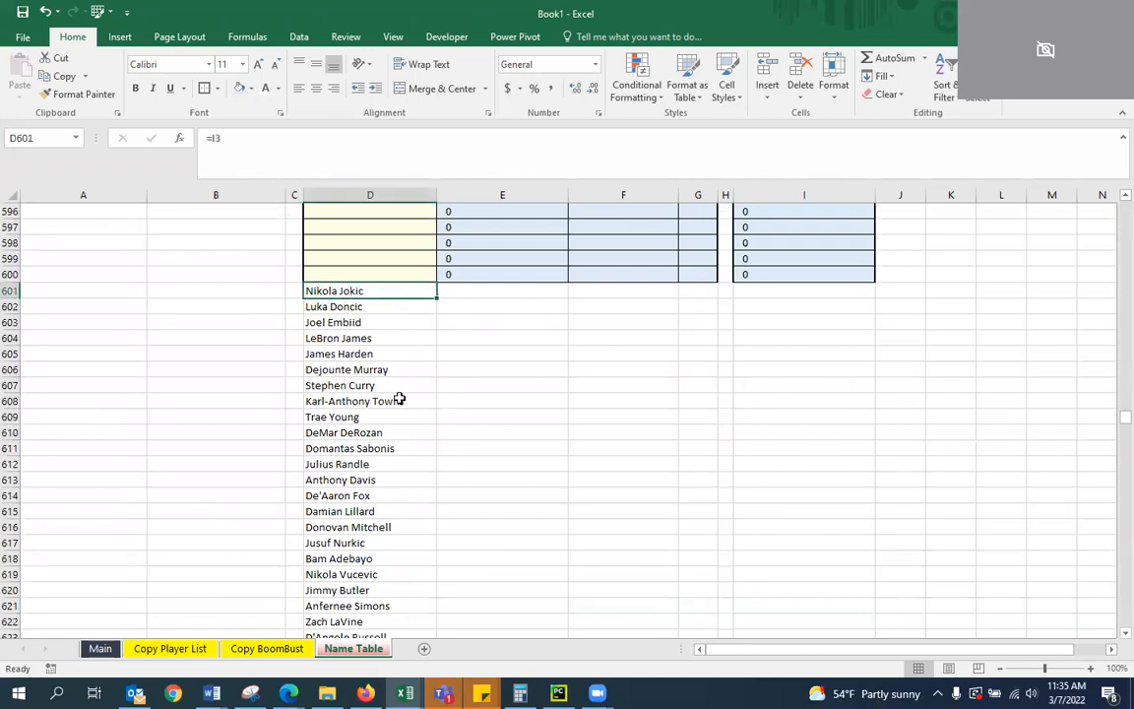
pyautogui.press('Up')
pyautogui.press('Up')
pyautogui.press('Up')
pyautogui.press('Up')
pyautogui.press('Up')
pyautogui.press('Up')
pyautogui.press('Up')
pyautogui.press('Up')
pyautogui.press('Up')
pyautogui.press('Up')
pyautogui.press('Up')
pyautogui.press('Up')
pyautogui.press('Up')
pyautogui.press('Up')
pyautogui.press('Up')
pyautogui.press('Up')
pyautogui.press('Up')
pyautogui.press('Up')
pyautogui.press('Up')
pyautogui.press('Up')
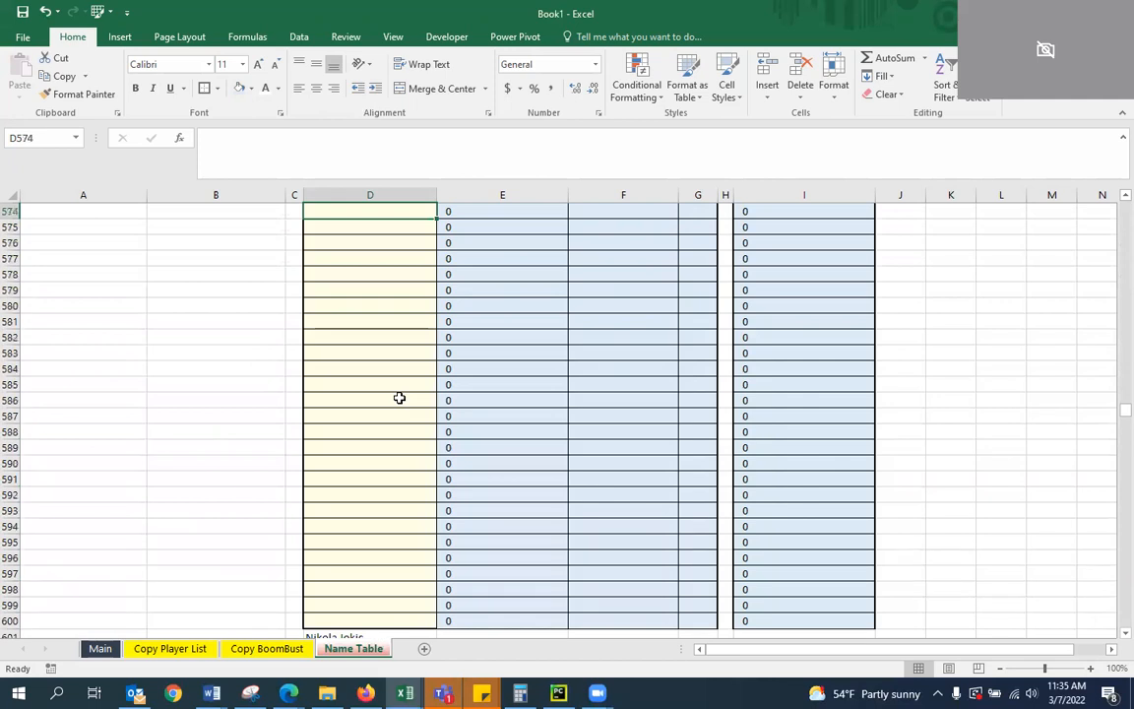
pyautogui.press('Up')
pyautogui.press('Up')
pyautogui.press('Up')
pyautogui.press('Up')
pyautogui.press('Up')
pyautogui.press('Up')
pyautogui.press('Up')
pyautogui.press('Up')
pyautogui.press('Up')
pyautogui.press('Up')
pyautogui.press('Up')
pyautogui.press('Up')
pyautogui.press('Up')
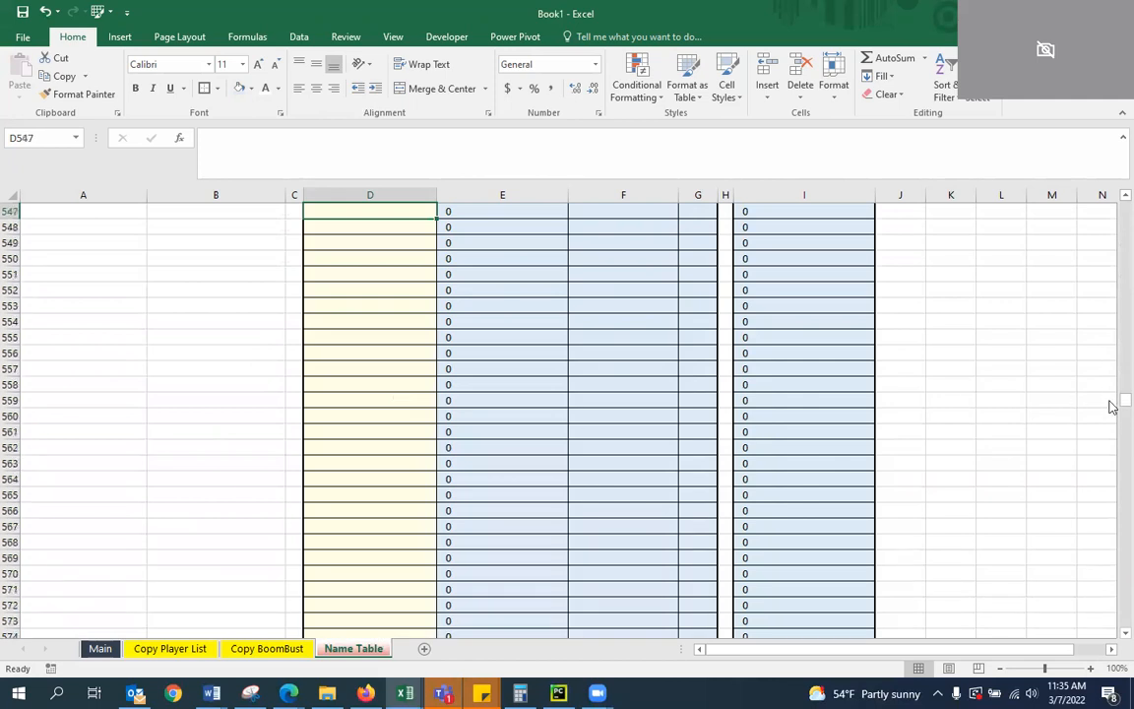
pyautogui.moveTo(1113, 403); pyautogui.dragTo(1113, 177)
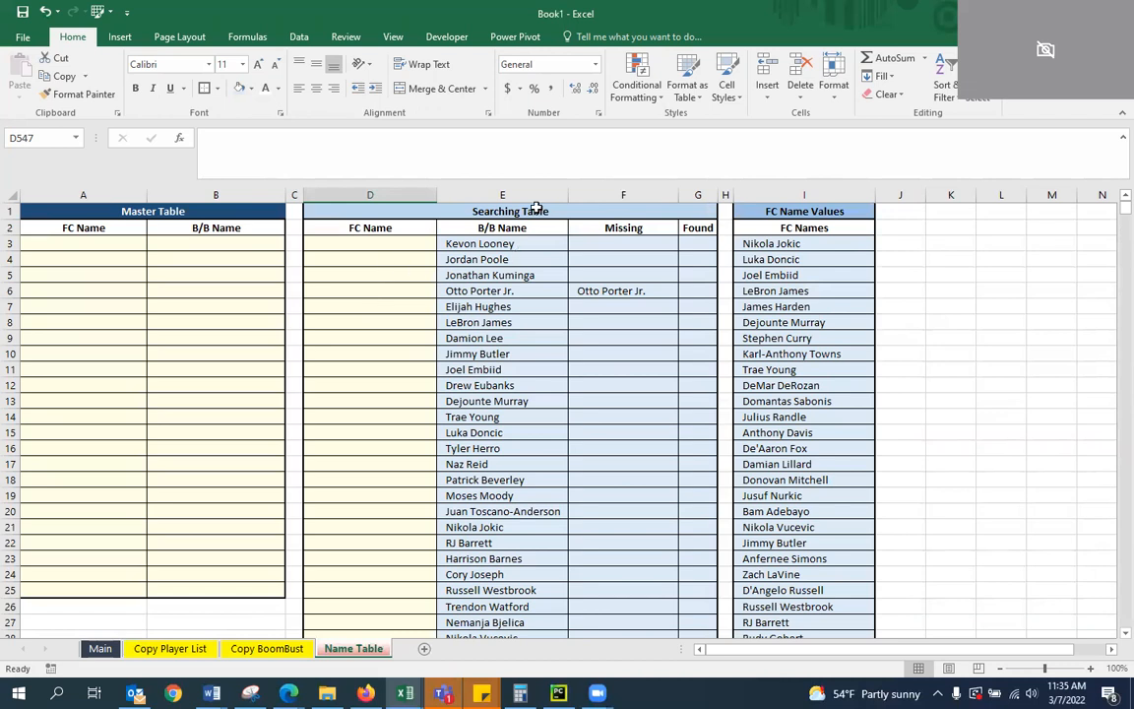
# Examine the Searching Table's row for Otto Porter Jr., including the B/B Name formula in E6
pyautogui.click(595, 291)
pyautogui.press('Left')
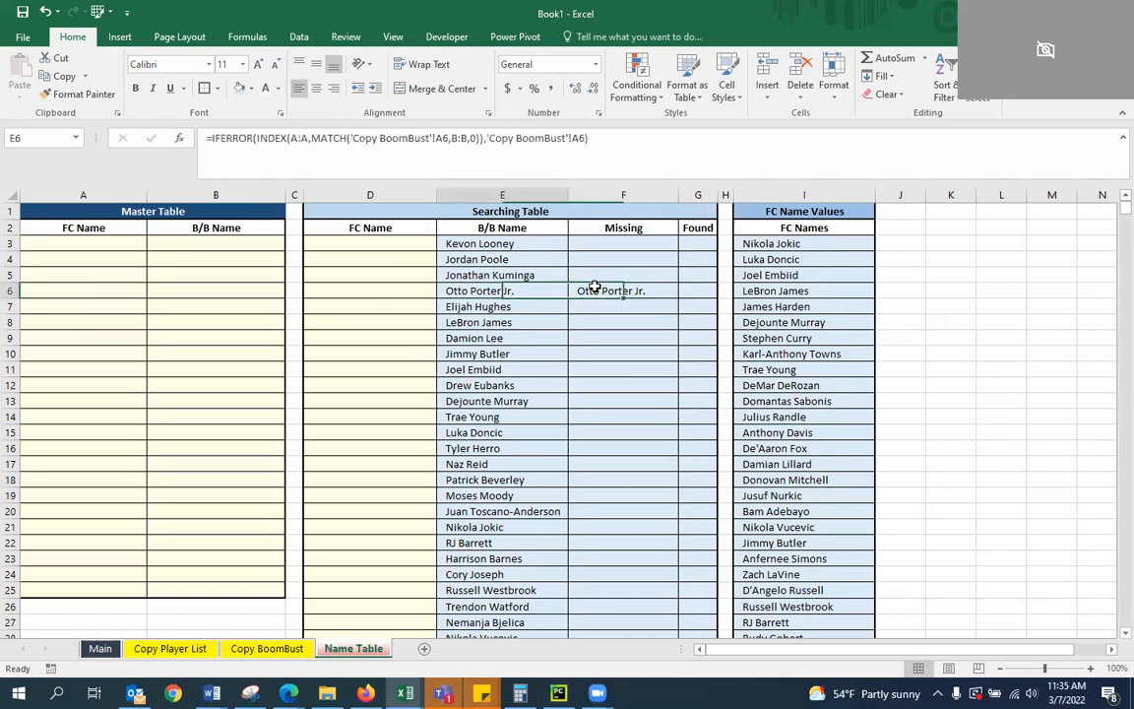
pyautogui.press('Left')
pyautogui.press('Right')
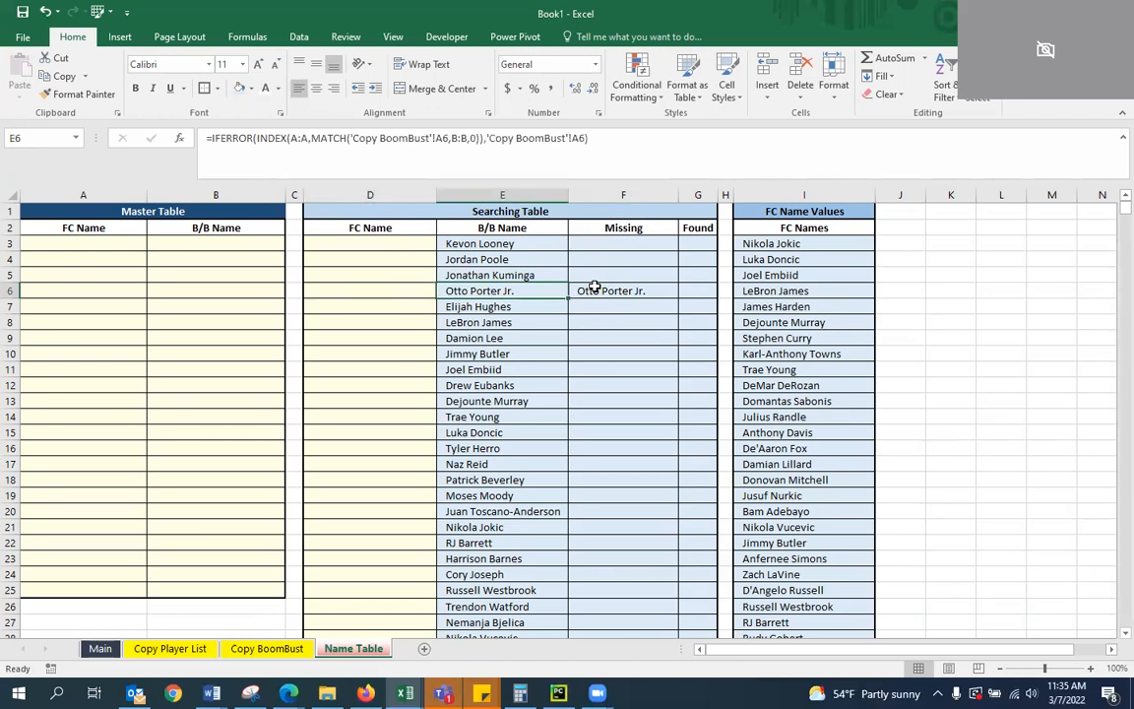
# Look through the Main sheet's Boom % columns for #N/A entries and check the lookup formula in B8 for Stephen Curry
pyautogui.click(100, 648)
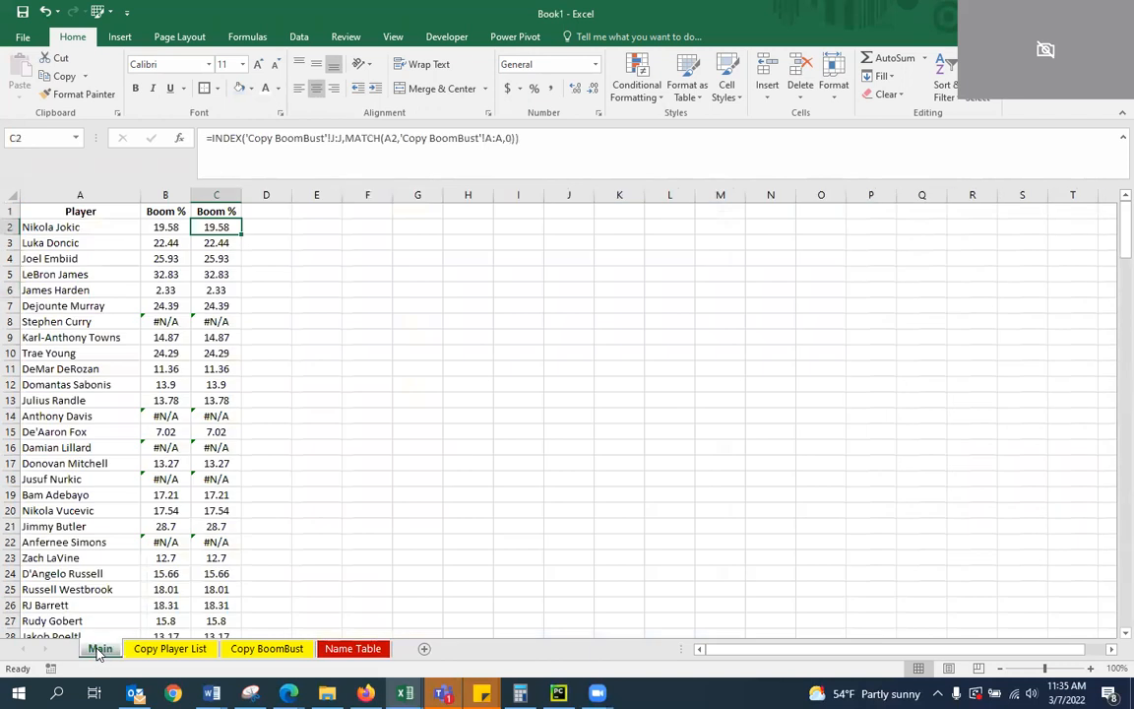
pyautogui.click(117, 317)
pyautogui.scroll(-7, 115, 354)
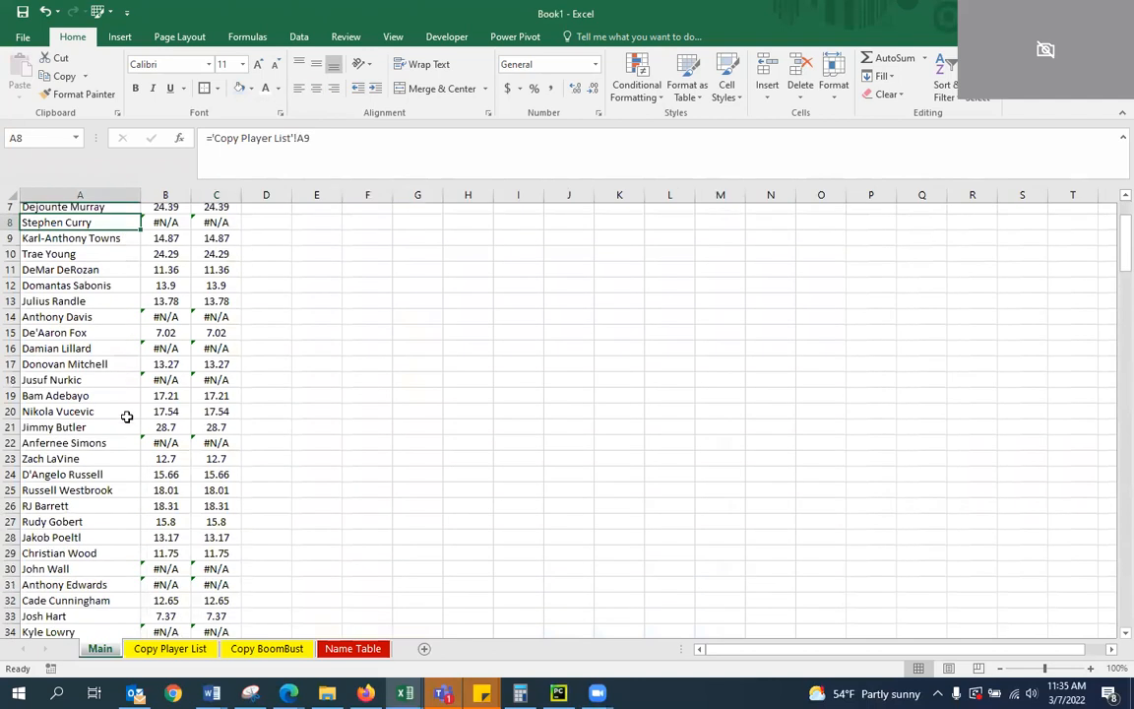
pyautogui.scroll(-5, 143, 472)
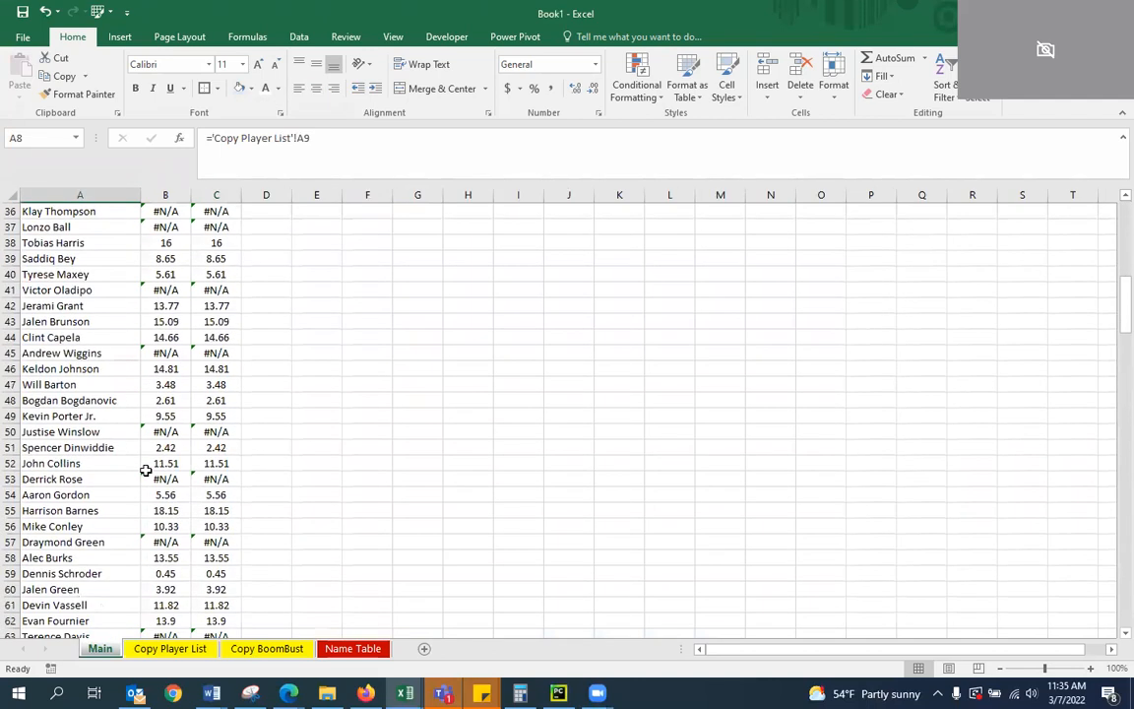
pyautogui.scroll(-13, 145, 472)
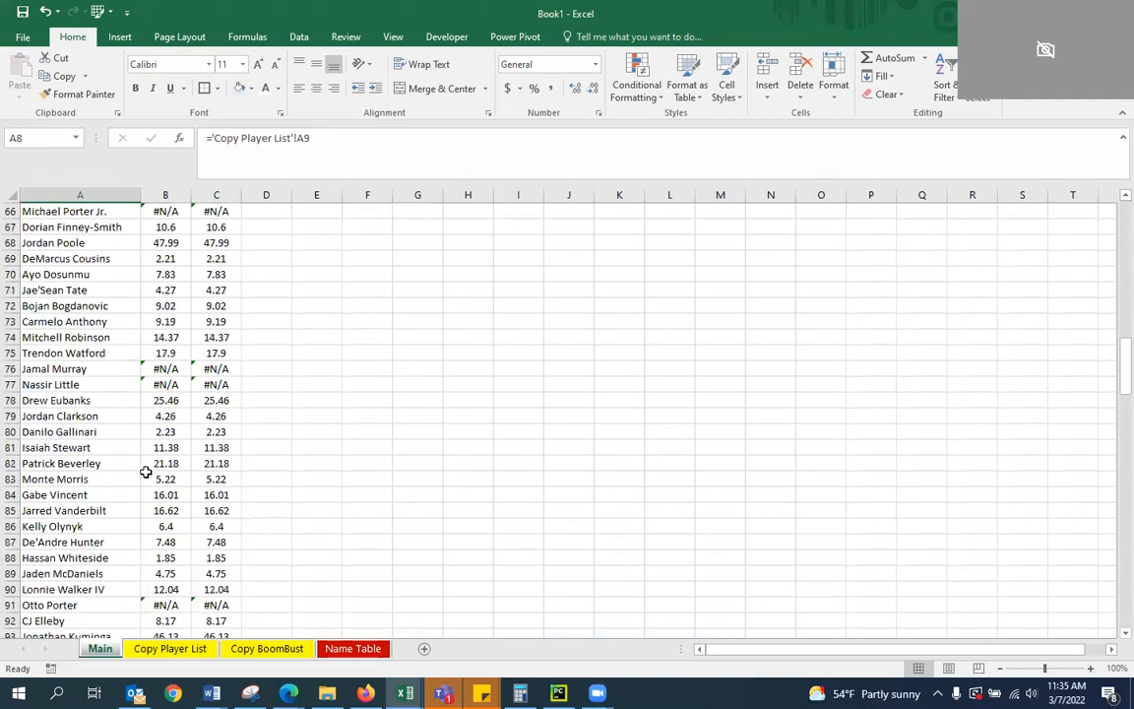
pyautogui.scroll(-10, 145, 471)
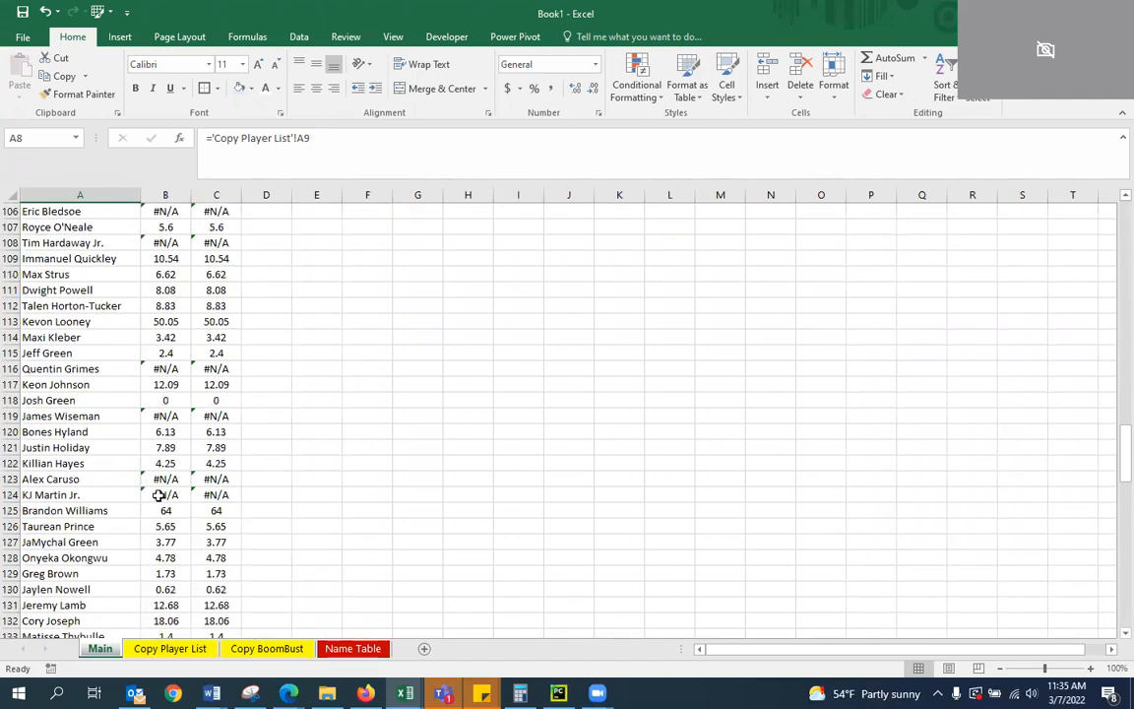
pyautogui.scroll(-8, 158, 495)
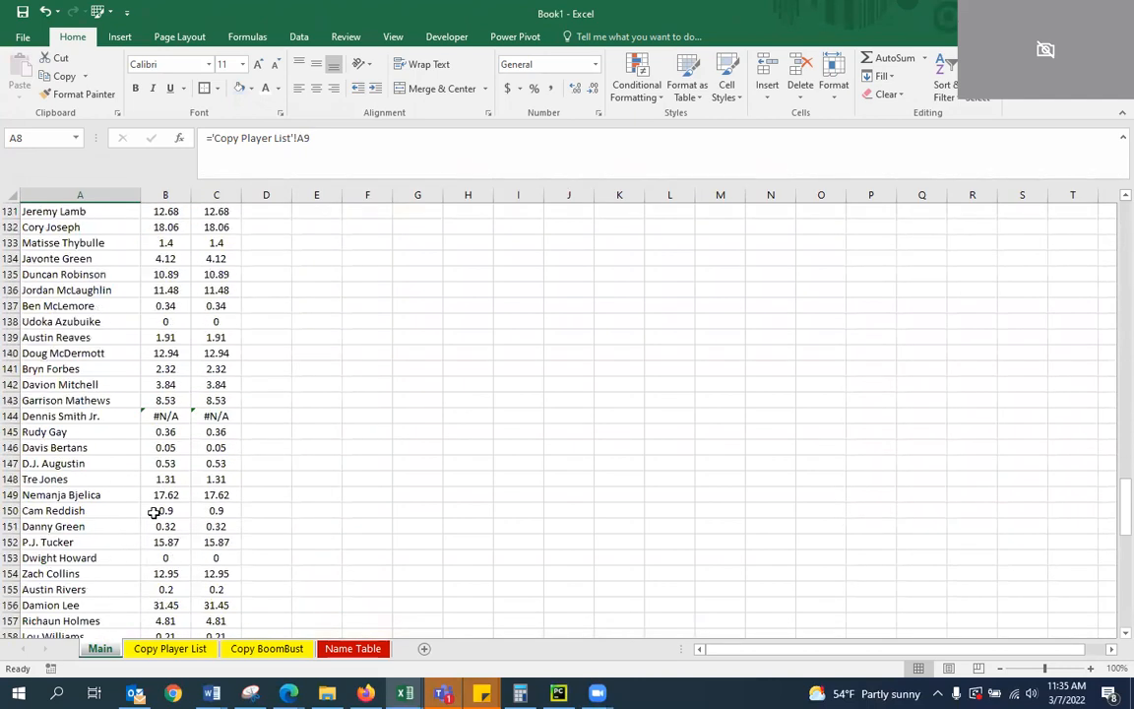
pyautogui.scroll(20, 154, 511)
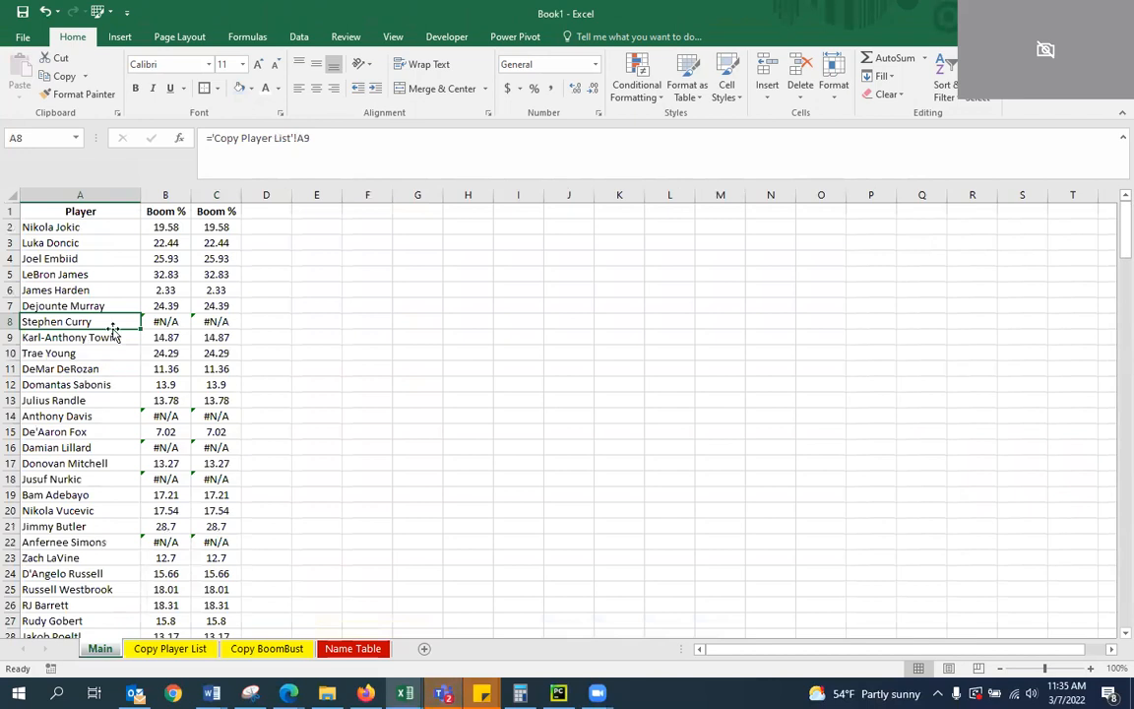
pyautogui.press('Right')
pyautogui.press('Left')
pyautogui.click(168, 321)
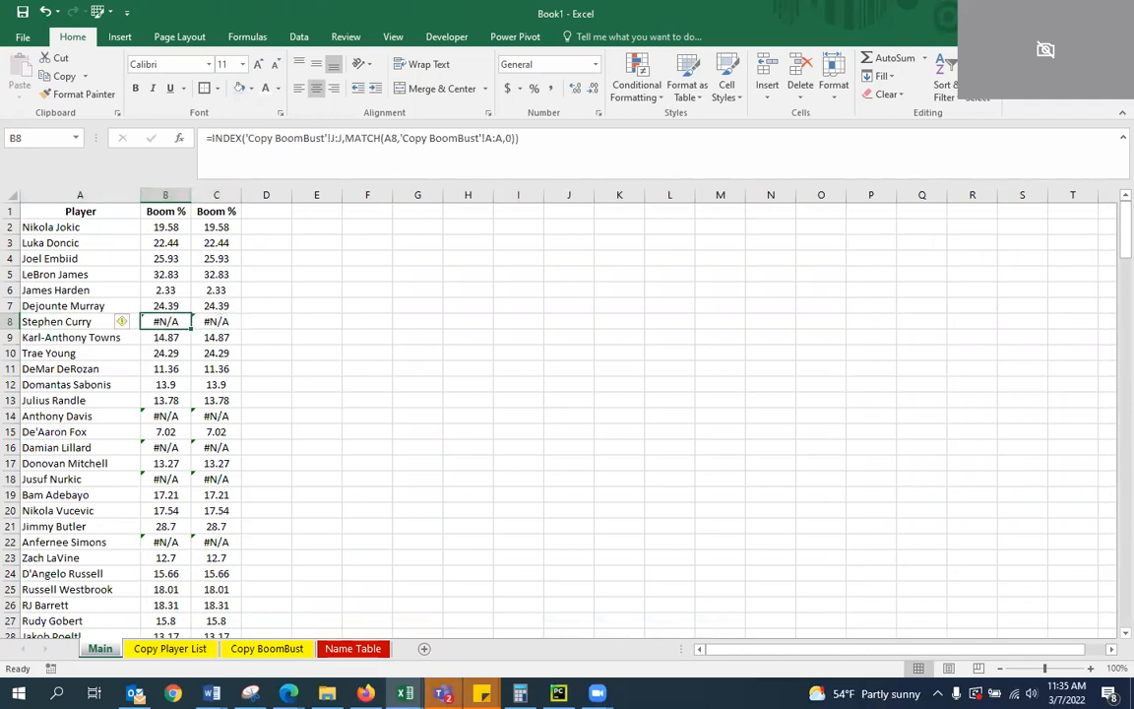
# Return to the Name Table sheet and look through the Searching Table's Missing column for unmatched names
pyautogui.click(352, 648)
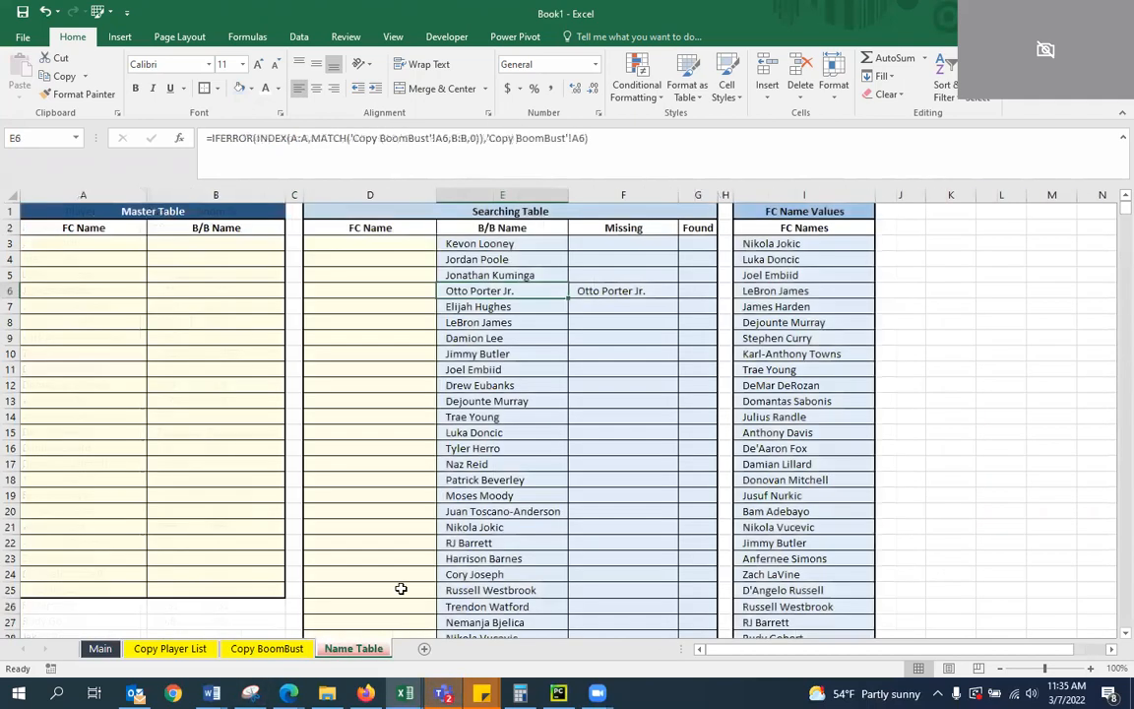
pyautogui.click(389, 295)
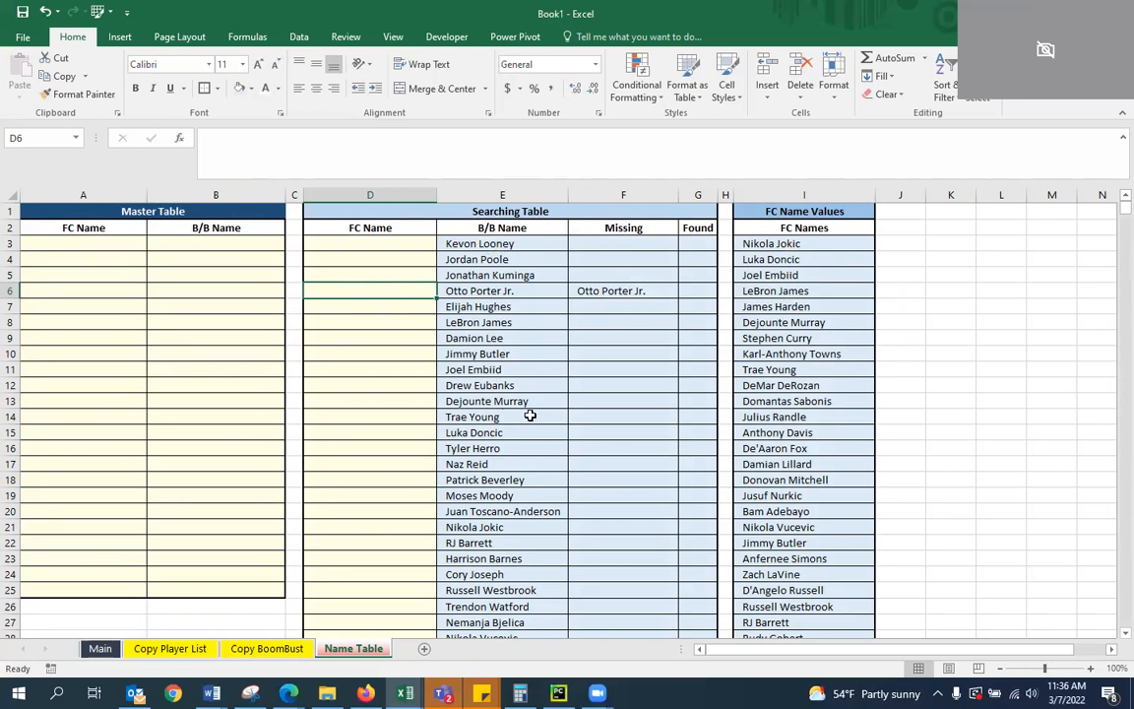
pyautogui.scroll(-20, 519, 410)
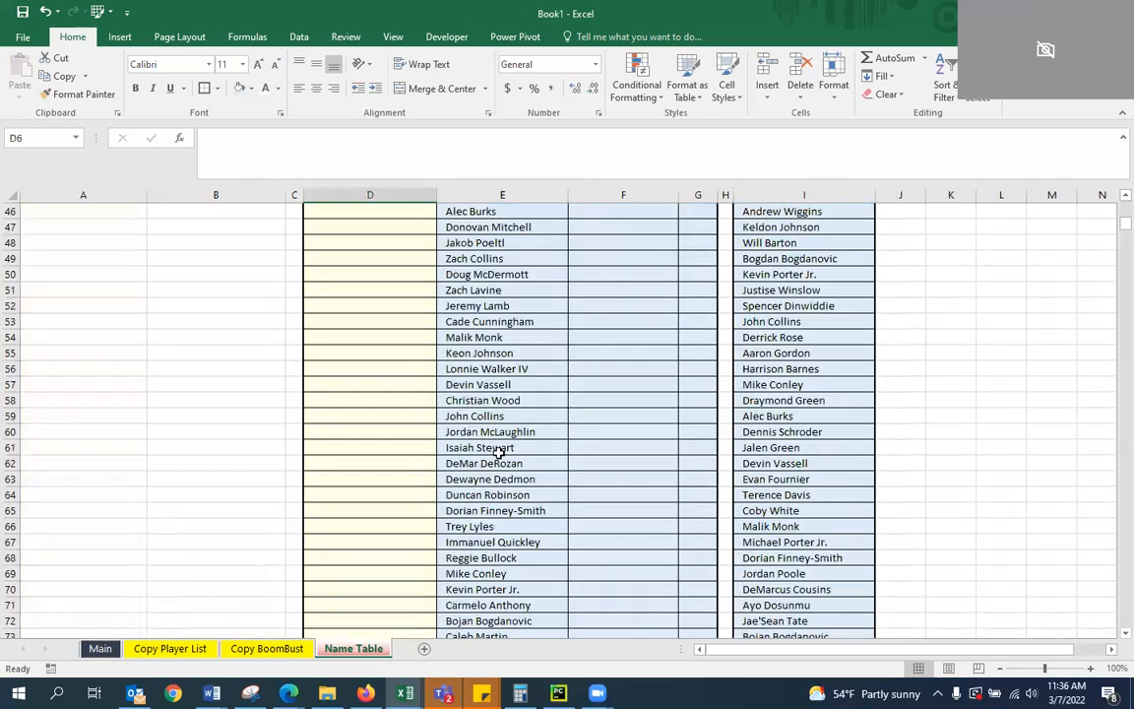
pyautogui.scroll(-20, 646, 509)
pyautogui.scroll(5, 628, 497)
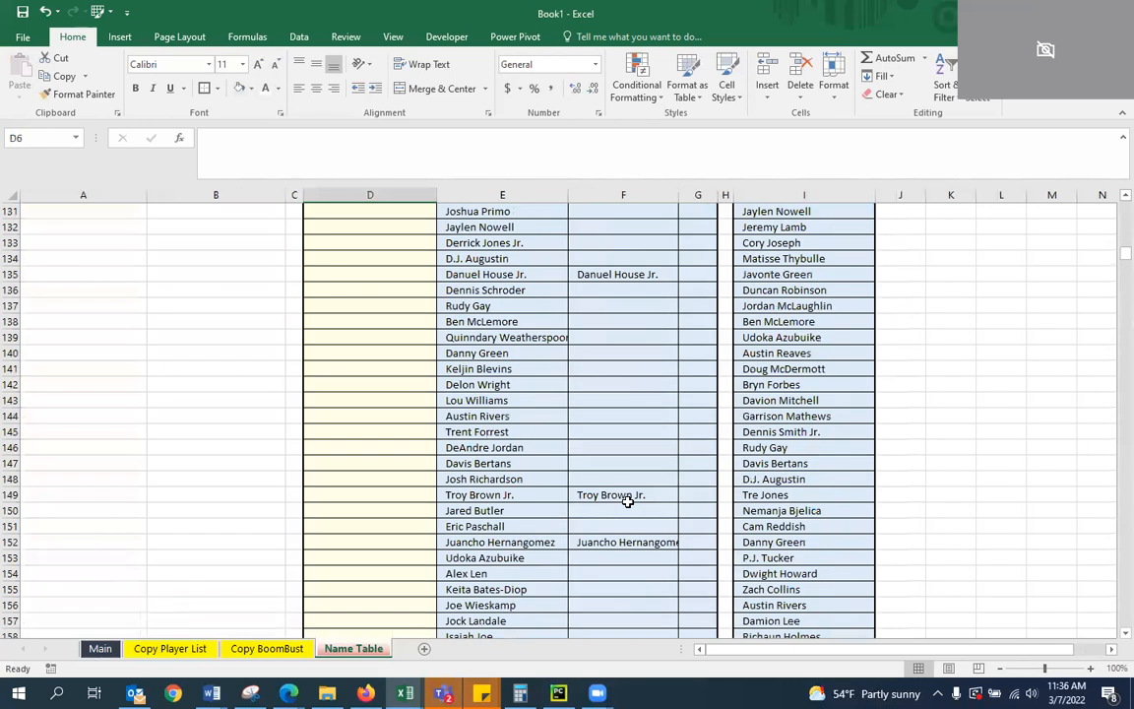
pyautogui.scroll(20, 562, 534)
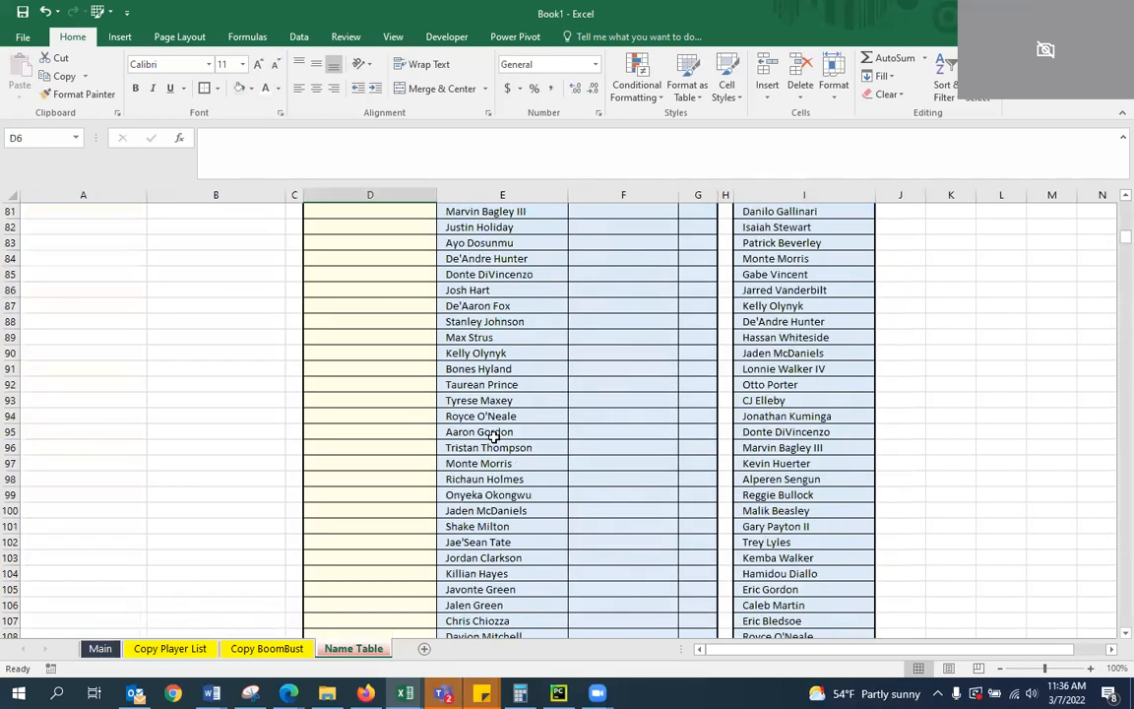
pyautogui.scroll(2, 433, 359)
# Search the FC Names list for the spelling that corresponds to Otto Porter Jr. and check the entry in I92
pyautogui.click(361, 242)
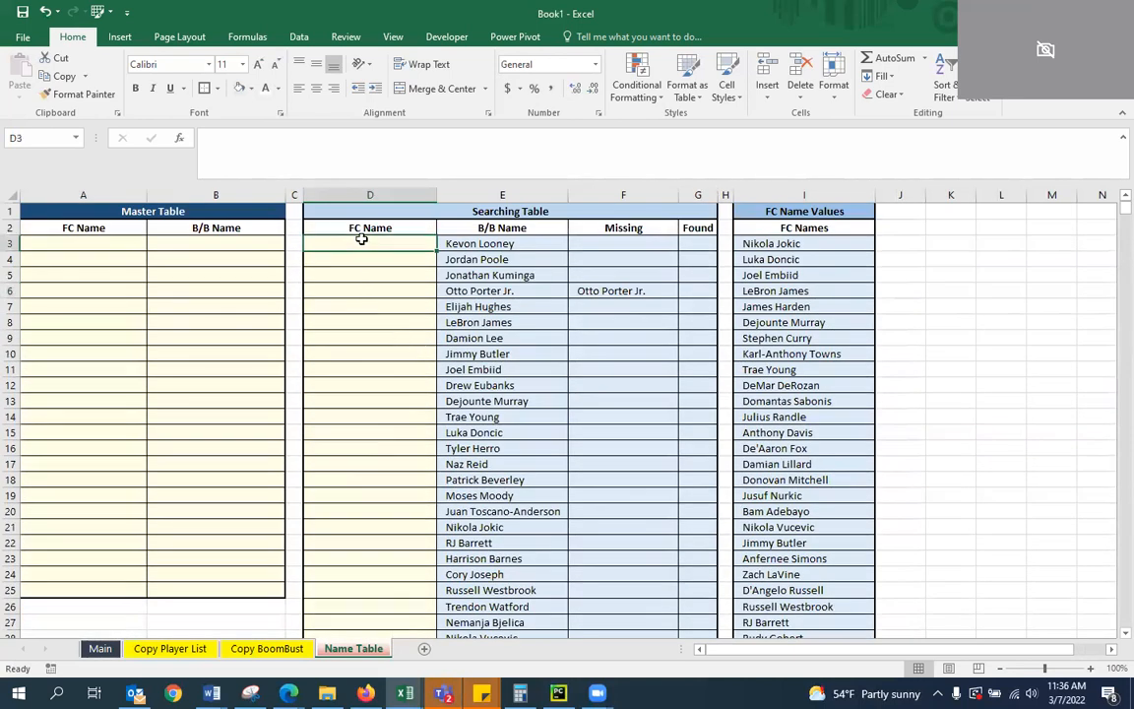
pyautogui.press('Down')
pyautogui.press('Down')
pyautogui.press('Down')
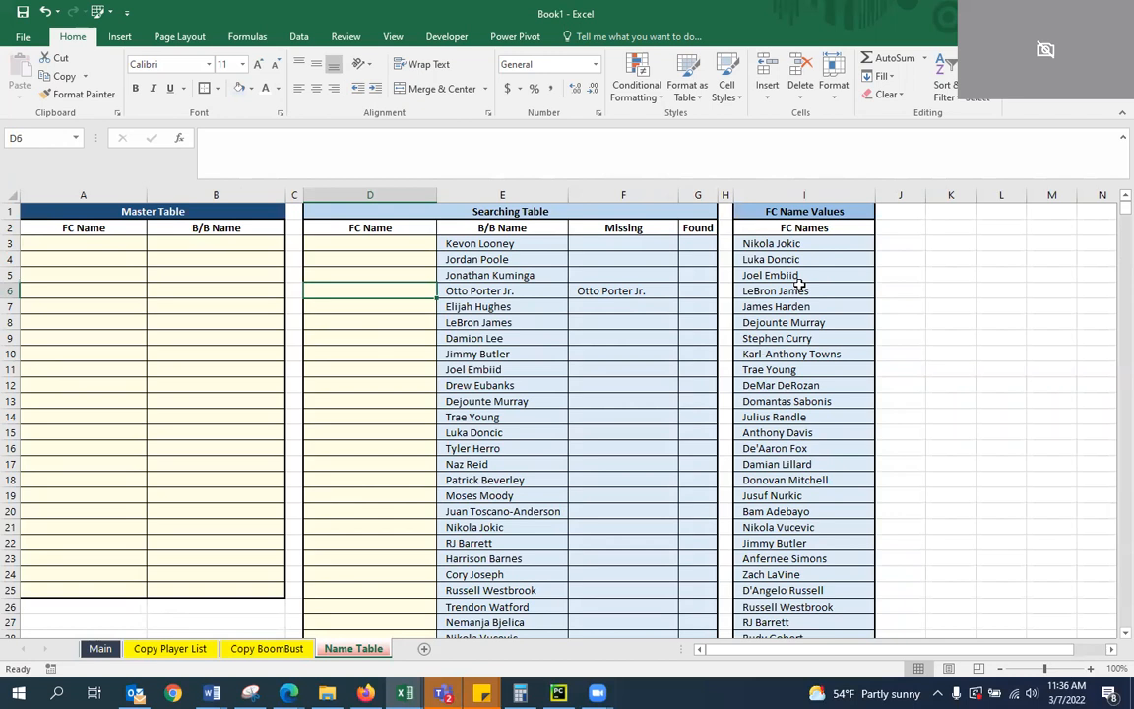
pyautogui.scroll(-10, 826, 532)
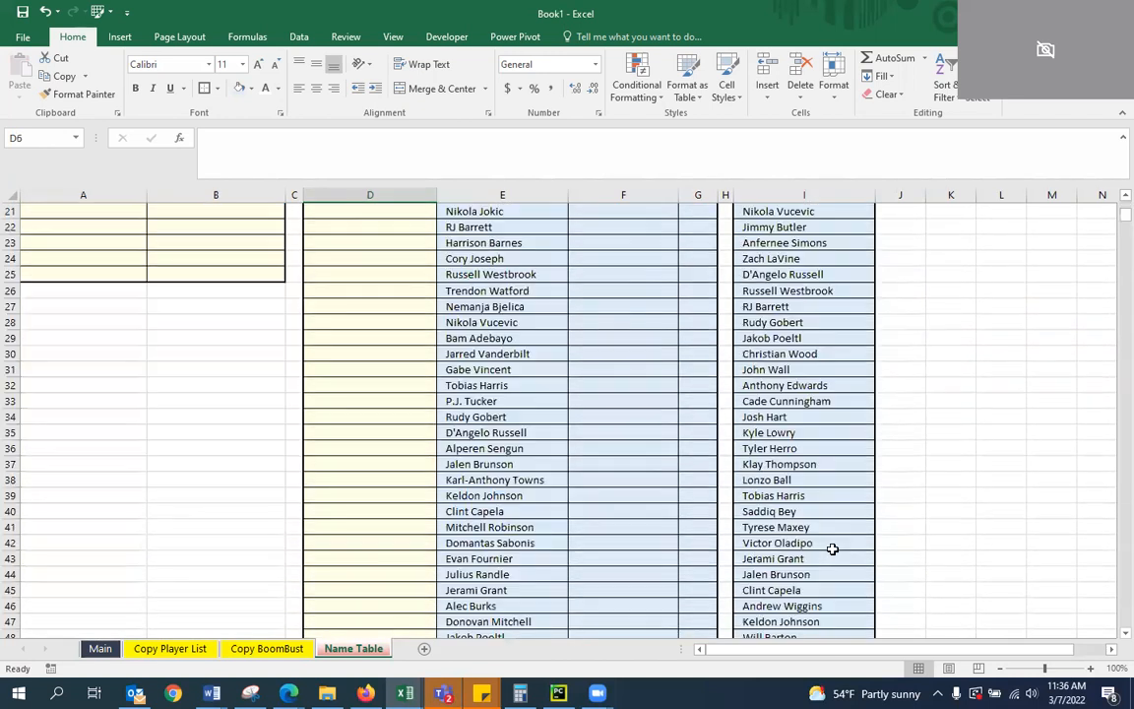
pyautogui.scroll(-7, 837, 488)
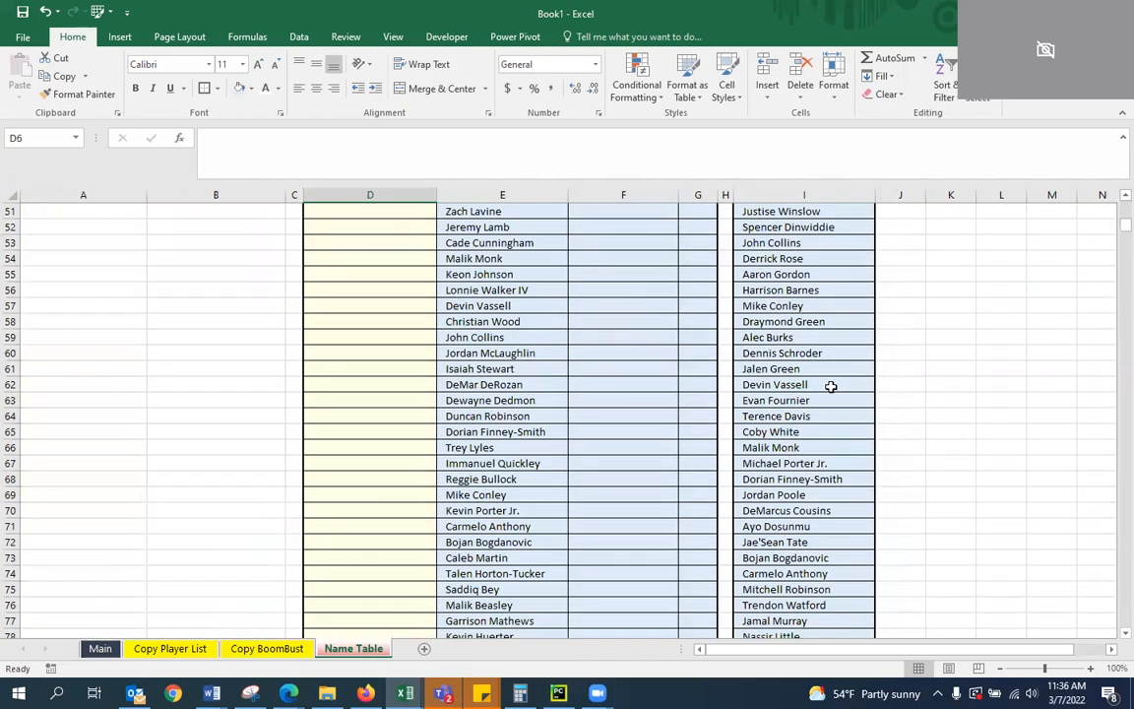
pyautogui.scroll(-5, 822, 453)
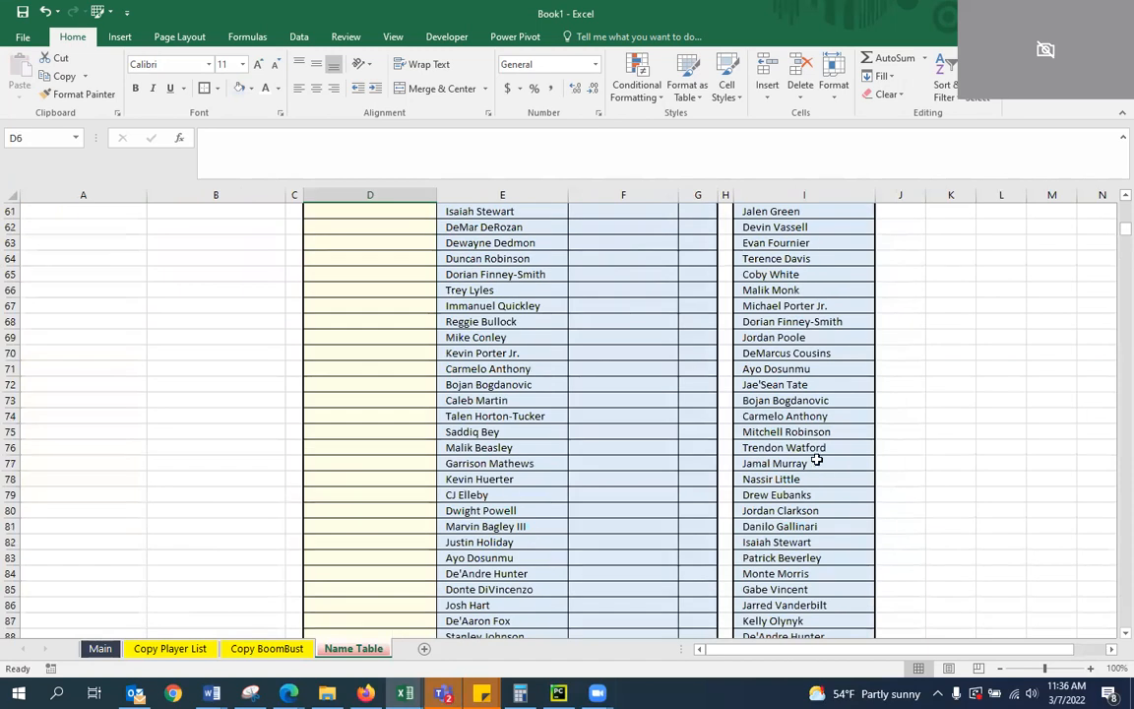
pyautogui.scroll(-3, 853, 468)
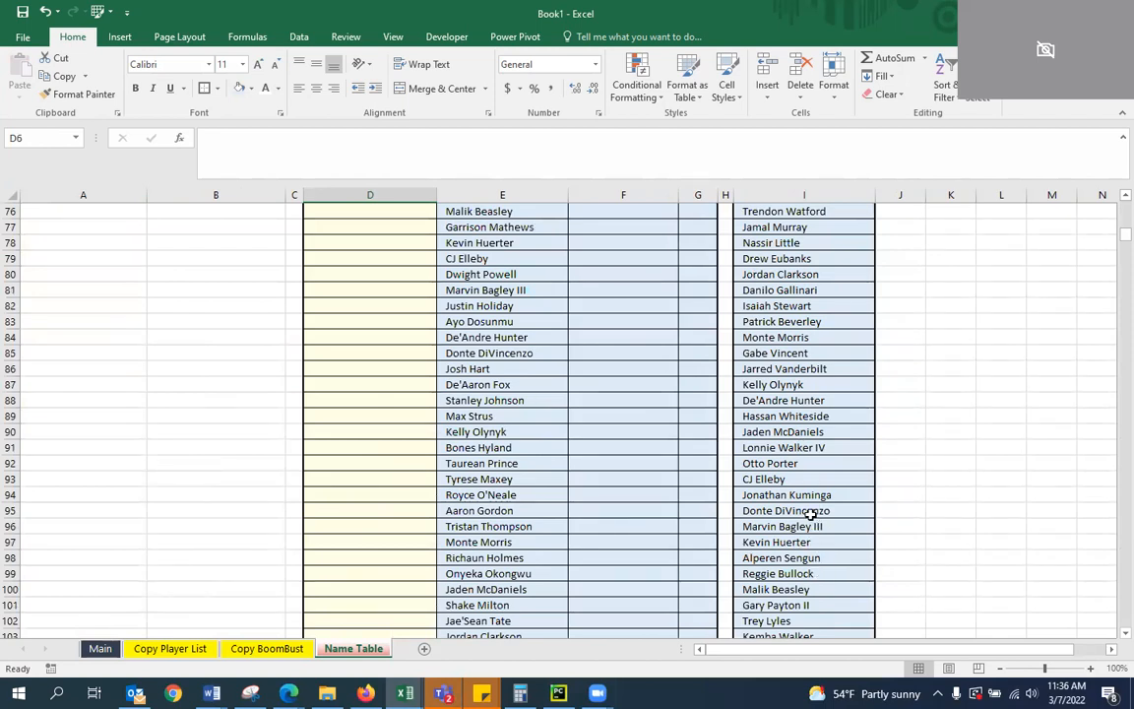
pyautogui.click(786, 468)
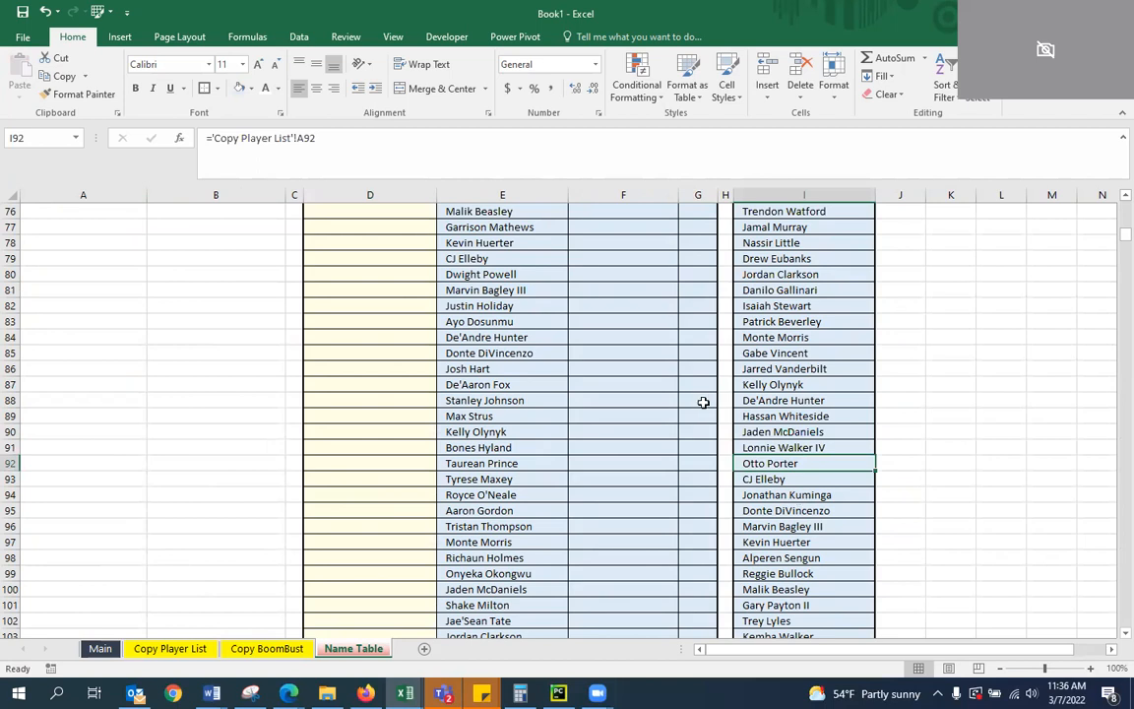
pyautogui.scroll(20, 372, 321)
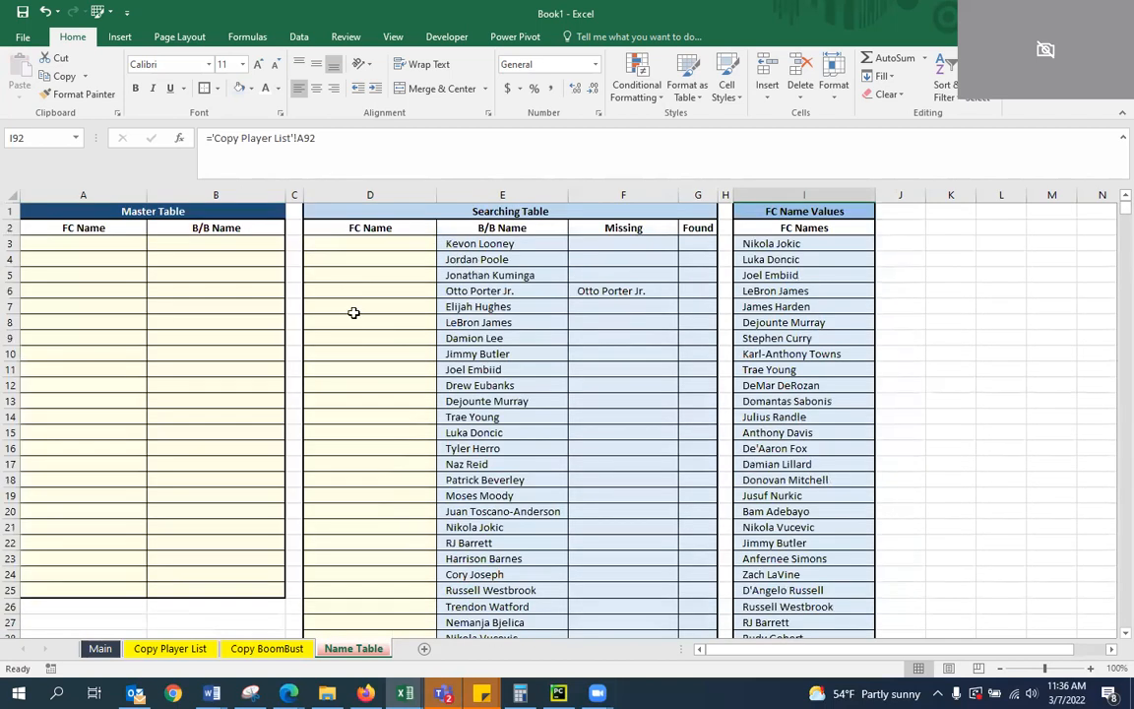
# Enter Otto Porter as the FC Name for Otto Porter Jr. in D6 of the Searching Table
pyautogui.click(320, 287)
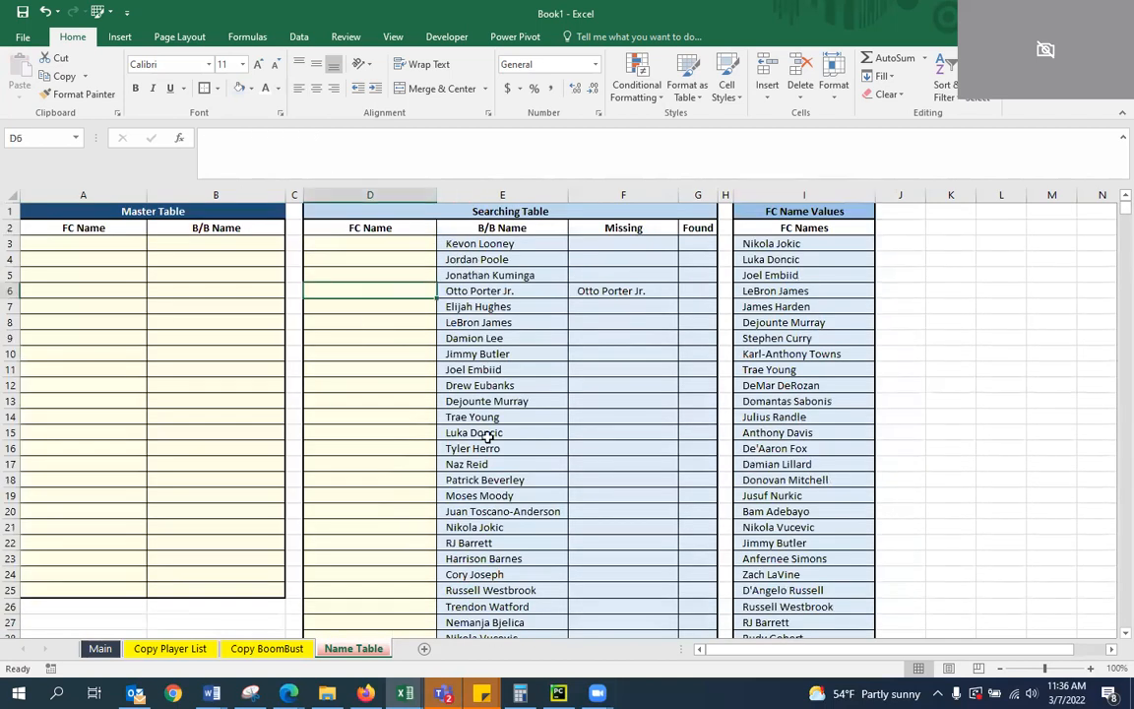
pyautogui.write('O')
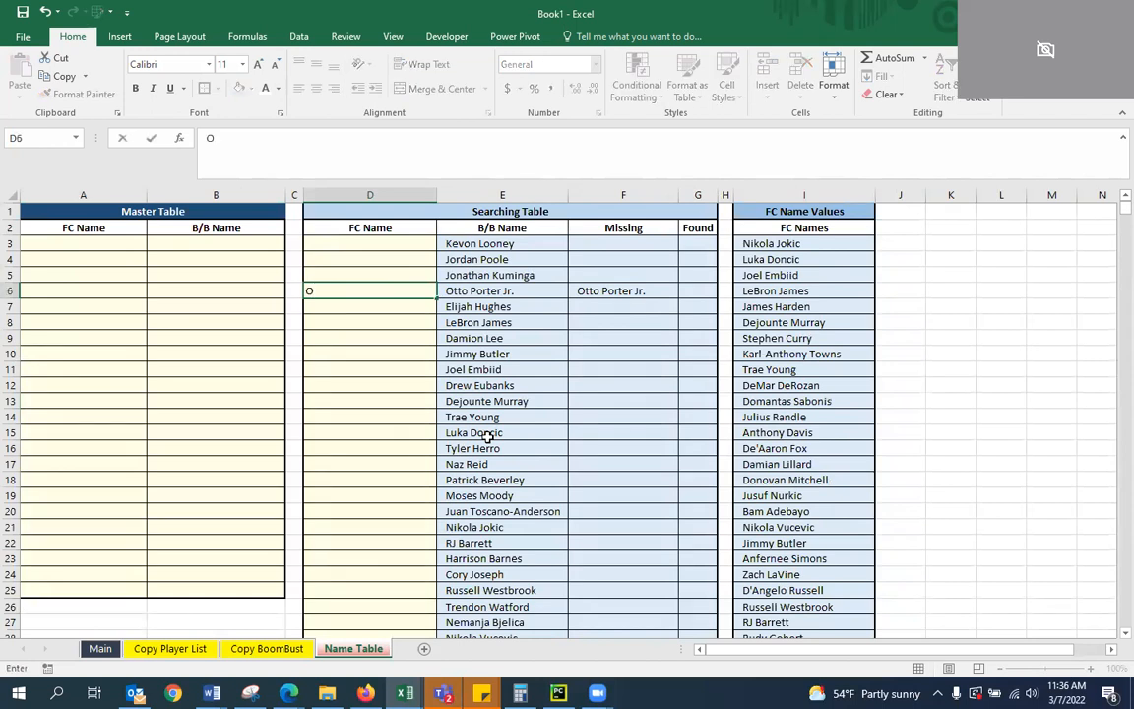
pyautogui.write('tto Porter')
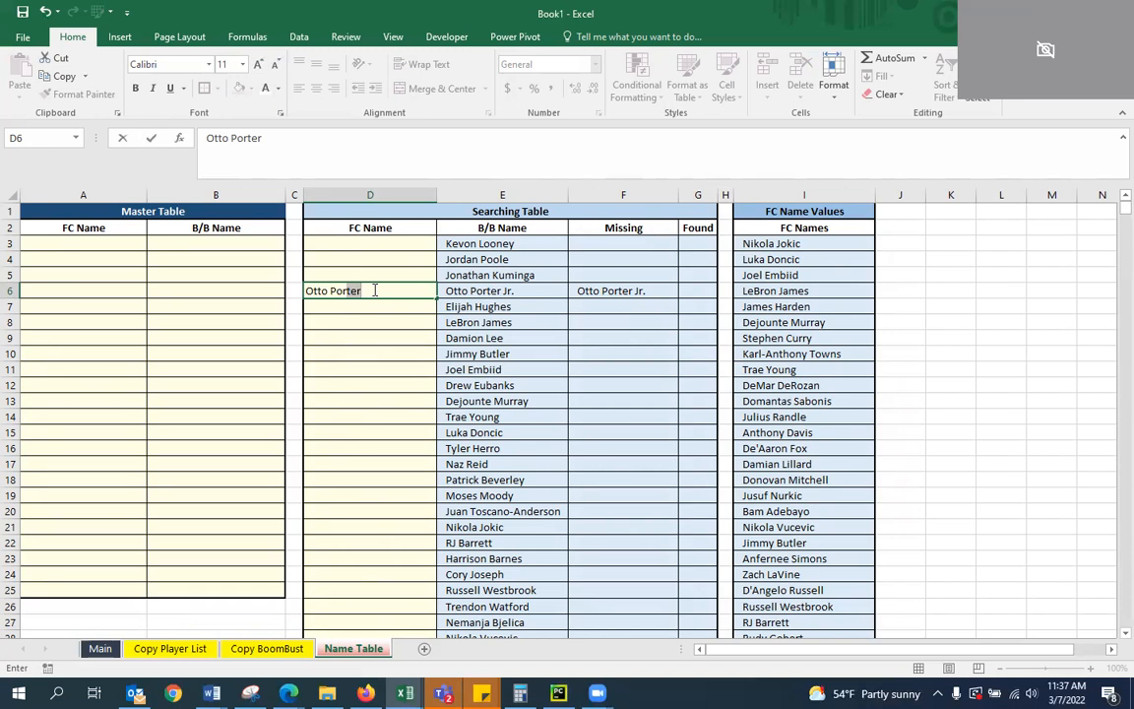
pyautogui.press('Return')
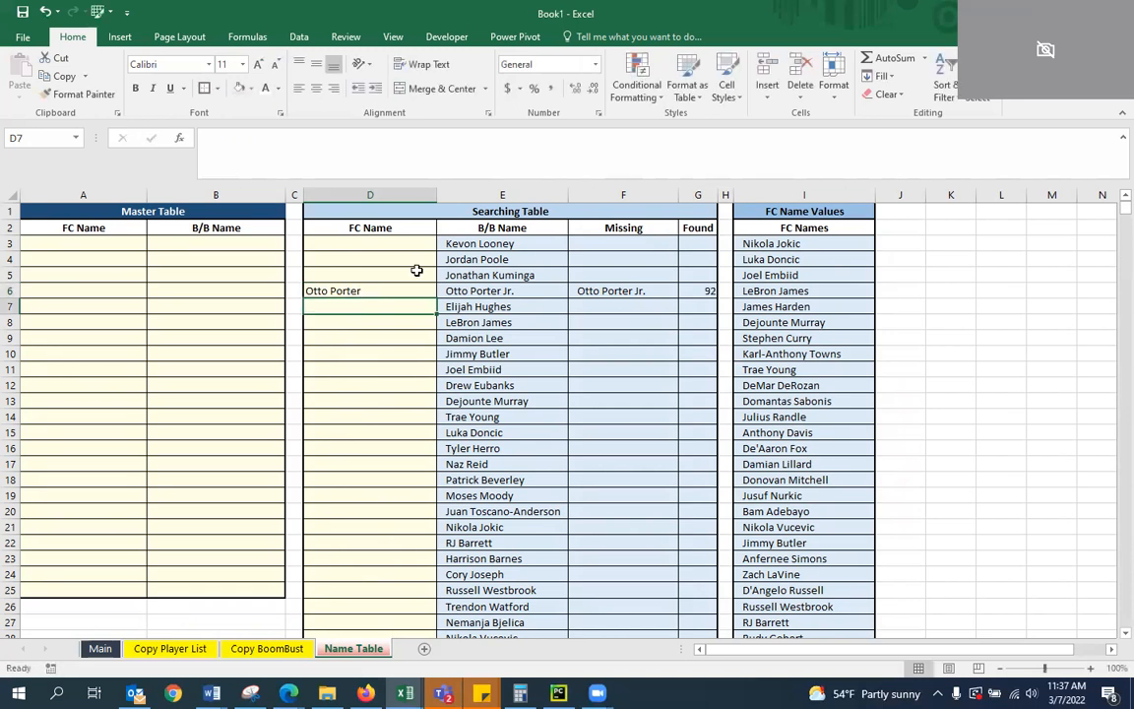
# Center the contents of the Searching Table's Found column and return to the FC Name entry in D6
pyautogui.click(698, 195)
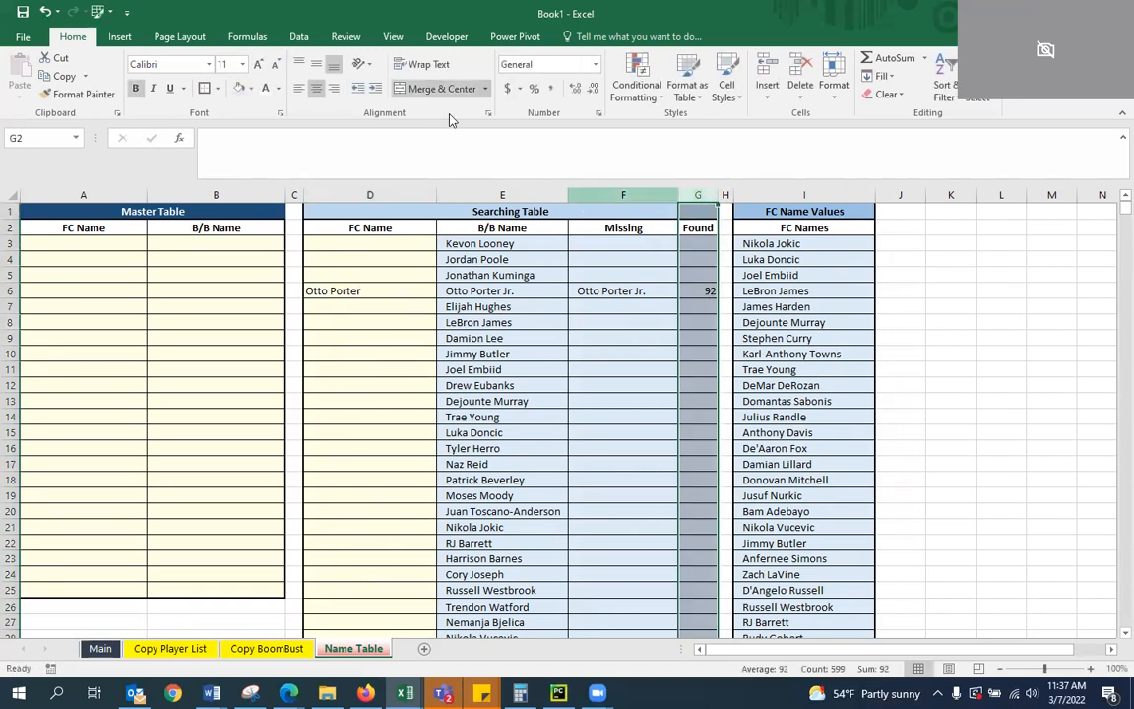
pyautogui.click(323, 88)
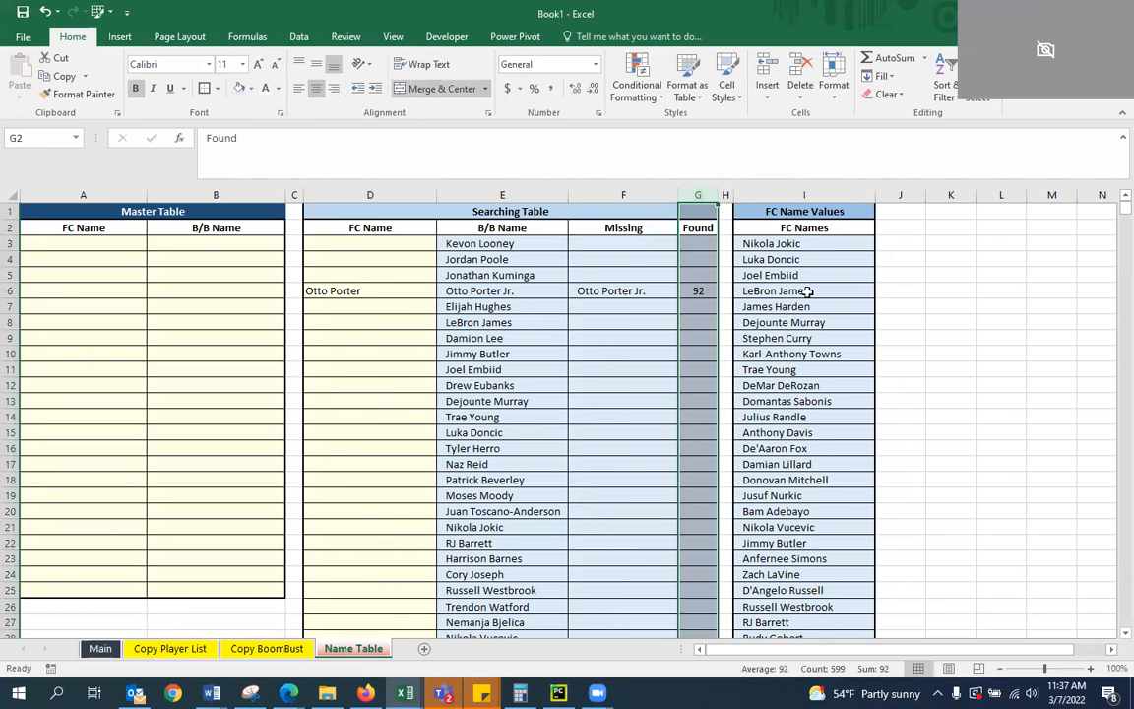
pyautogui.click(696, 289)
pyautogui.press('Left')
pyautogui.press('Left')
pyautogui.press('Left')
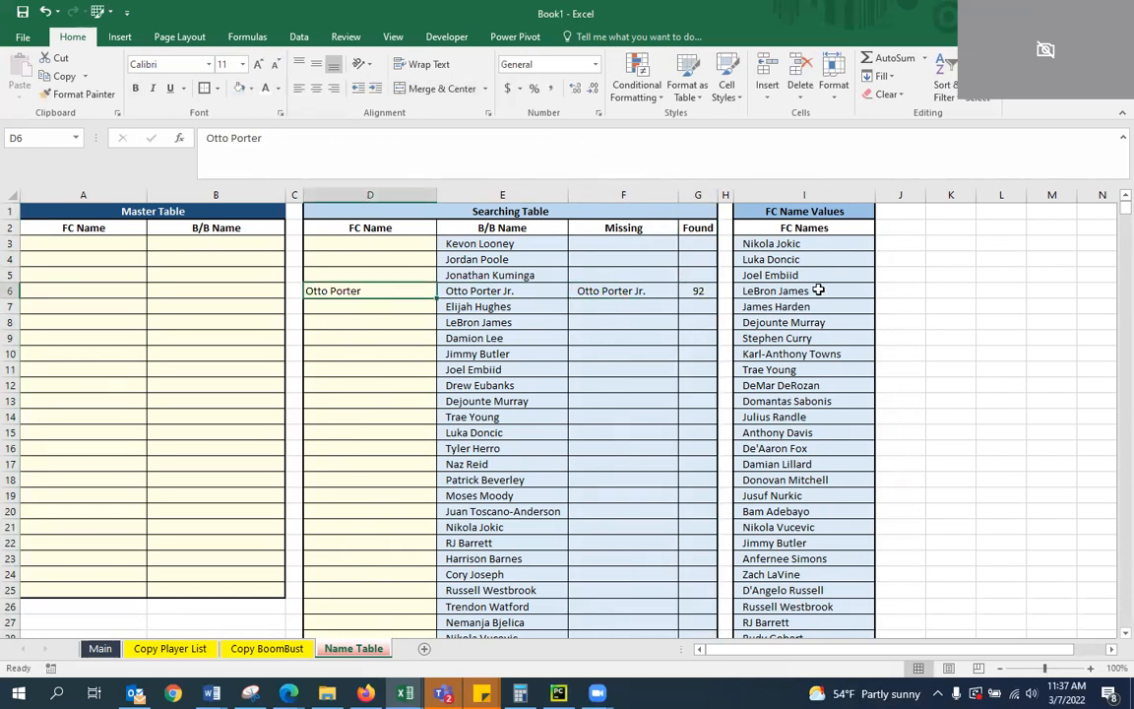
# Try the spelling Otto Porter Sr. as the FC Name in D6 and check the row's Found cell
pyautogui.doubleClick(369, 287)
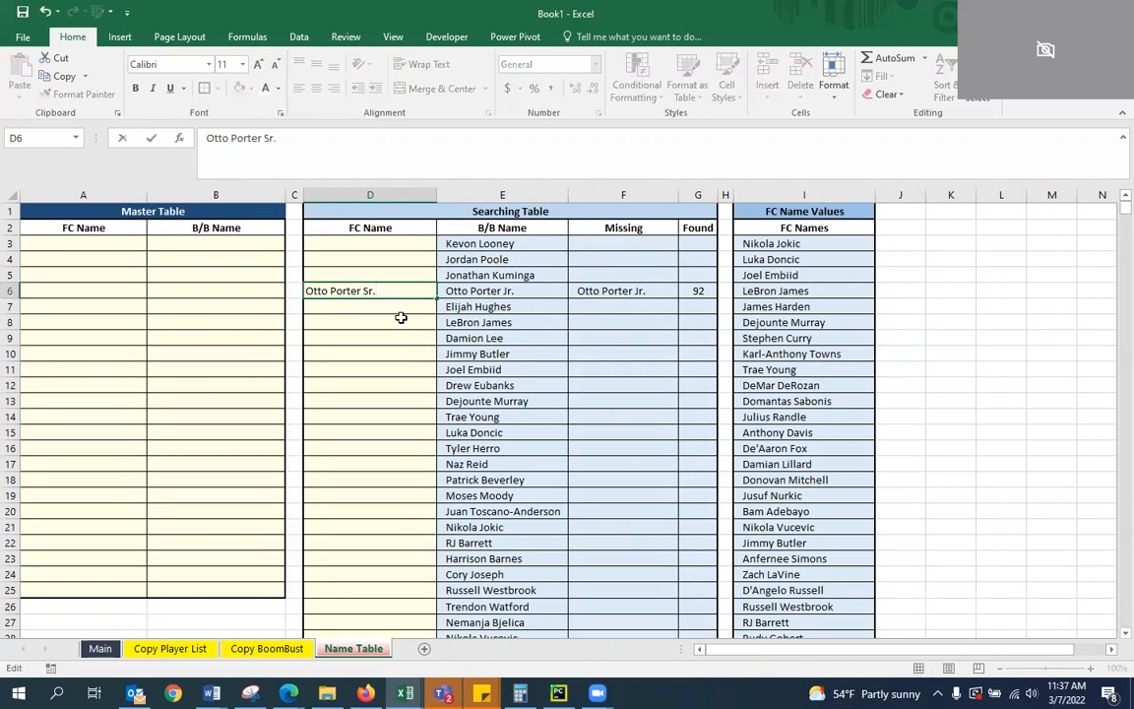
pyautogui.press('Return')
pyautogui.press('Up')
pyautogui.press('Right')
pyautogui.press('Right')
pyautogui.press('Right')
pyautogui.press('Left')
pyautogui.press('Left')
pyautogui.press('Left')
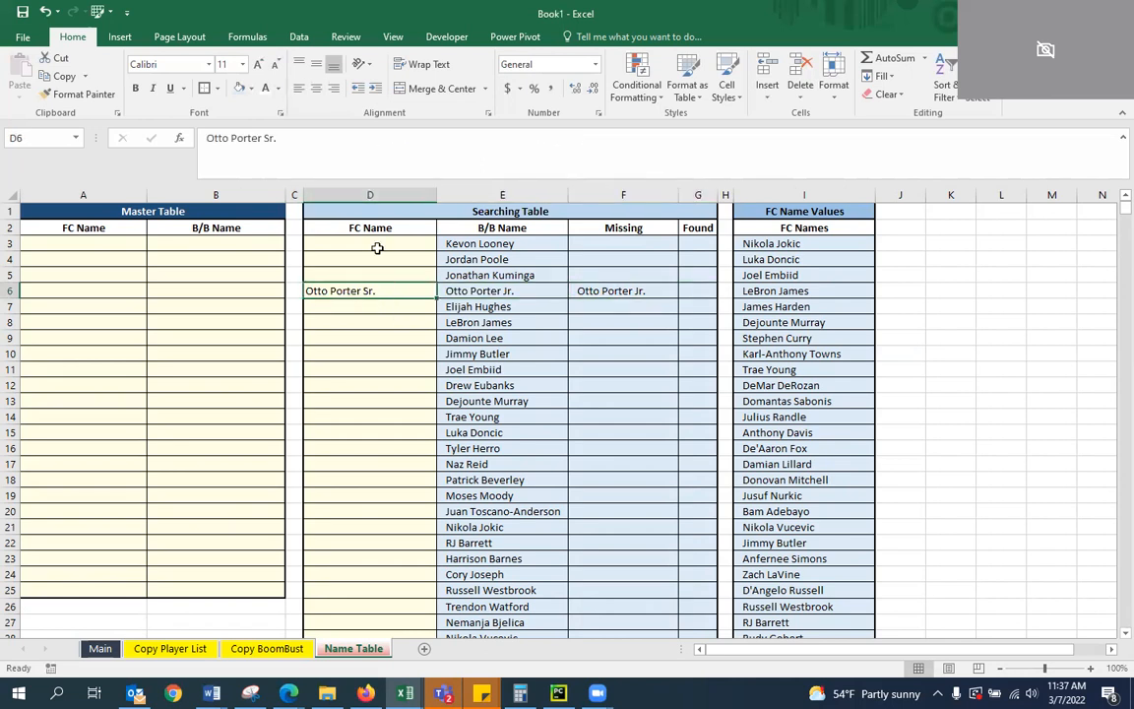
# Set the FC Name in D6 to Otto Porter again and check the row's B/B Name and Missing cells
pyautogui.doubleClick(385, 290)
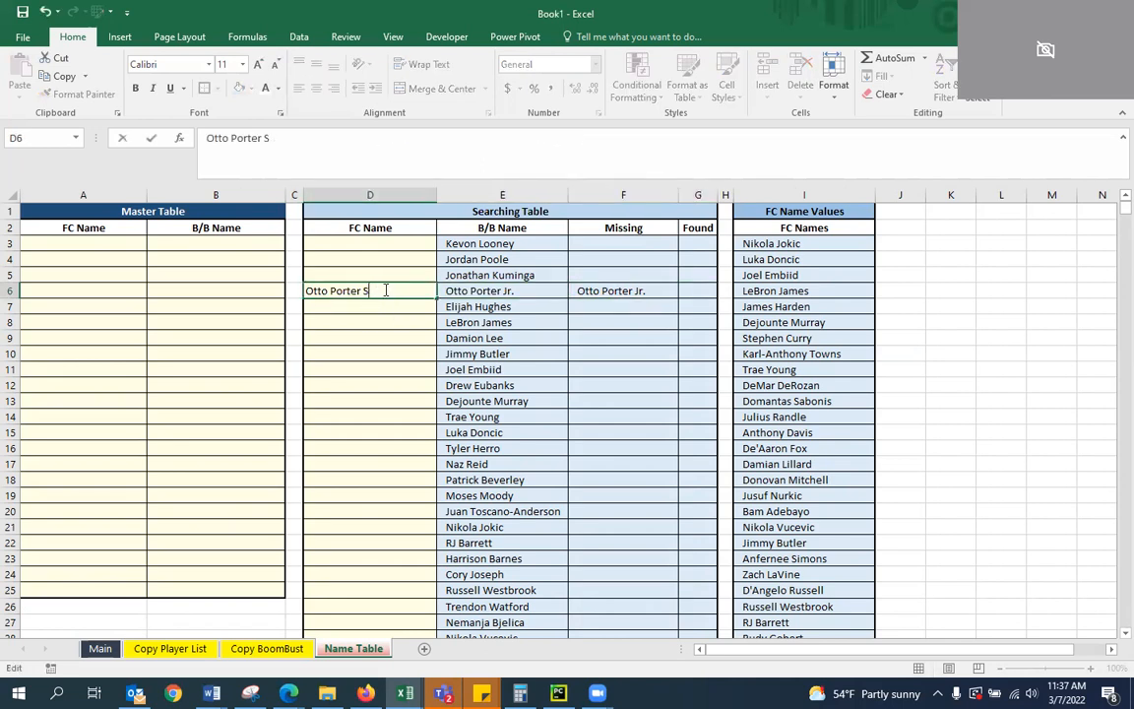
pyautogui.press('Return')
pyautogui.press('Up')
pyautogui.press('Right')
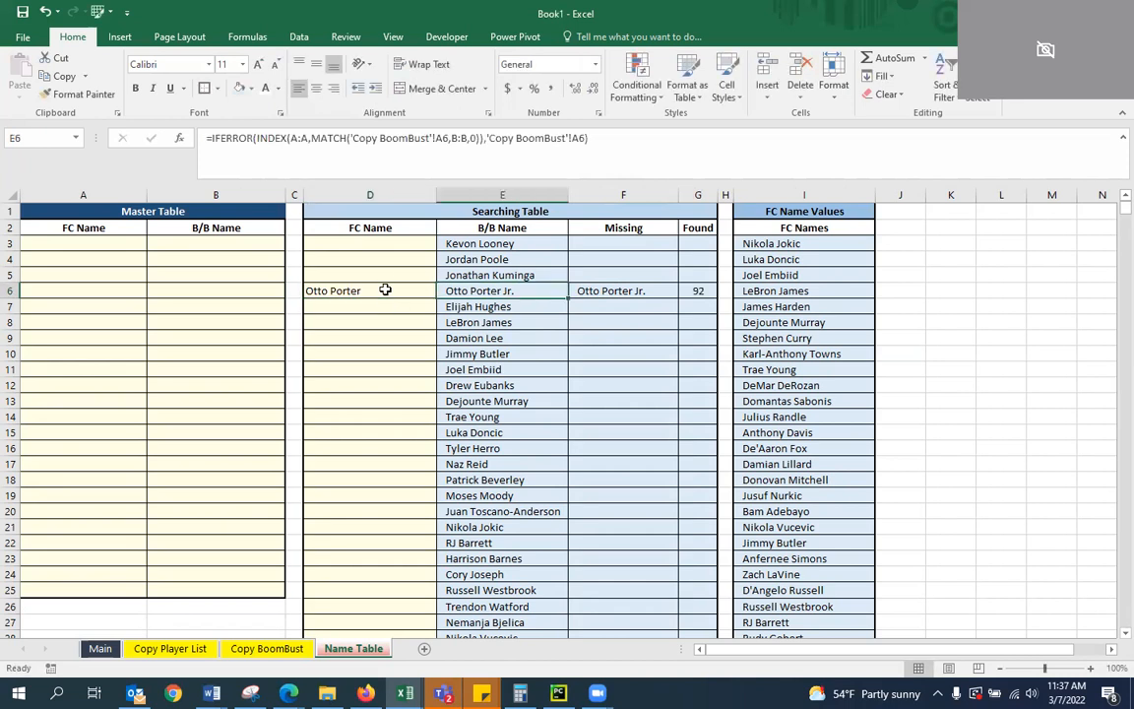
pyautogui.click(578, 296)
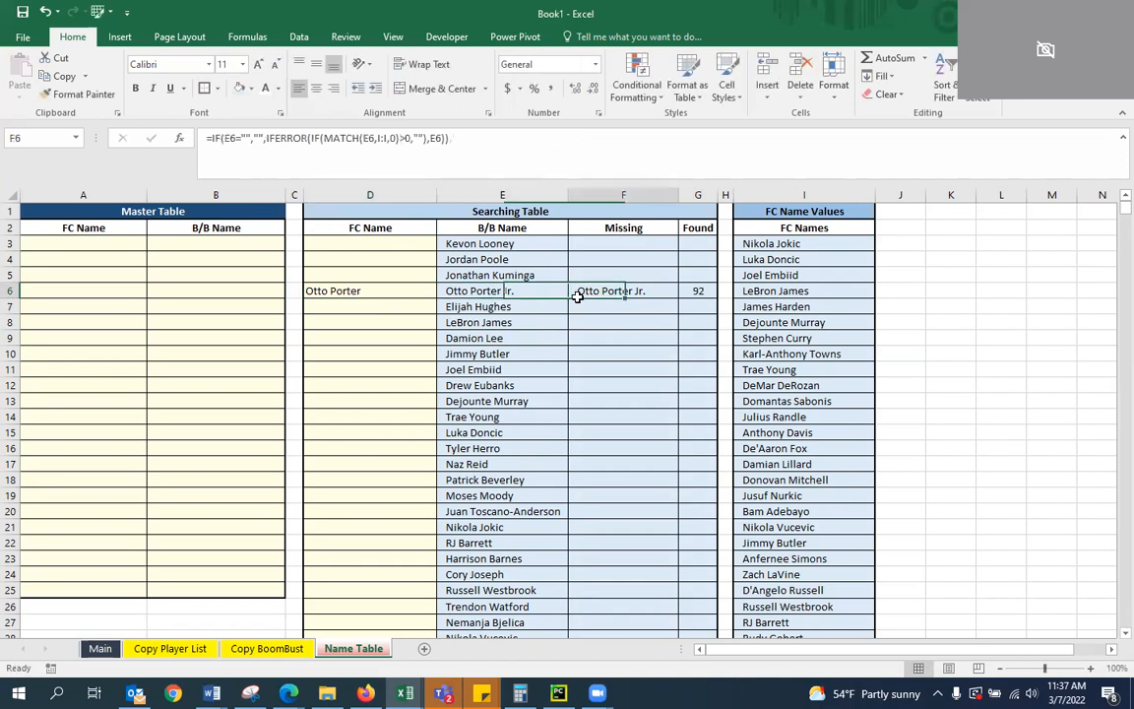
pyautogui.click(467, 291)
pyautogui.click(360, 338)
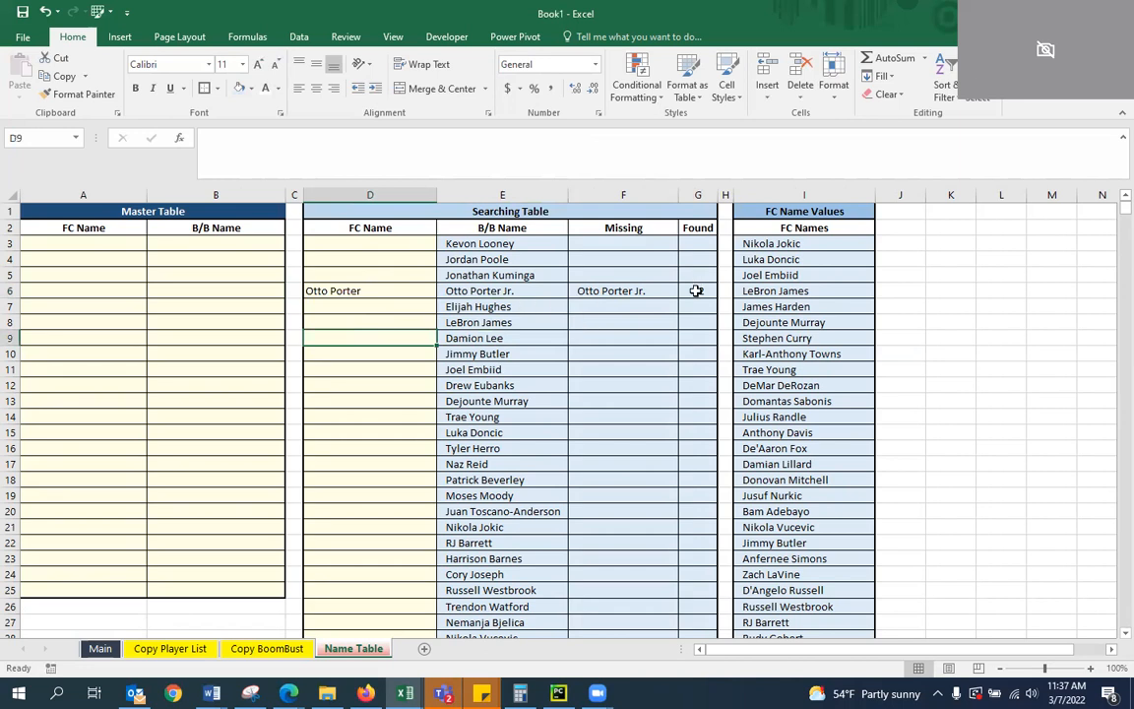
# Copy Otto Porter's FC Name and B/B Name pair from D6:E6 into the Master Table at A3 as values
pyautogui.moveTo(353, 290); pyautogui.dragTo(458, 292)
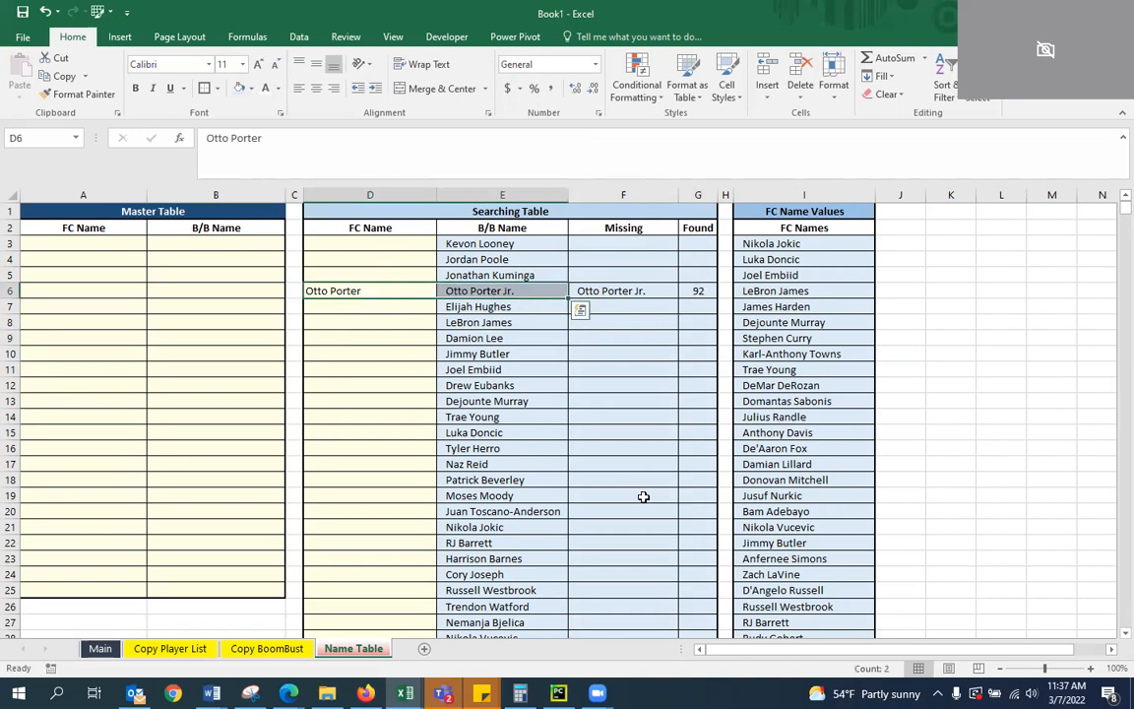
pyautogui.hotkey('ctrl', 'c')
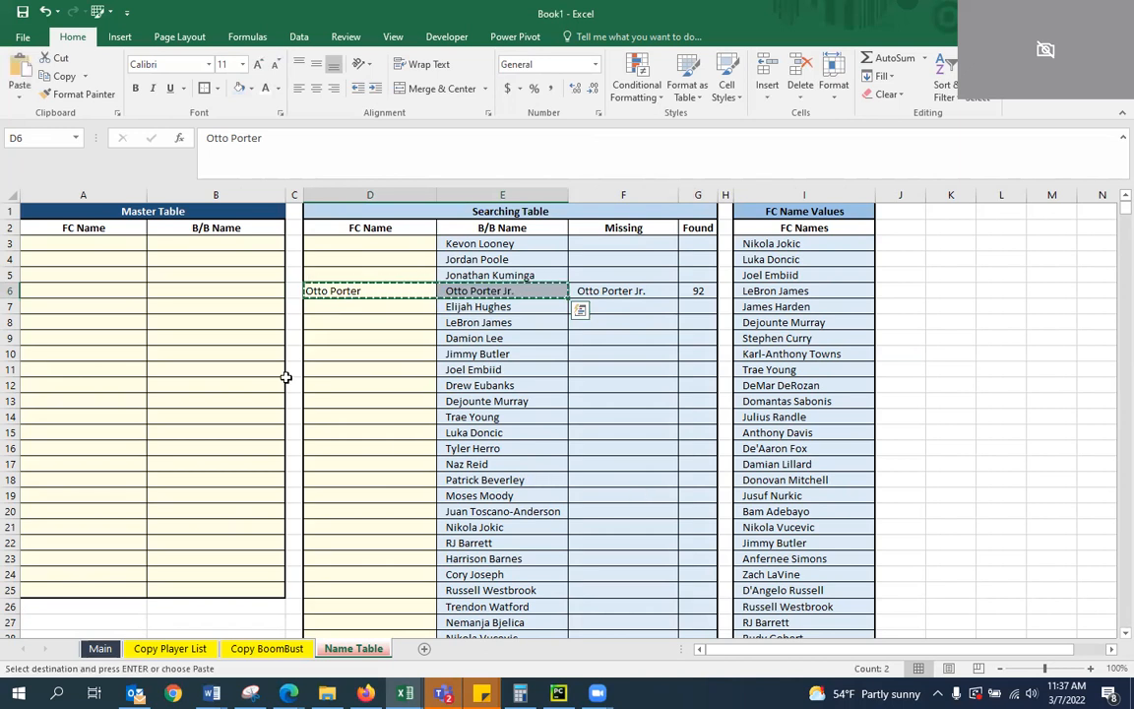
pyautogui.click(82, 243)
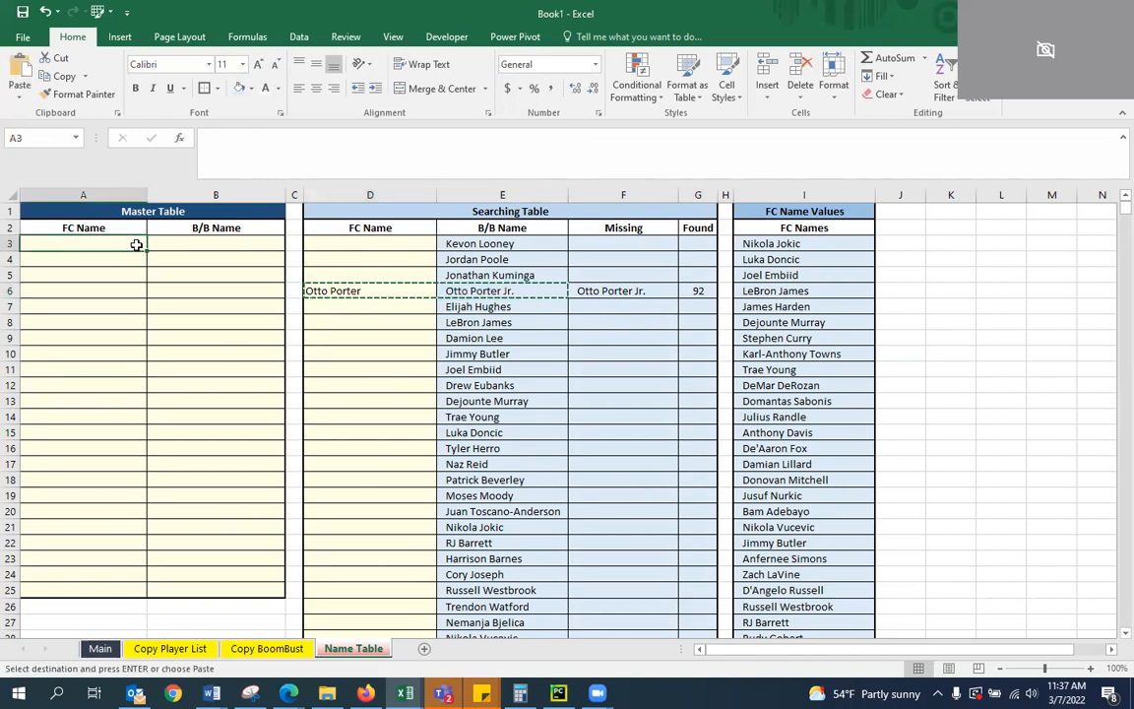
pyautogui.rightClick(96, 244)
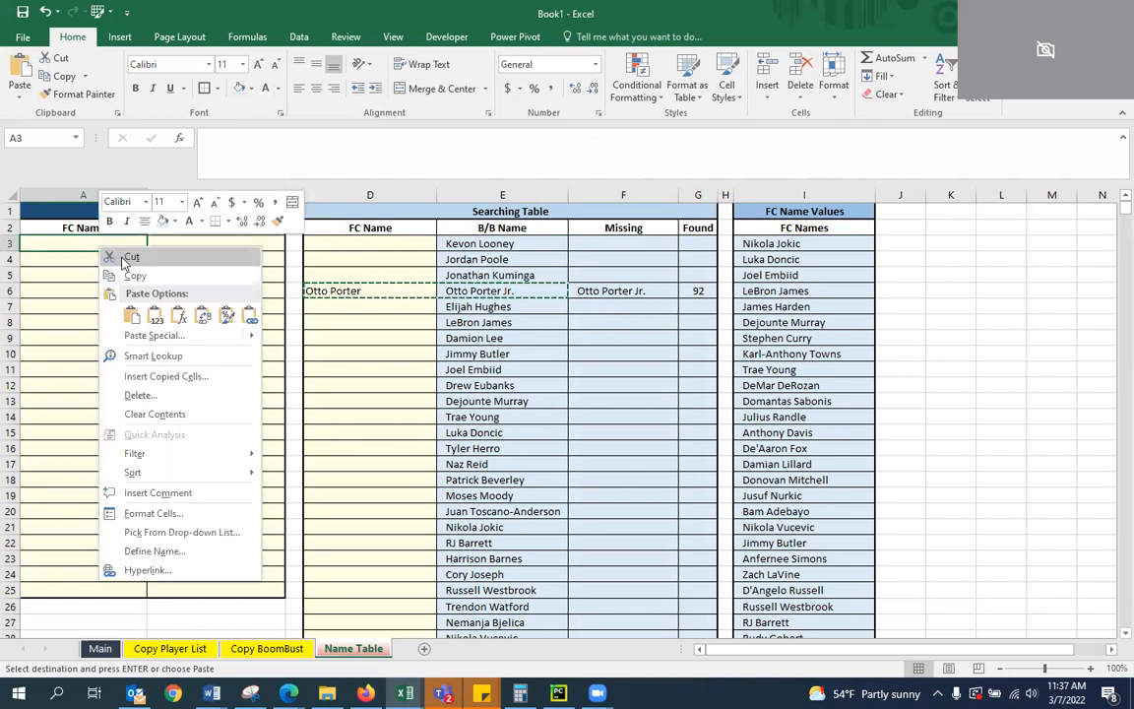
pyautogui.click(140, 318)
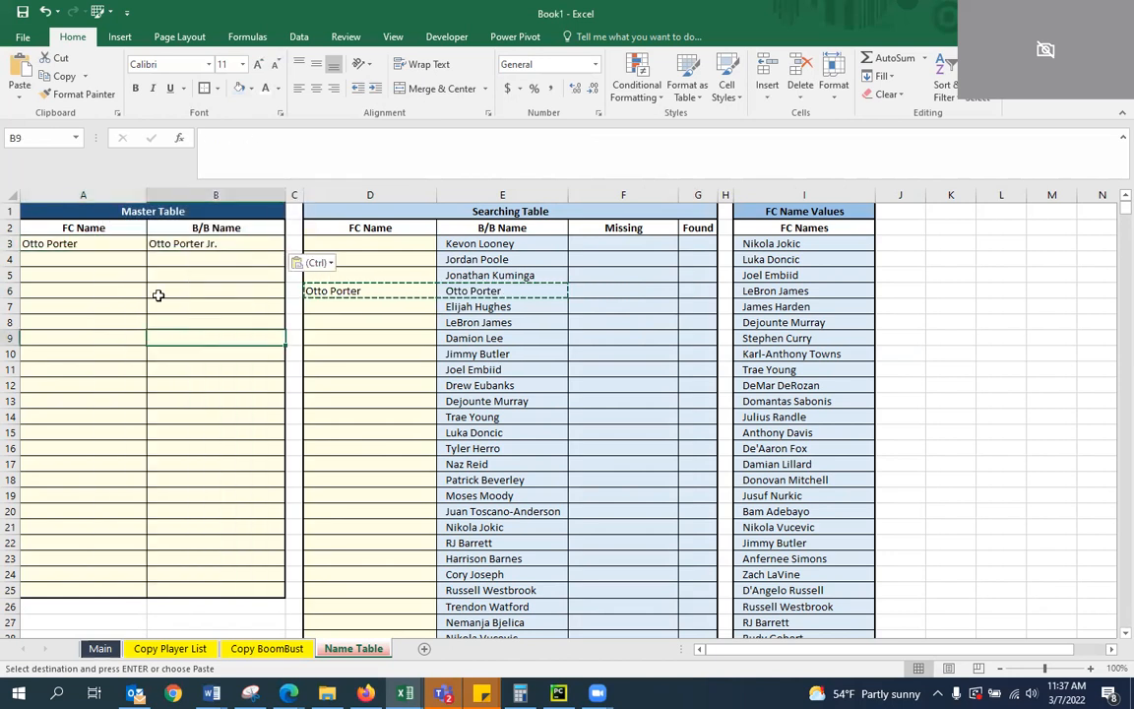
# Check the new Master Table entry and the Found, Missing and B/B Name formulas in row 6 of the Searching Table
pyautogui.click(197, 243)
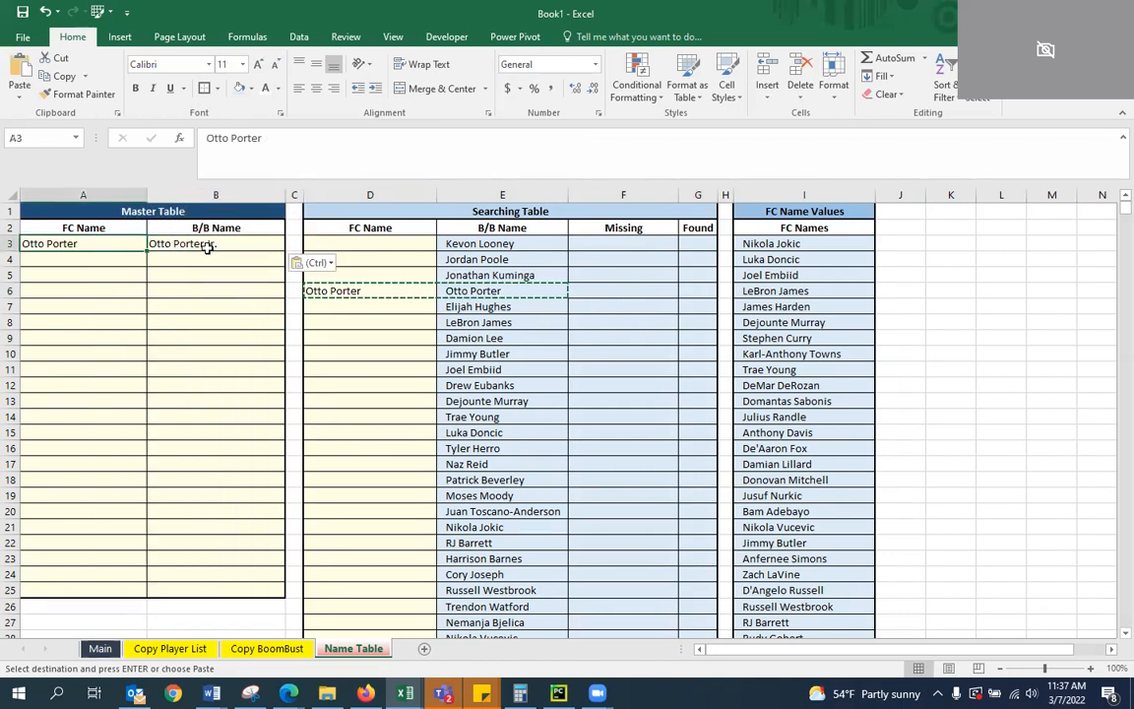
pyautogui.click(398, 327)
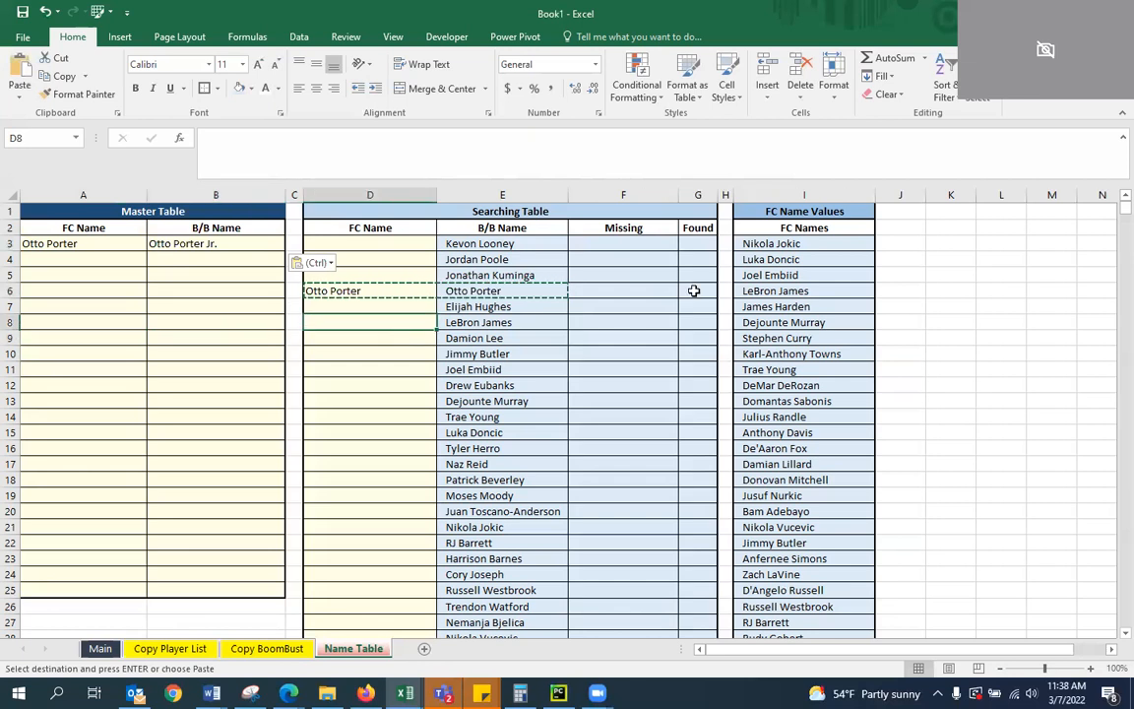
pyautogui.click(695, 292)
pyautogui.click(594, 293)
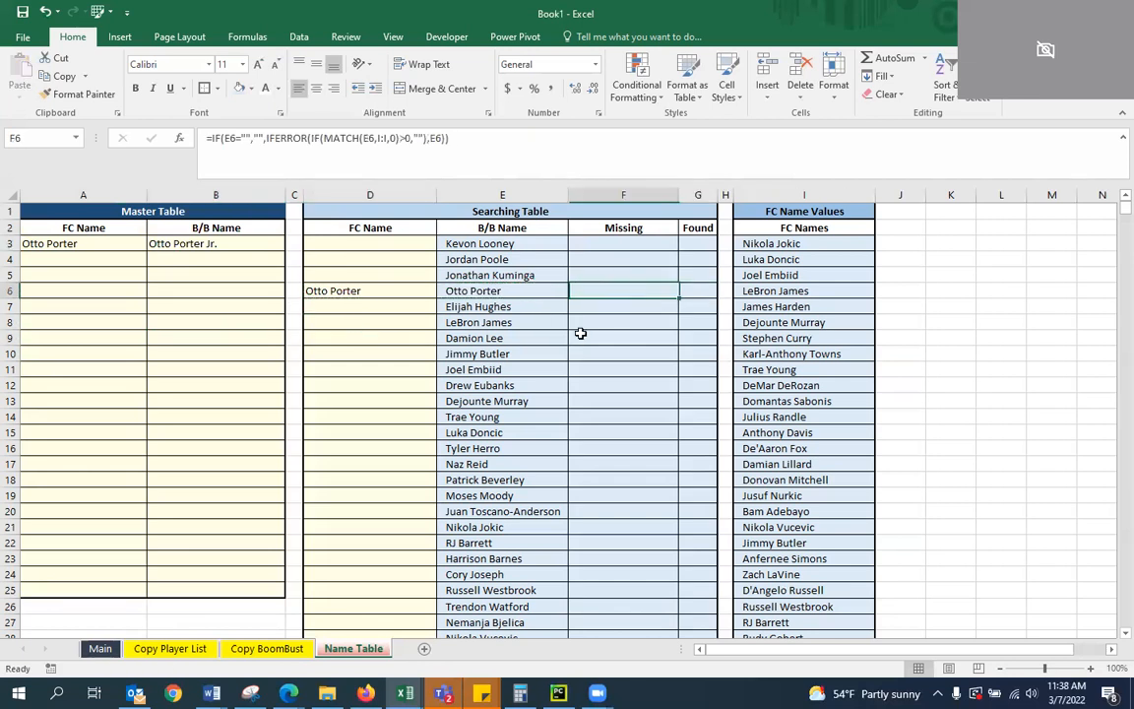
pyautogui.press('Left')
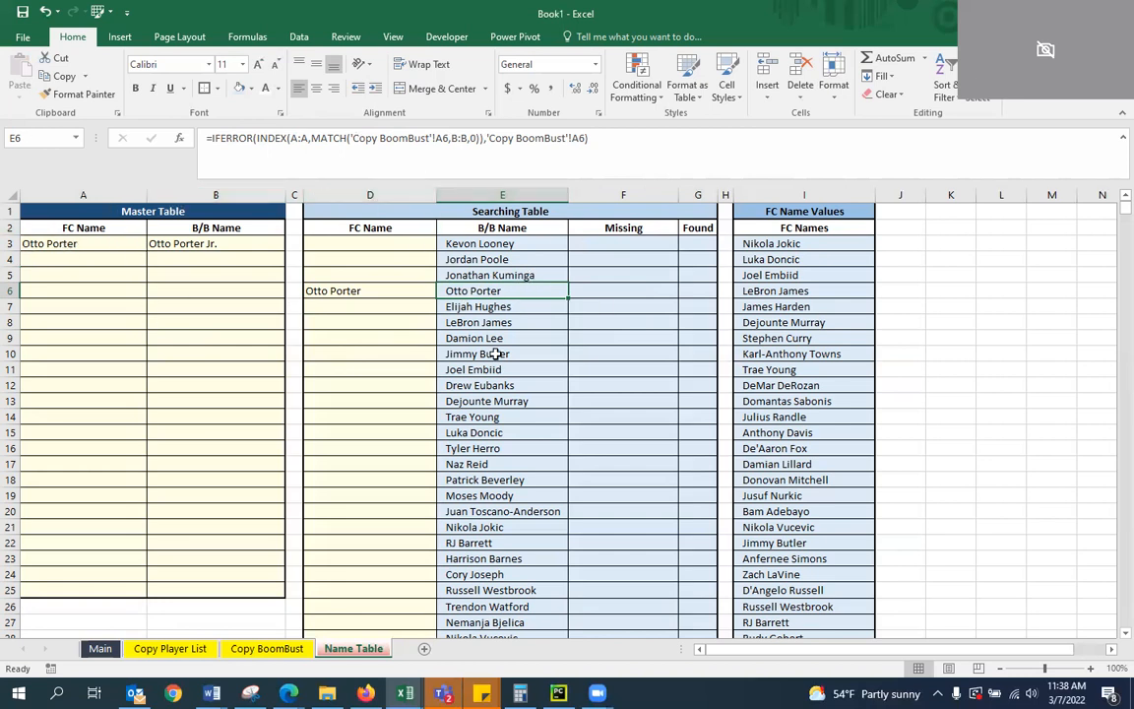
# Clear the Otto Porter entry from the Searching Table's FC Name cell D6
pyautogui.click(334, 292)
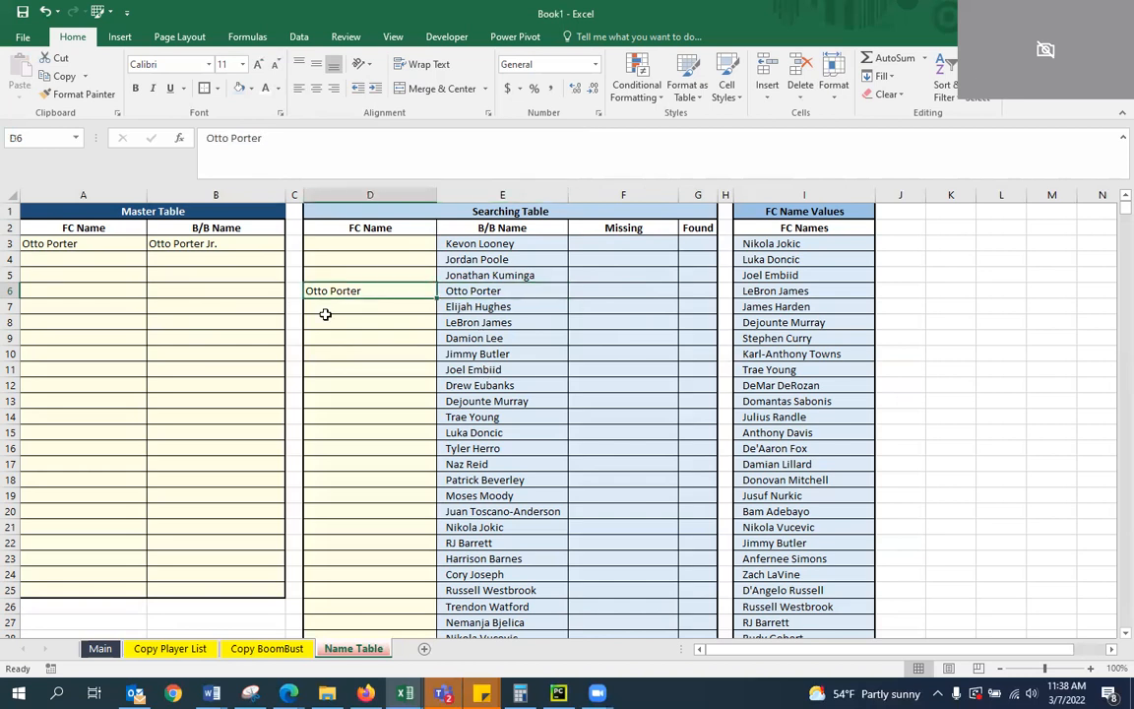
pyautogui.press('Delete')
pyautogui.click(325, 313)
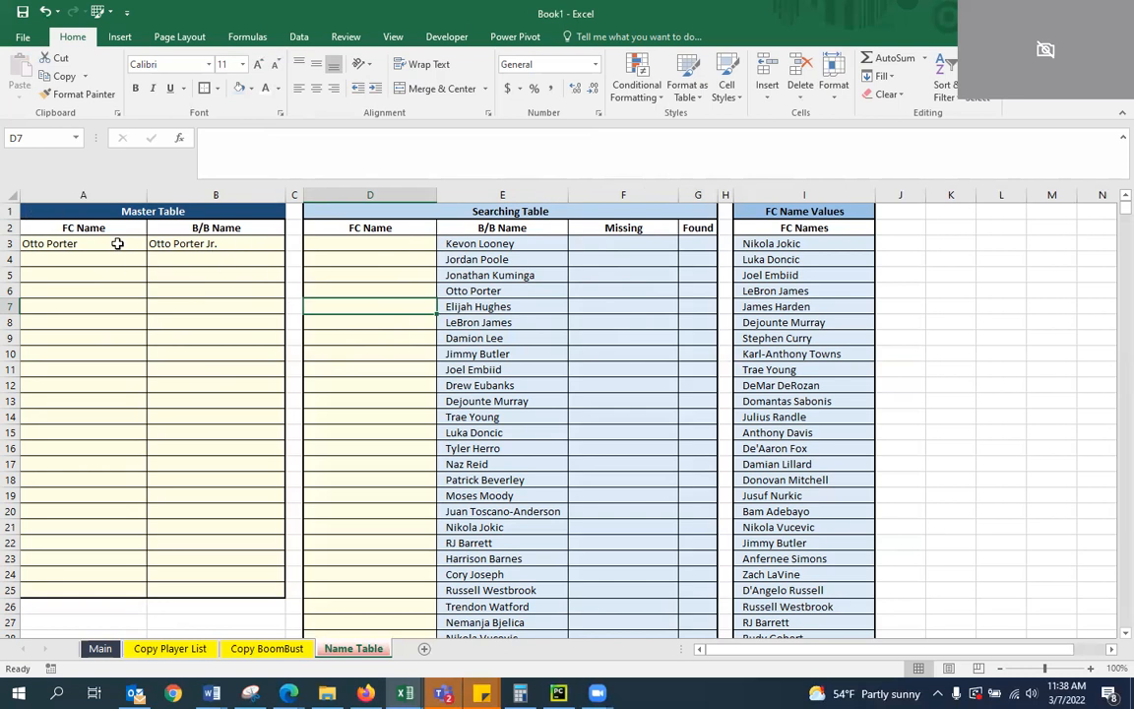
# Change the Master Table heading in A1 to "Master Table - Do Not ERASE"
pyautogui.doubleClick(187, 211)
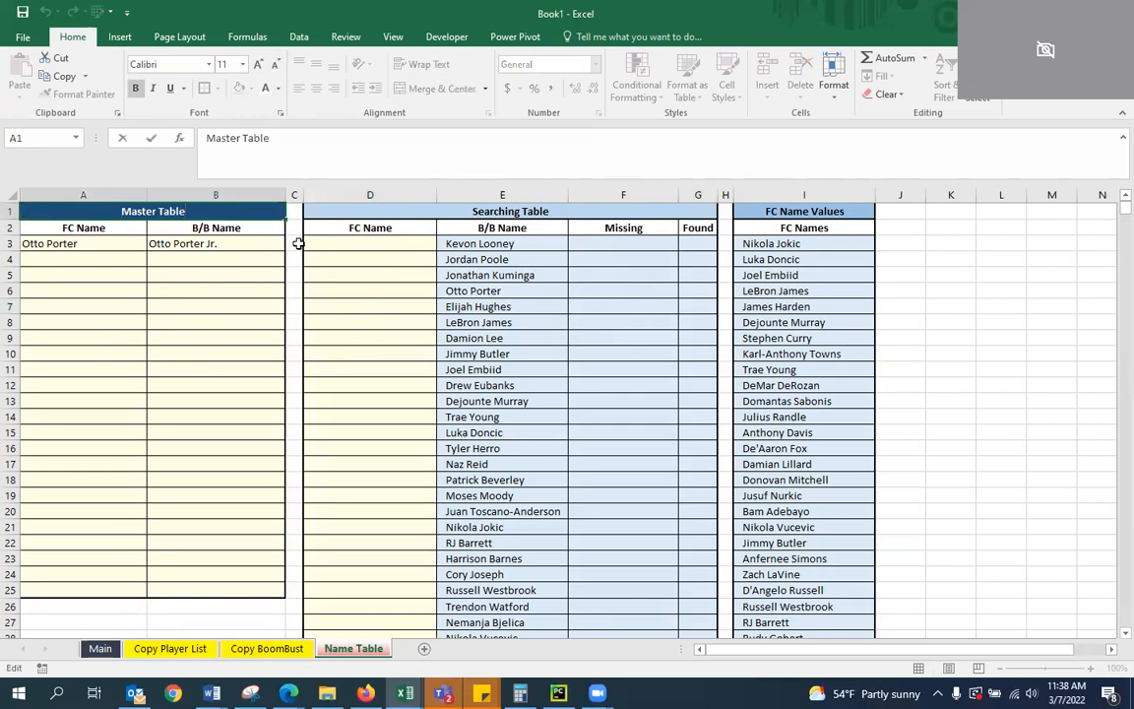
pyautogui.write('- Do')
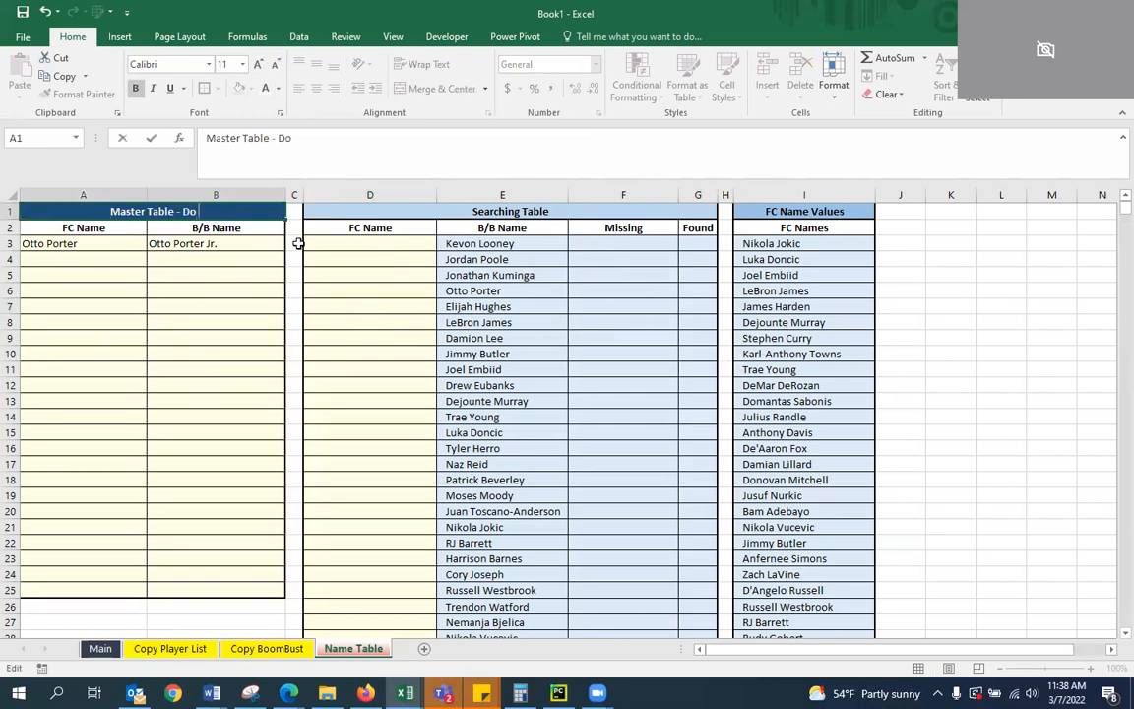
pyautogui.write(' Not ERASE')
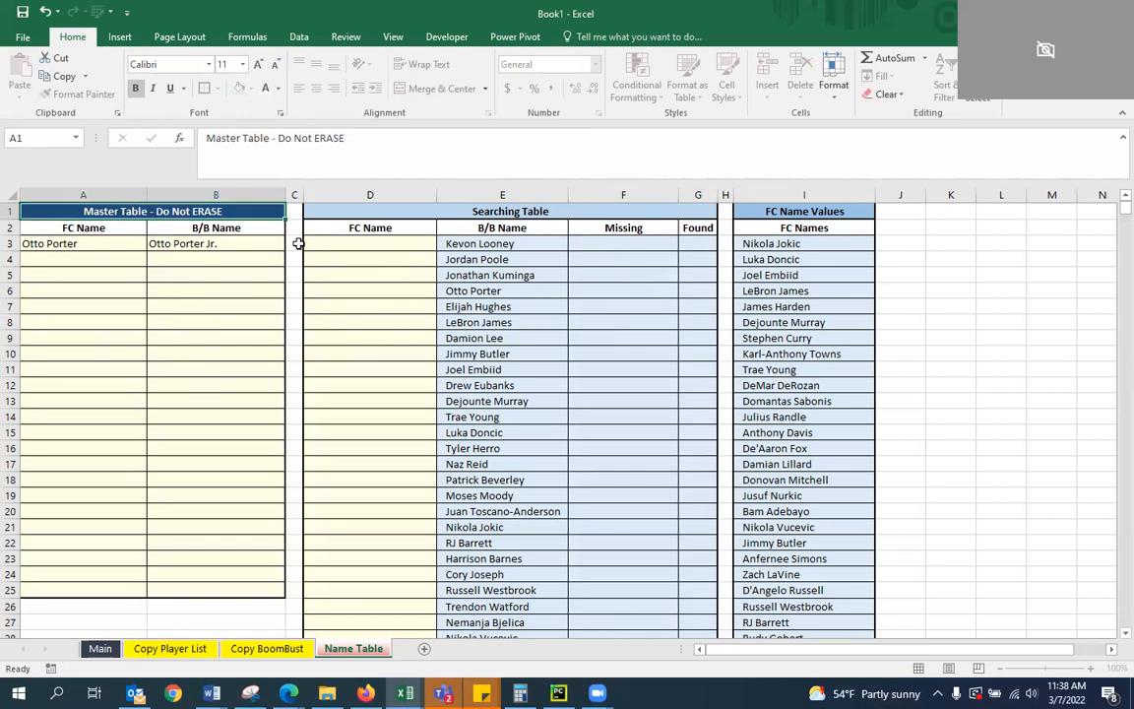
pyautogui.press('Return')
pyautogui.press('Down')
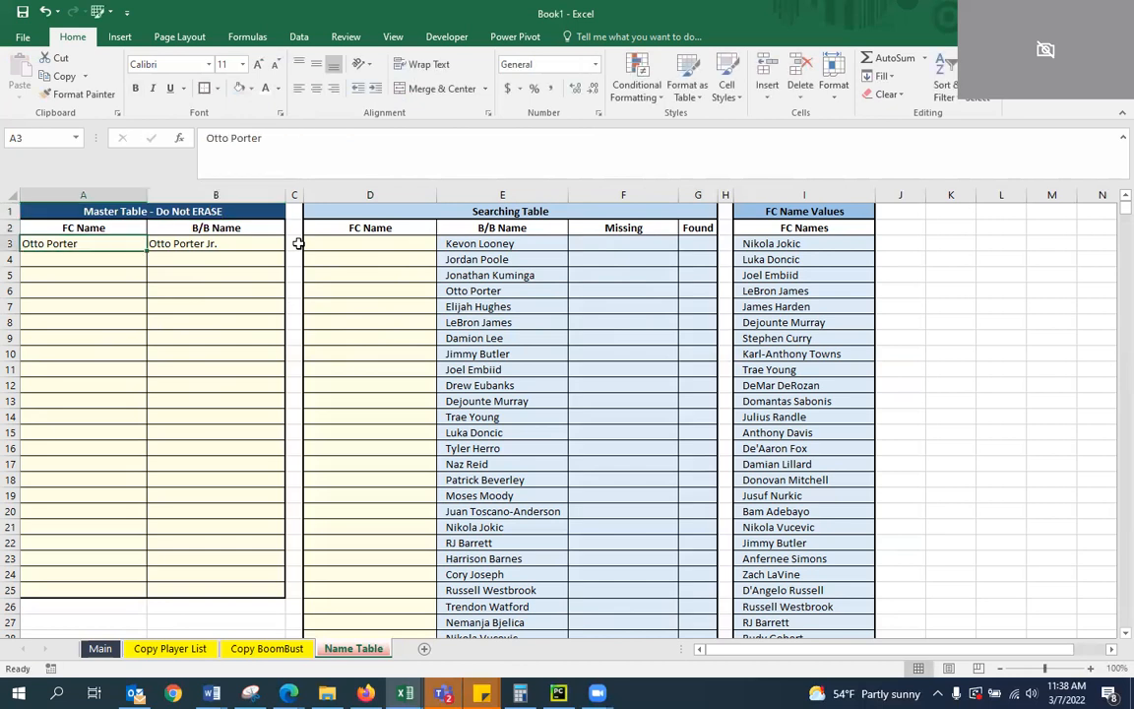
pyautogui.click(100, 291)
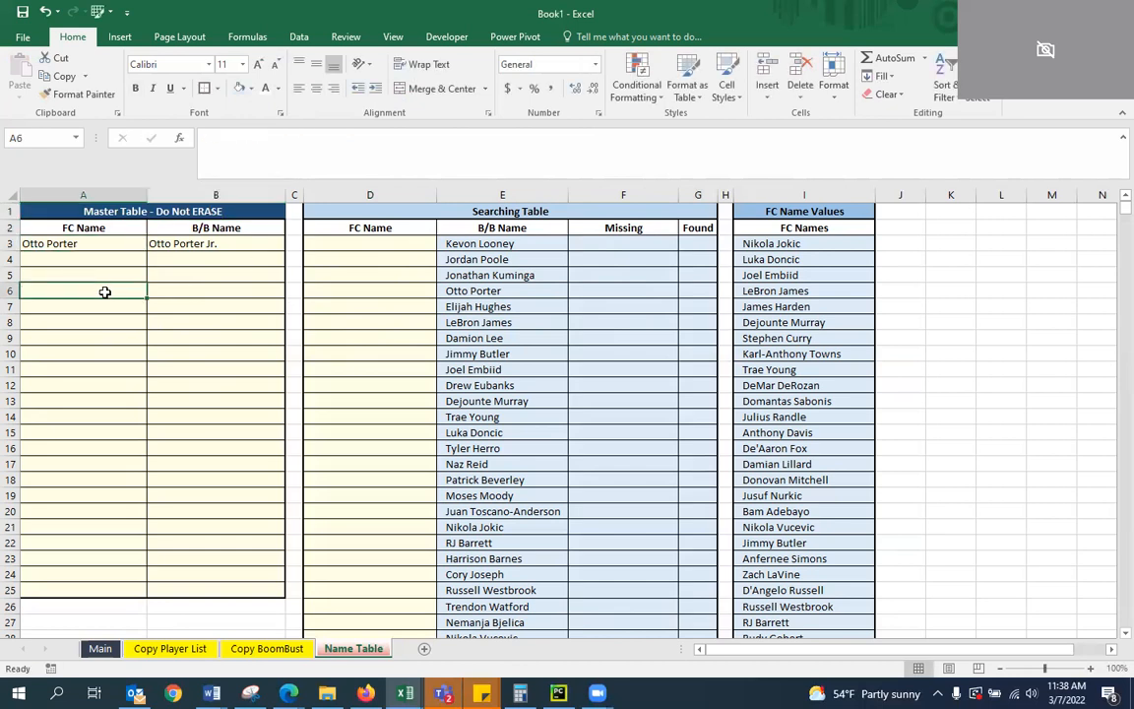
# Enter K.J. Martin as the FC Name for the missing KJ Martin in D129 and check the Found cell in G129
pyautogui.click(540, 320)
pyautogui.scroll(-3, 591, 417)
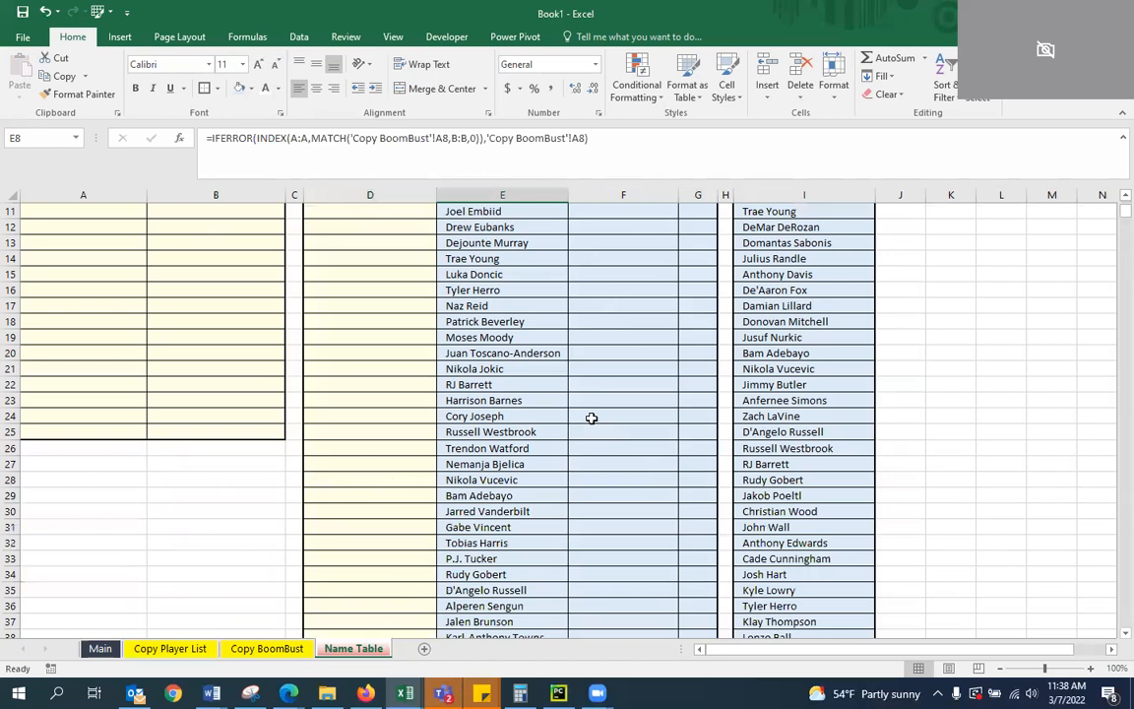
pyautogui.scroll(-20, 590, 418)
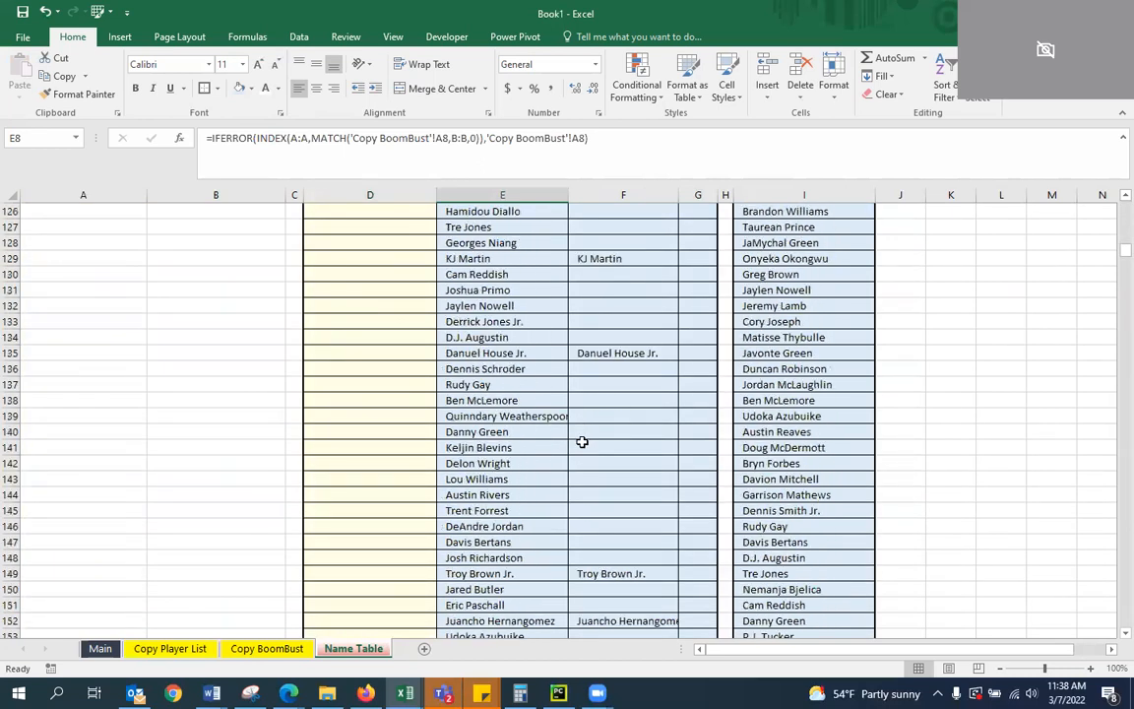
pyautogui.scroll(3, 582, 442)
pyautogui.click(415, 414)
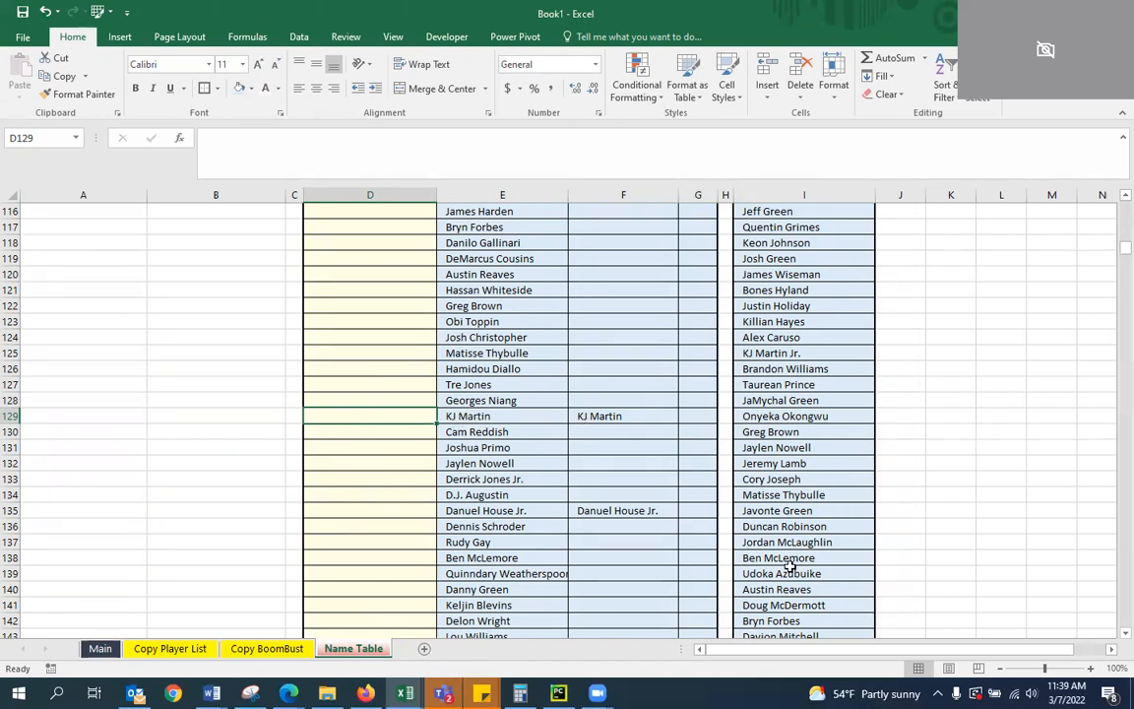
pyautogui.write('K.J. Martin')
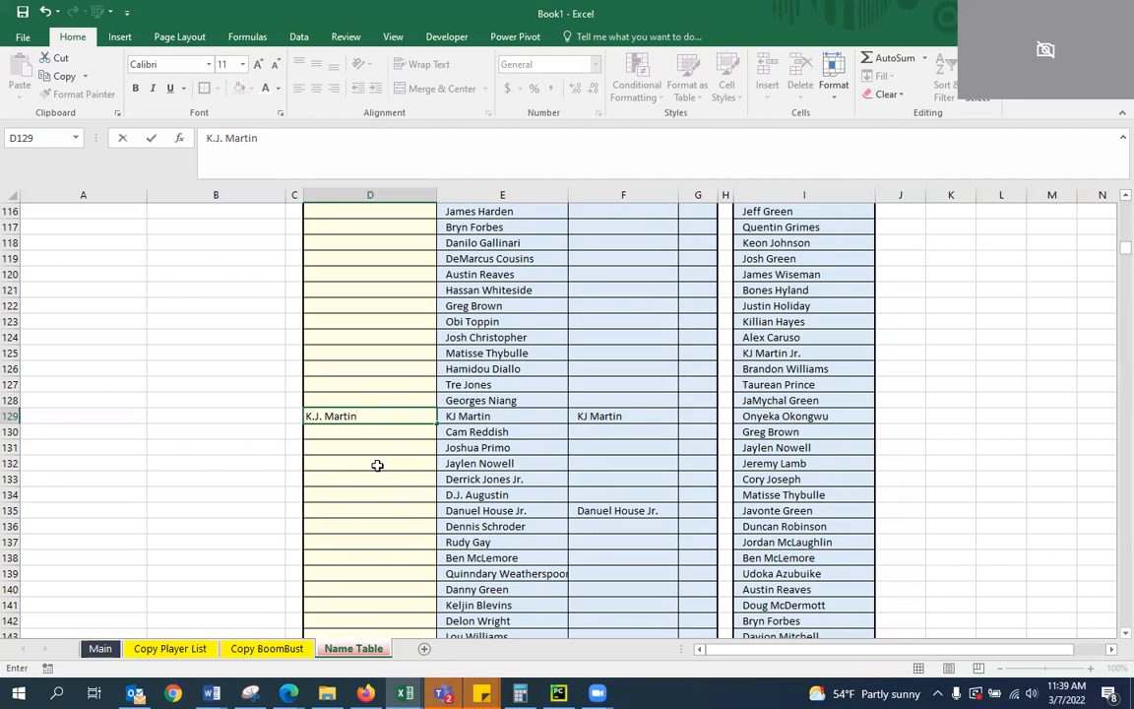
pyautogui.press('Return')
pyautogui.press('Up')
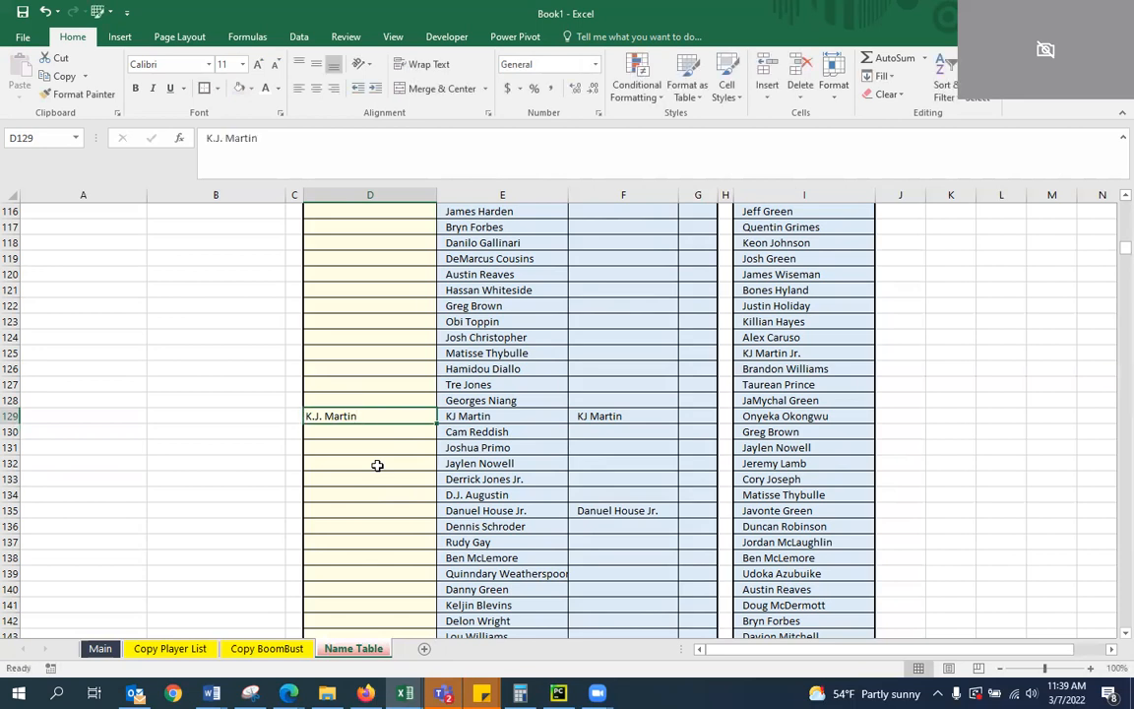
pyautogui.click(705, 417)
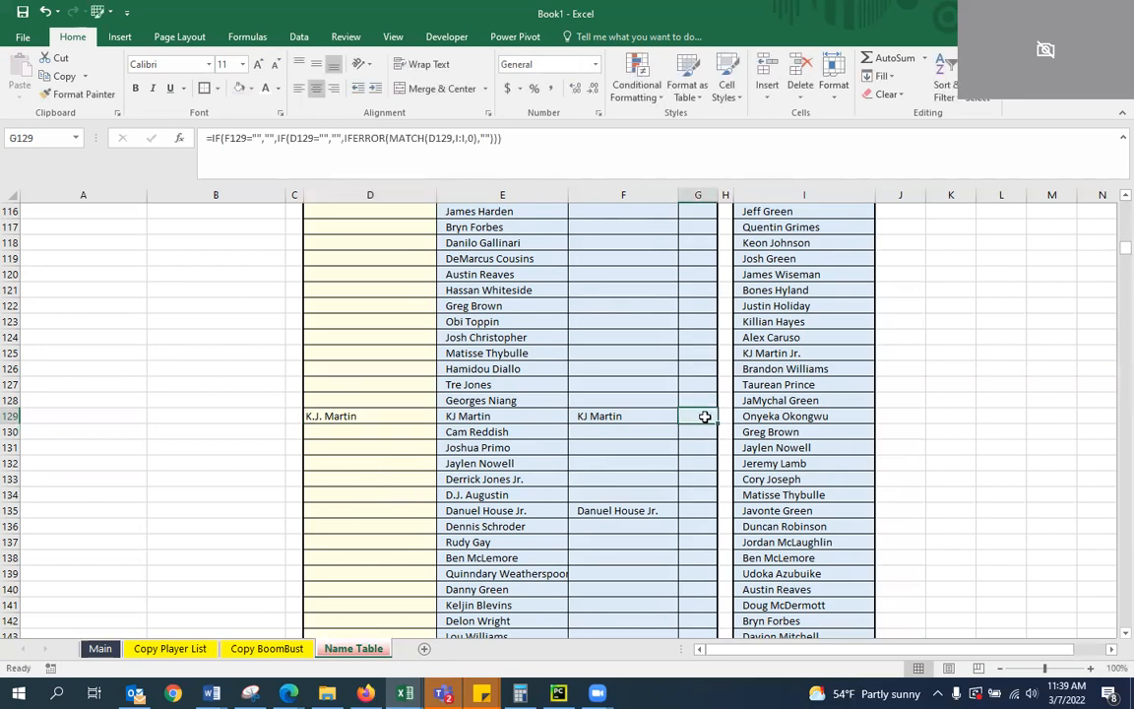
# Replace the FC Name in D129 with KJ Martin Jr. and check the Missing and B/B Name formulas in that row
pyautogui.click(419, 416)
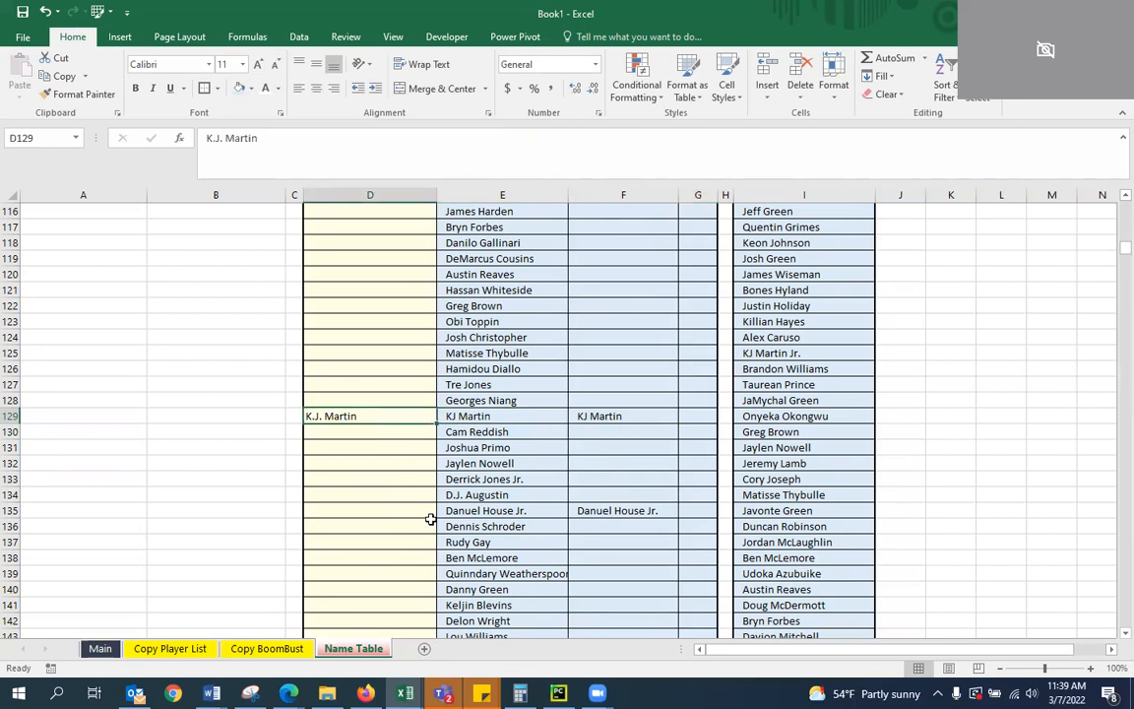
pyautogui.press('BackSpace')
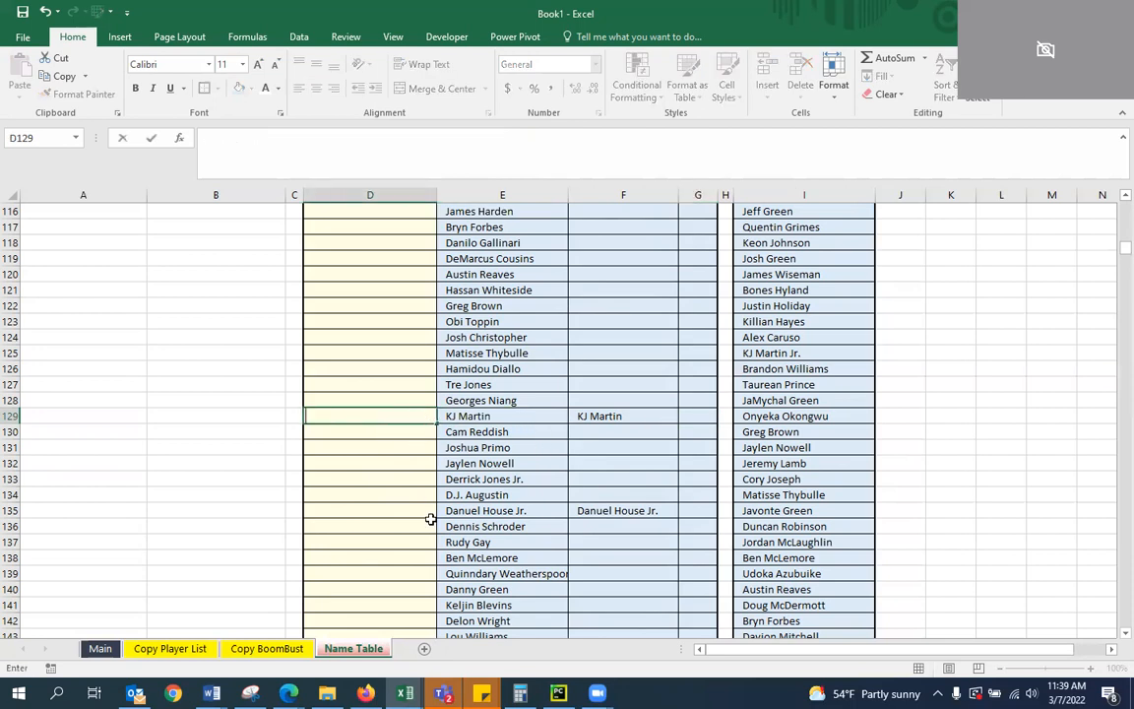
pyautogui.write('KJ Martin Jr.')
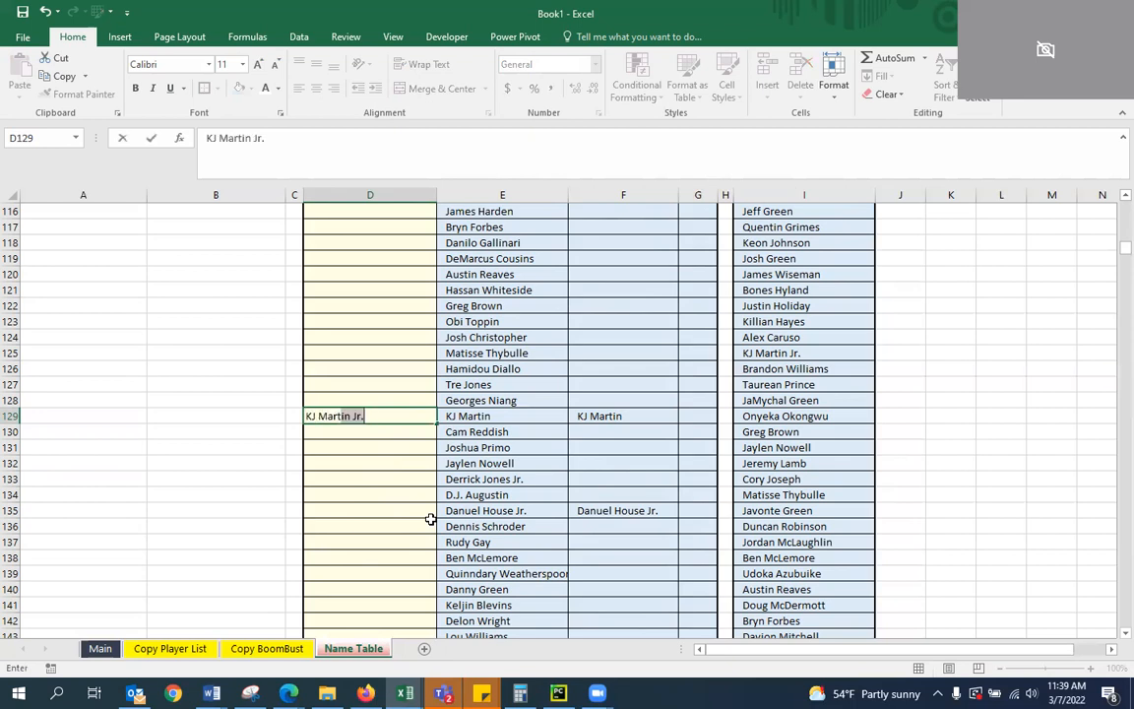
pyautogui.press('Return')
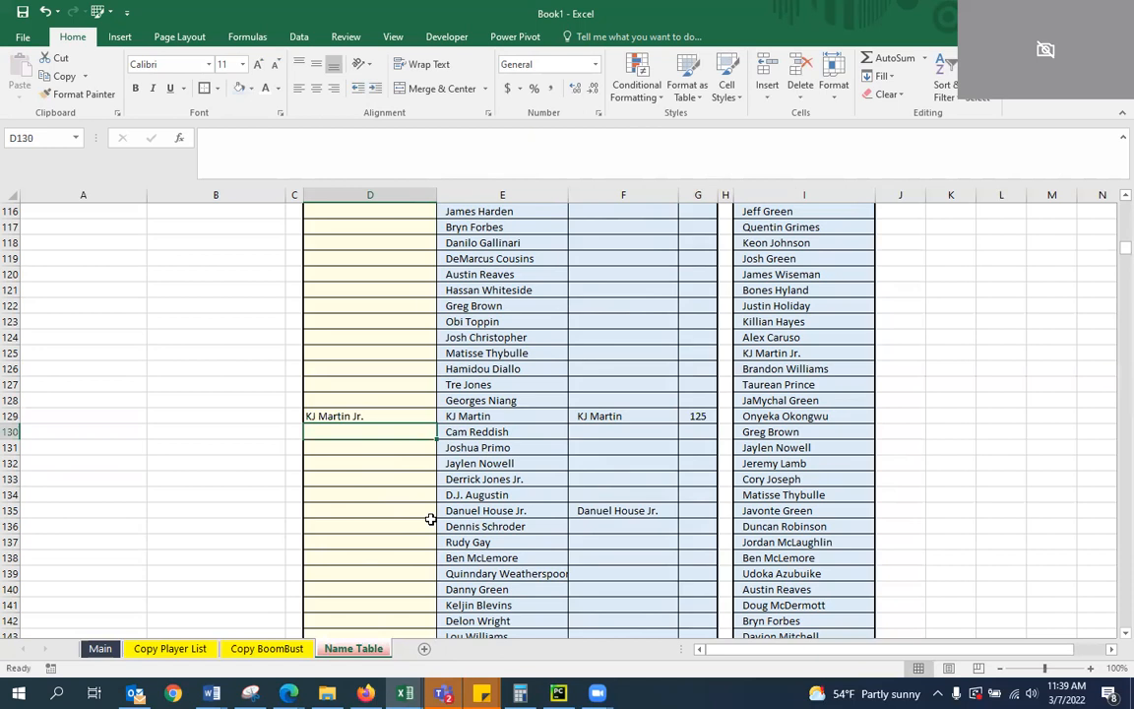
pyautogui.press('Up')
pyautogui.press('Right')
pyautogui.press('Right')
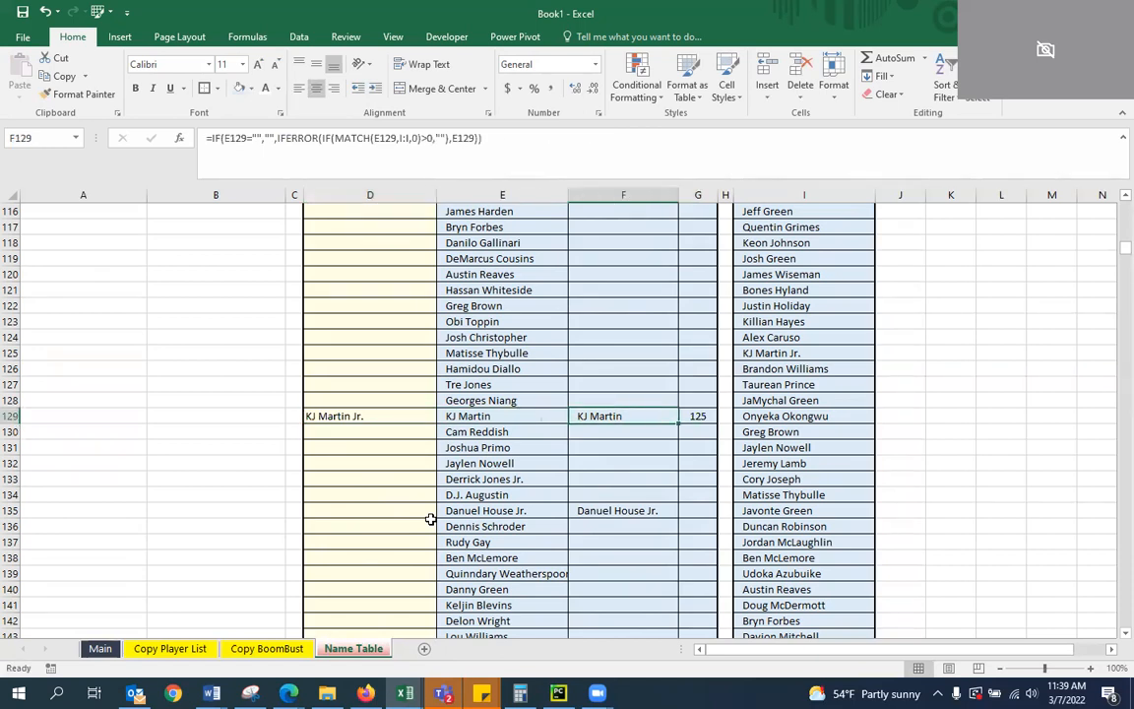
pyautogui.press('Left')
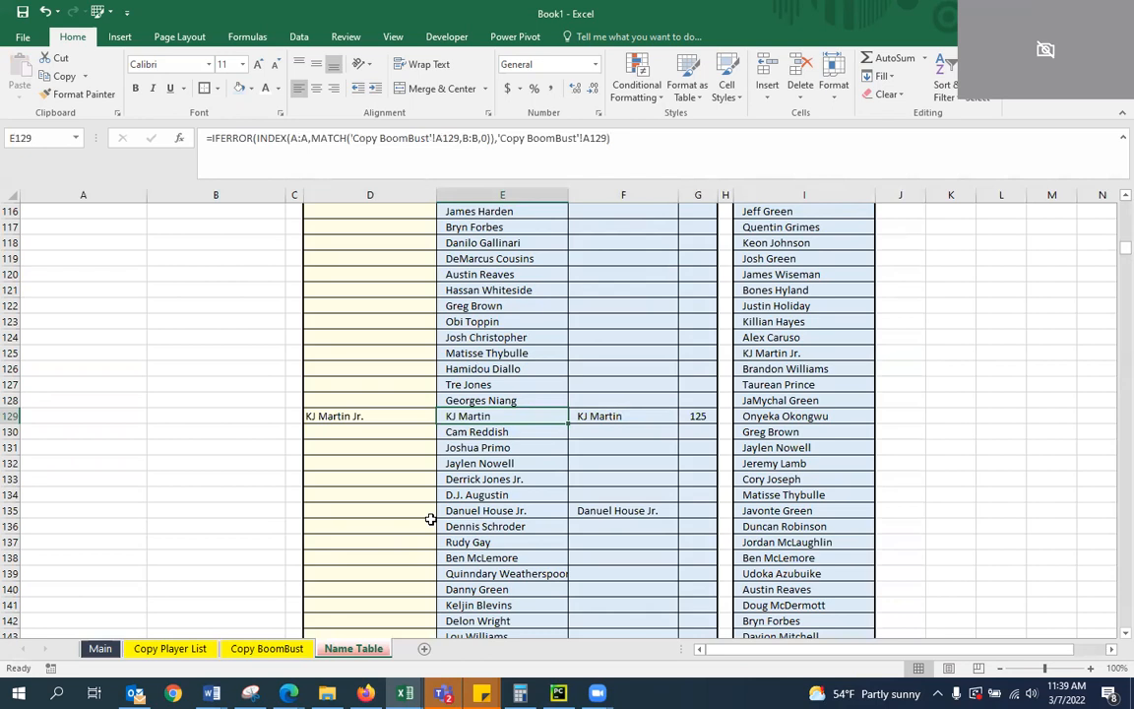
# Enter Danuel House in D135 as the FC Name for the missing Danuel House Jr
pyautogui.press('Down')
pyautogui.press('Down')
pyautogui.press('Down')
pyautogui.press('Down')
pyautogui.press('Down')
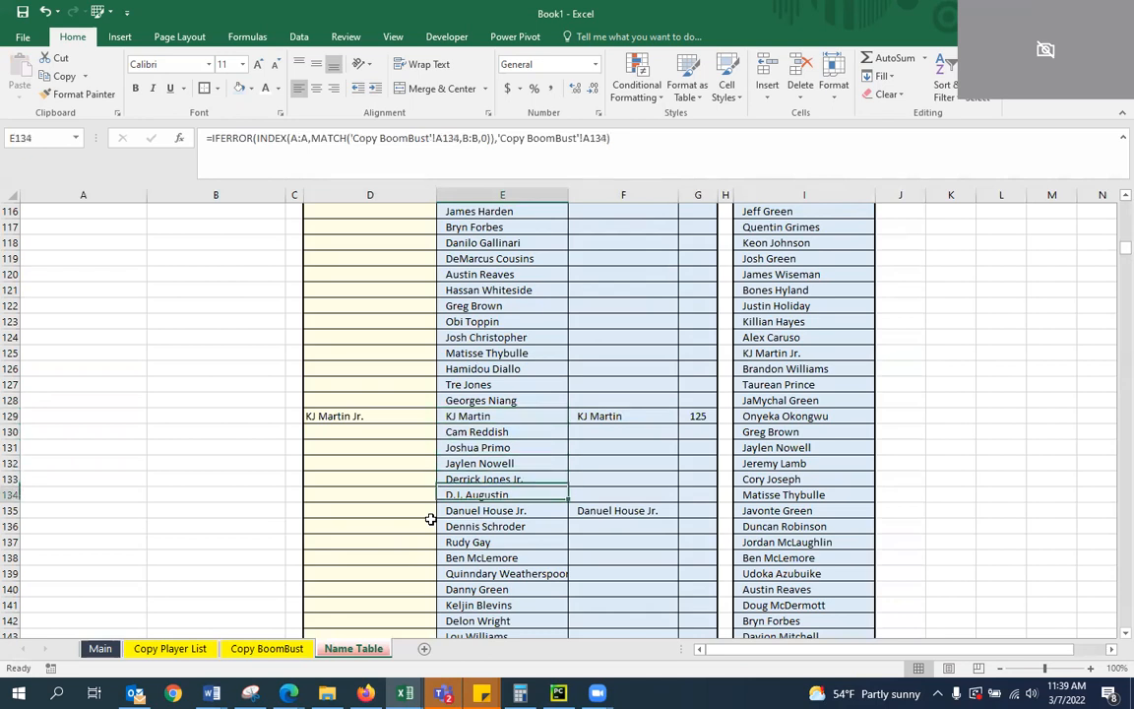
pyautogui.press('Left')
pyautogui.press('Down')
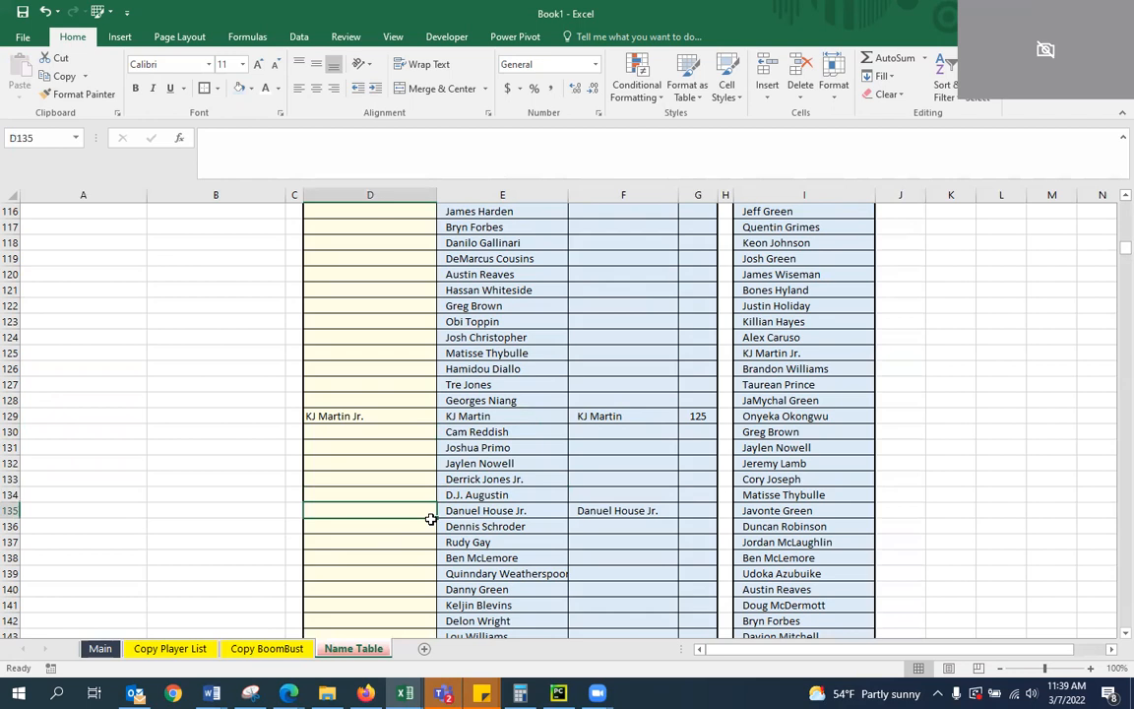
pyautogui.write('Dan')
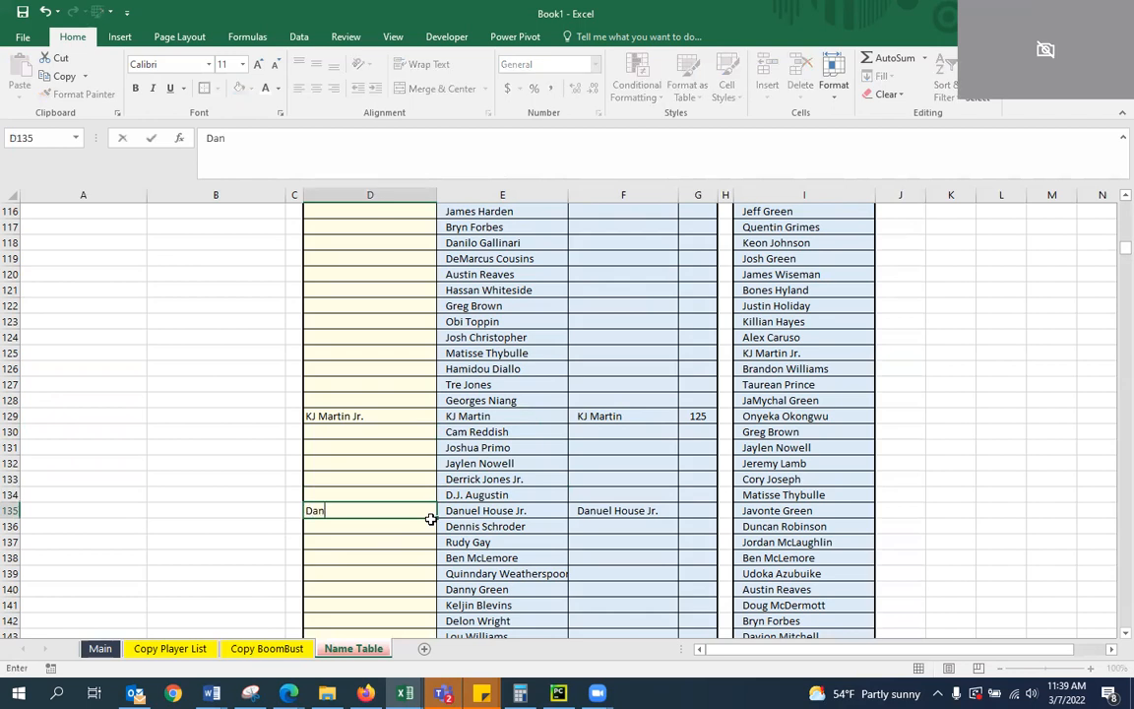
pyautogui.write('uel House')
pyautogui.press('Return')
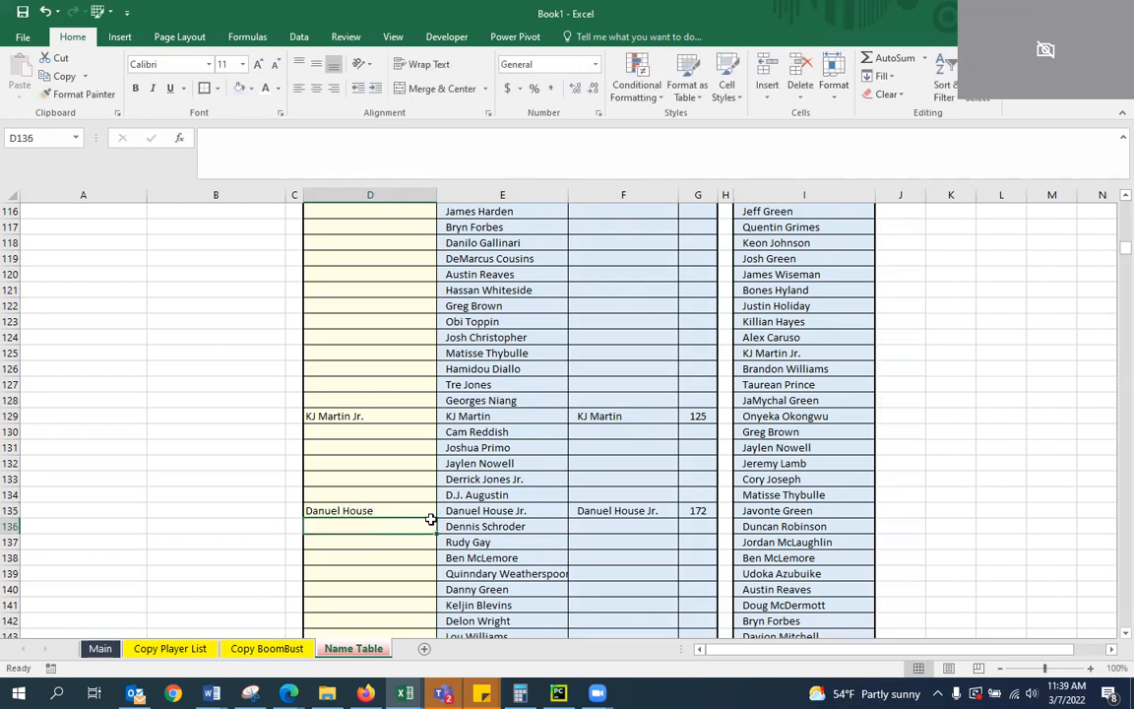
pyautogui.press('Up')
pyautogui.press('Right')
pyautogui.press('Left')
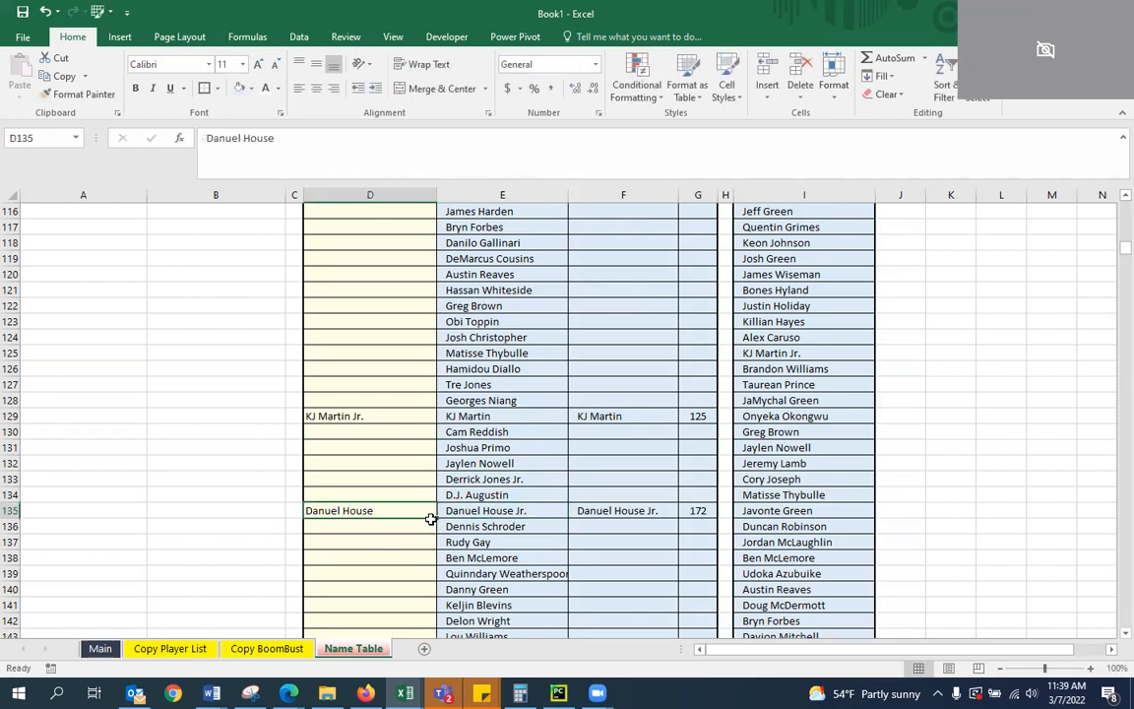
# Copy the KJ Martin name pair from D129:E129 and paste it as values into the Master Table at A4
pyautogui.moveTo(360, 414); pyautogui.dragTo(612, 414)
pyautogui.moveTo(543, 422); pyautogui.dragTo(544, 424)
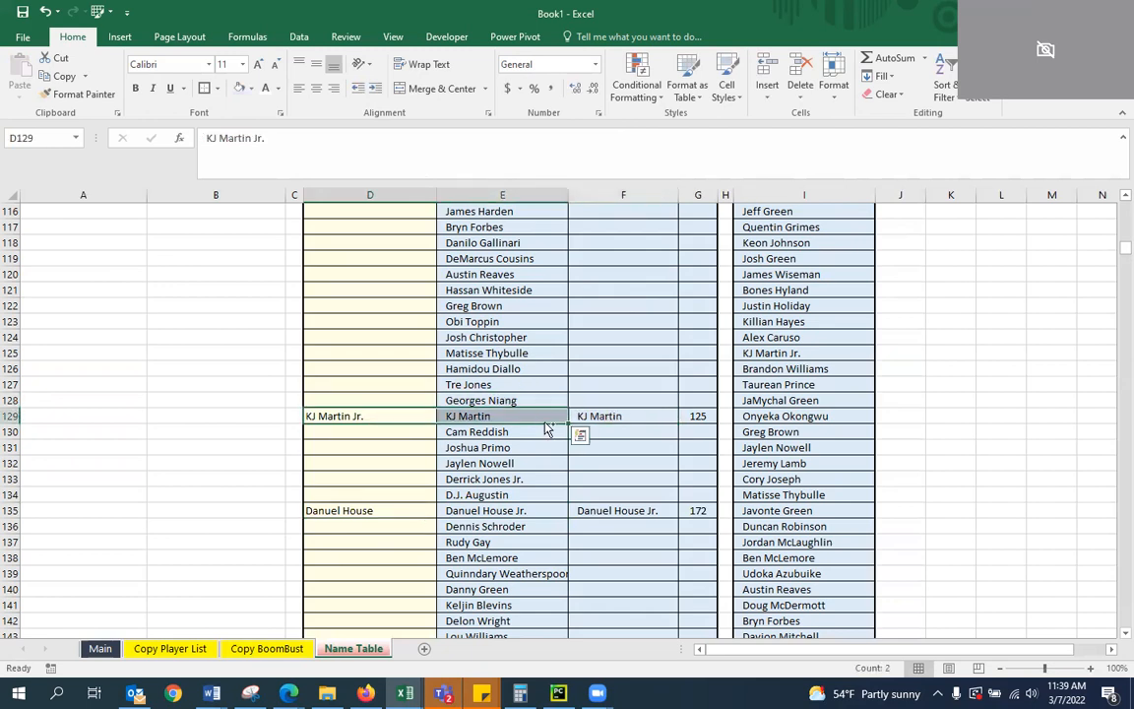
pyautogui.hotkey('ctrl', 'c')
pyautogui.scroll(20, 63, 301)
pyautogui.scroll(13, 63, 301)
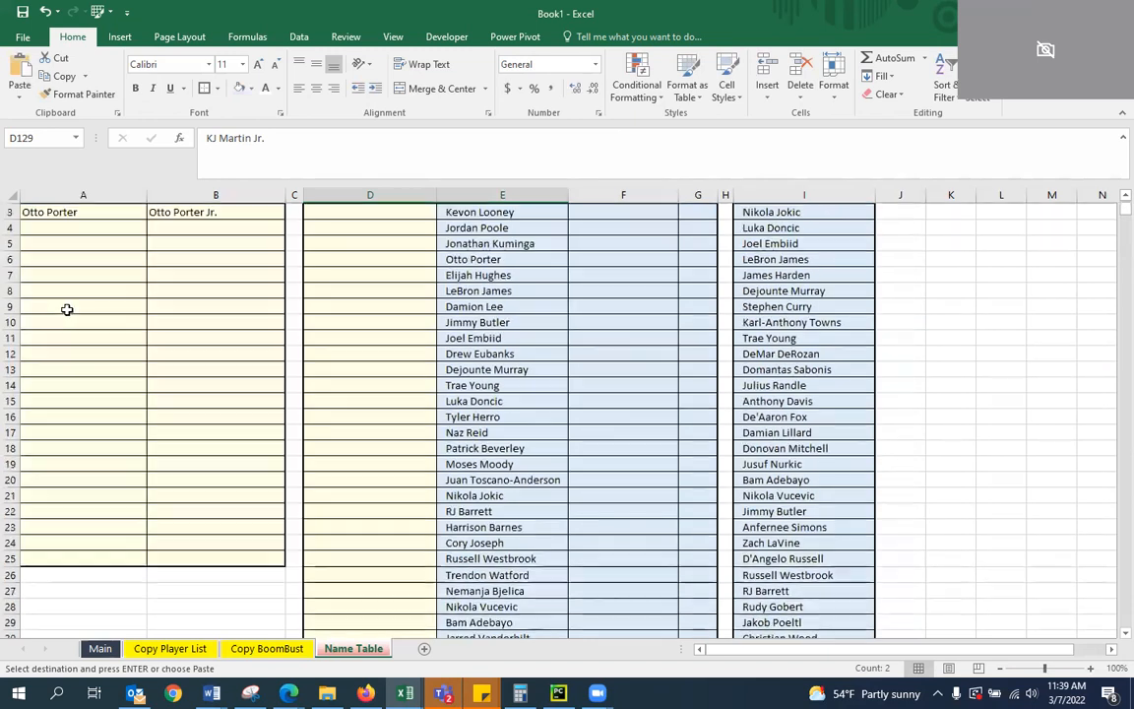
pyautogui.rightClick(59, 259)
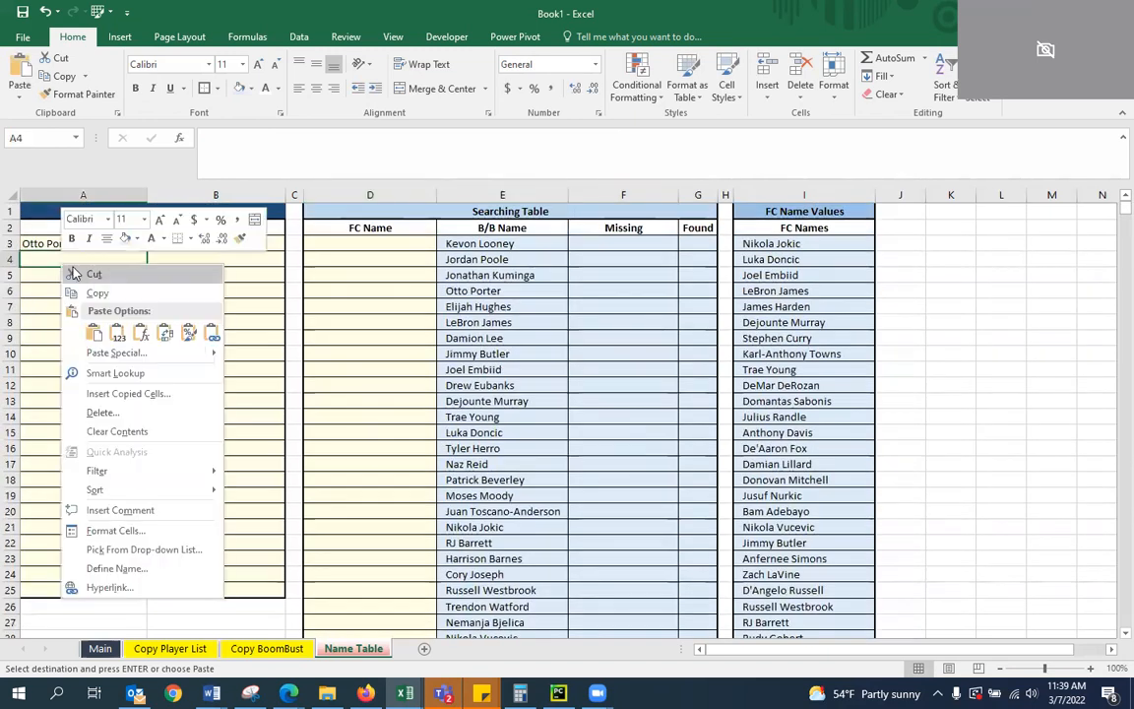
pyautogui.click(117, 332)
pyautogui.scroll(-20, 561, 392)
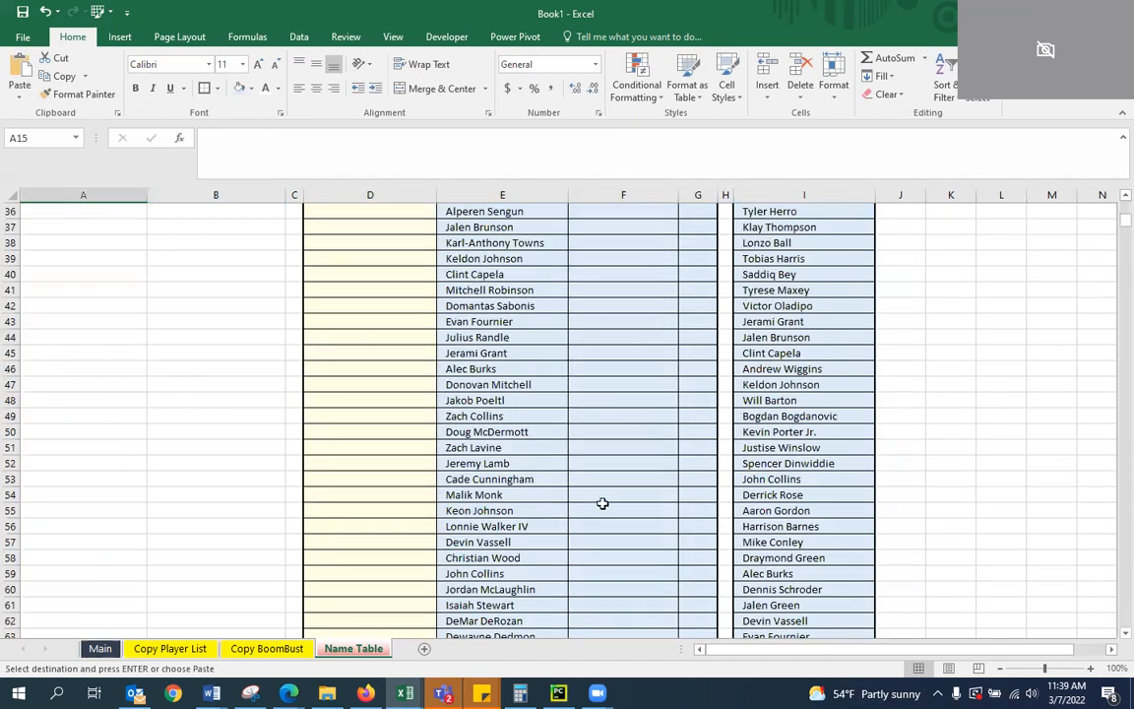
pyautogui.scroll(5, 522, 482)
pyautogui.scroll(7, 495, 434)
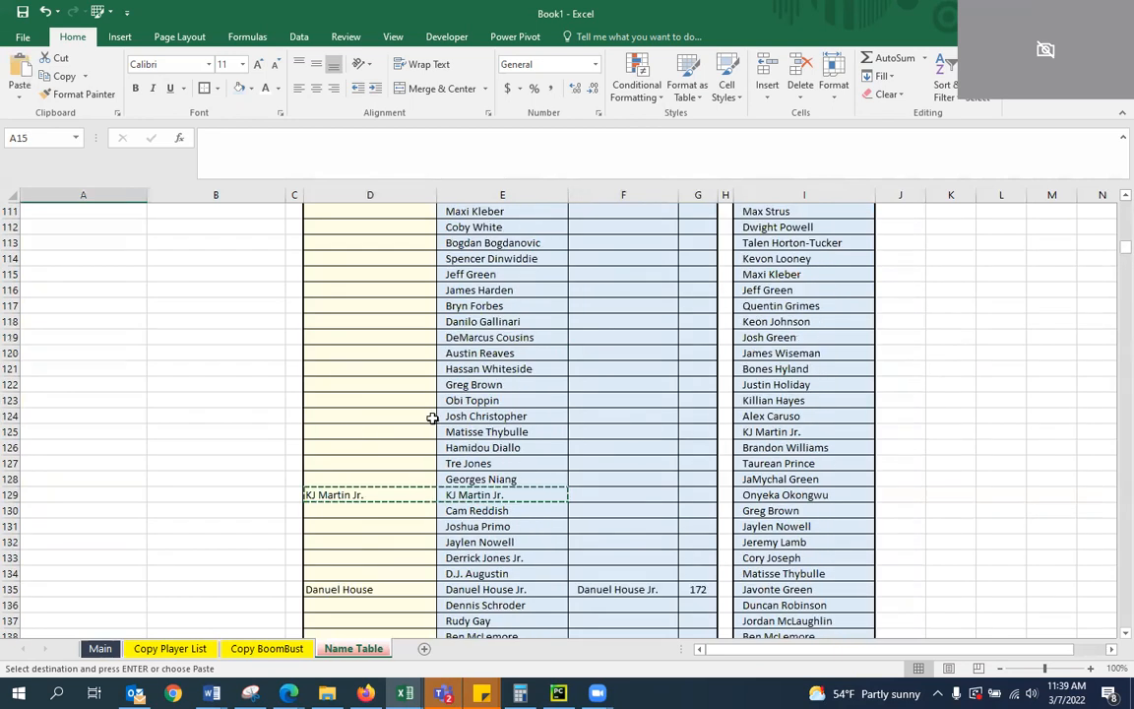
# Clear the KJ Martin Jr. entry from the Searching Table's FC Name cell D129
pyautogui.click(348, 494)
pyautogui.press('Delete')
pyautogui.press('Down')
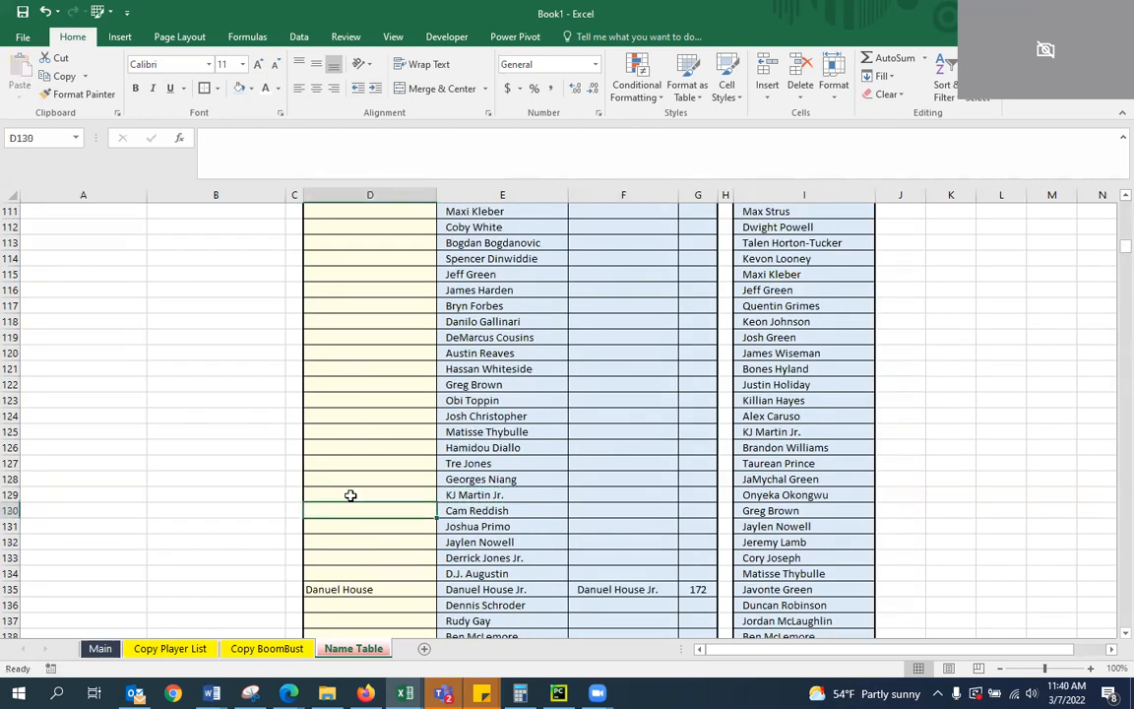
pyautogui.press('Right')
# Enter Troy Brown in D149 as the FC Name for the missing Troy Brown Jr
pyautogui.scroll(-5, 516, 482)
pyautogui.scroll(2, 553, 509)
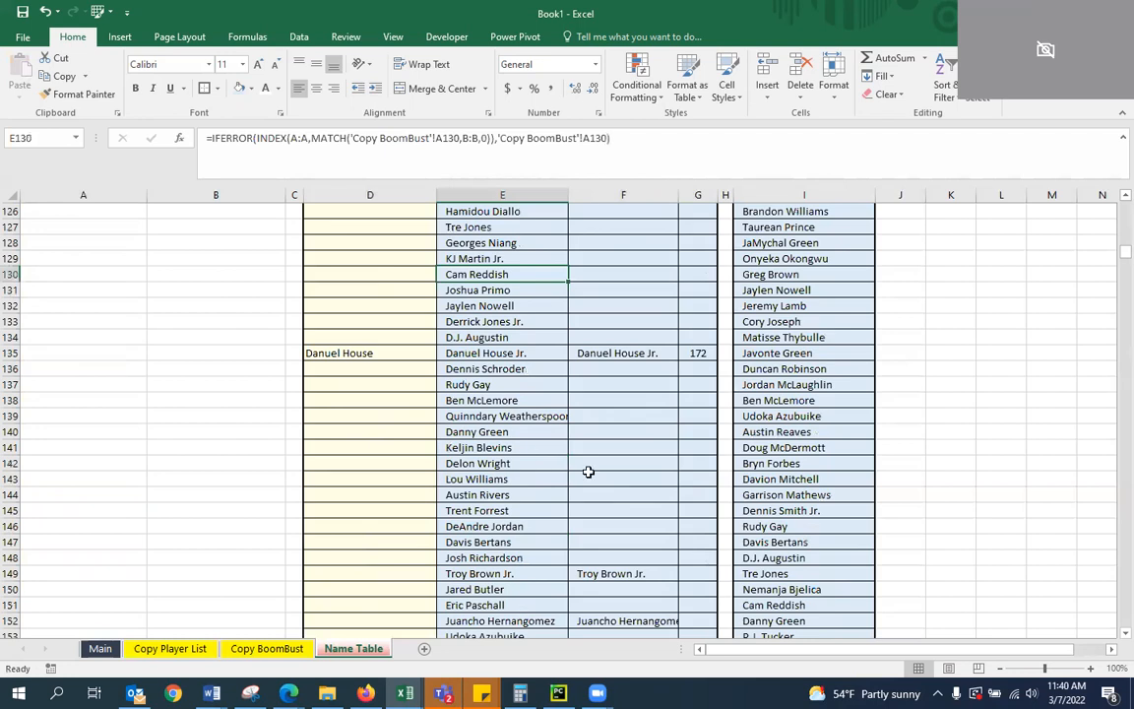
pyautogui.scroll(-3, 588, 470)
pyautogui.click(341, 372)
pyautogui.click(372, 415)
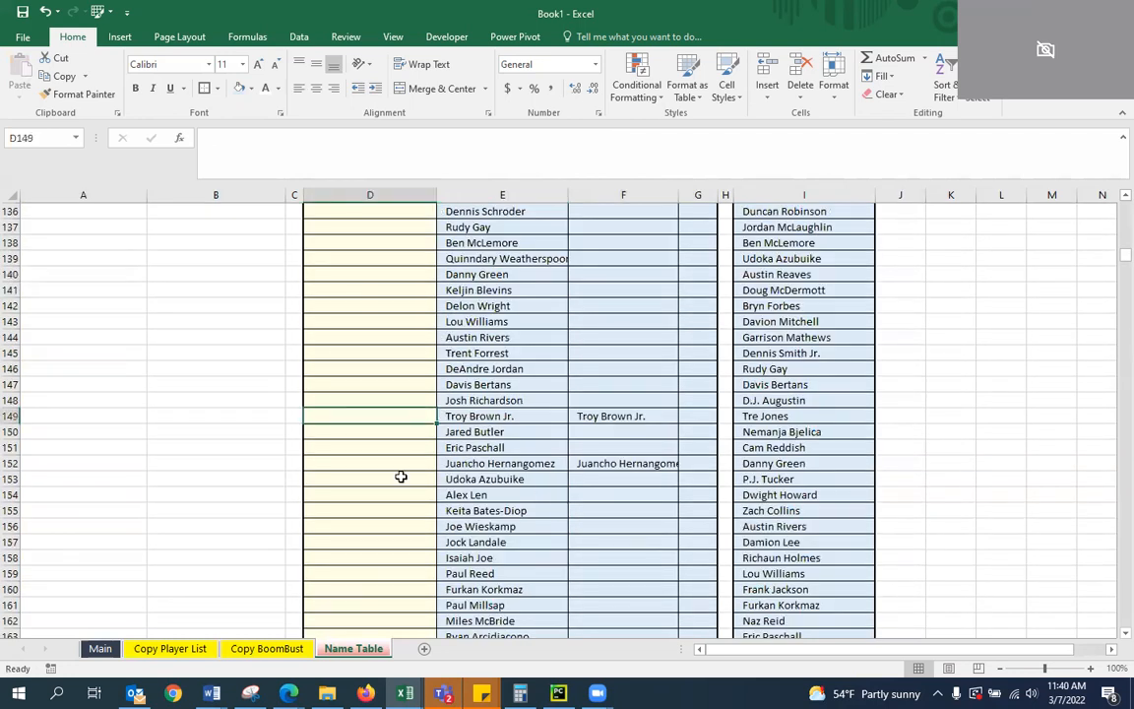
pyautogui.write('To')
pyautogui.write('oy Brown')
pyautogui.press('Return')
# Add a filter to the FC Name Values heading in I1 for finding the spelling of Juancho Hernangomez
pyautogui.press('Down')
pyautogui.press('Down')
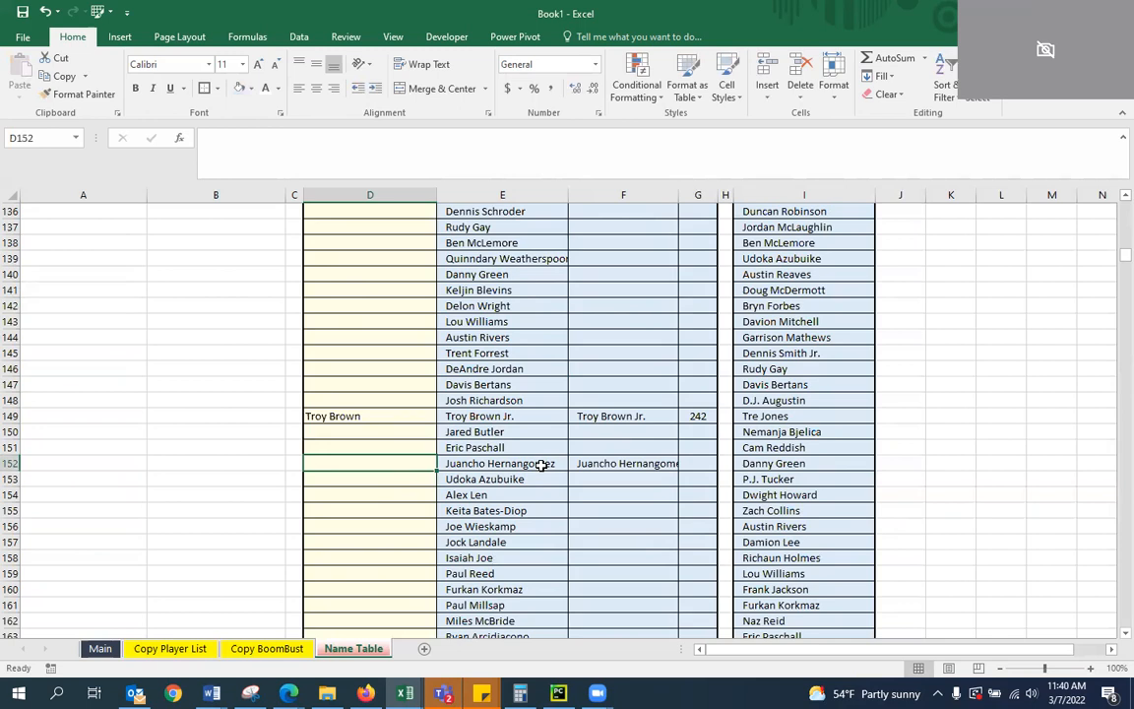
pyautogui.click(843, 365)
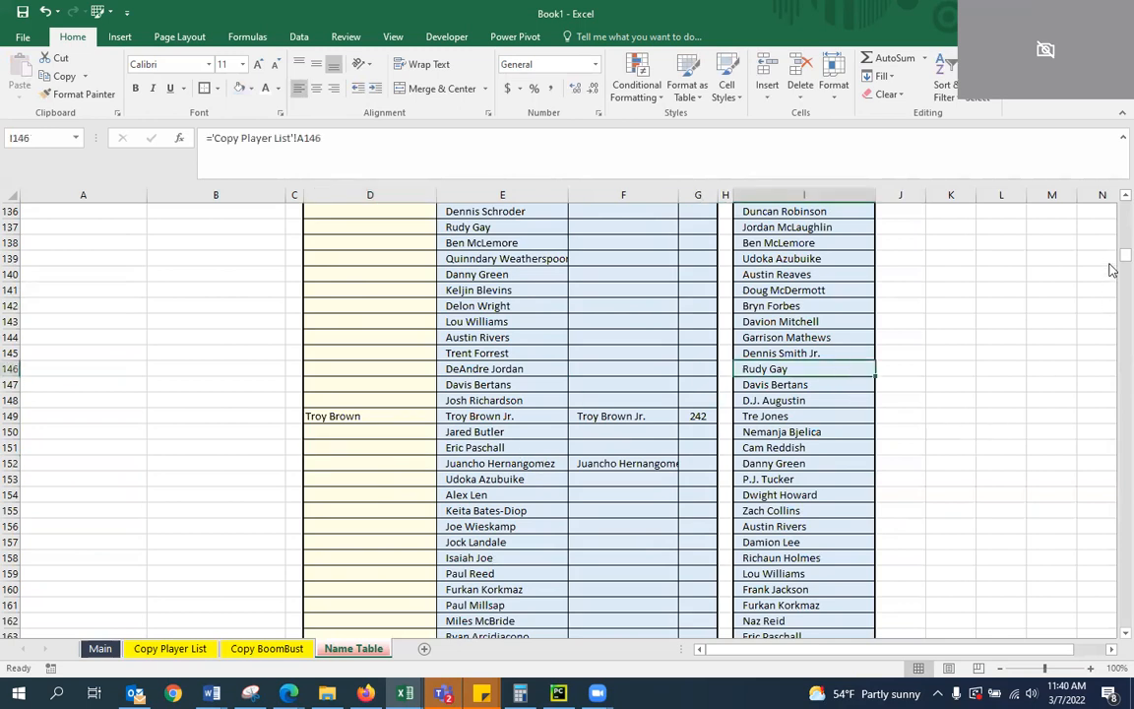
pyautogui.scroll(1, 1111, 264)
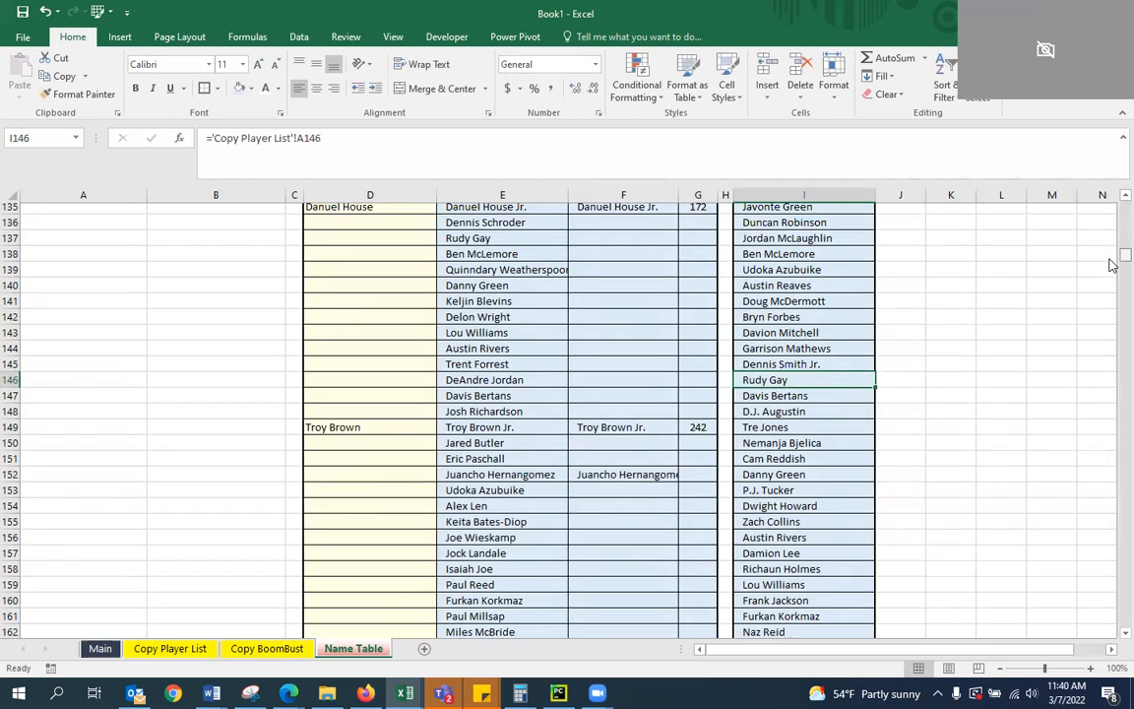
pyautogui.scroll(-6, 1111, 265)
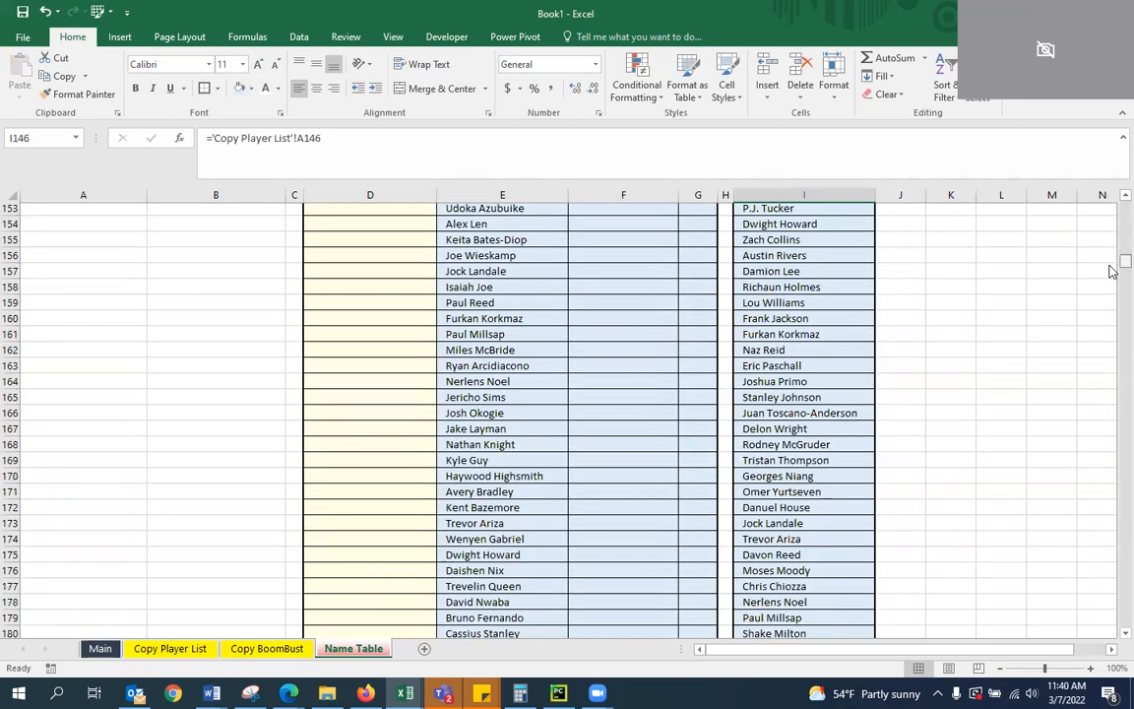
pyautogui.scroll(20, 1111, 267)
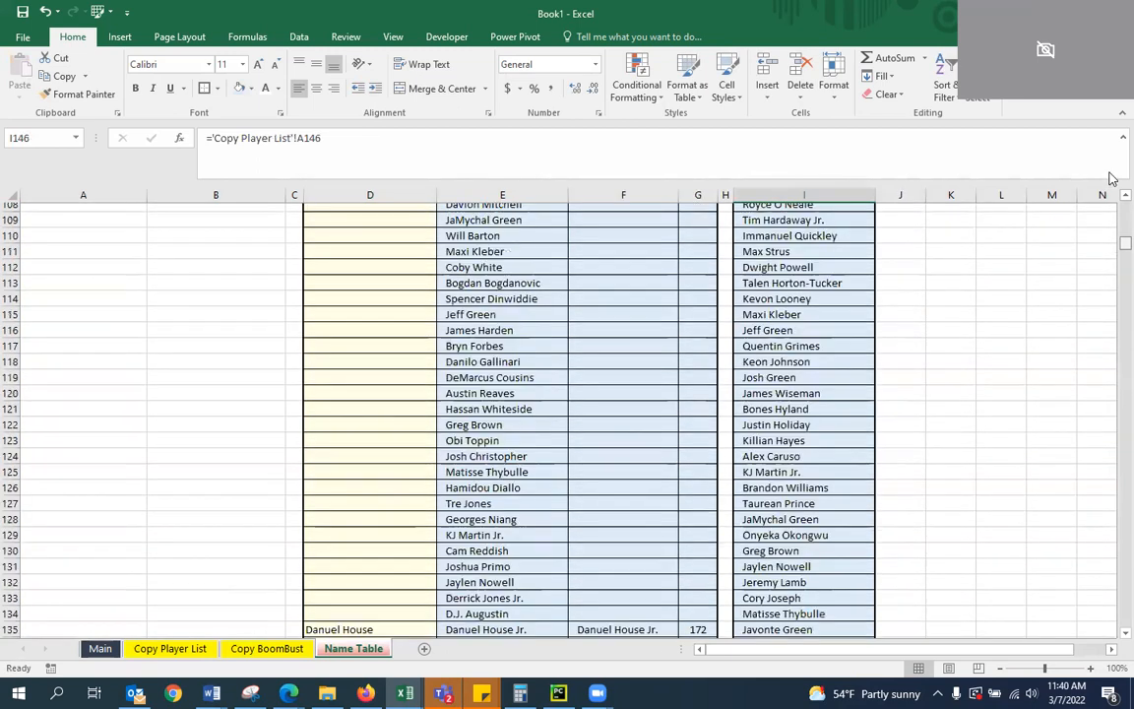
pyautogui.click(798, 212)
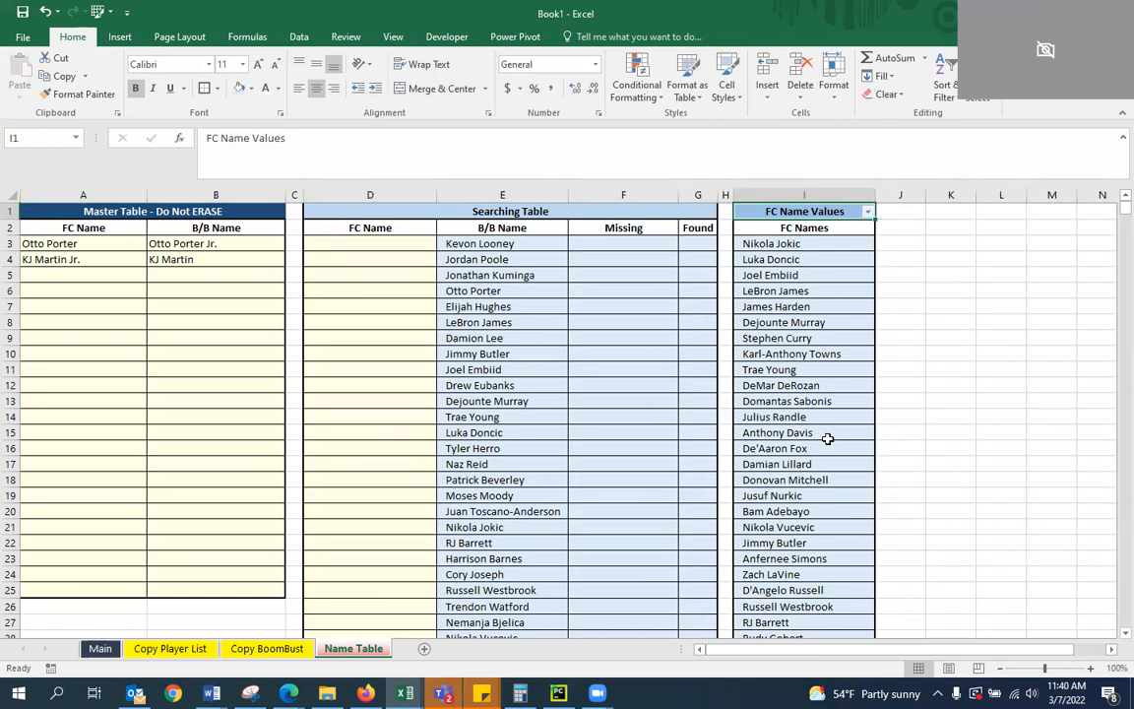
pyautogui.click(649, 291)
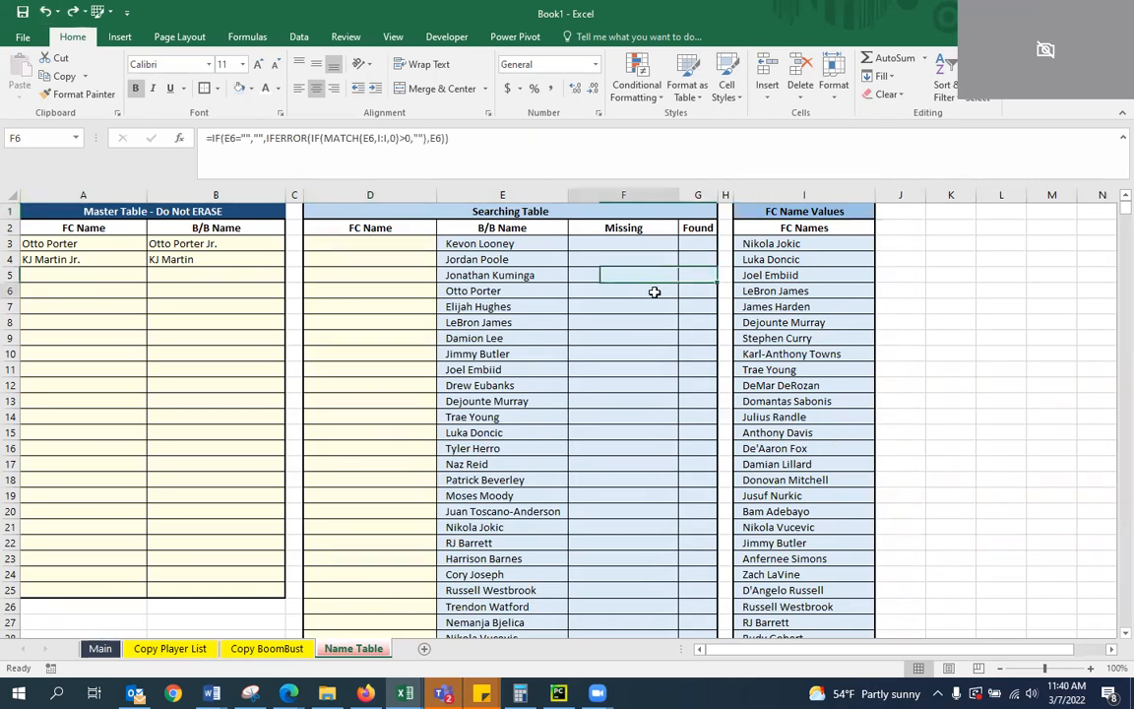
pyautogui.click(845, 231)
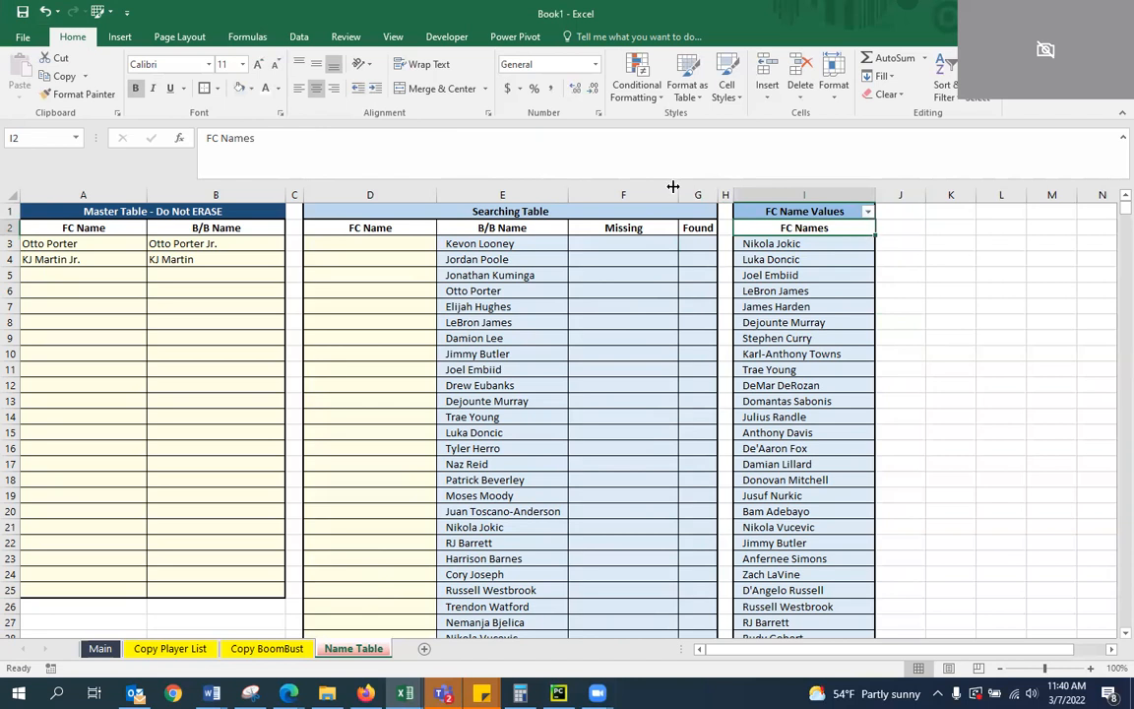
pyautogui.click(792, 354)
pyautogui.click(831, 230)
pyautogui.moveTo(817, 290); pyautogui.dragTo(812, 267)
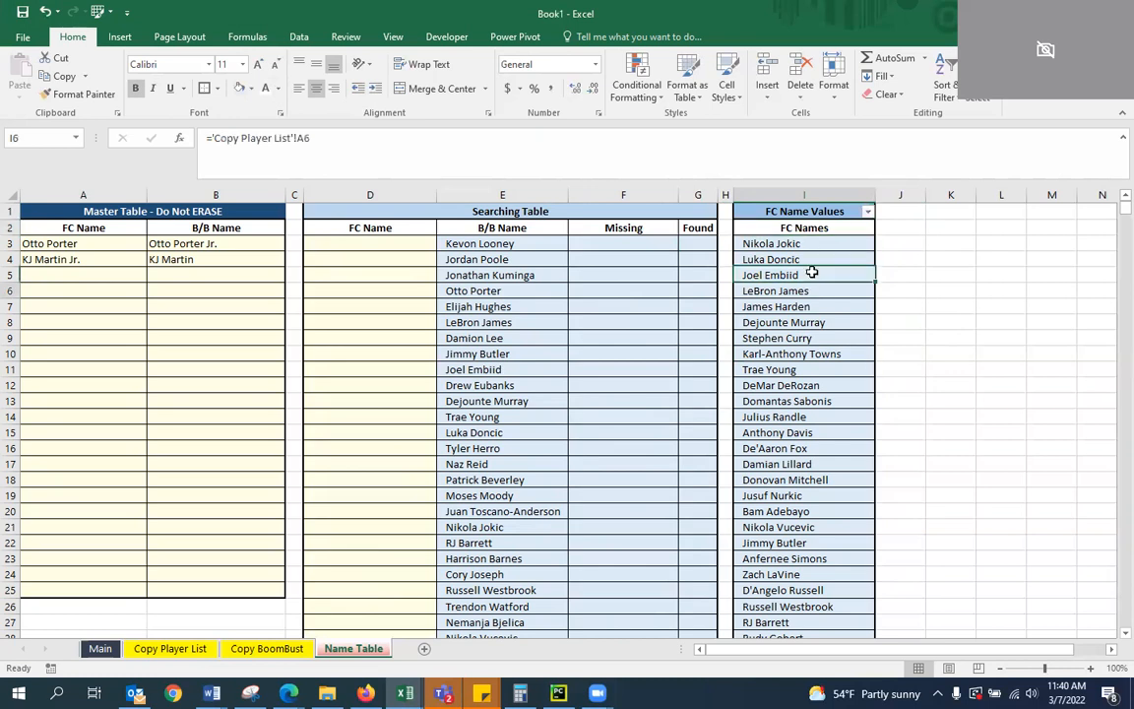
# Search the FC Name Values filter list for "her" and close it without applying a filter
pyautogui.click(868, 211)
pyautogui.click(868, 211)
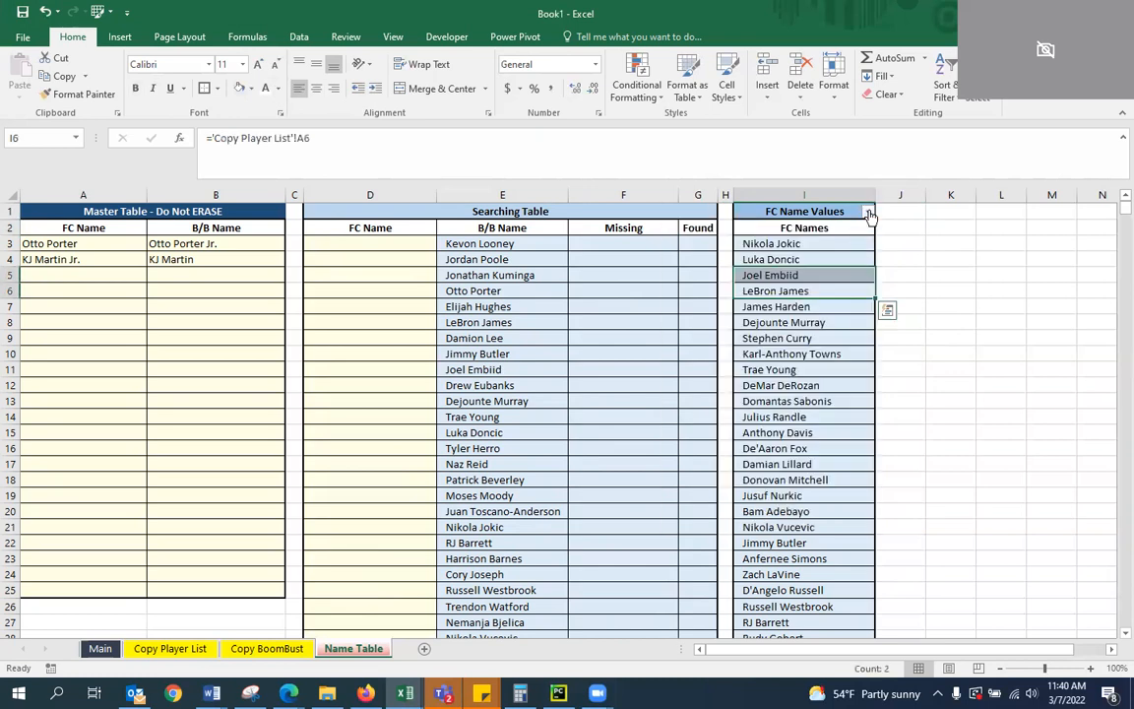
pyautogui.click(867, 212)
pyautogui.click(733, 347)
pyautogui.write('her')
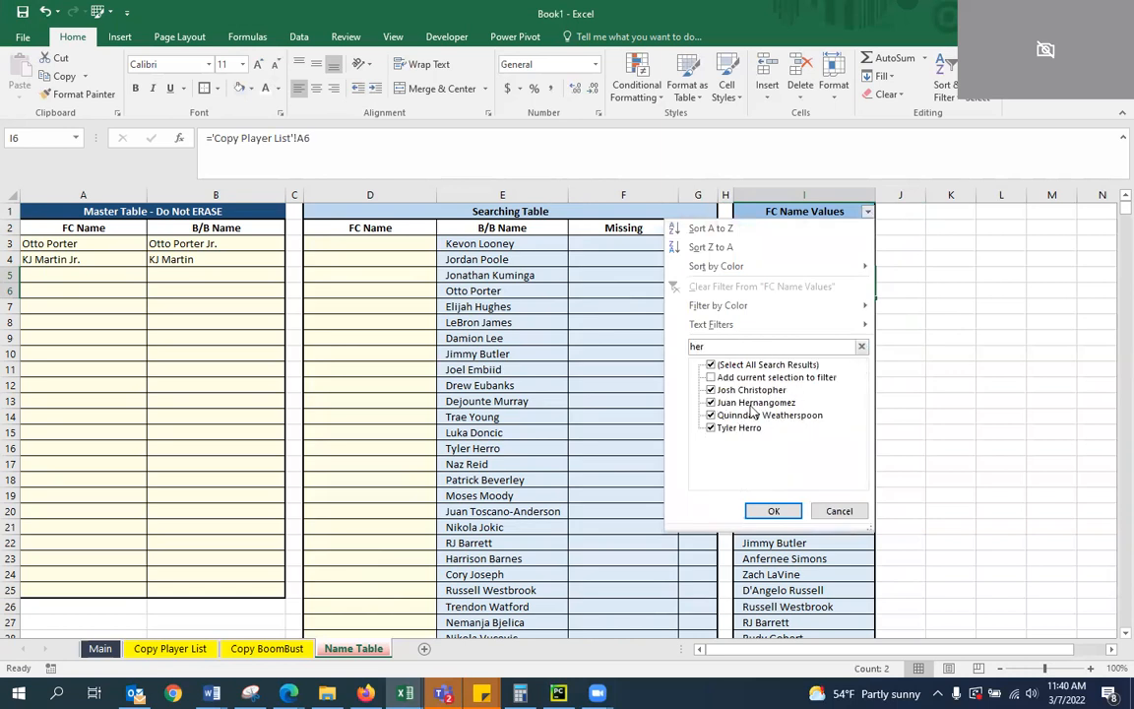
pyautogui.click(838, 511)
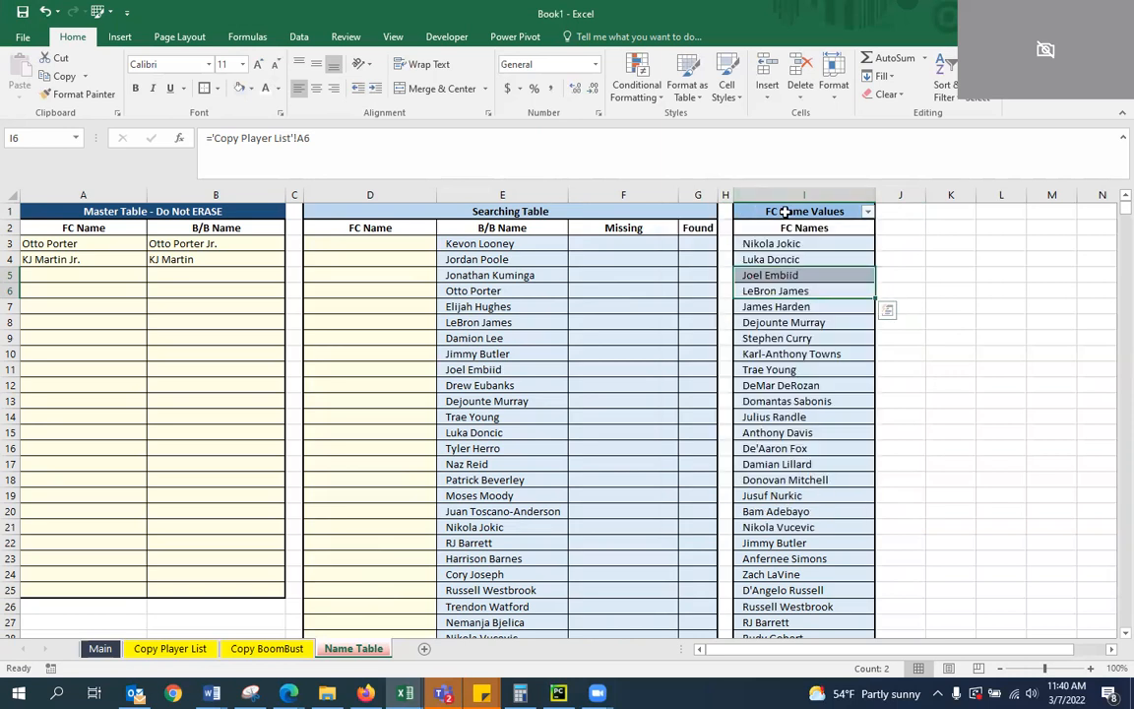
# Enter Juan Hernangomez in D152 as the FC Name for the missing Juancho Hernangomez
pyautogui.click(996, 369)
pyautogui.scroll(-20, 725, 393)
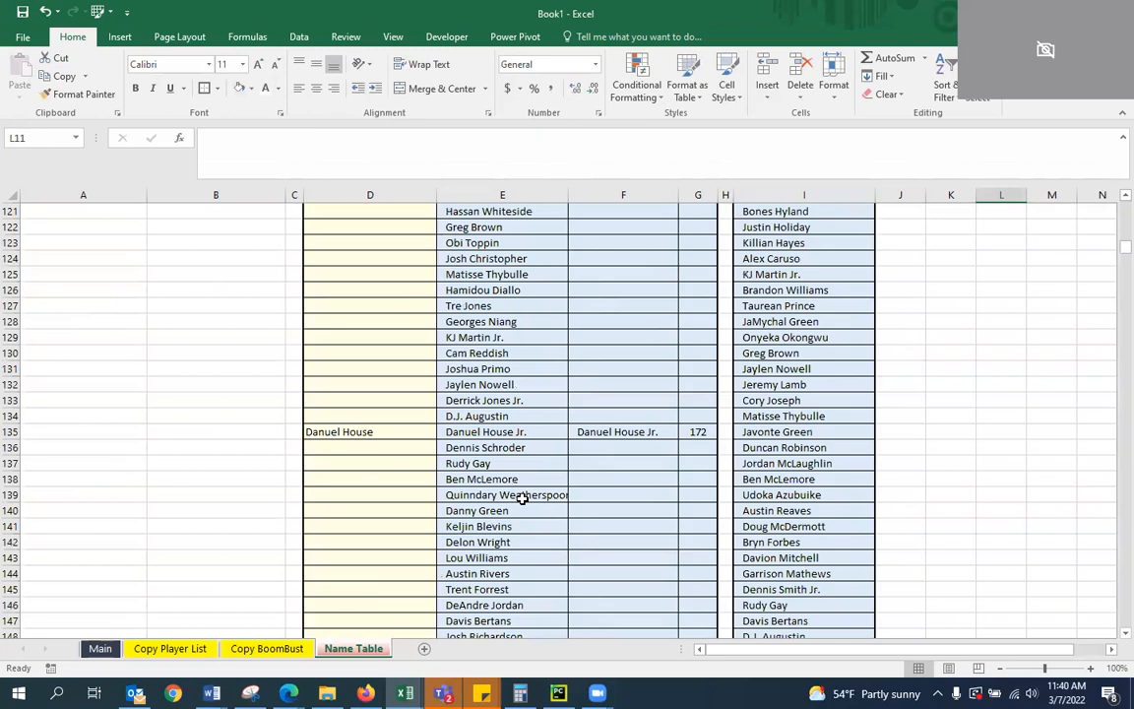
pyautogui.click(423, 544)
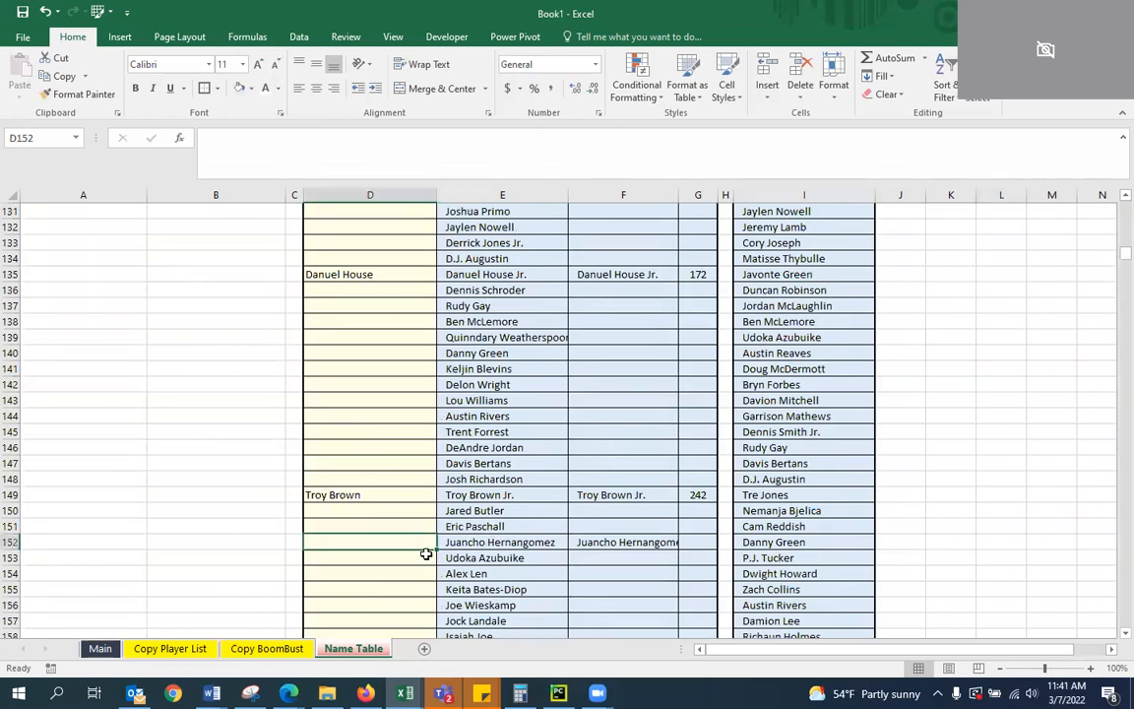
pyautogui.write('Juan')
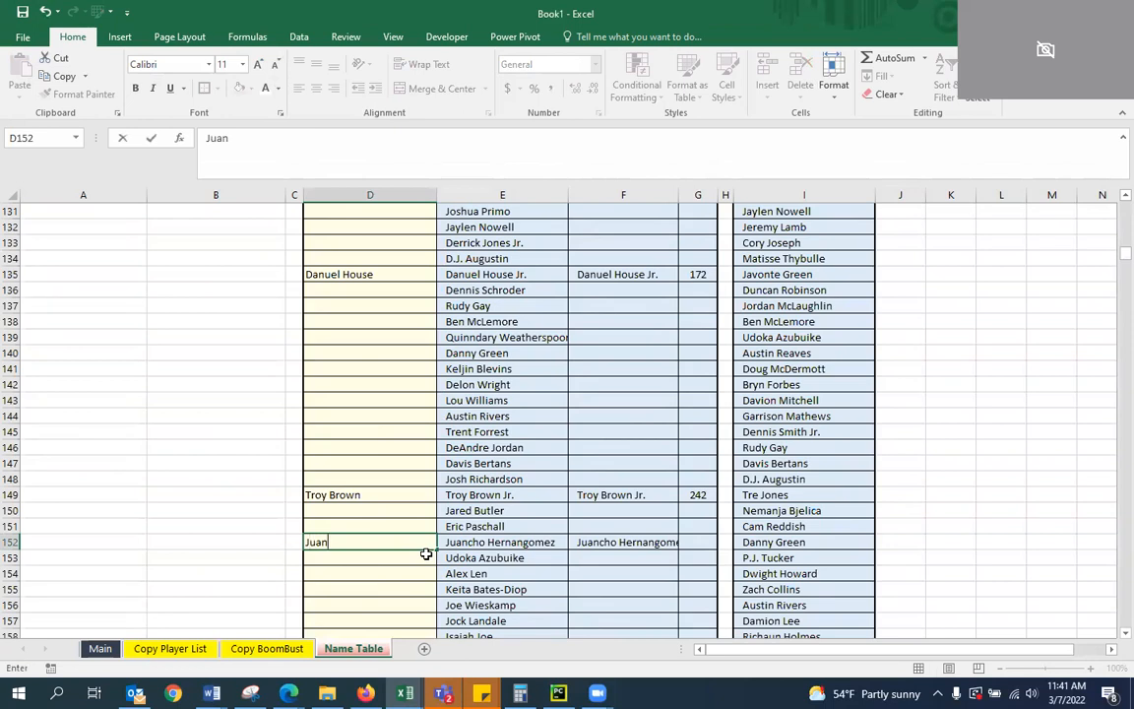
pyautogui.write('ho')
pyautogui.press('BackSpace')
pyautogui.press('BackSpace')
pyautogui.write('He')
pyautogui.press('Return')
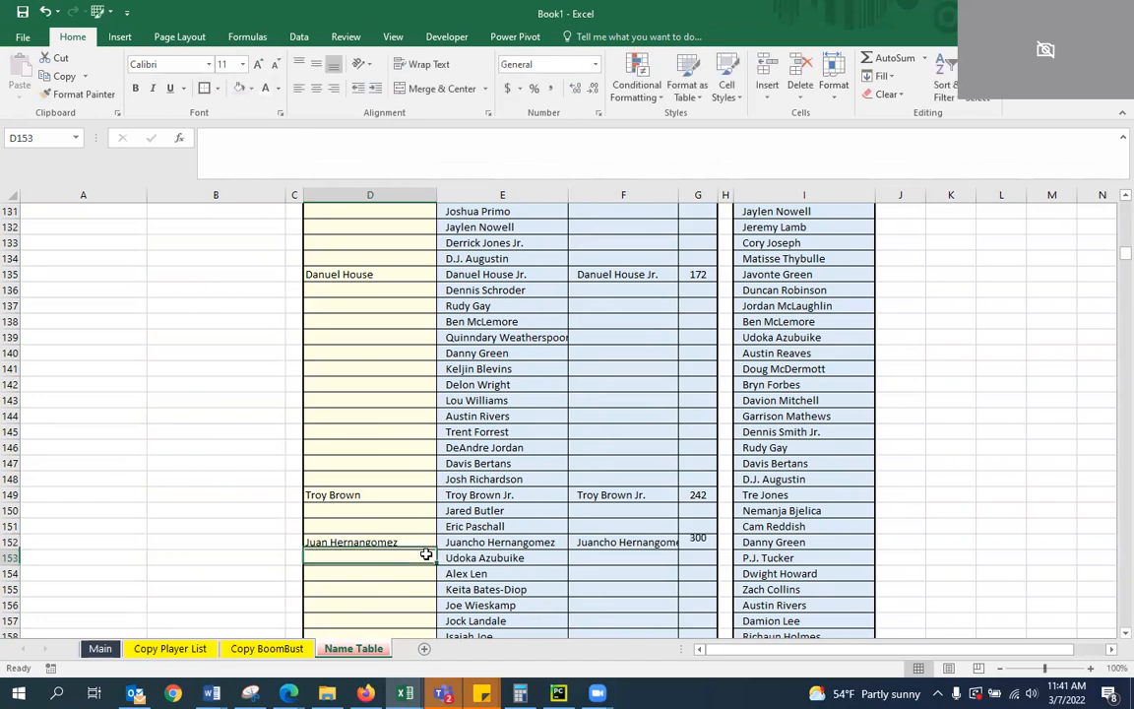
pyautogui.press('Up')
pyautogui.press('Right')
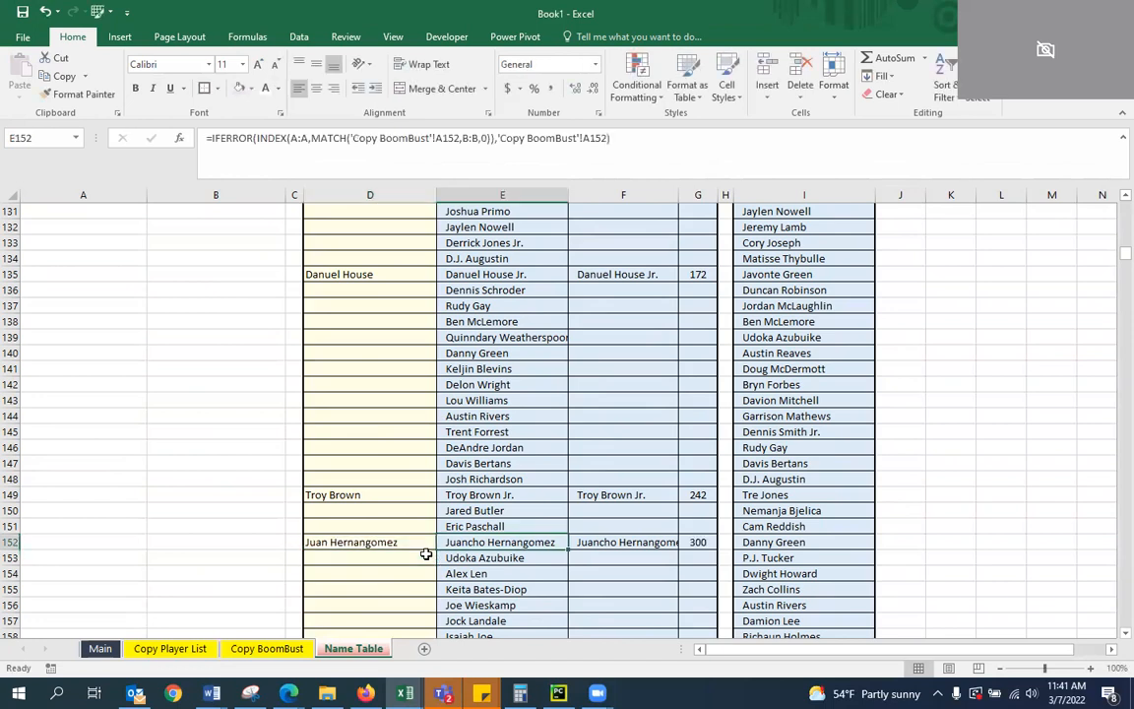
# Enter Kevin Knox in D194 as the FC Name for the missing Kevin Knox II
pyautogui.click(368, 538)
pyautogui.scroll(-5, 409, 517)
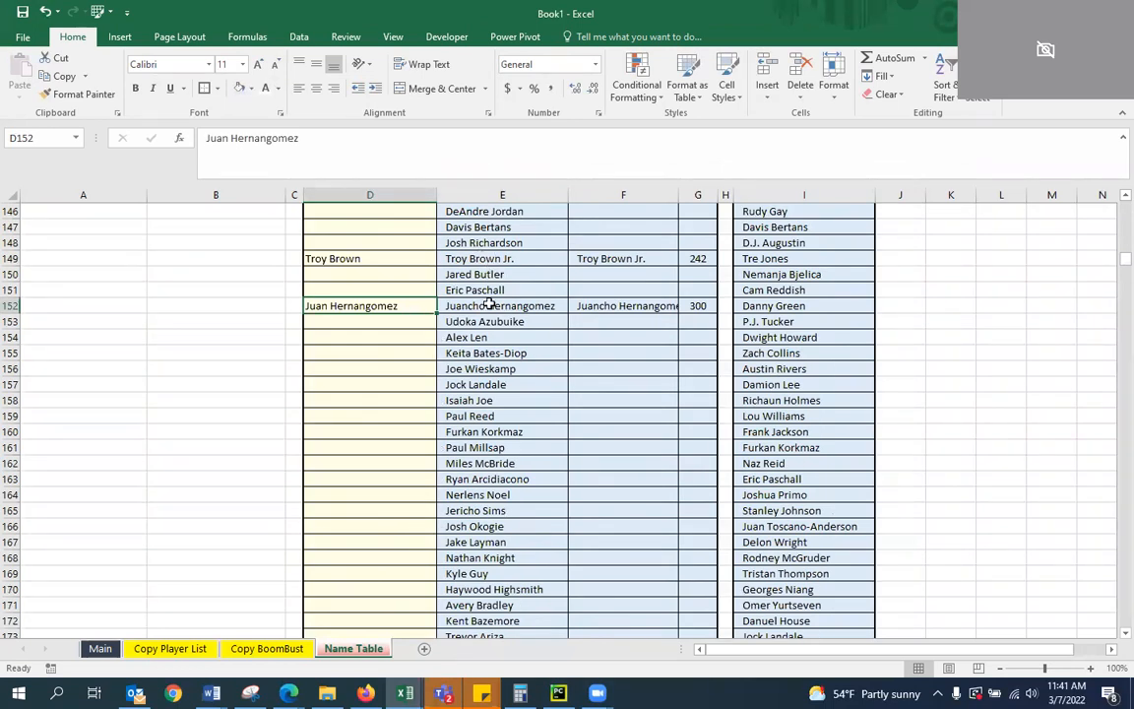
pyautogui.scroll(-10, 424, 364)
pyautogui.click(383, 498)
pyautogui.write('Kevin Knox')
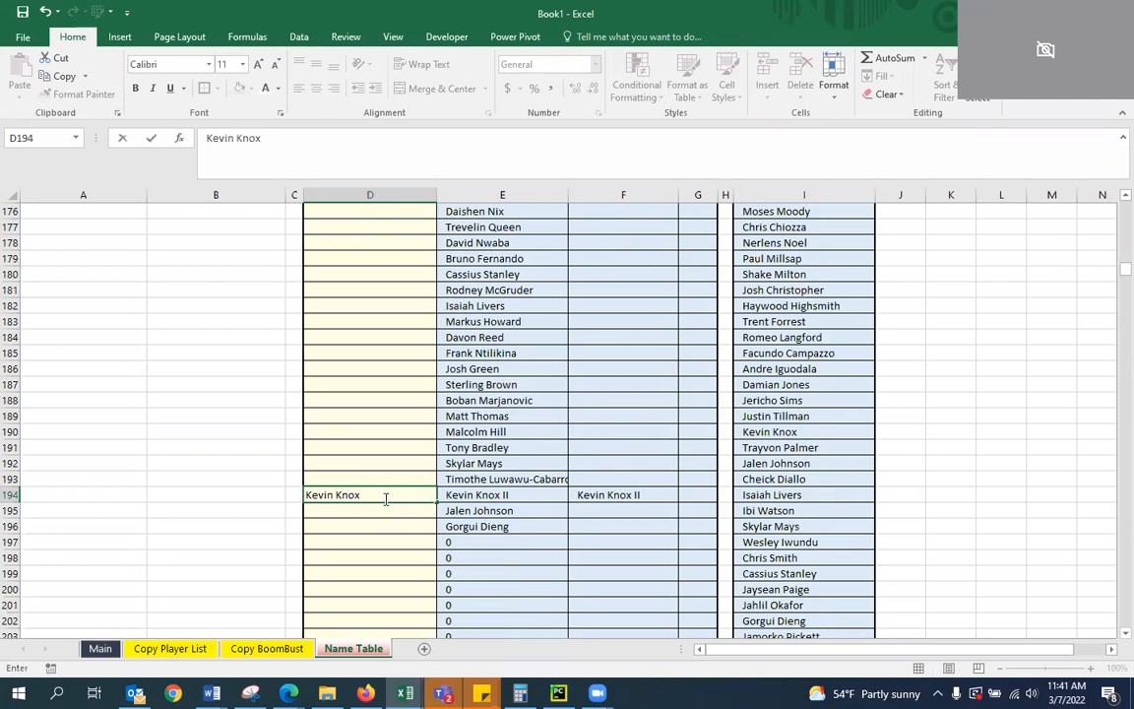
pyautogui.hotkey('ctrl', 'Return')
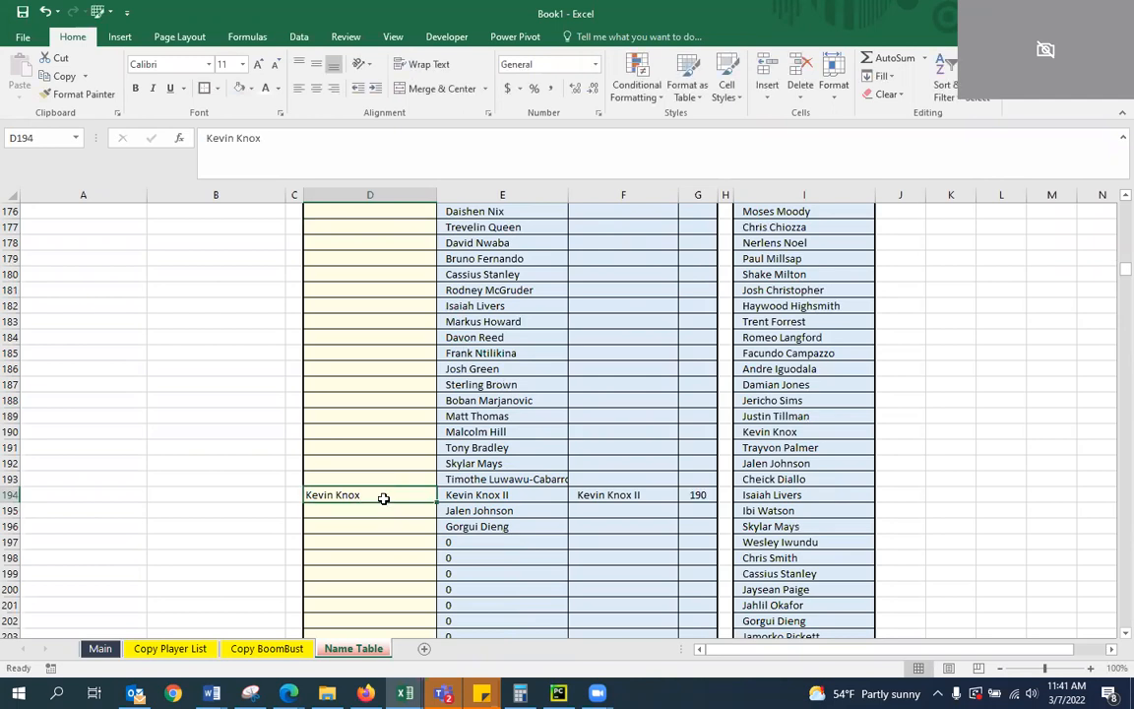
# Copy the Kevin Knox and Kevin Knox II name pair from row 194 as values into row 5 of the Master Table
pyautogui.moveTo(380, 502); pyautogui.dragTo(498, 513)
pyautogui.click(372, 539)
pyautogui.hotkey('ctrl', 'c')
pyautogui.scroll(12, 403, 518)
pyautogui.scroll(20, 403, 519)
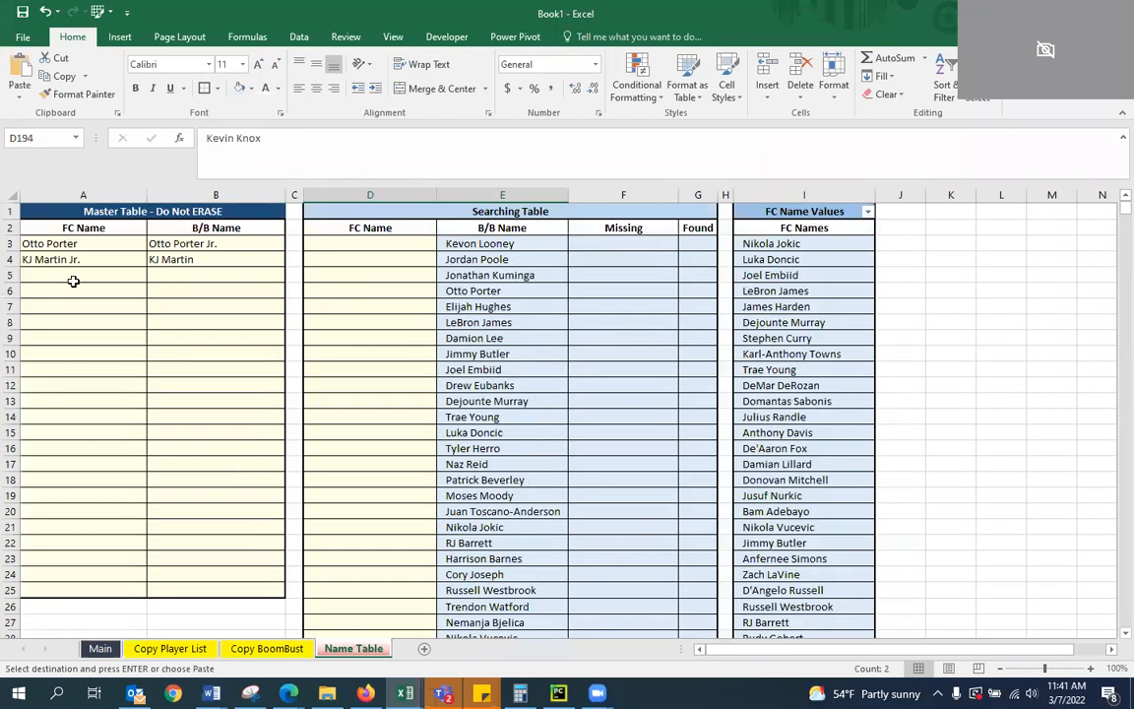
pyautogui.click(71, 276)
pyautogui.rightClick(71, 276)
pyautogui.click(98, 307)
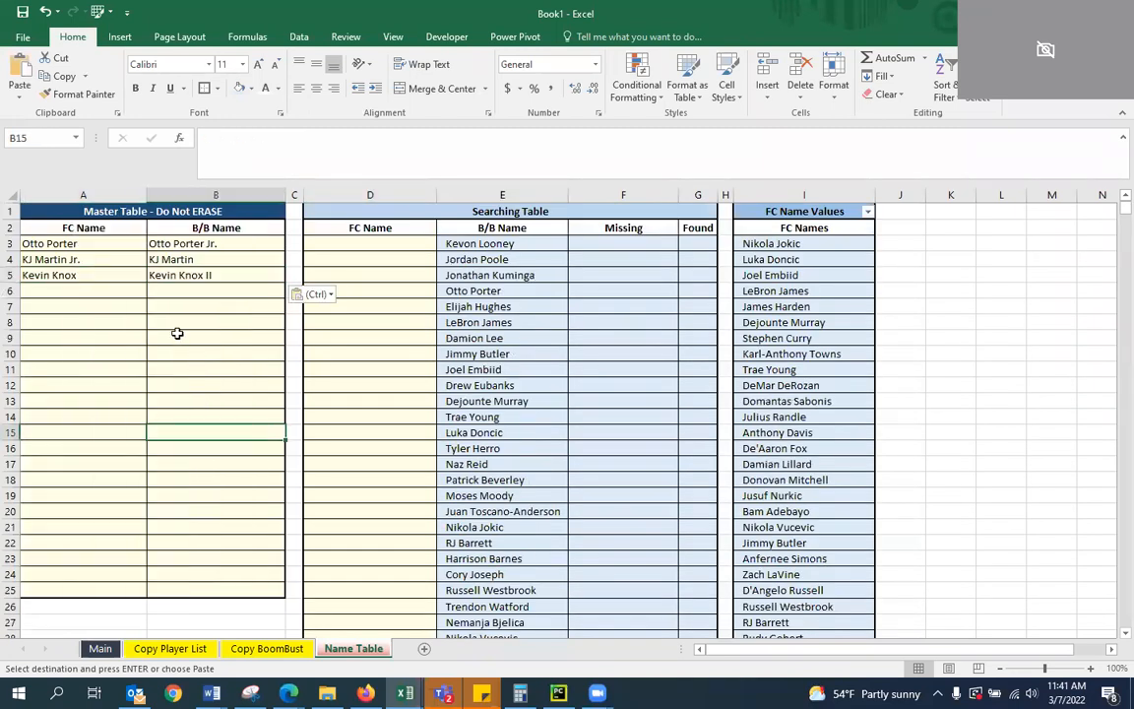
pyautogui.press('Escape')
pyautogui.click(402, 369)
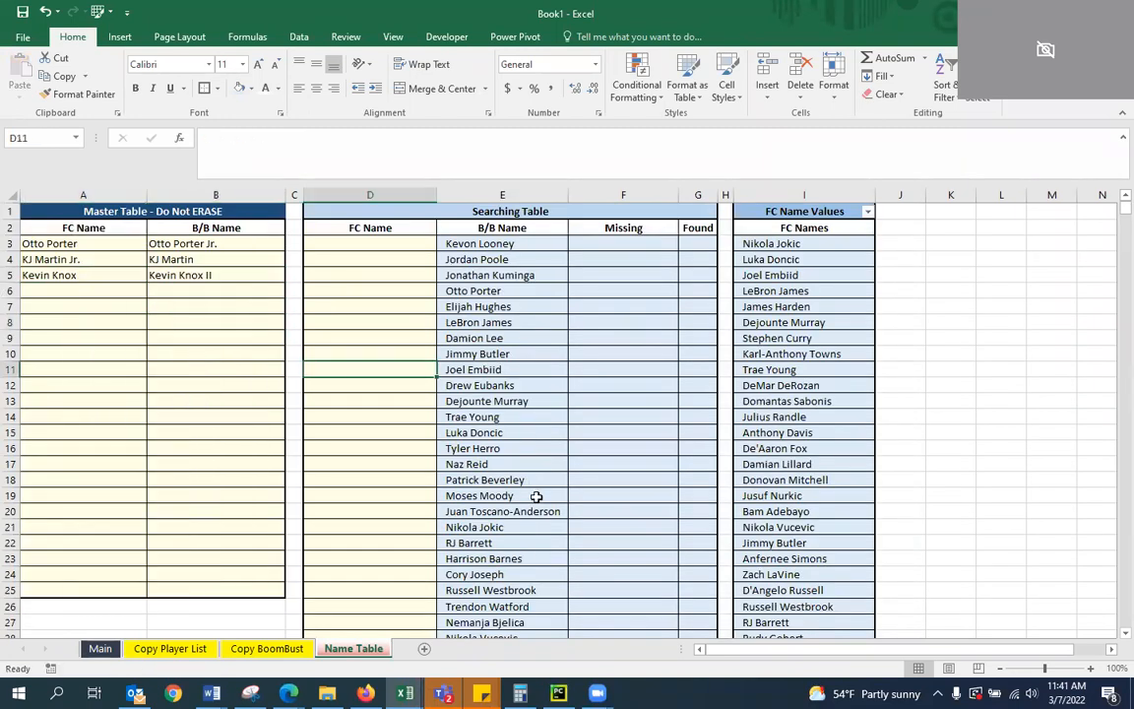
pyautogui.scroll(-20, 537, 496)
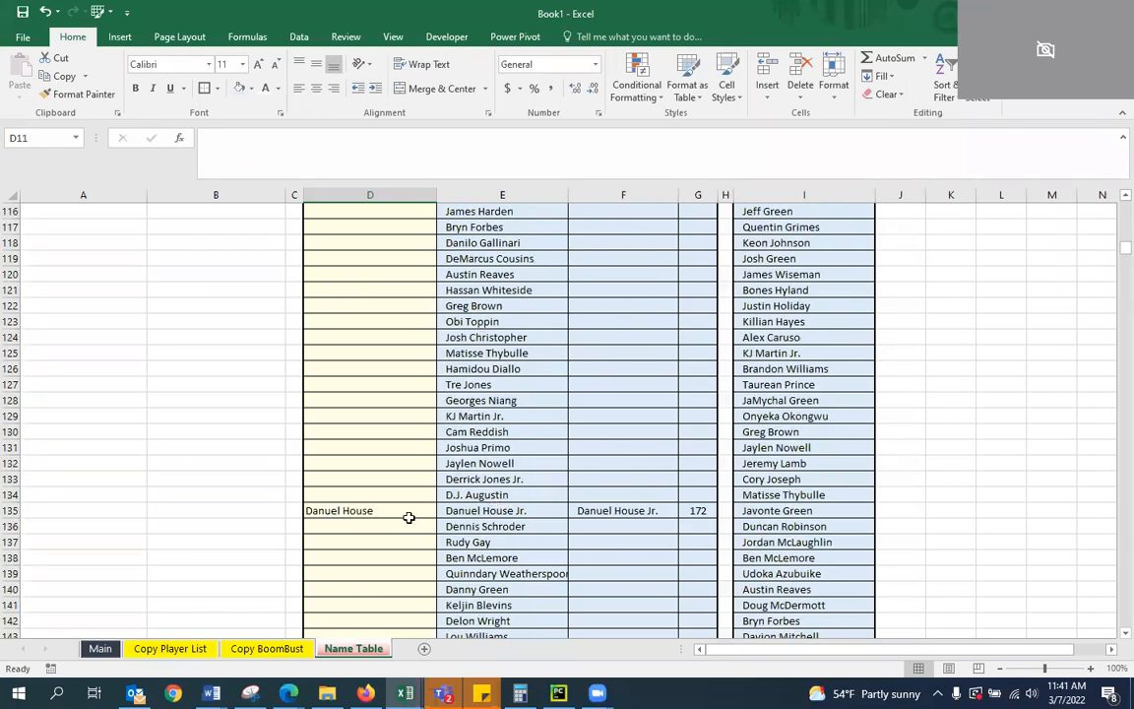
pyautogui.moveTo(364, 511); pyautogui.dragTo(492, 511)
pyautogui.hotkey('ctrl', 'c')
pyautogui.scroll(20, 182, 366)
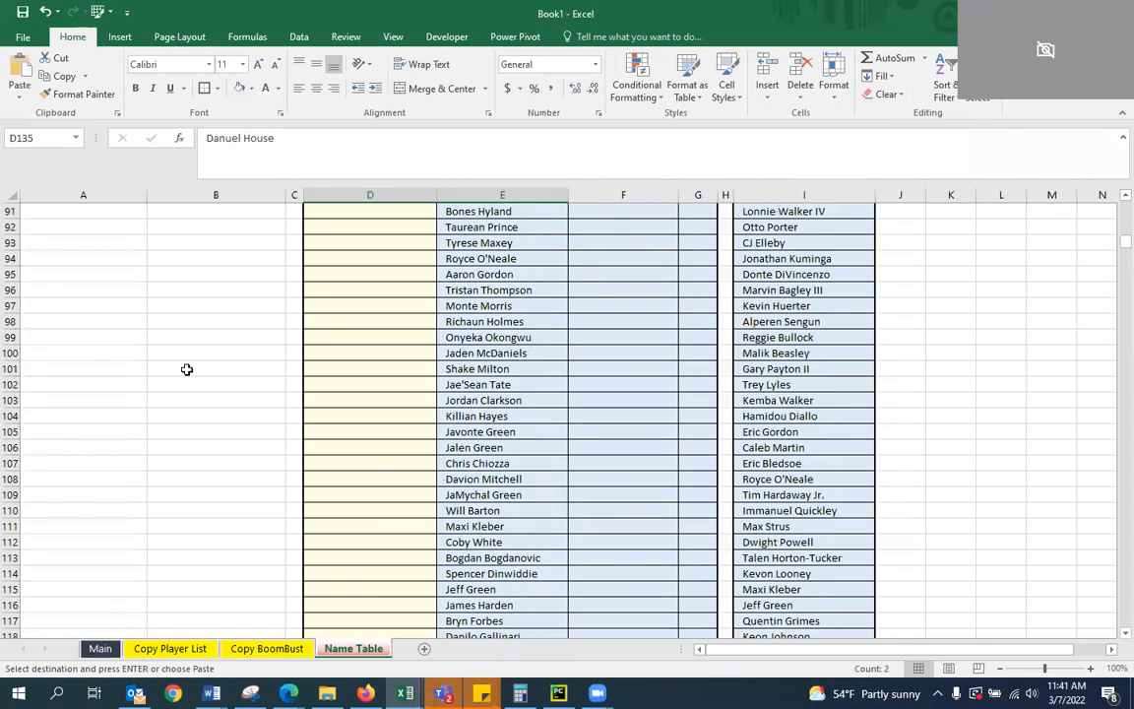
pyautogui.scroll(13, 172, 361)
pyautogui.scroll(-20, 180, 398)
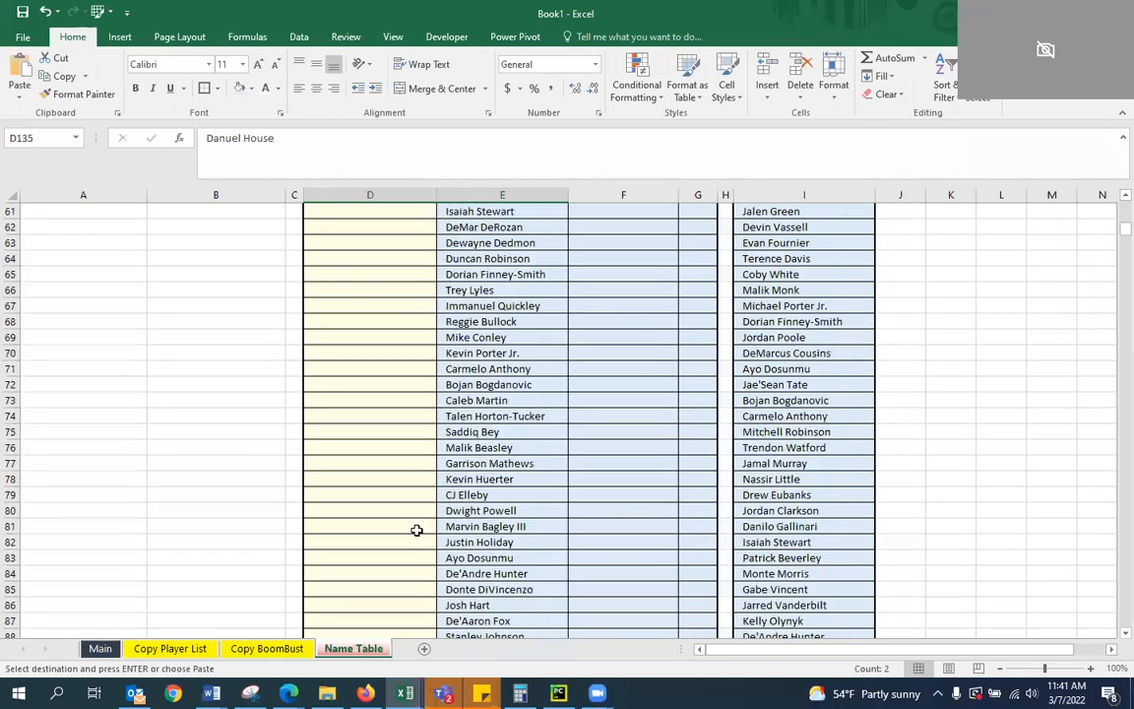
pyautogui.scroll(-18, 425, 532)
pyautogui.scroll(5, 385, 518)
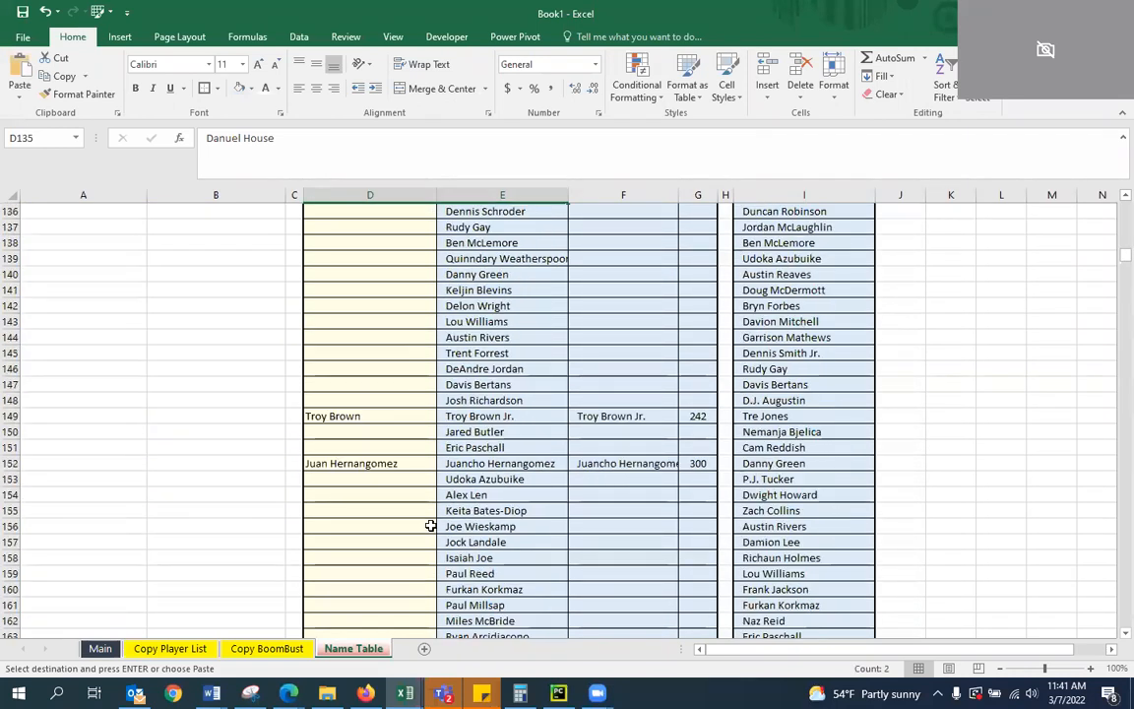
pyautogui.moveTo(348, 495)
pyautogui.mouseDown()
pyautogui.moveTo(460, 485)
pyautogui.moveTo(360, 499)
pyautogui.mouseUp()
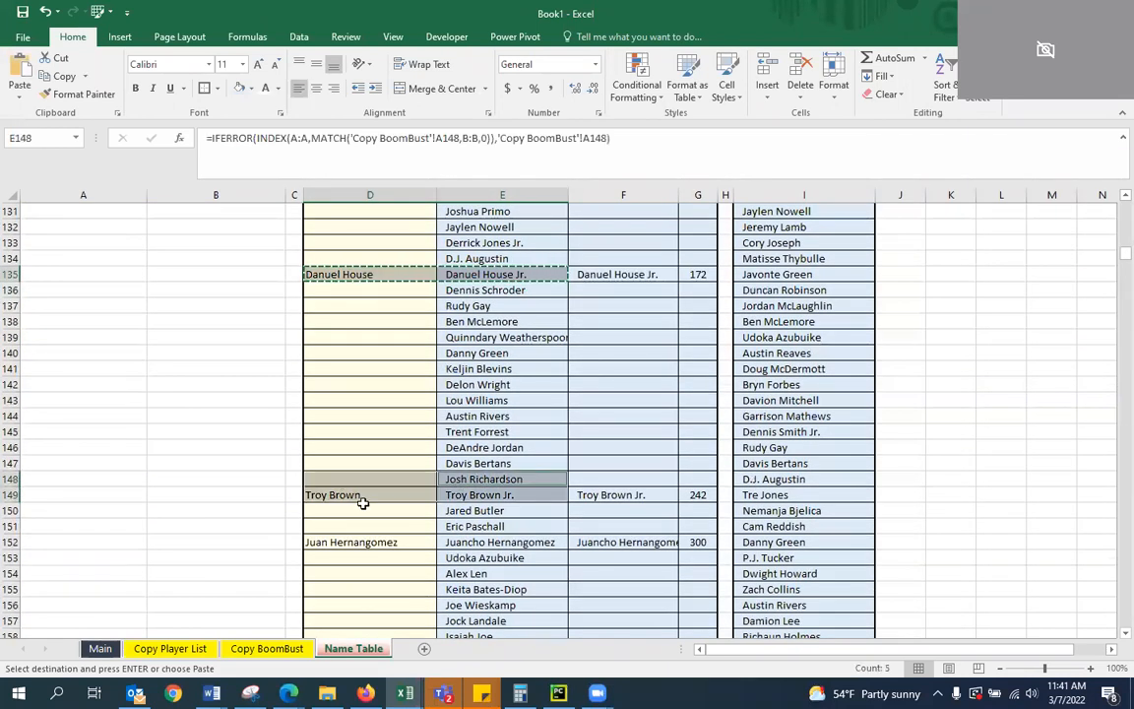
pyautogui.click(361, 507)
# Copy the Danuel House, Troy Brown, Juan Hernangomez and Kevin Knox name pairs together as values into the Master Table starting at A6
pyautogui.moveTo(370, 274); pyautogui.dragTo(470, 273)
pyautogui.hotkey('ctrl', 'v')
pyautogui.keyDown('ctrl'); pyautogui.moveTo(332, 492); pyautogui.dragTo(472, 495); pyautogui.keyUp('ctrl')
pyautogui.keyDown('ctrl'); pyautogui.moveTo(425, 541); pyautogui.dragTo(480, 539); pyautogui.keyUp('ctrl')
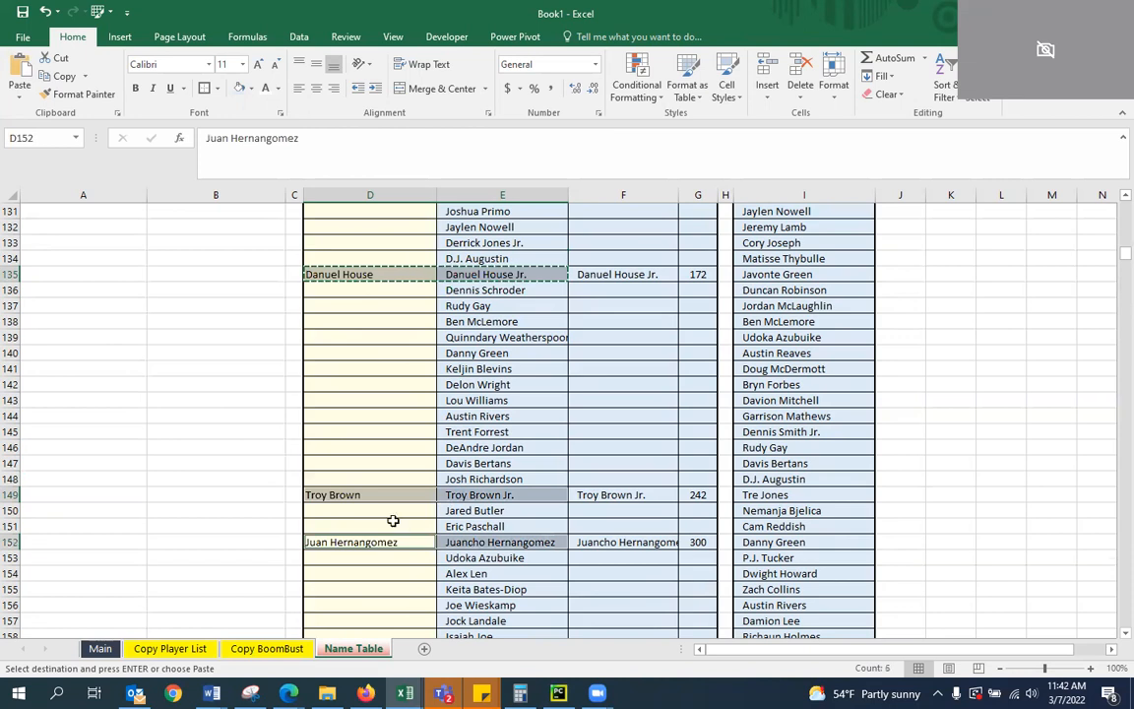
pyautogui.scroll(-7, 385, 538)
pyautogui.scroll(-12, 384, 539)
pyautogui.scroll(2, 393, 519)
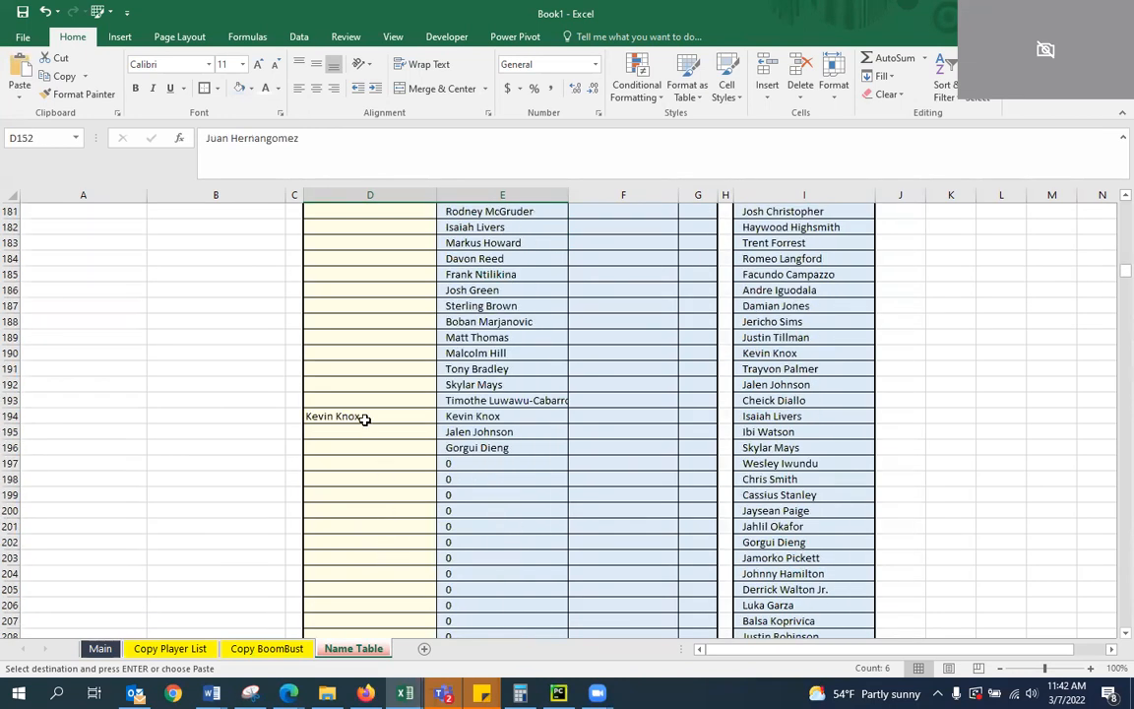
pyautogui.keyDown('ctrl'); pyautogui.moveTo(404, 417); pyautogui.dragTo(449, 416); pyautogui.keyUp('ctrl')
pyautogui.scroll(20, 208, 369)
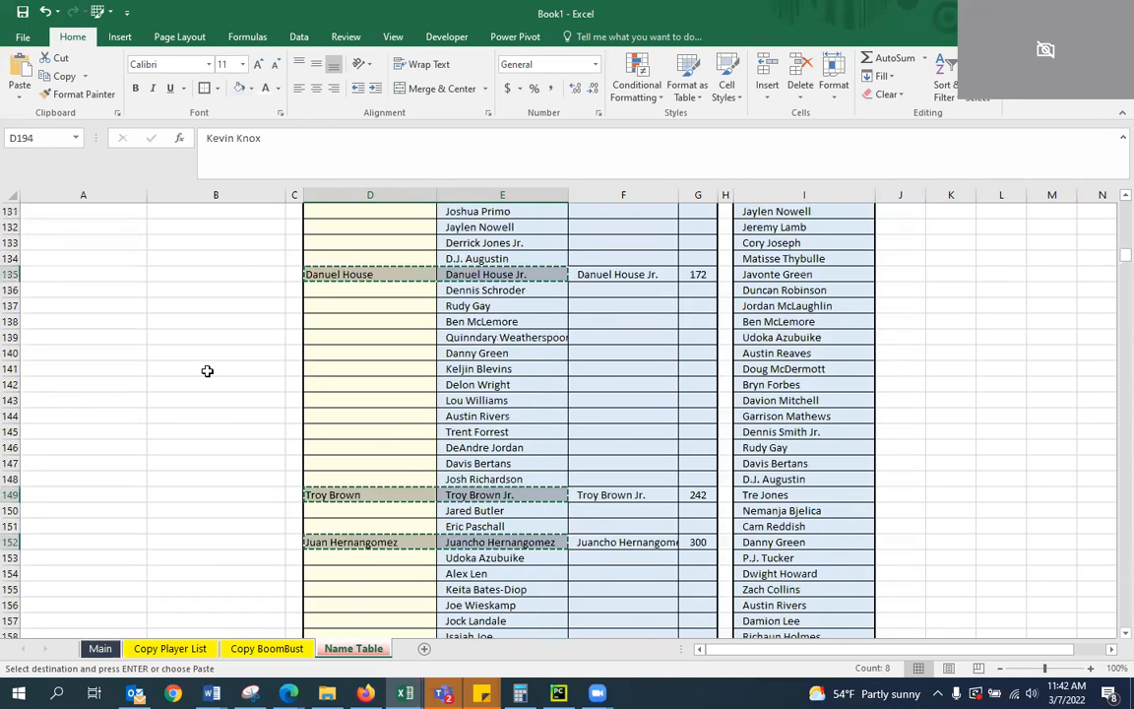
pyautogui.scroll(20, 206, 370)
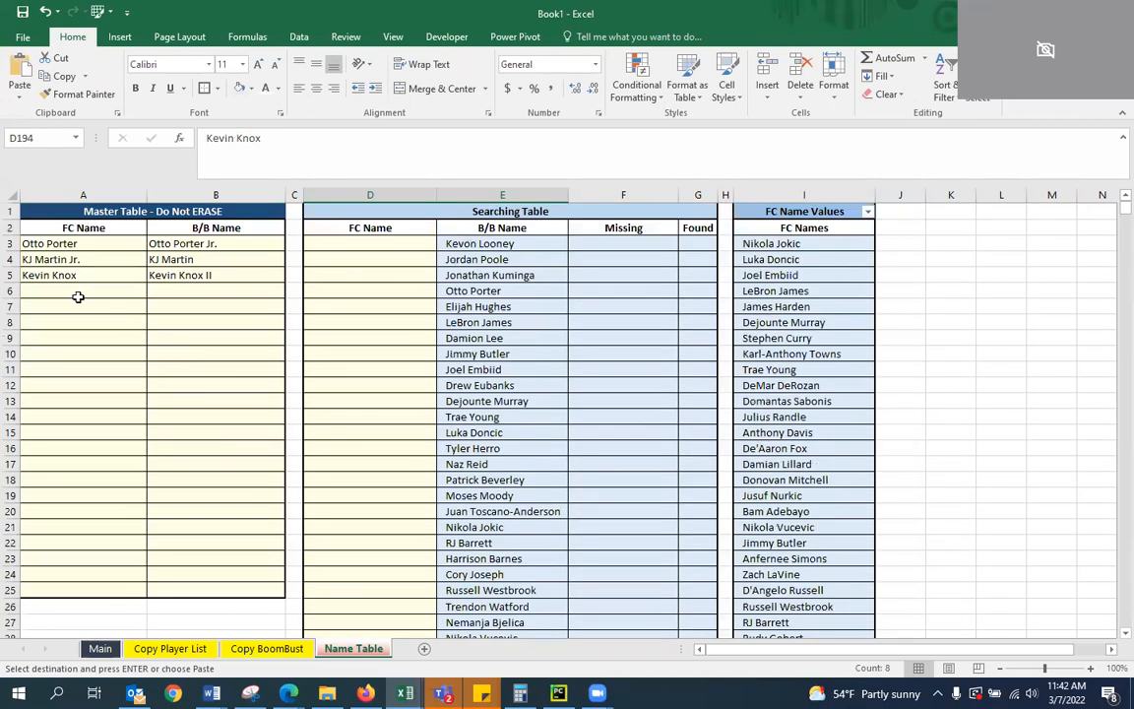
pyautogui.rightClick(78, 296)
pyautogui.click(78, 360)
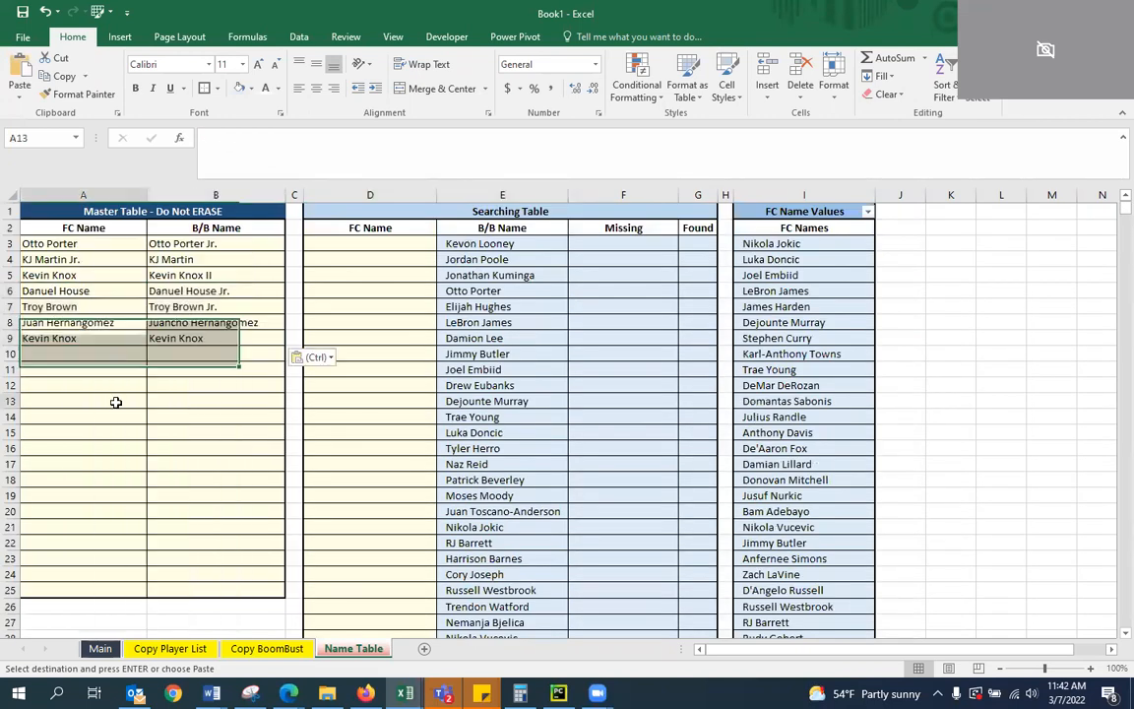
# Clear the FC Name entries in column D of the Searching Table from D135 downward
pyautogui.click(431, 445)
pyautogui.scroll(-20, 436, 438)
pyautogui.scroll(-1, 649, 480)
pyautogui.scroll(3, 380, 369)
pyautogui.moveTo(364, 353); pyautogui.dragTo(375, 621)
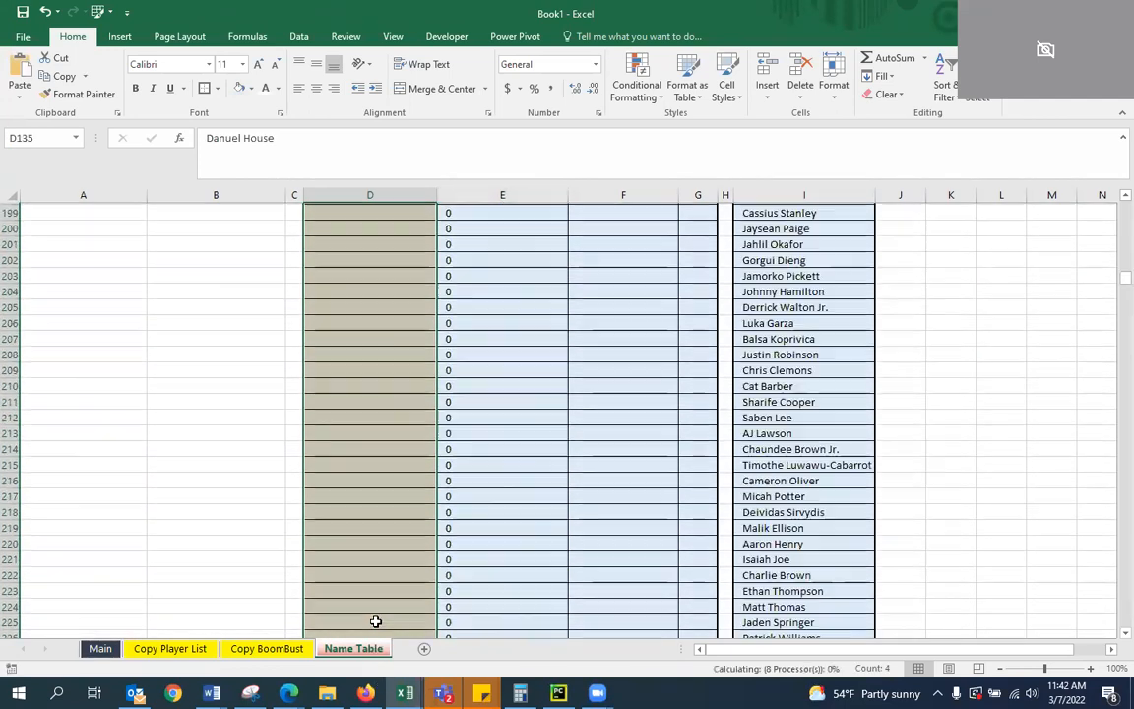
pyautogui.press('Delete')
pyautogui.scroll(20, 384, 590)
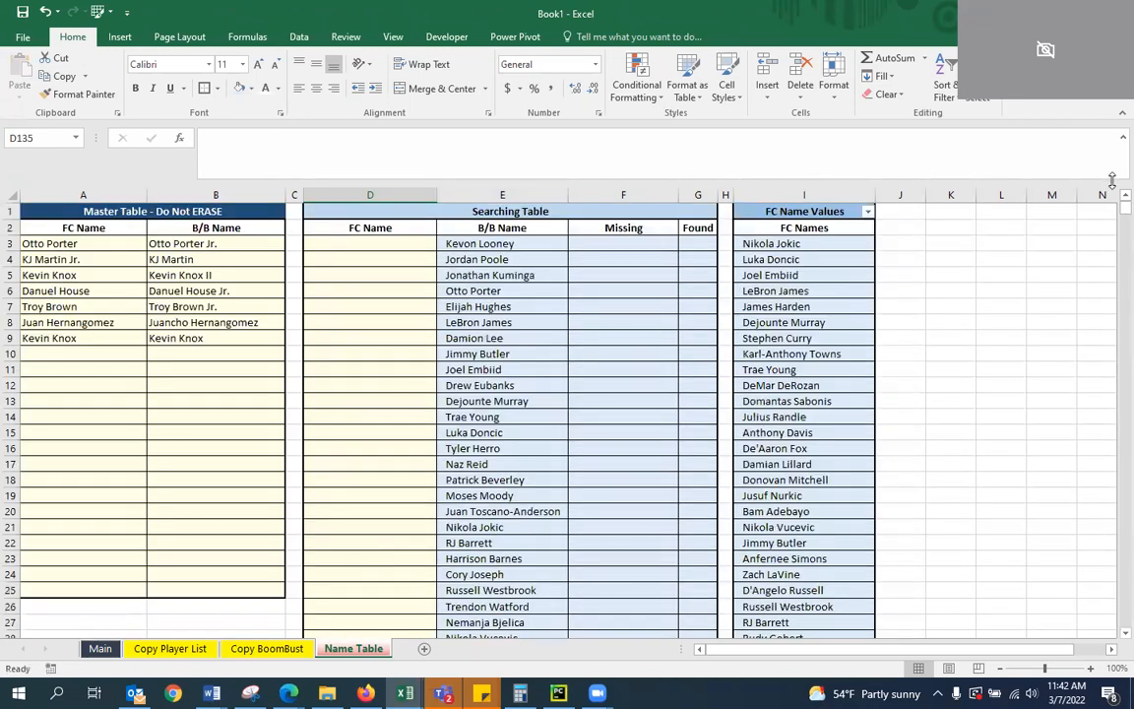
pyautogui.moveTo(1116, 212); pyautogui.dragTo(1111, 93)
# Examine the FC Name and B/B Name pairs stored in the Master Table
pyautogui.click(230, 387)
pyautogui.click(136, 325)
pyautogui.click(197, 401)
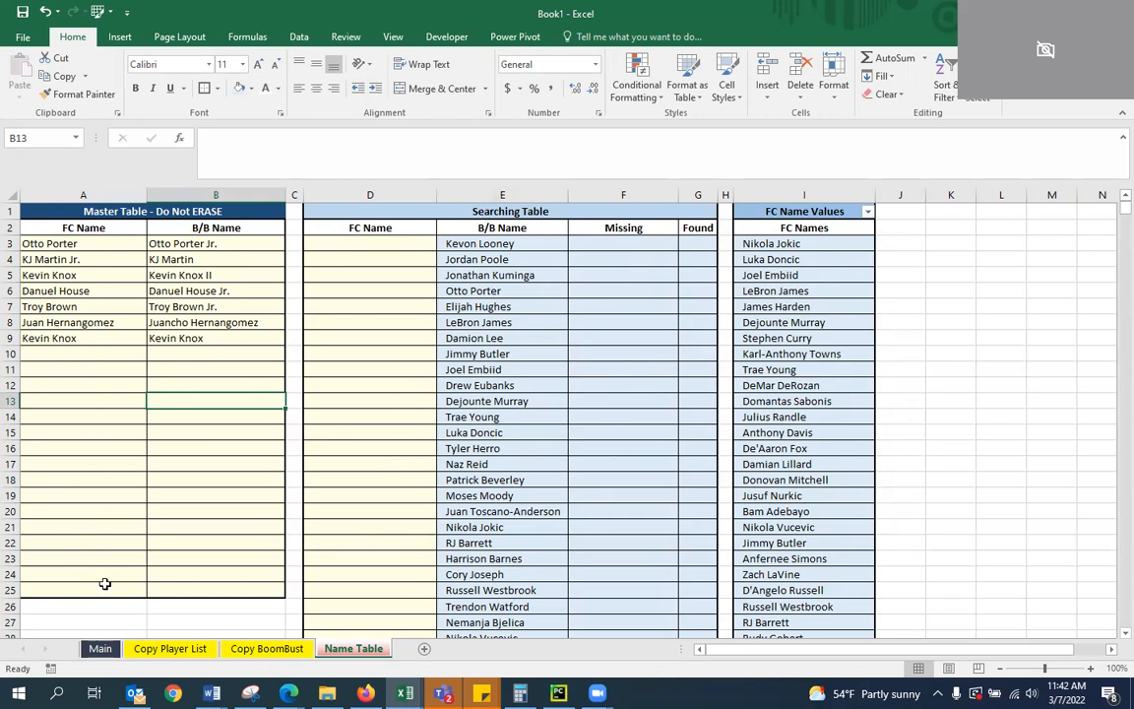
pyautogui.scroll(-2, 99, 604)
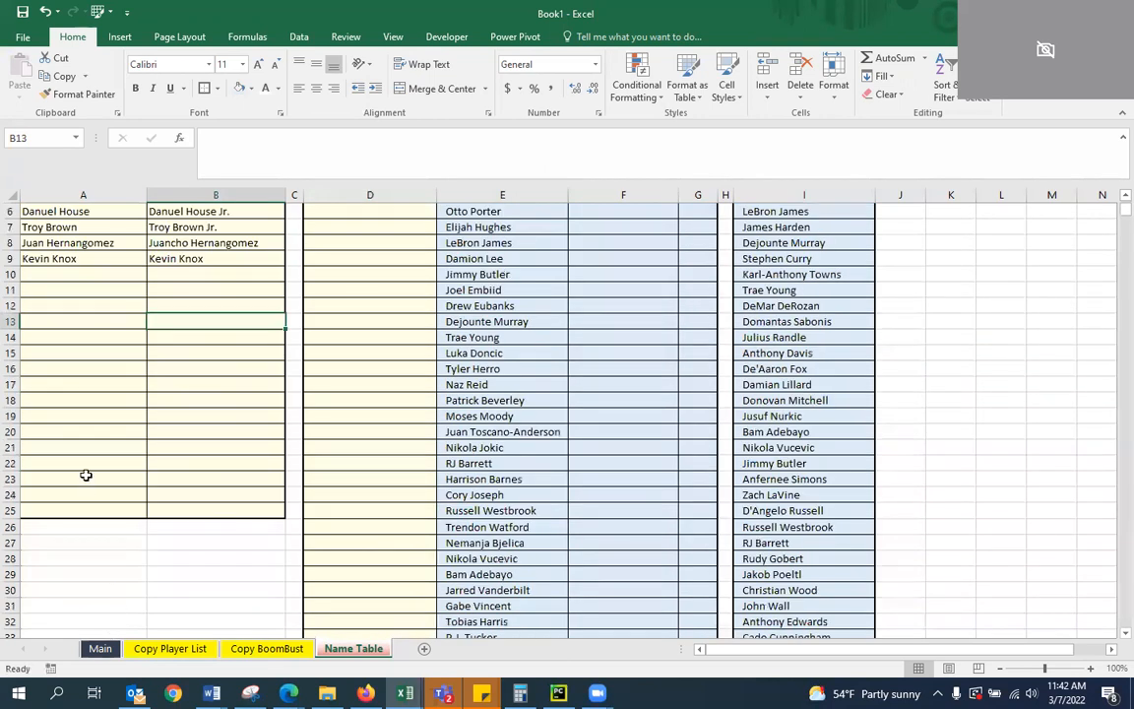
pyautogui.scroll(2, 356, 532)
pyautogui.click(423, 417)
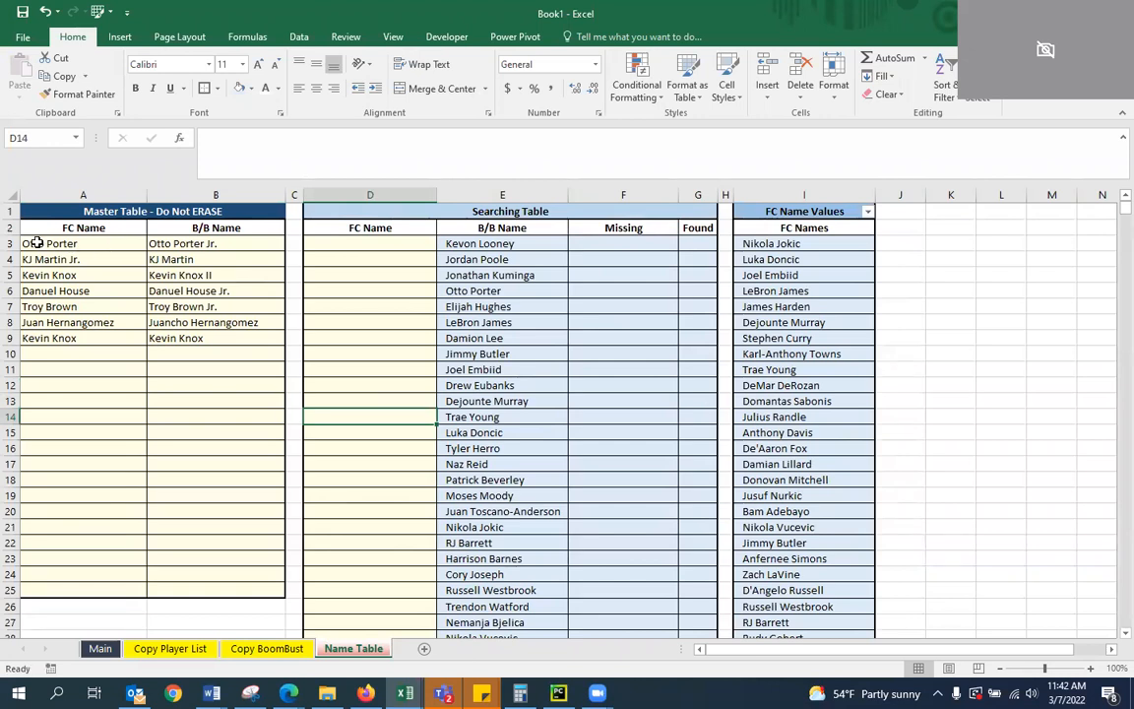
pyautogui.click(54, 244)
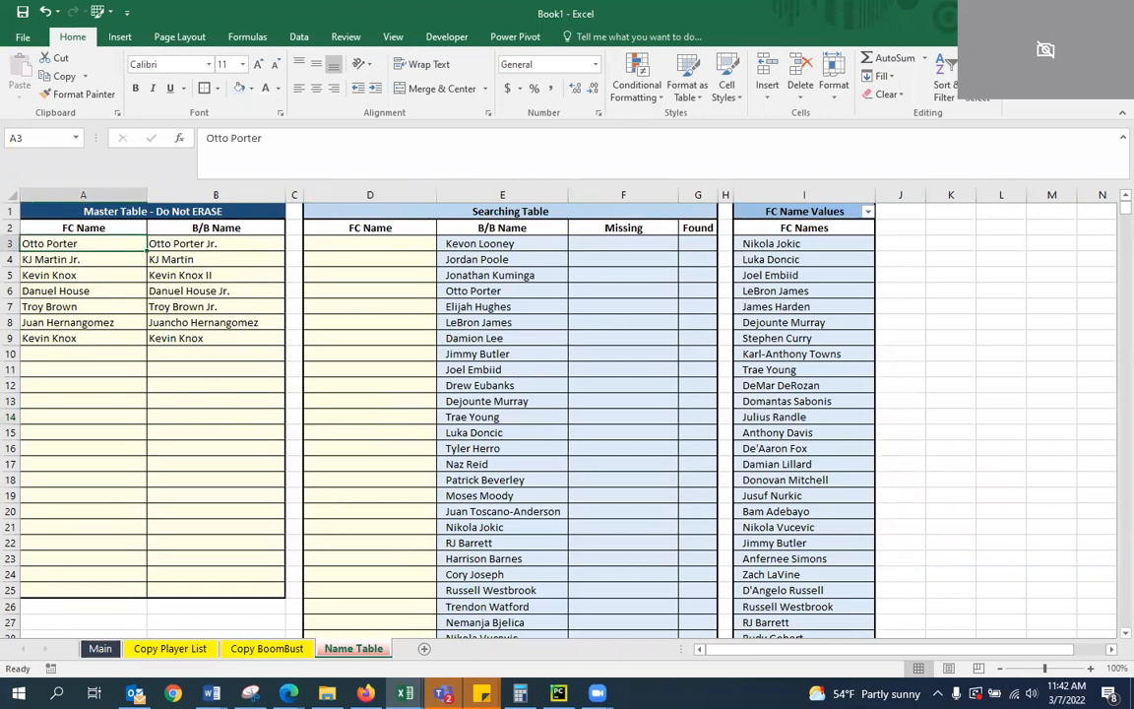
pyautogui.click(150, 323)
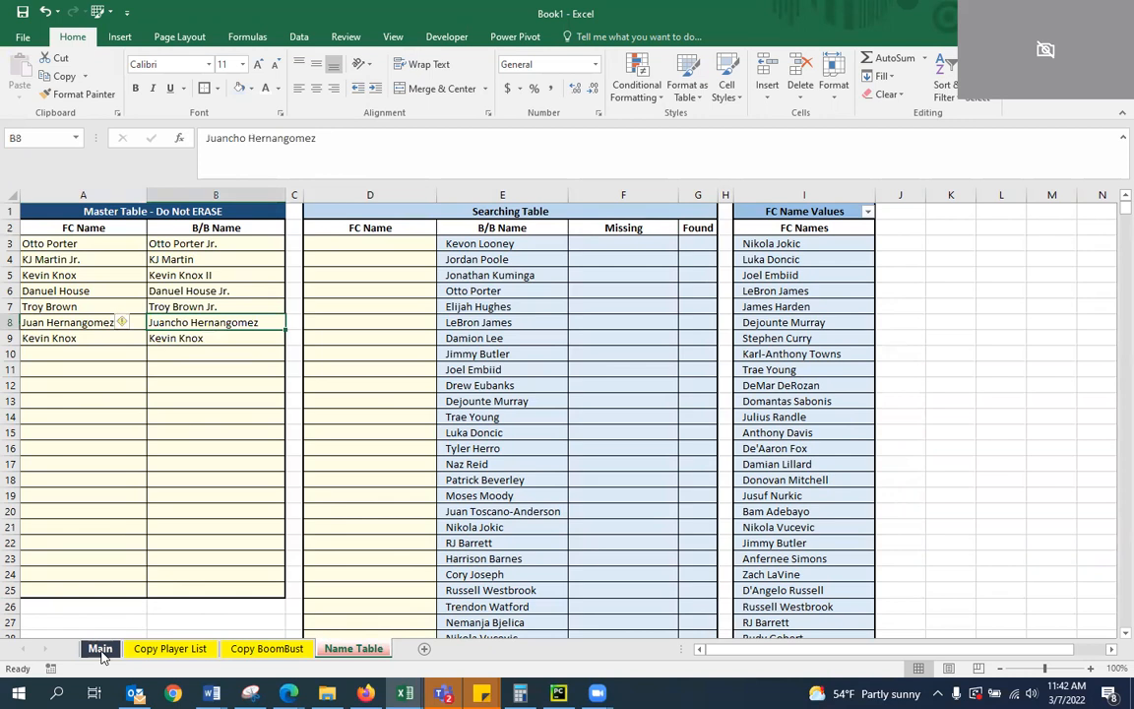
# On the Main sheet, compare the formulas of the two Boom % columns in B2 and C2
pyautogui.click(100, 648)
pyautogui.moveTo(189, 189); pyautogui.dragTo(205, 189)
pyautogui.moveTo(255, 189); pyautogui.dragTo(286, 189)
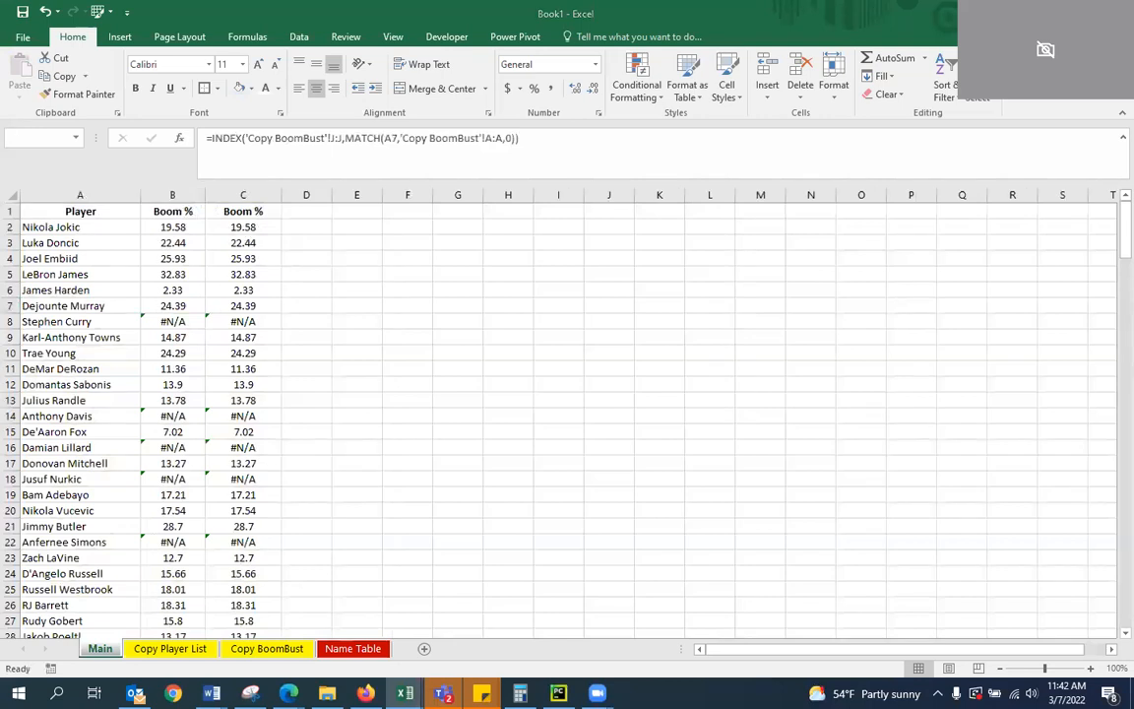
pyautogui.click(195, 223)
pyautogui.click(224, 228)
pyautogui.press('Left')
pyautogui.press('Right')
pyautogui.press('Right')
pyautogui.press('Left')
pyautogui.press('Left')
pyautogui.press('Right')
pyautogui.press('Left')
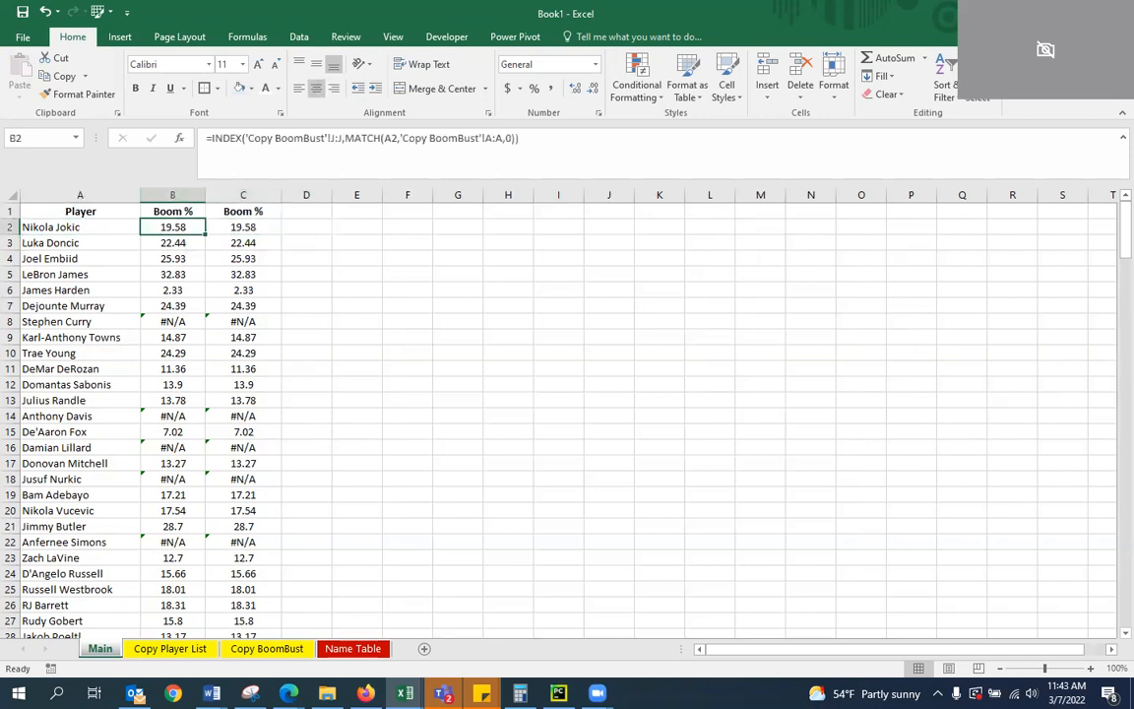
pyautogui.press('Right')
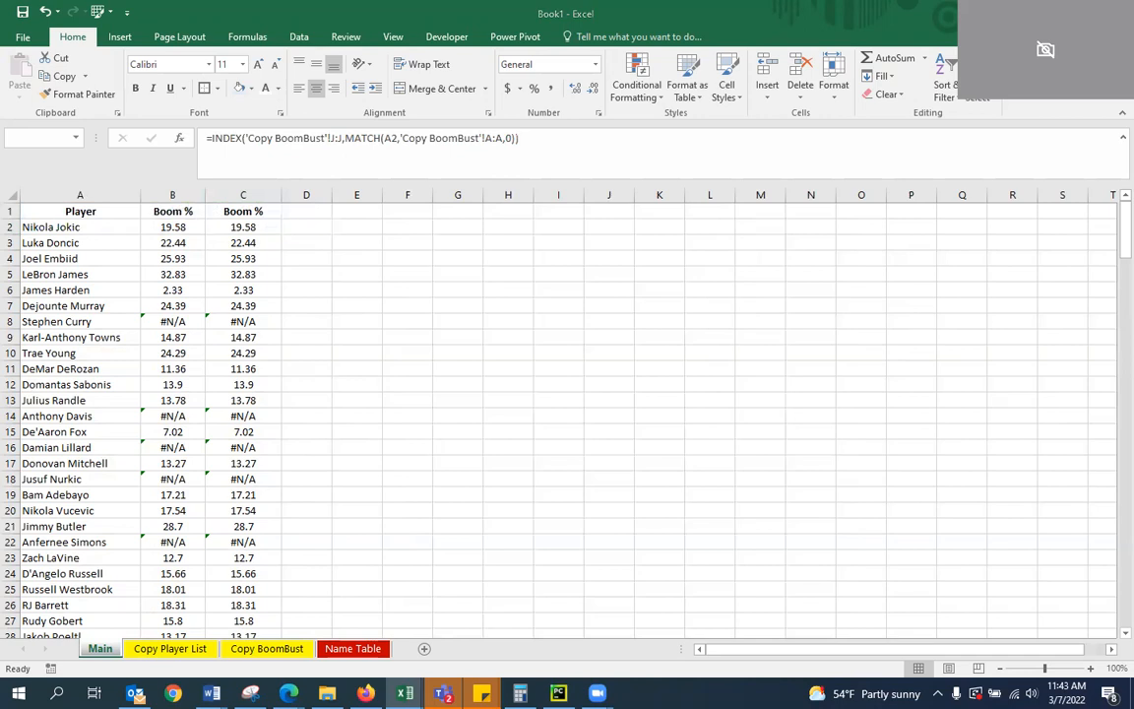
pyautogui.press('Right')
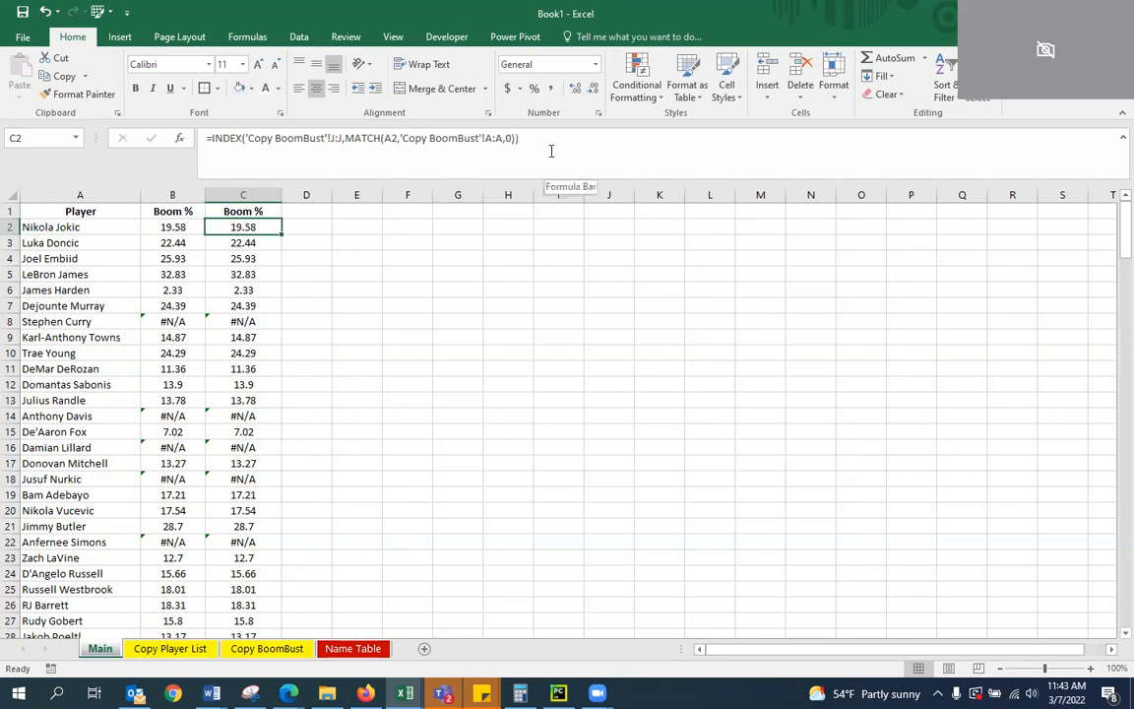
# Examine the INDEX array and the MATCH arguments inside the formula in C2
pyautogui.moveTo(343, 139); pyautogui.dragTo(219, 140)
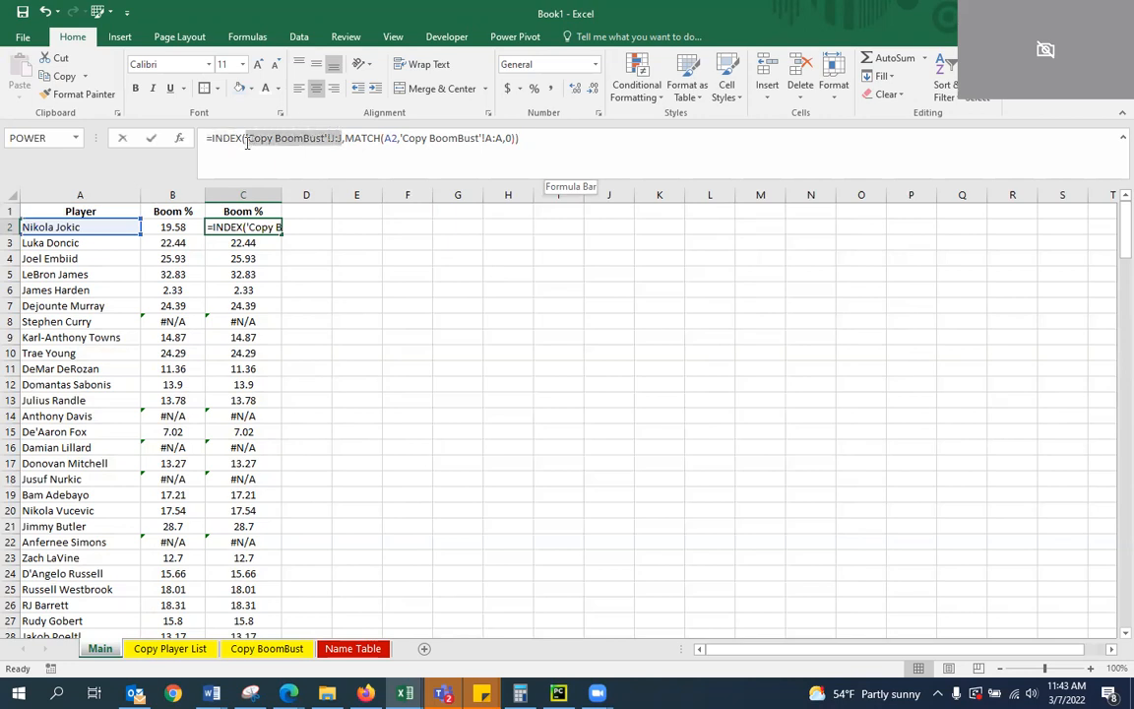
pyautogui.click(558, 193)
pyautogui.press('Escape')
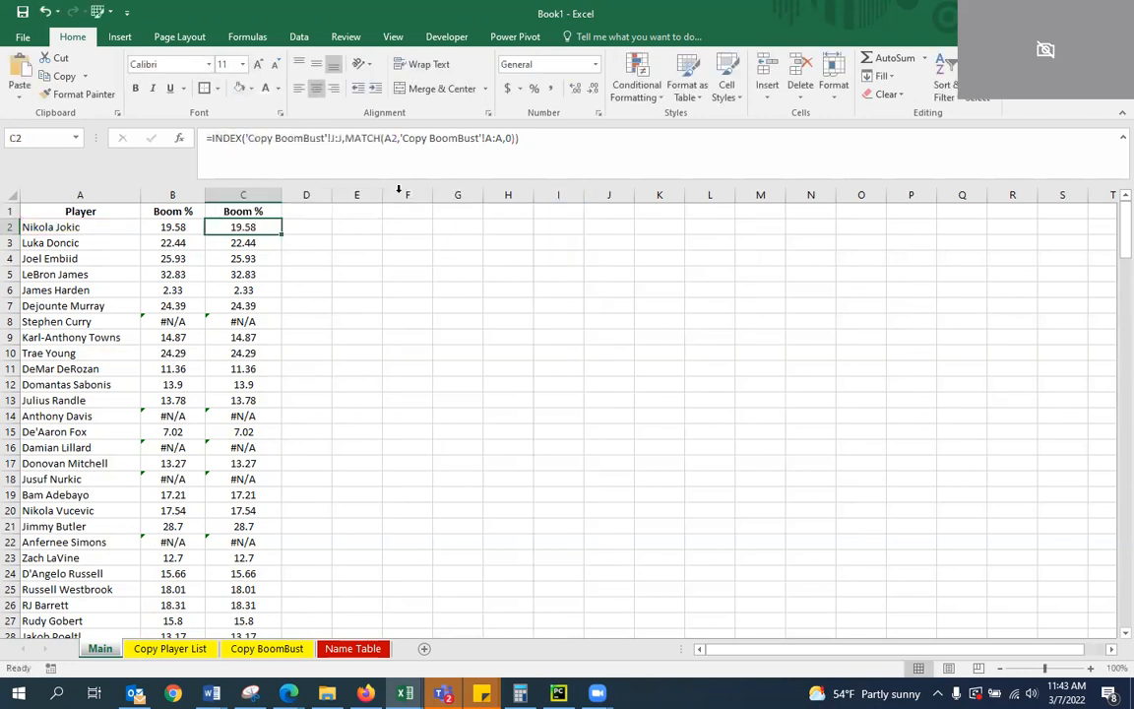
pyautogui.click(575, 175)
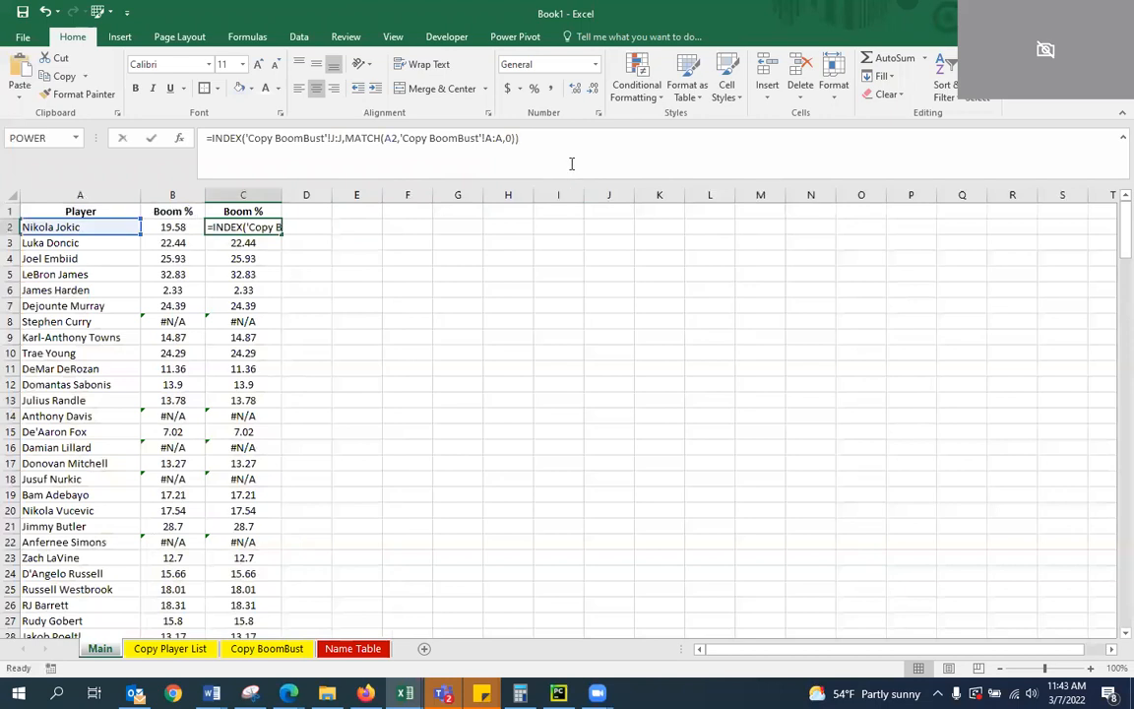
pyautogui.moveTo(246, 138); pyautogui.dragTo(517, 138)
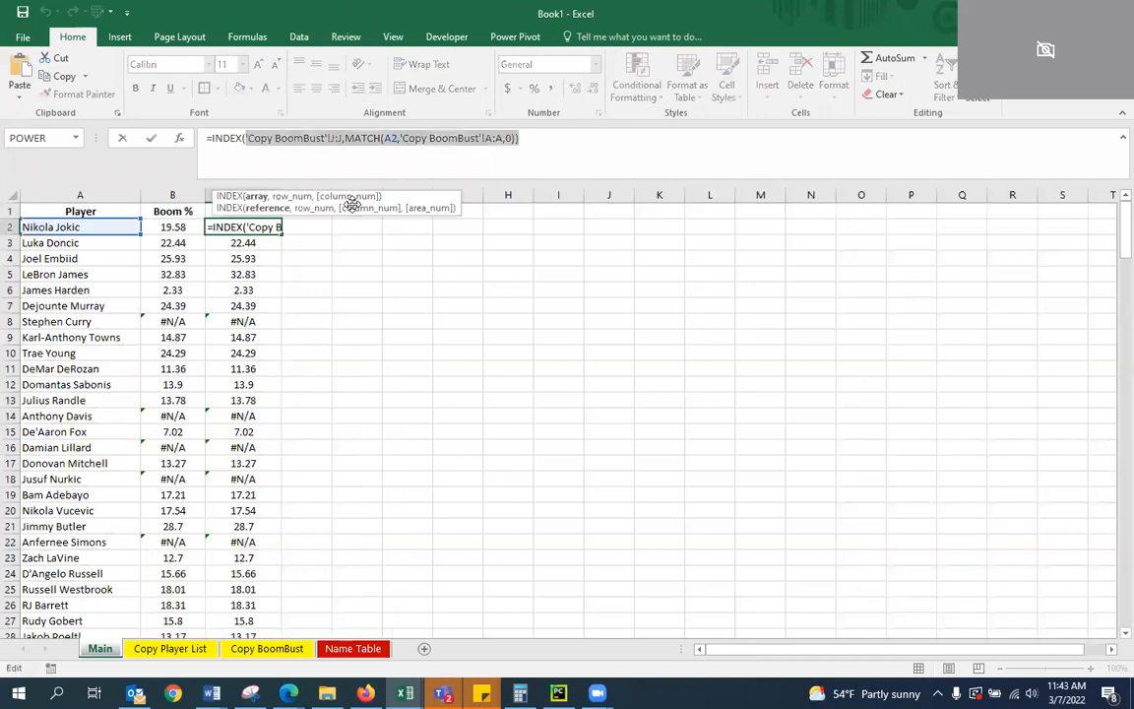
pyautogui.press('Right')
pyautogui.press('Right')
pyautogui.press('Right')
pyautogui.press('Right')
pyautogui.press('Right')
pyautogui.press('Right')
pyautogui.press('Right')
pyautogui.press('Right')
pyautogui.press('Right')
pyautogui.press('Right')
pyautogui.press('Right')
pyautogui.press('Right')
pyautogui.press('Right')
pyautogui.press('Right')
pyautogui.press('Right')
pyautogui.press('Right')
pyautogui.press('Right')
pyautogui.press('Right')
pyautogui.press('Right')
pyautogui.press('Right')
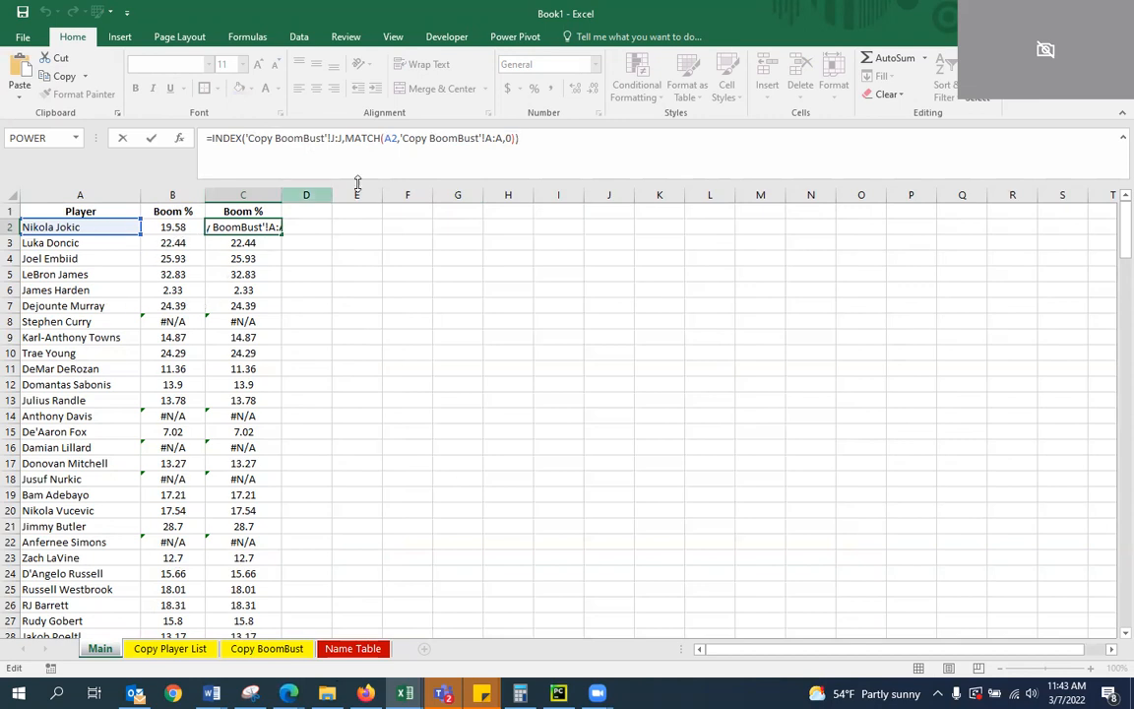
# In C2's formula, replace the MATCH lookup value A2 with a nested IFERROR containing an INDEX function
pyautogui.click(392, 138)
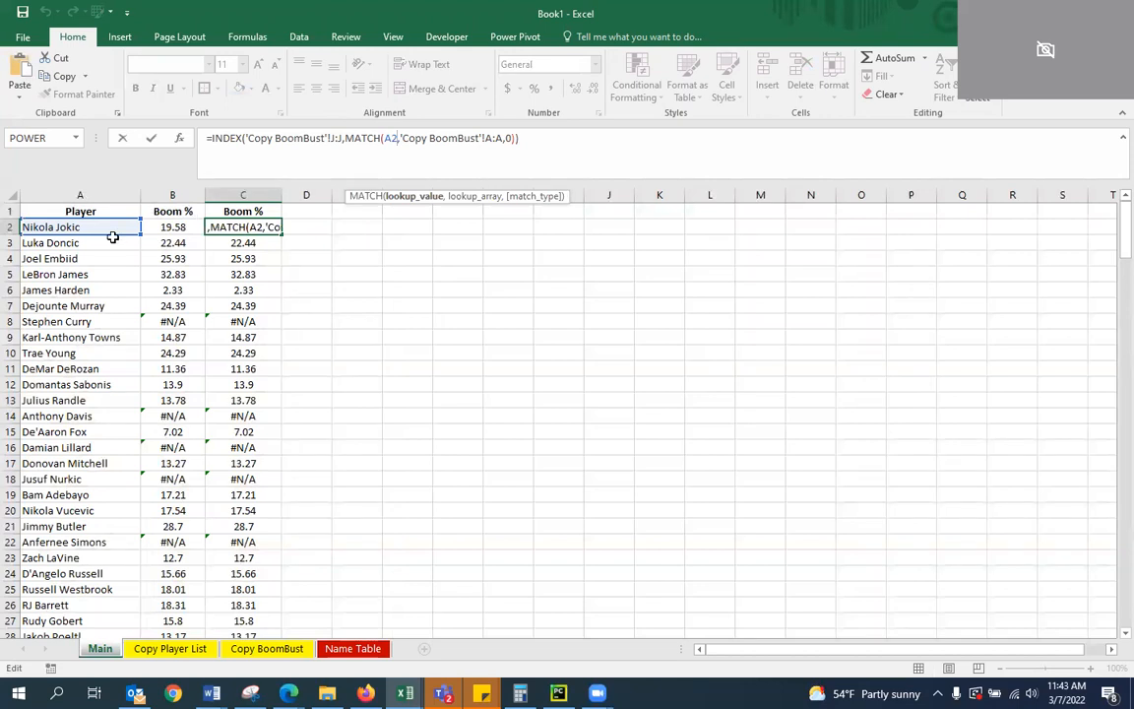
pyautogui.press('BackSpace')
pyautogui.press('BackSpace')
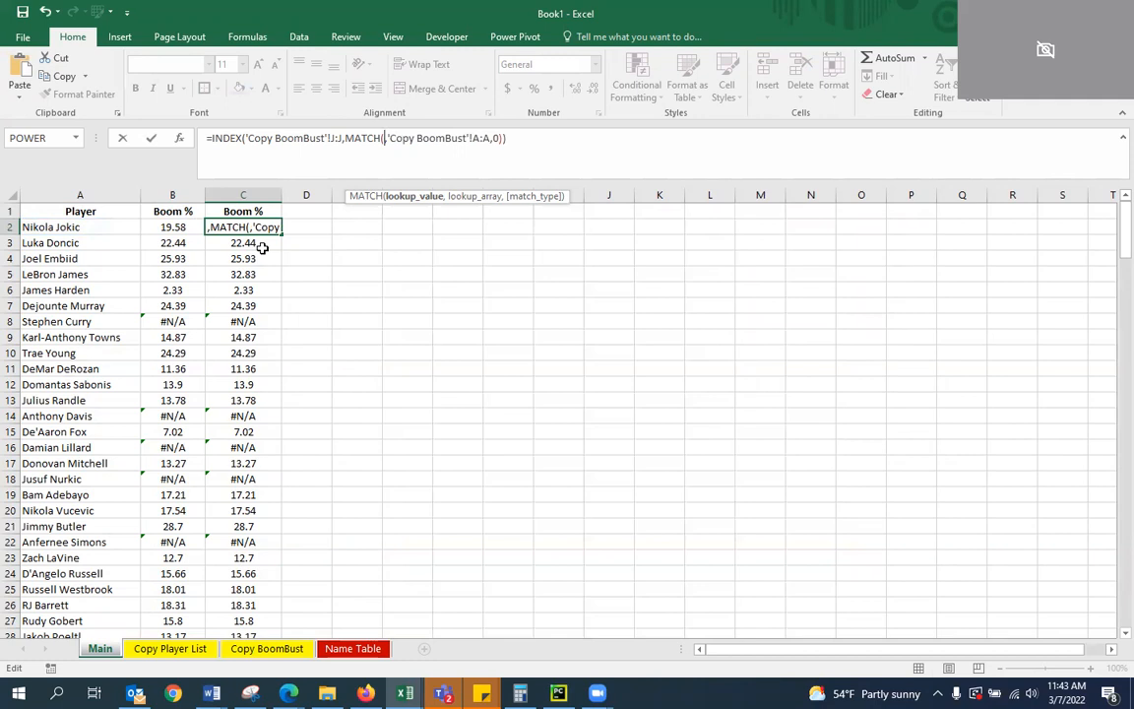
pyautogui.write('IFERRO')
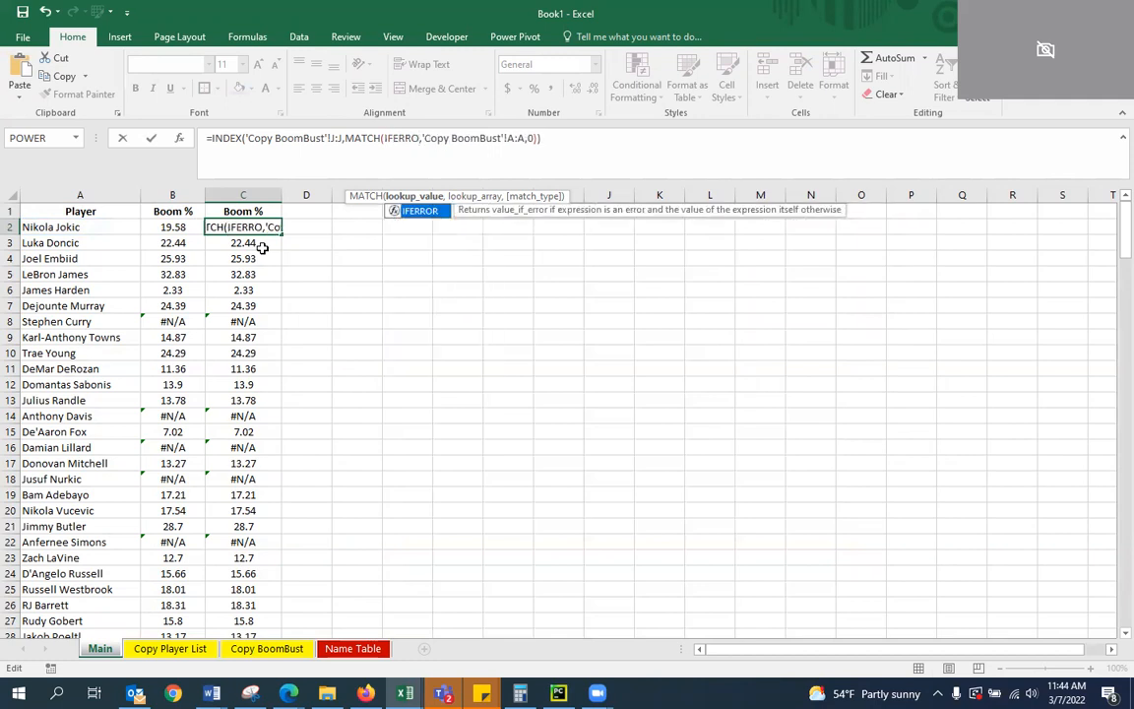
pyautogui.press('Tab')
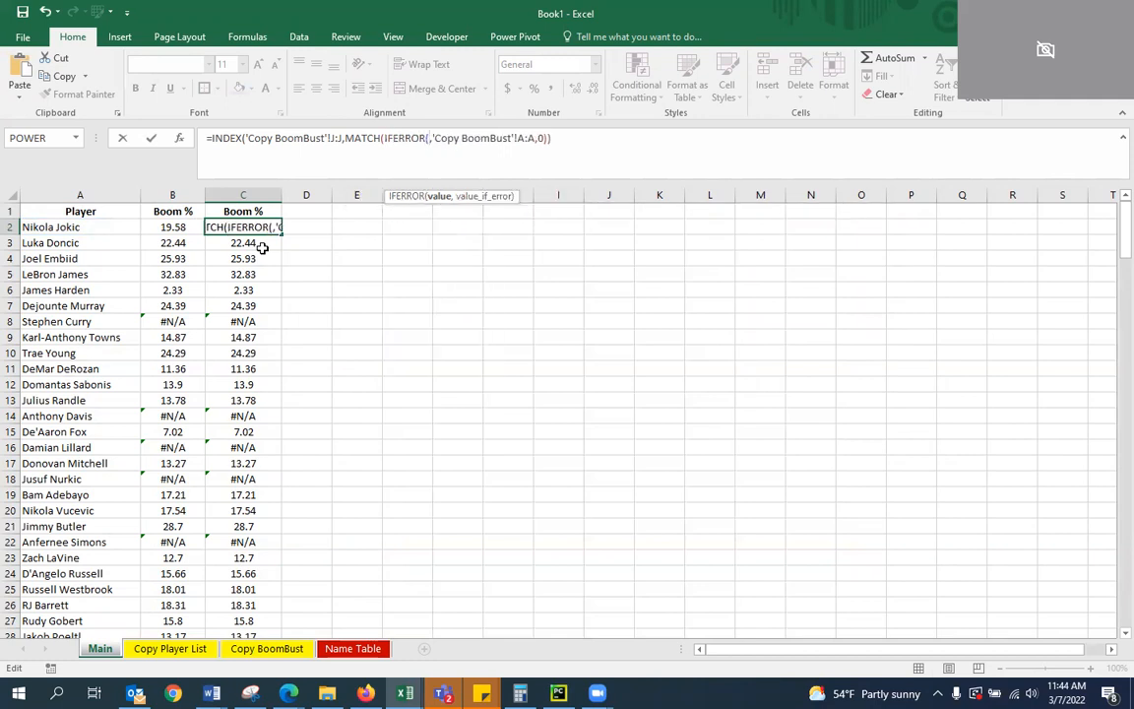
pyautogui.write('INDEX')
pyautogui.press('Tab')
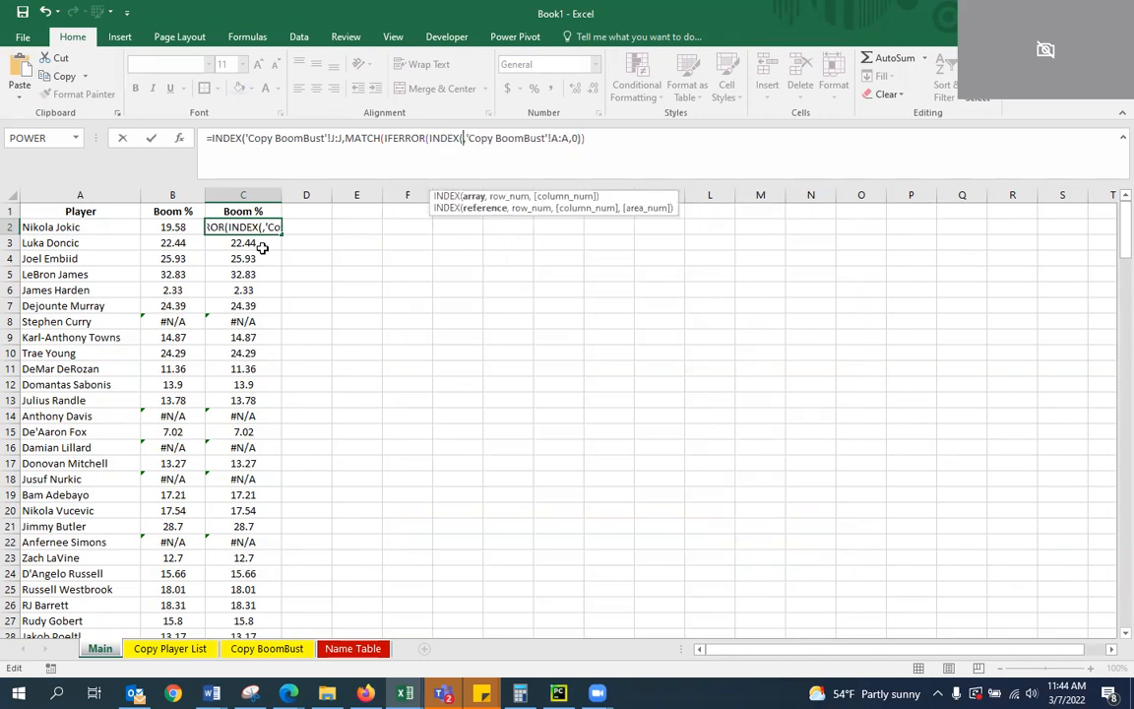
pyautogui.write("'Name")
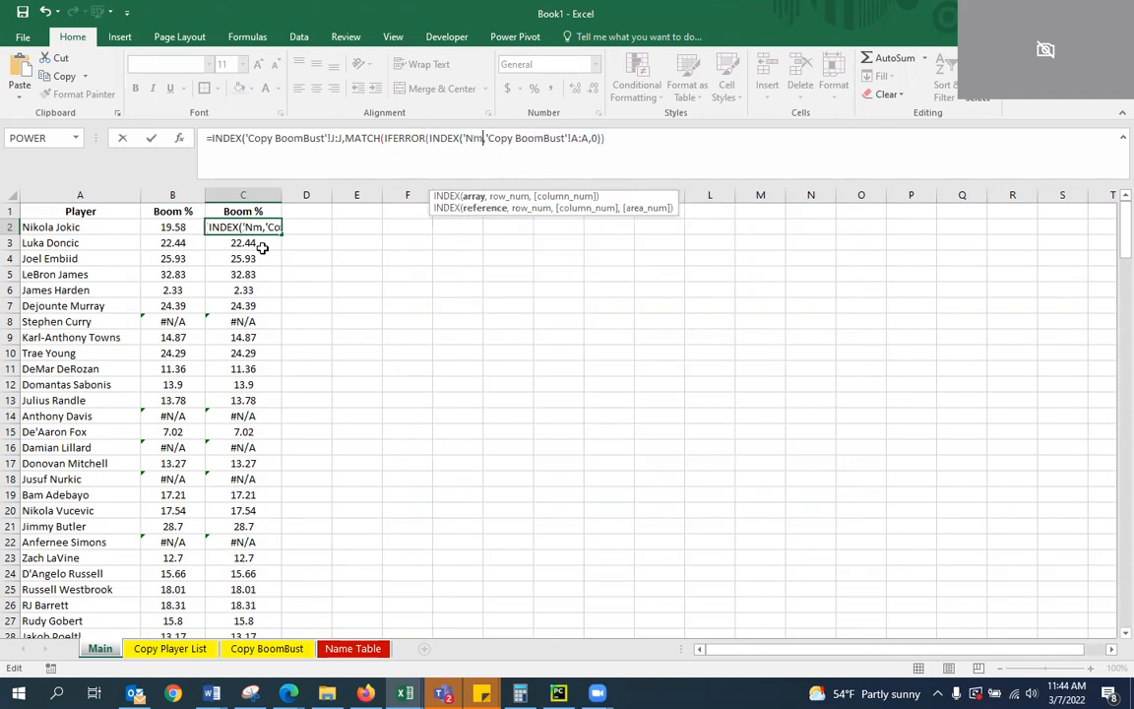
pyautogui.write(' Tab')
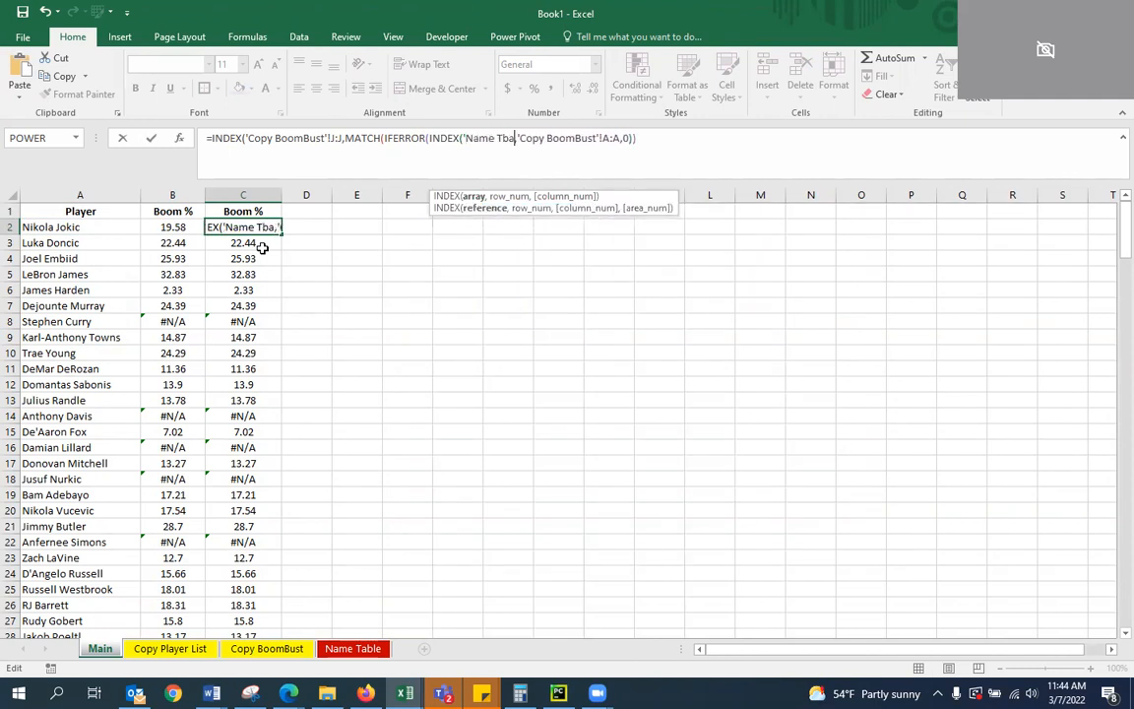
pyautogui.write('le')
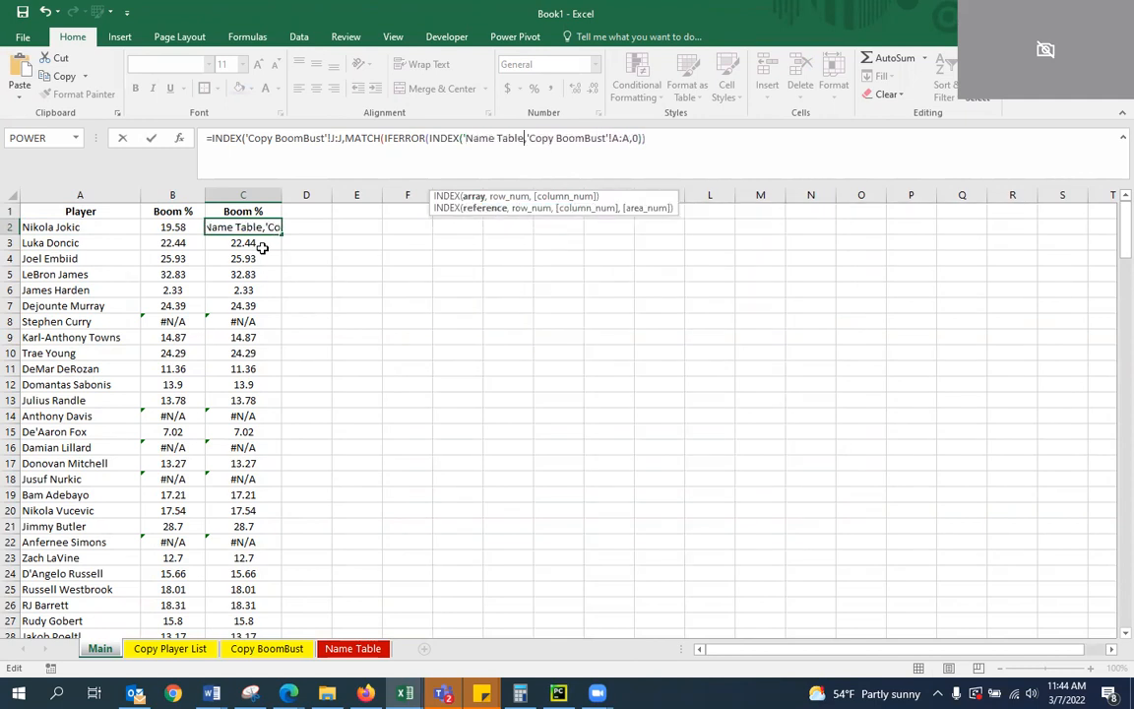
pyautogui.press('BackSpace')
pyautogui.press('BackSpace')
pyautogui.press('BackSpace')
pyautogui.press('BackSpace')
pyautogui.press('BackSpace')
pyautogui.press('BackSpace')
pyautogui.press('BackSpace')
pyautogui.press('BackSpace')
pyautogui.press('BackSpace')
pyautogui.press('BackSpace')
pyautogui.press('BackSpace')
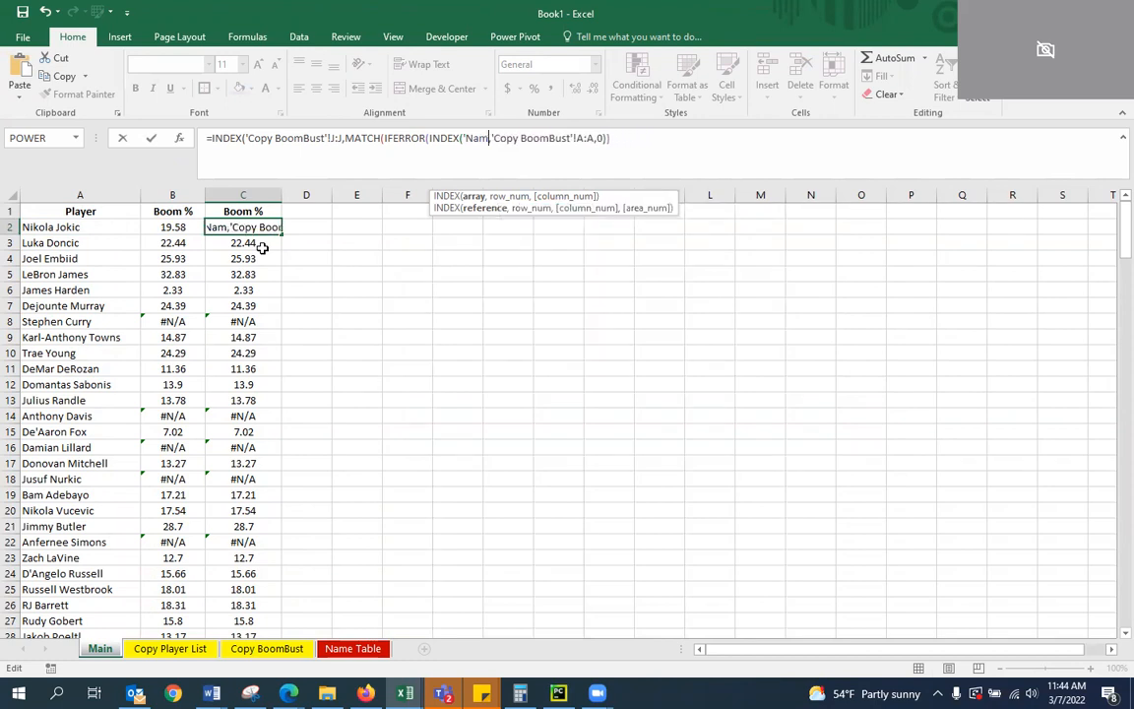
# Set the nested INDEX array to the Master Table's B/B Name column, 'Name Table'!B:B
pyautogui.click(358, 649)
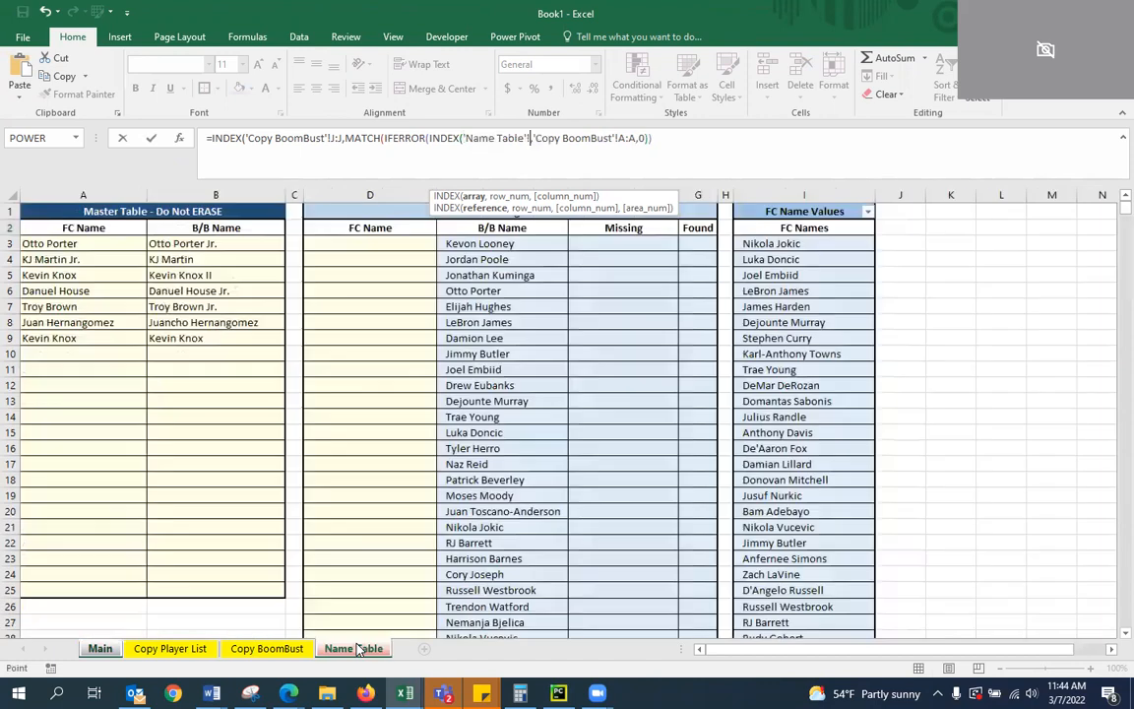
pyautogui.click(237, 189)
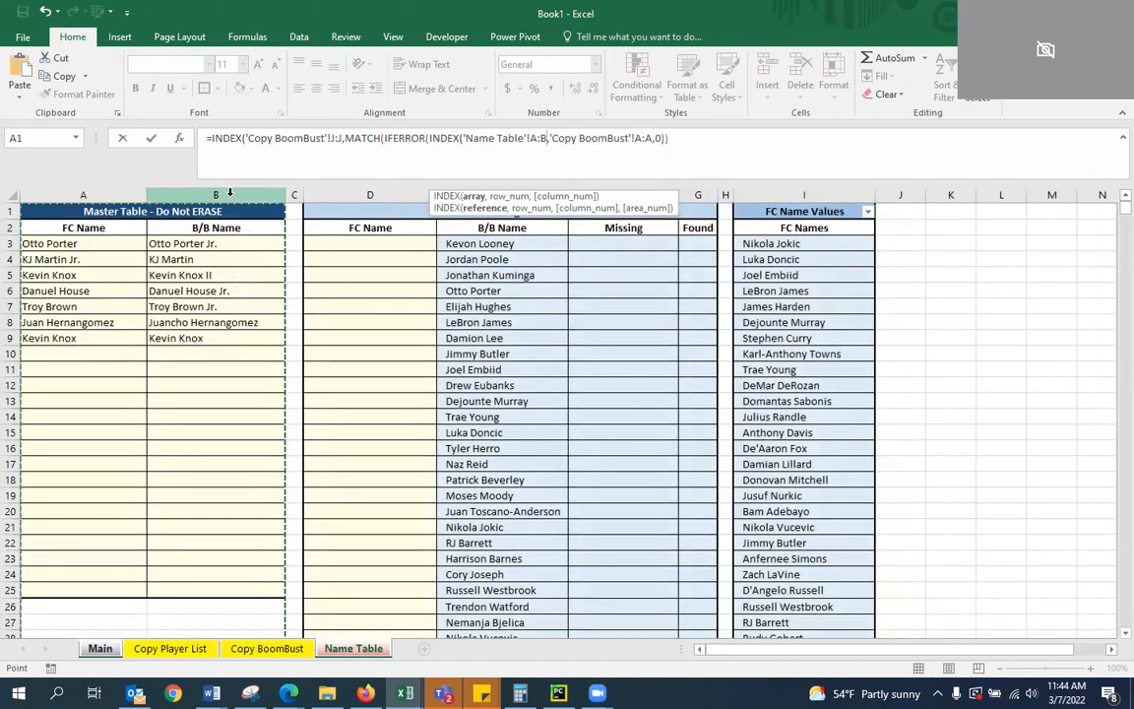
pyautogui.click(534, 138)
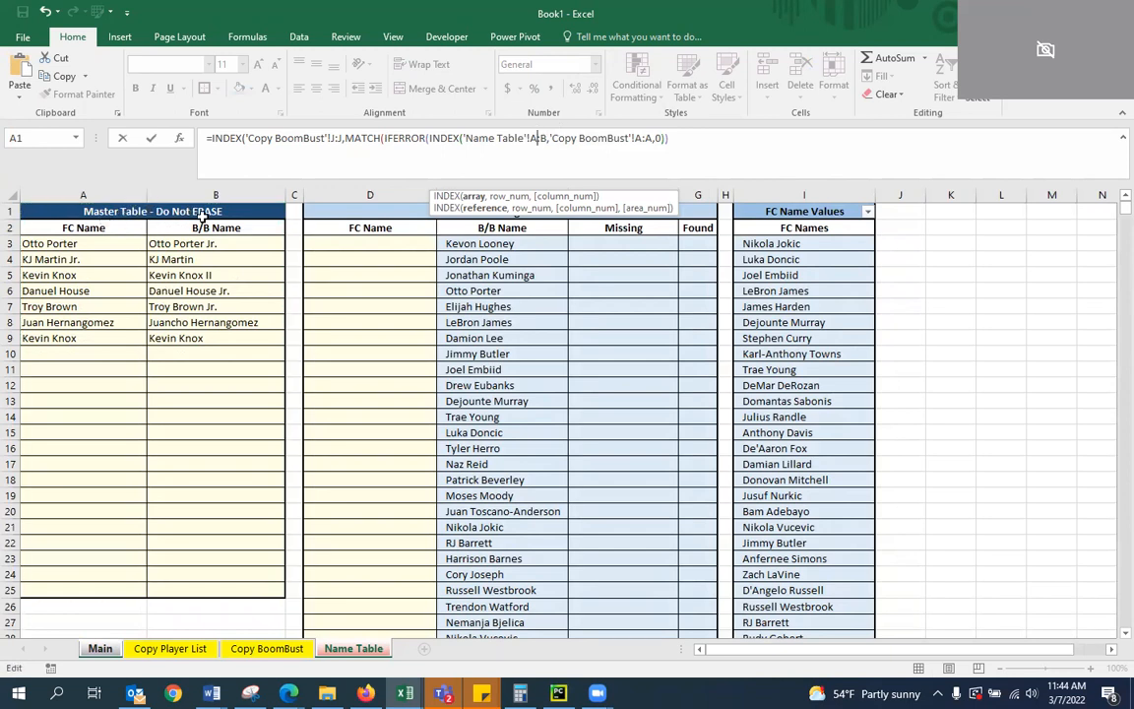
pyautogui.press('BackSpace')
pyautogui.write('B')
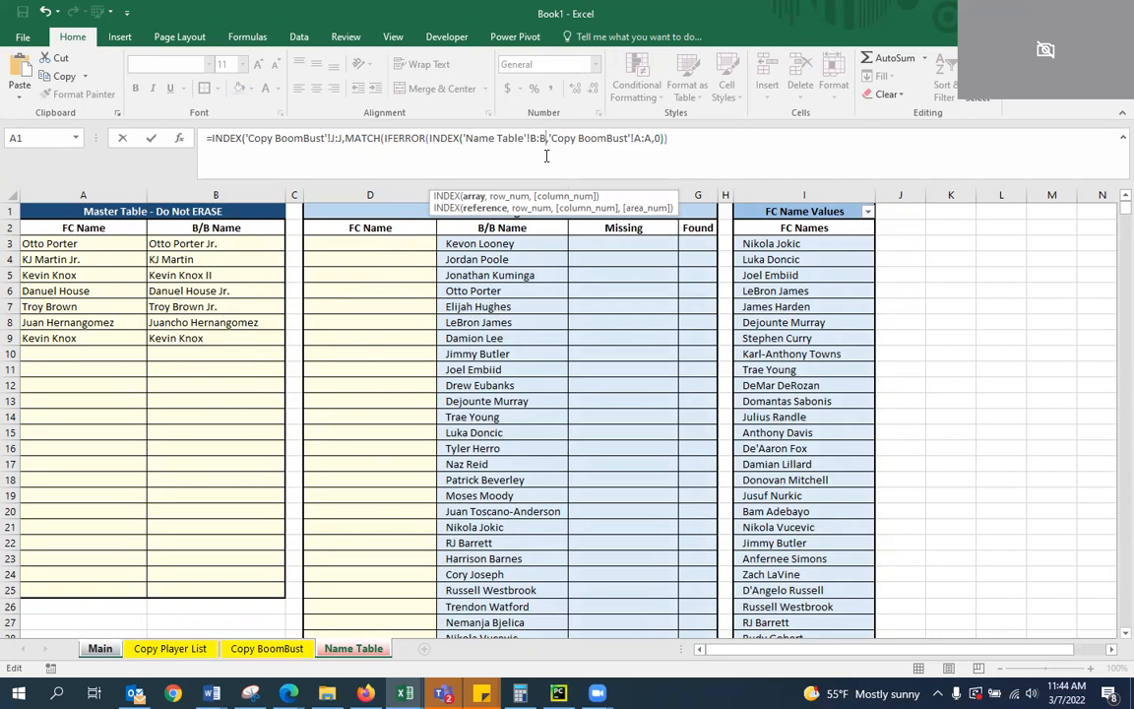
# Add a MATCH as the nested INDEX's row number, looking up A2 in the Master Table columns 'Name Table'!A:B
pyautogui.write(',MATCH')
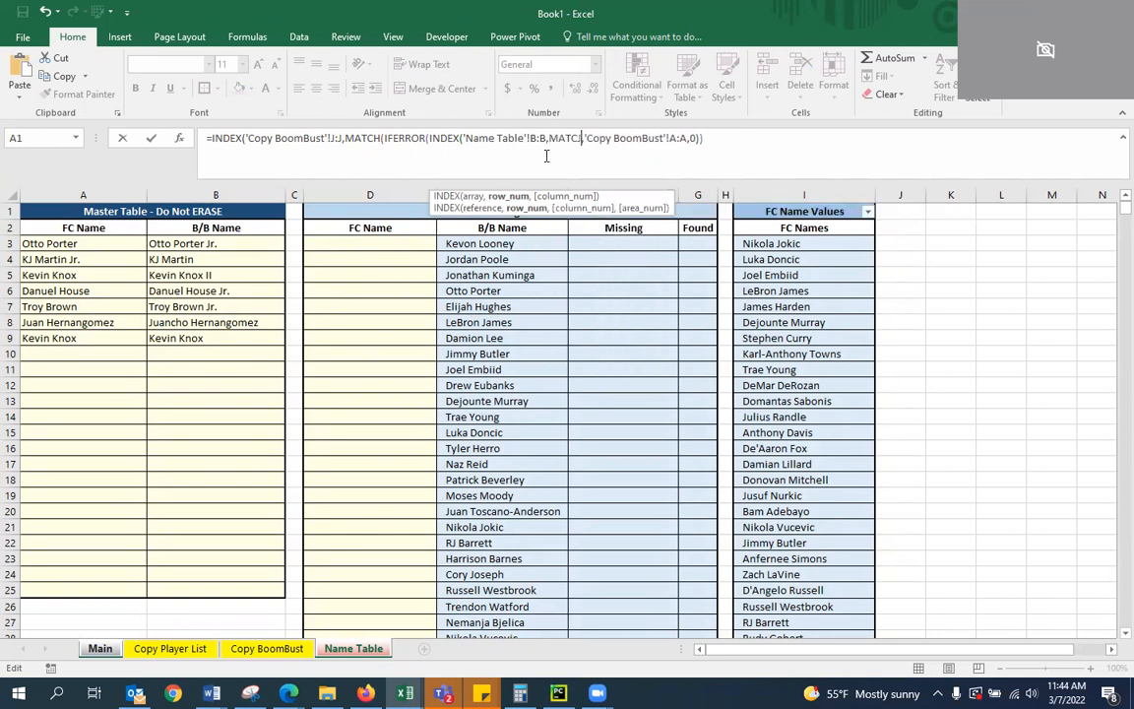
pyautogui.write('(A2,')
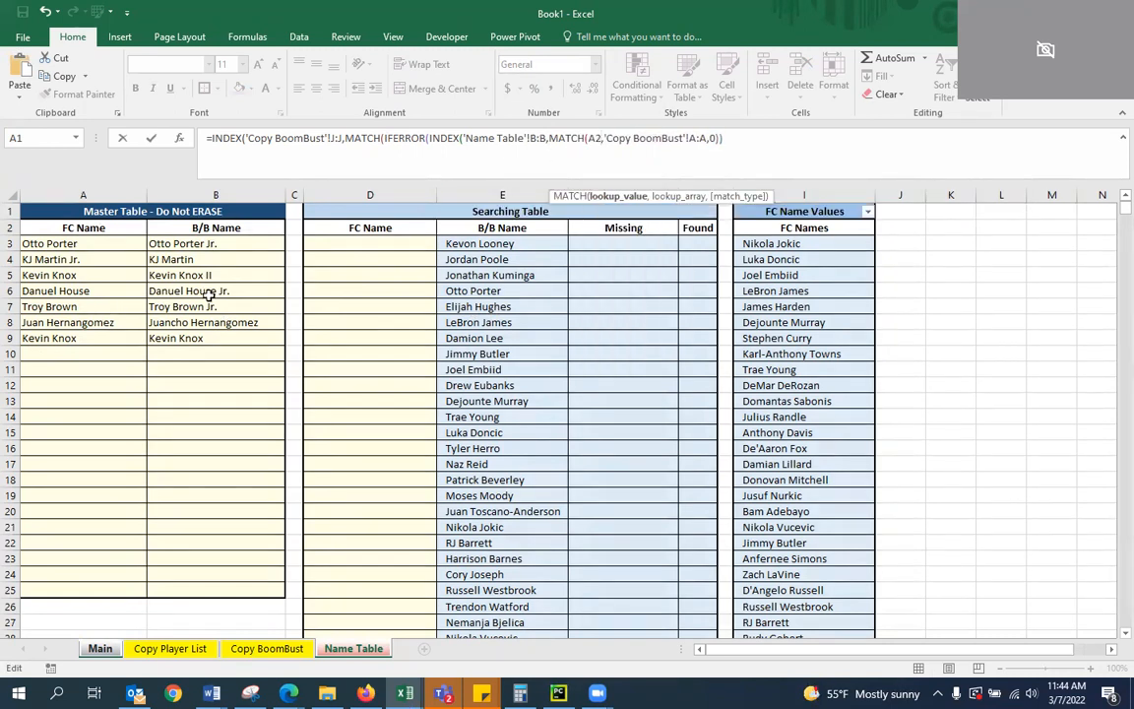
pyautogui.press('Right')
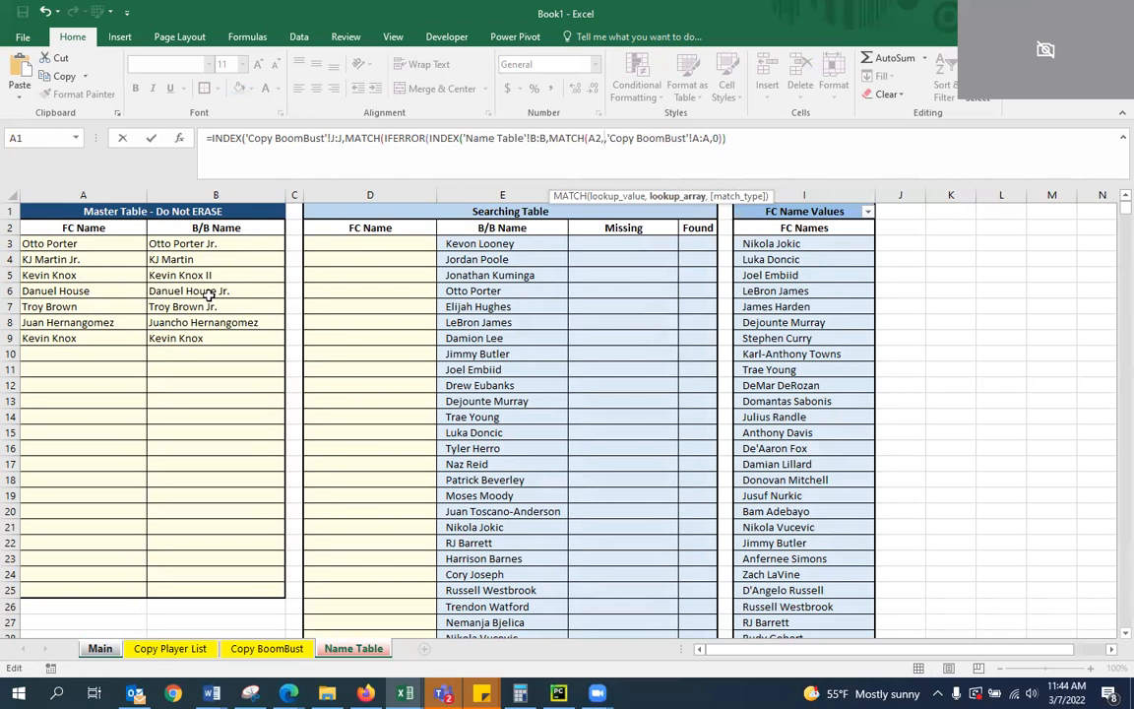
pyautogui.click(84, 197)
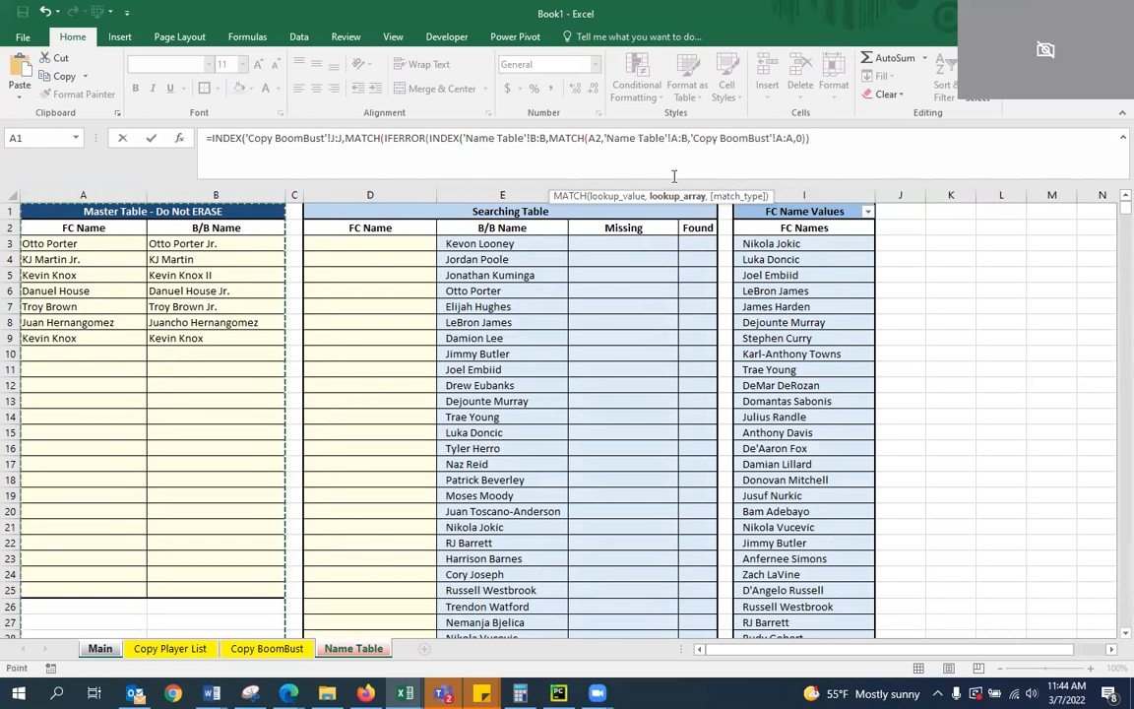
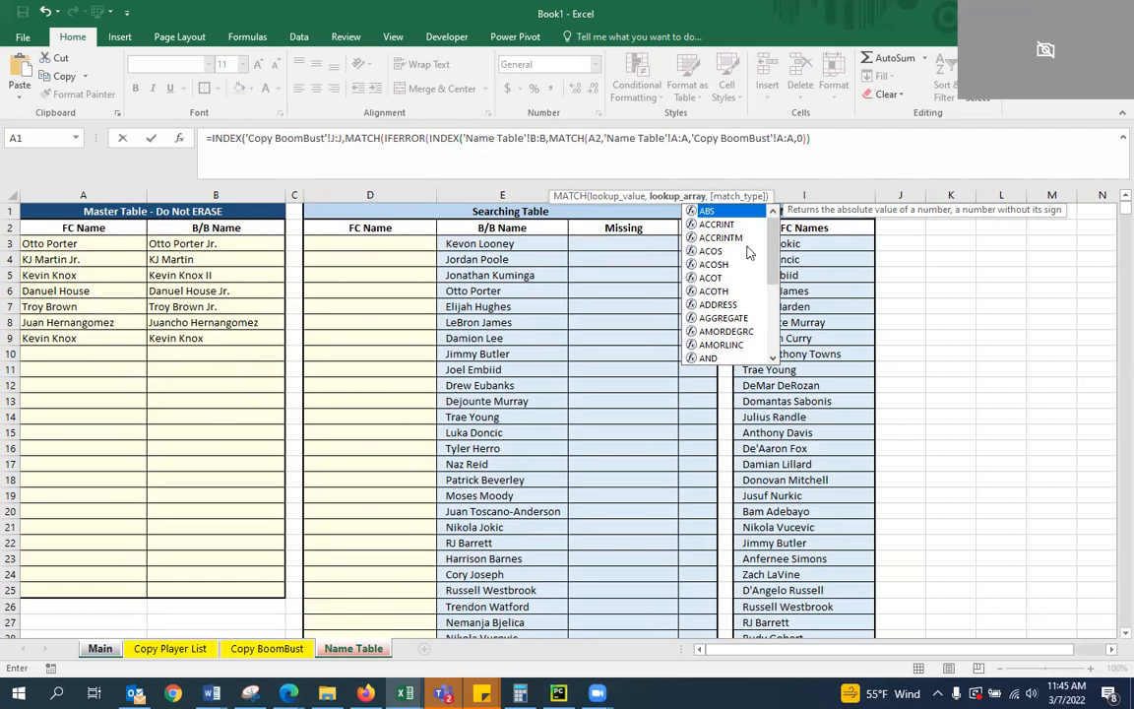
# Finish the nested MATCH with match type 0, close the nested INDEX, and set A2 as the IFERROR fallback value
pyautogui.write(',0')
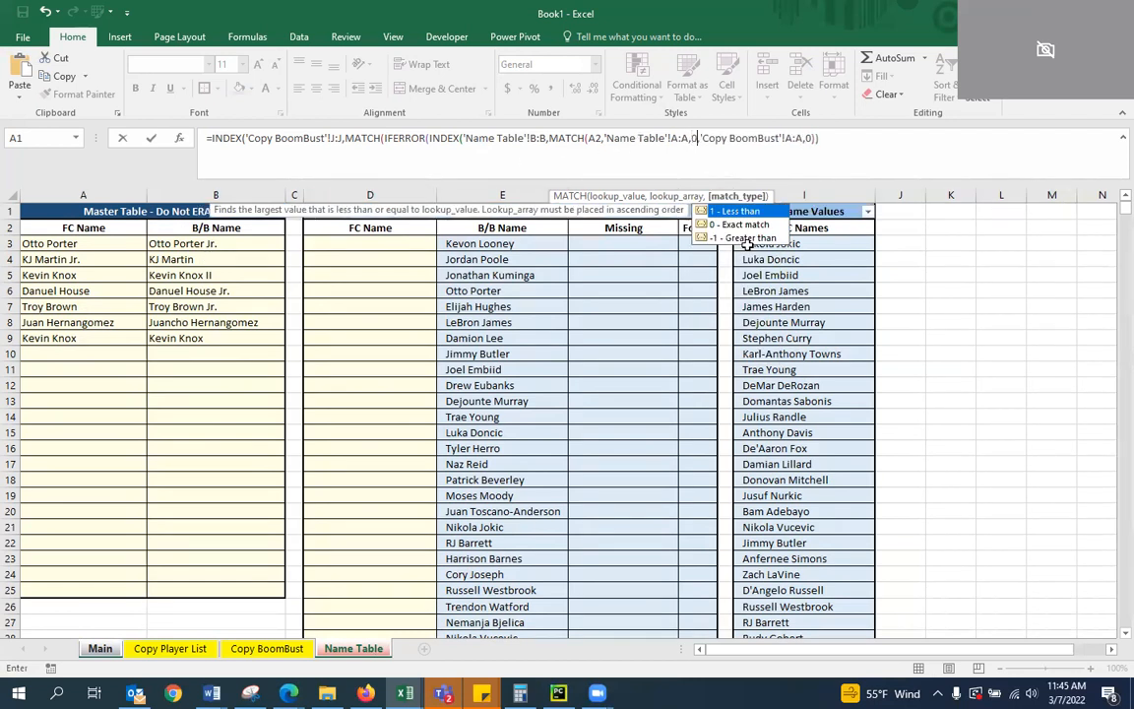
pyautogui.write('))')
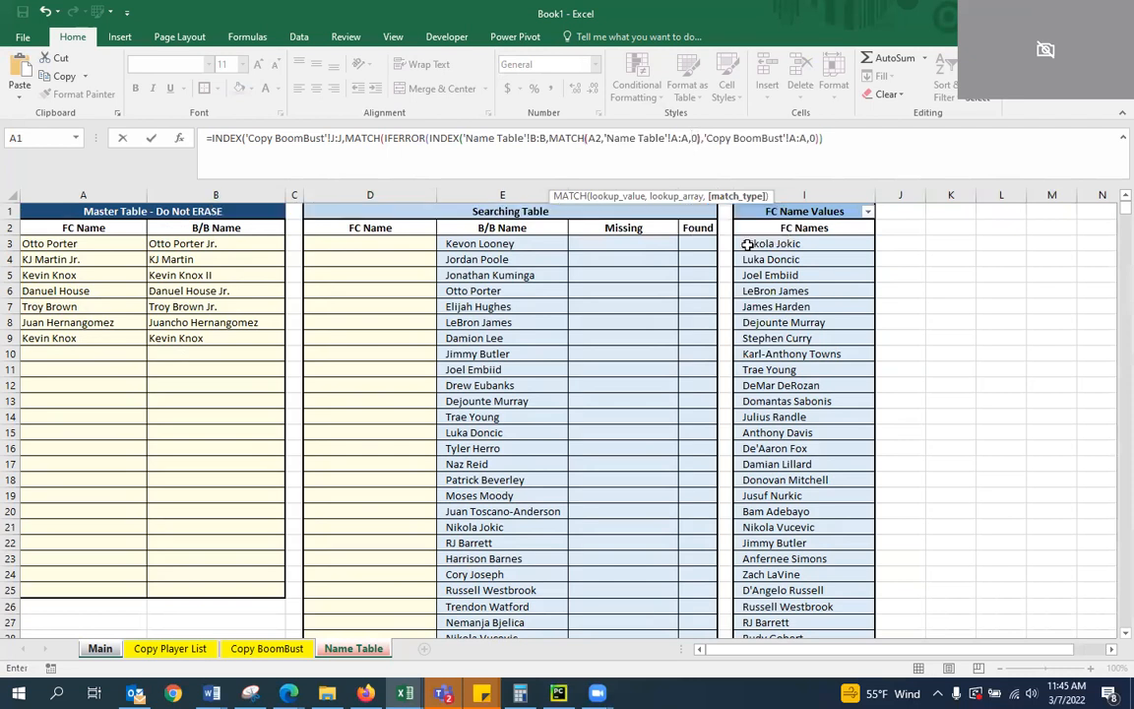
pyautogui.write(',')
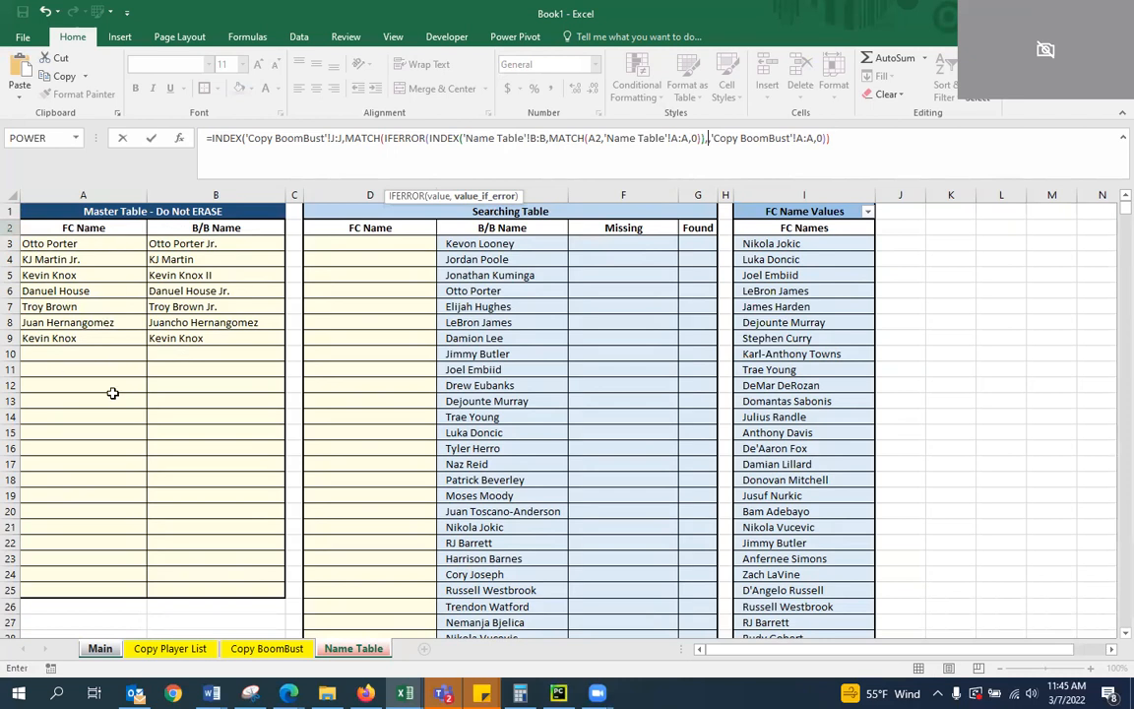
pyautogui.write('A2')
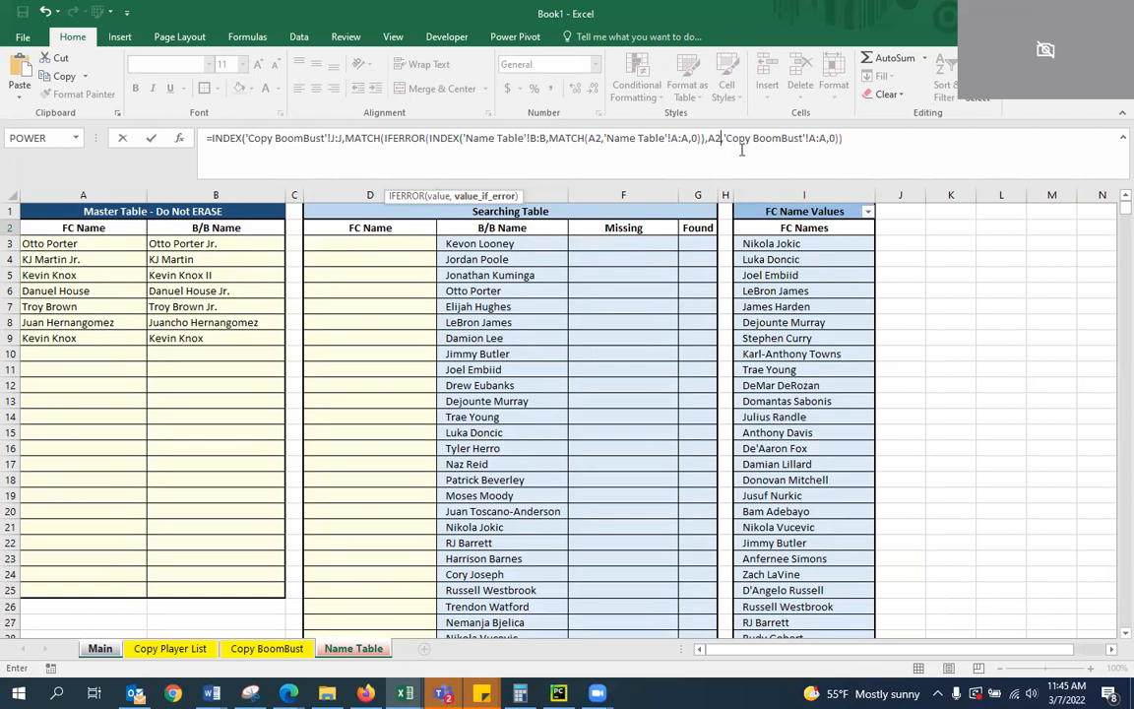
pyautogui.write(',')
pyautogui.press('Return')
pyautogui.press('Return')
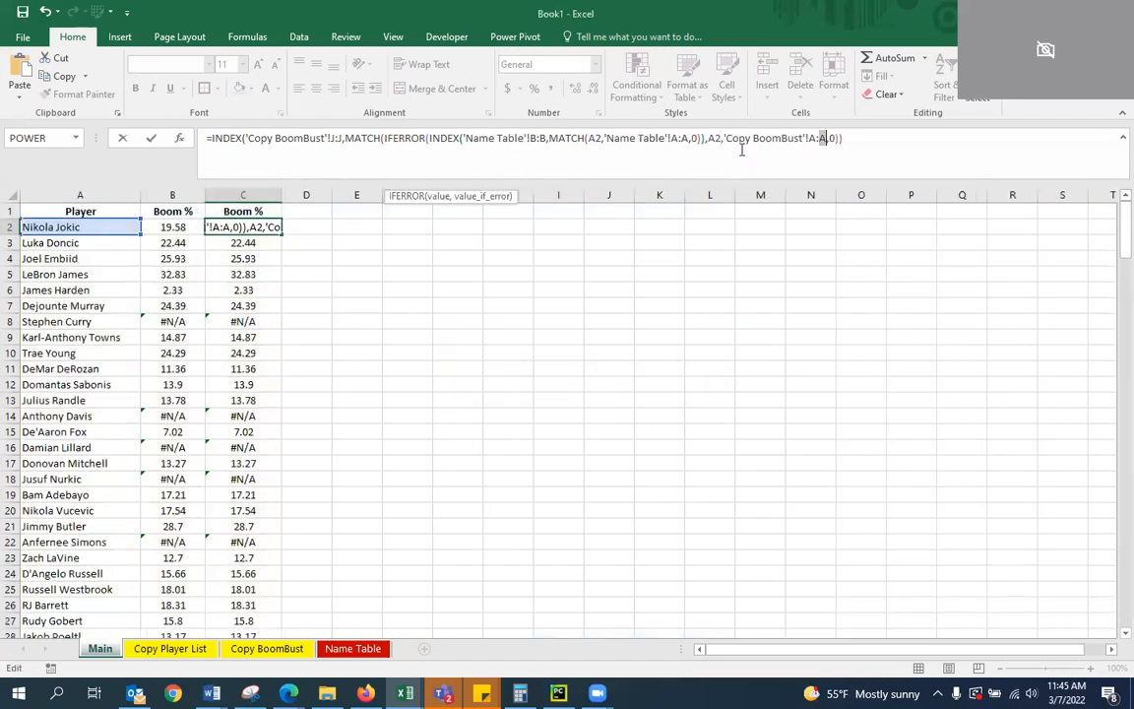
# Add the missing closing parenthesis after the IFERROR's fallback A2 and enter the corrected formula in C2
pyautogui.click(701, 139)
pyautogui.click(721, 139)
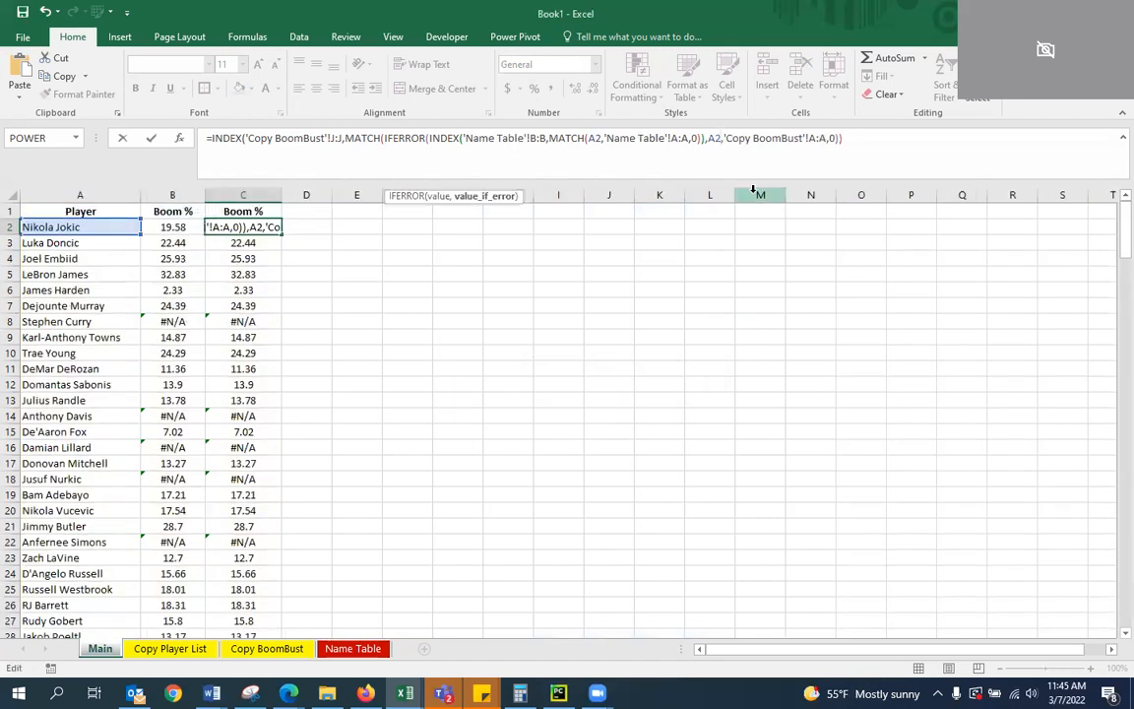
pyautogui.click(725, 142)
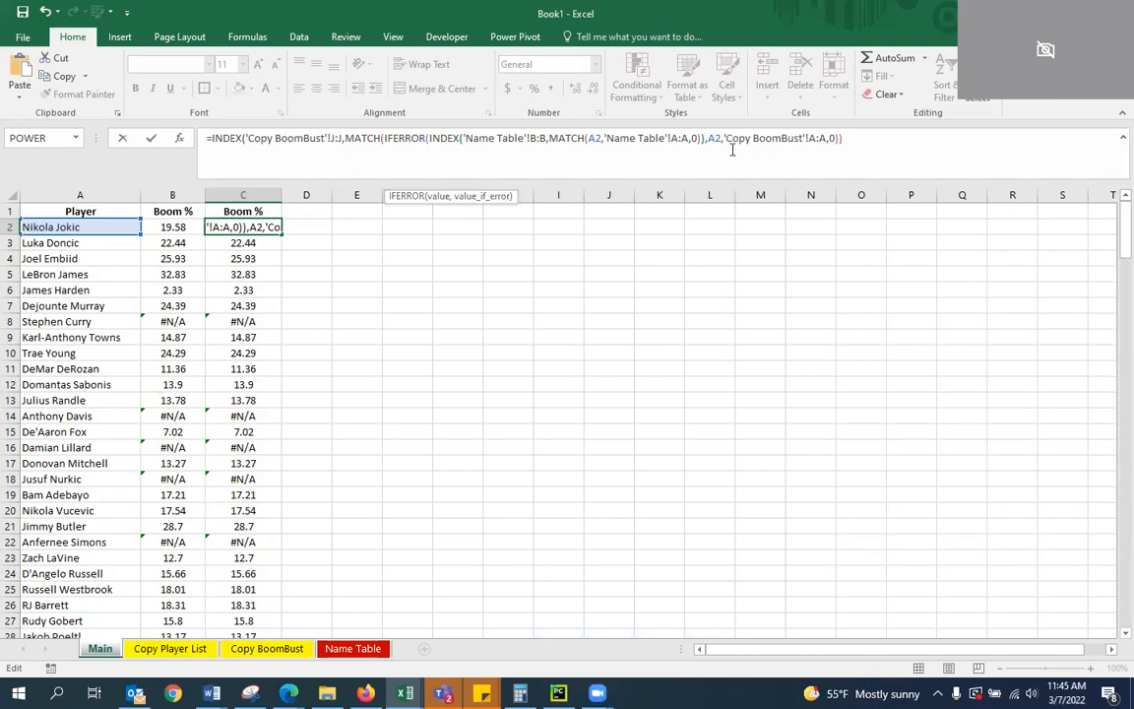
pyautogui.click(722, 138)
pyautogui.write(')')
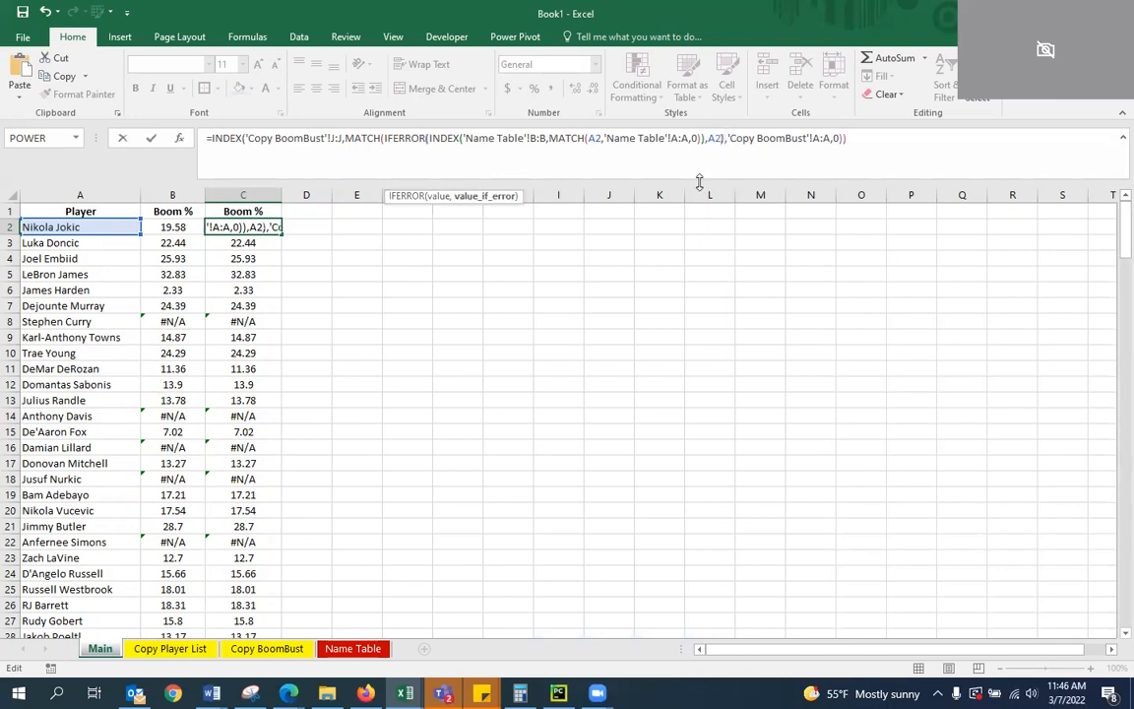
pyautogui.click(732, 139)
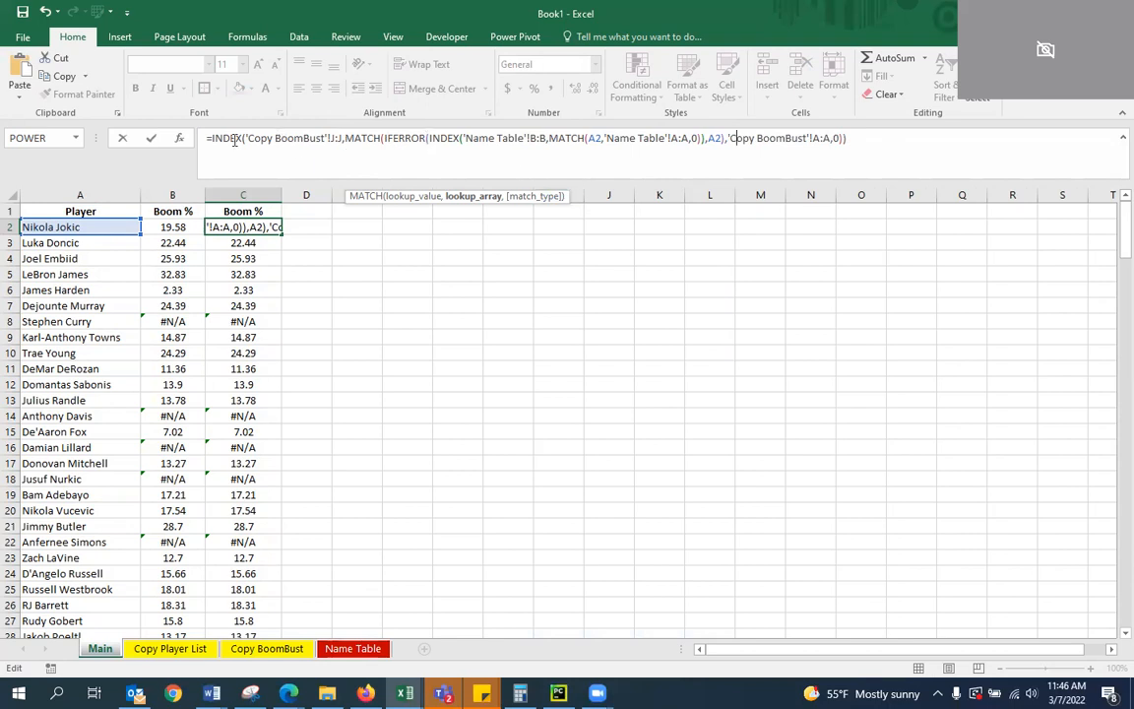
pyautogui.click(869, 141)
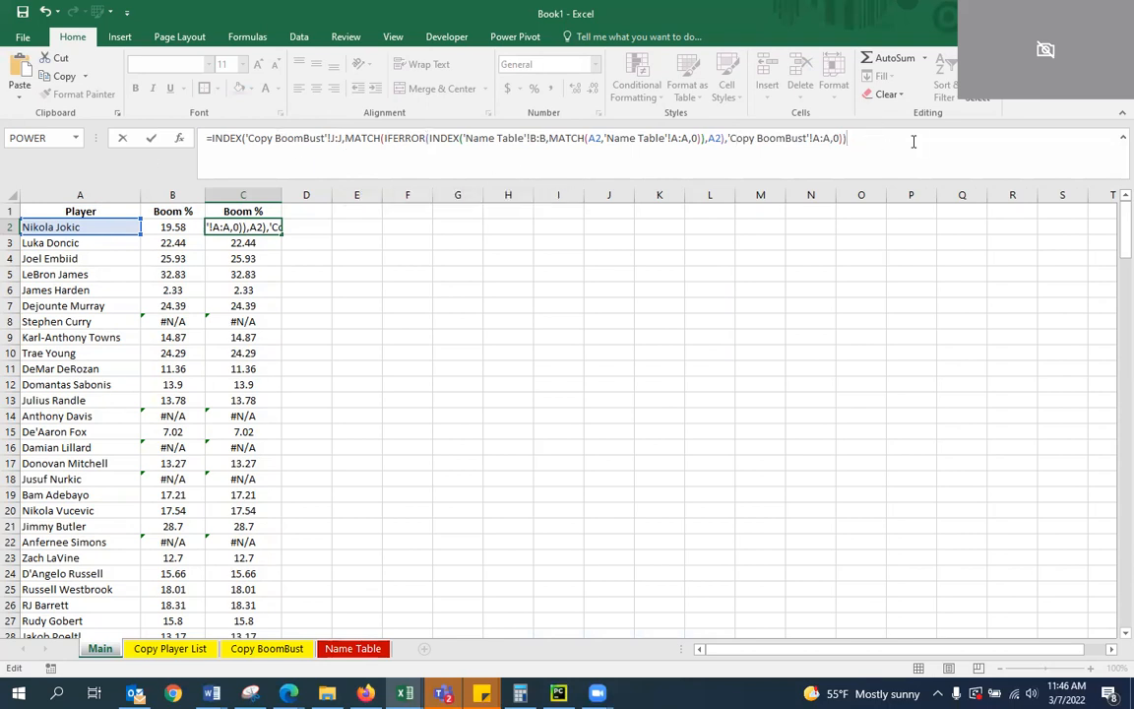
pyautogui.press('Return')
pyautogui.press('Up')
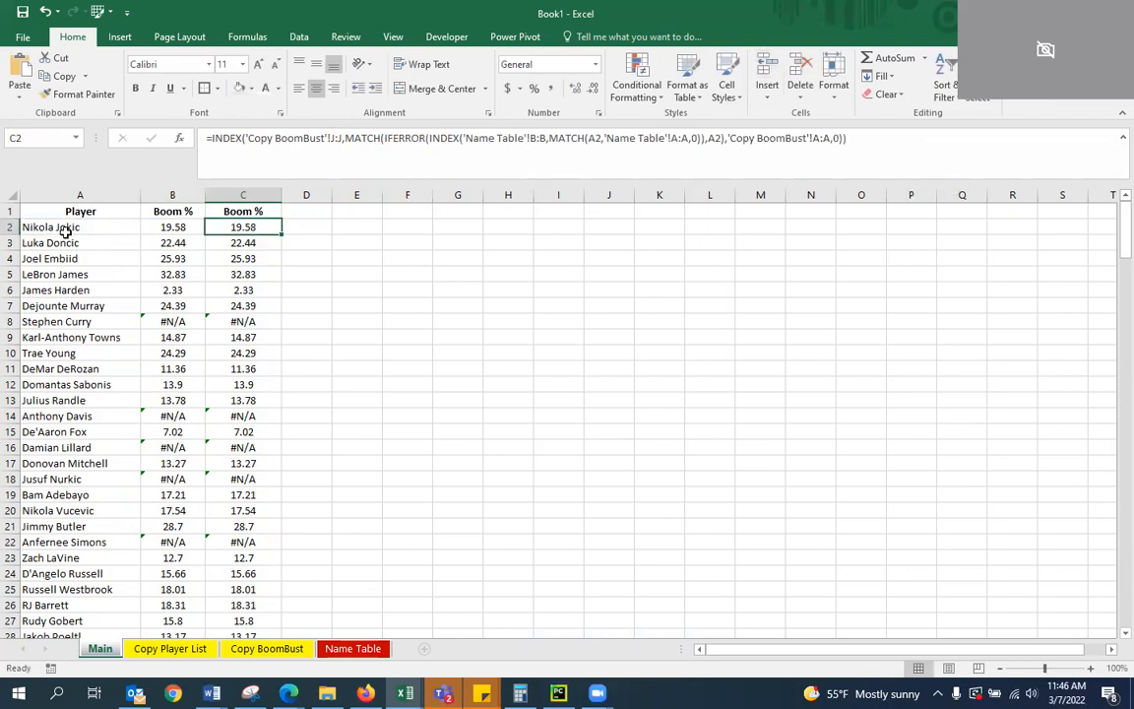
# Review the Name Table and Copy BoomBust sheets to trace how the formula in C2 looks up a player
pyautogui.click(350, 648)
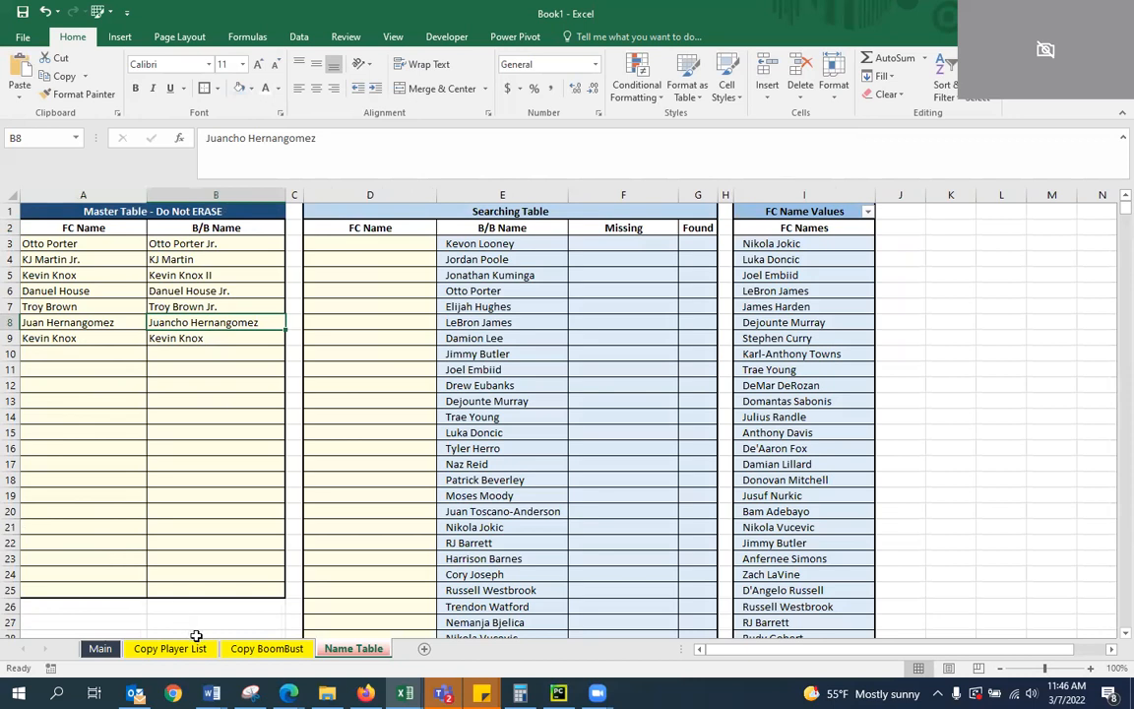
pyautogui.click(100, 649)
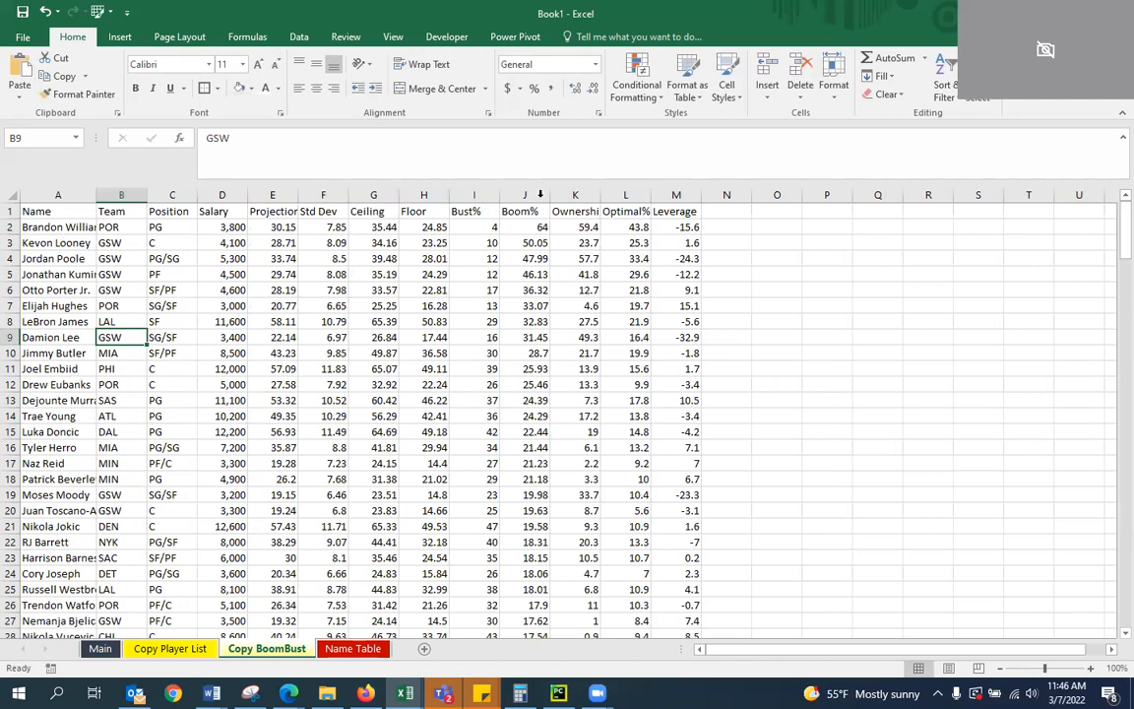
pyautogui.click(101, 650)
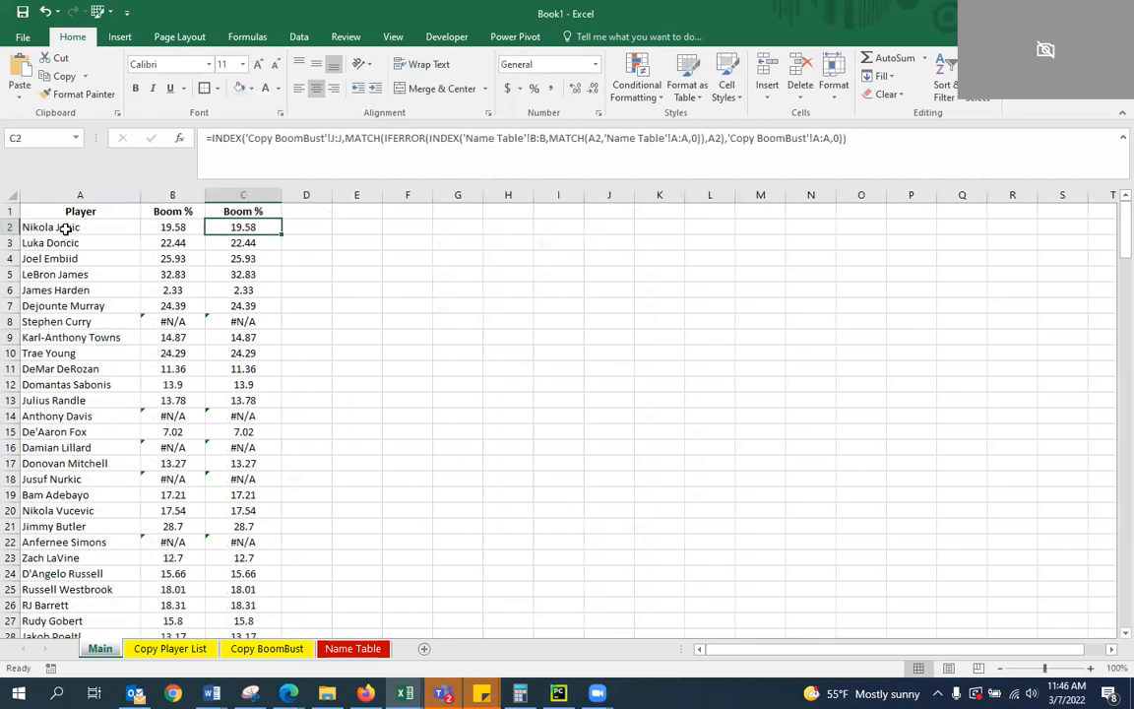
pyautogui.click(340, 648)
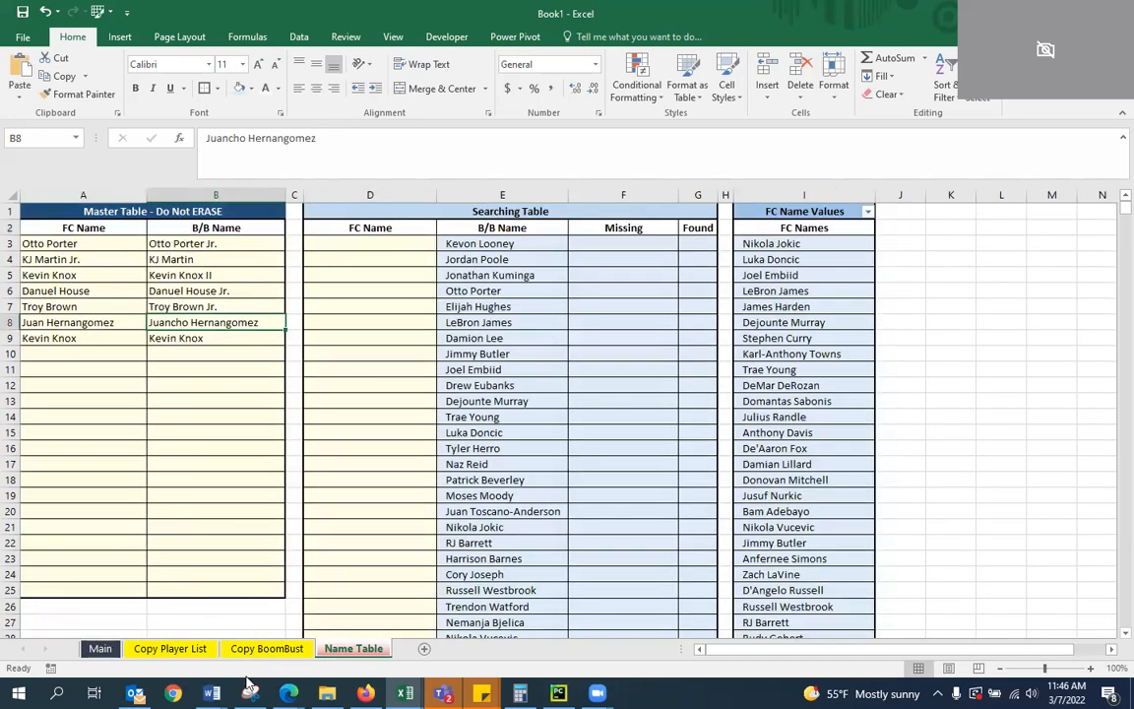
pyautogui.click(267, 648)
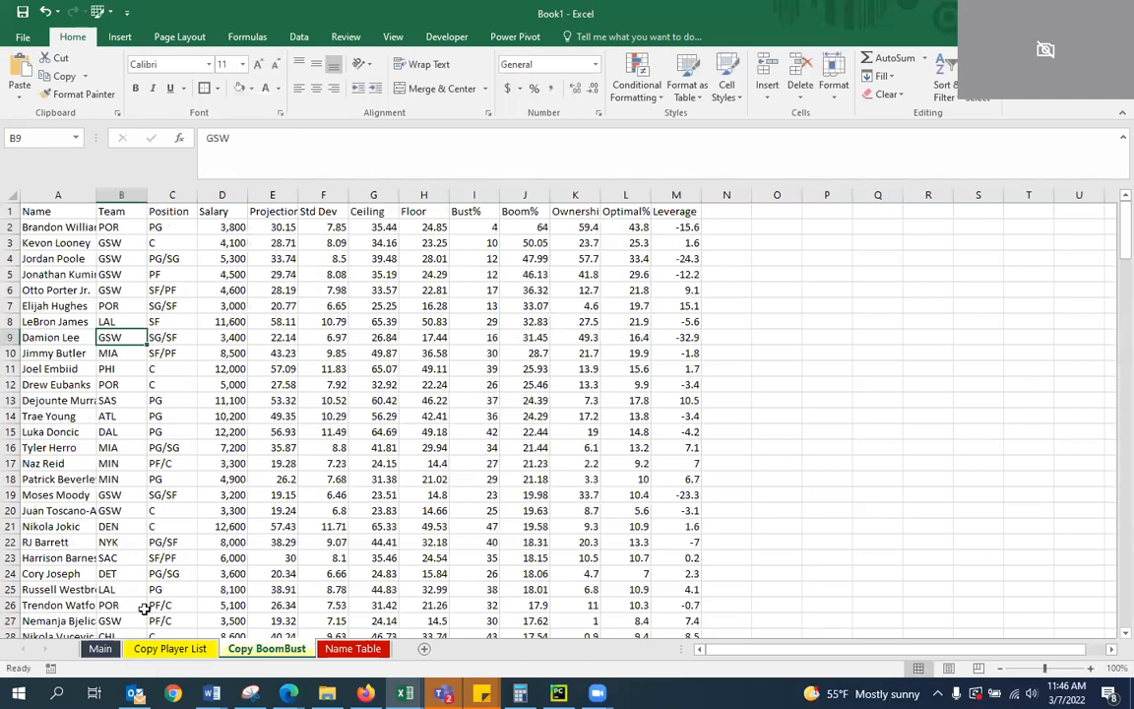
pyautogui.click(103, 649)
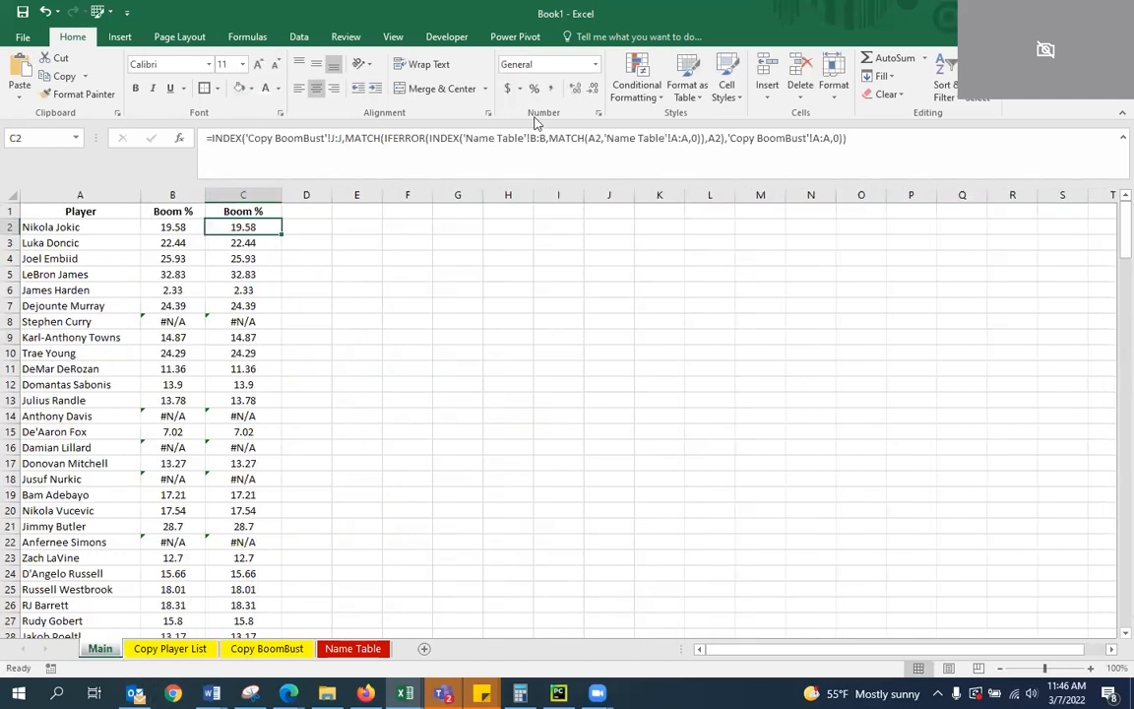
# Fill the C2 formula down the second Boom % column and check the copied formulas in the rows below
pyautogui.doubleClick(279, 234)
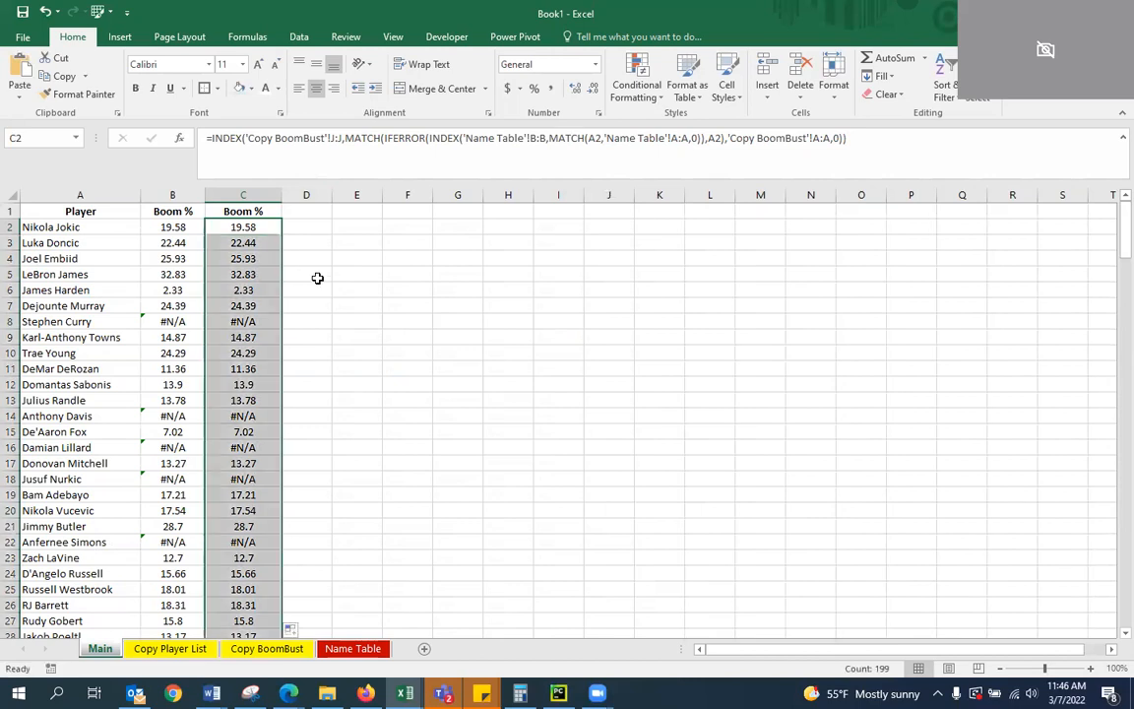
pyautogui.click(258, 276)
pyautogui.click(234, 306)
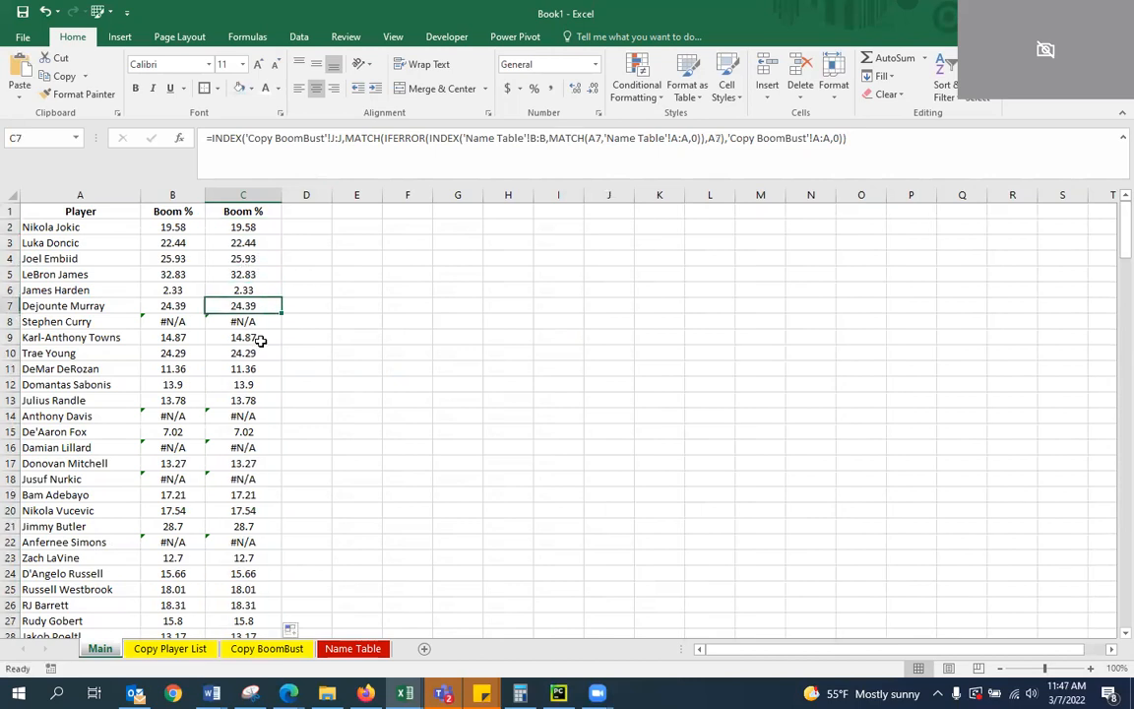
pyautogui.click(137, 305)
pyautogui.click(244, 335)
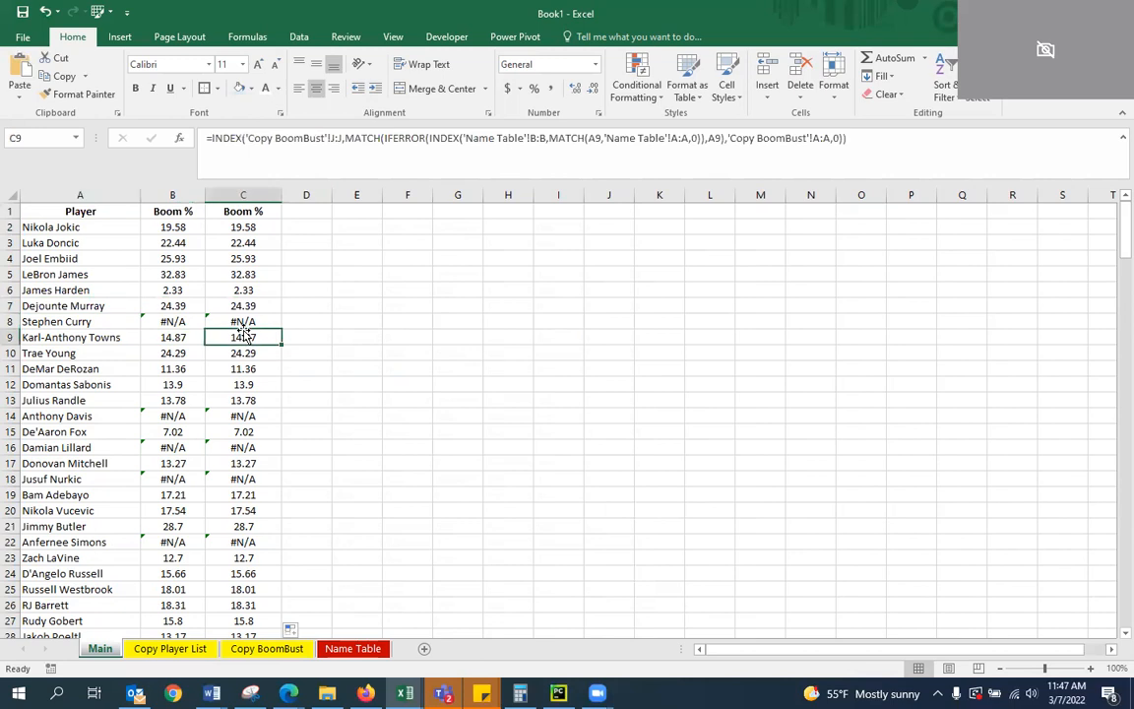
# Check Stephen Curry in row 8 of Main against the names on the Copy BoomBust sheet
pyautogui.press('Up')
pyautogui.press('Left')
pyautogui.press('Left')
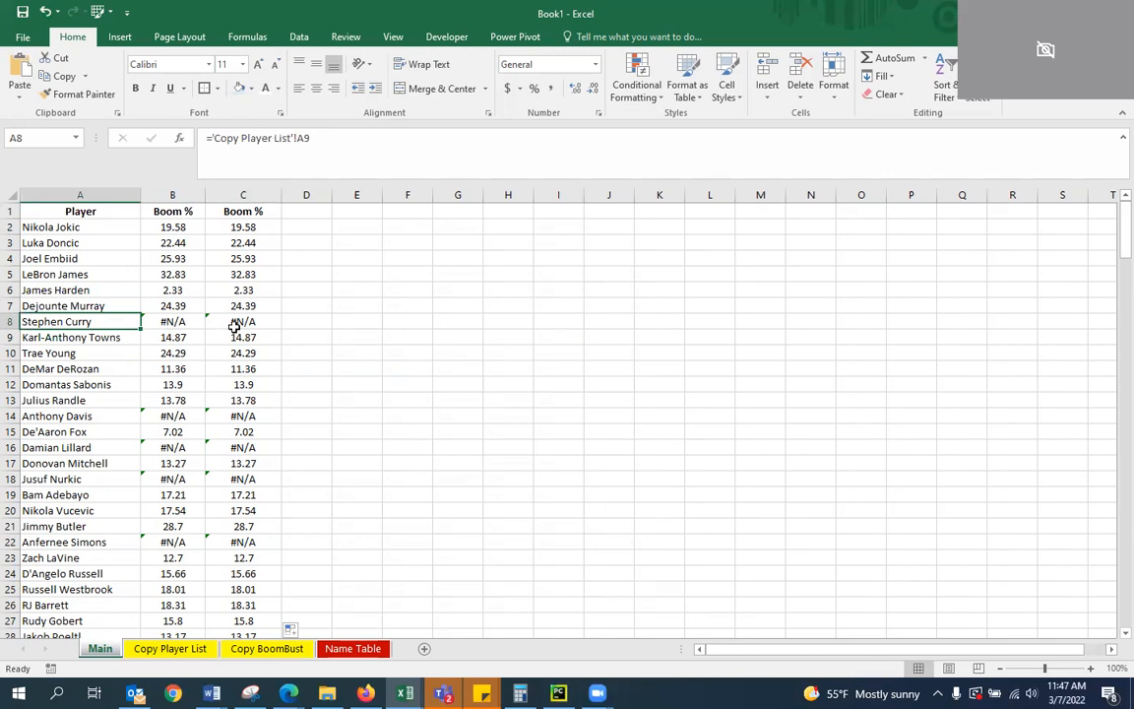
pyautogui.click(268, 647)
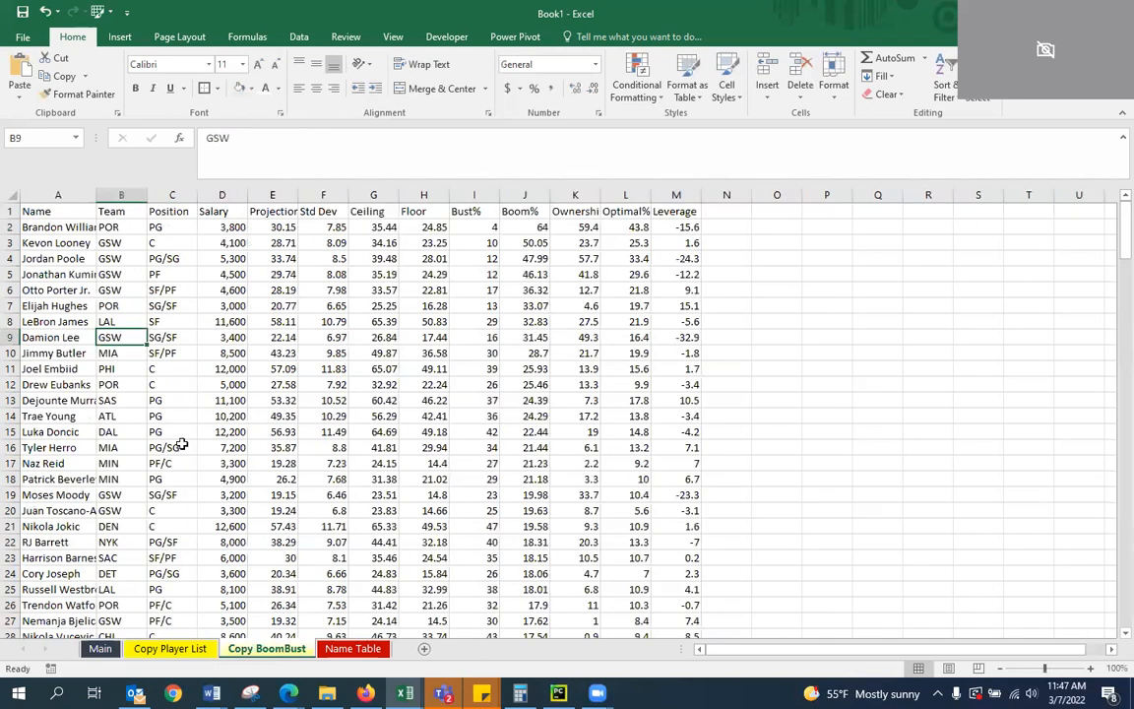
pyautogui.click(101, 648)
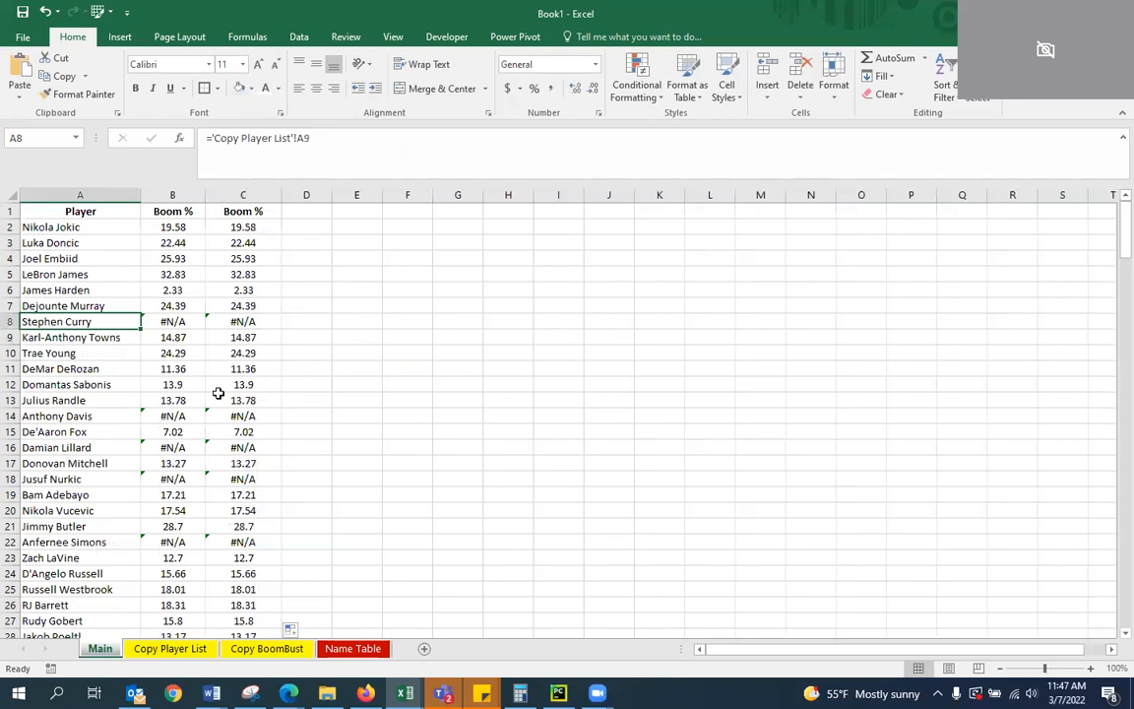
# Compare the two Boom % columns down the player list on Main as far as Otto Porter's row
pyautogui.click(239, 337)
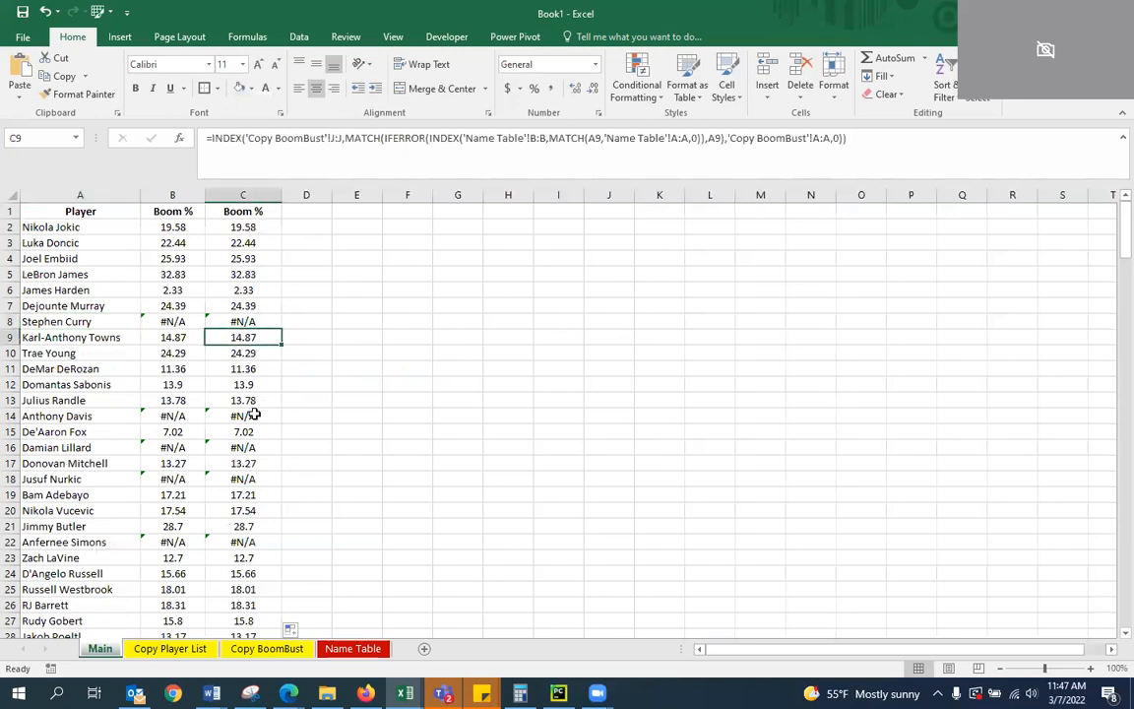
pyautogui.scroll(-2, 253, 453)
pyautogui.scroll(-3, 248, 448)
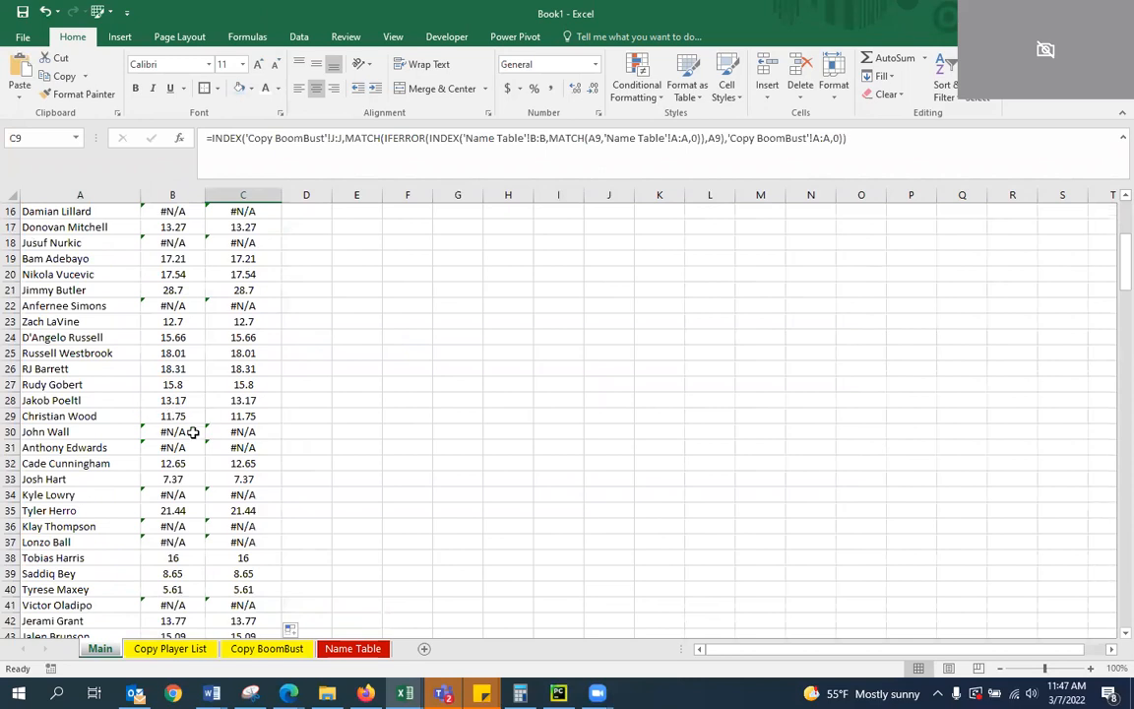
pyautogui.scroll(-4, 192, 433)
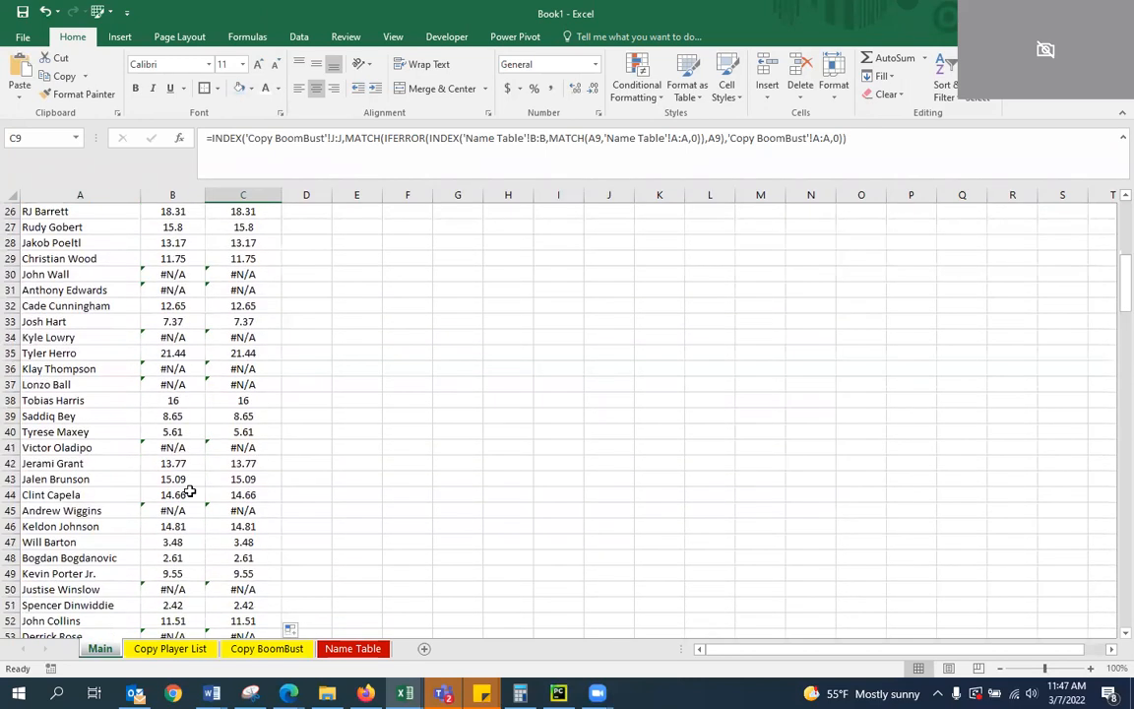
pyautogui.scroll(-2, 184, 496)
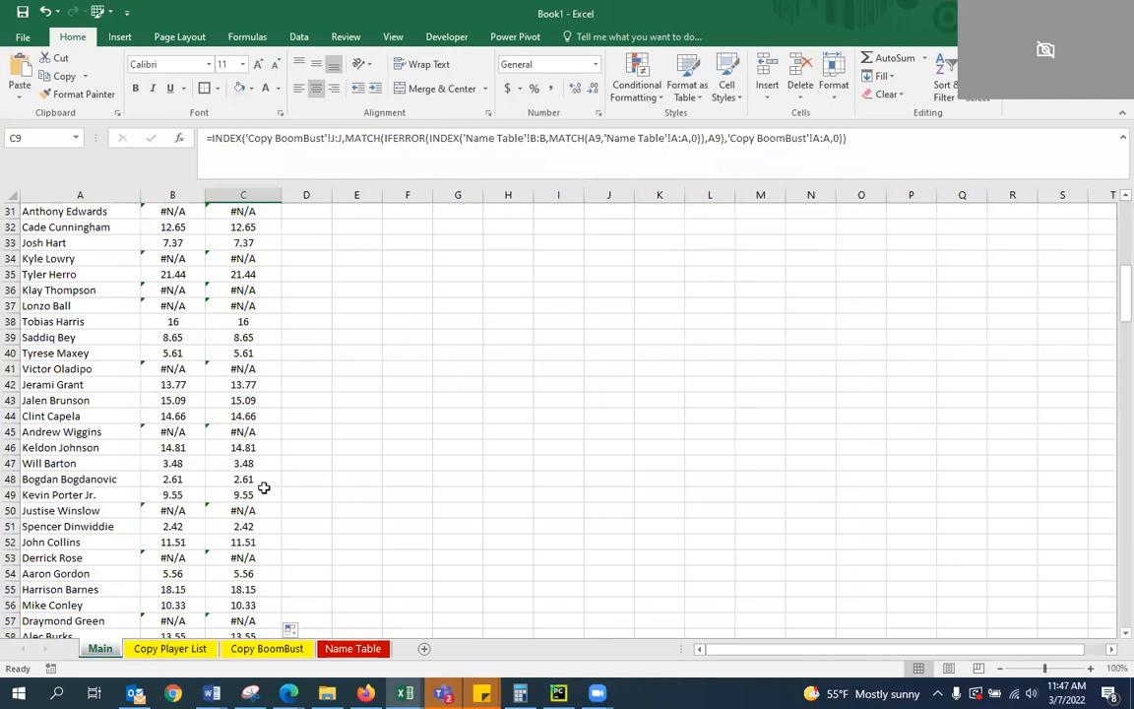
pyautogui.scroll(-3, 195, 474)
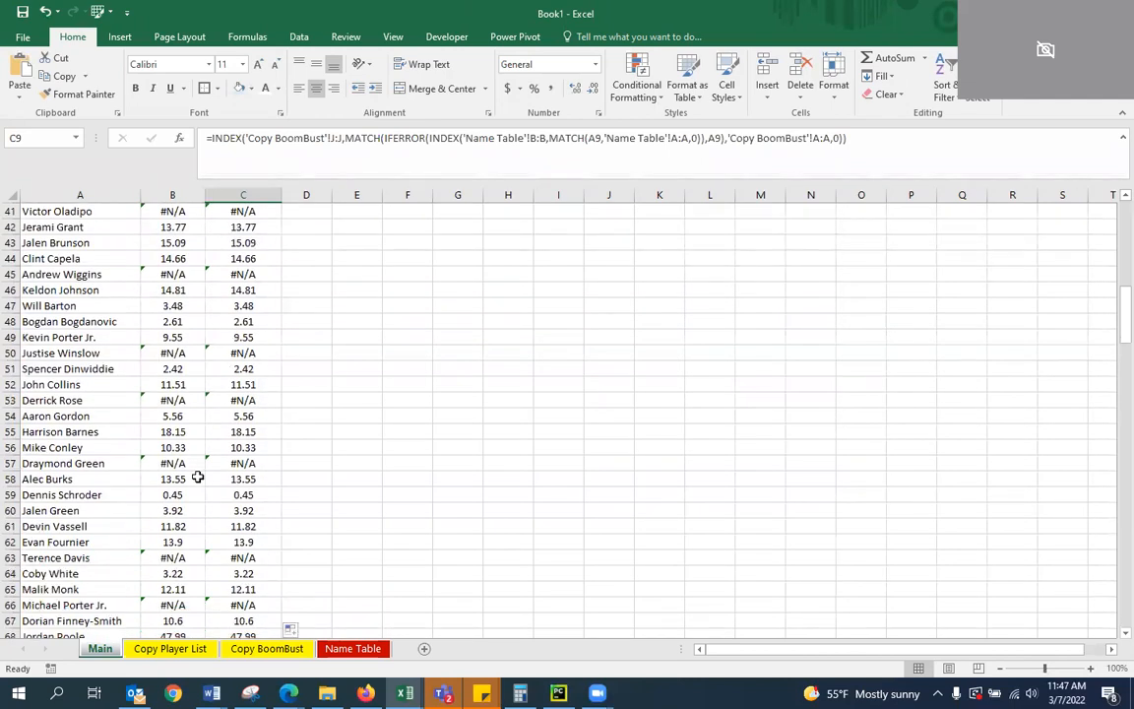
pyautogui.scroll(-3, 197, 476)
pyautogui.click(196, 448)
pyautogui.press('Down')
pyautogui.press('Down')
pyautogui.press('Down')
pyautogui.press('Down')
pyautogui.press('Down')
pyautogui.press('Down')
pyautogui.press('Down')
pyautogui.press('Down')
pyautogui.press('Down')
pyautogui.press('Down')
pyautogui.press('Down')
pyautogui.press('Down')
pyautogui.press('Down')
pyautogui.press('Down')
pyautogui.press('Down')
pyautogui.press('Down')
pyautogui.press('Down')
pyautogui.press('Down')
pyautogui.press('Down')
pyautogui.press('Down')
pyautogui.press('Down')
pyautogui.press('Up')
pyautogui.press('Up')
pyautogui.press('Up')
pyautogui.press('Left')
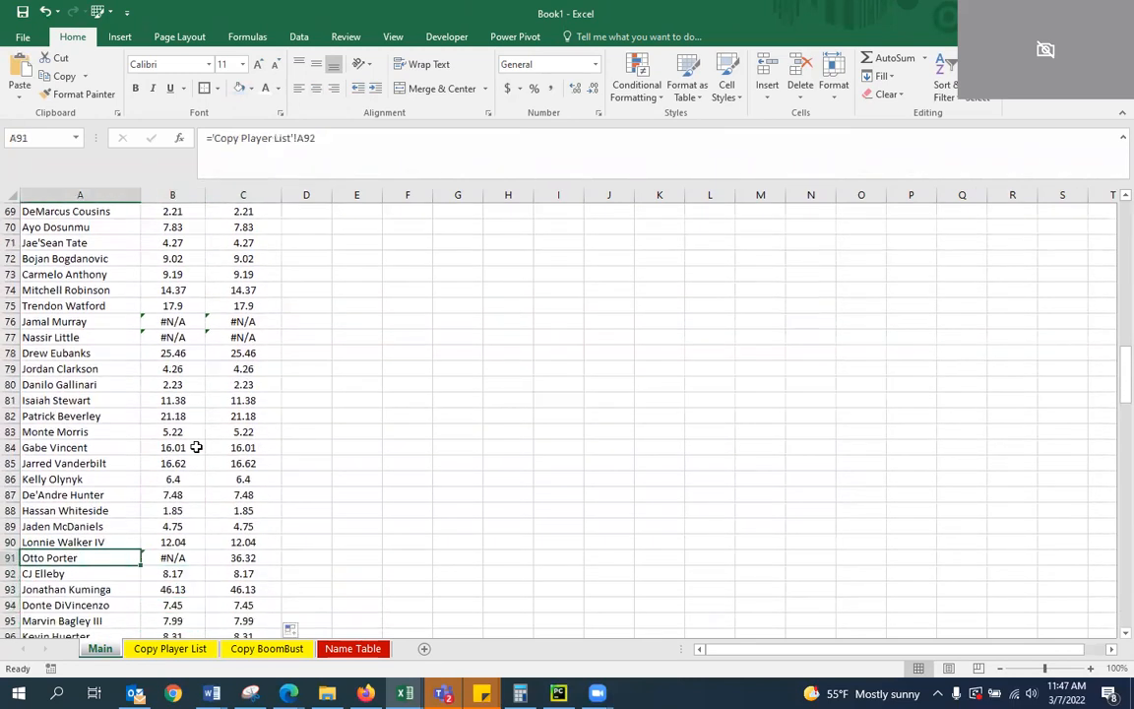
pyautogui.press('Right')
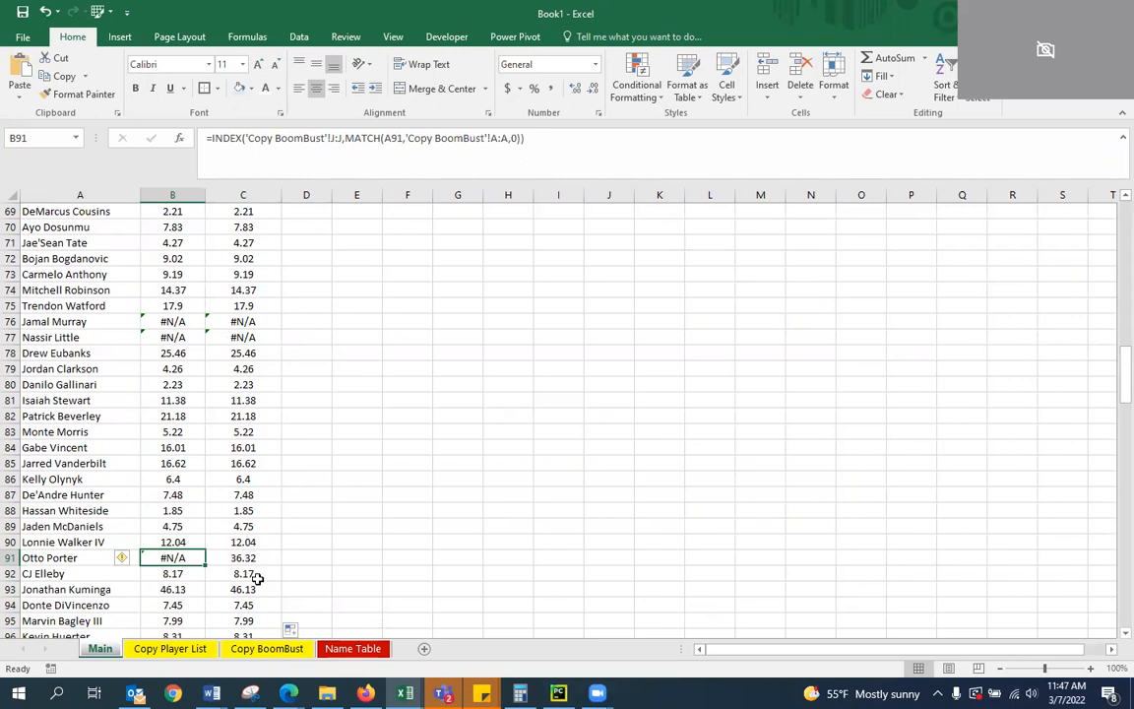
# Widen the Name column on the Copy BoomBust sheet so the full player names fit
pyautogui.scroll(20, 172, 355)
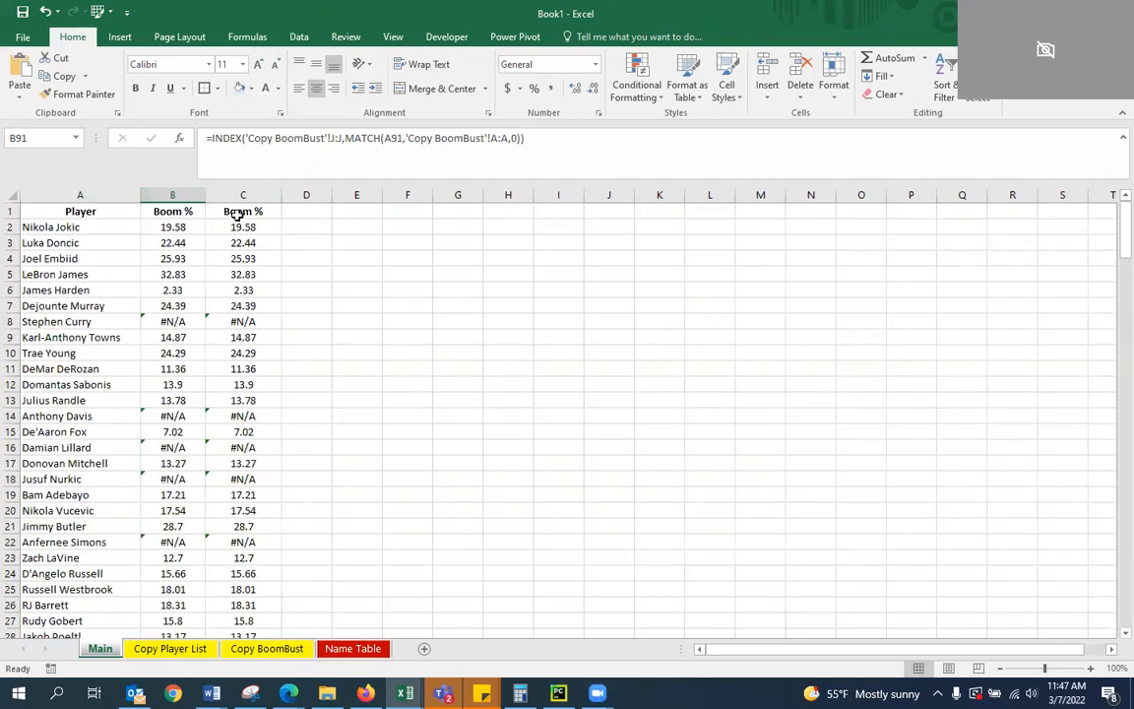
pyautogui.click(246, 648)
pyautogui.moveTo(95, 194); pyautogui.dragTo(189, 194)
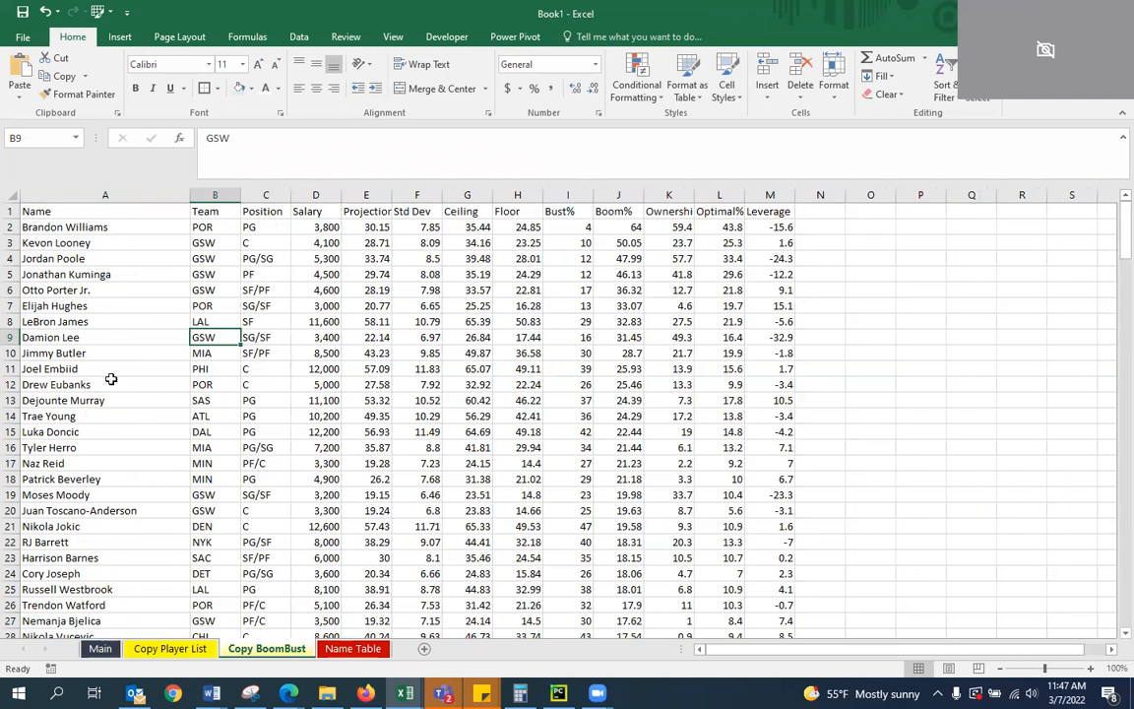
# Review the Master Table's FC and B/B name pairs on the Name Table sheet and return to Main
pyautogui.click(356, 653)
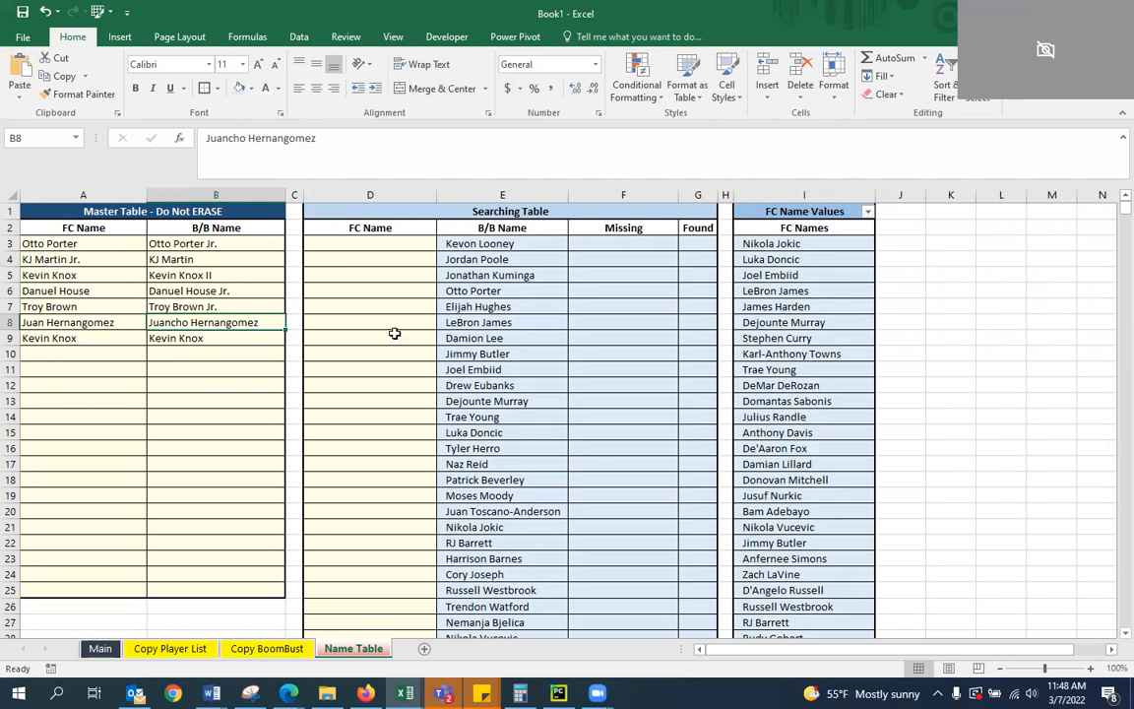
pyautogui.click(296, 259)
pyautogui.press('Left')
pyautogui.press('Right')
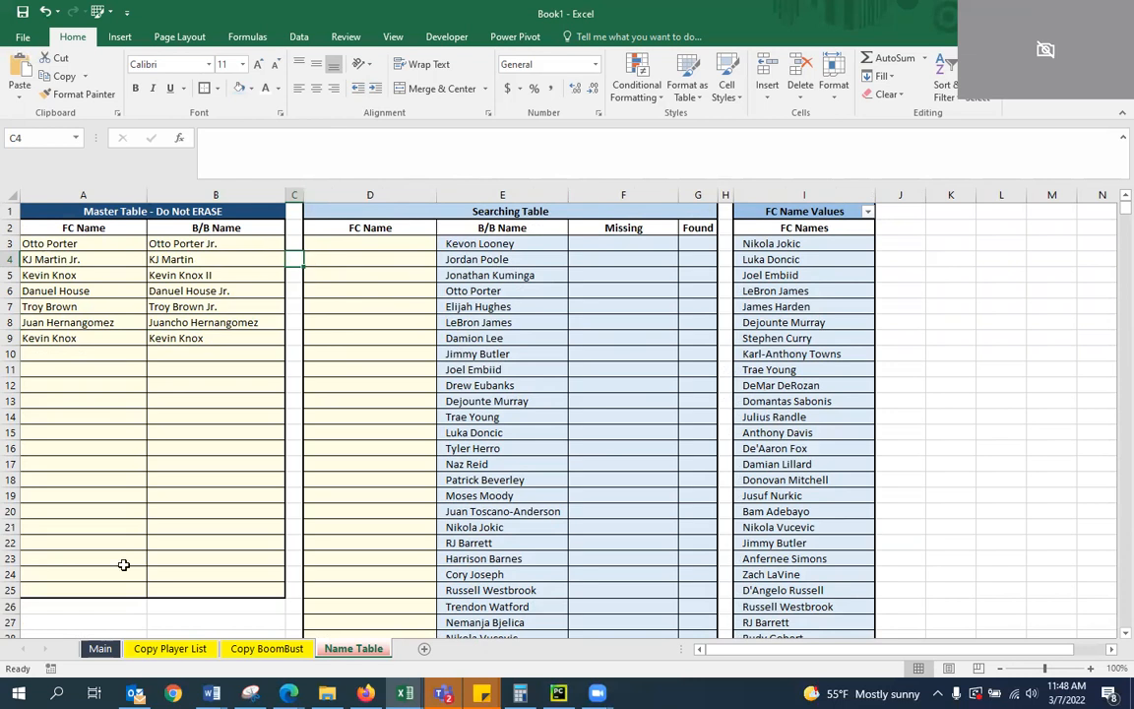
pyautogui.click(99, 648)
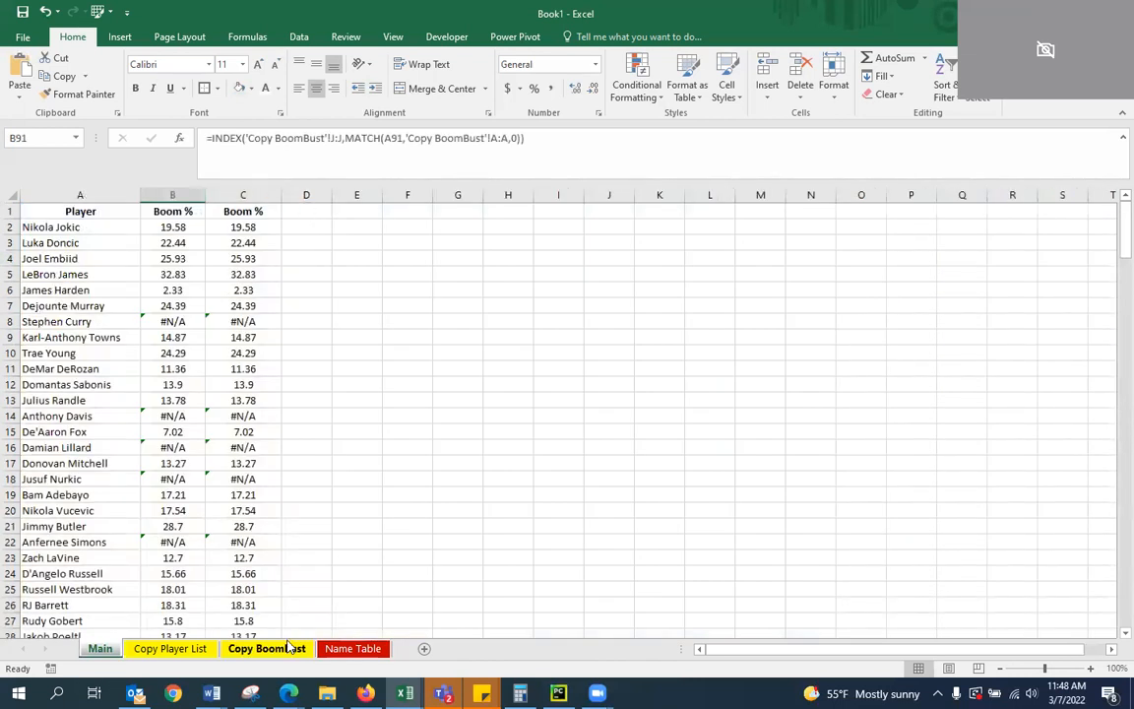
# Check the Name Table sheet again and compare the formulas in the two Boom % columns on Main
pyautogui.click(352, 647)
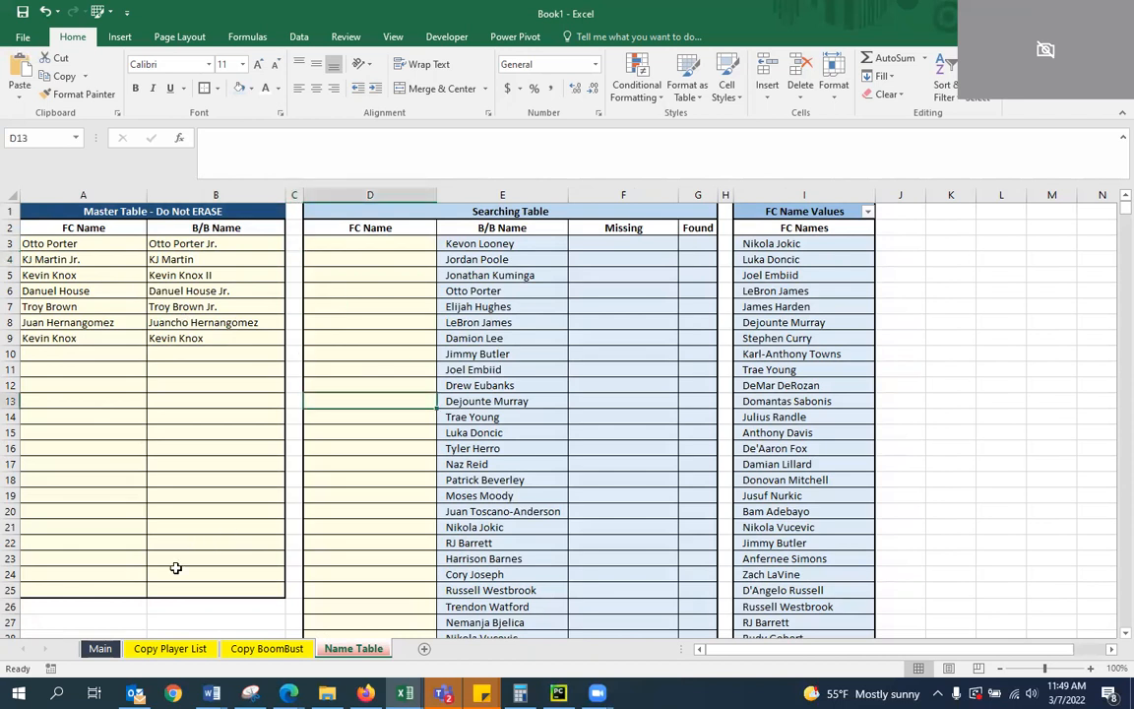
pyautogui.click(99, 647)
pyautogui.click(355, 353)
pyautogui.click(297, 288)
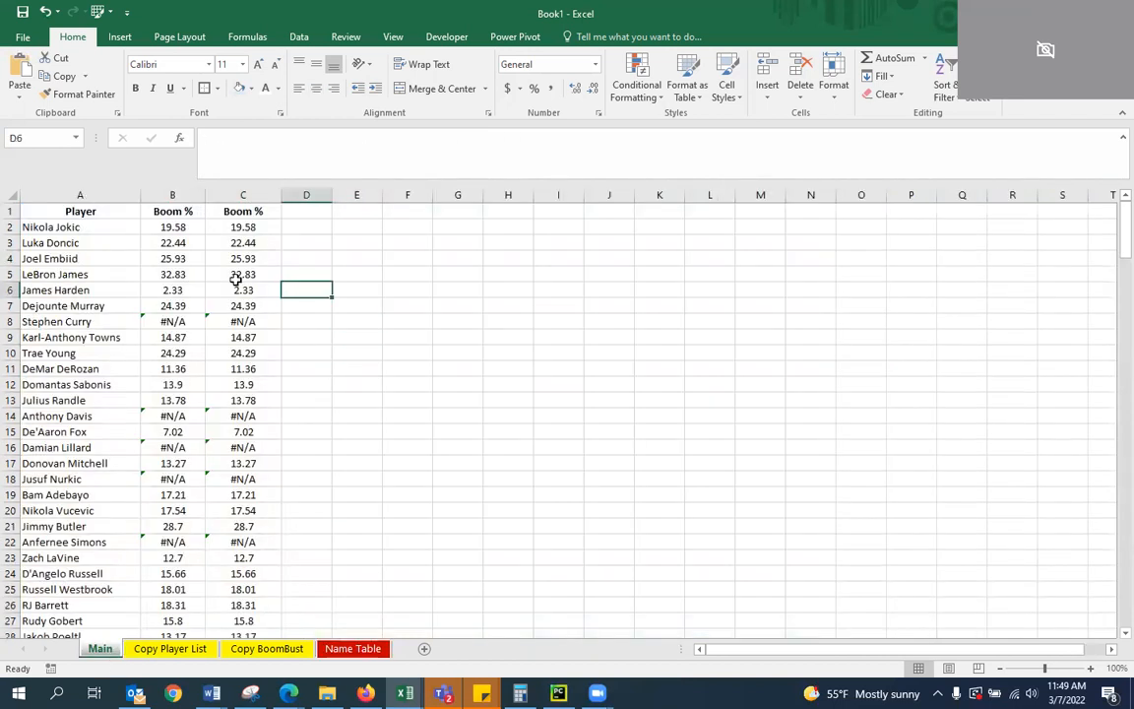
pyautogui.click(236, 277)
pyautogui.click(248, 240)
pyautogui.click(244, 335)
pyautogui.click(245, 274)
pyautogui.click(243, 260)
pyautogui.click(222, 241)
pyautogui.click(173, 226)
pyautogui.press('Down')
pyautogui.press('Down')
pyautogui.press('Down')
pyautogui.scroll(-9, 208, 208)
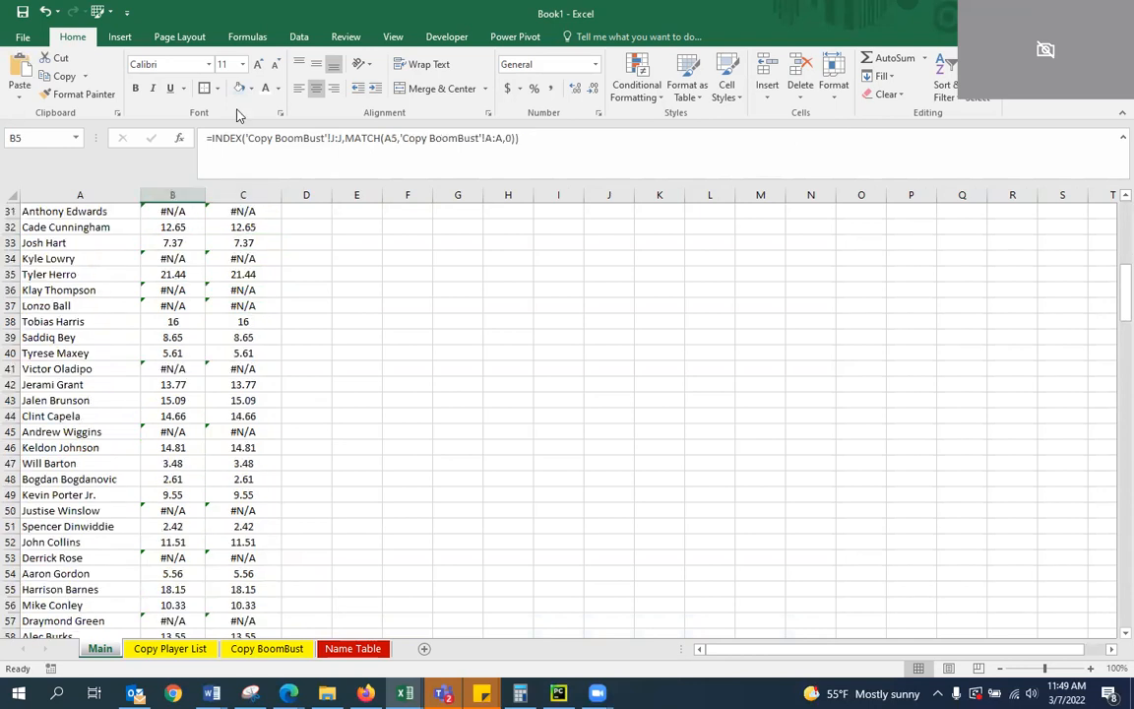
pyautogui.scroll(9, 226, 400)
pyautogui.click(182, 187)
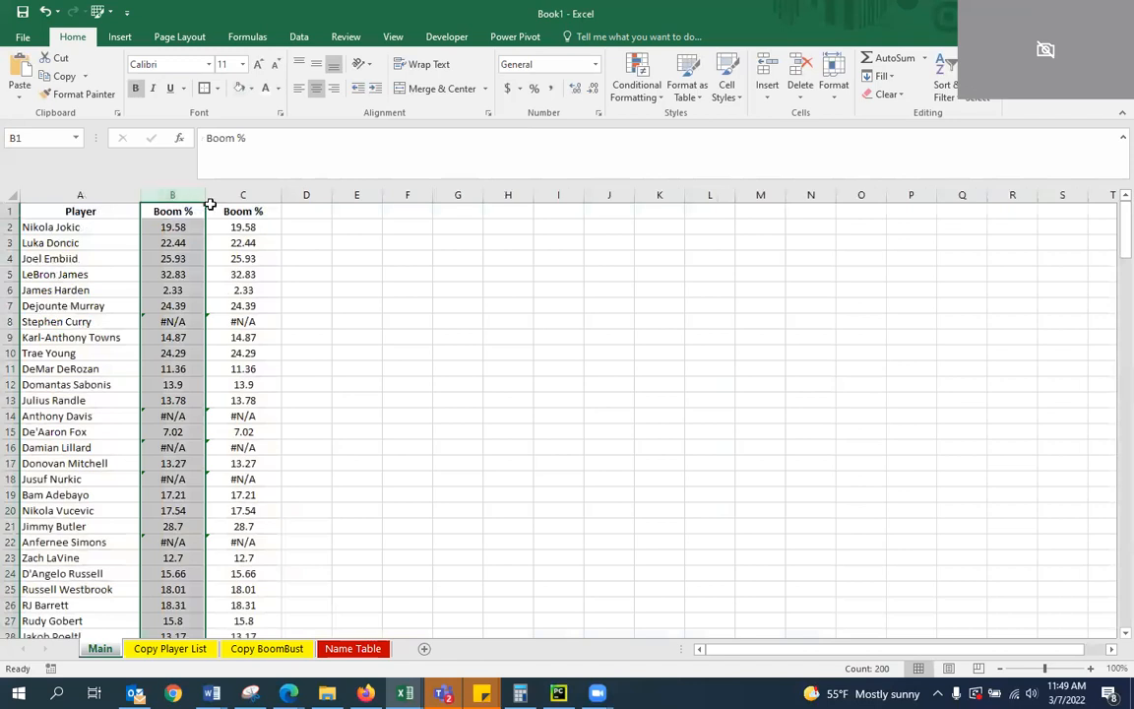
# Replace the formula in B2 with the IFERROR name-lookup formula copied from C2 and fill it down the Boom % column
pyautogui.click(253, 227)
pyautogui.moveTo(891, 159); pyautogui.dragTo(369, 53)
pyautogui.hotkey('ctrl', 'c')
pyautogui.press('Return')
pyautogui.press('Left')
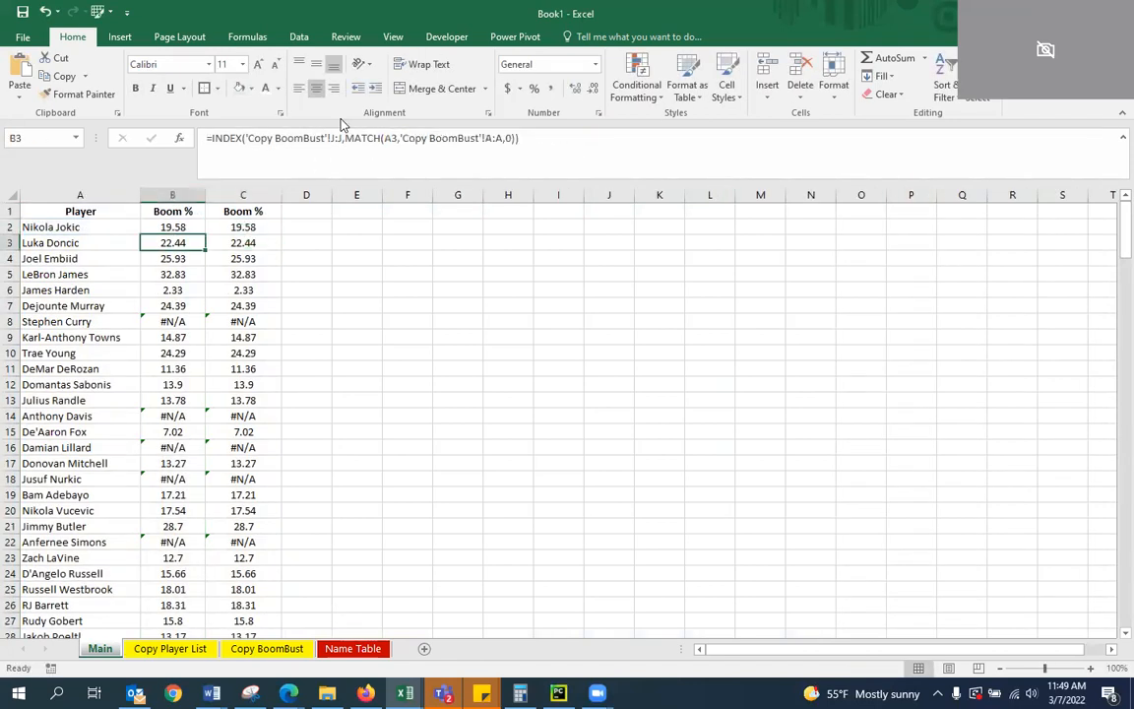
pyautogui.press('Up')
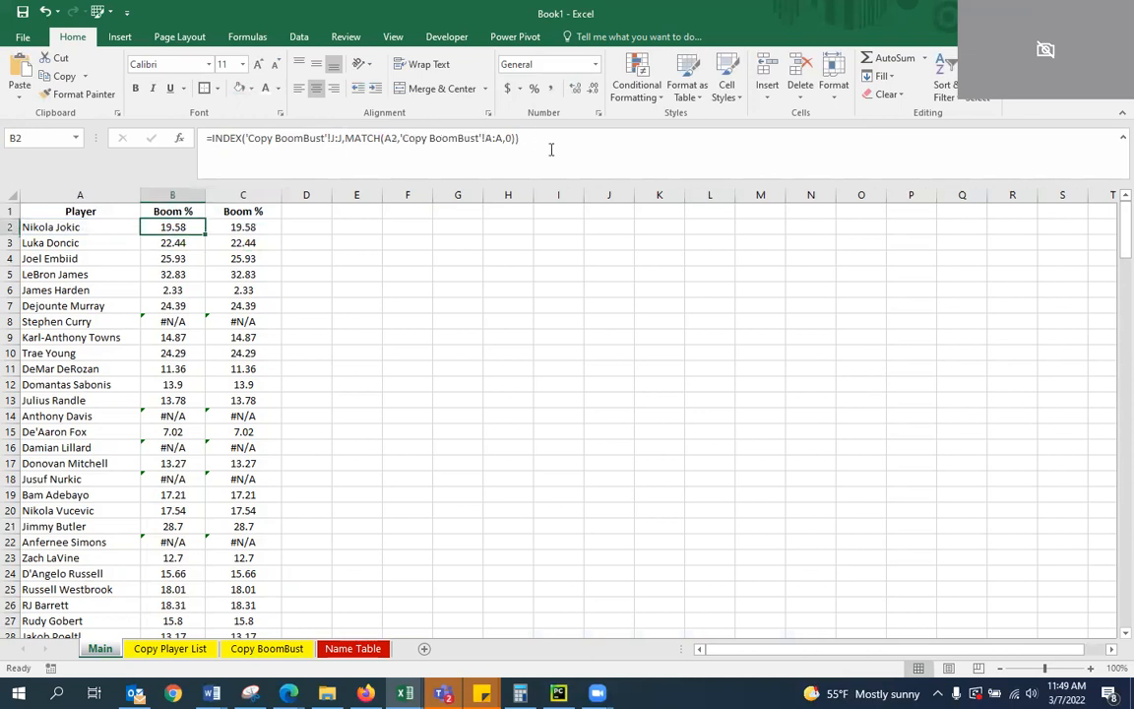
pyautogui.moveTo(549, 142); pyautogui.dragTo(209, 128)
pyautogui.hotkey('ctrl', 'v')
pyautogui.hotkey('ctrl', 'Return')
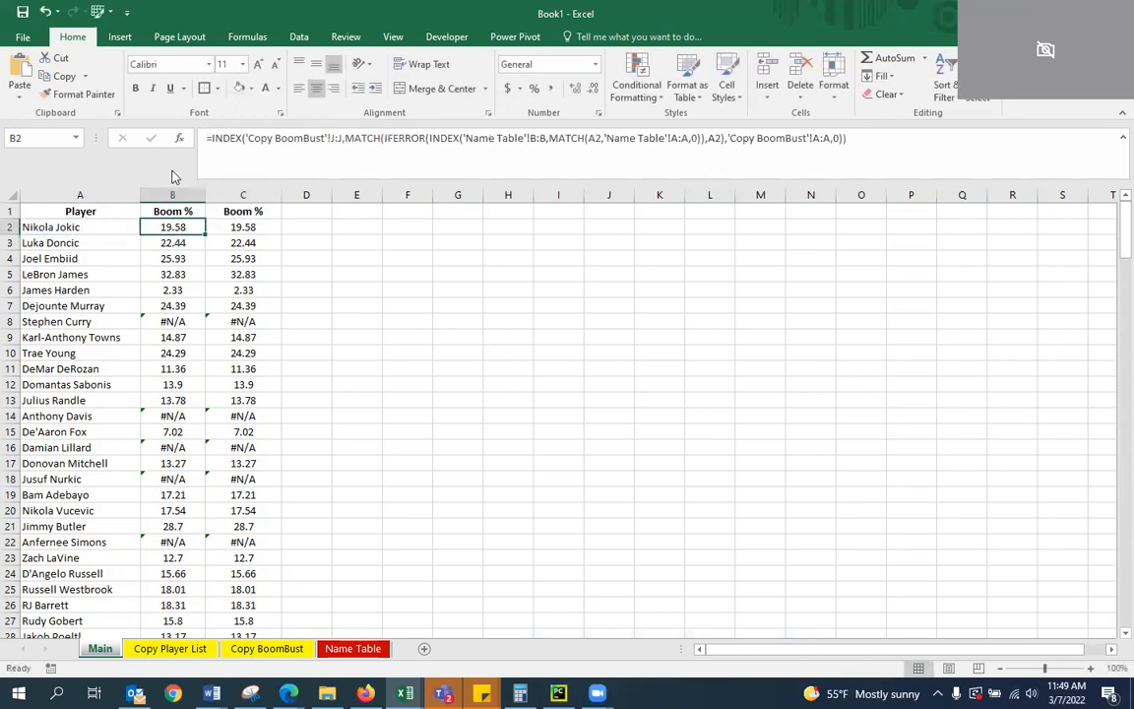
pyautogui.doubleClick(205, 235)
# Delete the duplicate Boom % column C from the Main sheet
pyautogui.click(246, 275)
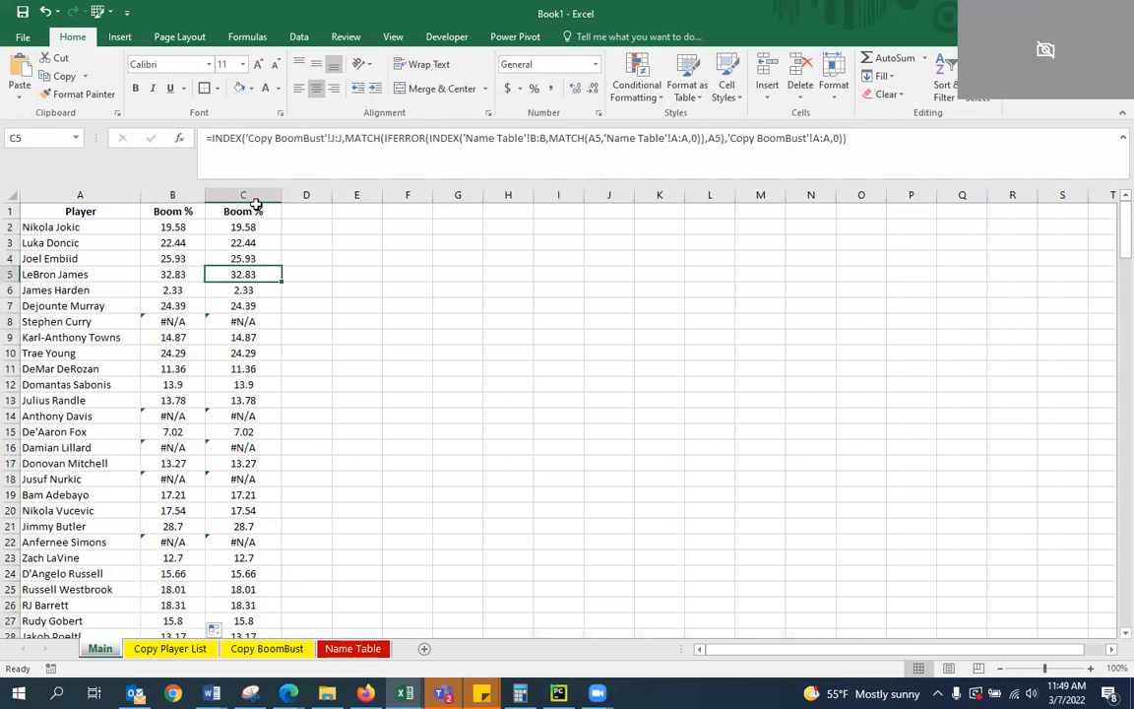
pyautogui.click(258, 201)
pyautogui.rightClick(259, 201)
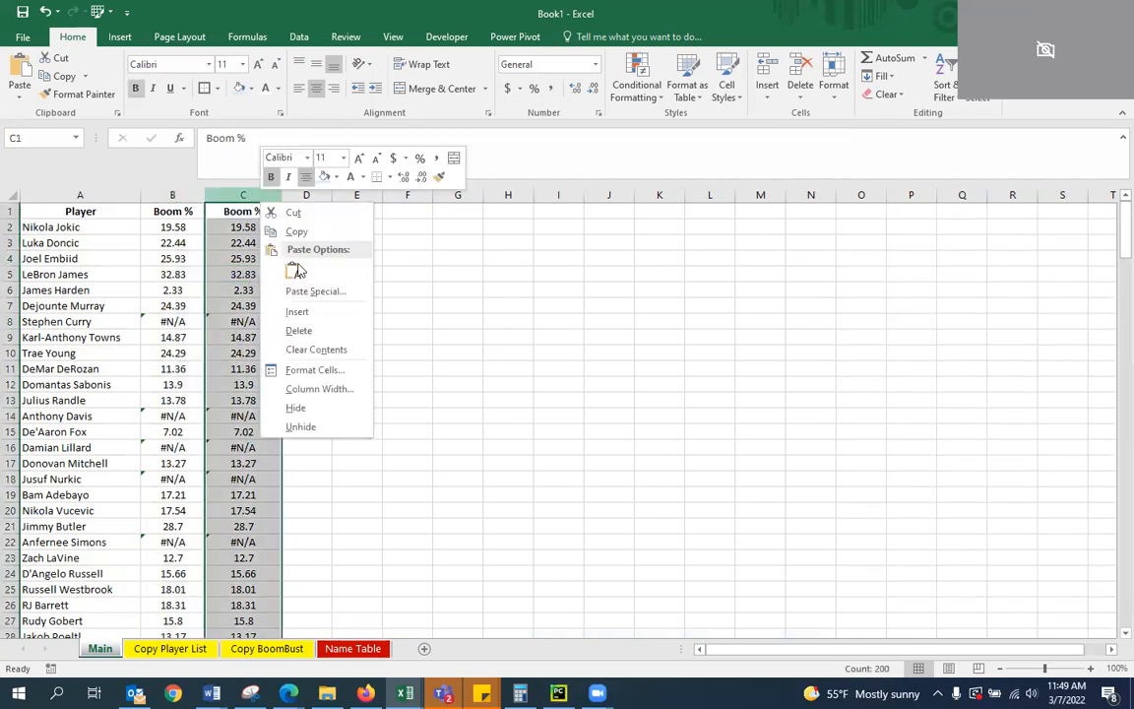
pyautogui.click(307, 329)
# Examine the Player column's cell references on Main and the names they draw from on the Copy Player List sheet
pyautogui.click(91, 256)
pyautogui.click(78, 227)
pyautogui.click(82, 246)
pyautogui.click(84, 253)
pyautogui.moveTo(83, 240); pyautogui.dragTo(85, 231)
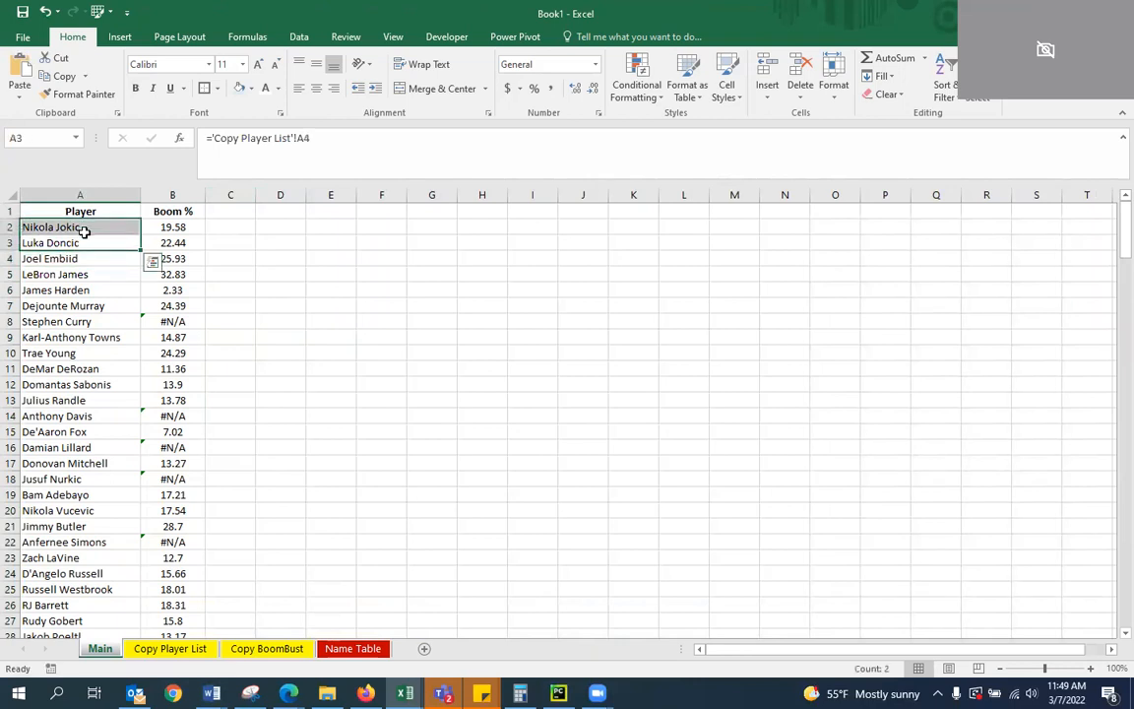
pyautogui.click(84, 231)
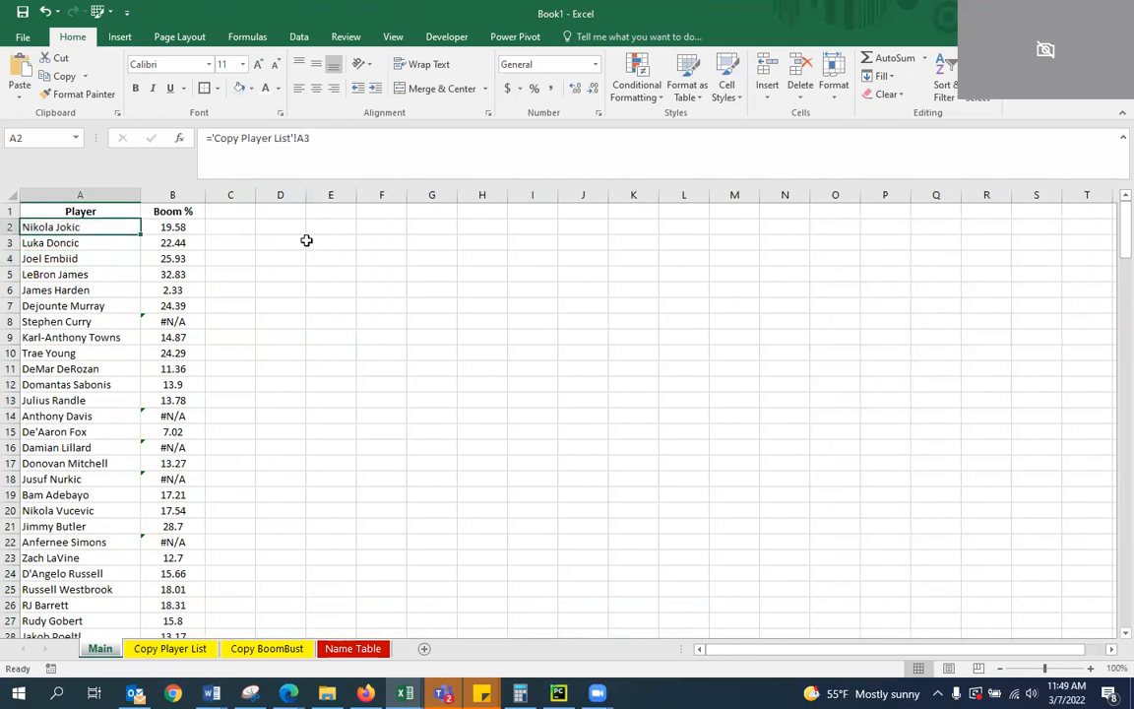
pyautogui.click(157, 648)
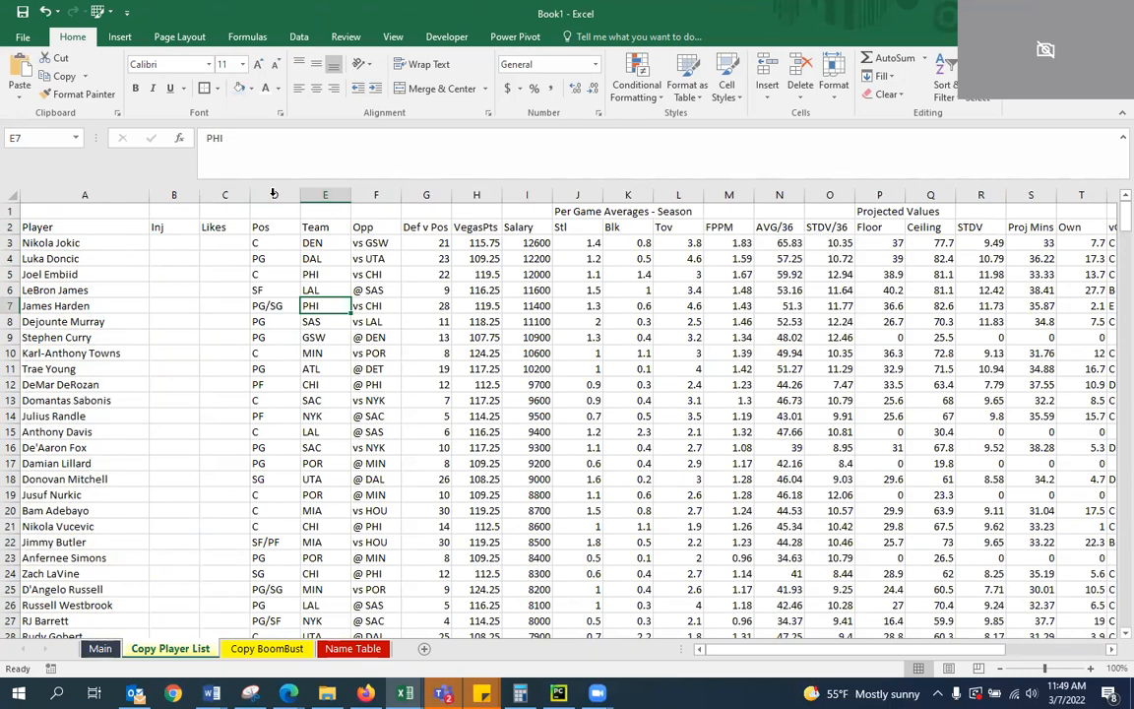
pyautogui.click(101, 648)
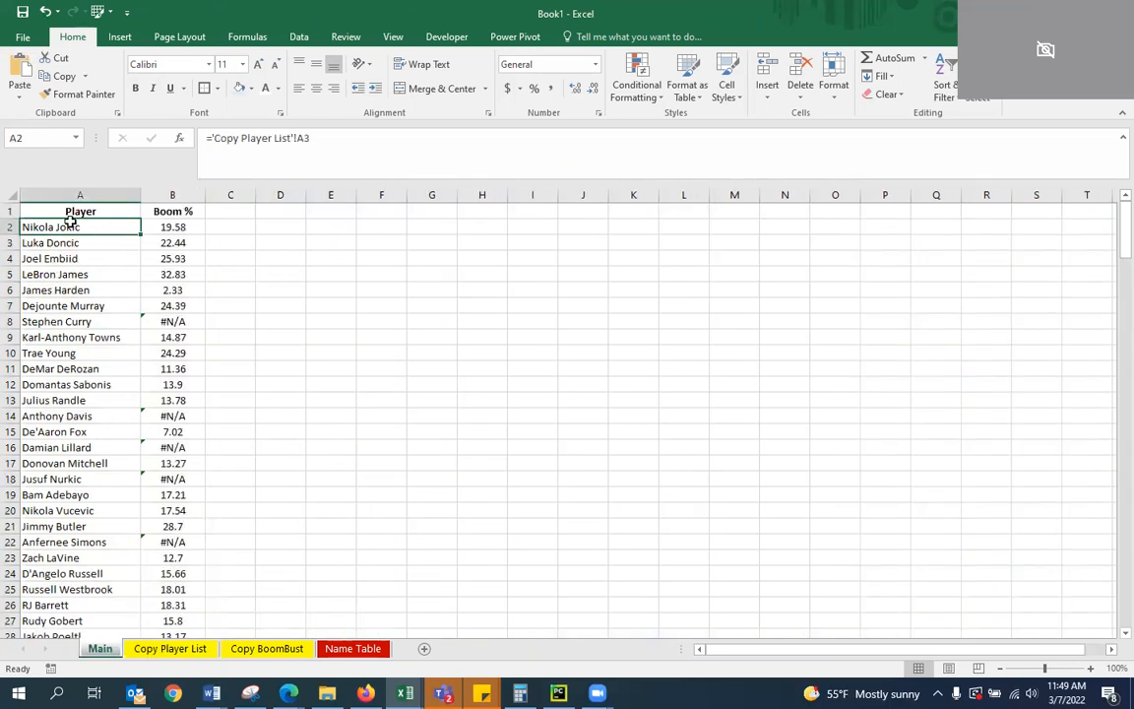
pyautogui.click(86, 349)
pyautogui.click(81, 245)
pyautogui.click(78, 227)
pyautogui.click(241, 240)
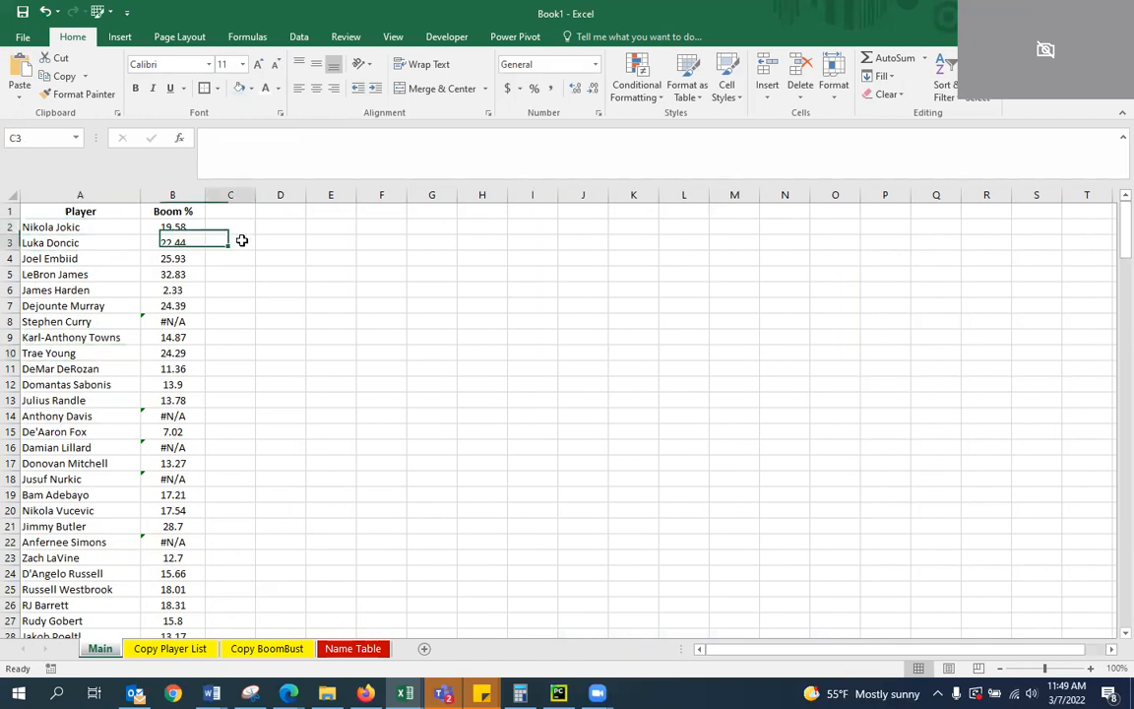
pyautogui.press('Up')
pyautogui.press('Left')
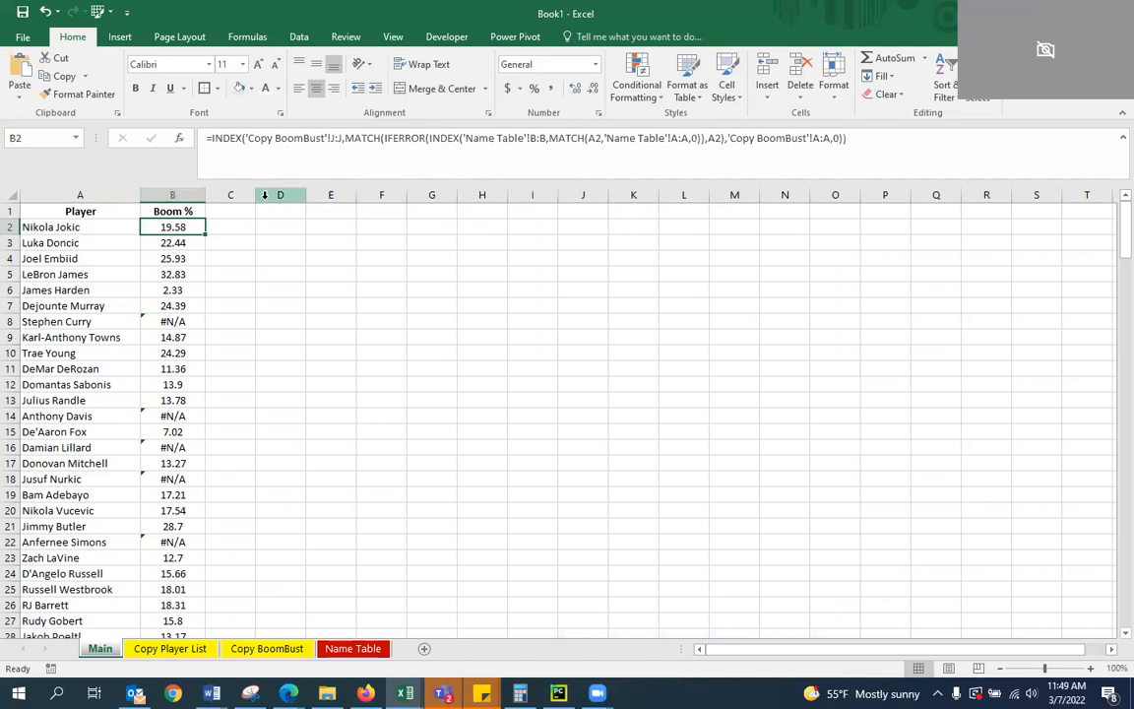
# Insert a blank column between Player and Boom % on Main and narrow it slightly
pyautogui.rightClick(153, 193)
pyautogui.click(216, 305)
pyautogui.click(336, 286)
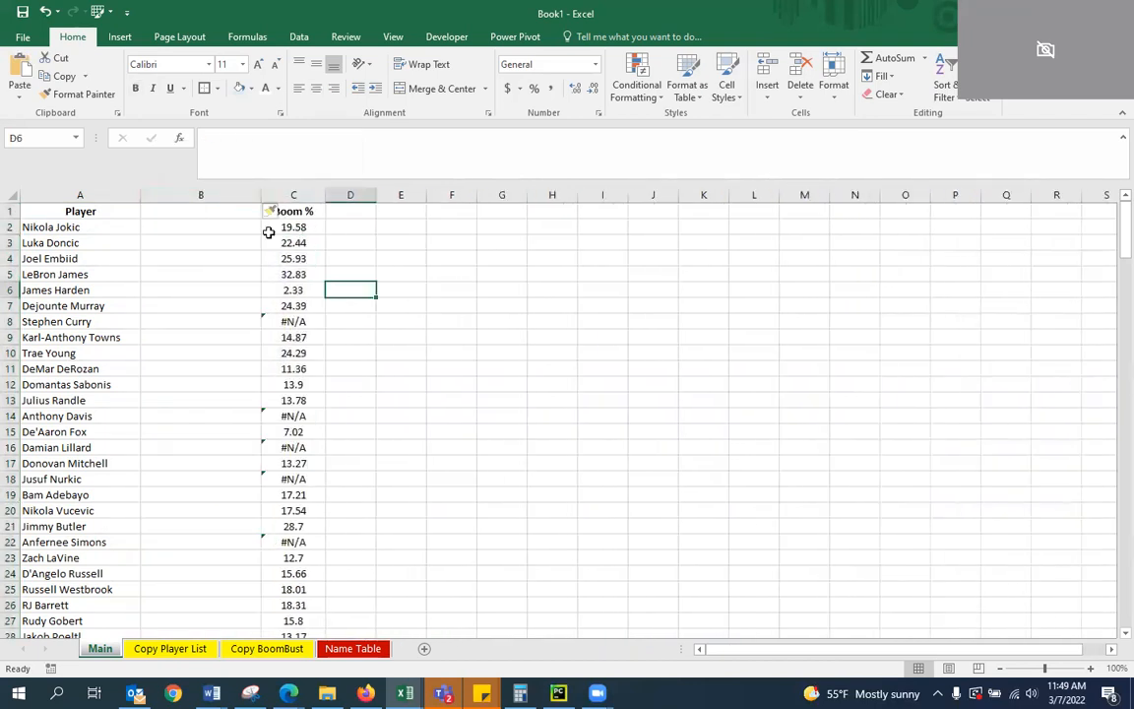
pyautogui.moveTo(262, 194); pyautogui.dragTo(236, 191)
# Enter the header Boom Player in cell B1 of the new column
pyautogui.click(137, 225)
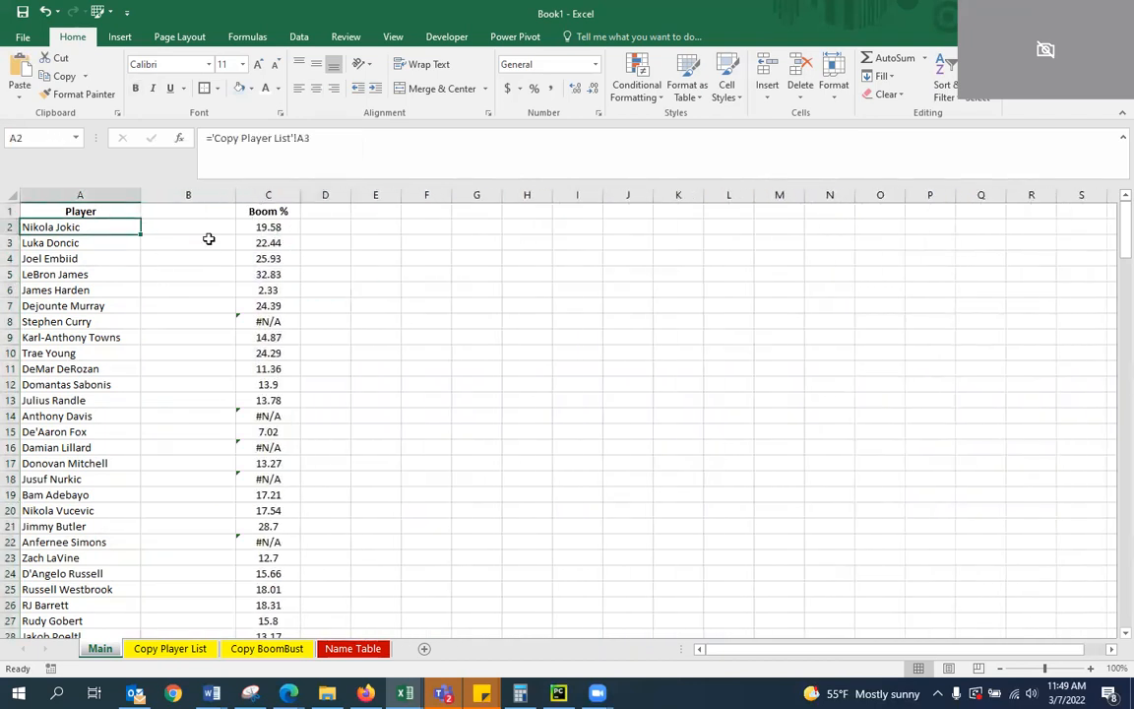
pyautogui.click(192, 227)
pyautogui.click(185, 214)
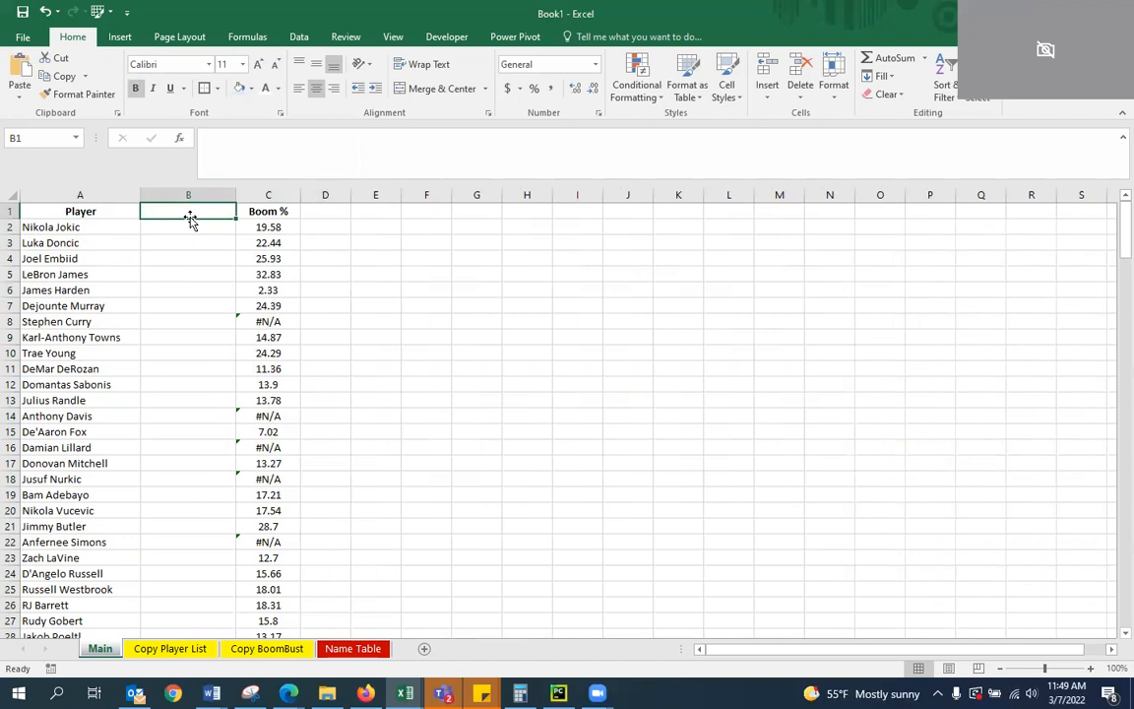
pyautogui.write('Boom Player')
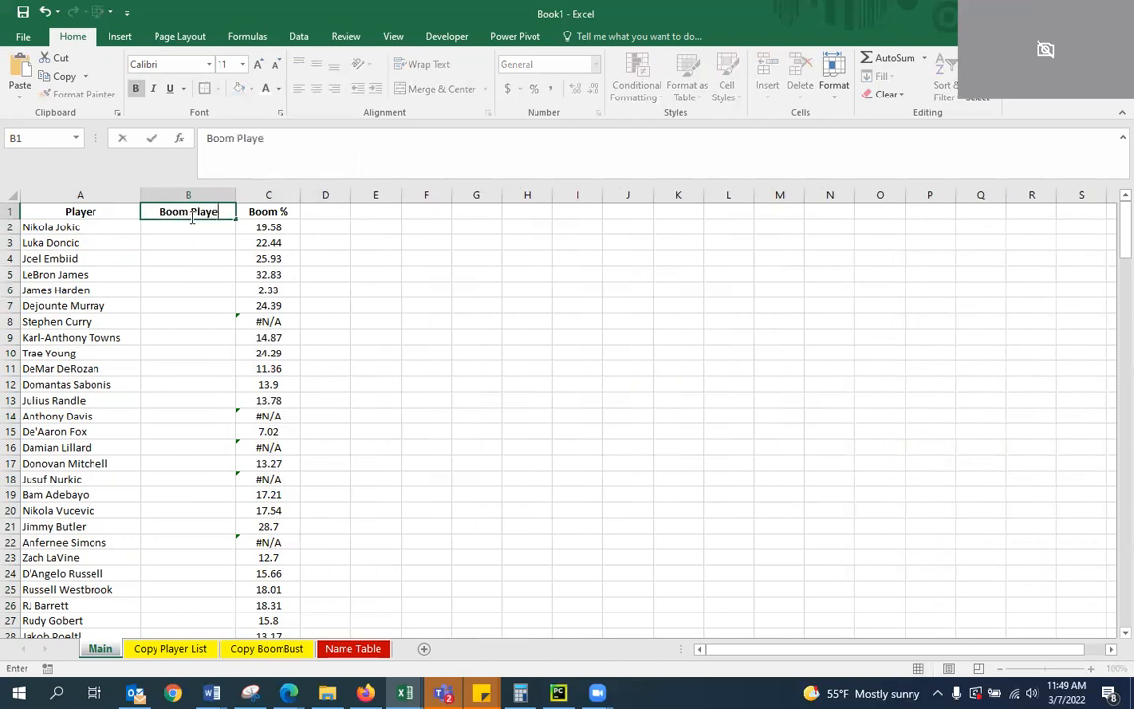
pyautogui.press('Return')
pyautogui.press('Left')
pyautogui.press('Right')
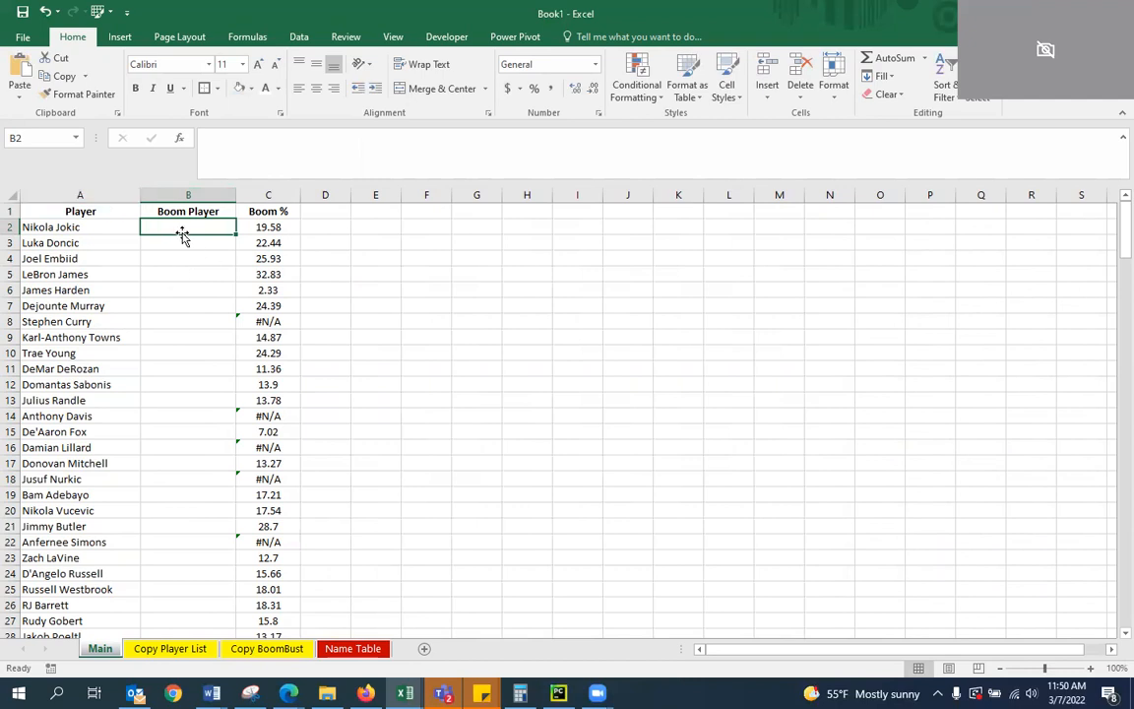
# Begin a formula in B2 with INDEX over the Name Table sheet's B/B Name column, 'Name Table'!B:B
pyautogui.click(275, 143)
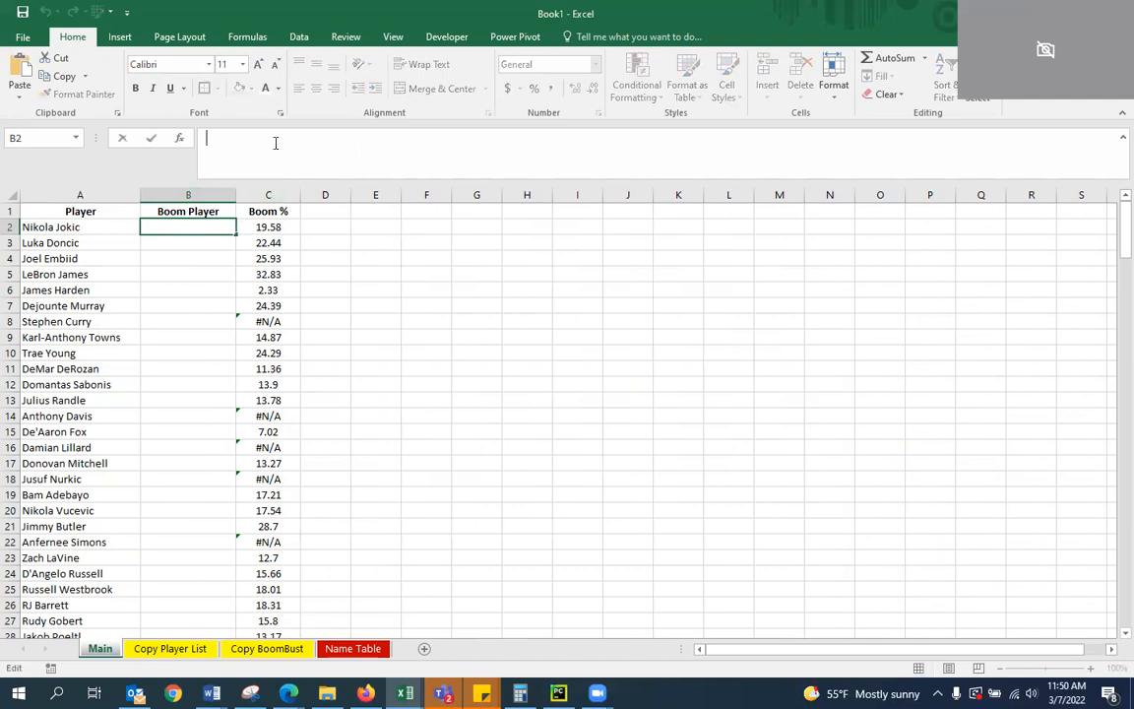
pyautogui.write('=')
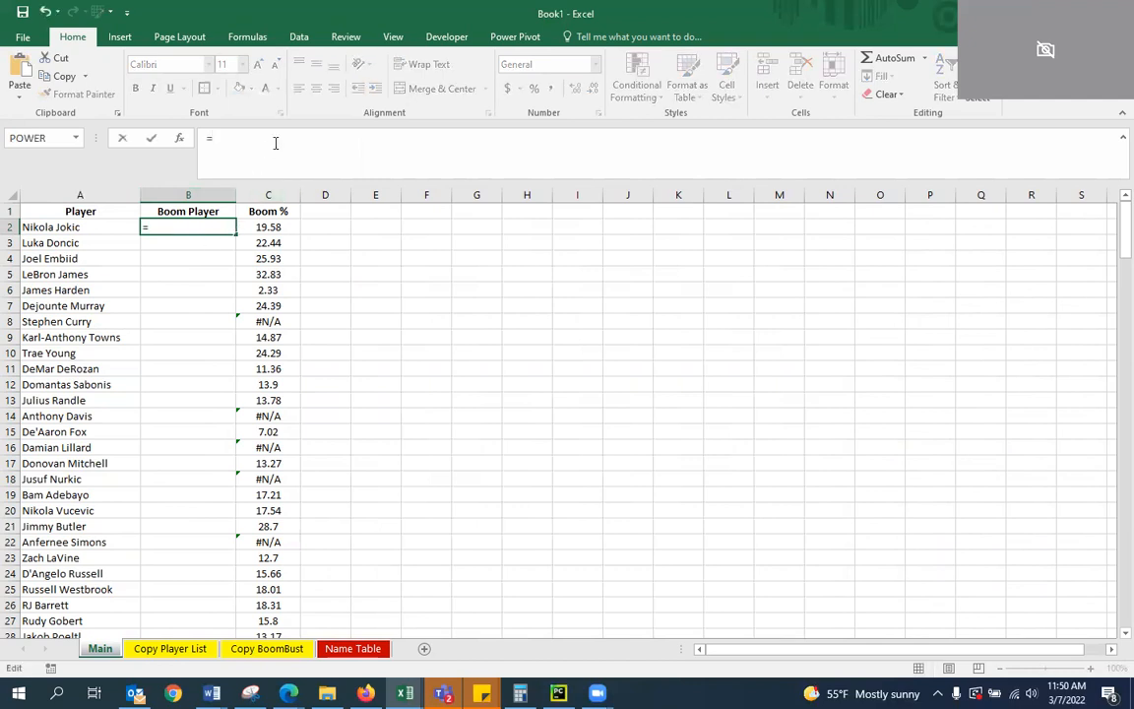
pyautogui.write('INDEX(')
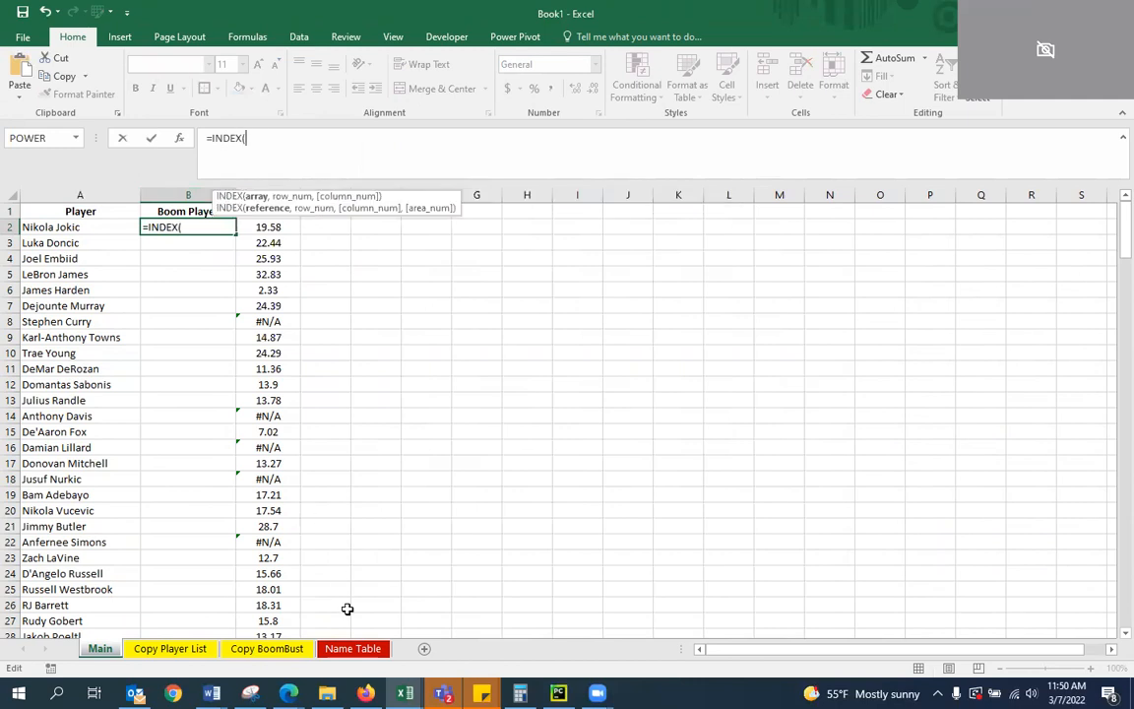
pyautogui.click(357, 648)
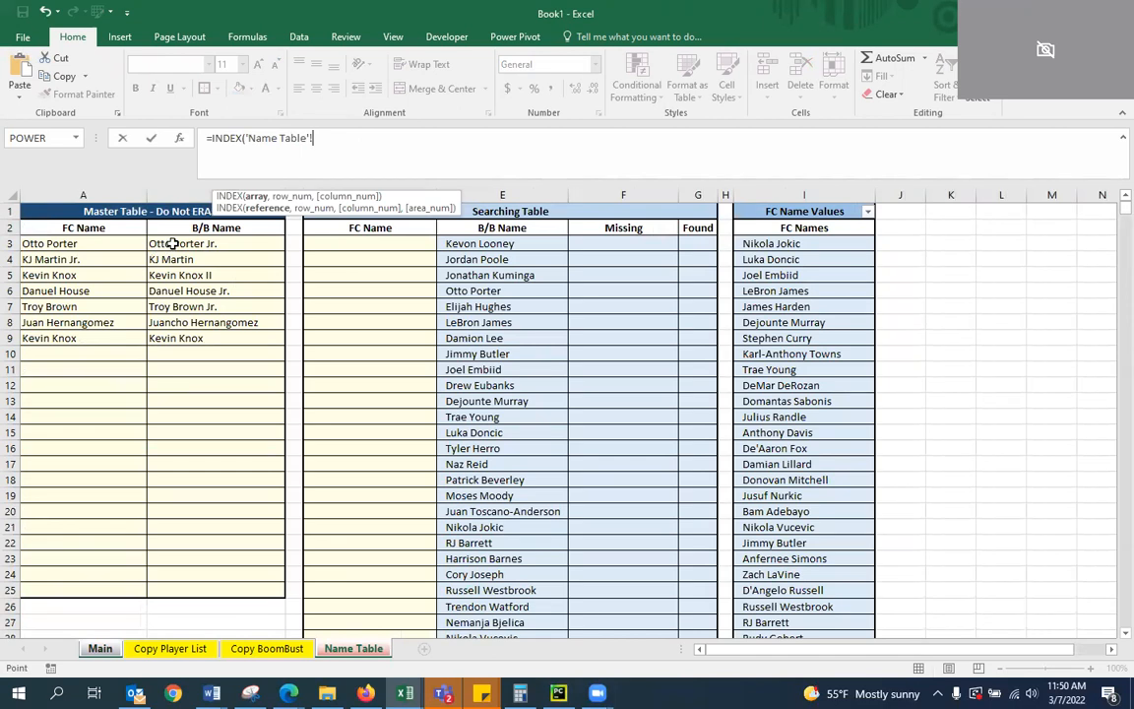
pyautogui.click(201, 194)
pyautogui.press('BackSpace')
pyautogui.write(':B,MATCH(')
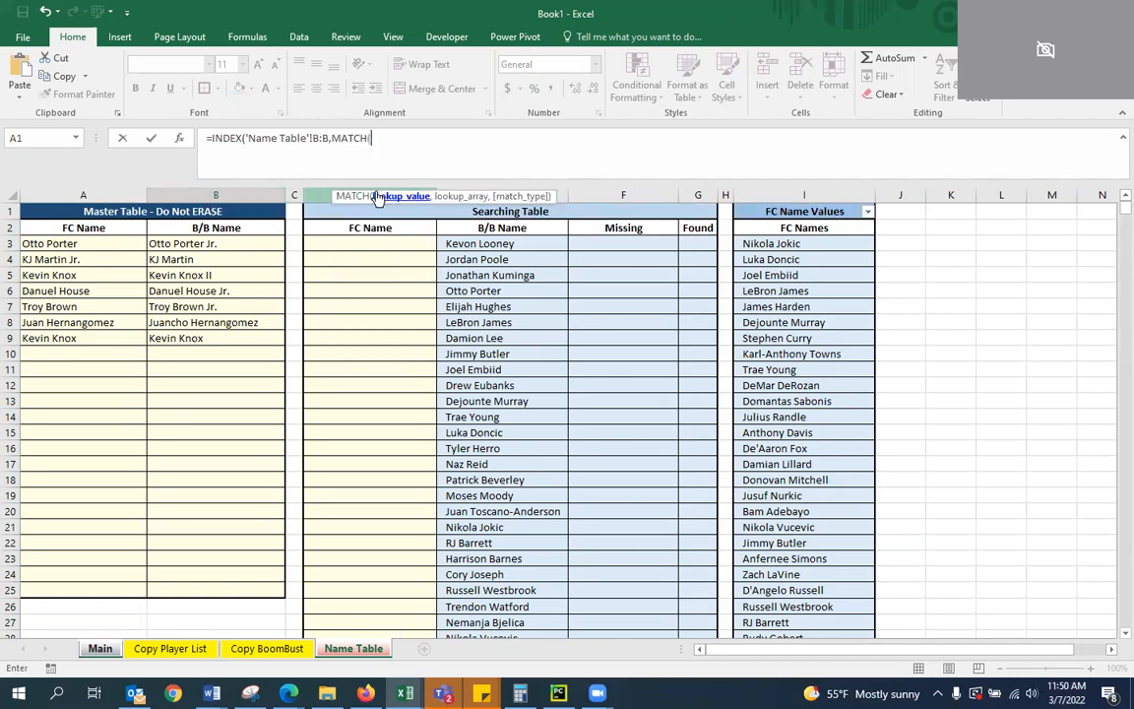
pyautogui.write('A2,')
# Complete the B2 formula with MATCH(A2,'Name Table'!A:A,0) as the row argument and enter it
pyautogui.click(92, 194)
pyautogui.press('BackSpace')
pyautogui.write('A')
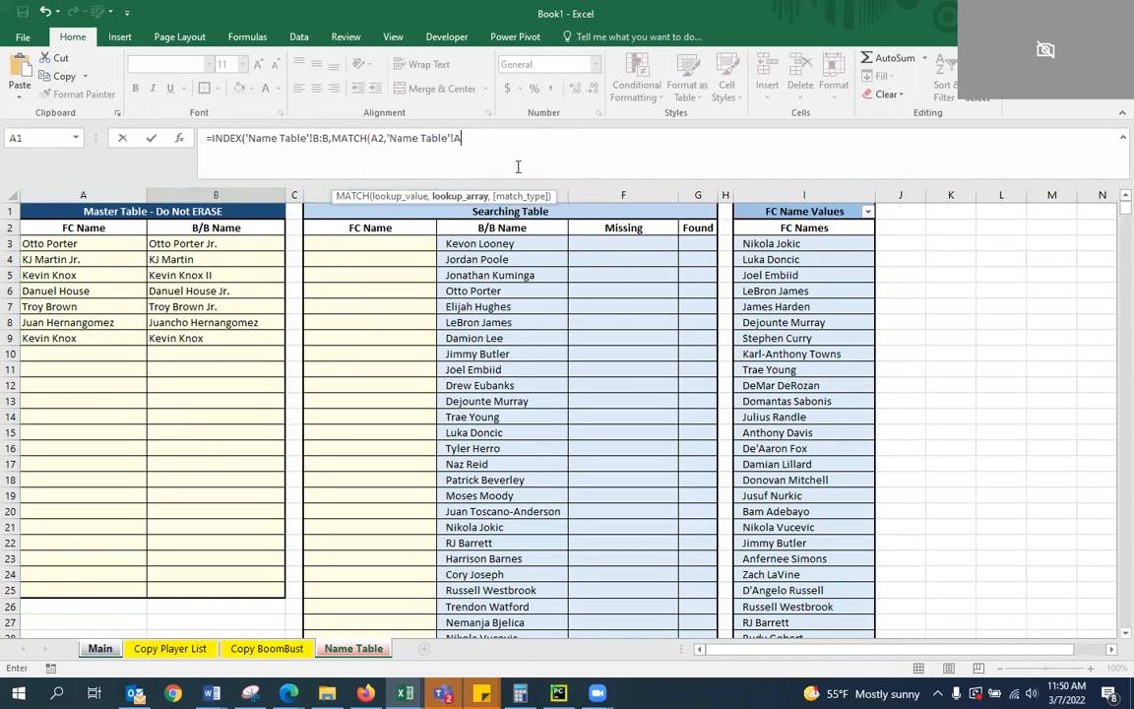
pyautogui.write(':A,0')
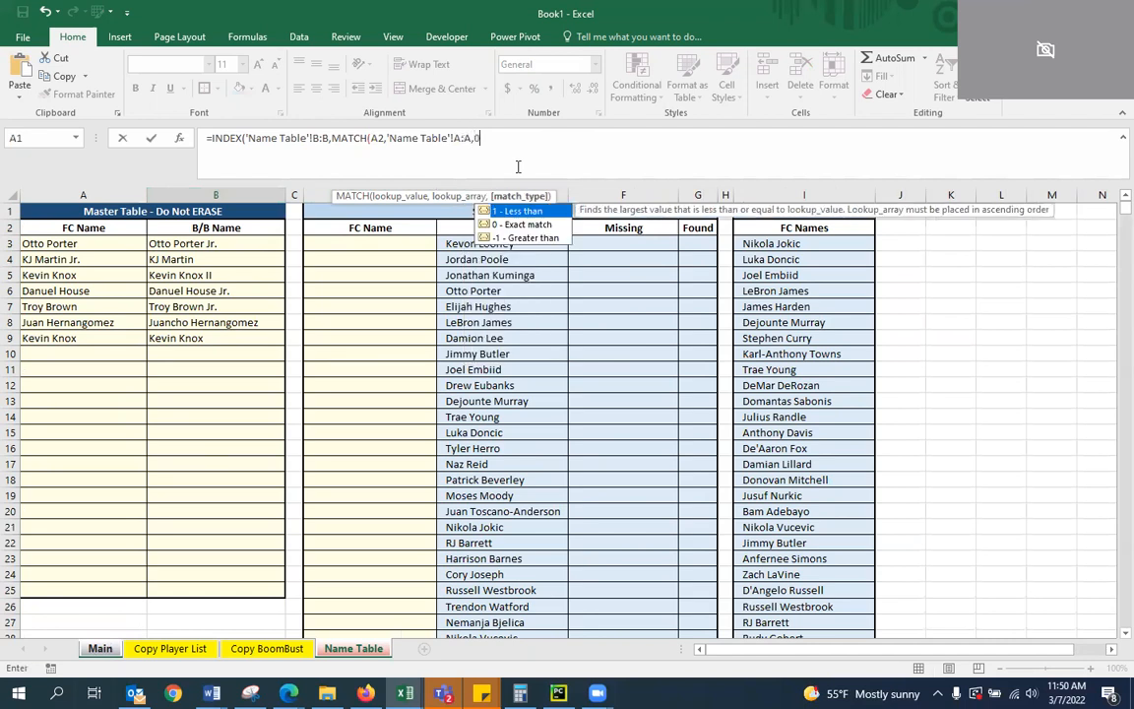
pyautogui.write(')')
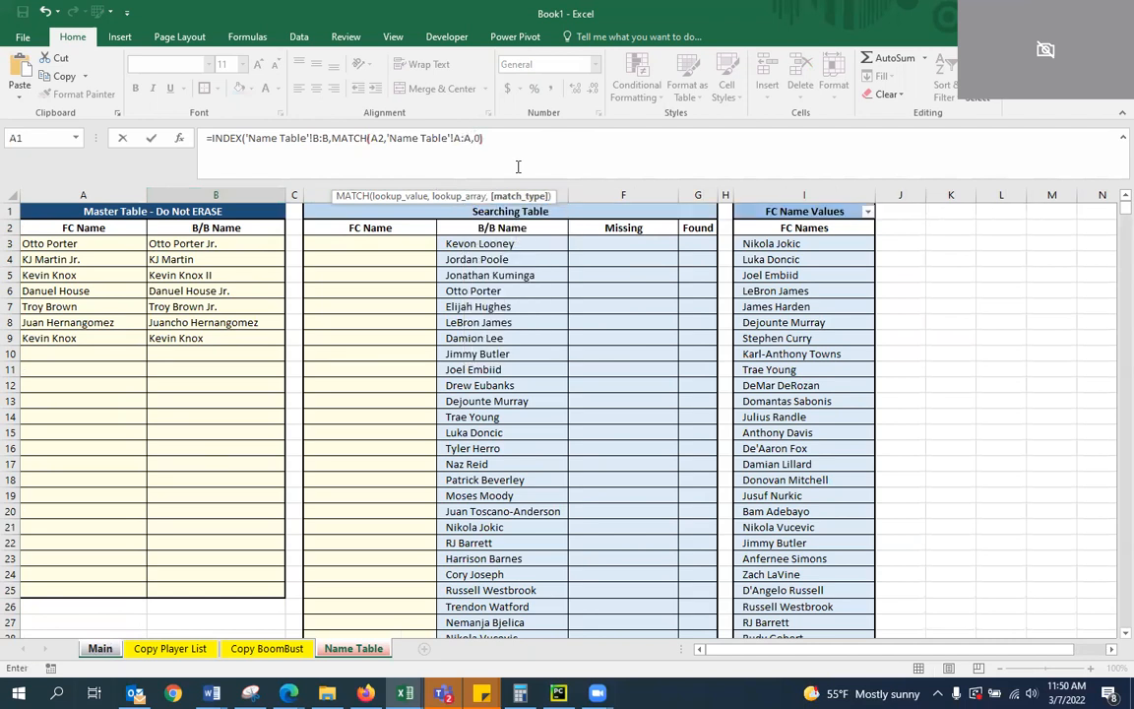
pyautogui.write(')')
pyautogui.press('Return')
pyautogui.press('Up')
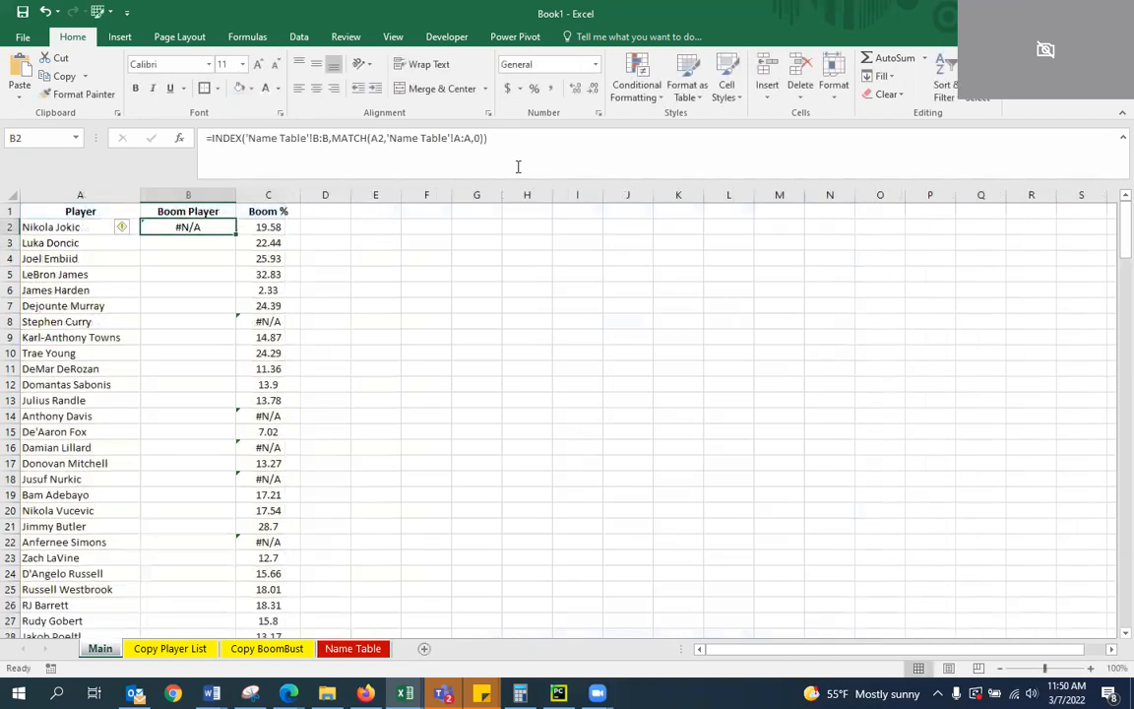
# Fill the B2 formula down the Boom Player column and review the names it returns along the player list
pyautogui.doubleClick(235, 236)
pyautogui.scroll(-20, 226, 356)
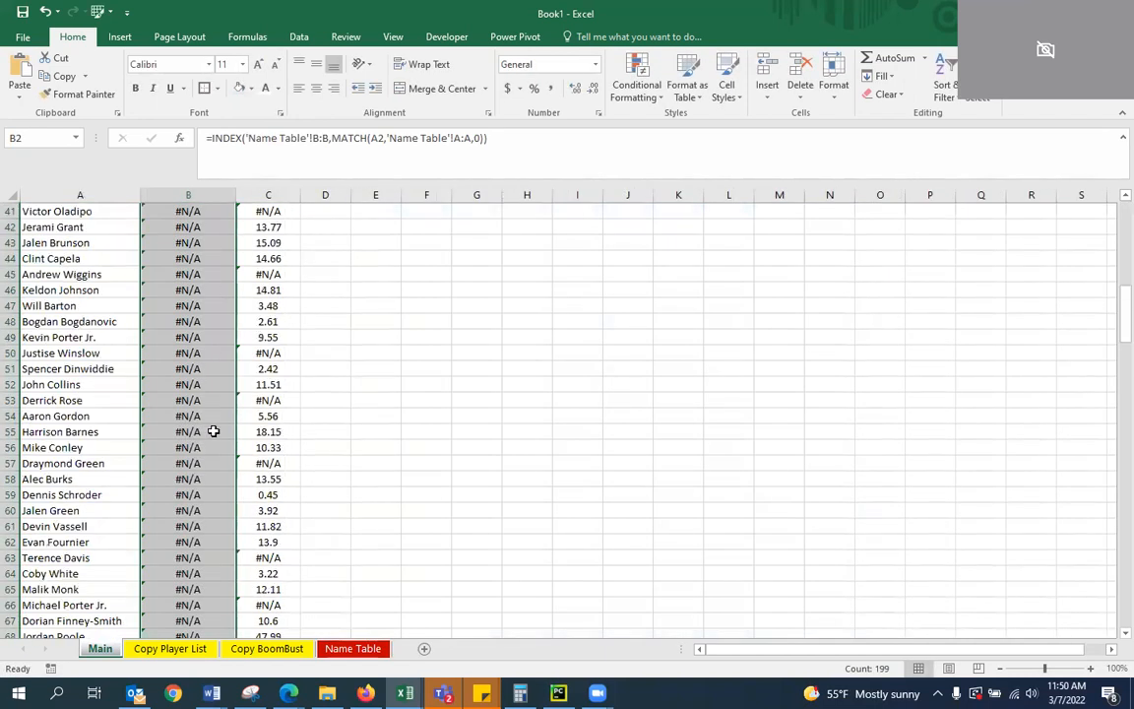
pyautogui.scroll(-6, 209, 451)
pyautogui.scroll(8, 211, 455)
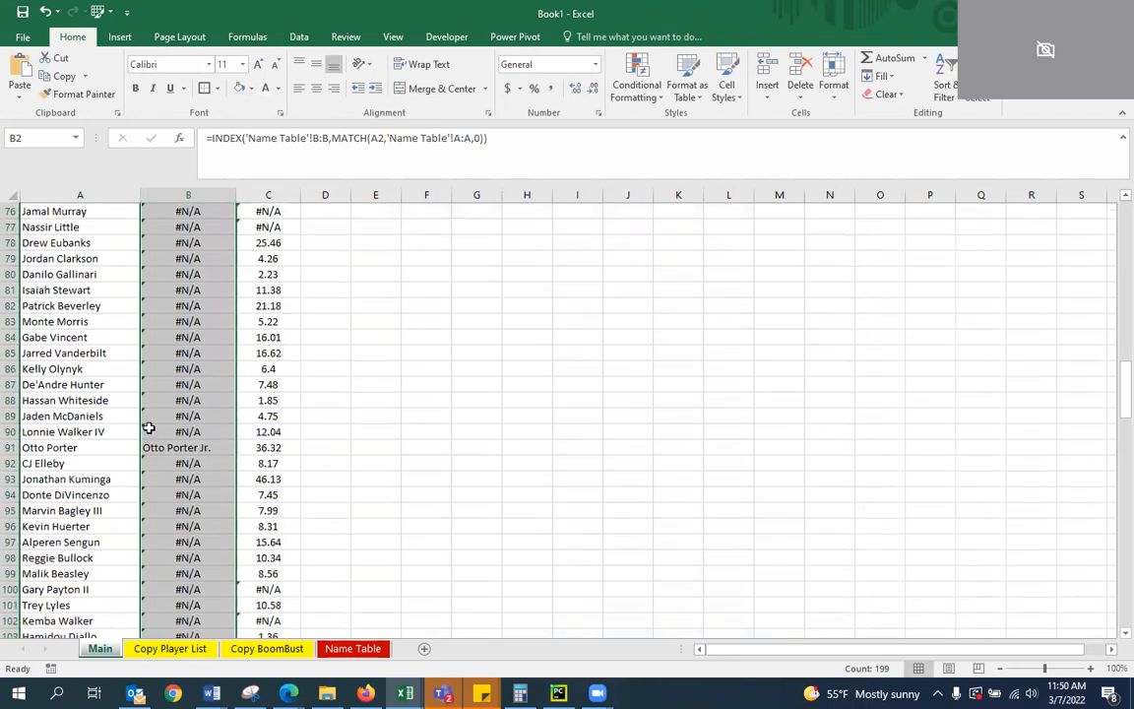
pyautogui.scroll(-18, 210, 452)
pyautogui.scroll(5, 193, 447)
pyautogui.scroll(20, 193, 447)
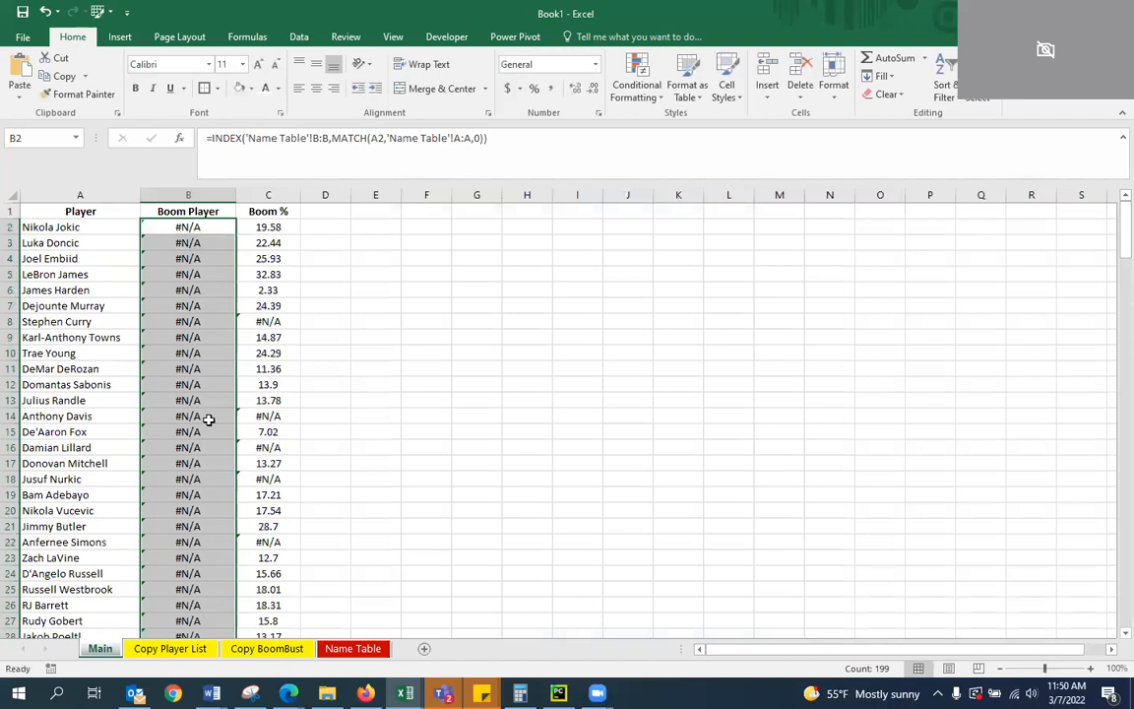
# Wrap the B2 formula in IFERROR with an empty string "" as the value_if_error argument
pyautogui.click(192, 227)
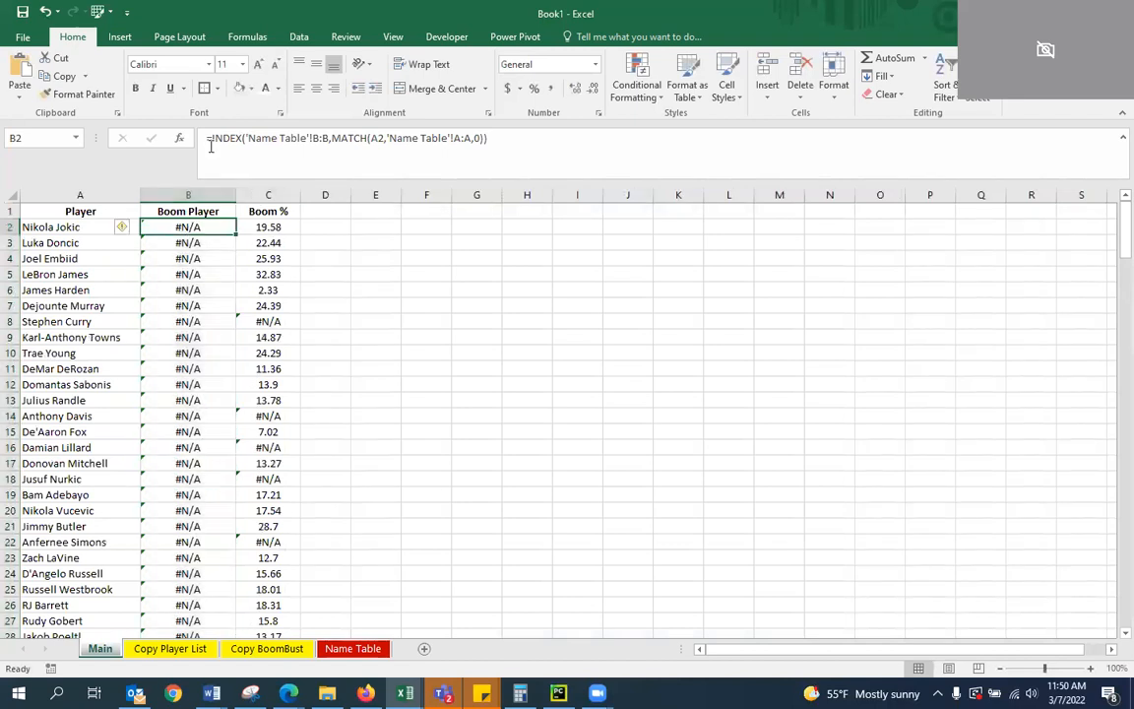
pyautogui.click(191, 170)
pyautogui.write('IFERRO(')
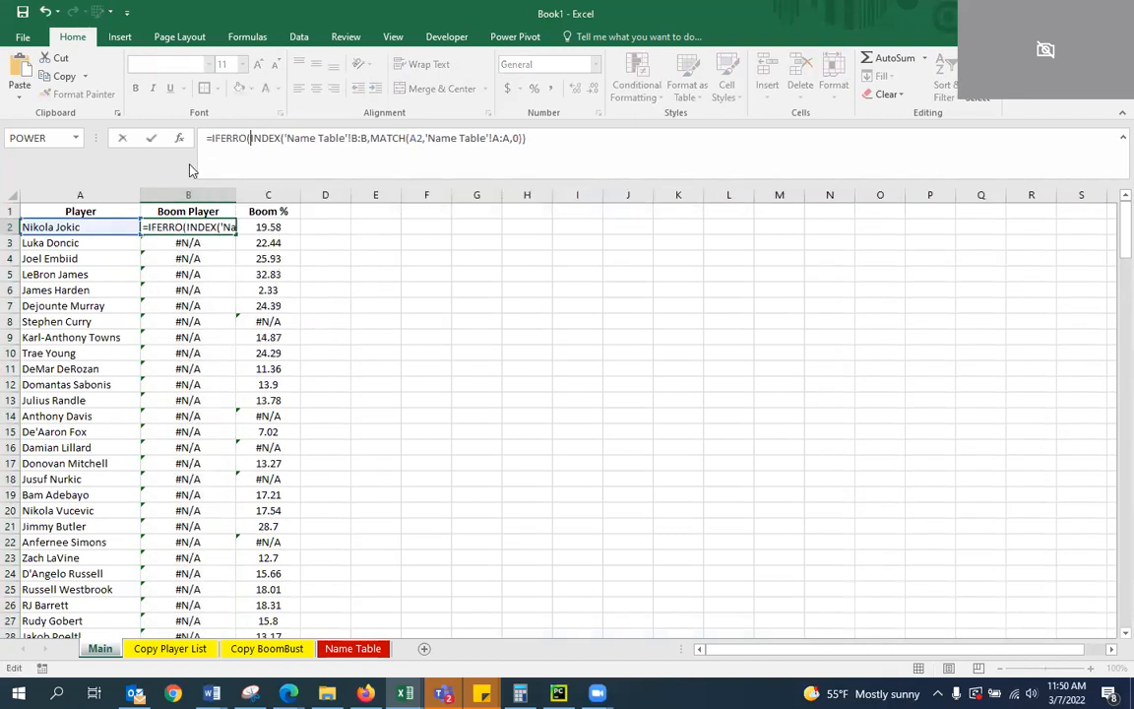
pyautogui.write(',')
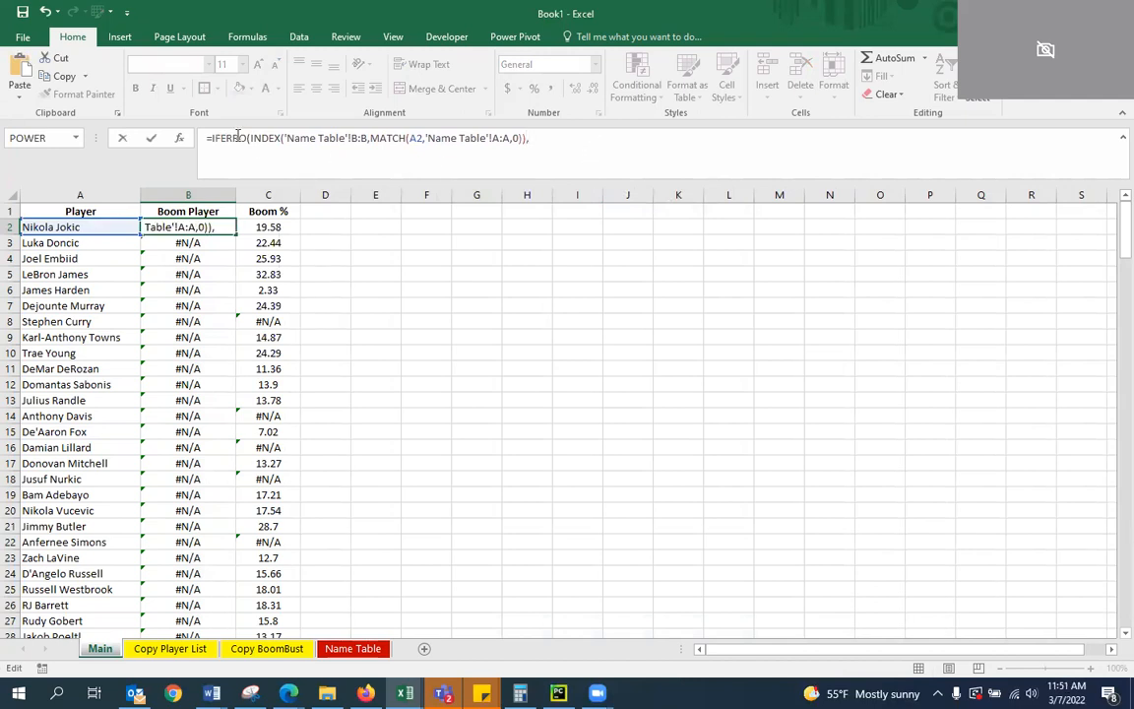
pyautogui.click(249, 138)
pyautogui.write('R')
pyautogui.click(575, 153)
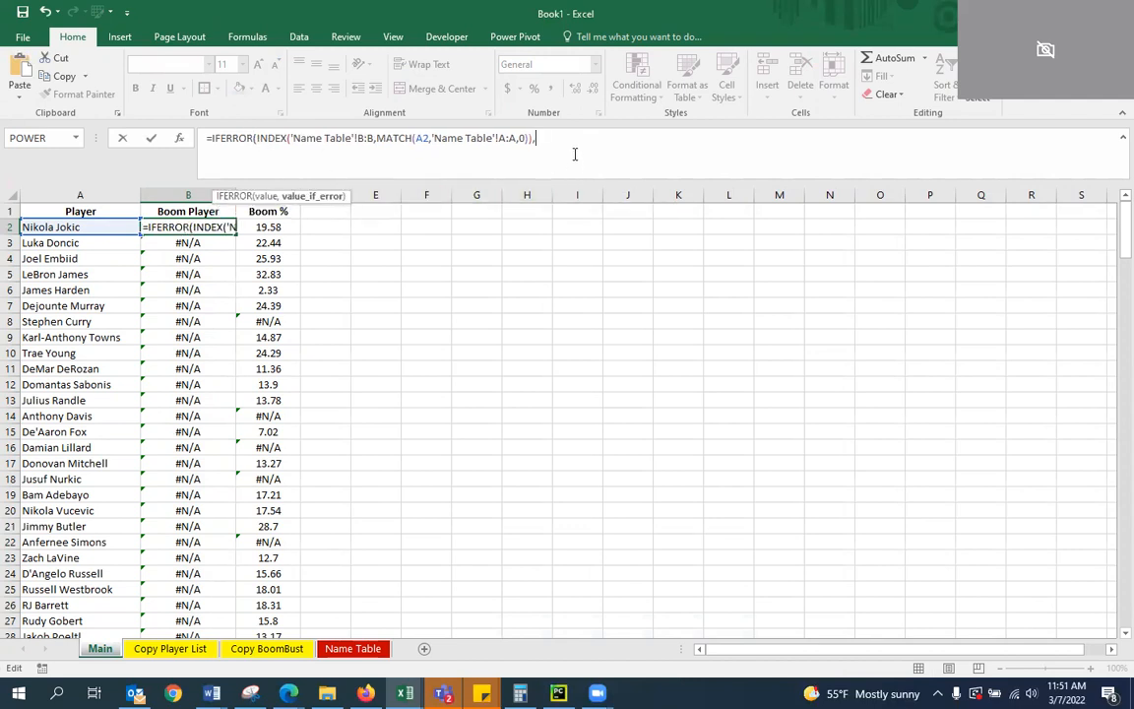
pyautogui.write('""')
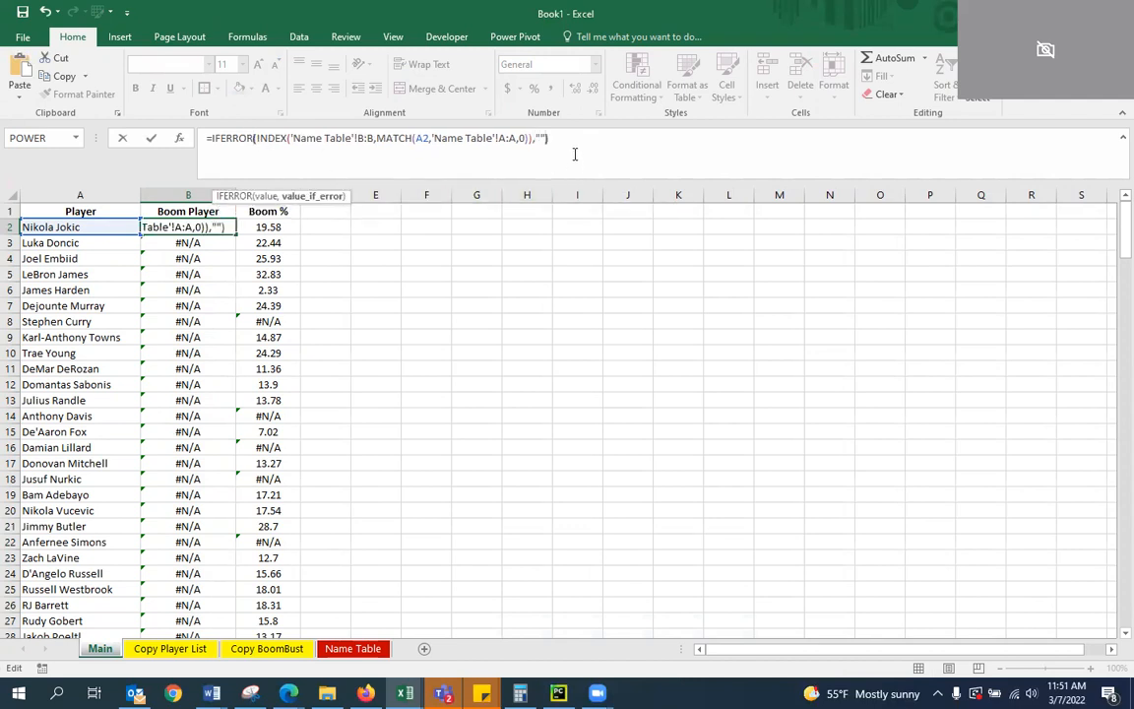
pyautogui.hotkey('ctrl', 'Return')
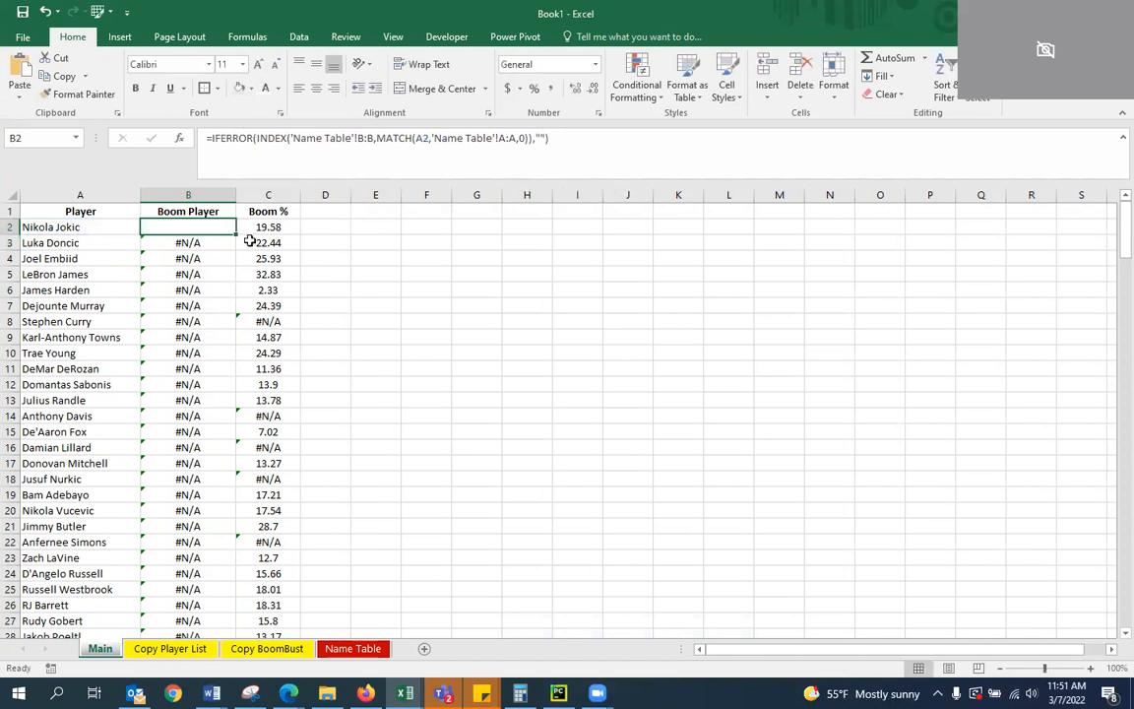
# Fill the IFERROR formula from B2 down the Boom Player column
pyautogui.doubleClick(237, 233)
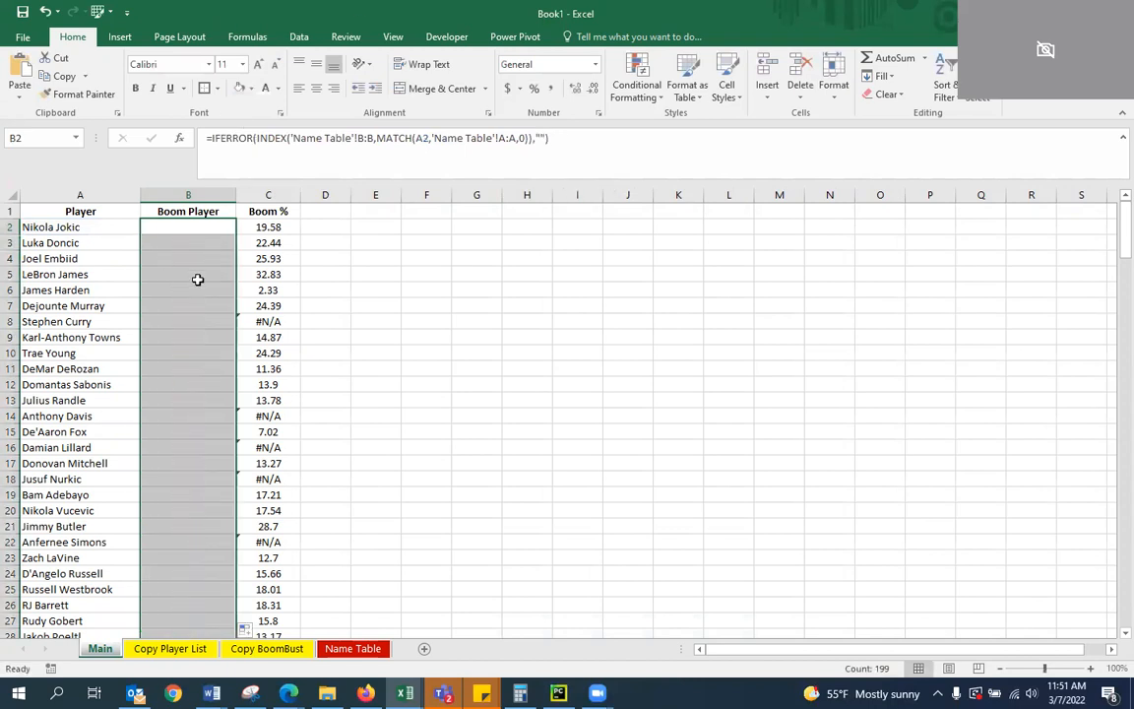
pyautogui.scroll(-10, 244, 408)
pyautogui.scroll(-17, 236, 443)
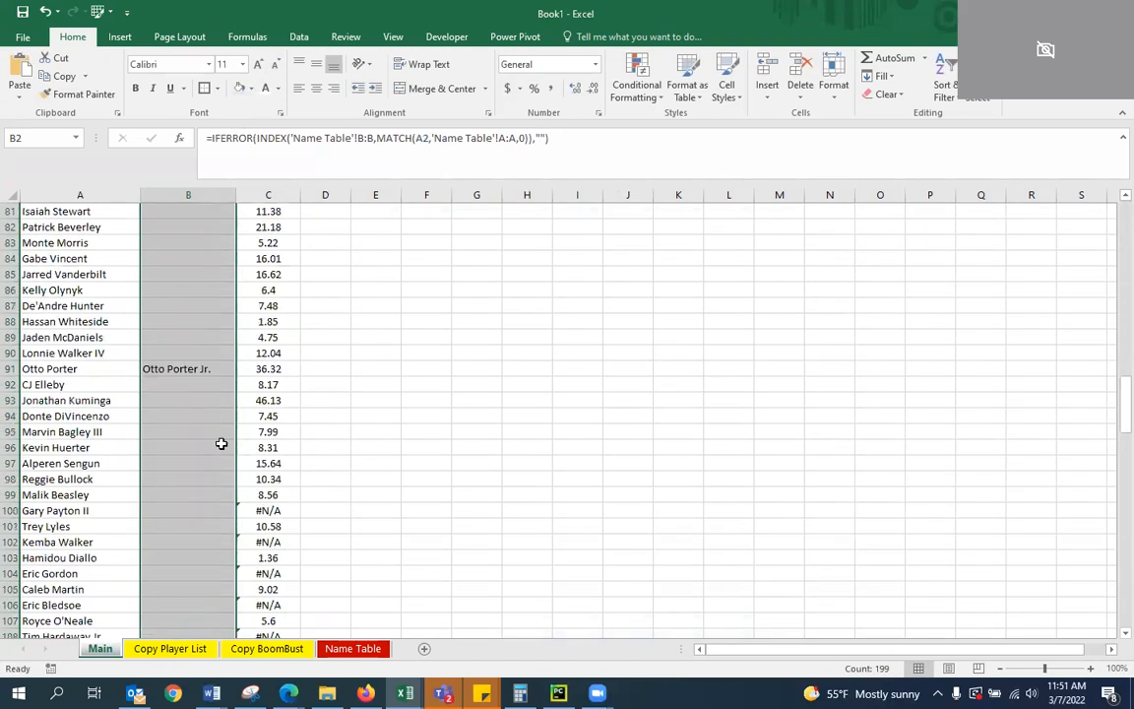
# Examine the Boom Player column around row 91 and back up to the start of the list
pyautogui.click(190, 369)
pyautogui.press('Down')
pyautogui.press('Down')
pyautogui.press('Down')
pyautogui.press('Down')
pyautogui.press('Down')
pyautogui.press('Down')
pyautogui.press('Down')
pyautogui.press('Down')
pyautogui.press('Down')
pyautogui.press('Down')
pyautogui.press('Down')
pyautogui.press('Down')
pyautogui.press('Down')
pyautogui.press('Down')
pyautogui.press('Down')
pyautogui.press('Down')
pyautogui.press('Down')
pyautogui.press('Down')
pyautogui.press('Down')
pyautogui.press('Down')
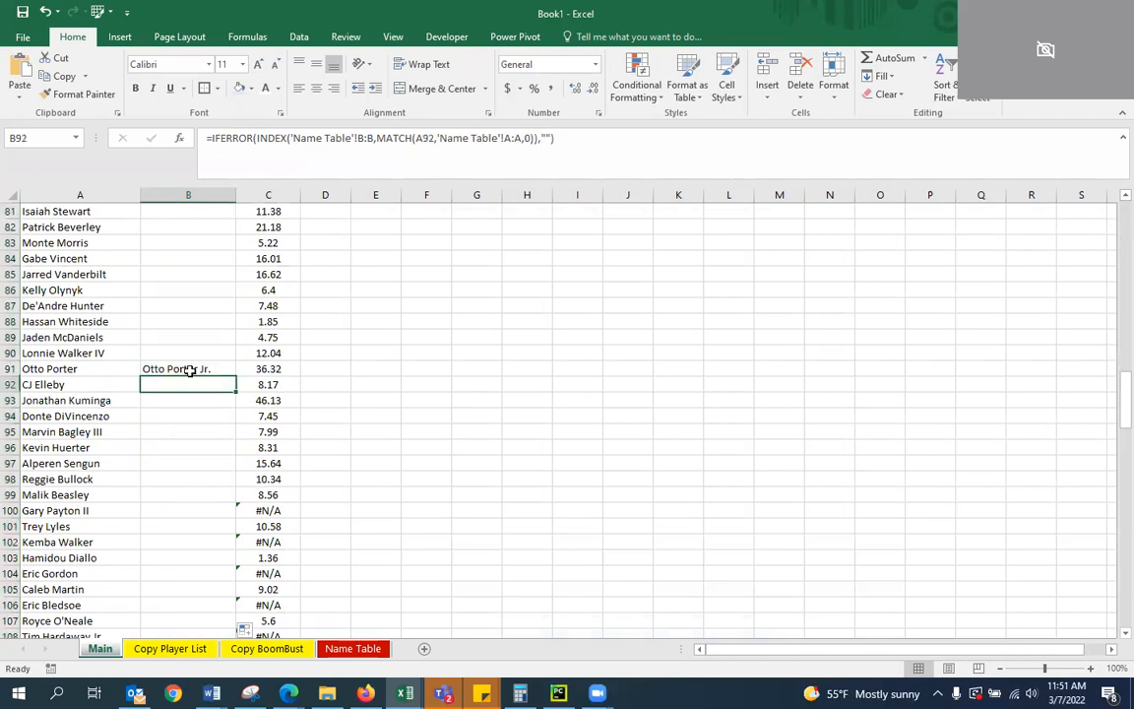
pyautogui.press('Up')
pyautogui.press('Up')
pyautogui.press('Up')
pyautogui.press('Up')
pyautogui.press('Up')
pyautogui.press('Up')
pyautogui.press('Up')
pyautogui.press('Up')
pyautogui.press('Up')
pyautogui.press('Up')
pyautogui.press('Up')
pyautogui.press('Up')
pyautogui.press('Up')
pyautogui.press('Up')
pyautogui.press('Up')
pyautogui.press('Up')
pyautogui.press('Up')
pyautogui.press('Up')
pyautogui.press('Up')
pyautogui.press('Up')
pyautogui.press('Up')
pyautogui.press('Up')
pyautogui.press('Up')
pyautogui.press('Up')
pyautogui.press('Up')
pyautogui.press('Up')
pyautogui.press('Up')
pyautogui.press('Up')
pyautogui.press('Up')
pyautogui.press('Up')
pyautogui.press('Up')
pyautogui.press('Up')
pyautogui.press('Up')
pyautogui.press('Up')
pyautogui.press('Up')
pyautogui.press('Up')
pyautogui.press('Up')
pyautogui.press('Up')
pyautogui.press('Up')
pyautogui.press('Up')
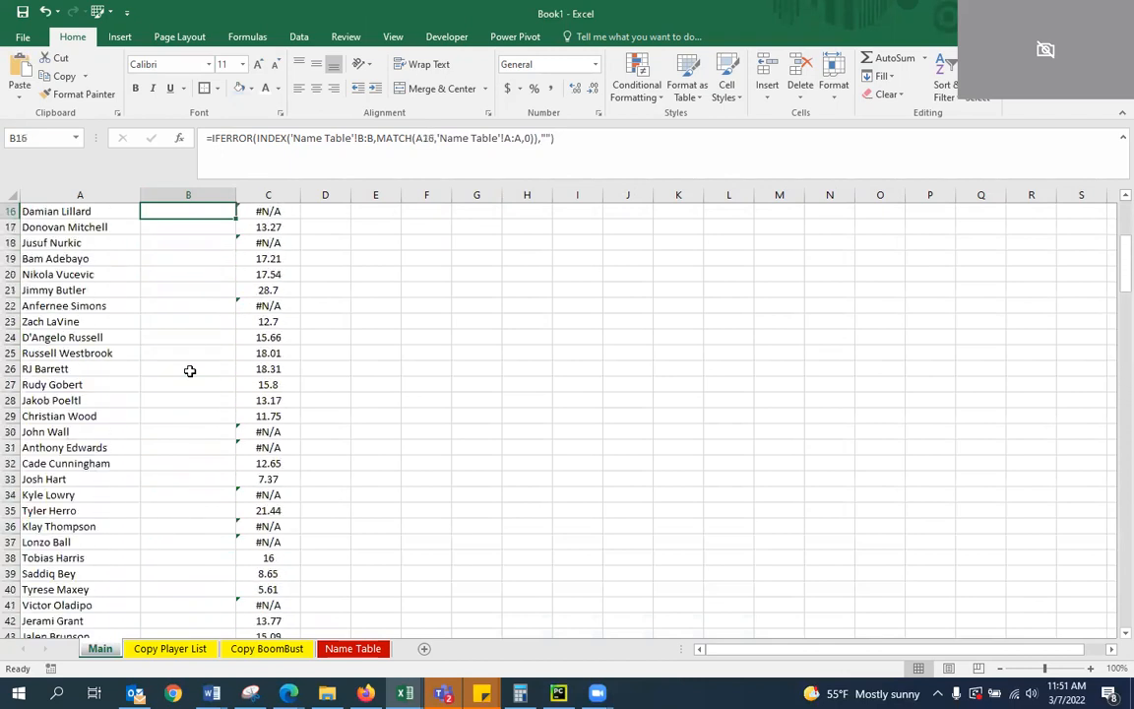
pyautogui.press('Up')
pyautogui.press('Up')
pyautogui.press('Up')
pyautogui.press('Up')
pyautogui.press('Up')
pyautogui.press('Up')
pyautogui.press('Up')
pyautogui.press('Up')
pyautogui.press('Up')
pyautogui.press('Up')
pyautogui.press('Up')
pyautogui.press('Up')
pyautogui.press('Up')
pyautogui.press('Up')
pyautogui.press('Up')
pyautogui.click(308, 260)
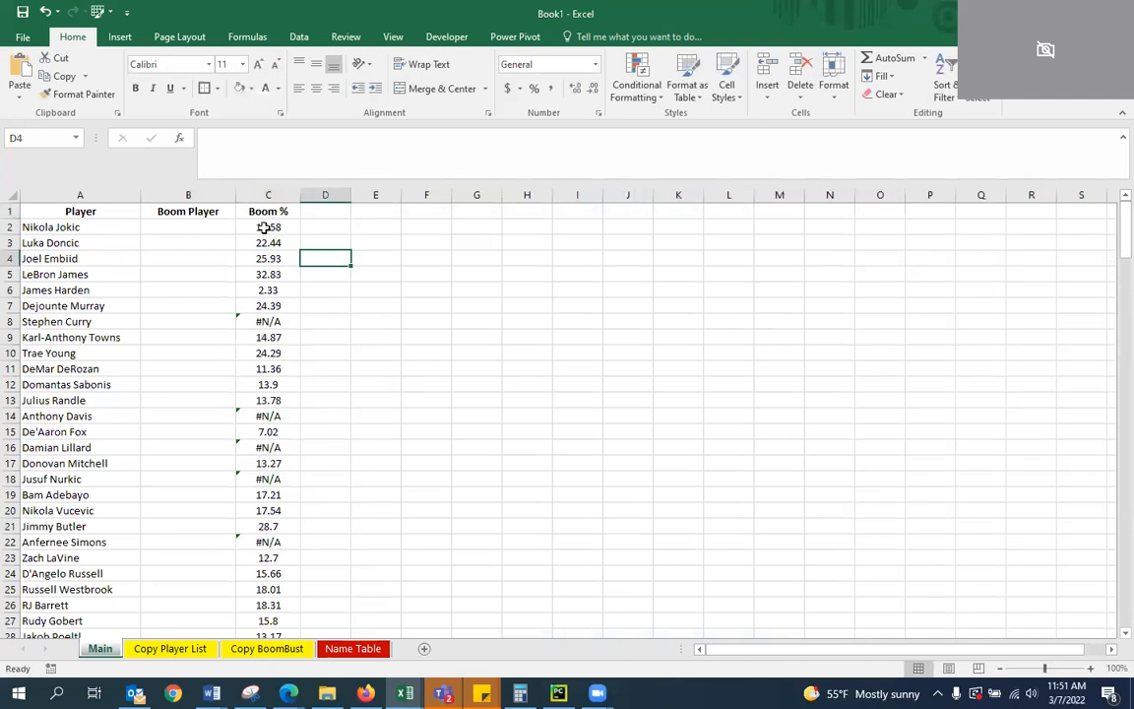
pyautogui.click(263, 225)
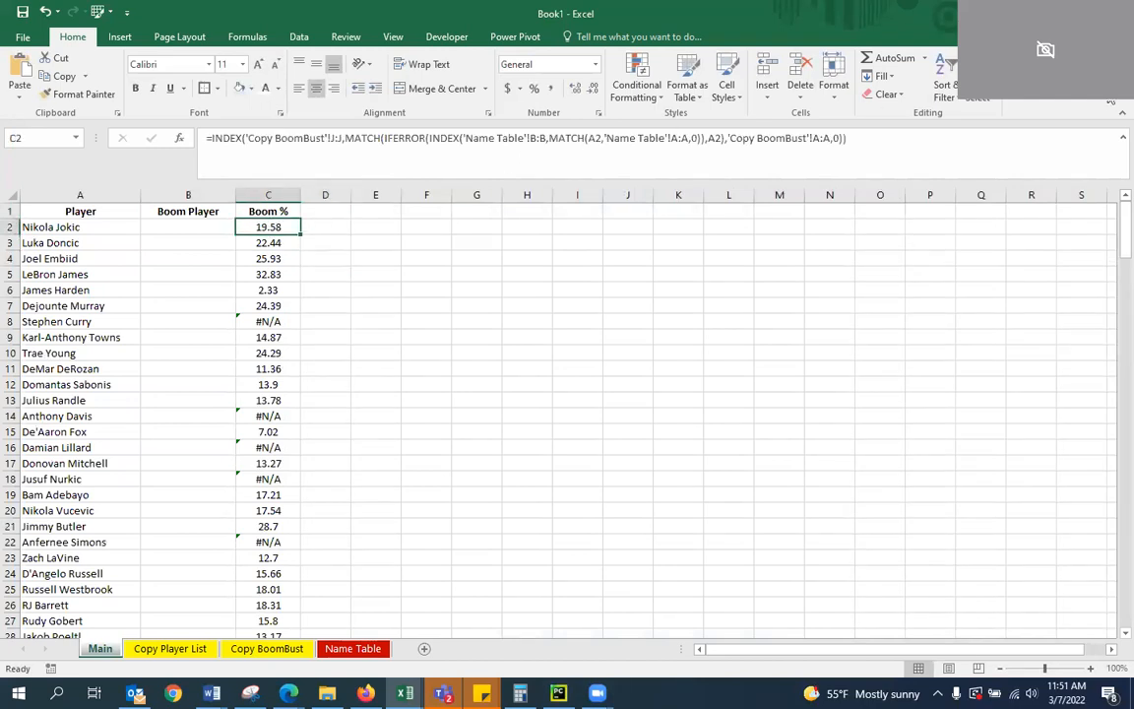
pyautogui.moveTo(848, 138); pyautogui.dragTo(214, 131)
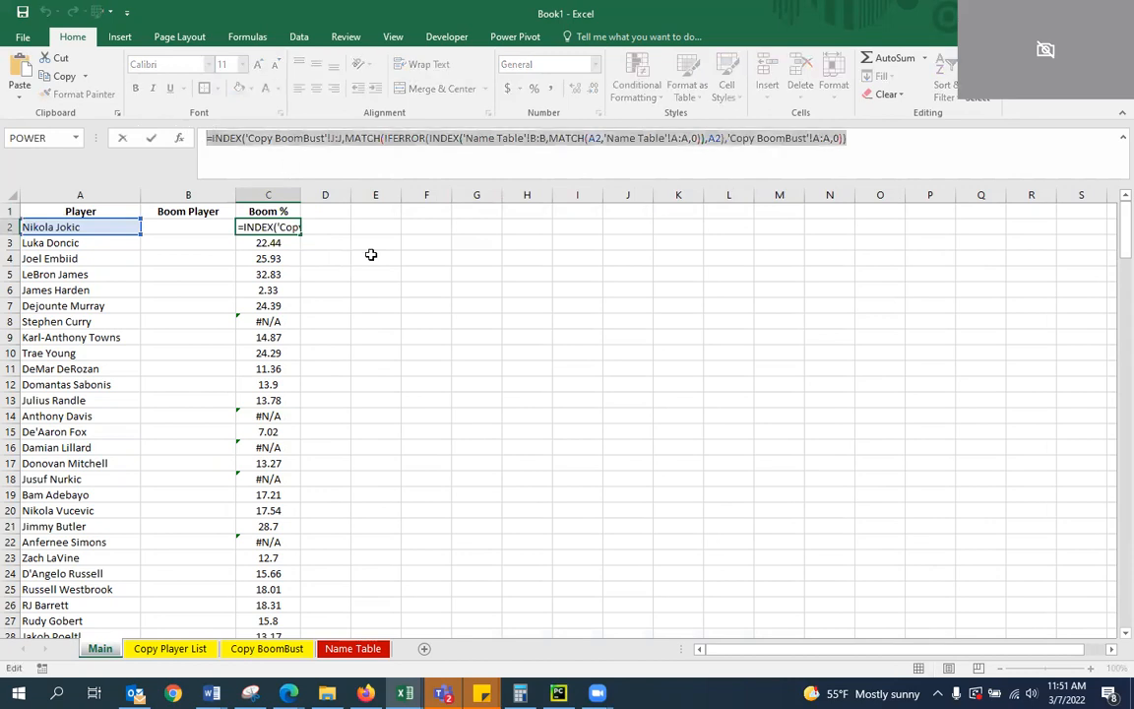
pyautogui.write('=IF(B')
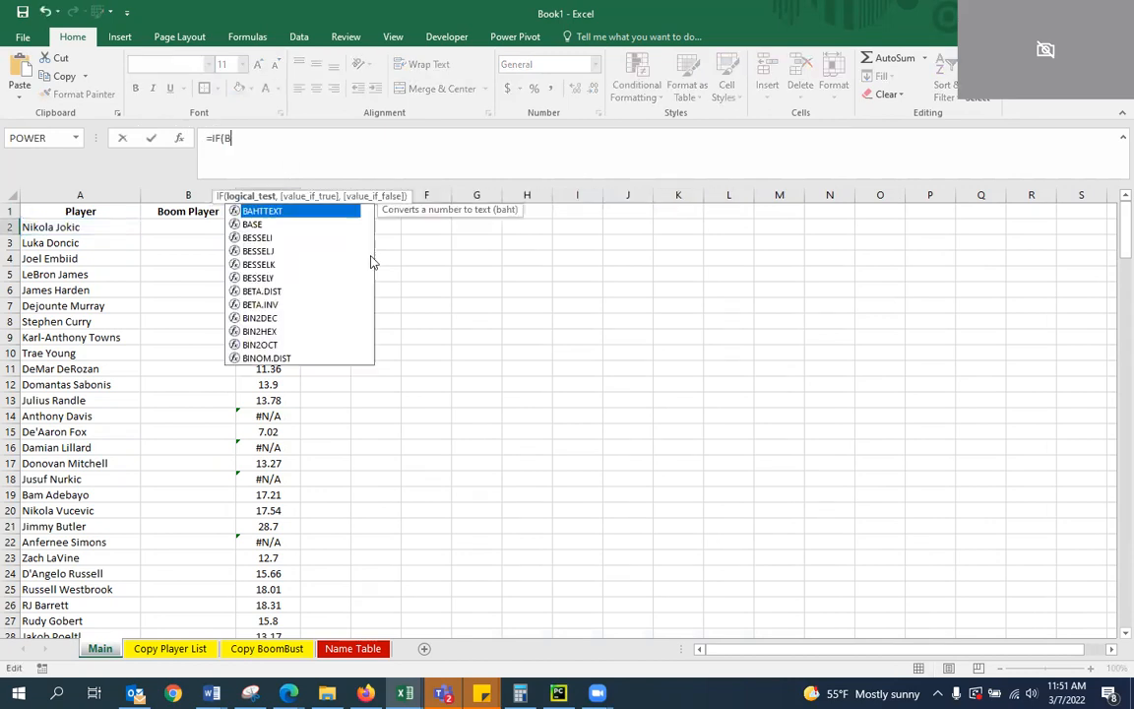
pyautogui.write('2')
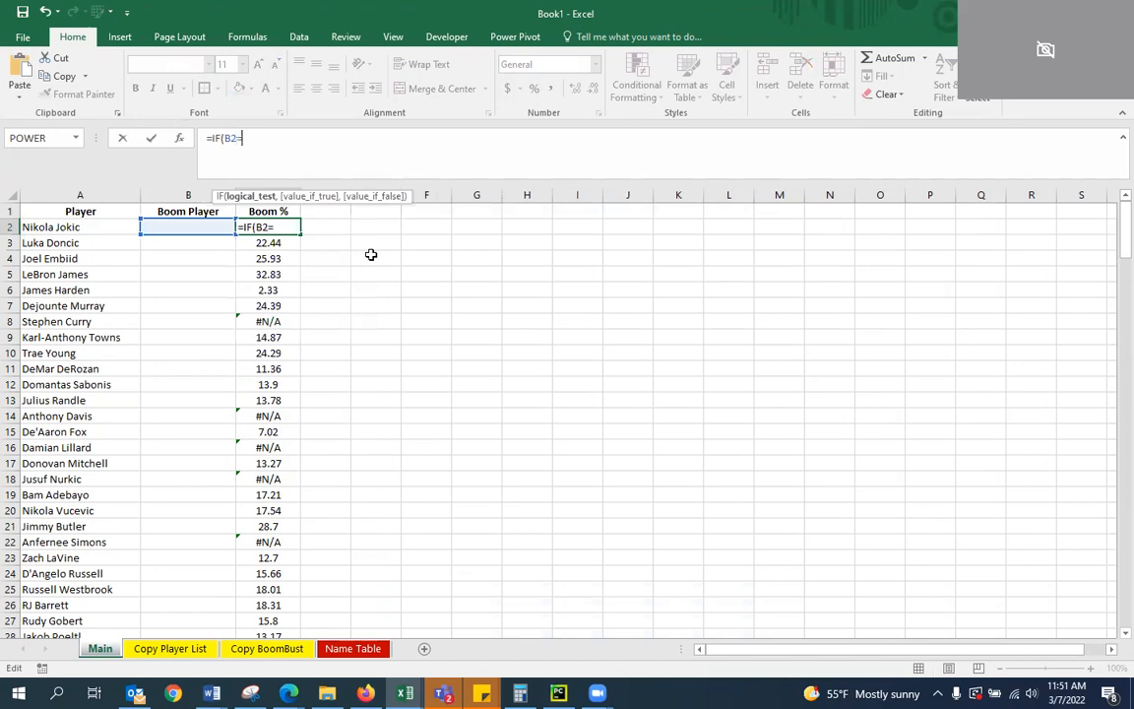
pyautogui.write('="",A')
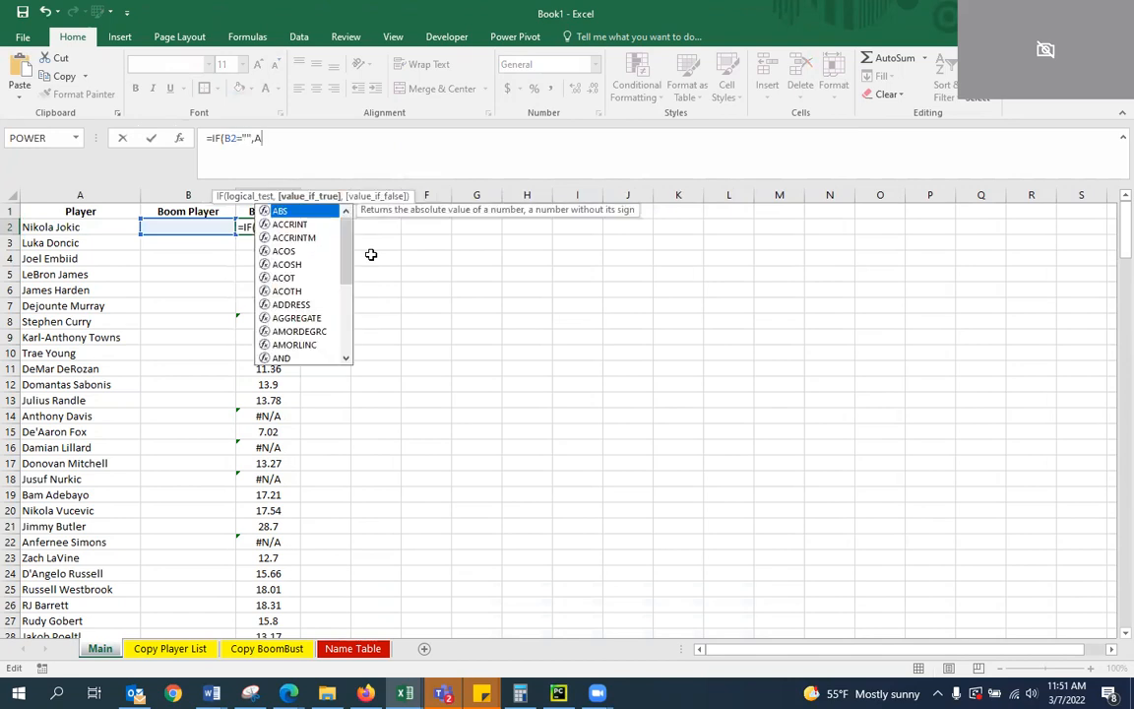
pyautogui.write('2,B')
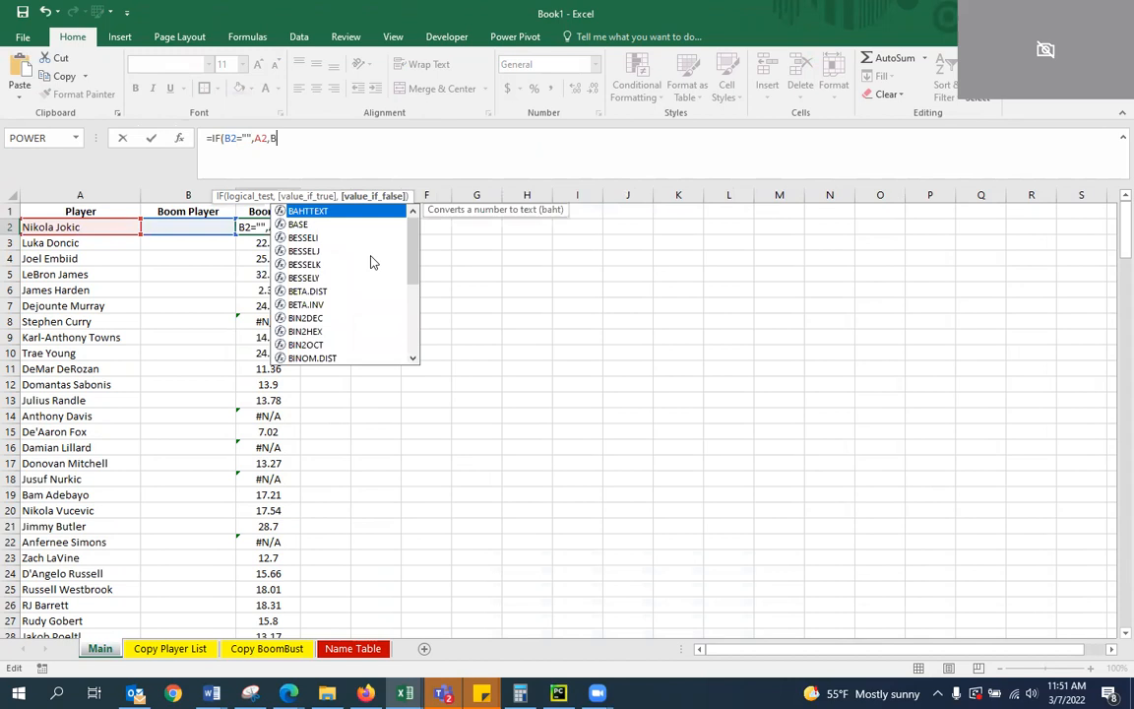
pyautogui.write('2')
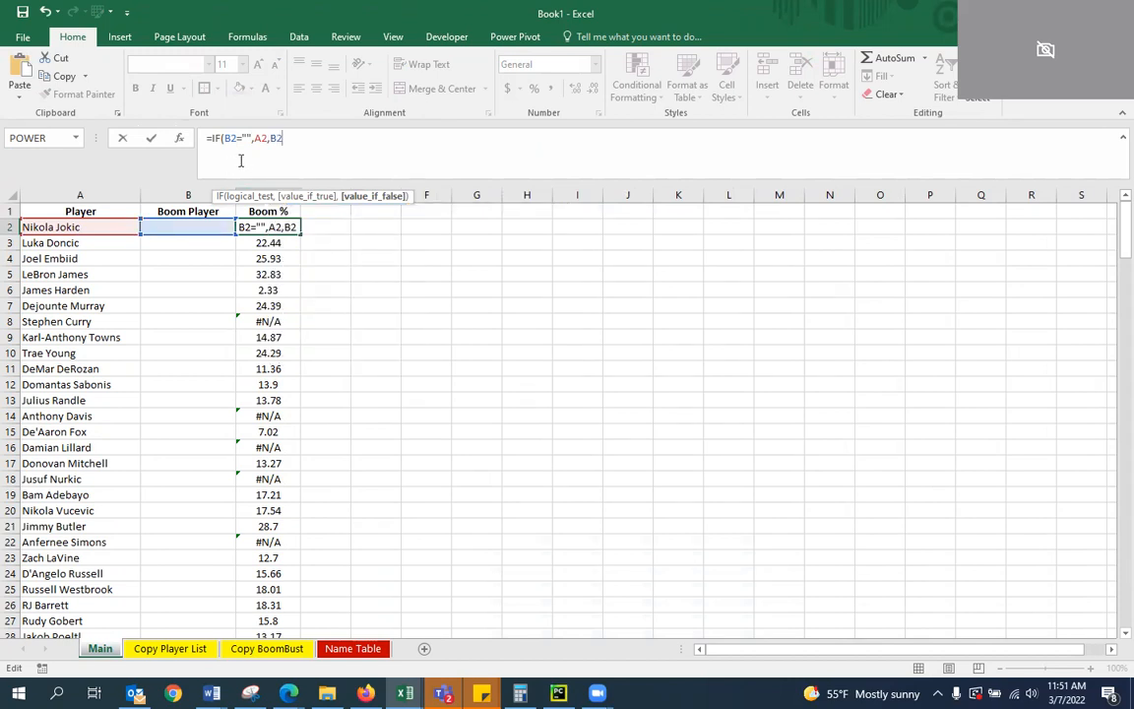
pyautogui.click(225, 139)
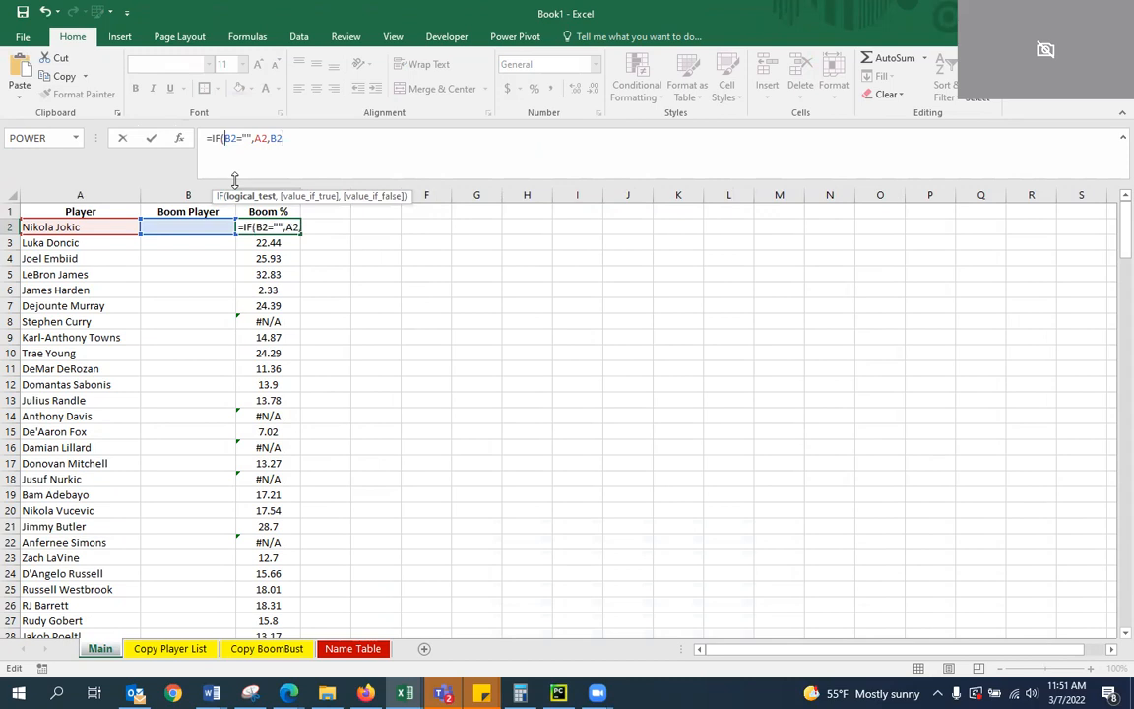
pyautogui.write('INDEX')
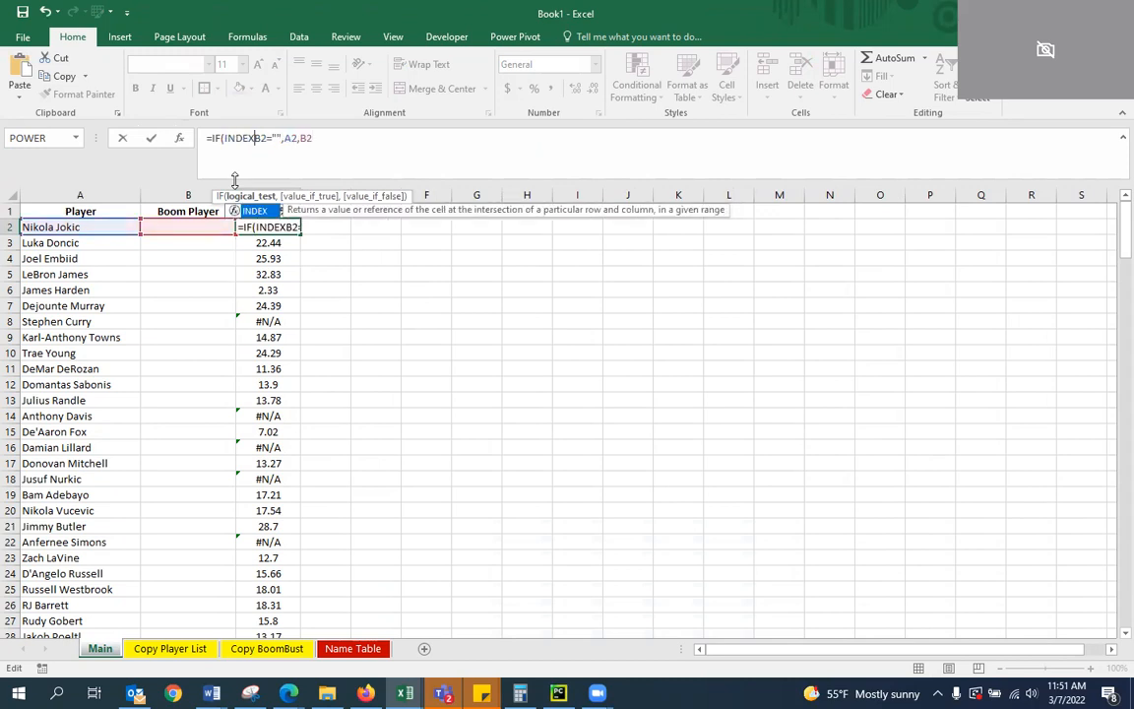
pyautogui.moveTo(313, 138); pyautogui.dragTo(261, 137)
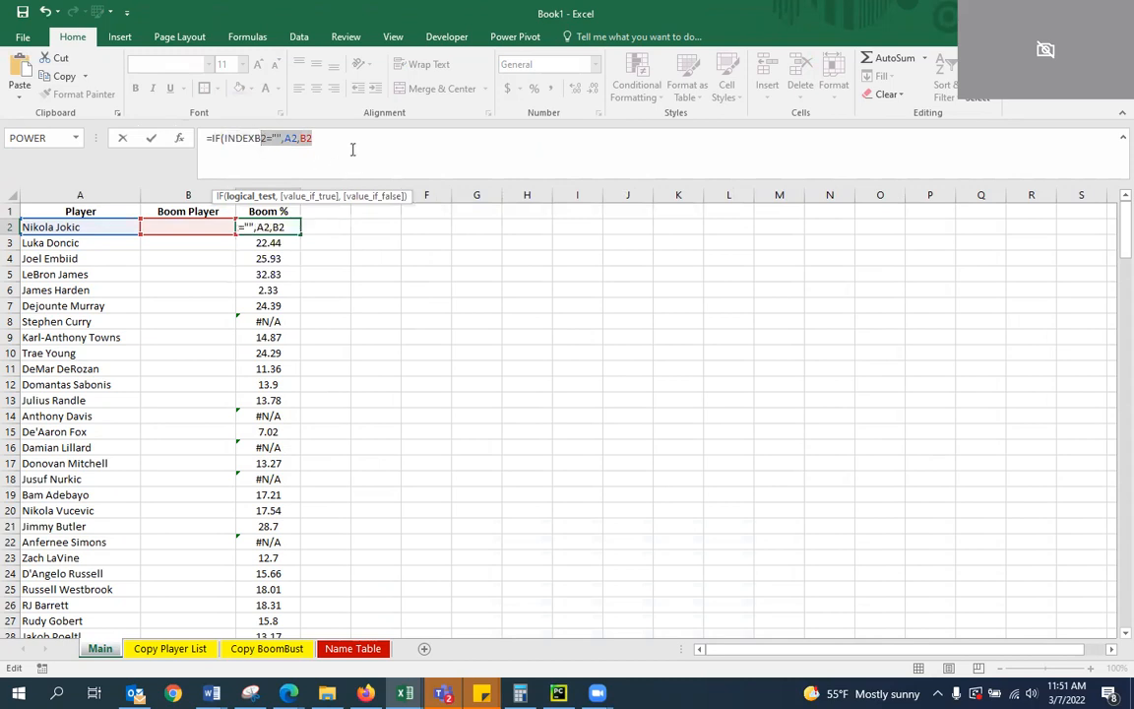
pyautogui.press('Escape')
pyautogui.click(309, 293)
# Change the value_if_error argument of the B2 IFERROR formula to A2, falling back to the original player name
pyautogui.click(161, 235)
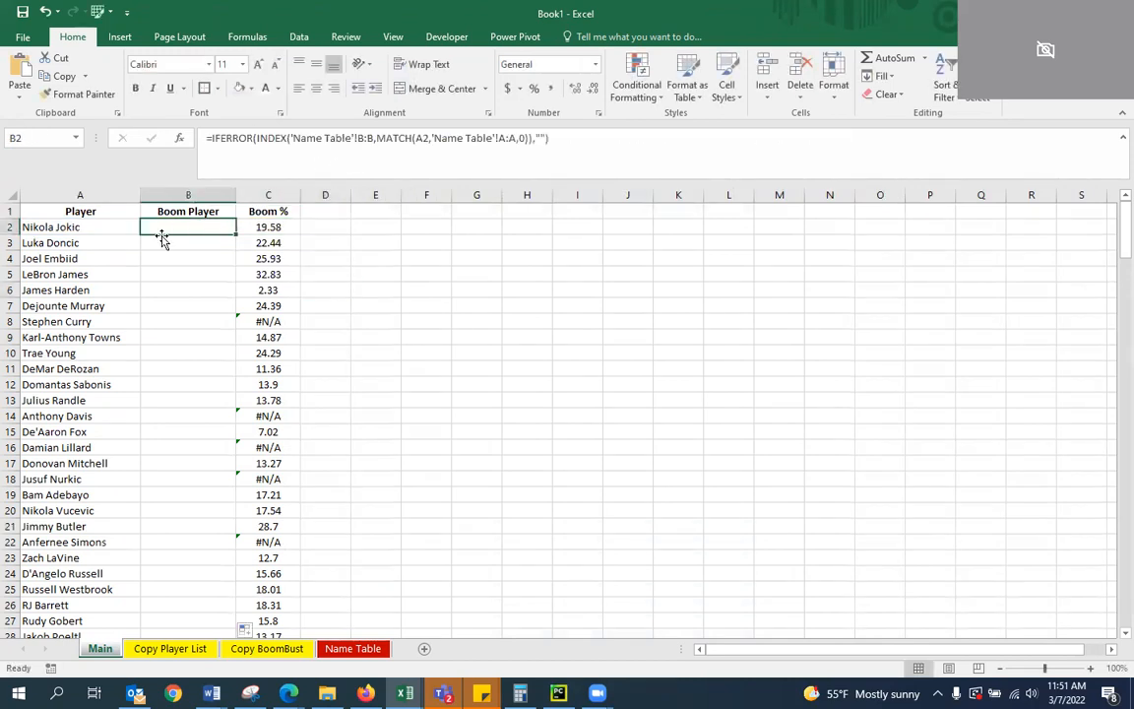
pyautogui.click(73, 226)
pyautogui.click(204, 241)
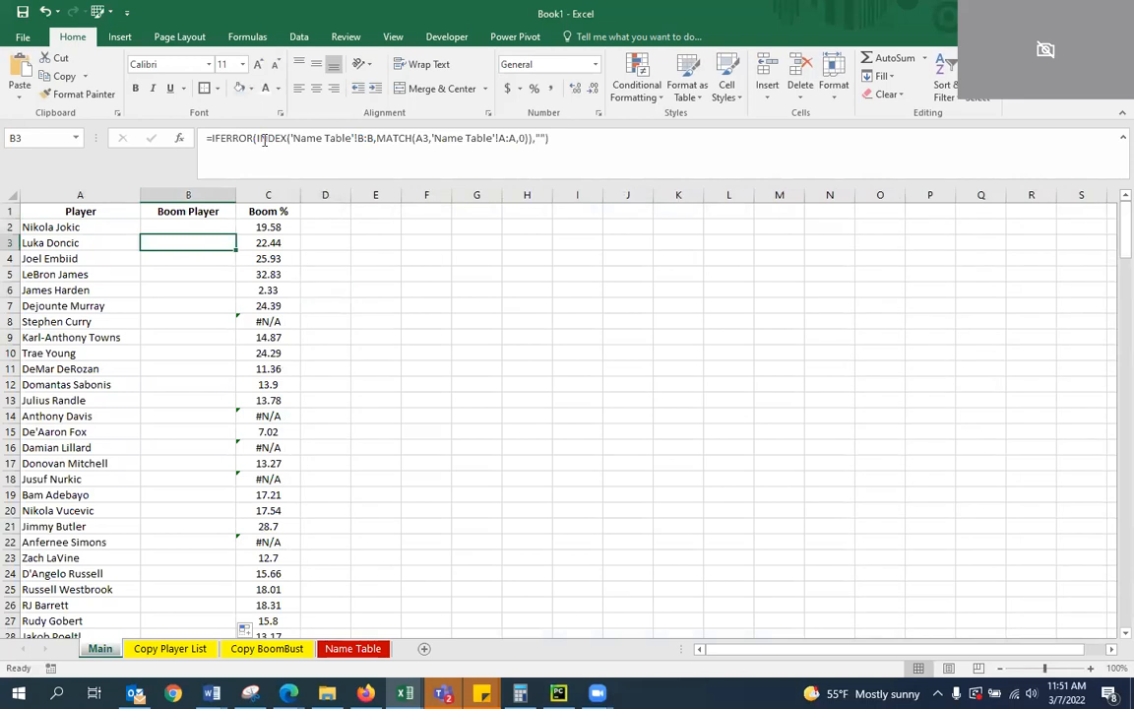
pyautogui.click(171, 222)
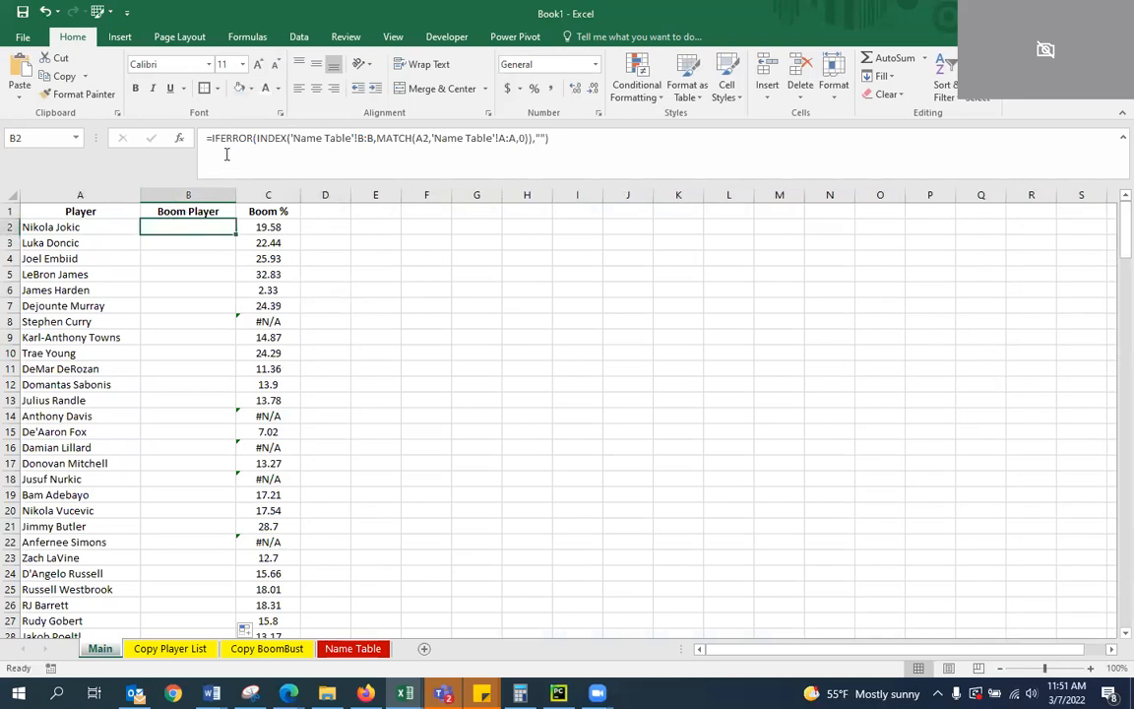
pyautogui.click(536, 179)
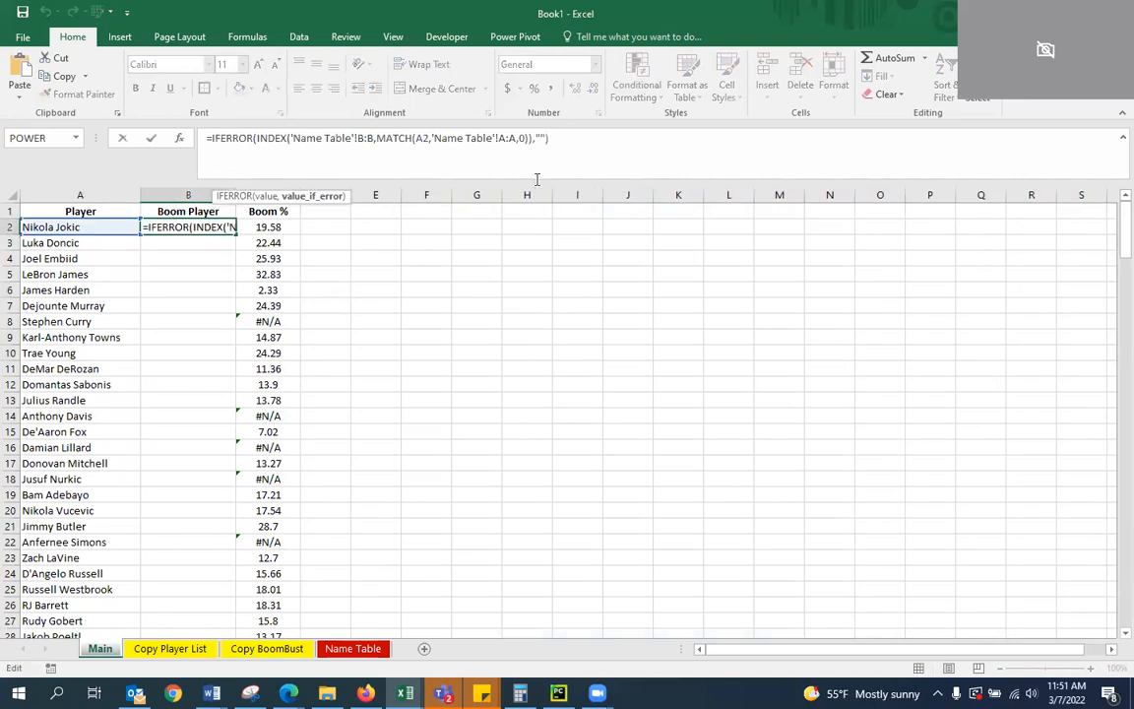
pyautogui.press('BackSpace')
pyautogui.press('Delete')
pyautogui.write('A2')
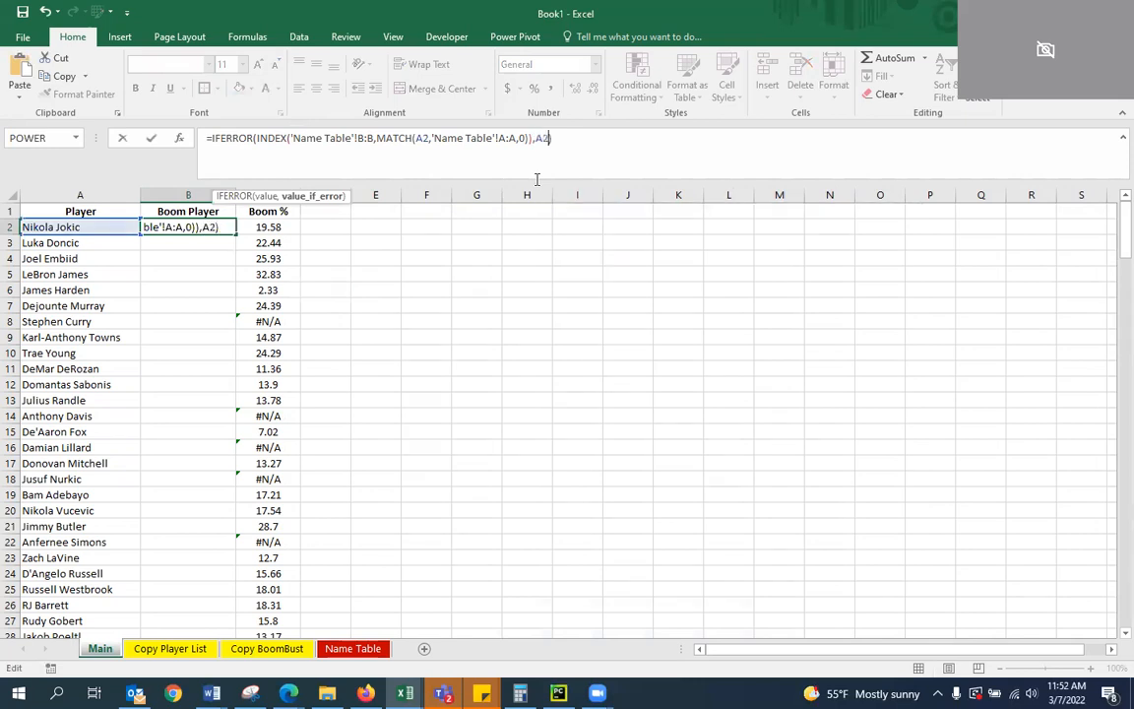
pyautogui.press('Return')
pyautogui.press('Up')
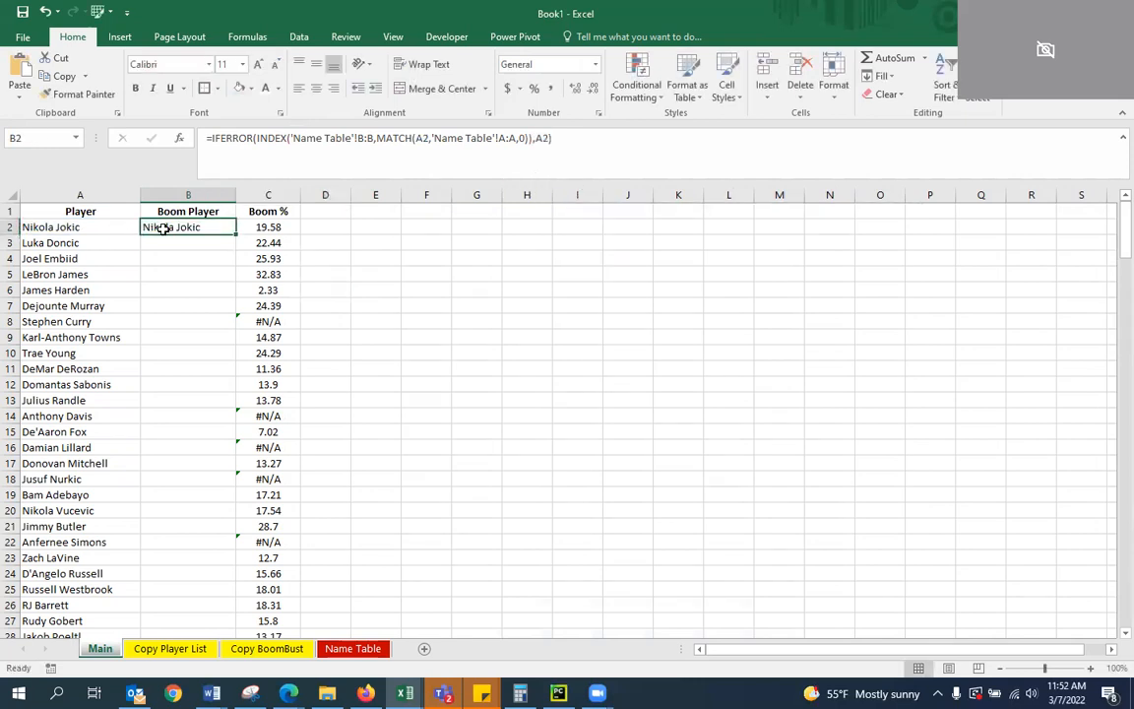
# Fill the B2 formula with the A2 fallback down the Boom Player column and review the names along the list
pyautogui.moveTo(235, 234); pyautogui.dragTo(235, 234)
pyautogui.doubleClick(235, 234)
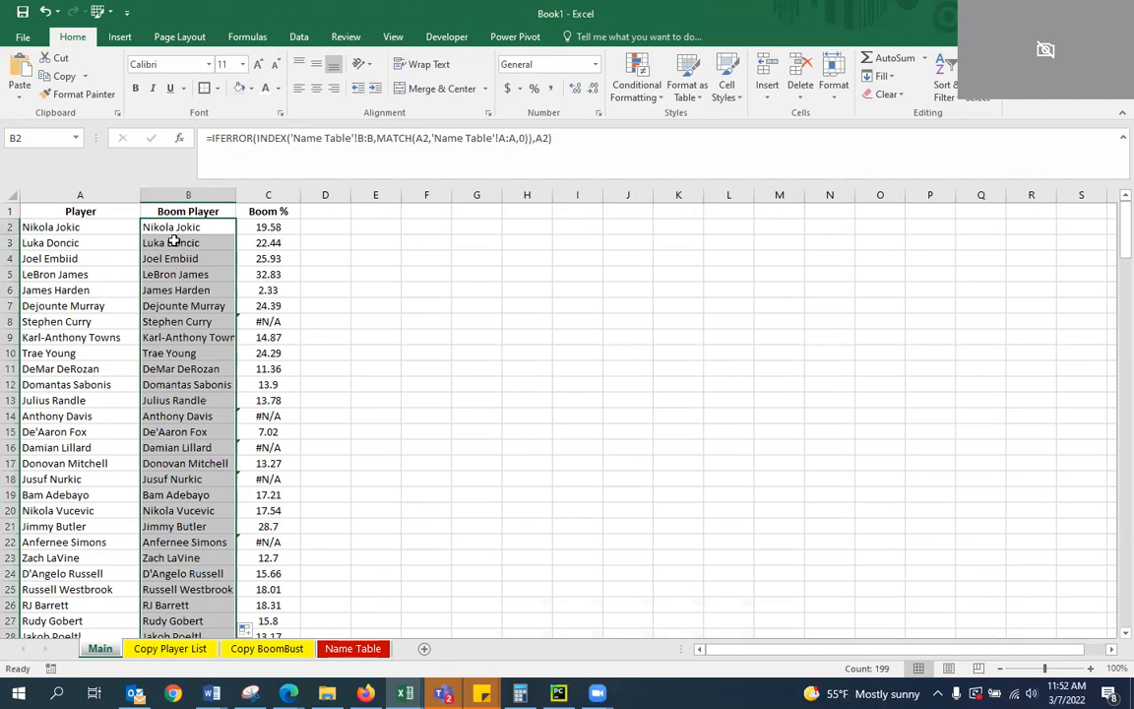
pyautogui.click(160, 231)
pyautogui.scroll(-11, 222, 334)
pyautogui.scroll(8, 172, 190)
pyautogui.scroll(-3, 193, 359)
pyautogui.scroll(7, 239, 533)
# In C2's Boom % formula, replace the nested IFERROR lookup with B2, giving =INDEX('Copy BoomBust'!J:J,MATCH(B2,'Copy BoomBust'!A:A,0))
pyautogui.click(267, 226)
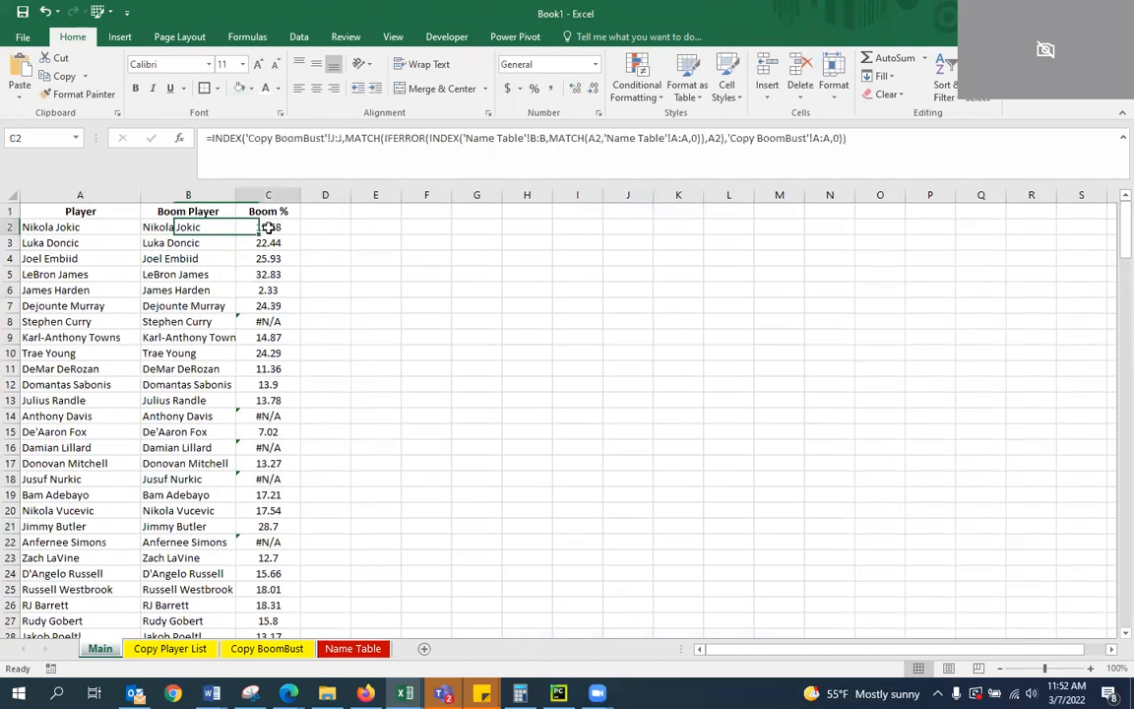
pyautogui.click(348, 158)
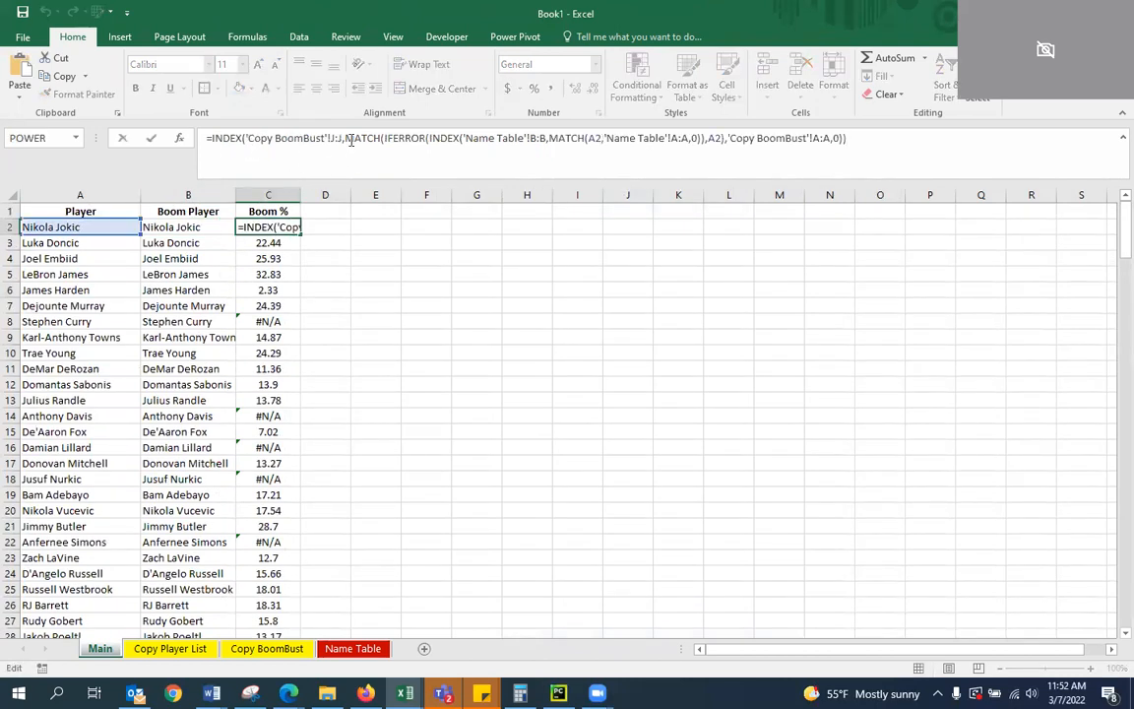
pyautogui.moveTo(348, 137); pyautogui.dragTo(772, 173)
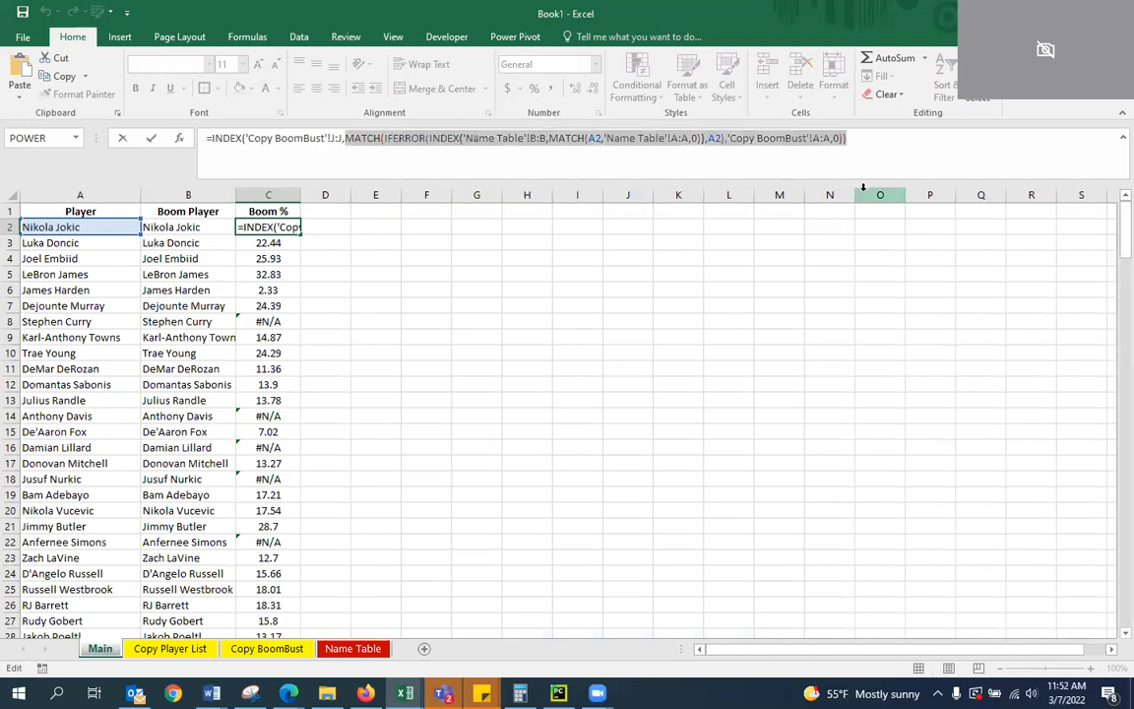
pyautogui.click(702, 137)
pyautogui.moveTo(724, 139); pyautogui.dragTo(363, 138)
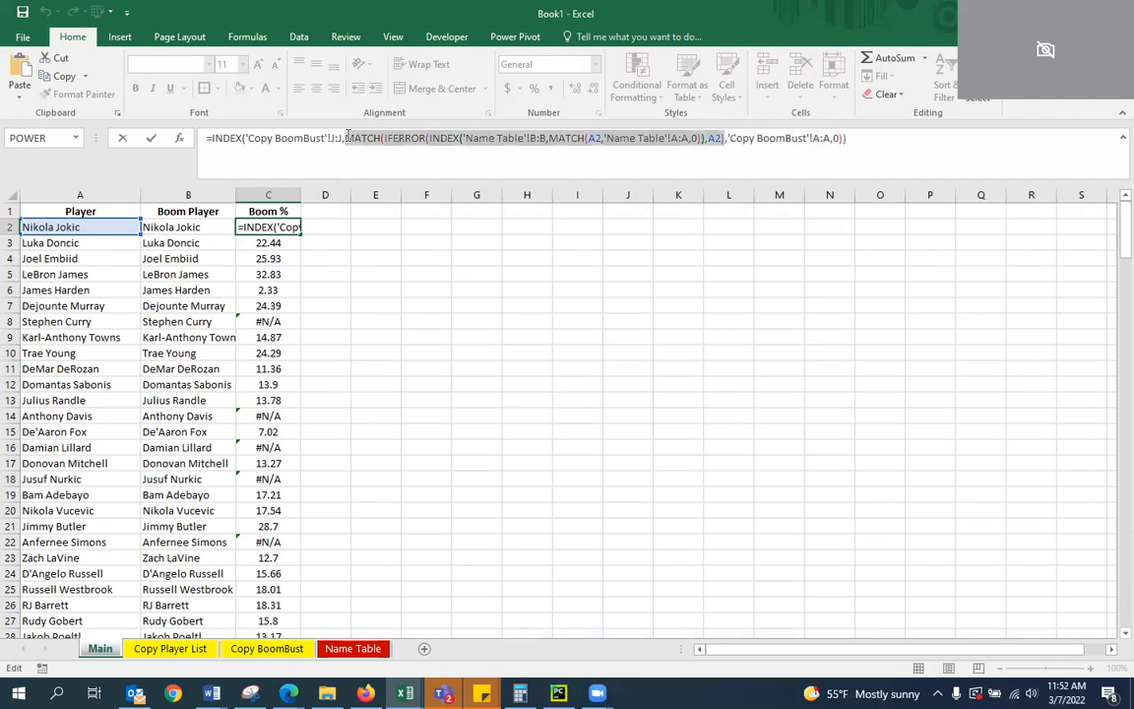
pyautogui.press('BackSpace')
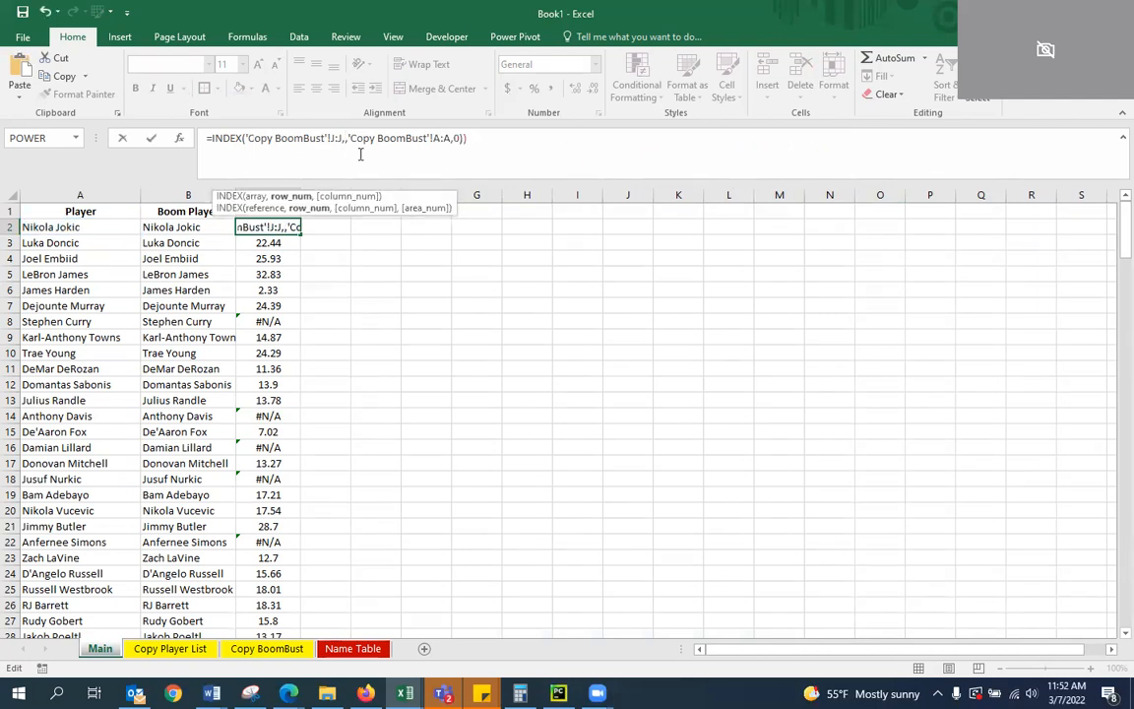
pyautogui.write('MATCH(')
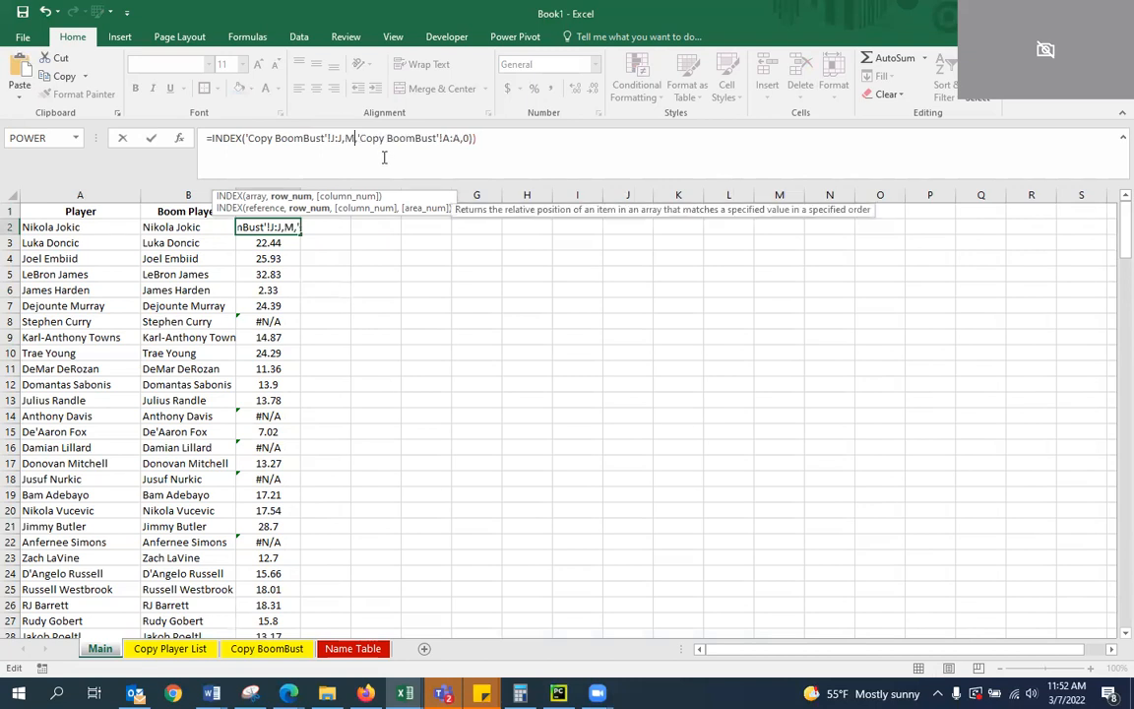
pyautogui.write('B')
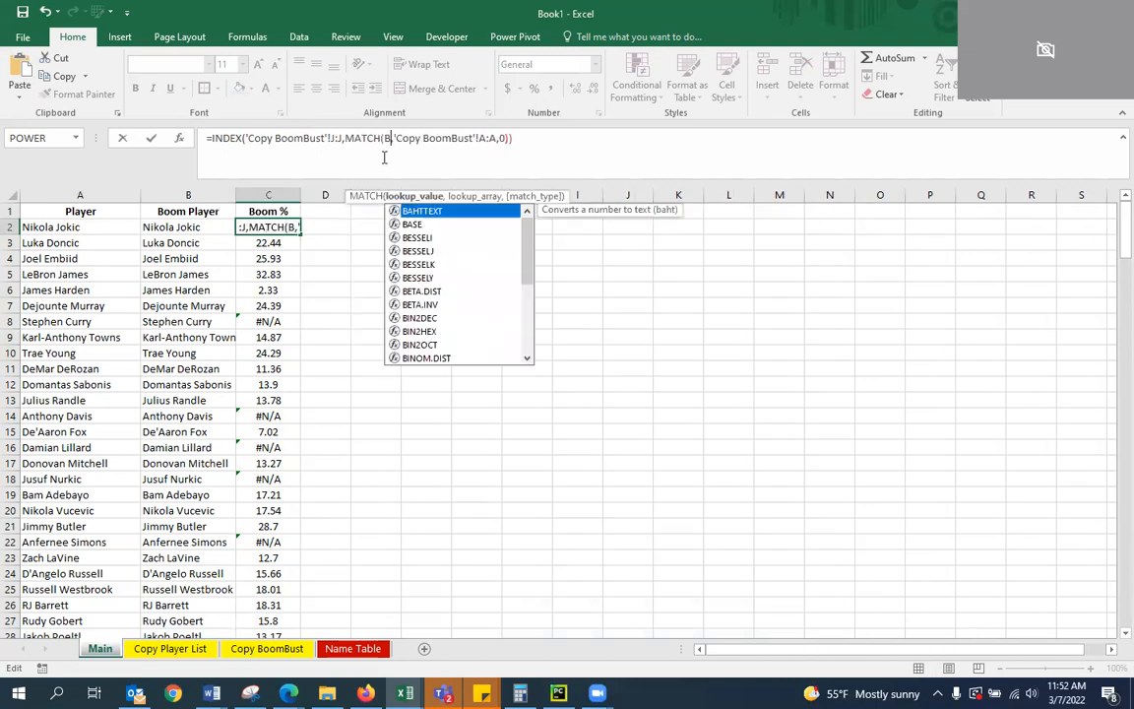
pyautogui.write('2,')
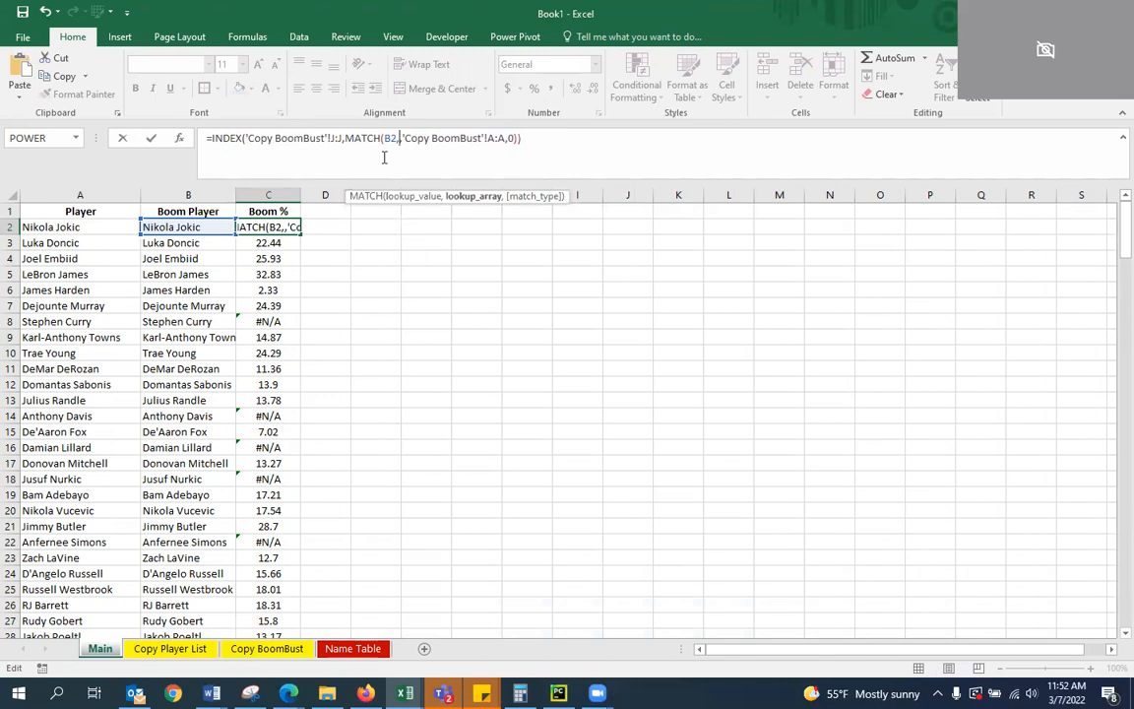
pyautogui.press('BackSpace')
pyautogui.press('Right')
pyautogui.press('Right')
pyautogui.press('Right')
pyautogui.press('Right')
pyautogui.press('Right')
pyautogui.press('Right')
pyautogui.press('Right')
pyautogui.press('Right')
pyautogui.press('Right')
pyautogui.press('Right')
pyautogui.press('Right')
pyautogui.press('Right')
pyautogui.press('Right')
pyautogui.press('Right')
pyautogui.press('Right')
pyautogui.press('Right')
pyautogui.press('Right')
pyautogui.press('Right')
pyautogui.press('Right')
pyautogui.press('Right')
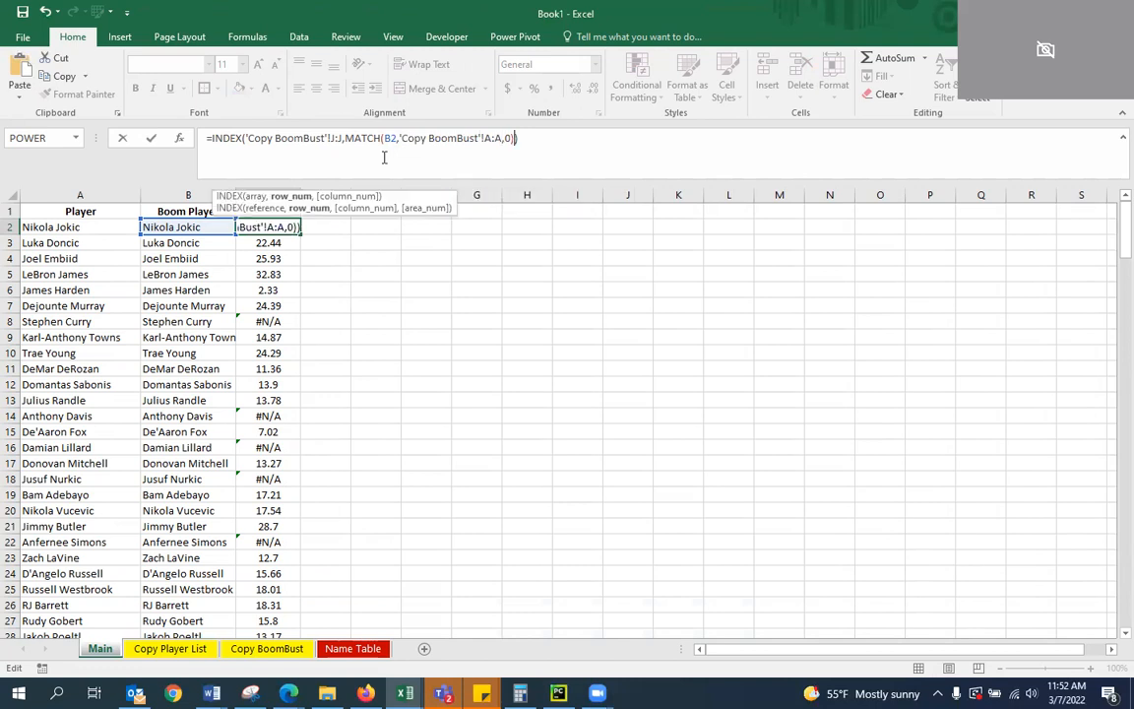
pyautogui.hotkey('ctrl', 'Return')
# Fill the simplified C2 formula down the Boom % column
pyautogui.doubleClick(300, 233)
pyautogui.click(328, 364)
pyautogui.click(268, 211)
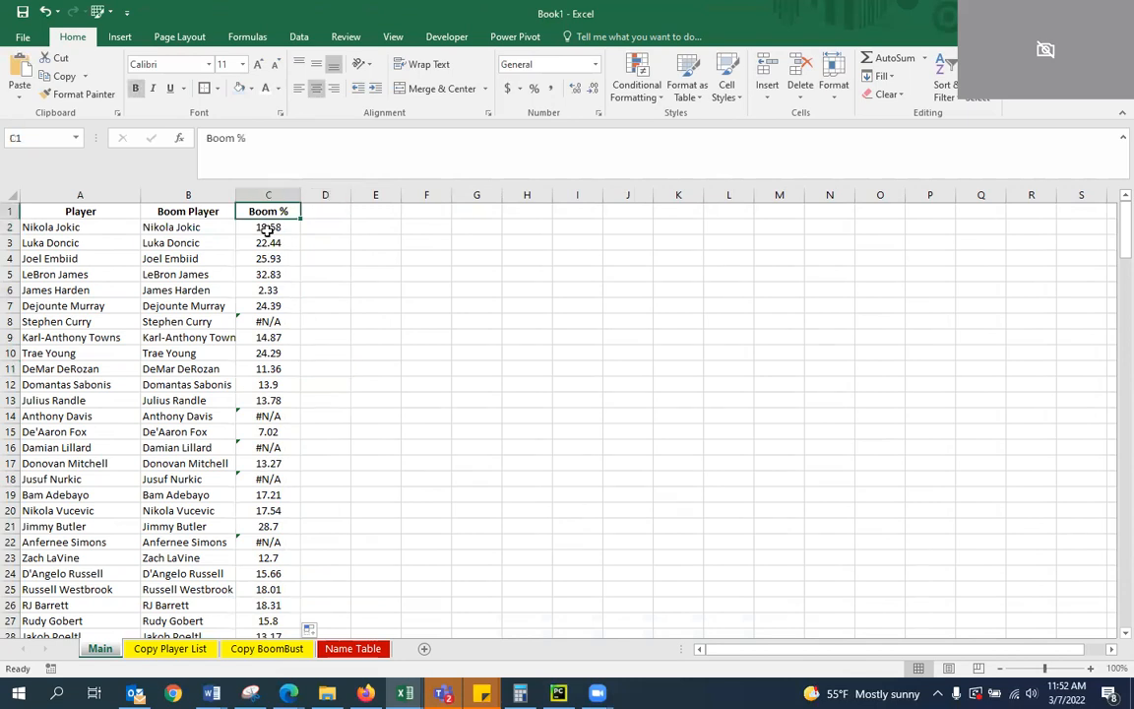
# Examine how the row 2 formulas in the Boom Player and Boom % columns build on the Player name
pyautogui.click(267, 227)
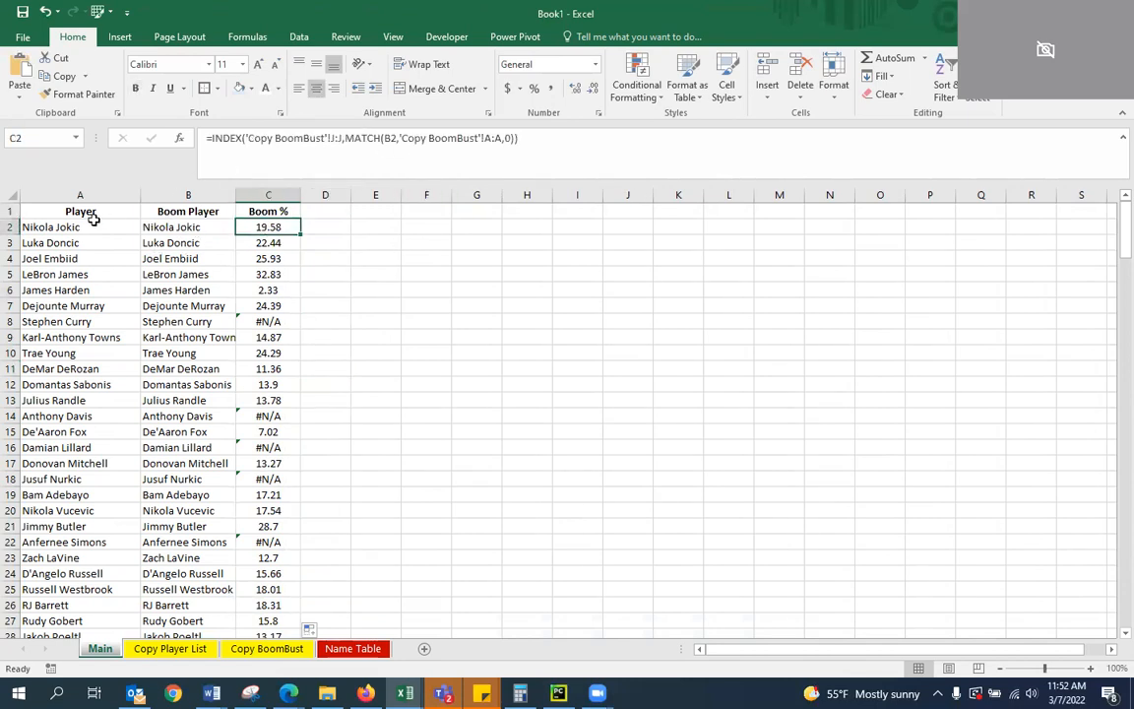
pyautogui.click(171, 225)
pyautogui.click(73, 225)
pyautogui.click(161, 225)
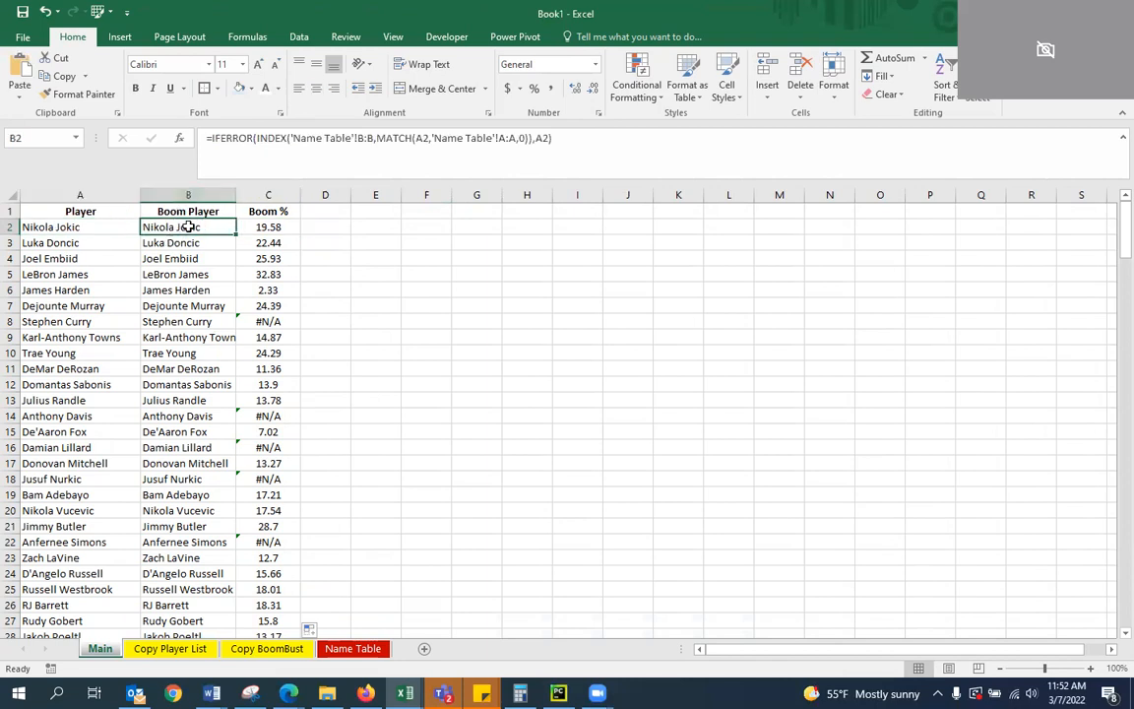
pyautogui.press('Left')
pyautogui.press('Right')
pyautogui.press('Down')
pyautogui.press('Up')
pyautogui.press('Up')
pyautogui.press('Right')
pyautogui.press('Down')
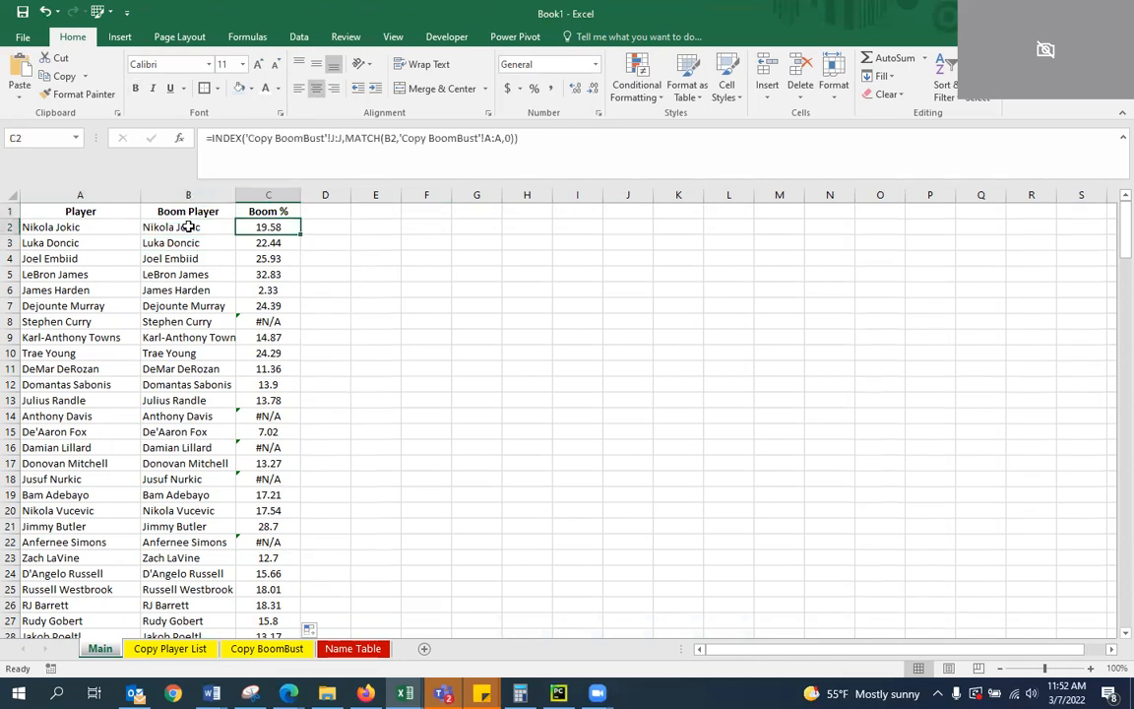
pyautogui.press('Left')
pyautogui.press('Right')
pyautogui.press('Right')
pyautogui.press('Up')
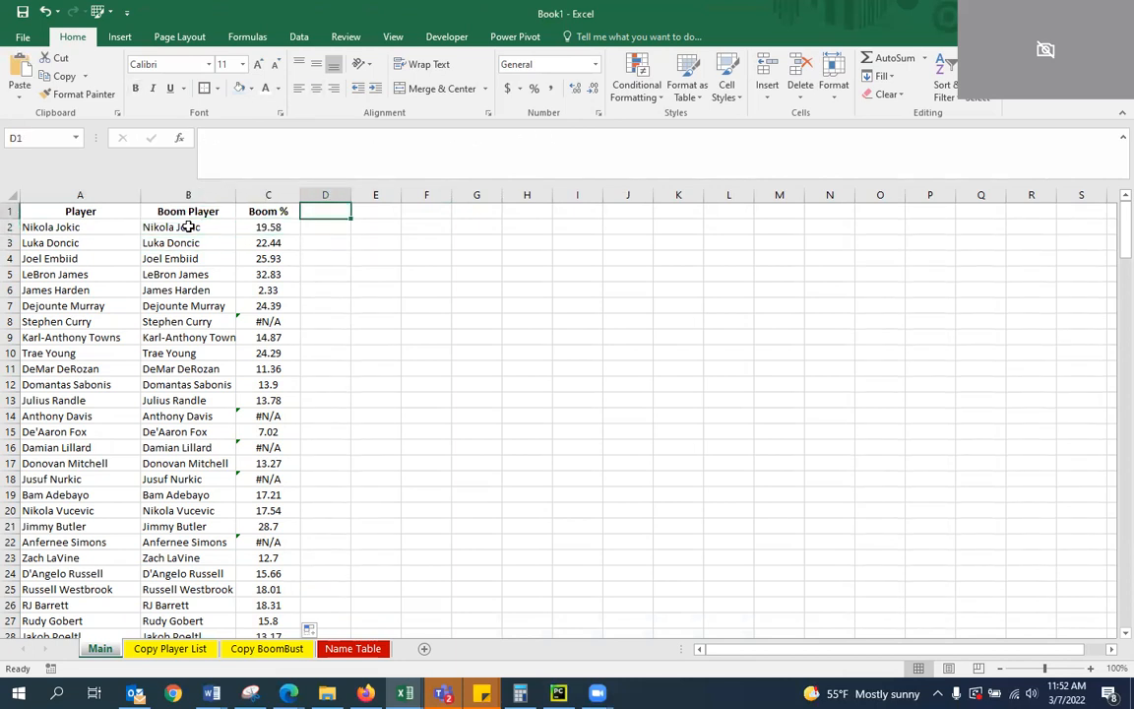
# Look over the further data columns on the Copy Player List sheet and return to the Main sheet
pyautogui.click(193, 653)
pyautogui.moveTo(826, 649); pyautogui.dragTo(886, 639)
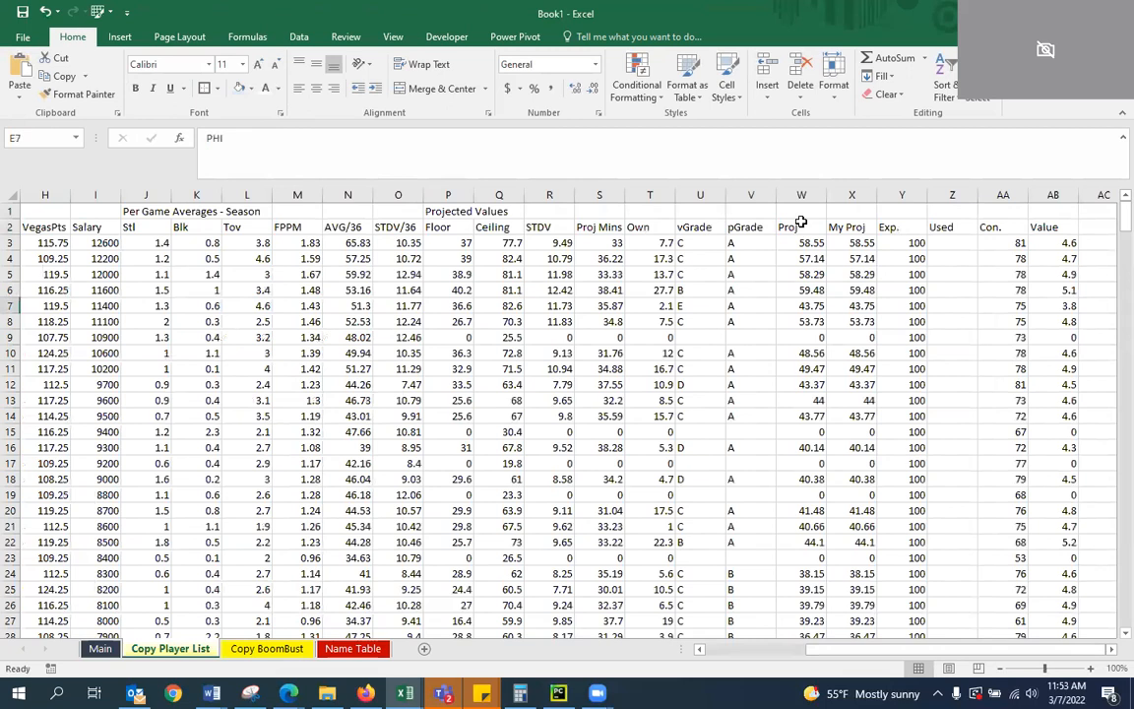
pyautogui.click(102, 648)
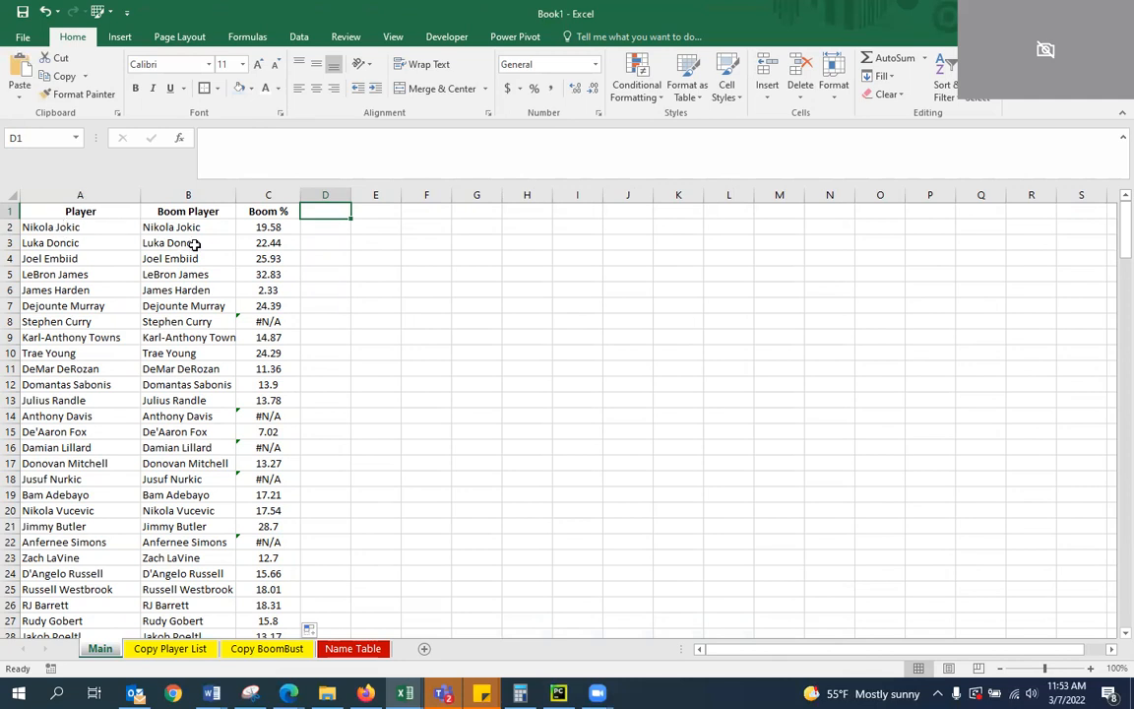
# Insert a blank column between Boom Player and Boom % on the Main sheet
pyautogui.click(258, 195)
pyautogui.rightClick(256, 197)
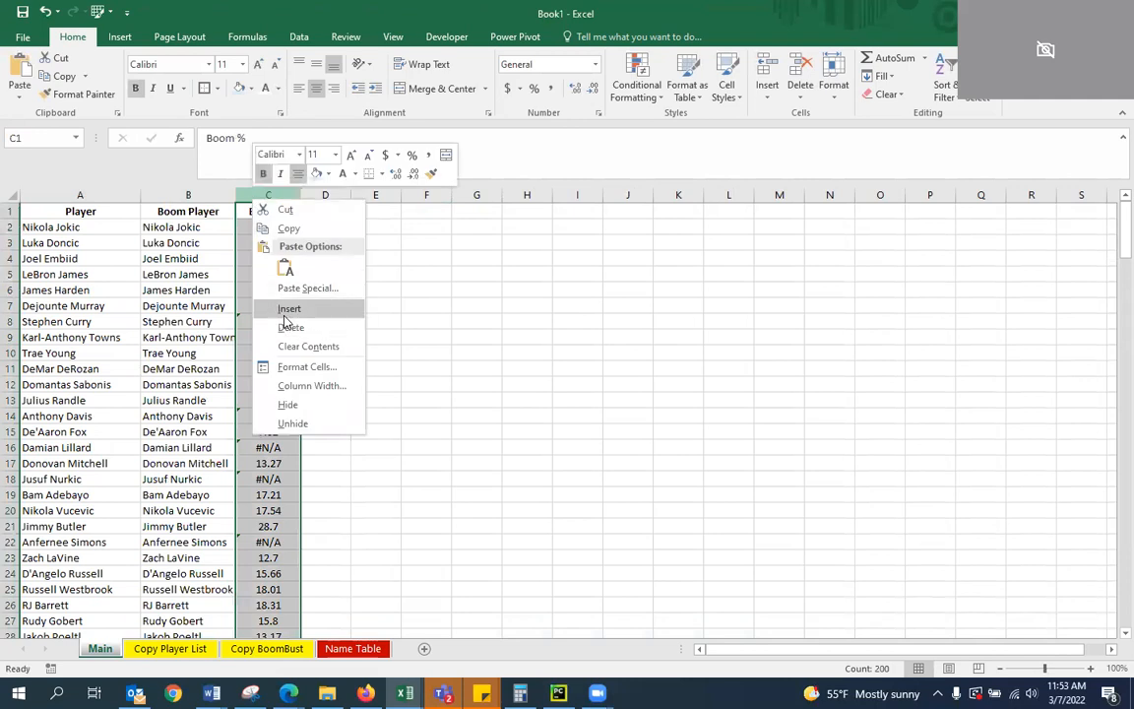
pyautogui.click(289, 308)
pyautogui.click(265, 227)
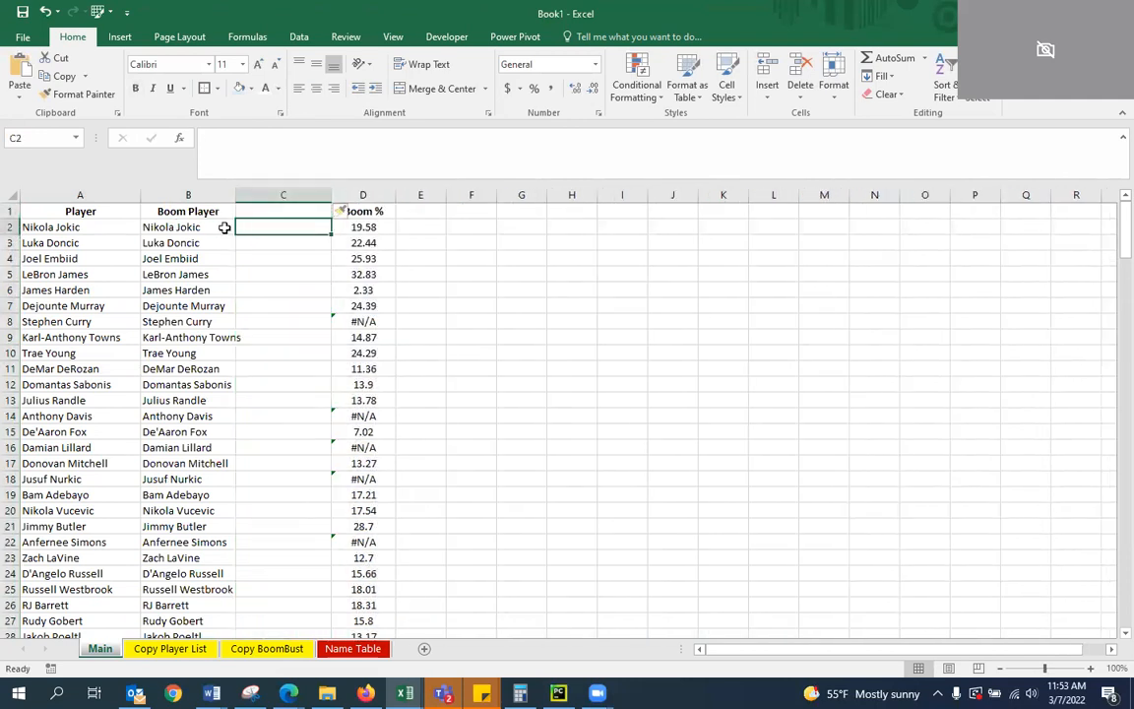
pyautogui.click(470, 258)
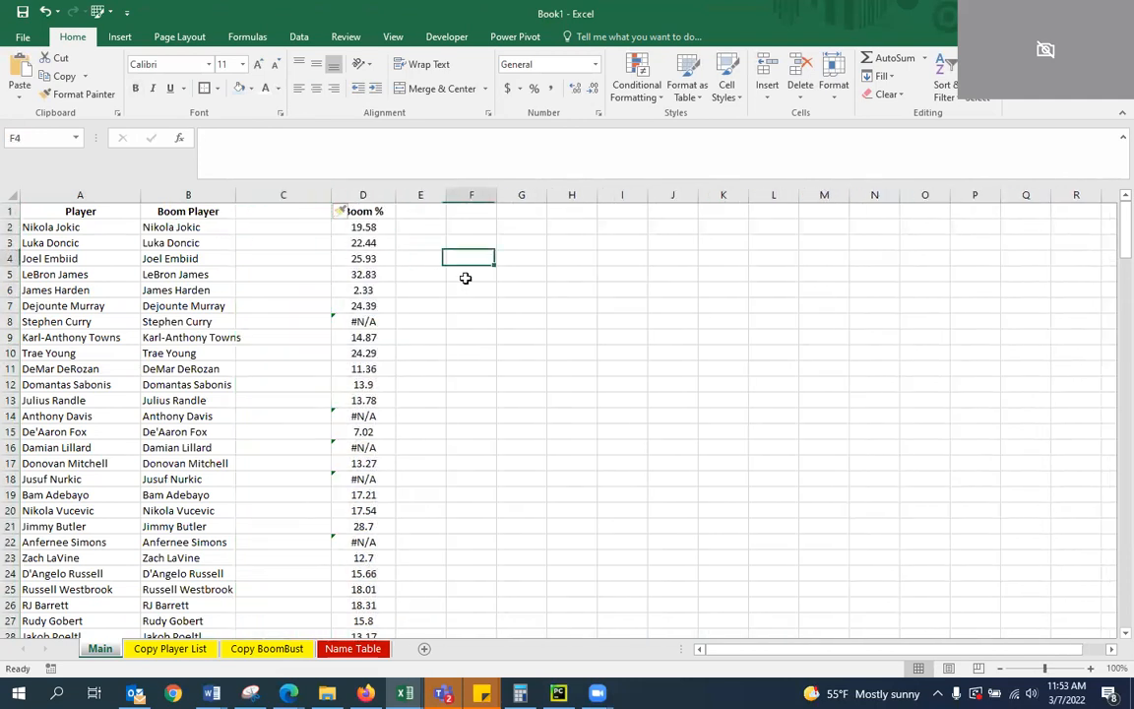
# Review the Searching Table on the Name Table sheet, including the formula behind the B/B Name in E11
pyautogui.click(352, 648)
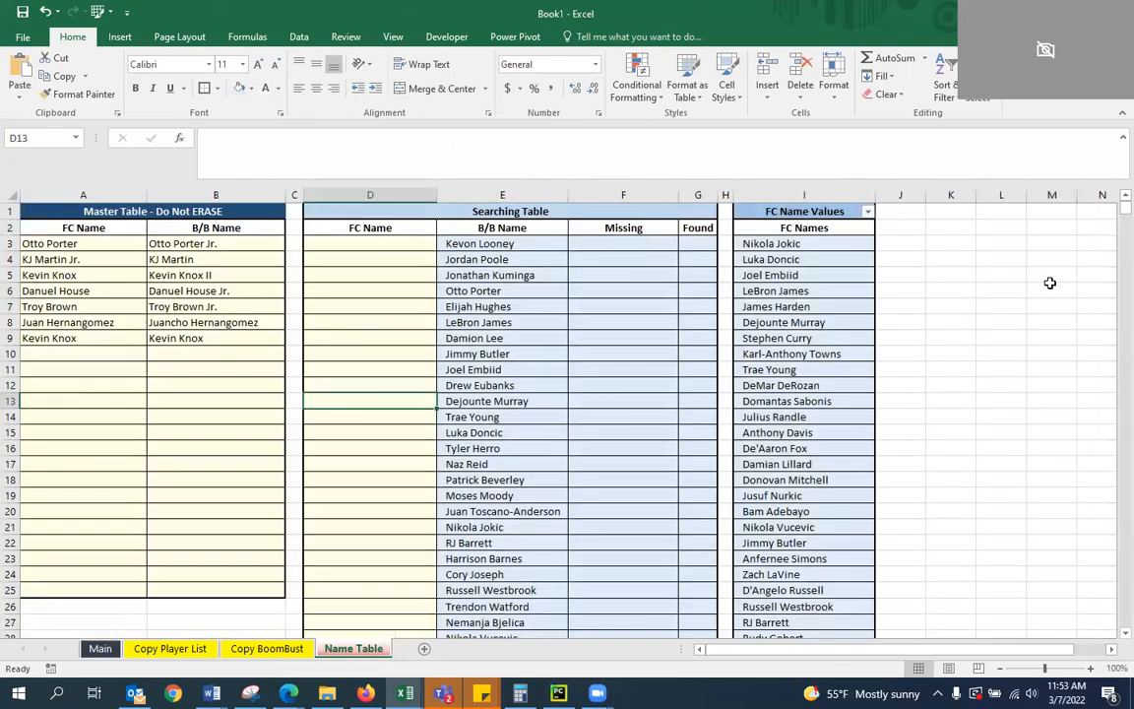
pyautogui.click(1030, 334)
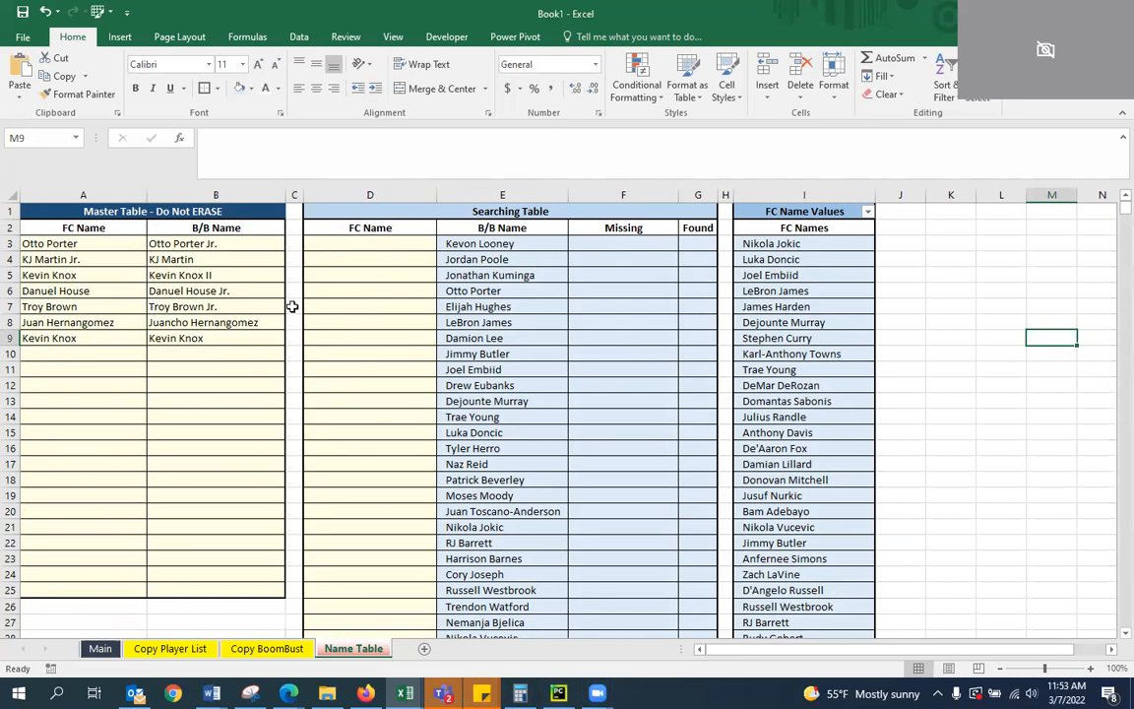
pyautogui.moveTo(337, 305); pyautogui.dragTo(386, 293)
pyautogui.scroll(-8, 463, 384)
pyautogui.scroll(8, 443, 374)
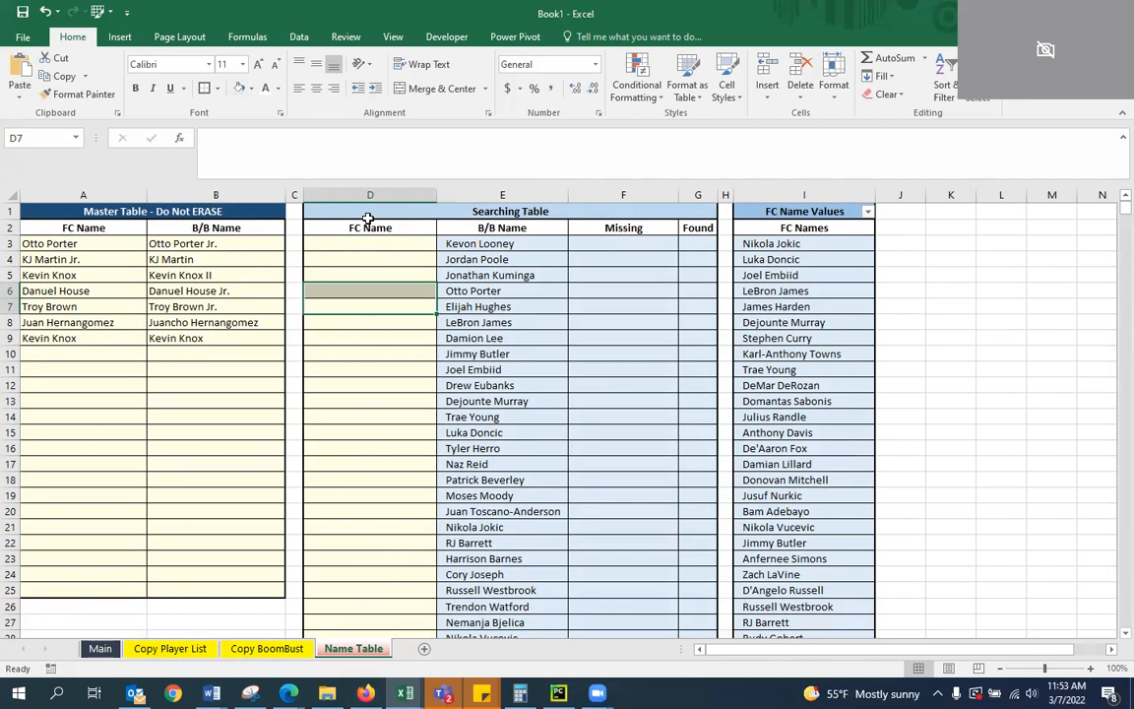
pyautogui.scroll(-20, 539, 337)
pyautogui.scroll(-20, 551, 364)
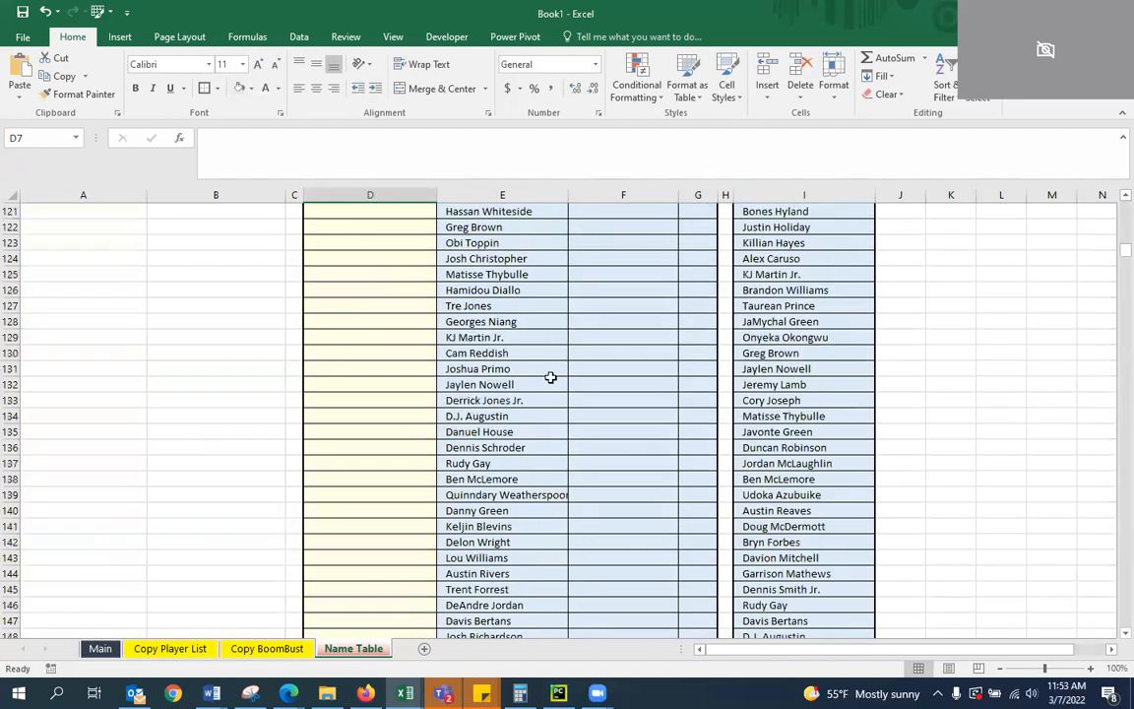
pyautogui.scroll(18, 536, 349)
pyautogui.scroll(20, 542, 352)
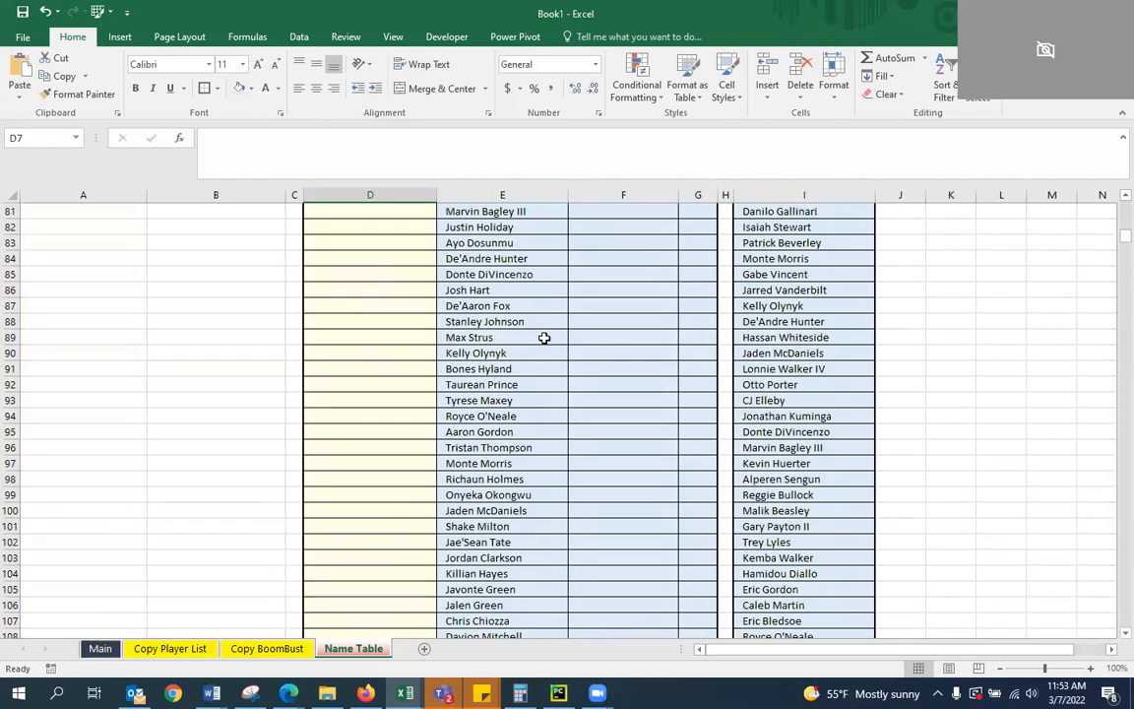
pyautogui.click(516, 369)
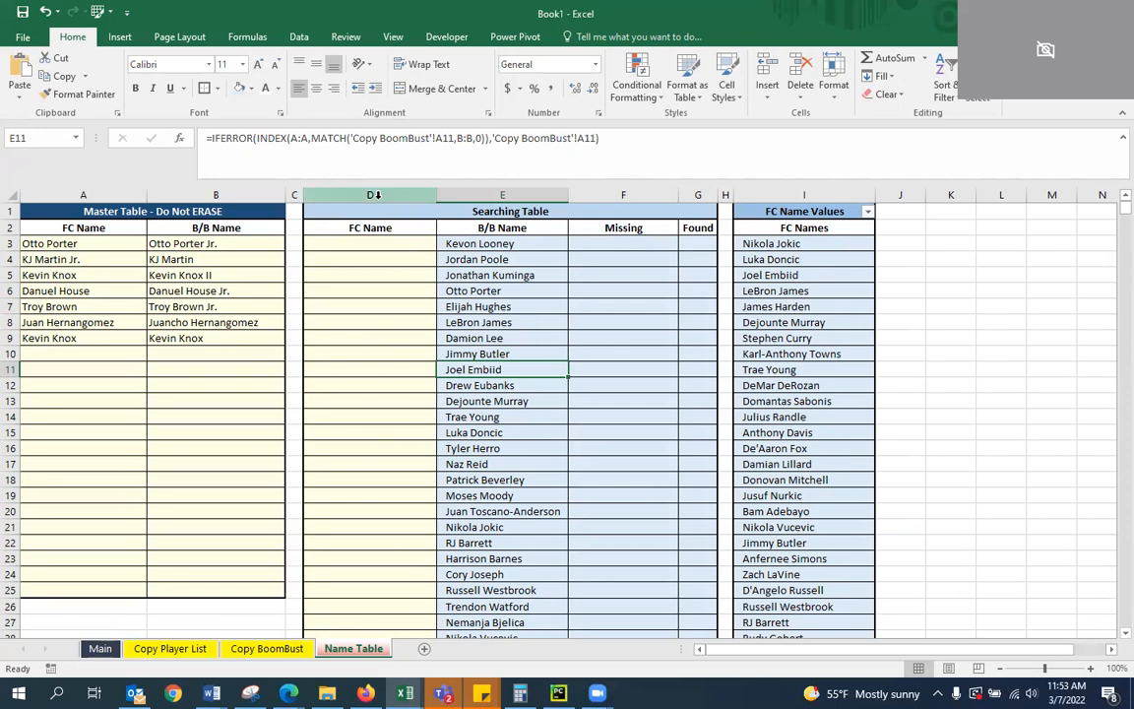
# Unmerge the Searching Table heading and move its text from D1 to E1, leaving D1 blank
pyautogui.click(372, 208)
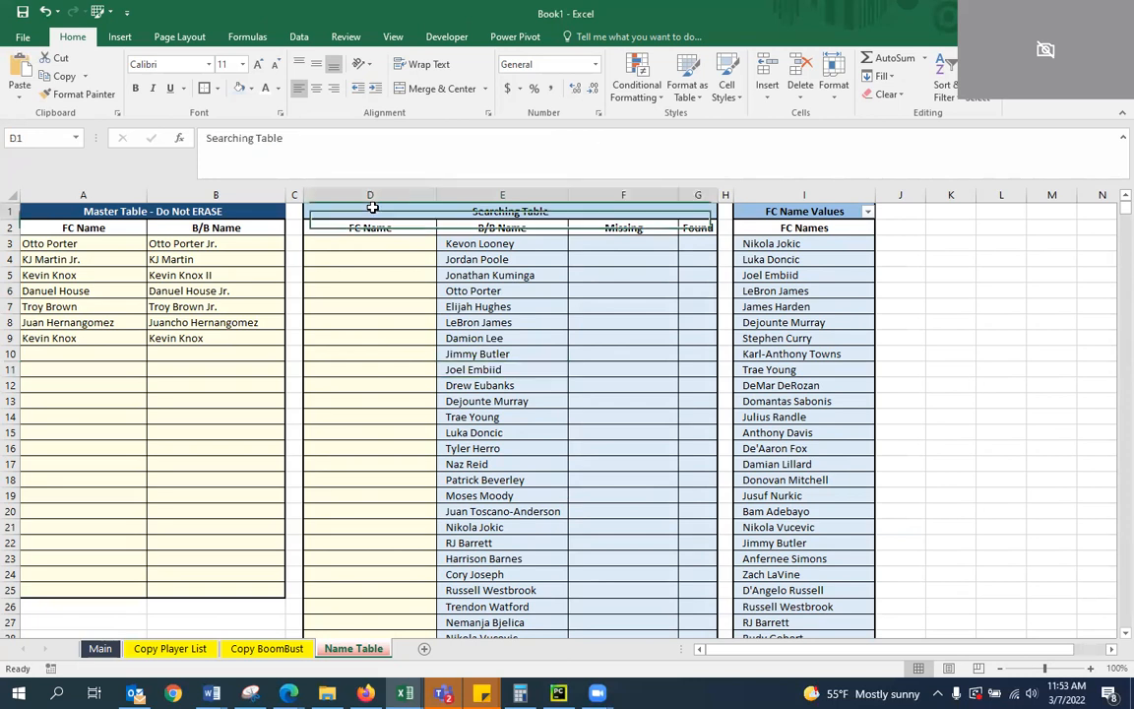
pyautogui.click(430, 90)
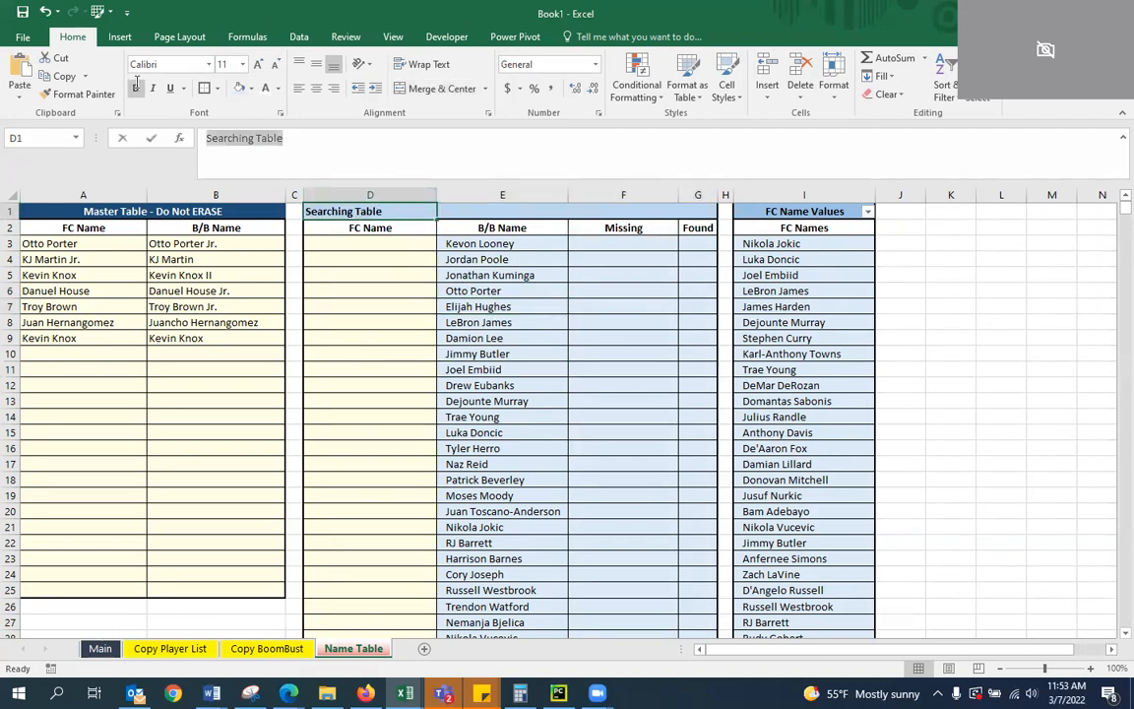
pyautogui.click(525, 210)
pyautogui.write('Searching Table')
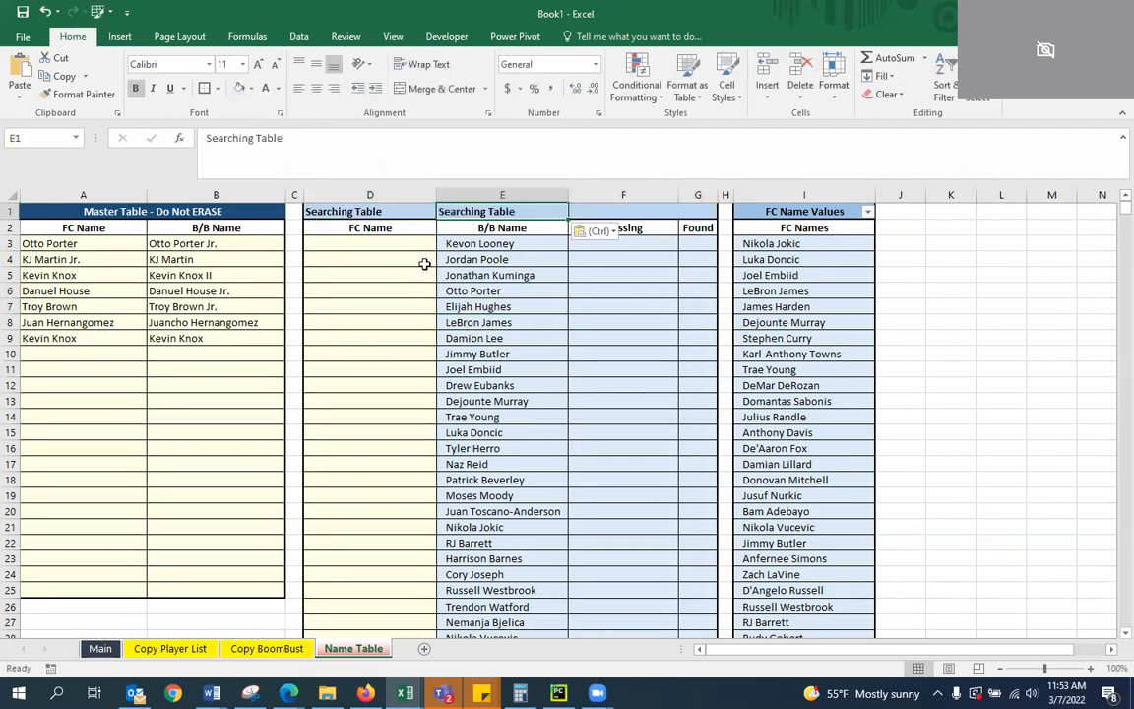
pyautogui.click(382, 213)
pyautogui.press('Delete')
pyautogui.click(381, 223)
# Merge and center the Searching Table heading over the B/B Name, Missing and Found columns
pyautogui.moveTo(502, 208); pyautogui.dragTo(668, 209)
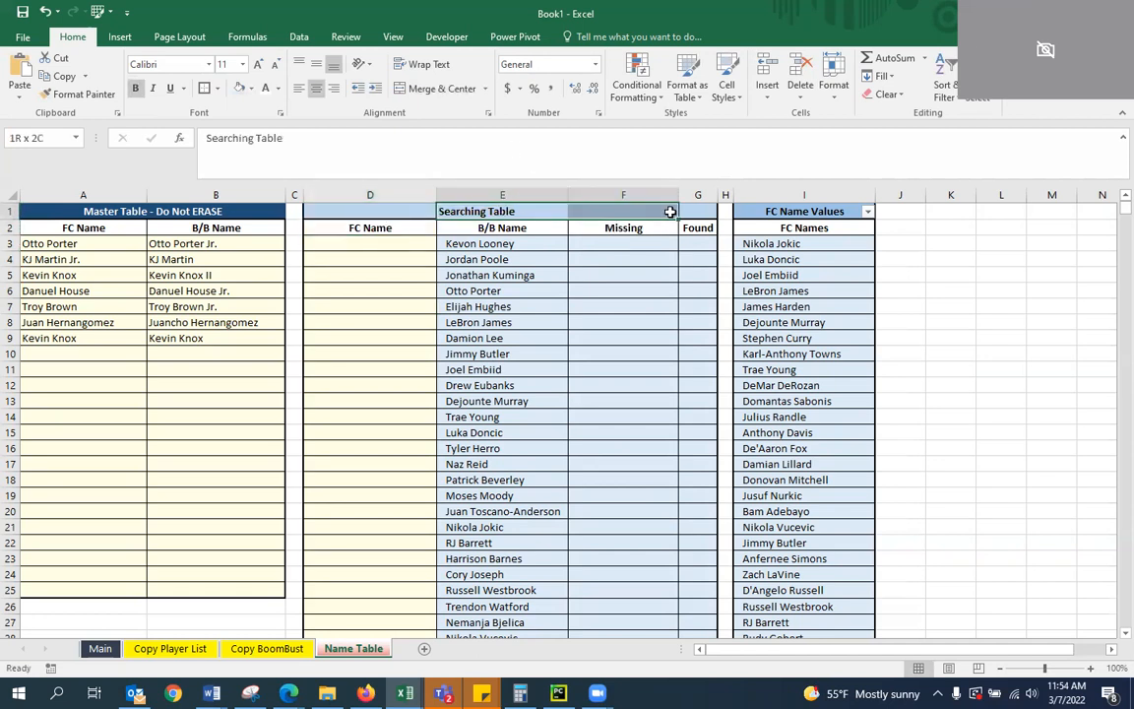
pyautogui.click(426, 90)
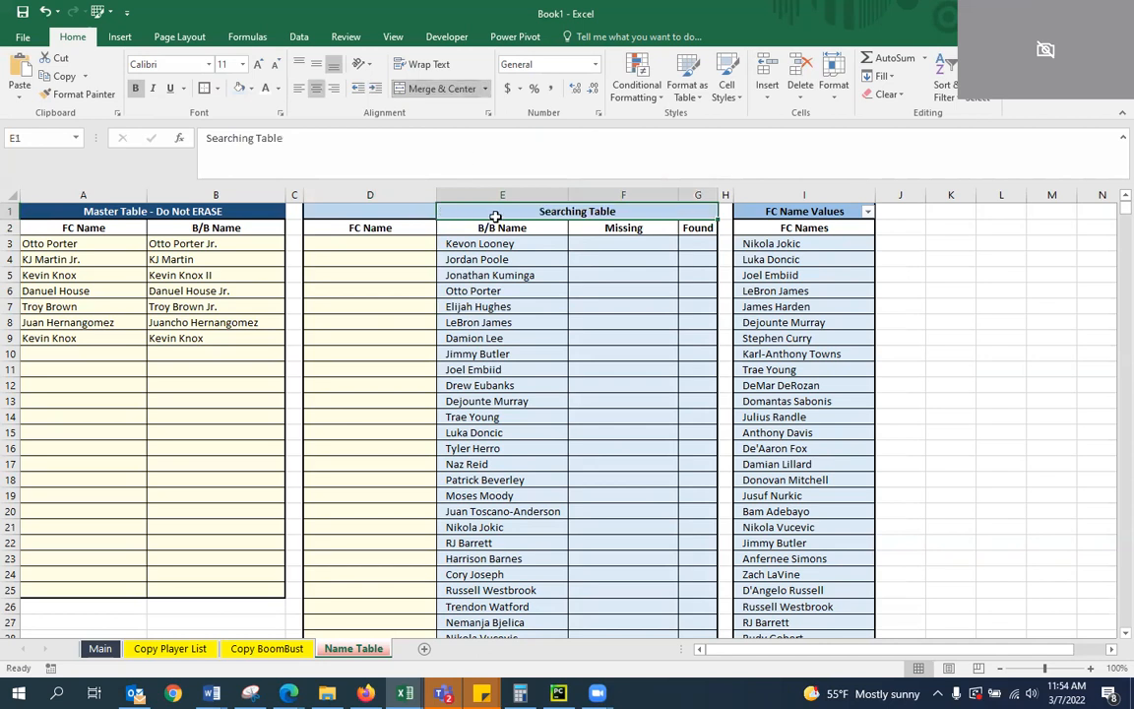
pyautogui.click(370, 210)
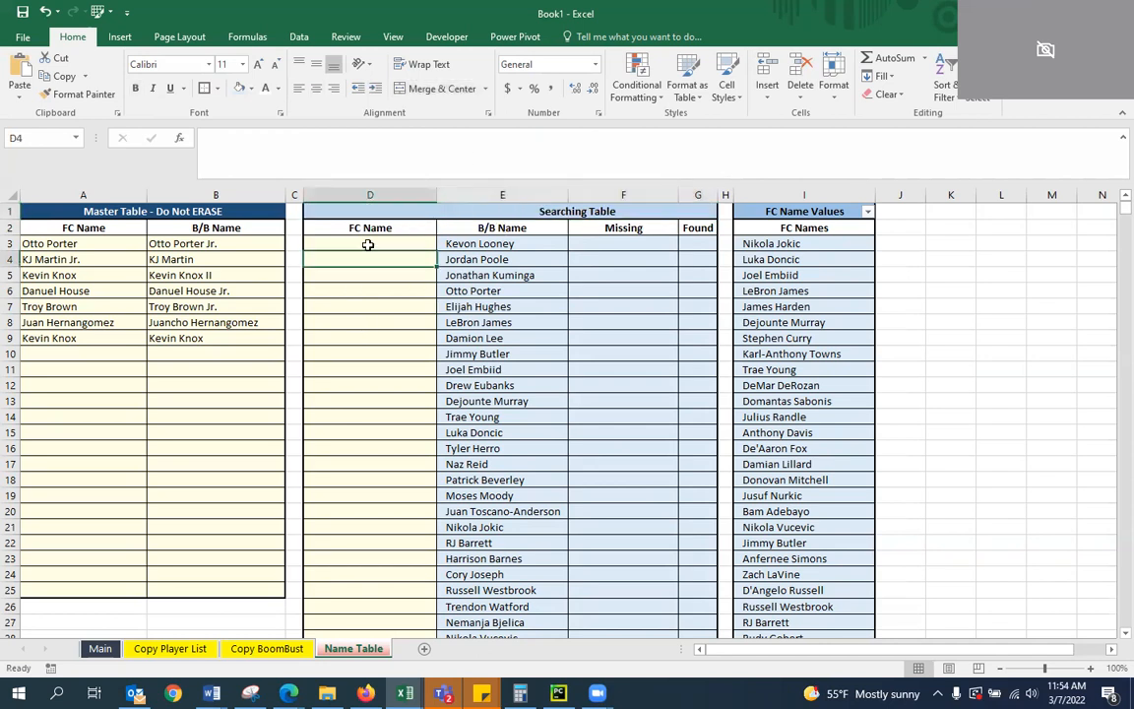
# Clear the Otto Porter name pair from row 3 of the Master Table
pyautogui.click(126, 276)
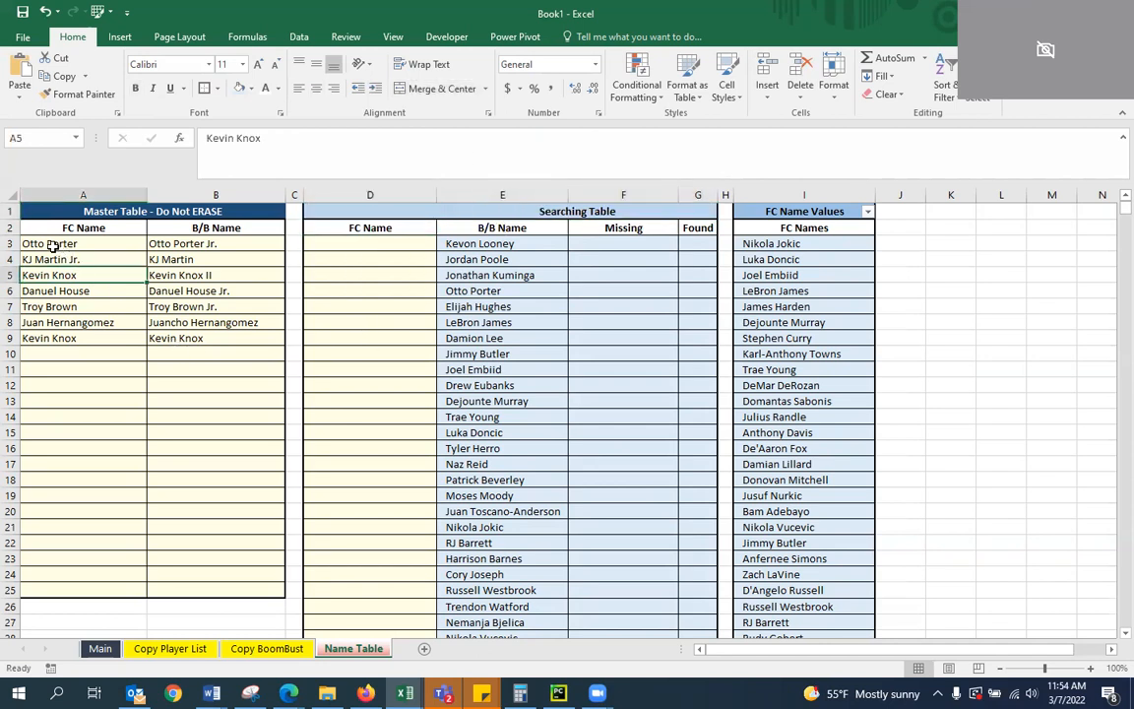
pyautogui.moveTo(48, 243); pyautogui.dragTo(177, 244)
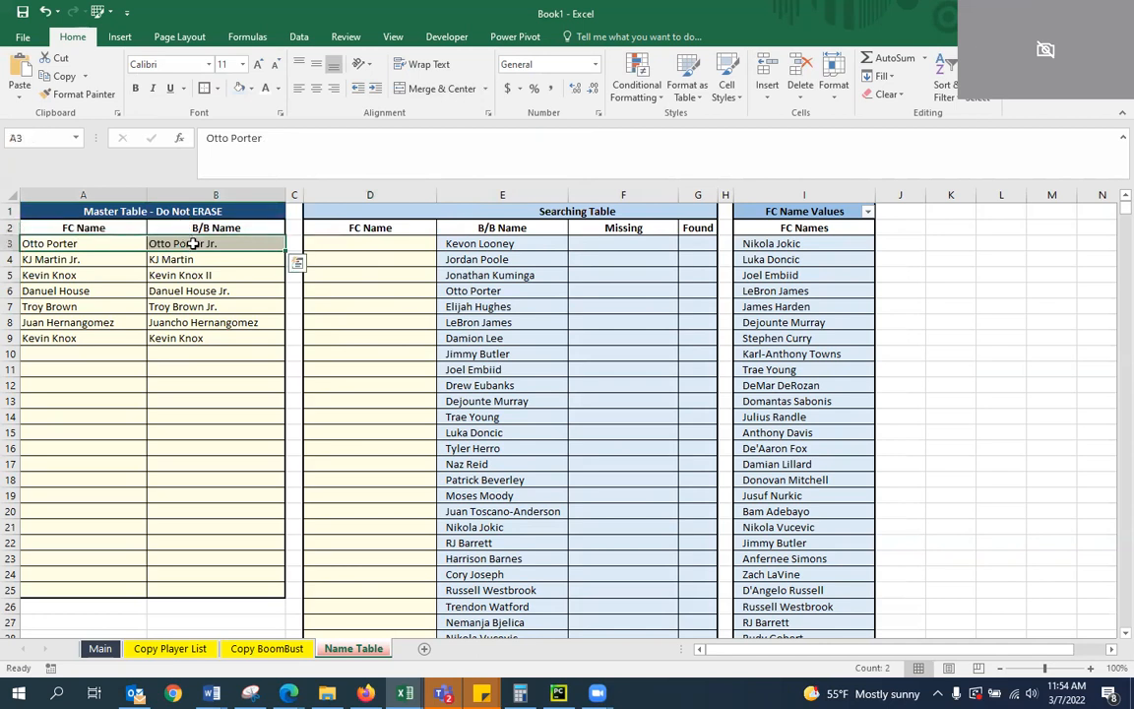
pyautogui.press('Delete')
# Examine the Searching Table's B/B Name and Missing columns around row 6, then the blank heading cell D1
pyautogui.press('Right')
pyautogui.press('Down')
pyautogui.press('Right')
pyautogui.press('Right')
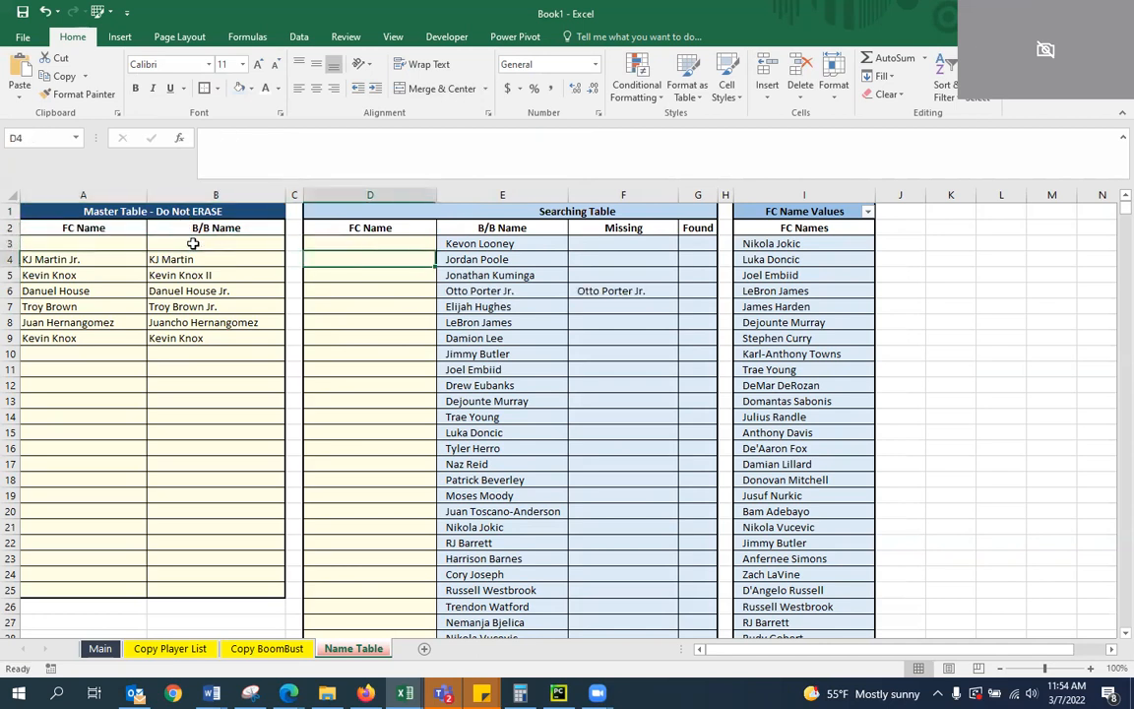
pyautogui.press('Down')
pyautogui.press('Right')
pyautogui.press('Down')
pyautogui.press('Right')
pyautogui.press('Left')
pyautogui.press('Left')
pyautogui.press('Left')
pyautogui.press('Up')
pyautogui.press('Up')
pyautogui.press('Up')
pyautogui.press('Right')
pyautogui.press('Up')
pyautogui.press('Up')
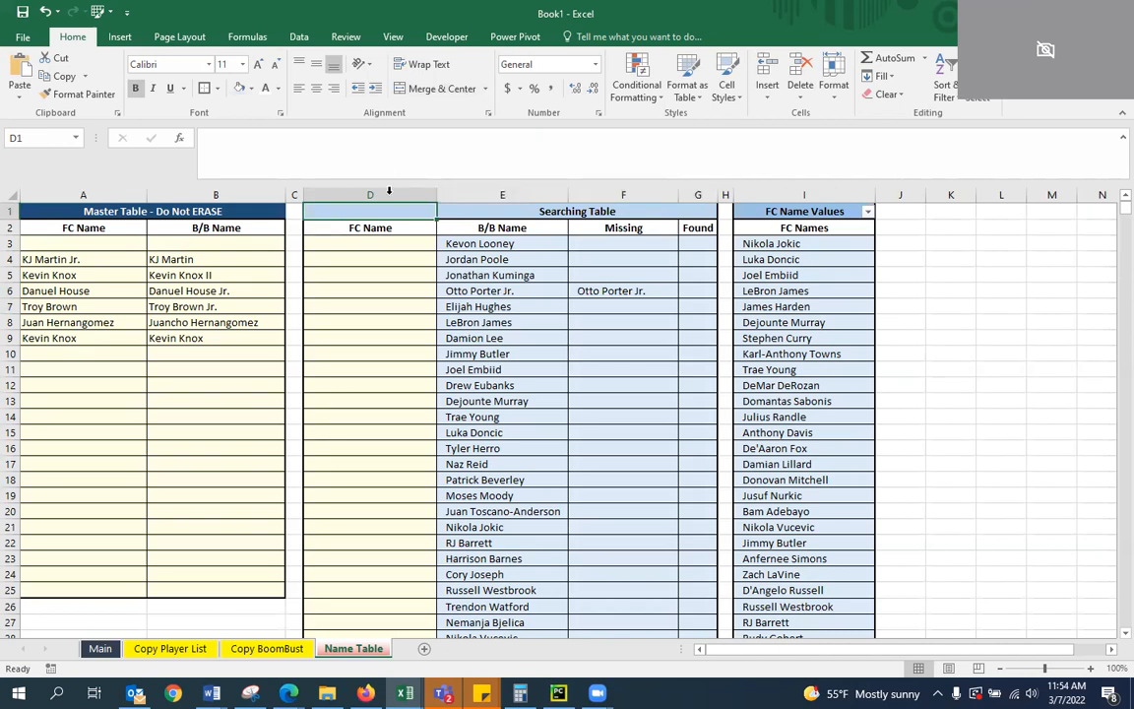
# Start an IF formula in D1 whose logical test is a COUNTIF over the Missing range F3:F500
pyautogui.click(332, 161)
pyautogui.write('=')
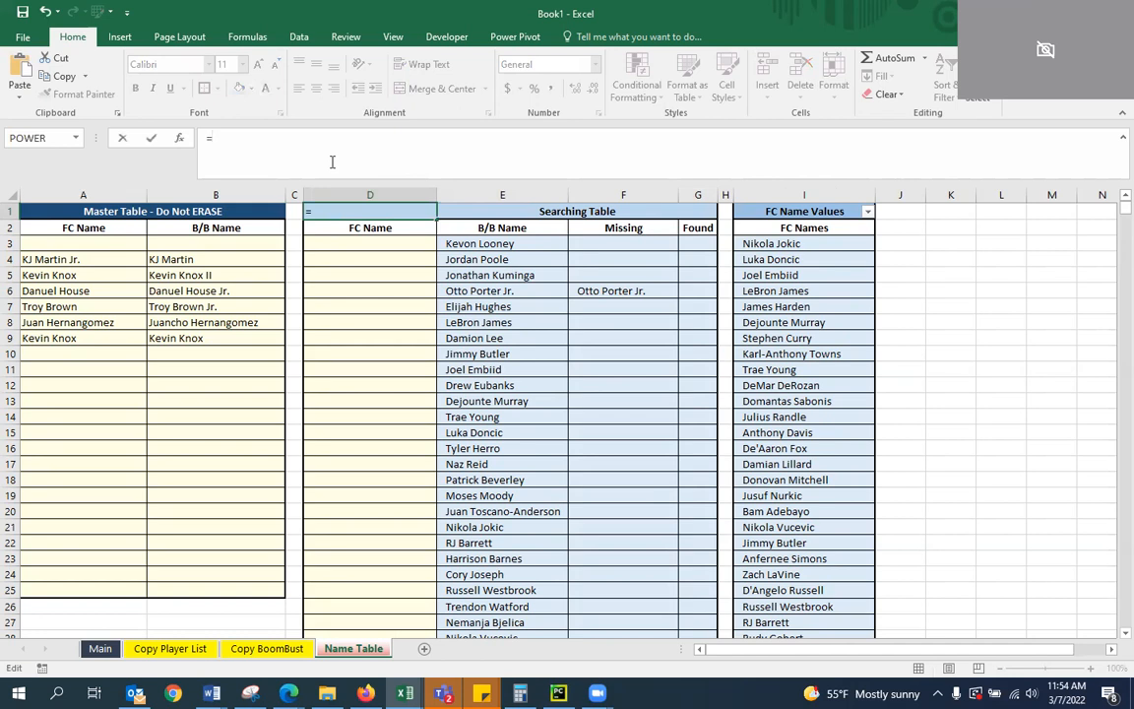
pyautogui.write('IF(')
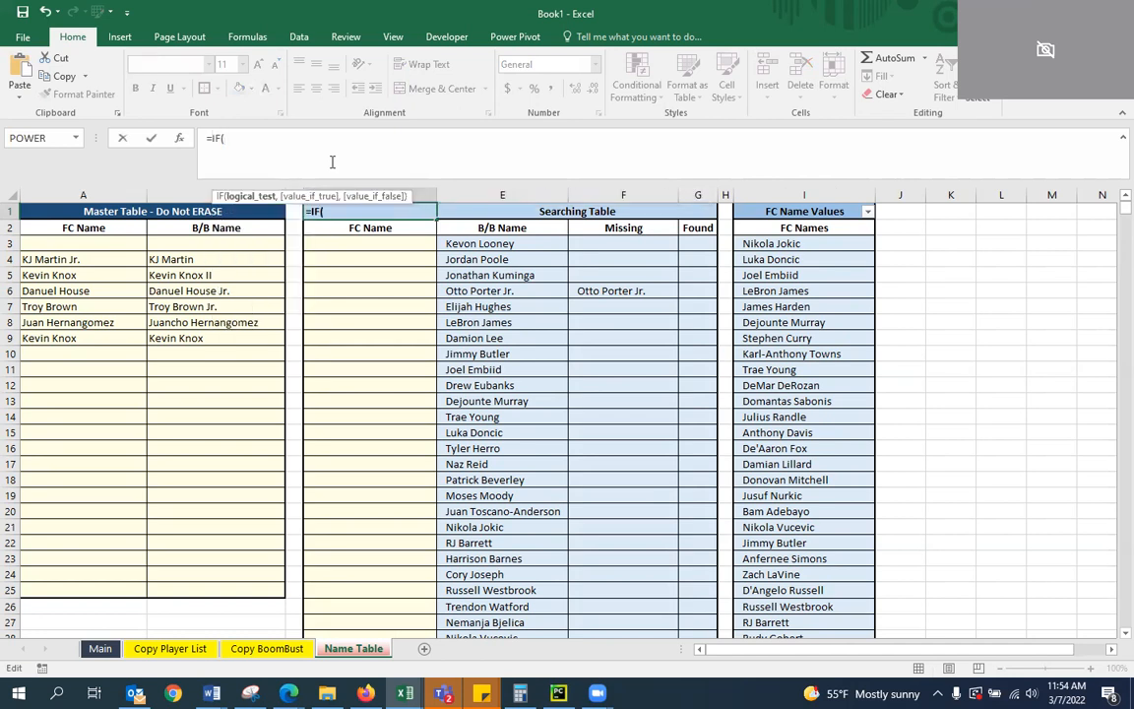
pyautogui.write('COUNTIF')
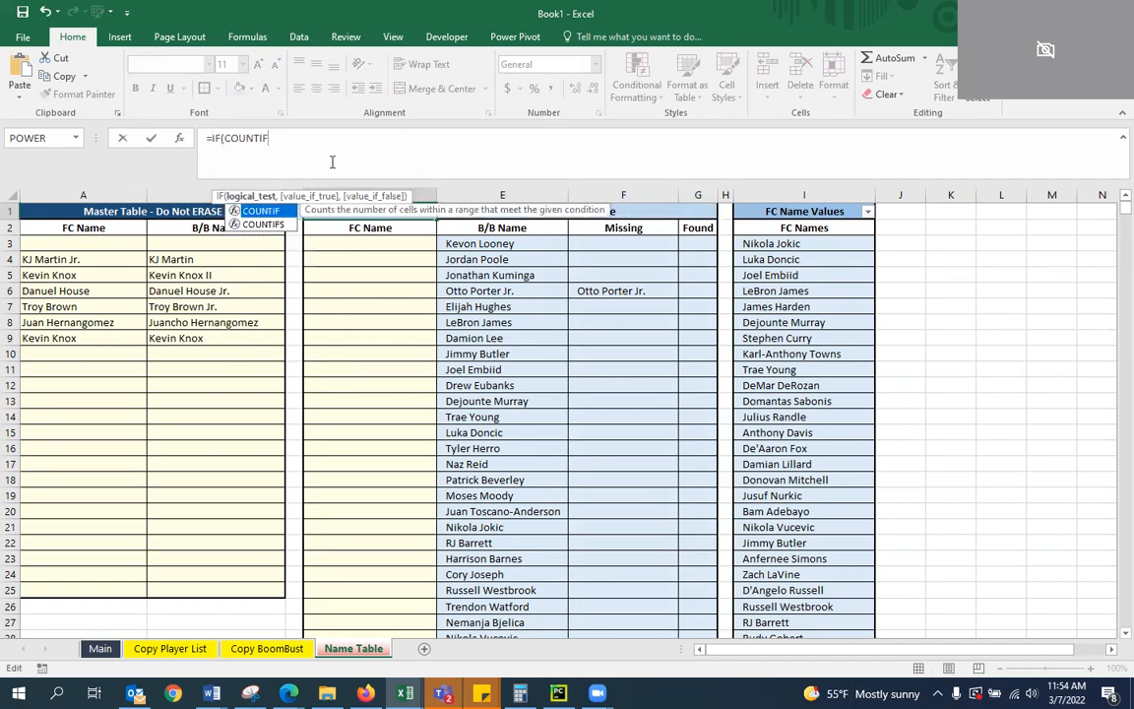
pyautogui.write('(')
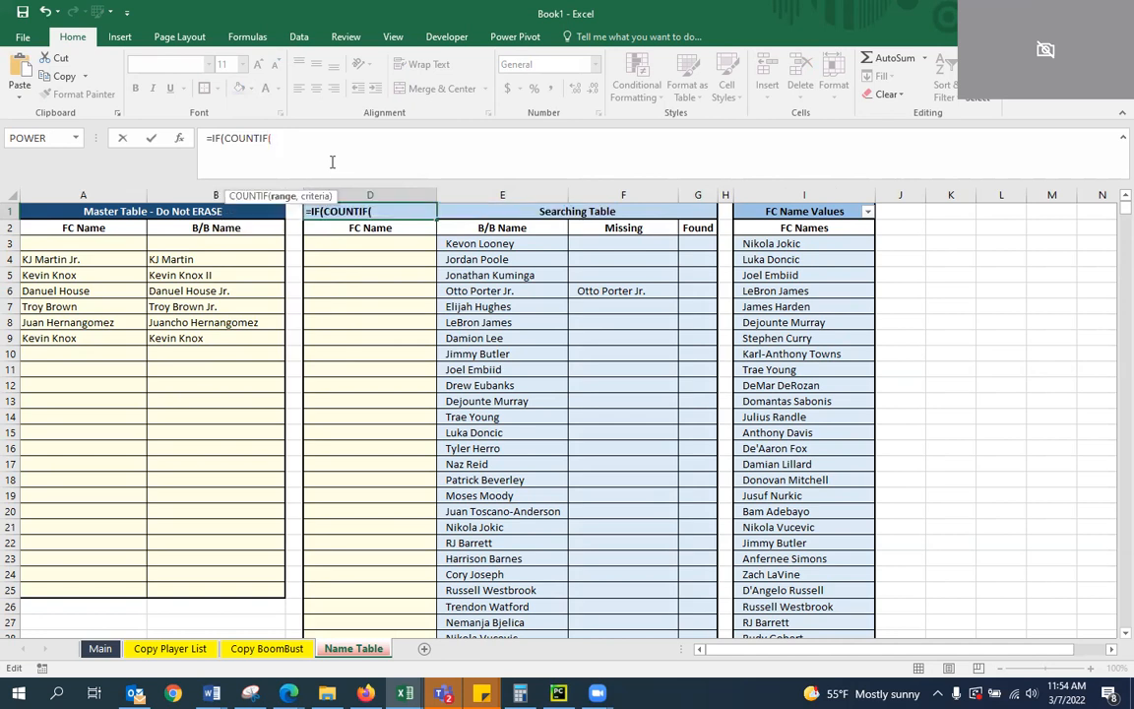
pyautogui.write('F3:F500')
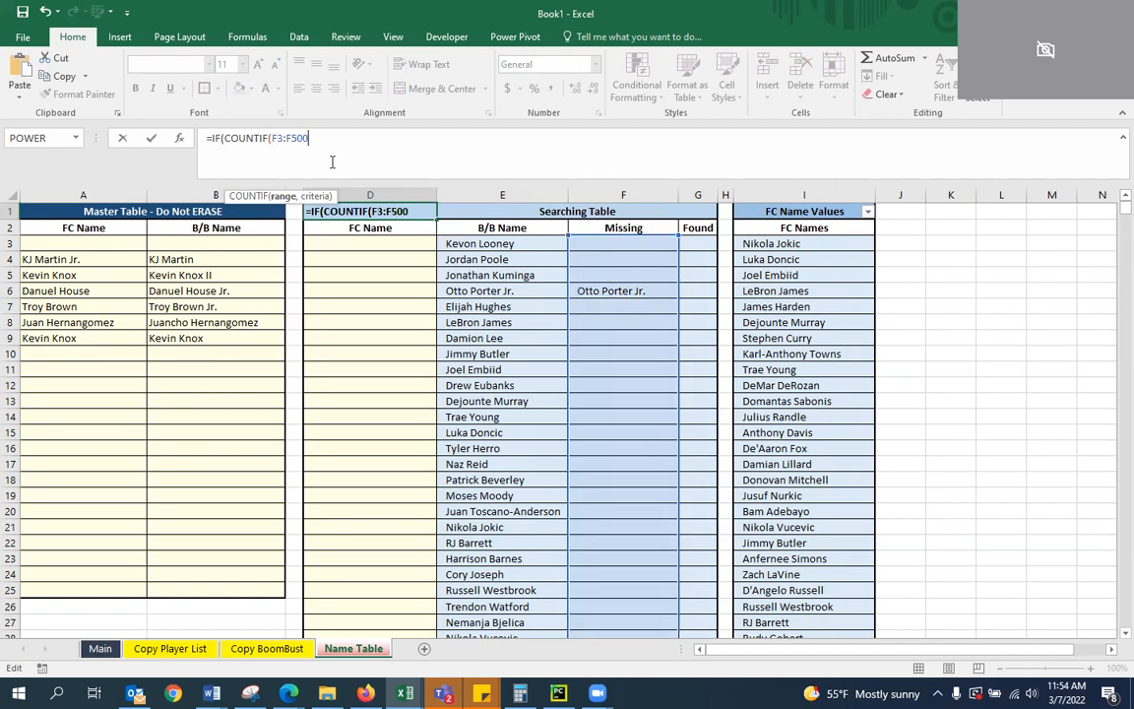
# Give the COUNTIF in D1 the criterion ">"&0 and close it as the IF's logical test
pyautogui.write(',">0')
pyautogui.press('BackSpace')
pyautogui.write('"&0,')
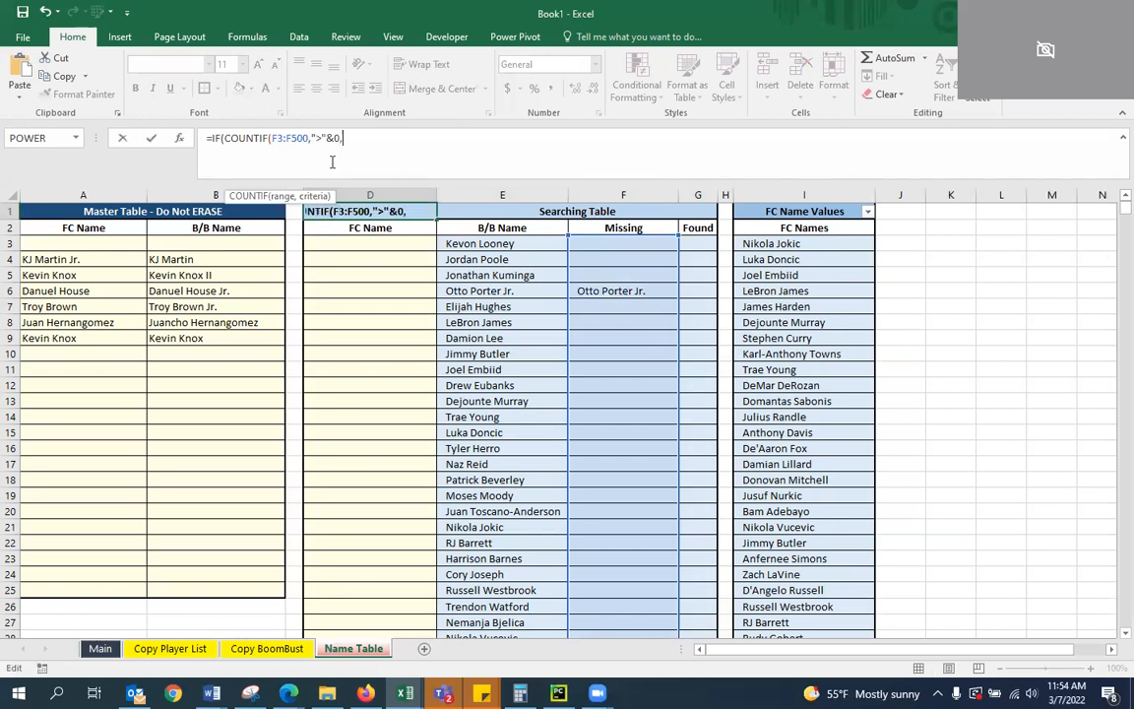
pyautogui.press('BackSpace')
pyautogui.write('),')
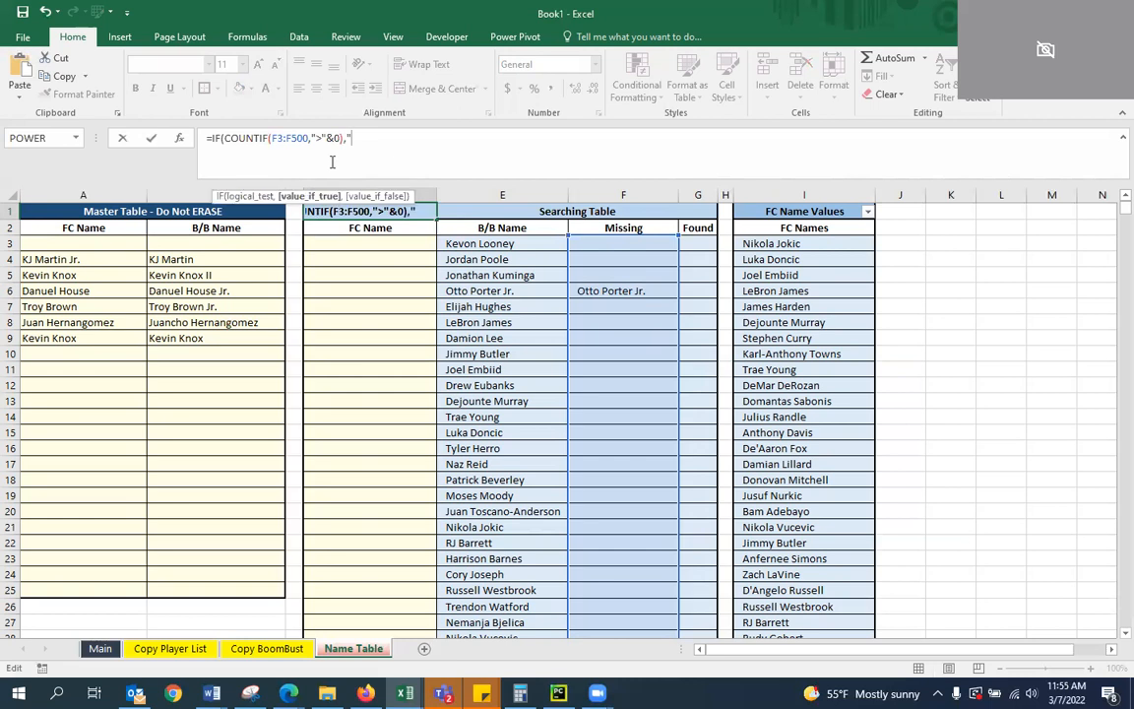
pyautogui.write('"MISSING')
pyautogui.press('BackSpace')
pyautogui.press('BackSpace')
pyautogui.press('BackSpace')
pyautogui.press('BackSpace')
pyautogui.press('BackSpace')
pyautogui.press('BackSpace')
pyautogui.press('BackSpace')
pyautogui.press('BackSpace')
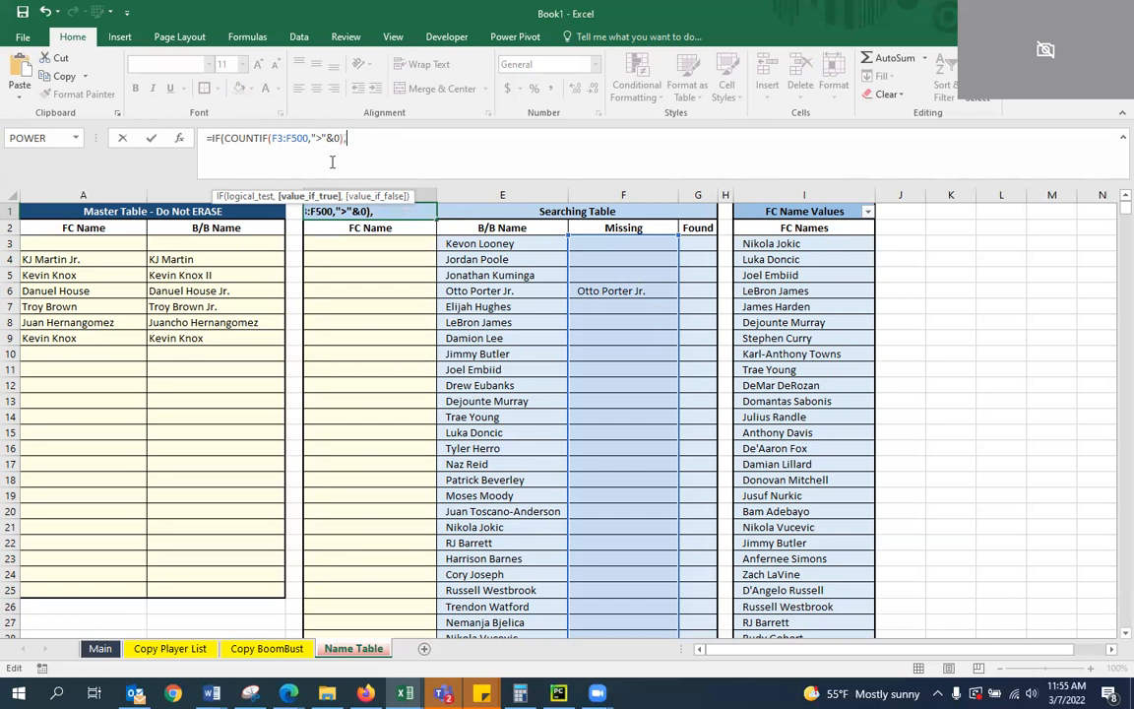
pyautogui.write('FOUN')
pyautogui.press('BackSpace')
pyautogui.press('BackSpace')
pyautogui.press('BackSpace')
pyautogui.press('BackSpace')
# Reuse COUNTIF(F3:F500,">"&0) as the IF's value-if-true in D1 and commit the formula
pyautogui.moveTo(221, 138)
pyautogui.mouseDown()
pyautogui.moveTo(331, 141)
pyautogui.moveTo(225, 138)
pyautogui.mouseUp()
pyautogui.hotkey('ctrl', 'c')
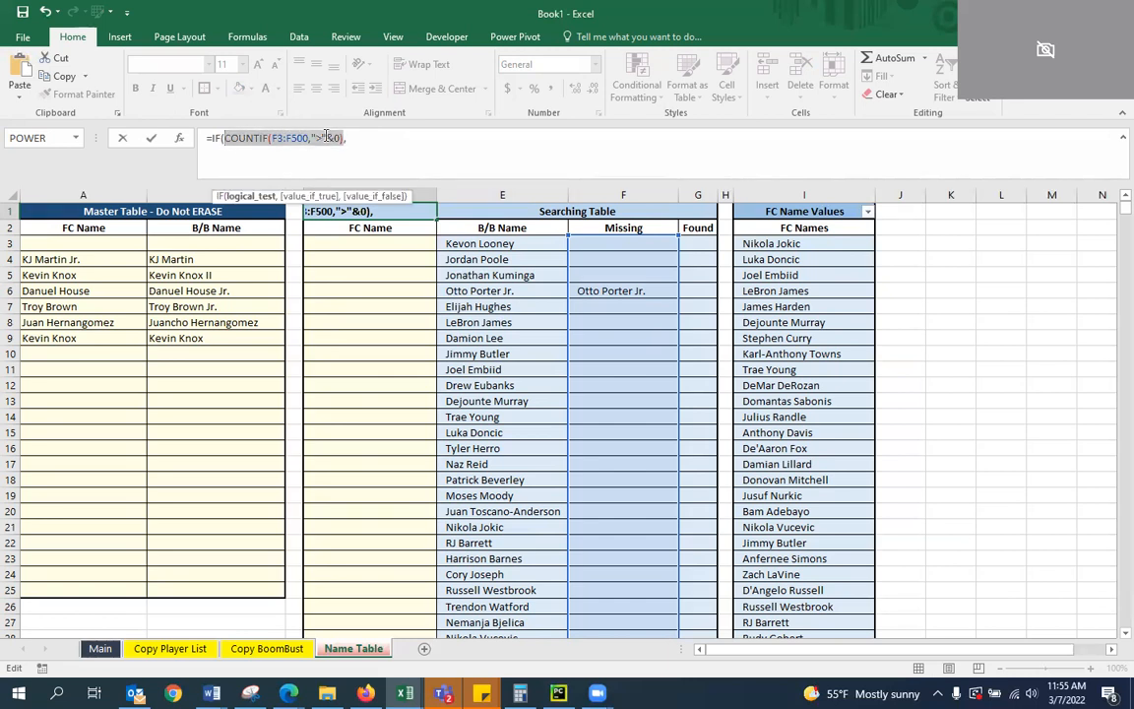
pyautogui.click(376, 140)
pyautogui.hotkey('ctrl', 'v')
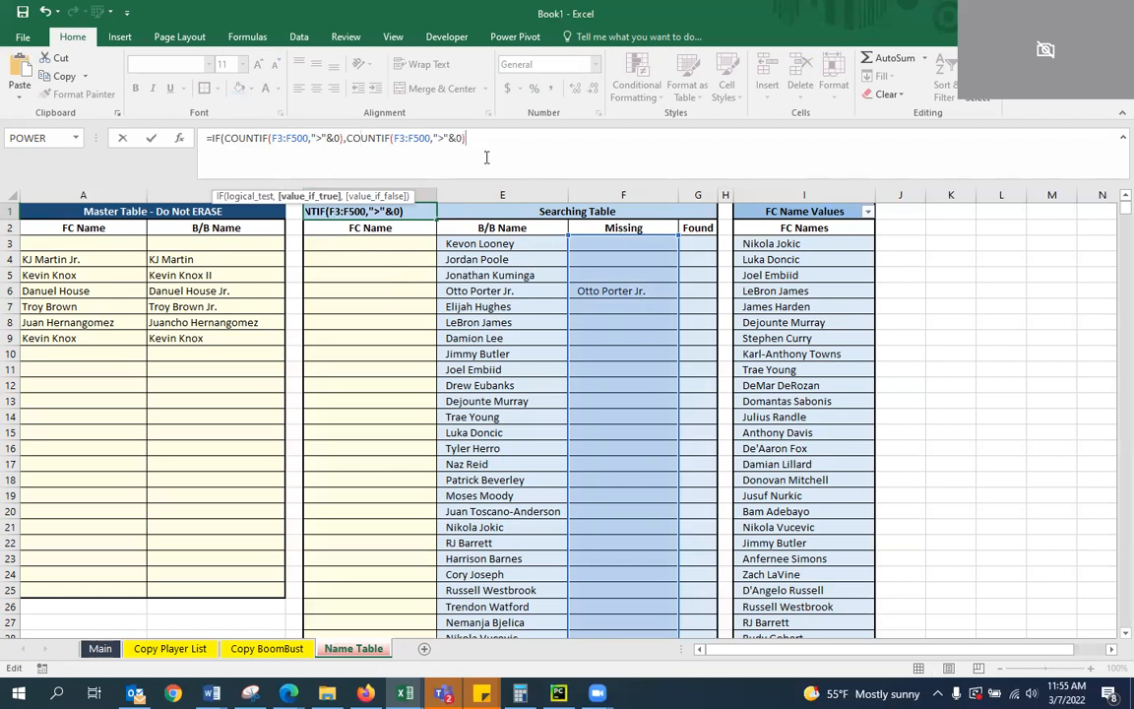
pyautogui.write(')')
pyautogui.press('Return')
pyautogui.press('Up')
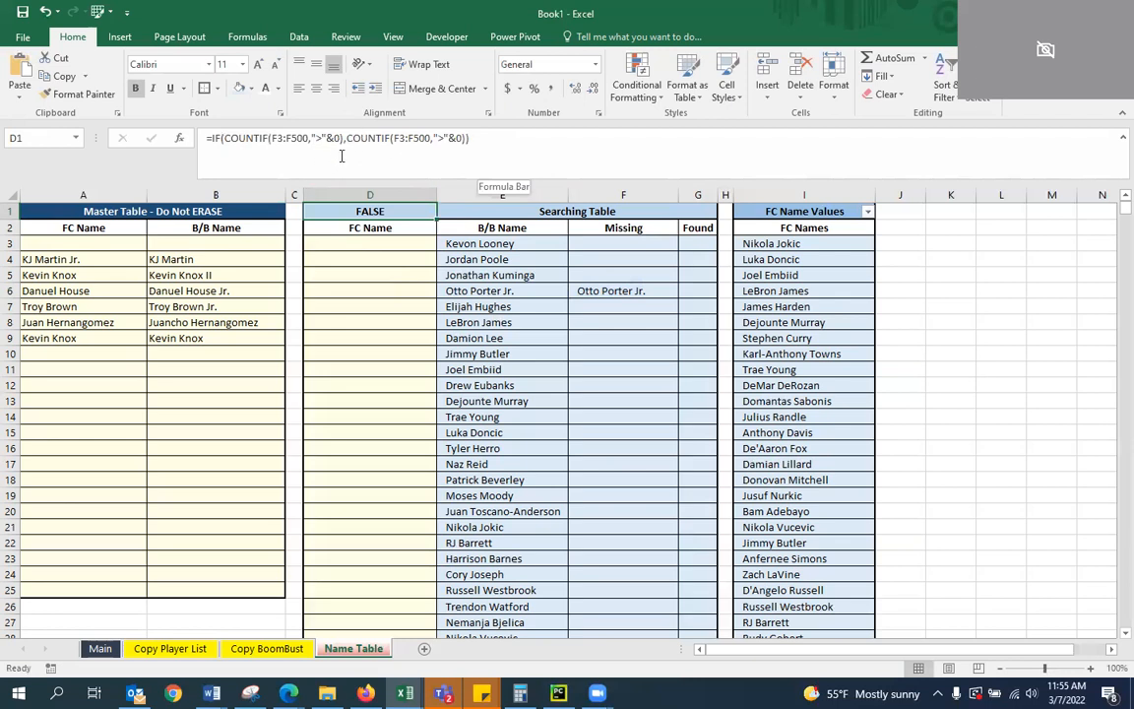
# Add "ALL CLEAR" as the value-if-false argument of D1's IF formula
pyautogui.click(340, 139)
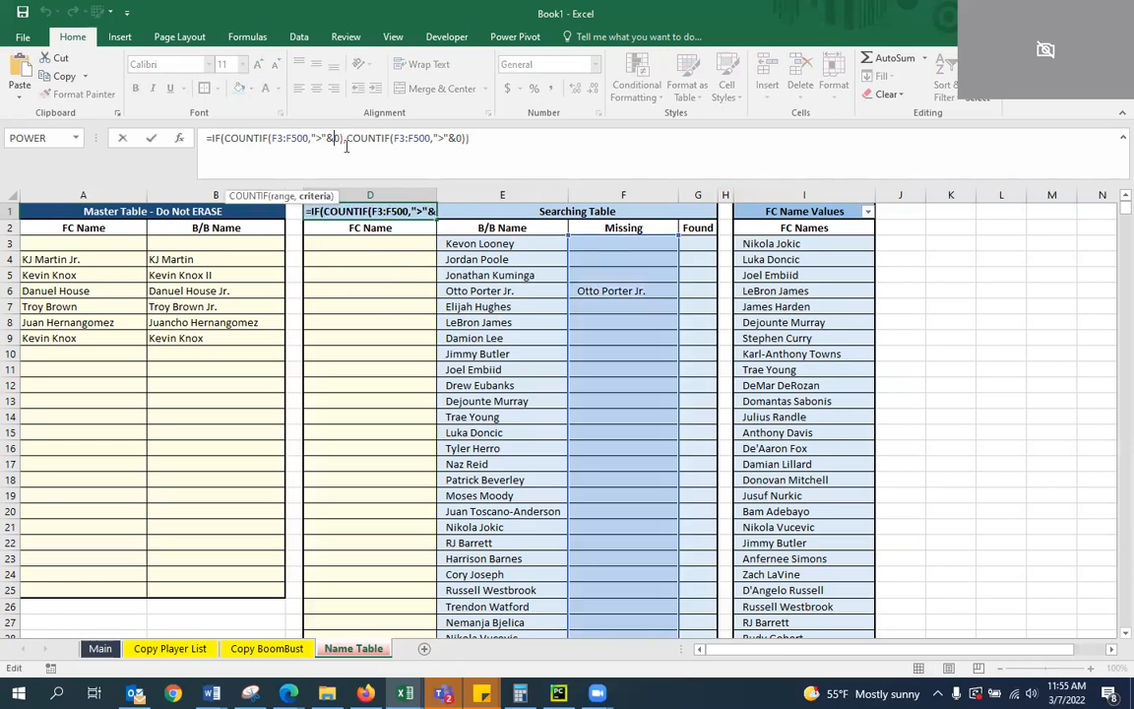
pyautogui.click(465, 139)
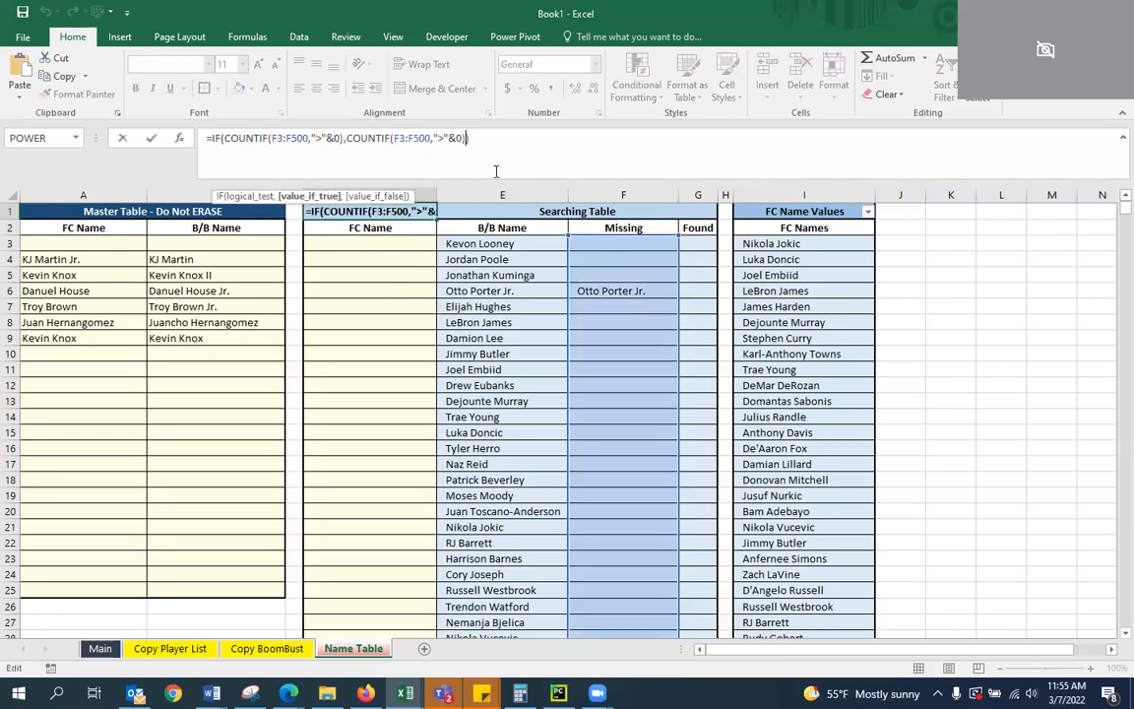
pyautogui.write(')')
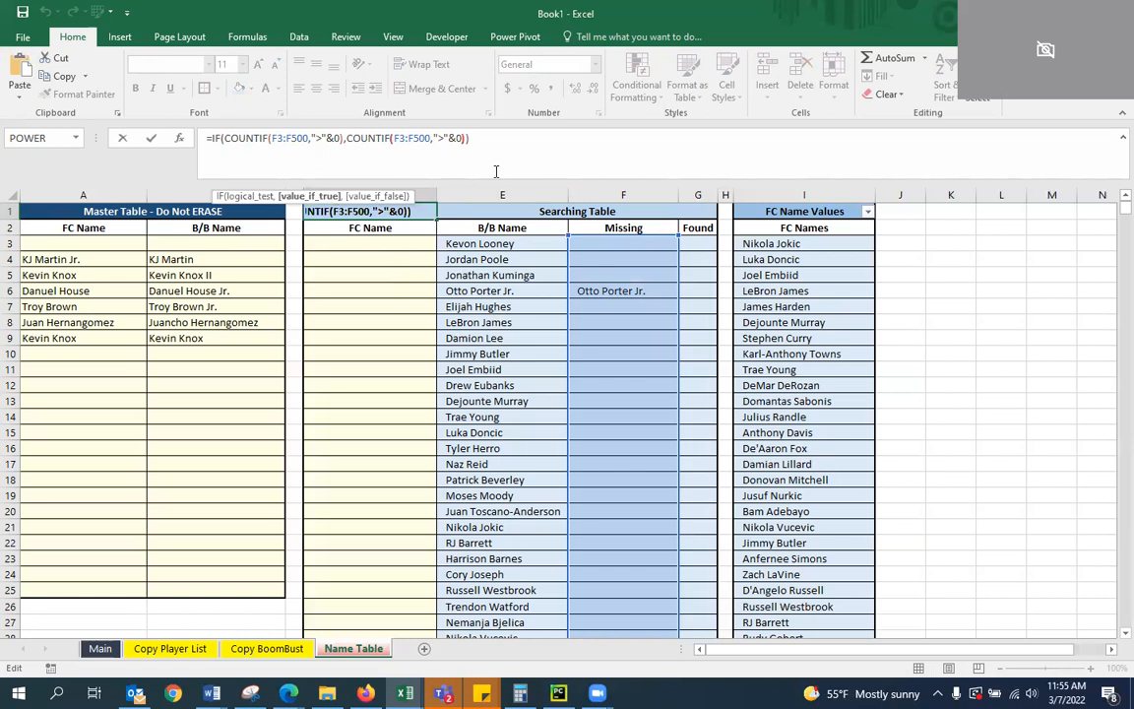
pyautogui.press('BackSpace')
pyautogui.write(',')
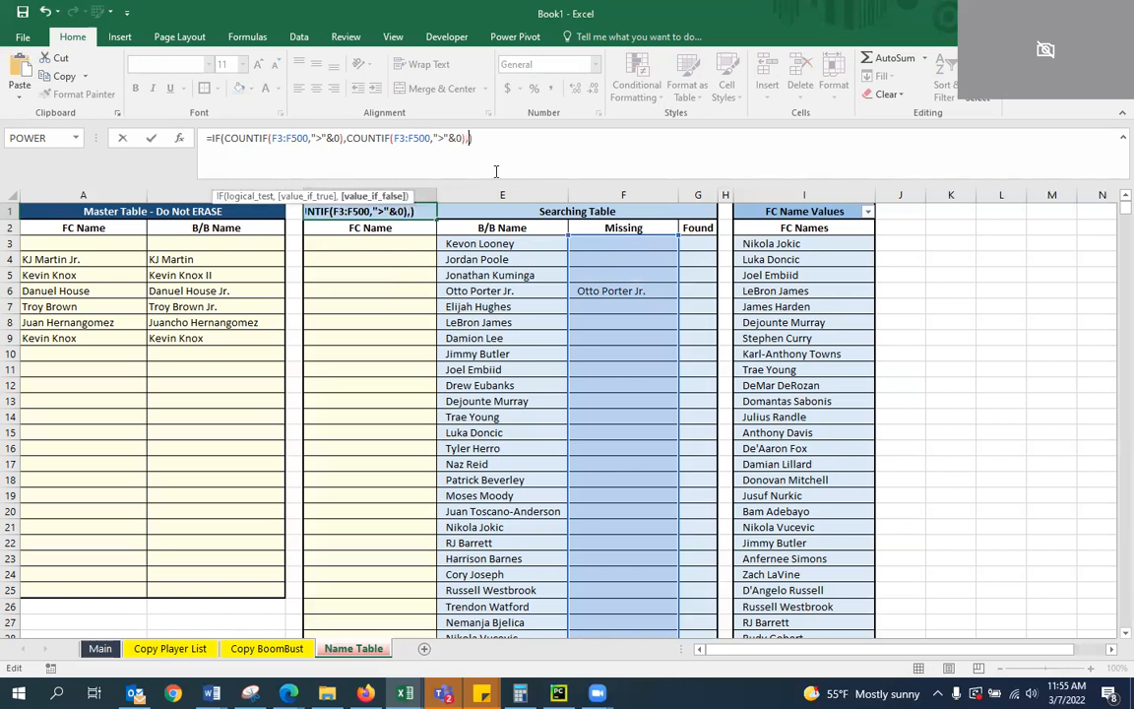
pyautogui.write('""')
pyautogui.press('BackSpace')
pyautogui.write('ALL CLEAR"')
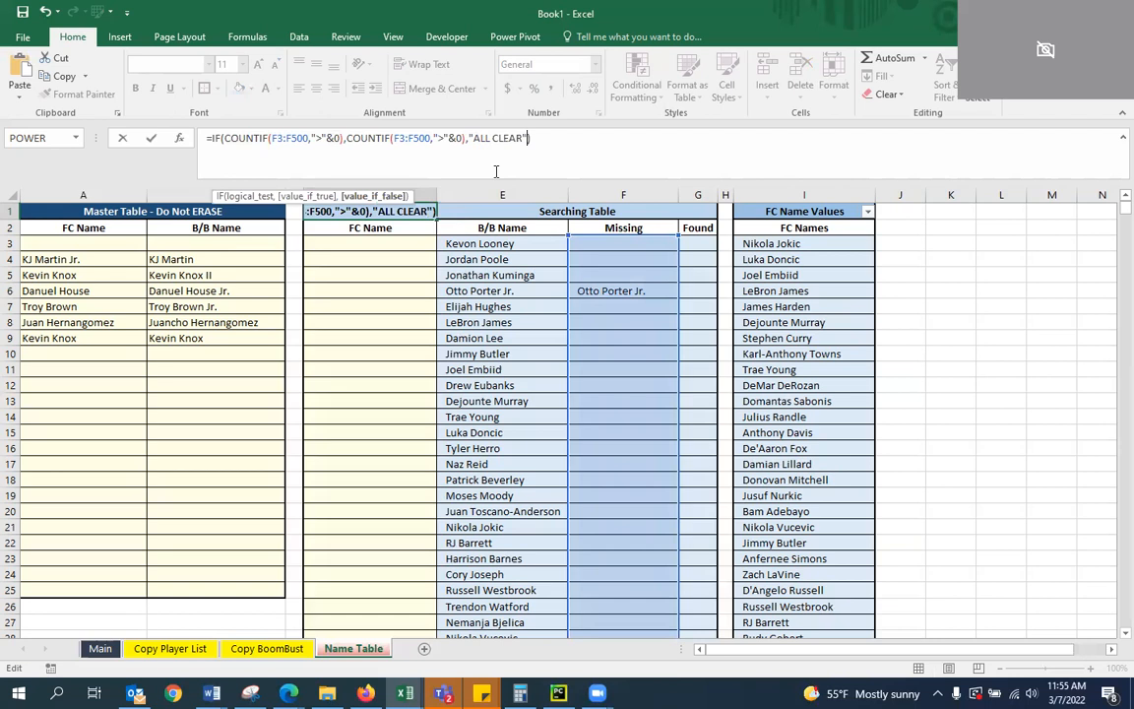
pyautogui.press('Return')
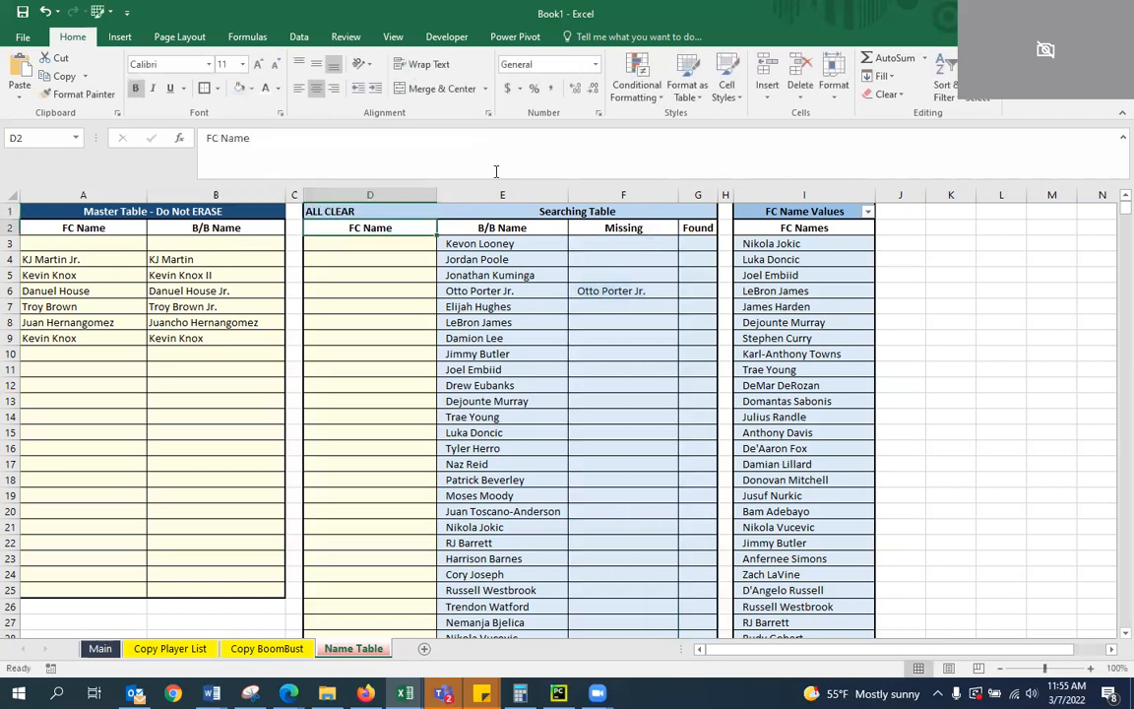
# Center the formula result in cell D1
pyautogui.press('Up')
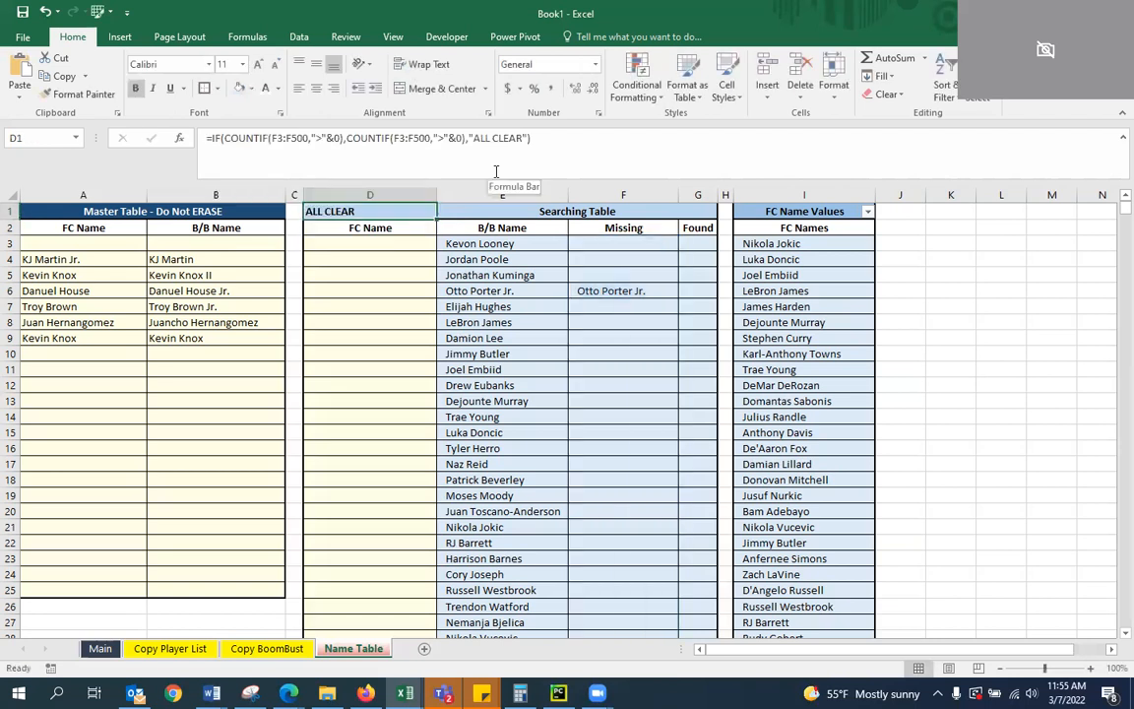
pyautogui.click(313, 89)
pyautogui.click(356, 244)
pyautogui.click(372, 228)
pyautogui.click(379, 211)
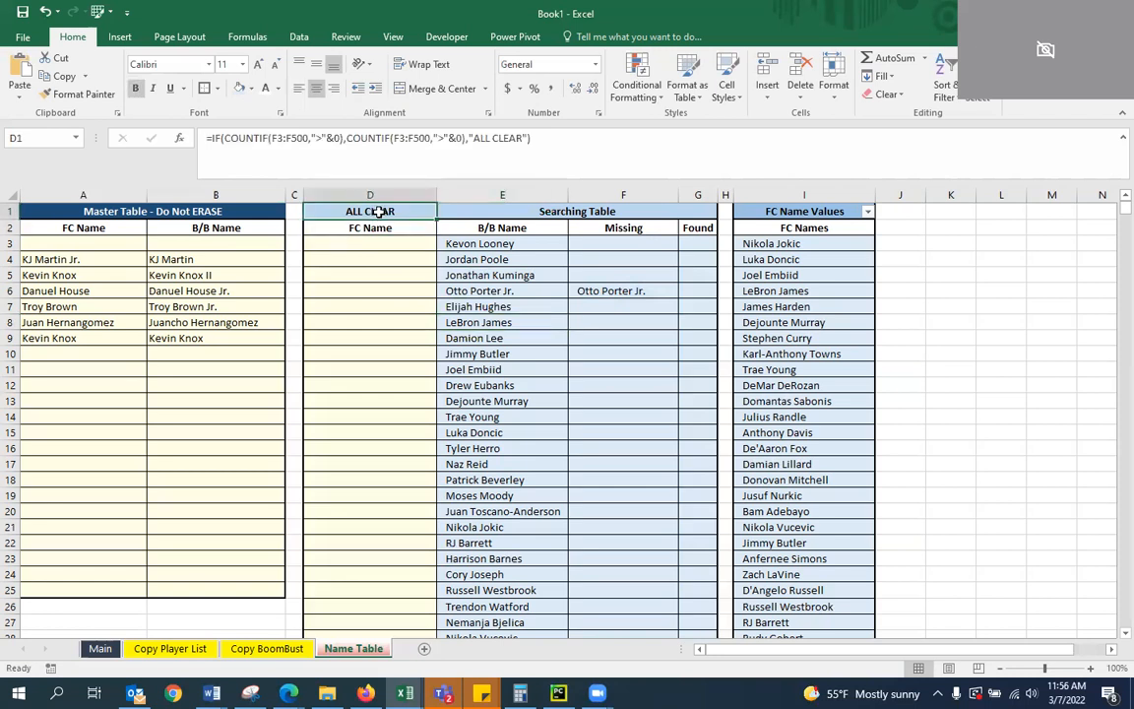
# Put quotation marks around the 0 in the first COUNTIF's criterion in D1, making it ">"&"0"
pyautogui.click(331, 138)
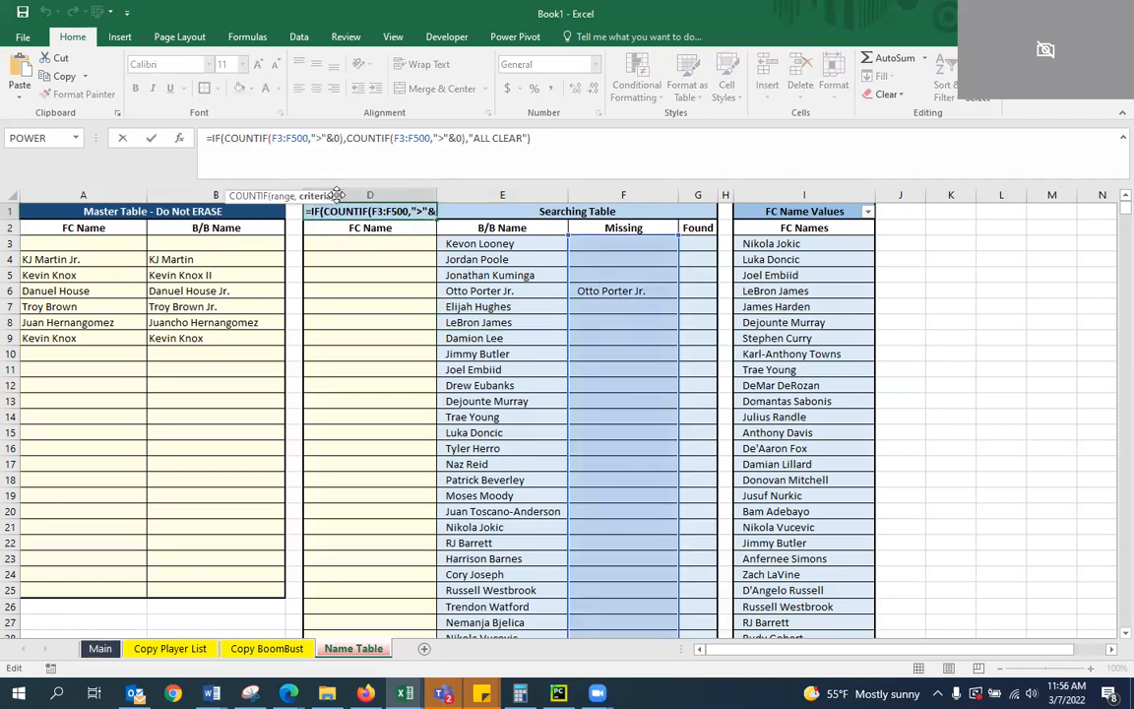
pyautogui.write('">')
pyautogui.write('"0"')
pyautogui.press('Return')
pyautogui.press('Up')
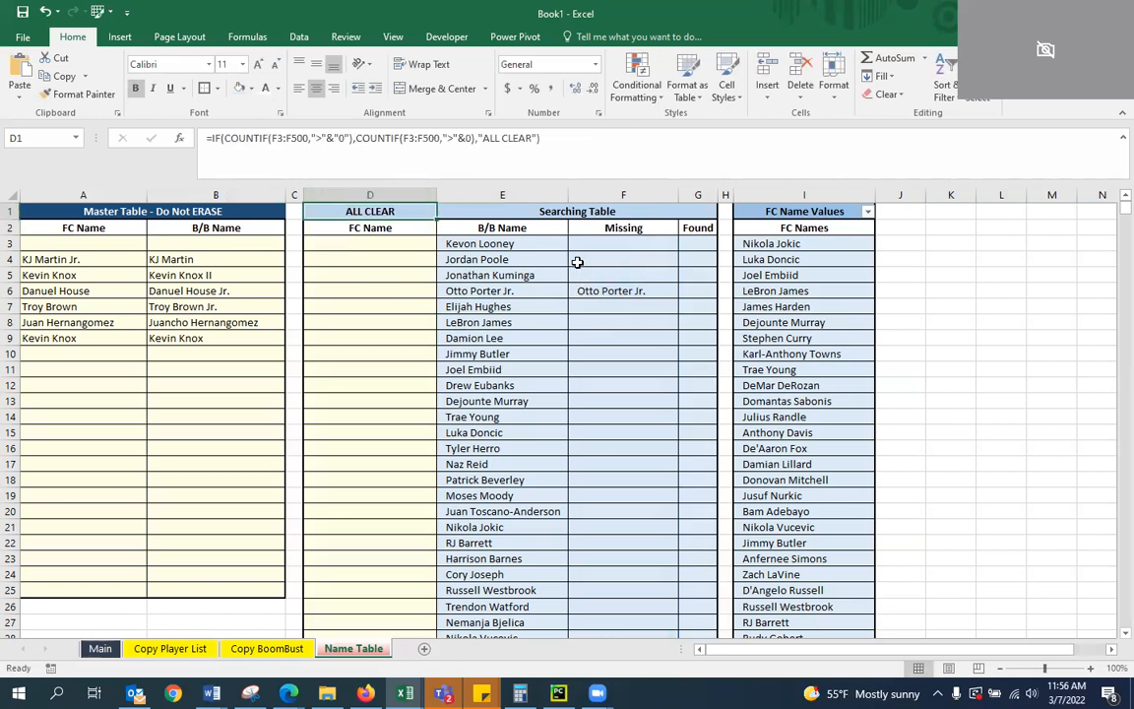
pyautogui.click(268, 138)
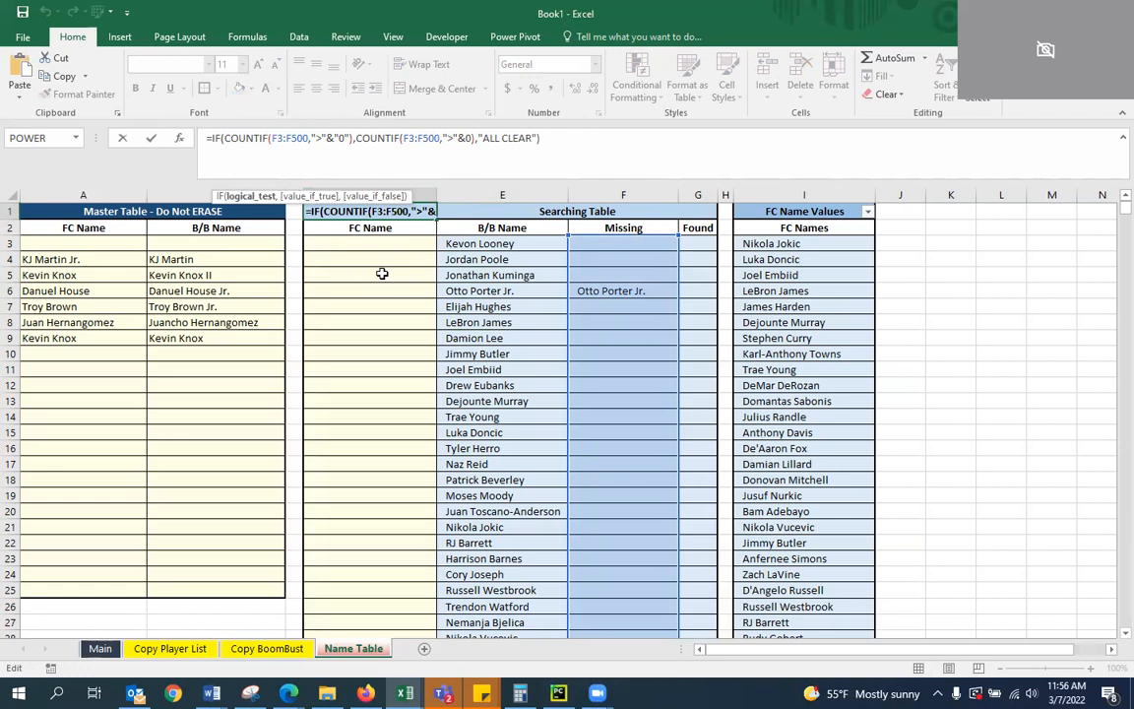
pyautogui.press('Right')
pyautogui.press('Right')
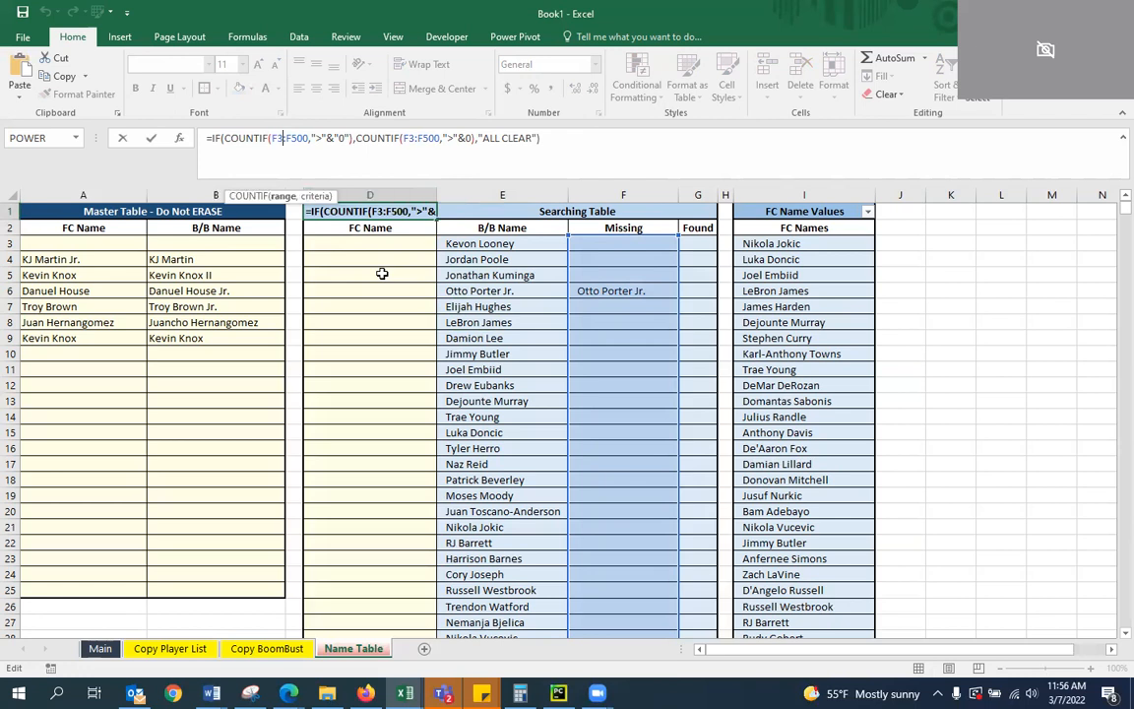
pyautogui.press('Return')
pyautogui.press('Down')
pyautogui.press('Down')
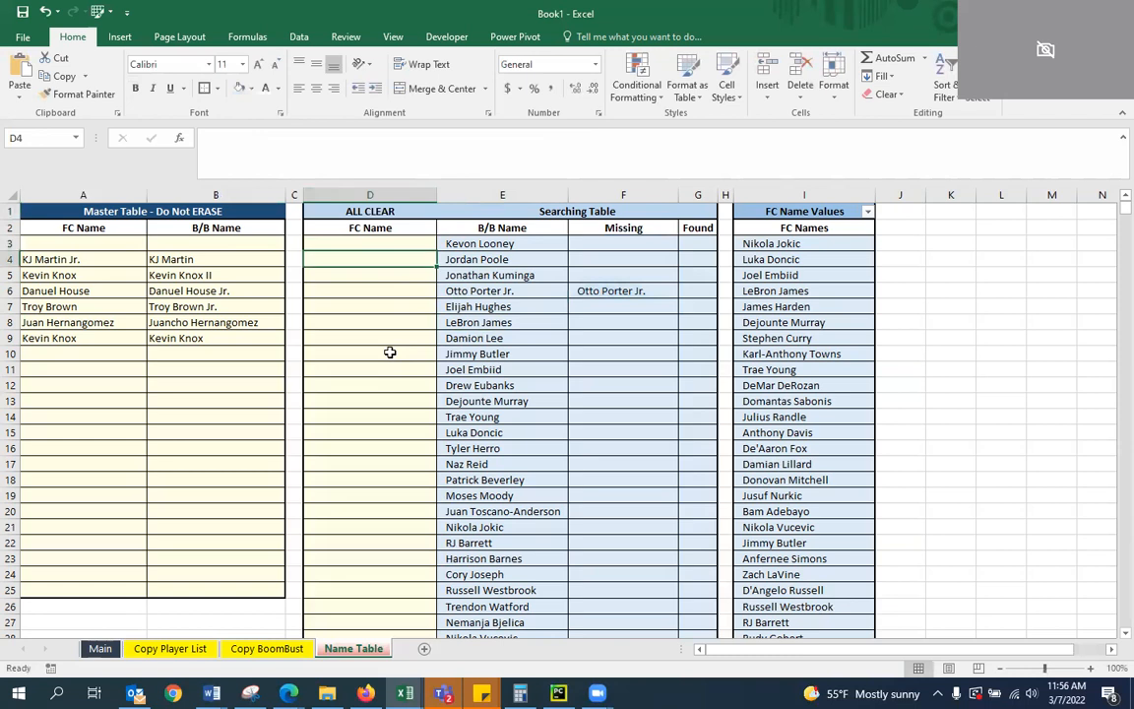
pyautogui.write('=COUNTIF')
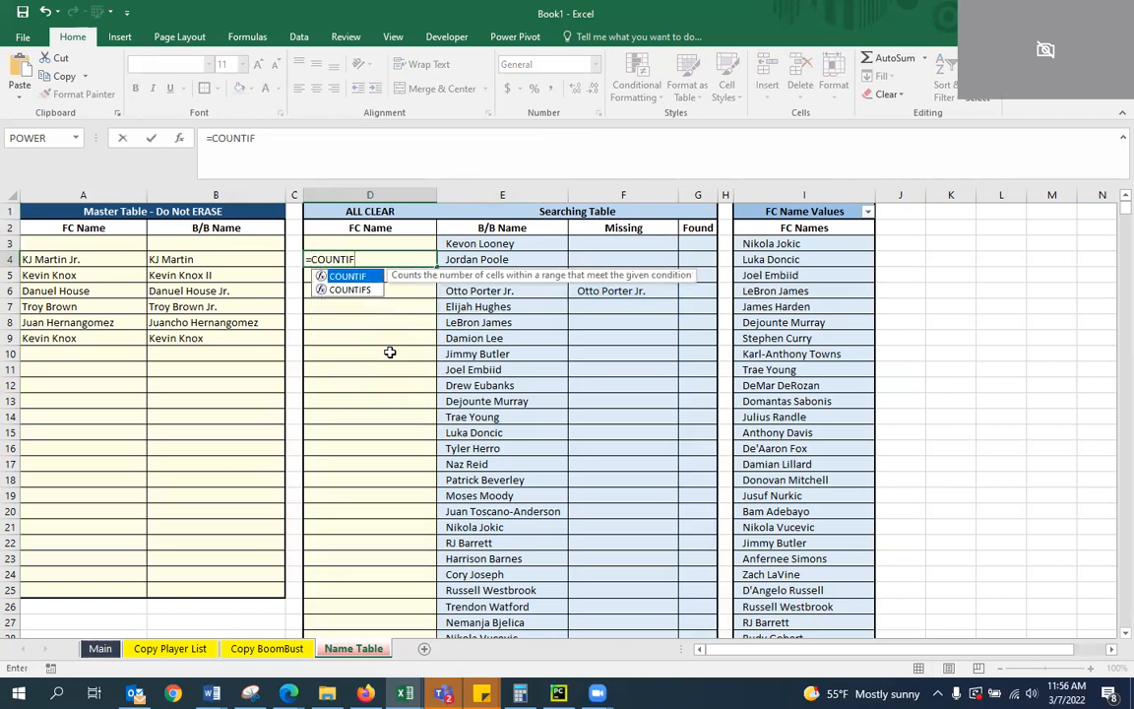
pyautogui.press('BackSpace')
pyautogui.press('BackSpace')
pyautogui.press('BackSpace')
pyautogui.press('BackSpace')
pyautogui.press('BackSpace')
pyautogui.press('BackSpace')
pyautogui.press('Escape')
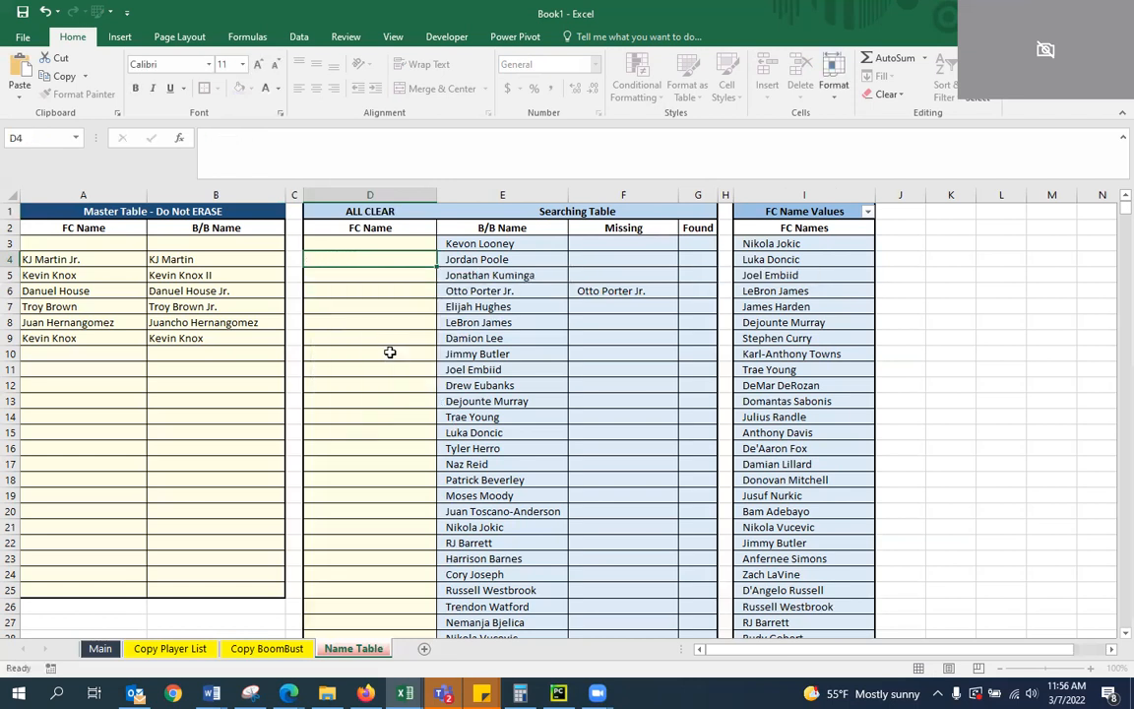
# Change the first COUNTIF's criterion in D1 to "<>"&"" to test for non-blank Missing cells
pyautogui.click(354, 213)
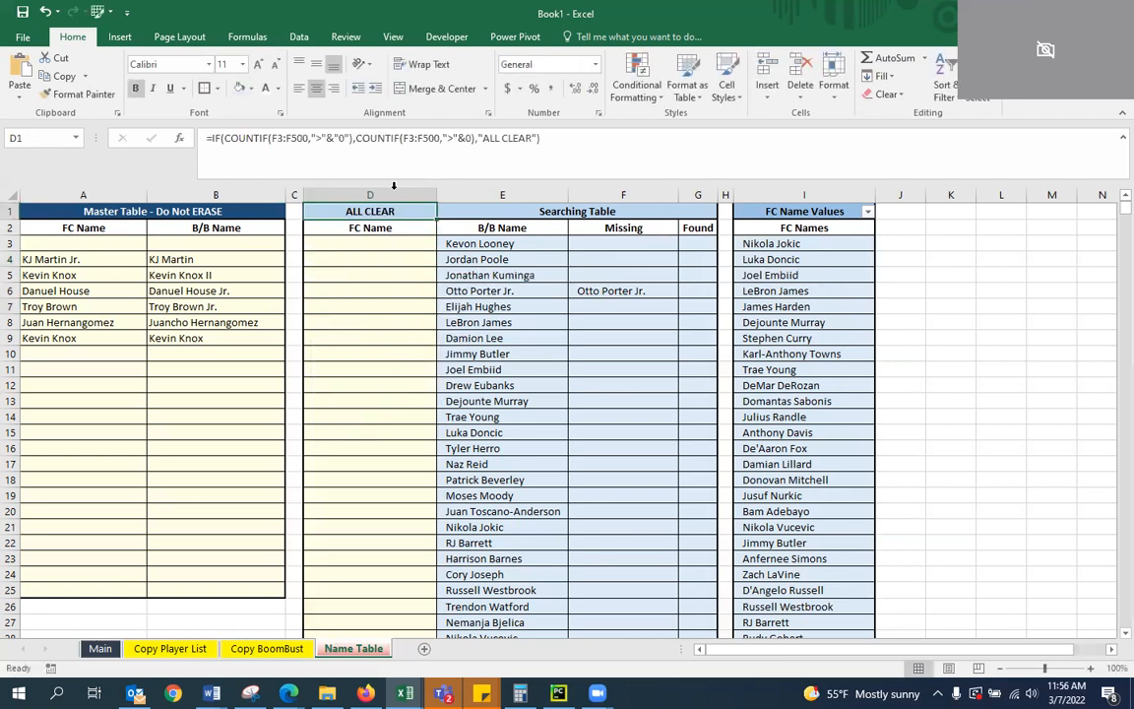
pyautogui.doubleClick(412, 212)
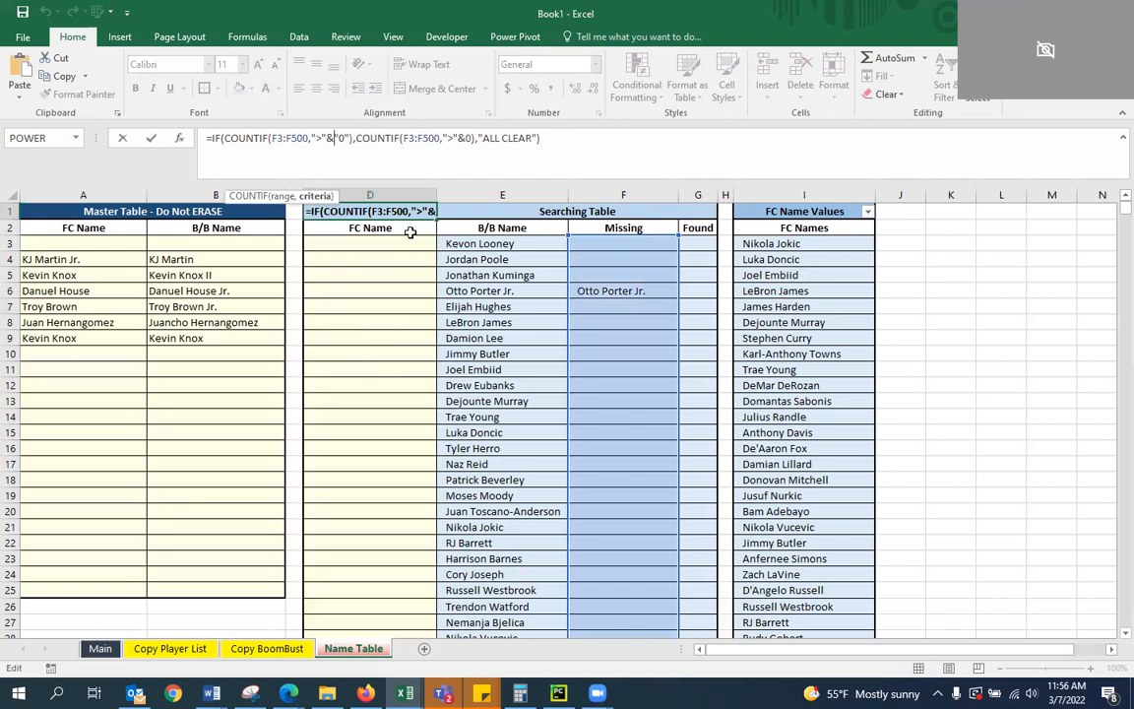
pyautogui.press('Left')
pyautogui.press('Left')
pyautogui.press('BackSpace')
pyautogui.write('<>')
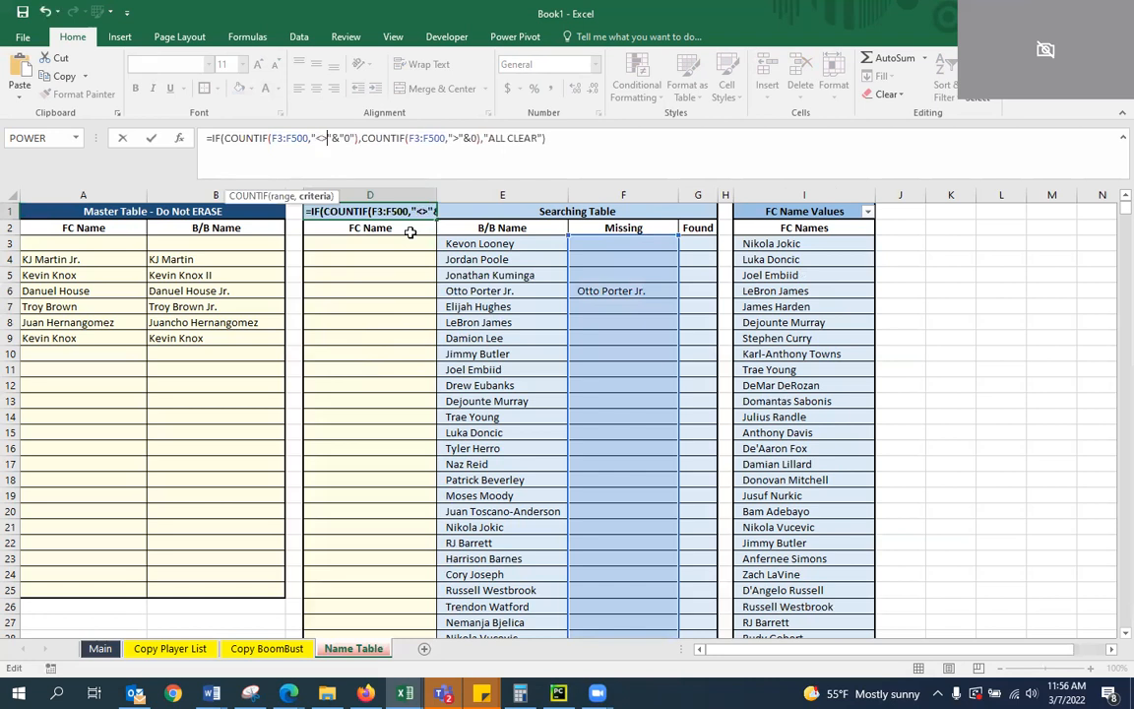
pyautogui.press('Right')
pyautogui.press('Right')
pyautogui.press('Right')
pyautogui.press('Delete')
pyautogui.press('Return')
pyautogui.press('Up')
pyautogui.press('Down')
pyautogui.press('Up')
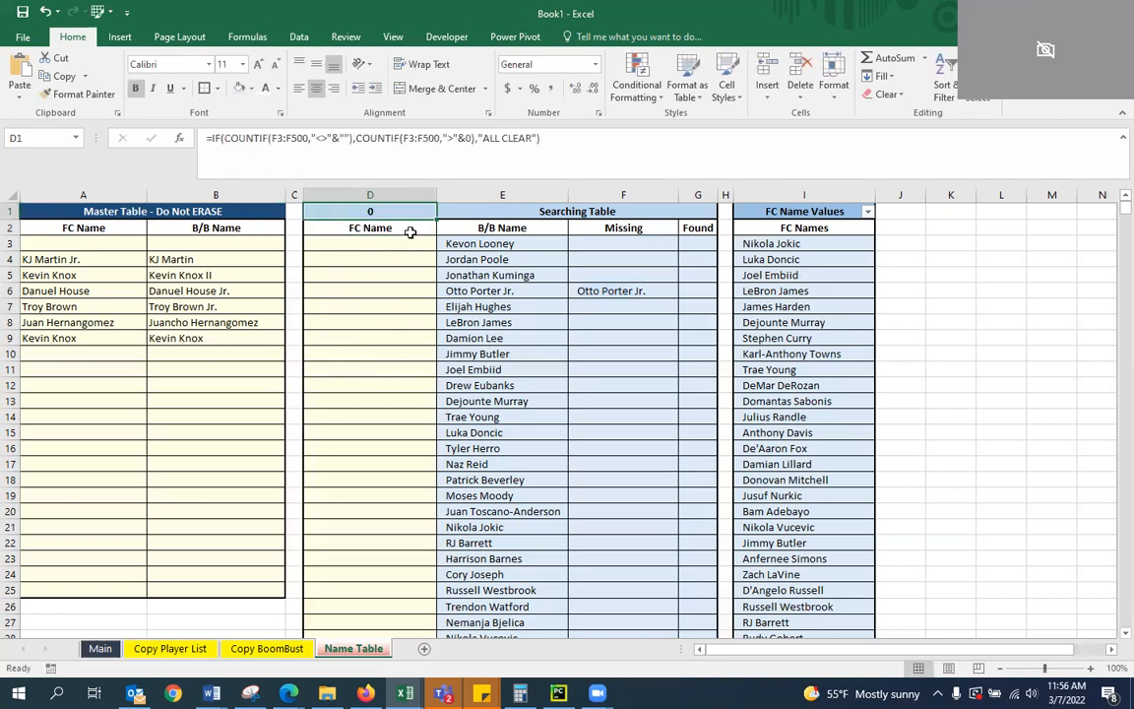
# Try Otto Porter as the FC Name in D6 beside Otto Porter Jr. and clear the entry again
pyautogui.click(395, 291)
pyautogui.write('Otto')
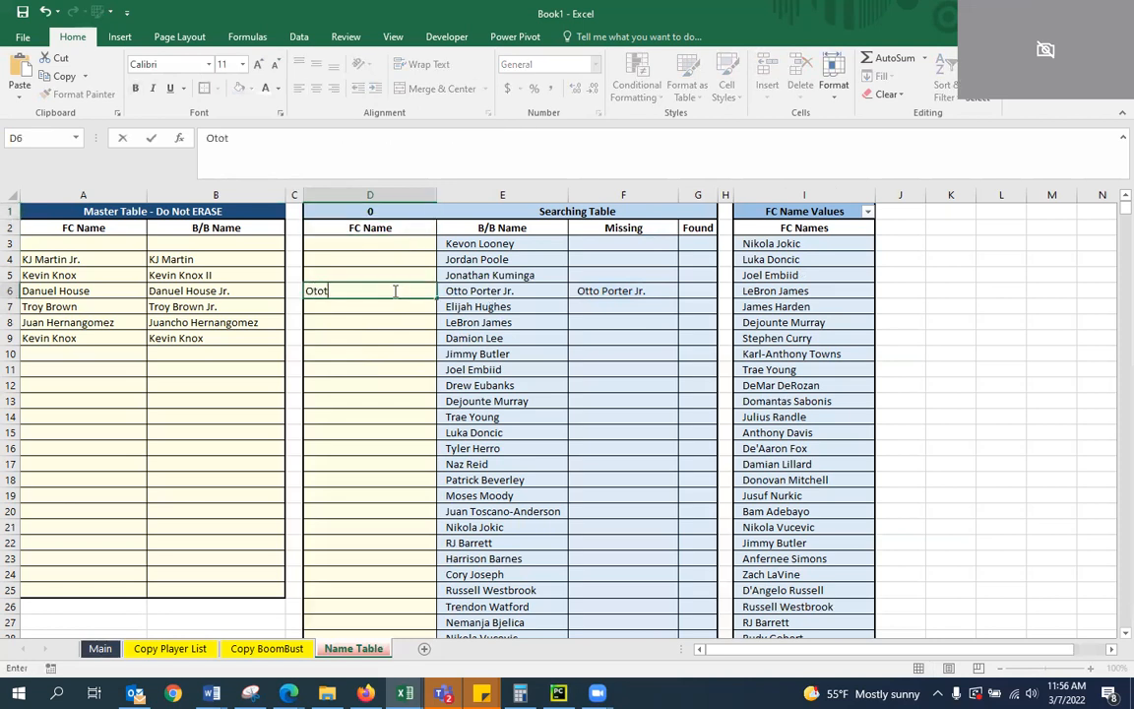
pyautogui.write(' Porter')
pyautogui.press('Return')
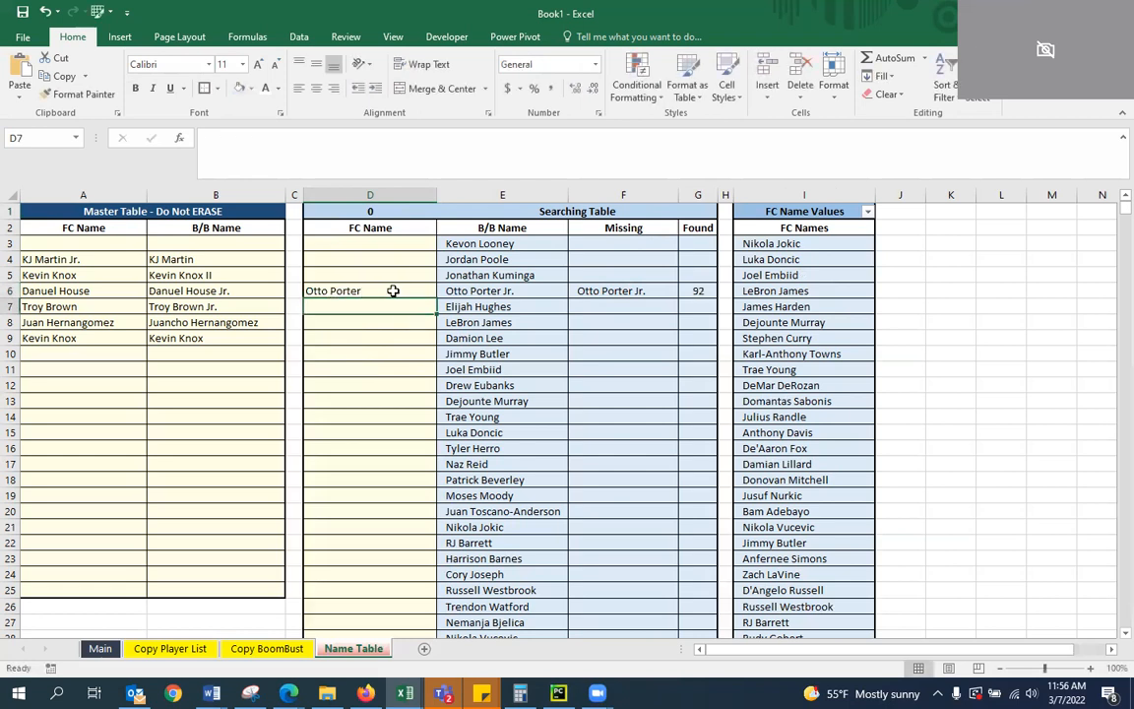
pyautogui.press('Up')
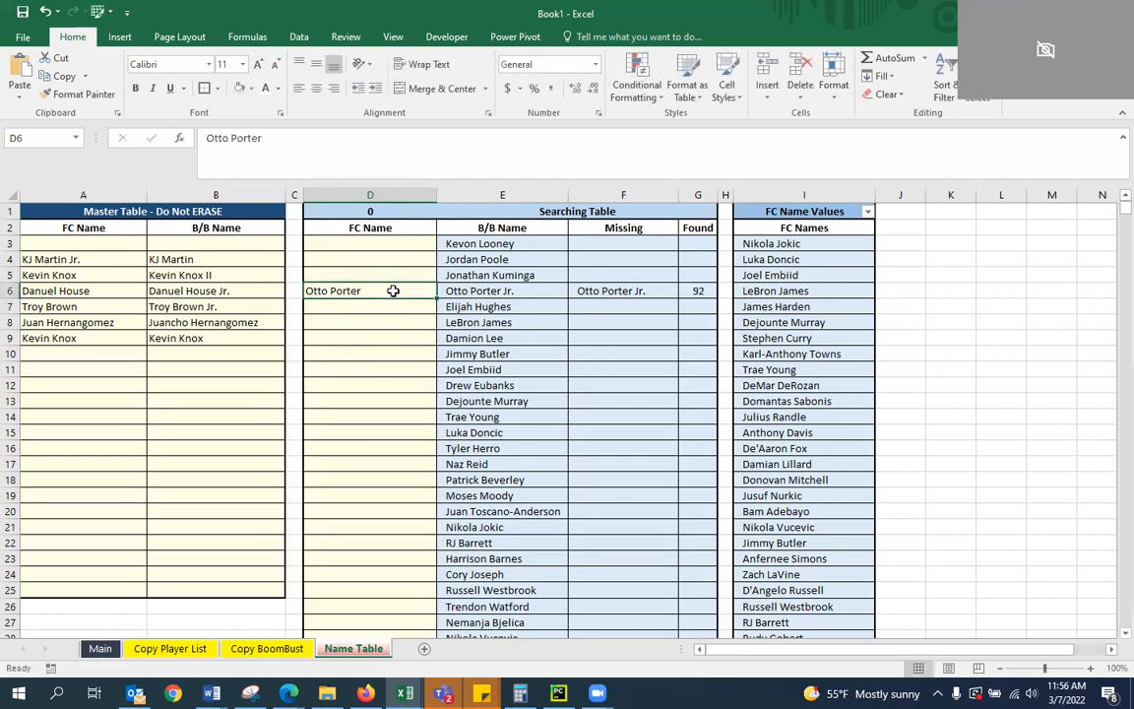
pyautogui.press('Delete')
pyautogui.press('Up')
# Review the first COUNTIF's non-blank criterion in D1's formula without changing it
pyautogui.click(364, 211)
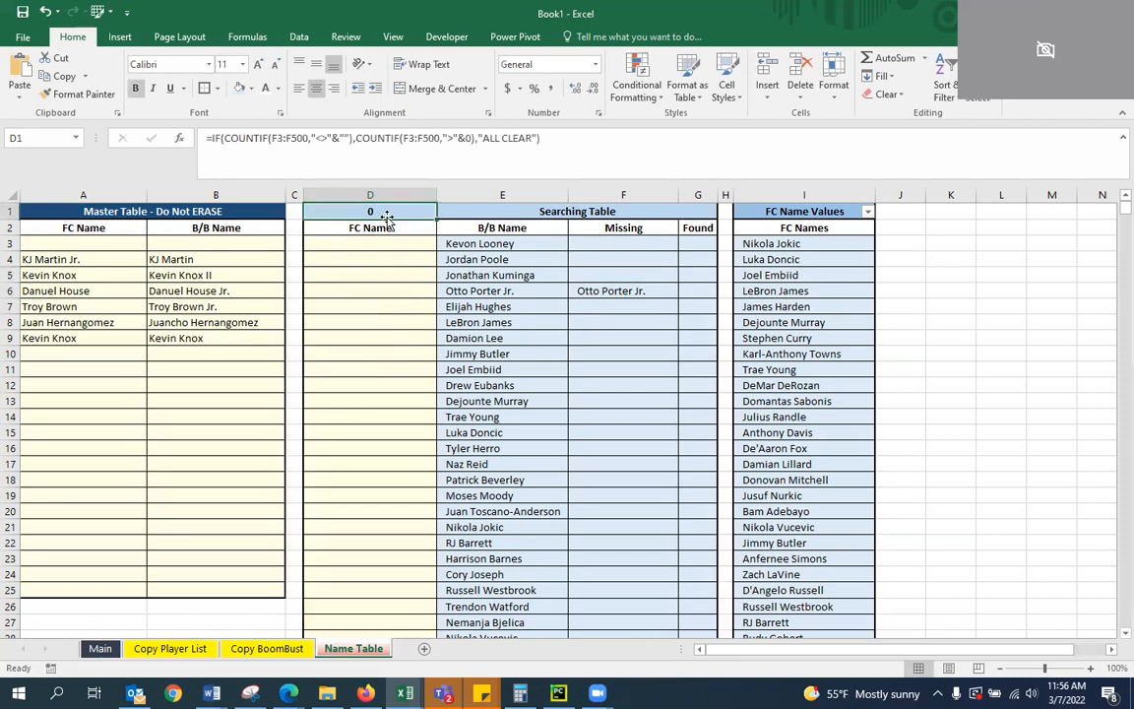
pyautogui.click(351, 138)
pyautogui.click(319, 152)
pyautogui.click(330, 145)
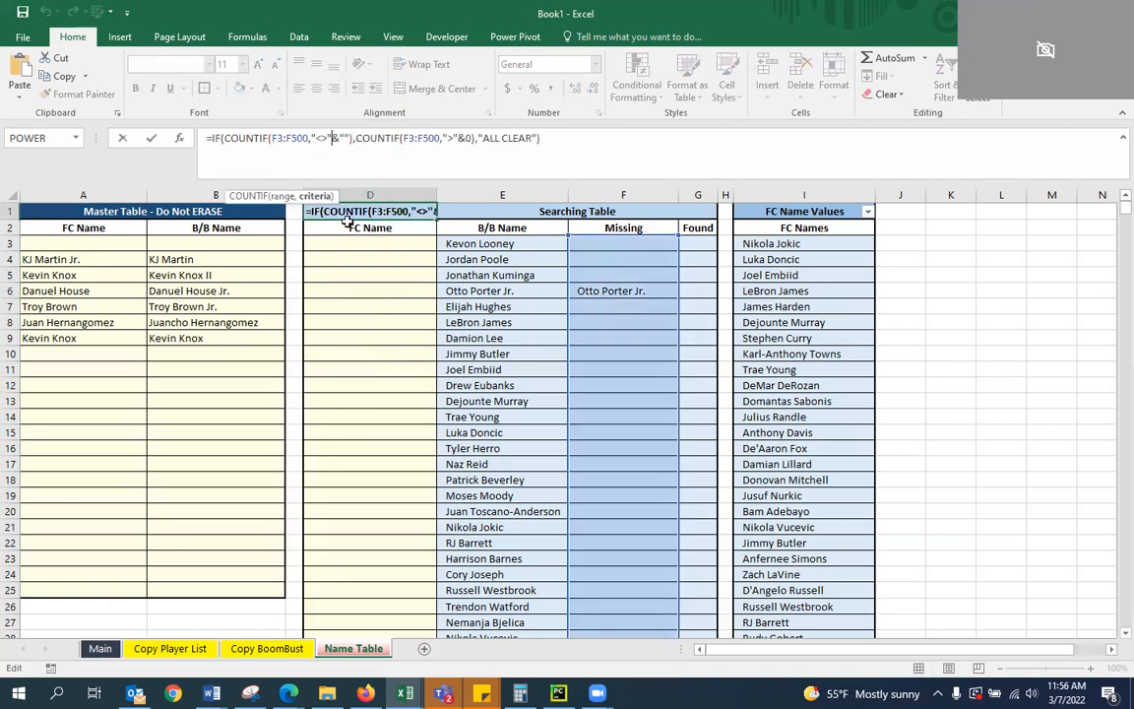
pyautogui.press('Right')
pyautogui.press('Right')
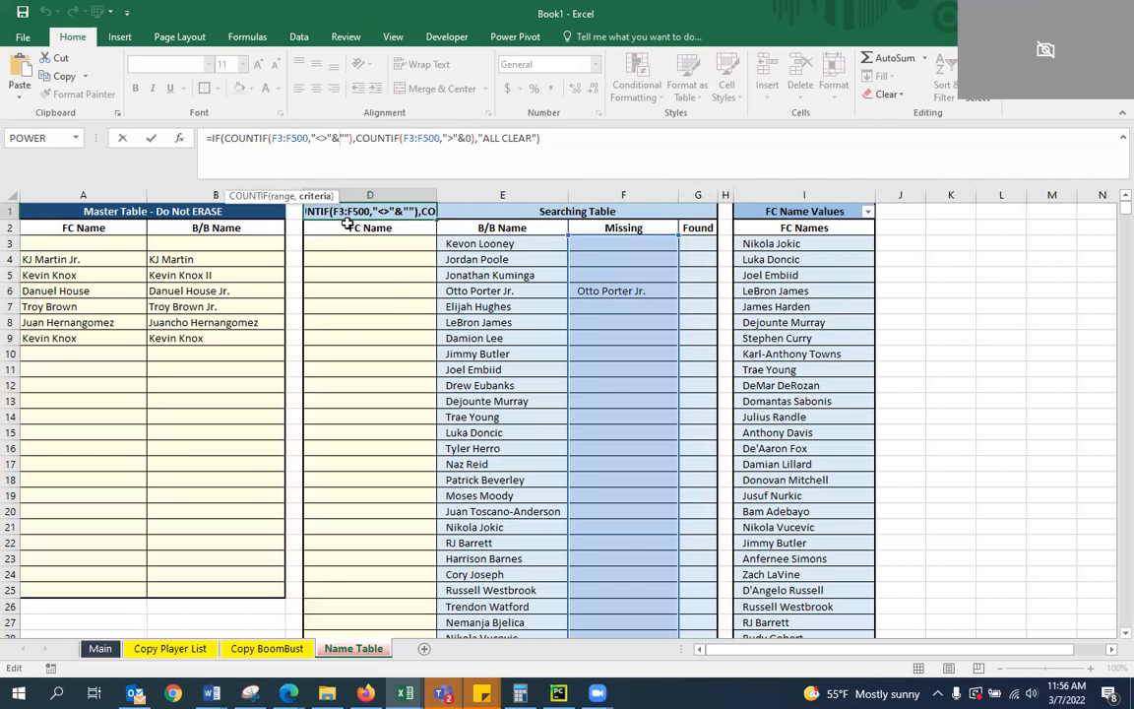
pyautogui.press('Return')
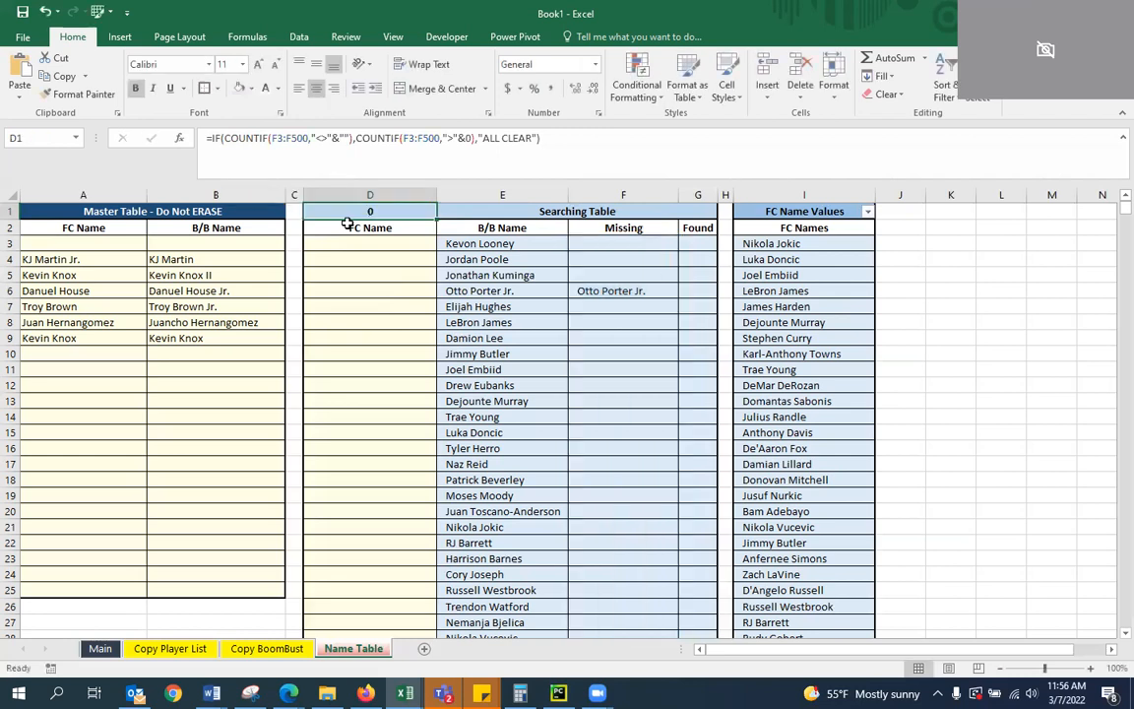
# Begin a test COUNTIF formula in D3 that covers the Missing range F3:F500
pyautogui.press('Up')
pyautogui.press('Down')
pyautogui.press('Up')
pyautogui.press('Down')
pyautogui.press('Down')
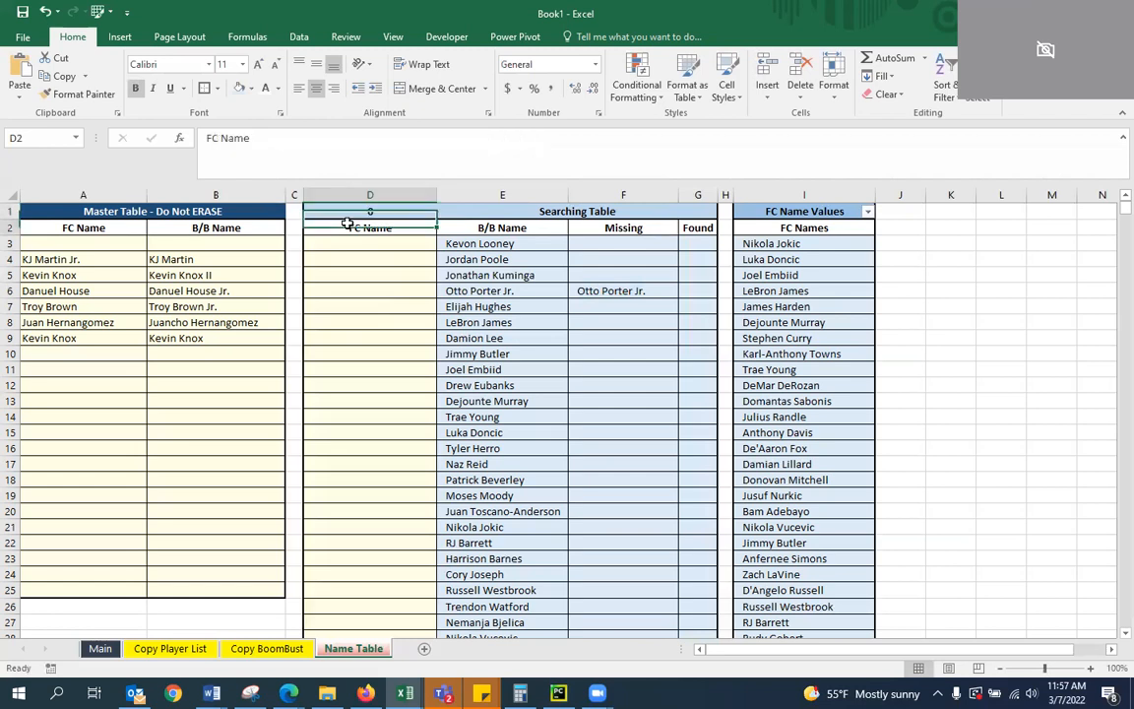
pyautogui.write('=')
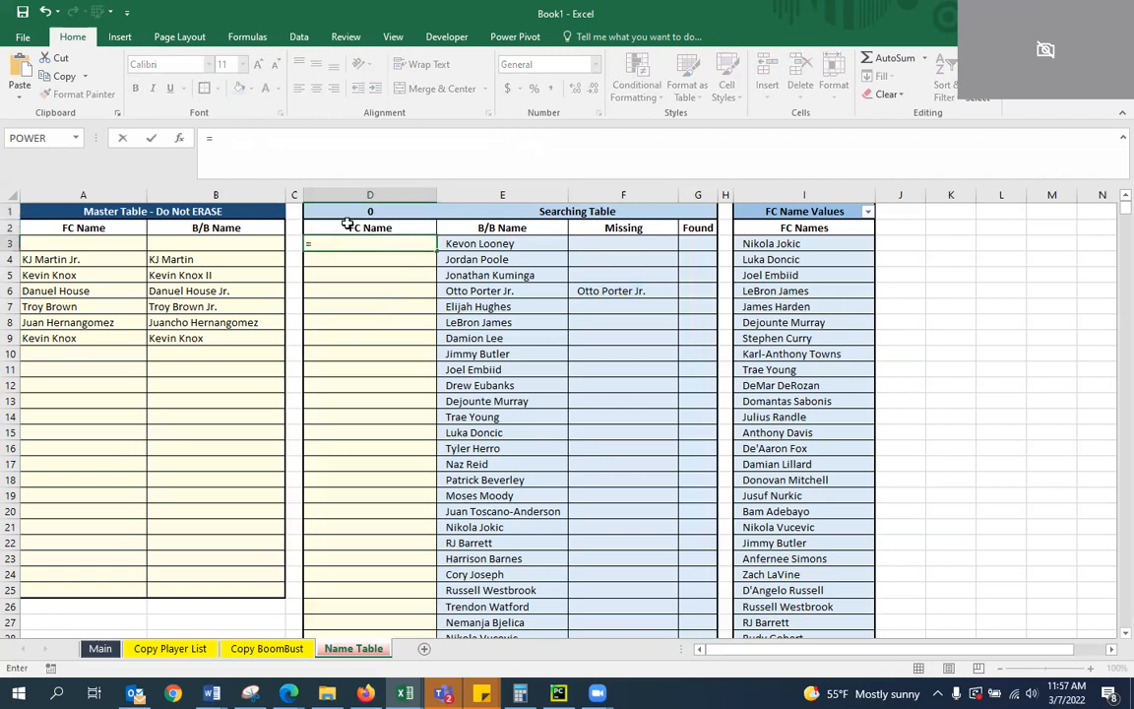
pyautogui.write('COUNT(')
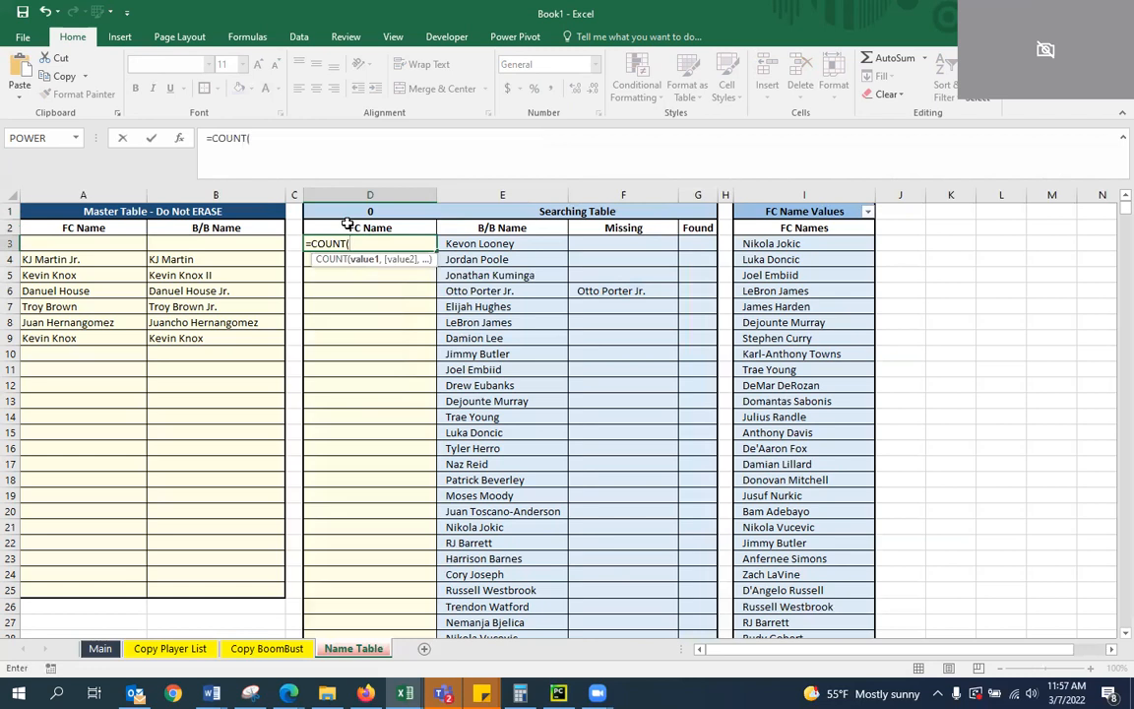
pyautogui.write('F3:F500')
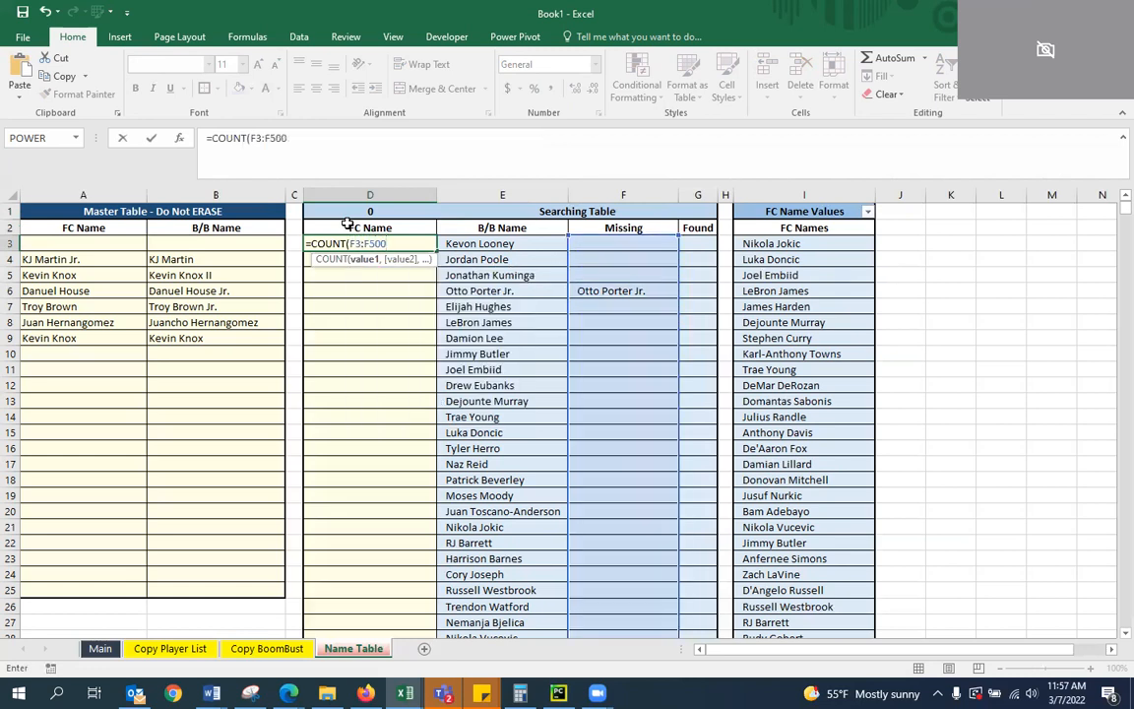
pyautogui.click(239, 138)
pyautogui.write('if')
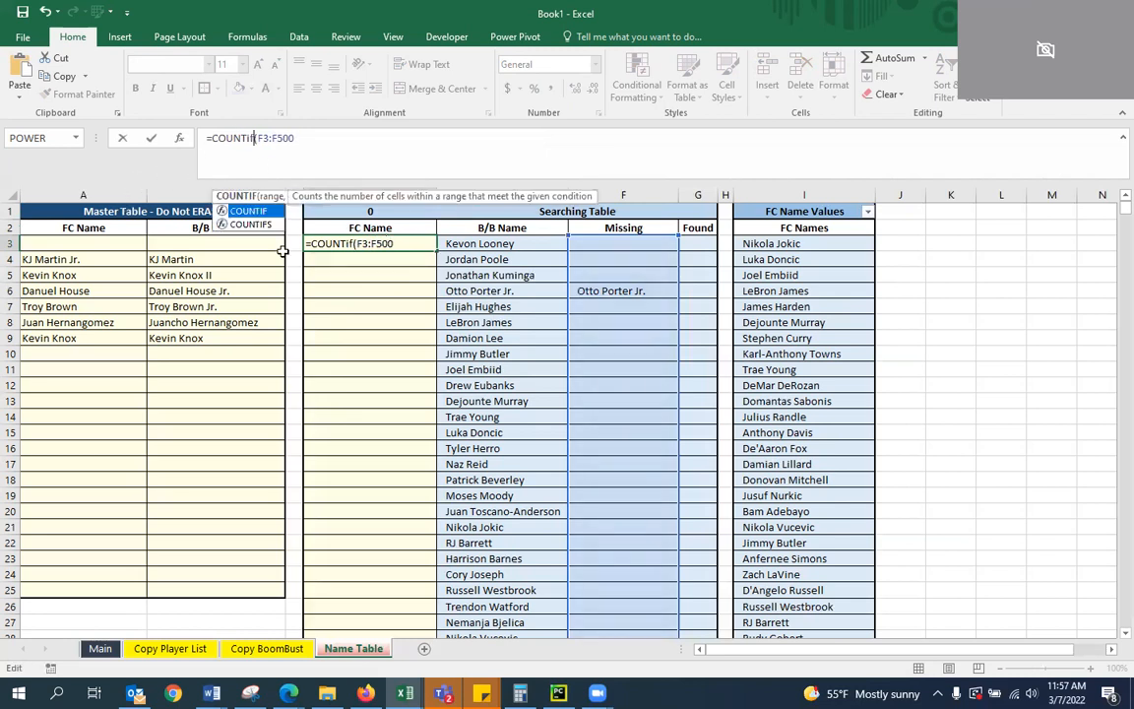
pyautogui.press('BackSpace')
pyautogui.press('BackSpace')
pyautogui.write('IF')
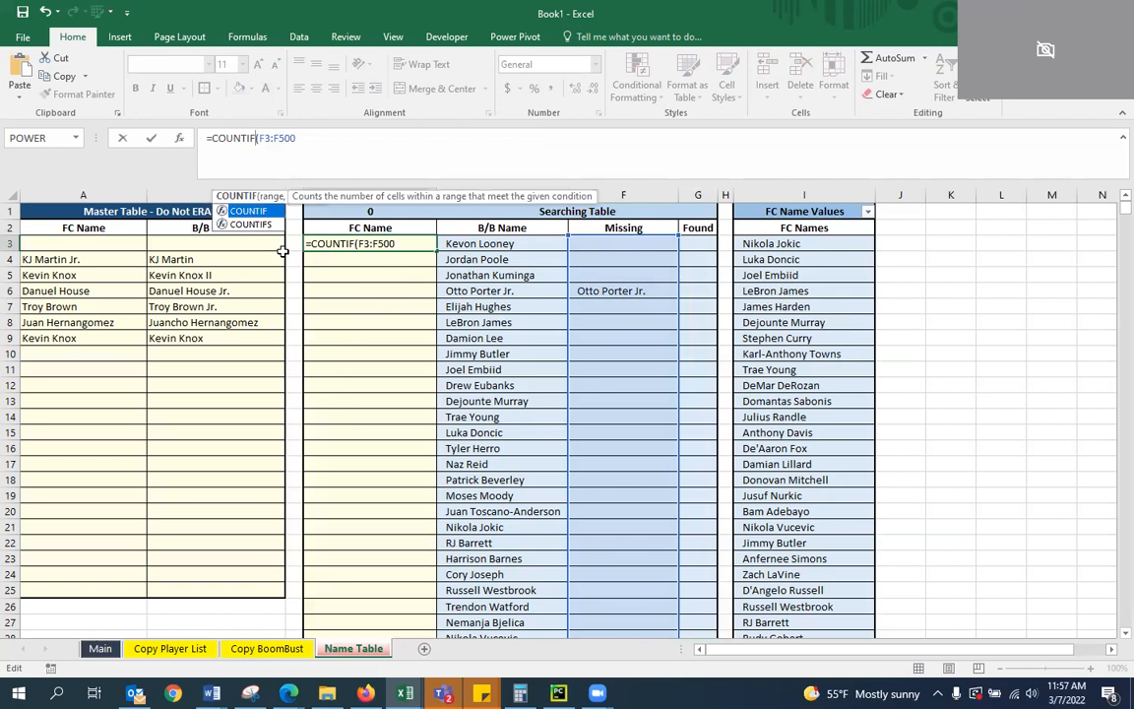
# Complete the COUNTIF in D3 with the criterion "<>"&0 and enter the formula
pyautogui.click(305, 149)
pyautogui.write(',')
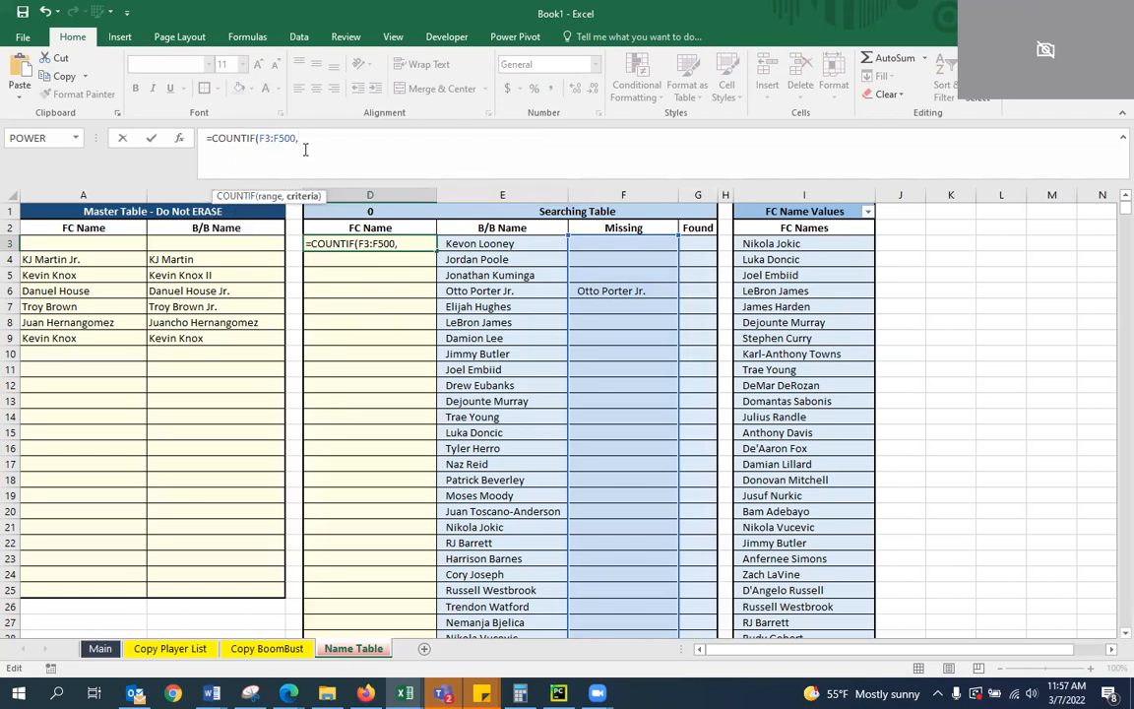
pyautogui.write('<>0)')
pyautogui.press('Return')
pyautogui.press('Return')
pyautogui.write('"<>')
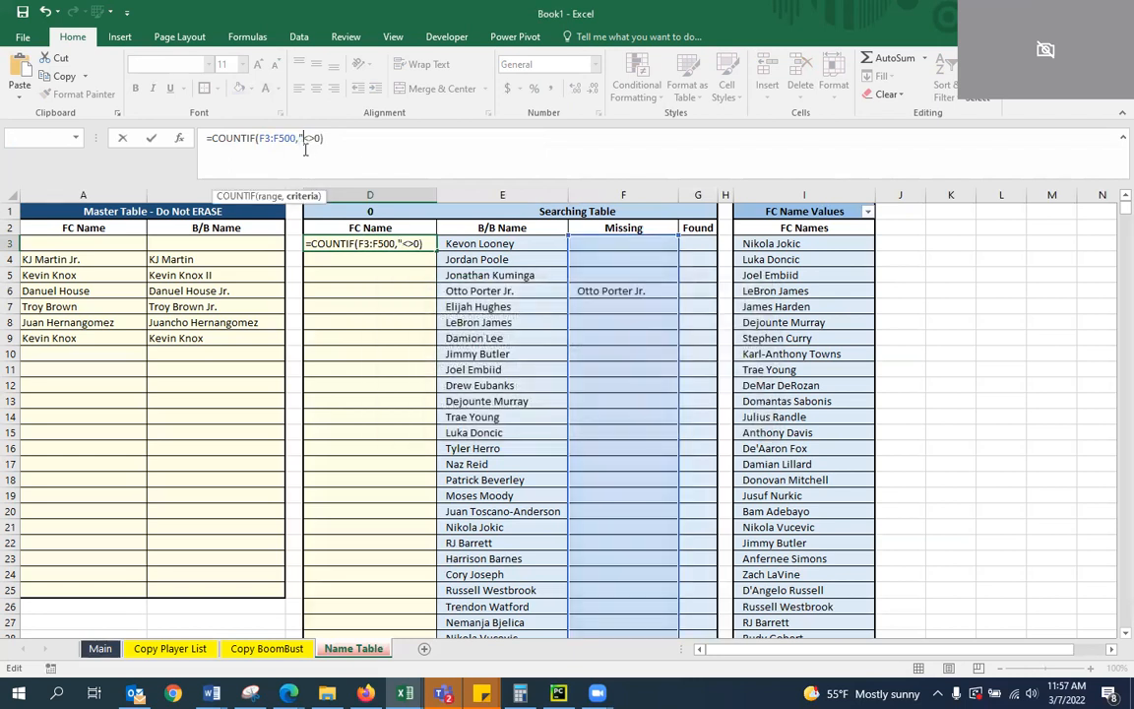
pyautogui.write('"')
pyautogui.press('Return')
pyautogui.press('Up')
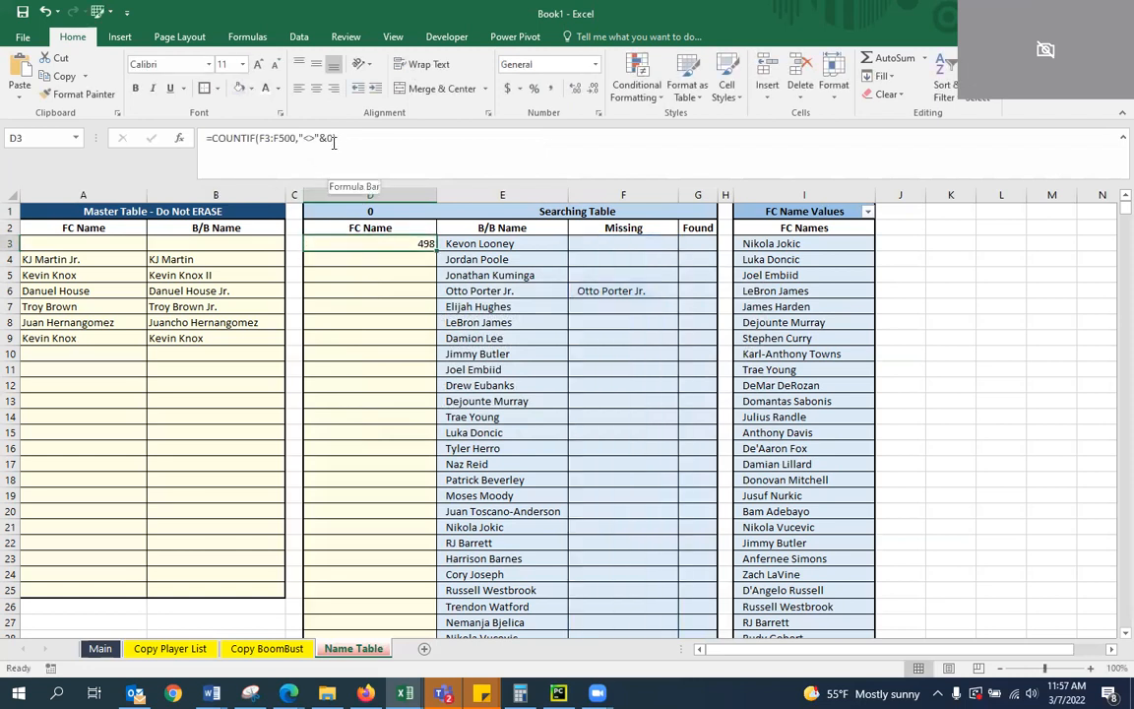
# Change the COUNTIF criterion in D3 to "<>"&"" and check the formula behind Missing cell F3
pyautogui.click(333, 142)
pyautogui.press('BackSpace')
pyautogui.write('""')
pyautogui.press('Return')
pyautogui.press('Up')
pyautogui.click(620, 246)
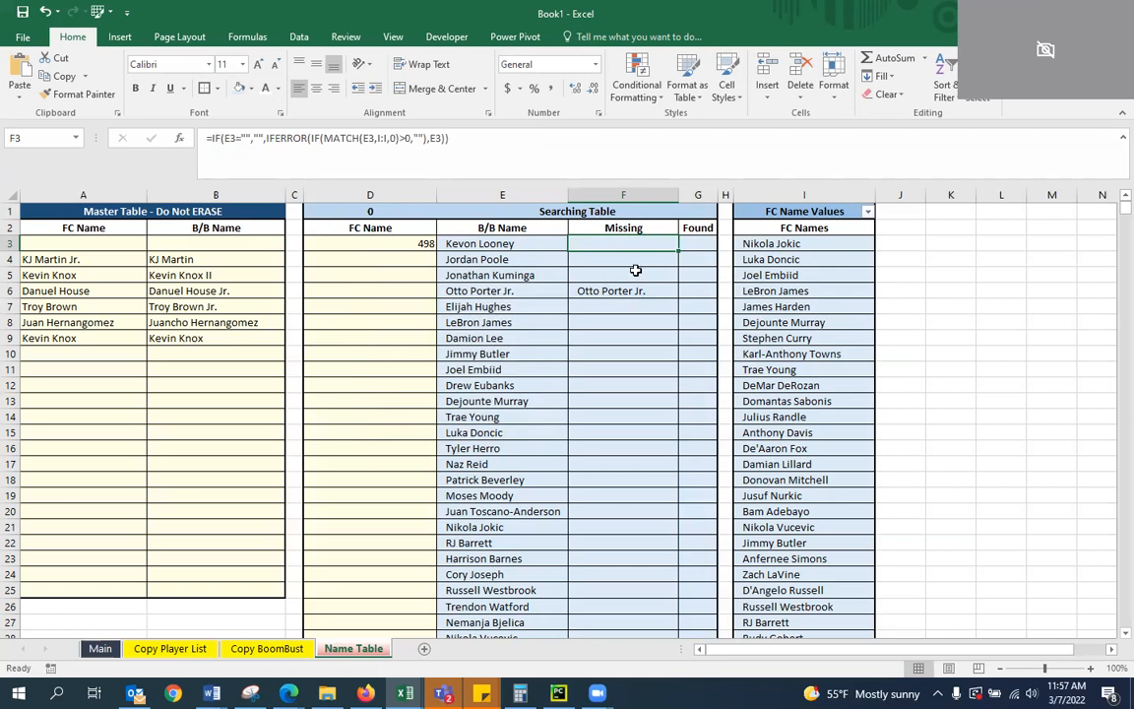
# Change the COUNTIF criterion in D3 to "="&""
pyautogui.click(421, 243)
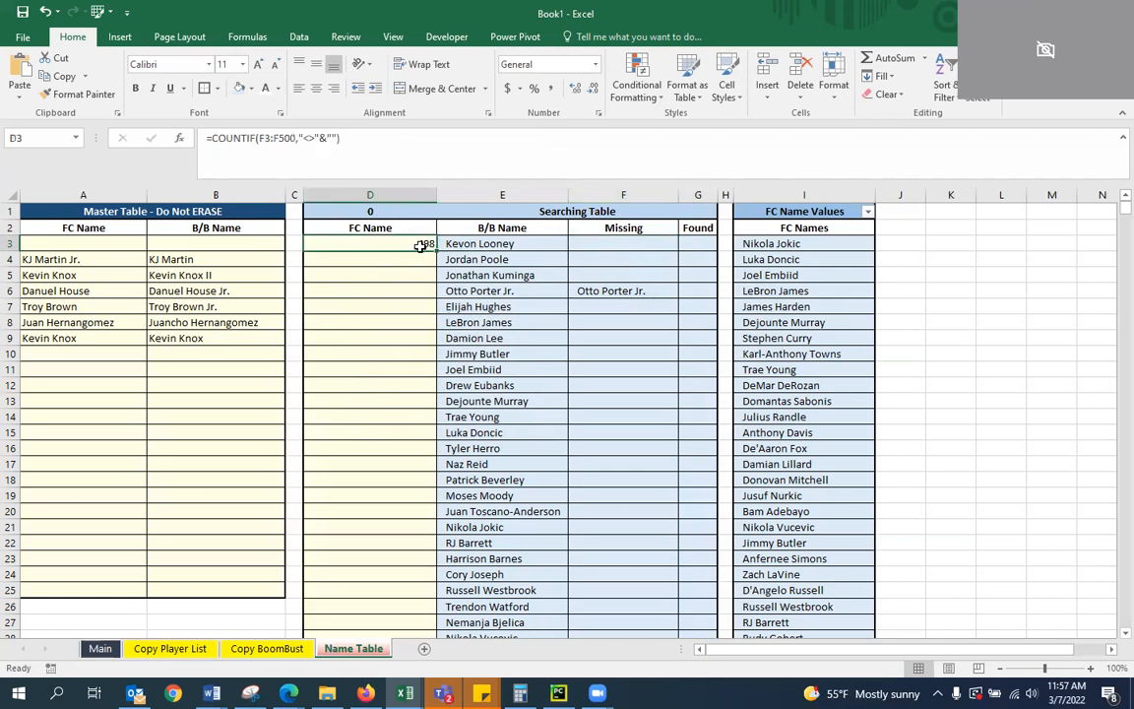
pyautogui.click(328, 148)
pyautogui.press('BackSpace')
pyautogui.press('BackSpace')
pyautogui.write('=')
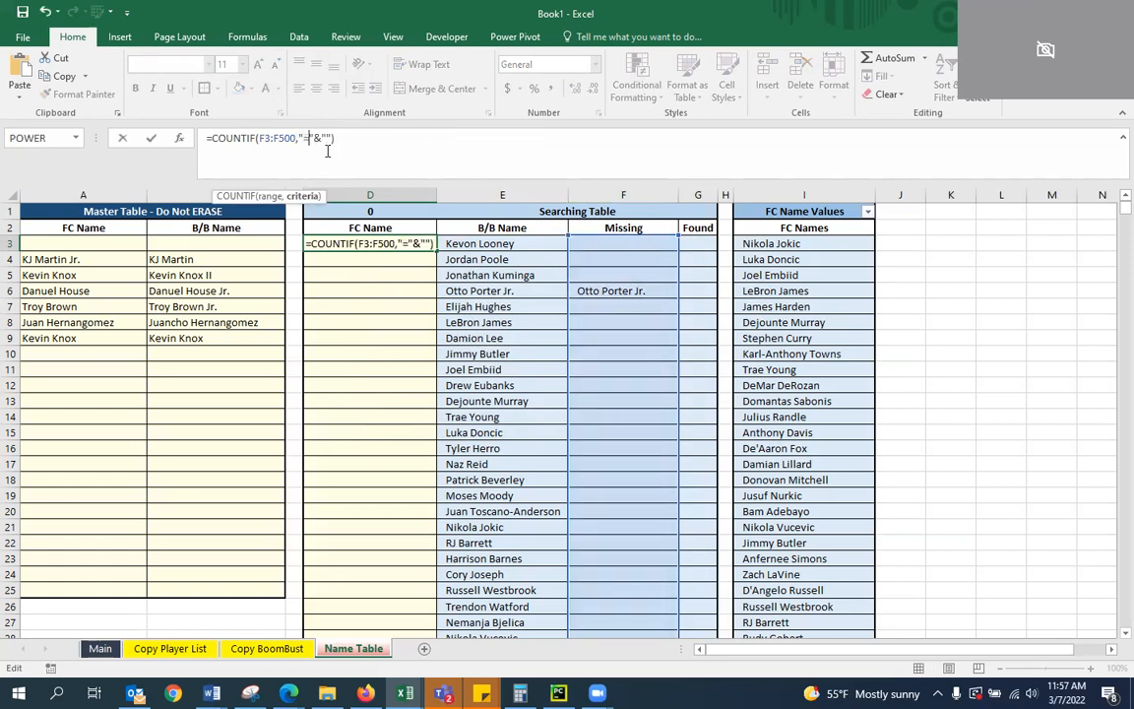
pyautogui.press('Return')
pyautogui.press('Up')
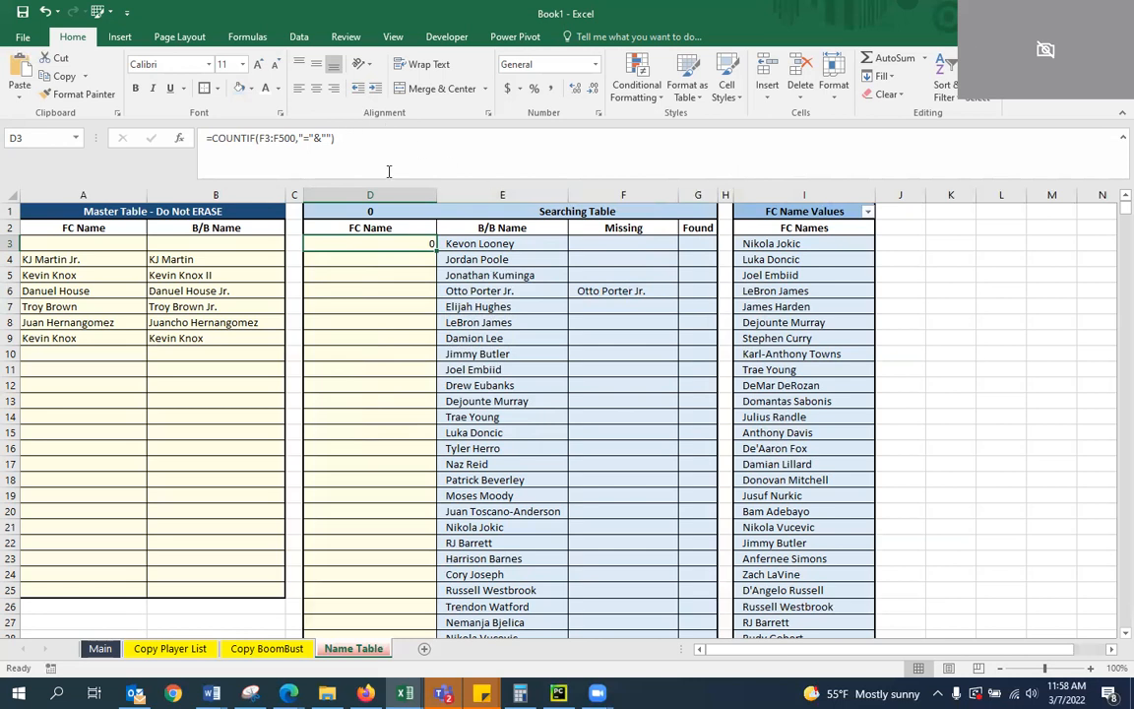
# Replace COUNTIF with COUNTA in D3, close its parenthesis after F3:F500, and remove the comma that follows
pyautogui.click(256, 138)
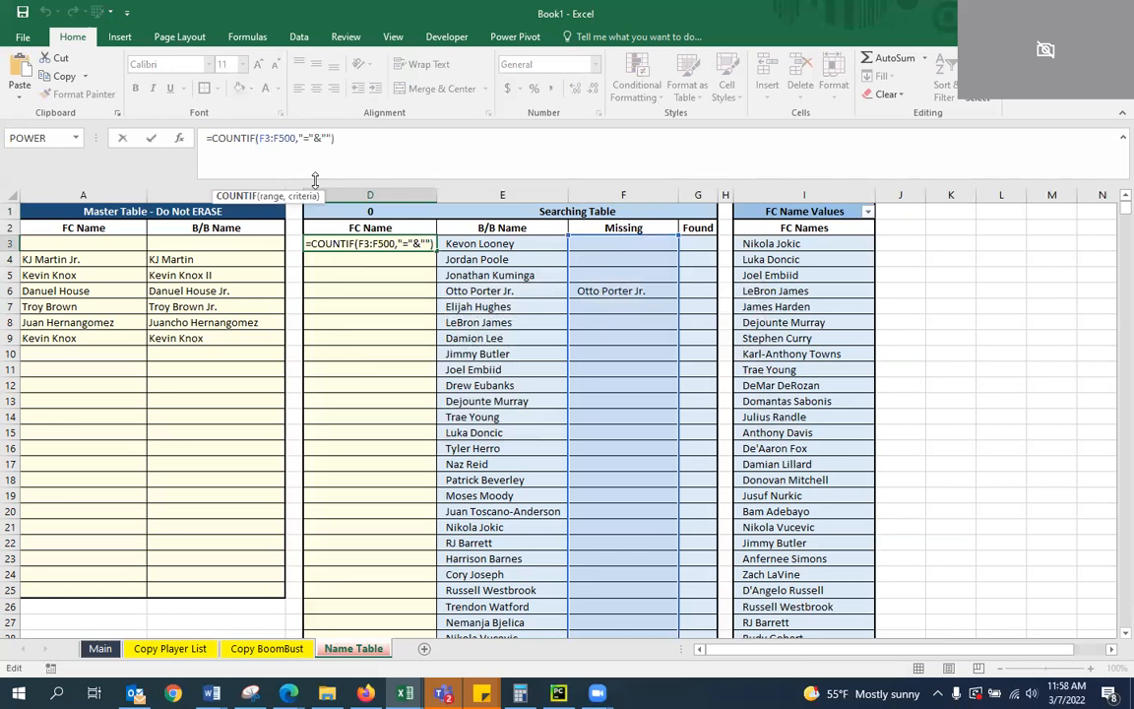
pyautogui.press('BackSpace')
pyautogui.press('BackSpace')
pyautogui.write('A')
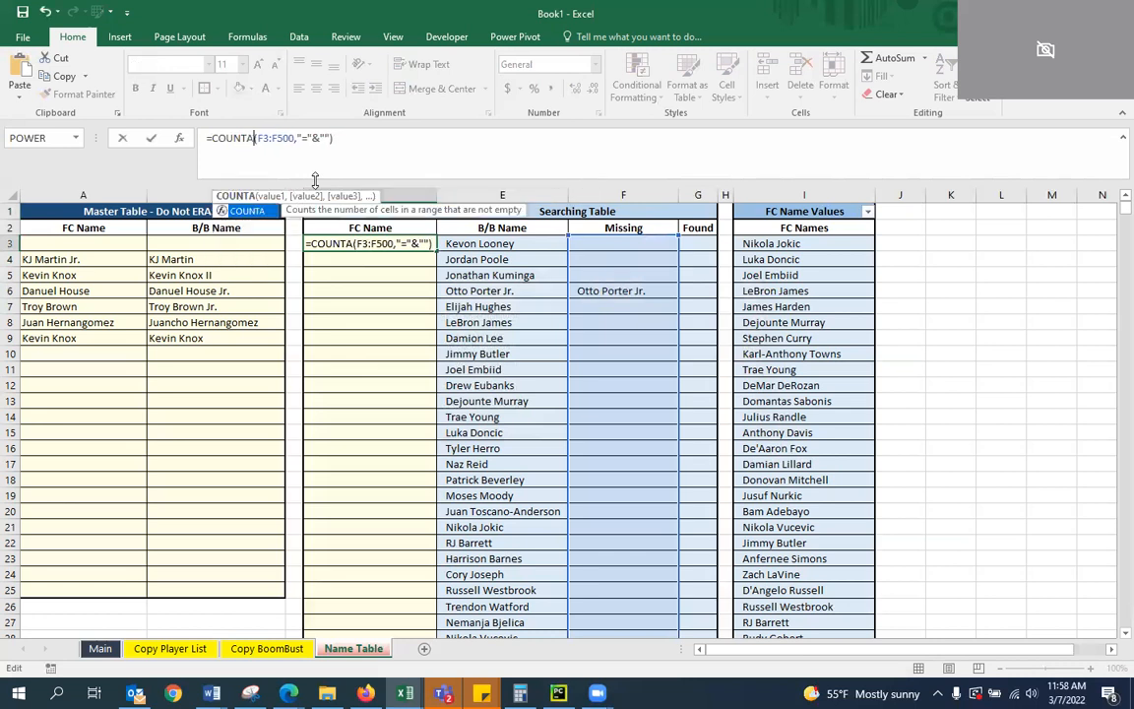
pyautogui.press('Right')
pyautogui.press('Right')
pyautogui.press('Right')
pyautogui.press('Right')
pyautogui.press('Right')
pyautogui.press('Right')
pyautogui.press('Right')
pyautogui.press('Right')
pyautogui.press('Right')
pyautogui.press('Right')
pyautogui.press('Right')
pyautogui.press('Right')
pyautogui.press('Right')
pyautogui.press('Right')
pyautogui.press('Right')
pyautogui.press('Right')
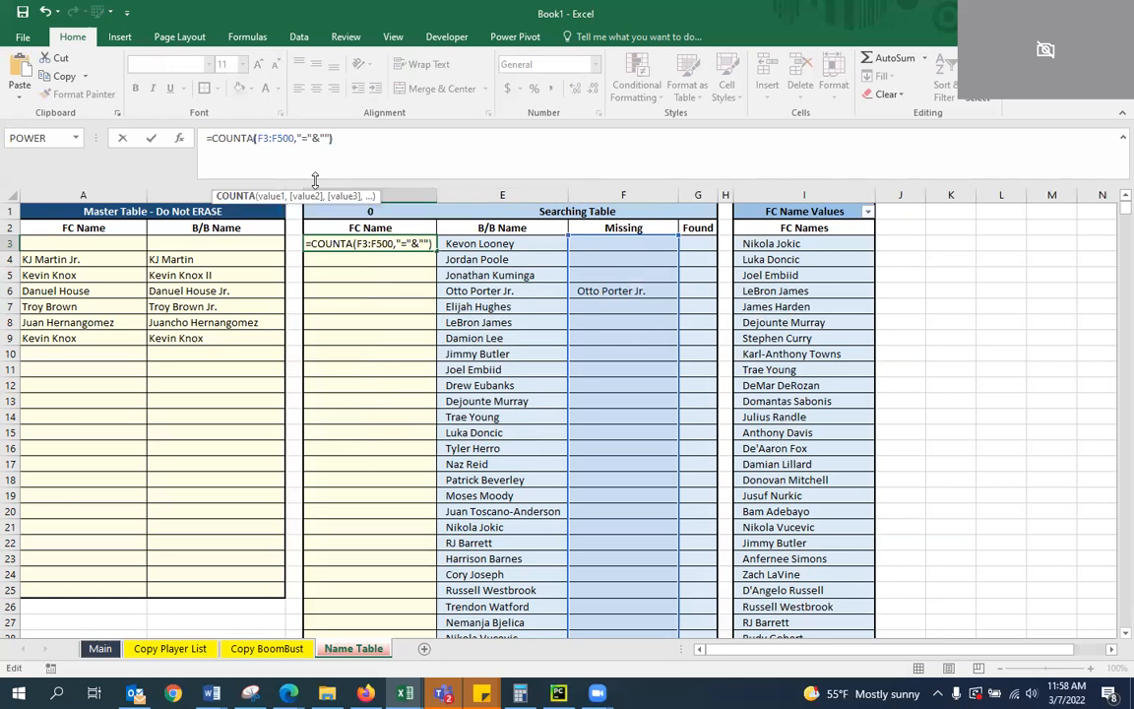
pyautogui.press('Left')
pyautogui.press('Left')
pyautogui.press('Left')
pyautogui.press('Left')
pyautogui.press('Left')
pyautogui.press('Left')
pyautogui.press('Left')
pyautogui.press('Left')
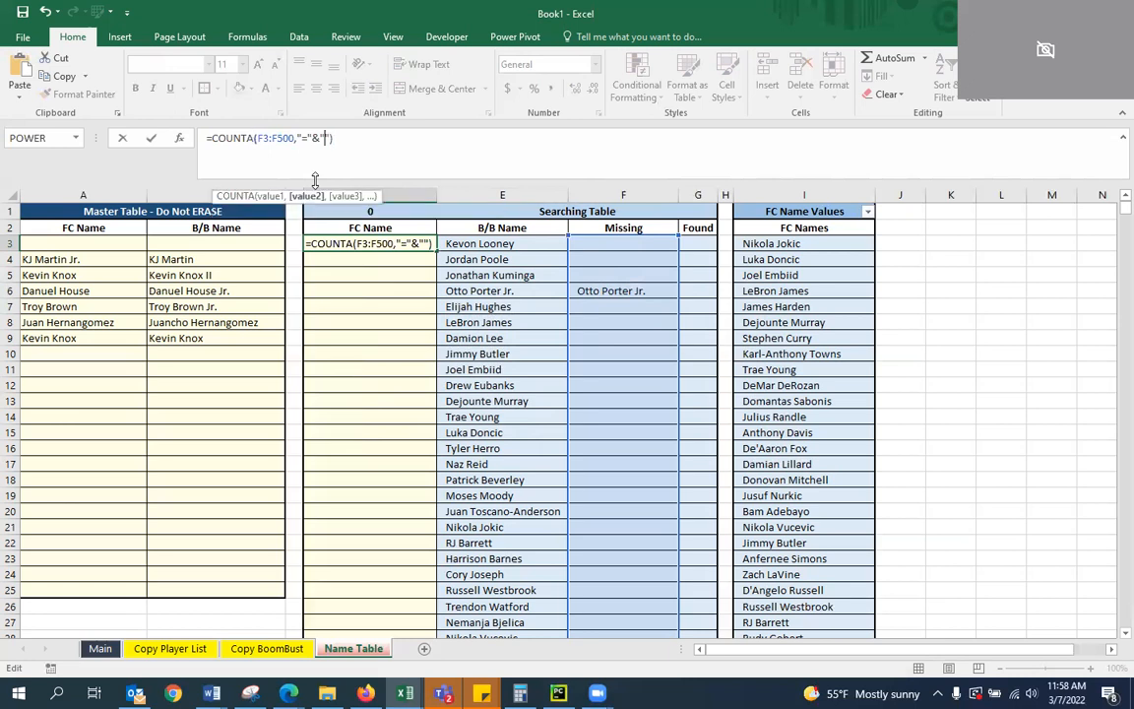
pyautogui.press('Right')
pyautogui.press('Left')
pyautogui.write(')')
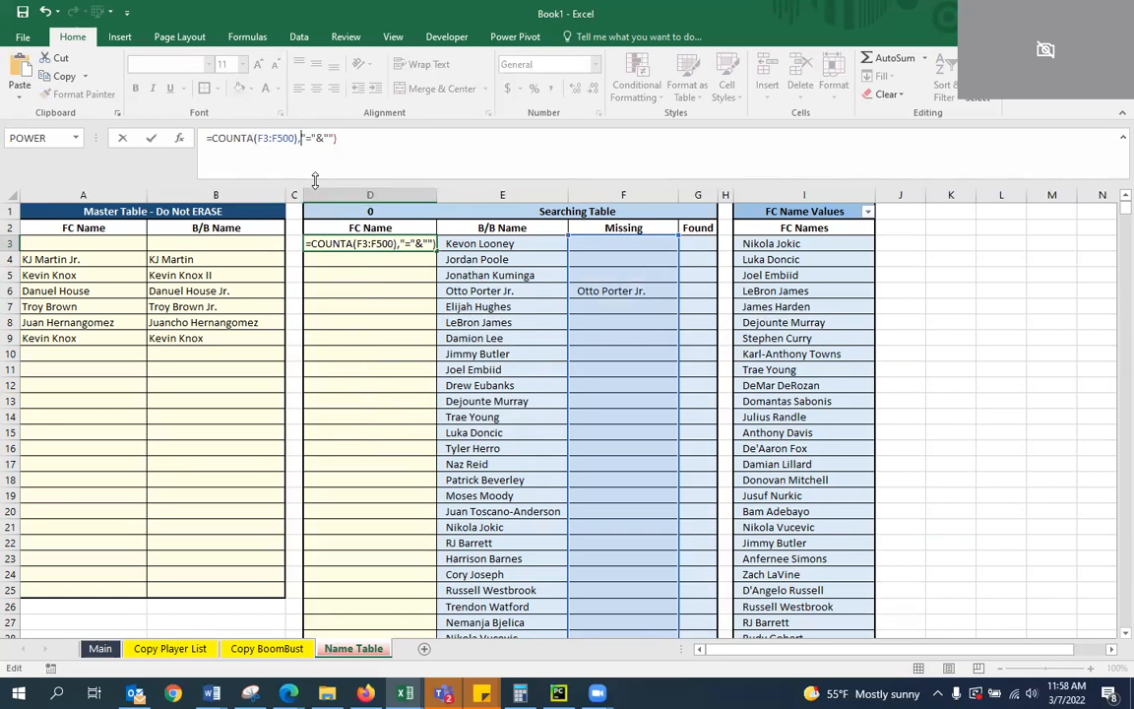
pyautogui.press('BackSpace')
pyautogui.press('Left')
pyautogui.press('Left')
pyautogui.press('Left')
pyautogui.press('Left')
pyautogui.press('Left')
pyautogui.press('Left')
pyautogui.press('Left')
pyautogui.press('Left')
pyautogui.press('Left')
pyautogui.press('Left')
pyautogui.press('Left')
pyautogui.press('Left')
pyautogui.press('Left')
pyautogui.press('Left')
pyautogui.press('Left')
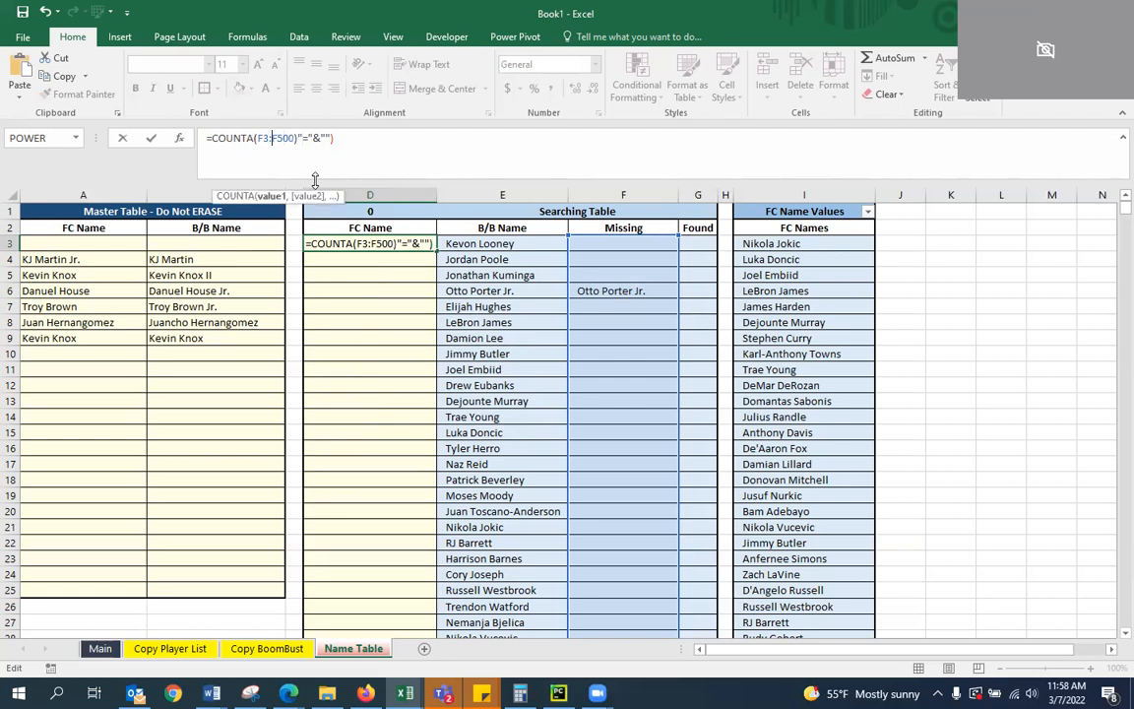
# Wrap the COUNTA in D3 in an IF function and replace the leftover criterion with the test >0
pyautogui.write('IF(')
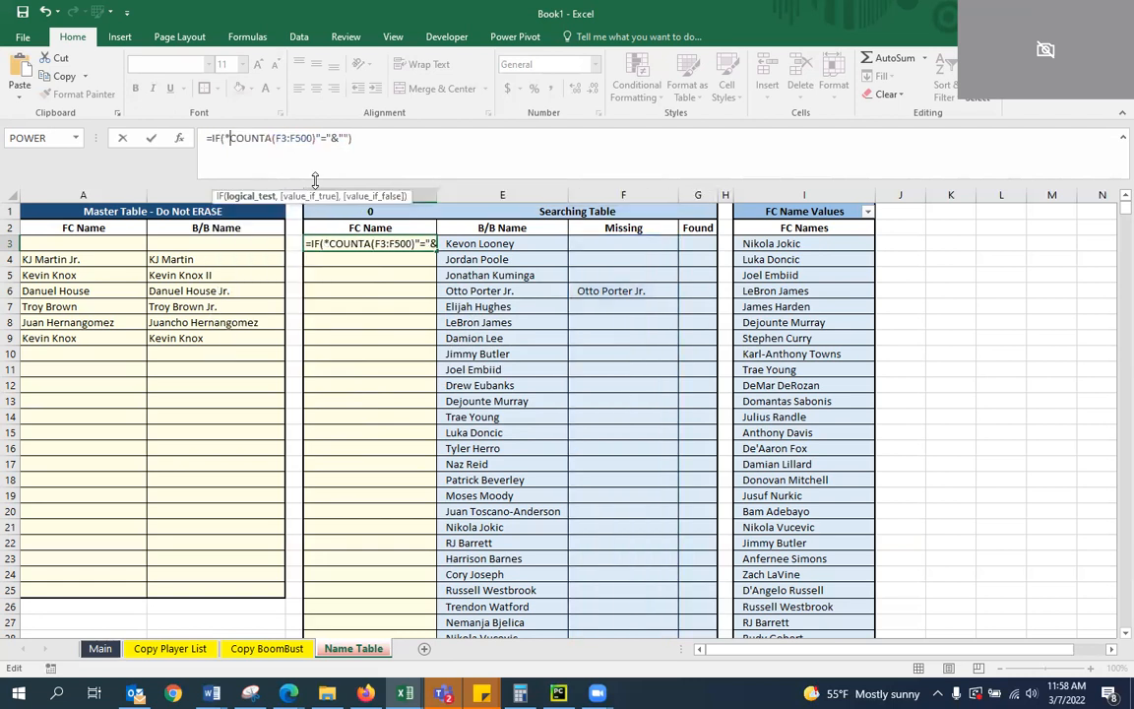
pyautogui.press('Right')
pyautogui.press('Right')
pyautogui.press('Right')
pyautogui.press('Right')
pyautogui.press('Right')
pyautogui.press('Right')
pyautogui.press('Right')
pyautogui.press('Right')
pyautogui.press('Right')
pyautogui.press('Right')
pyautogui.press('Right')
pyautogui.press('Right')
pyautogui.press('Right')
pyautogui.press('Right')
pyautogui.press('Right')
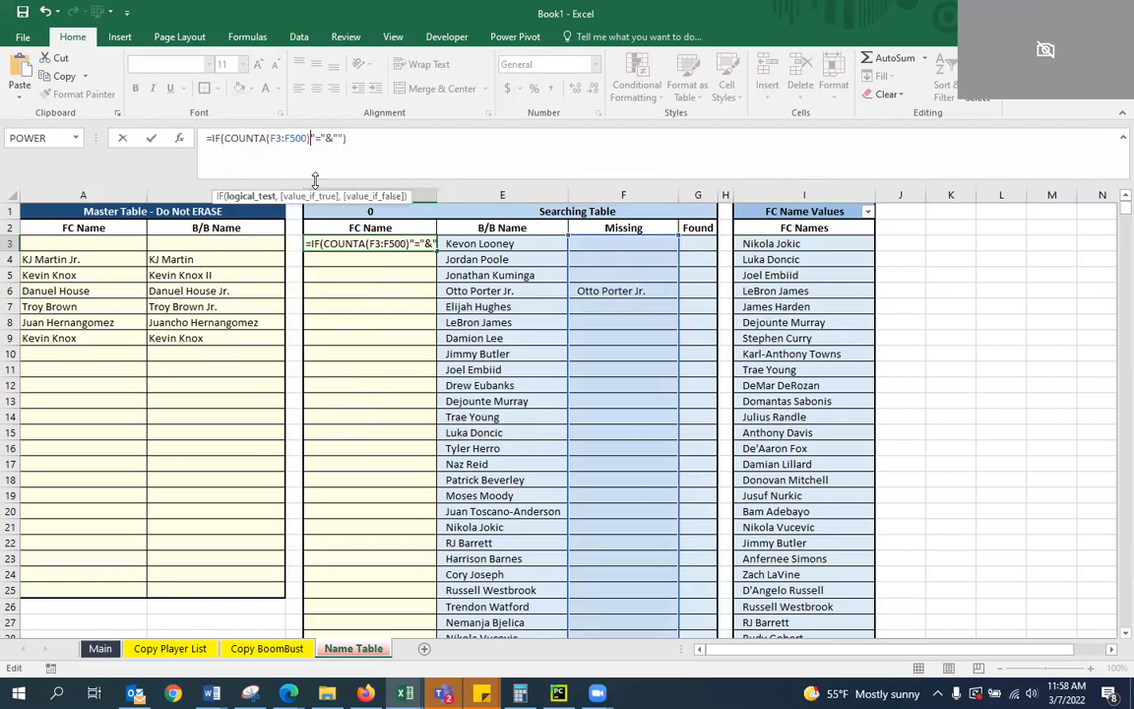
pyautogui.press('Delete')
pyautogui.press('Delete')
pyautogui.press('Delete')
pyautogui.press('Delete')
pyautogui.press('Delete')
pyautogui.press('Delete')
pyautogui.write('>0,"')
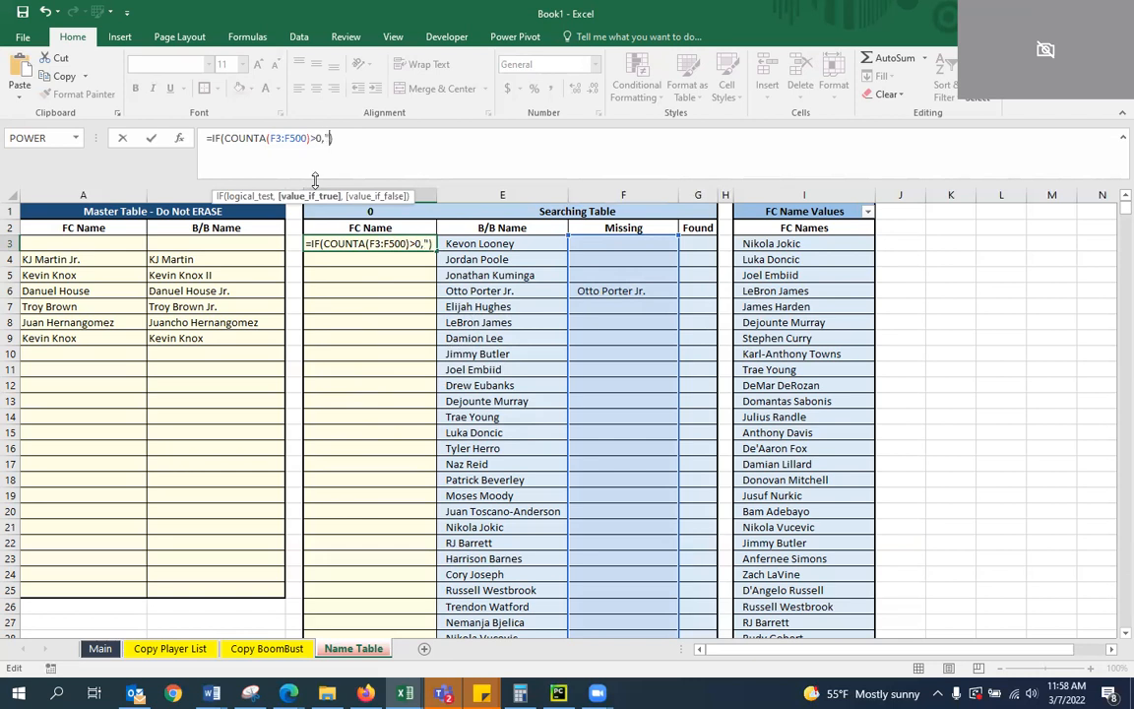
pyautogui.press('BackSpace')
# Complete D3's IF with a copy of COUNTA(F3:F500) as the true value and "ALL CLEAR" as the false value
pyautogui.moveTo(310, 131); pyautogui.dragTo(227, 140)
pyautogui.hotkey('ctrl', 'c')
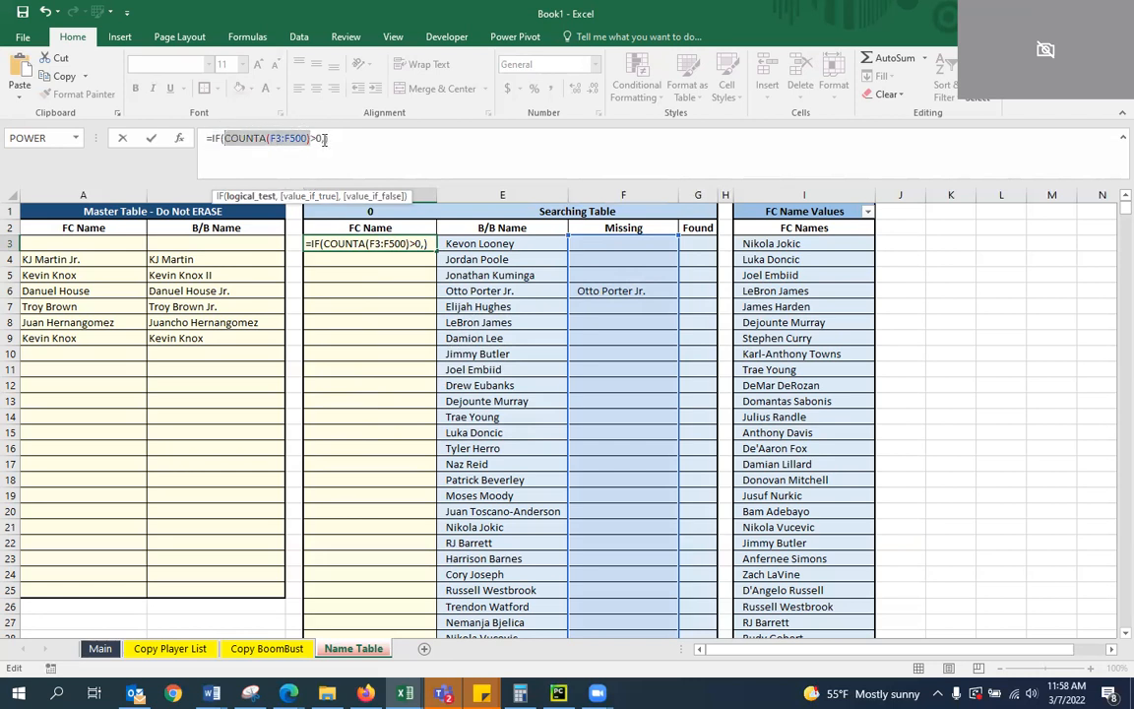
pyautogui.click(328, 138)
pyautogui.hotkey('ctrl', 'v')
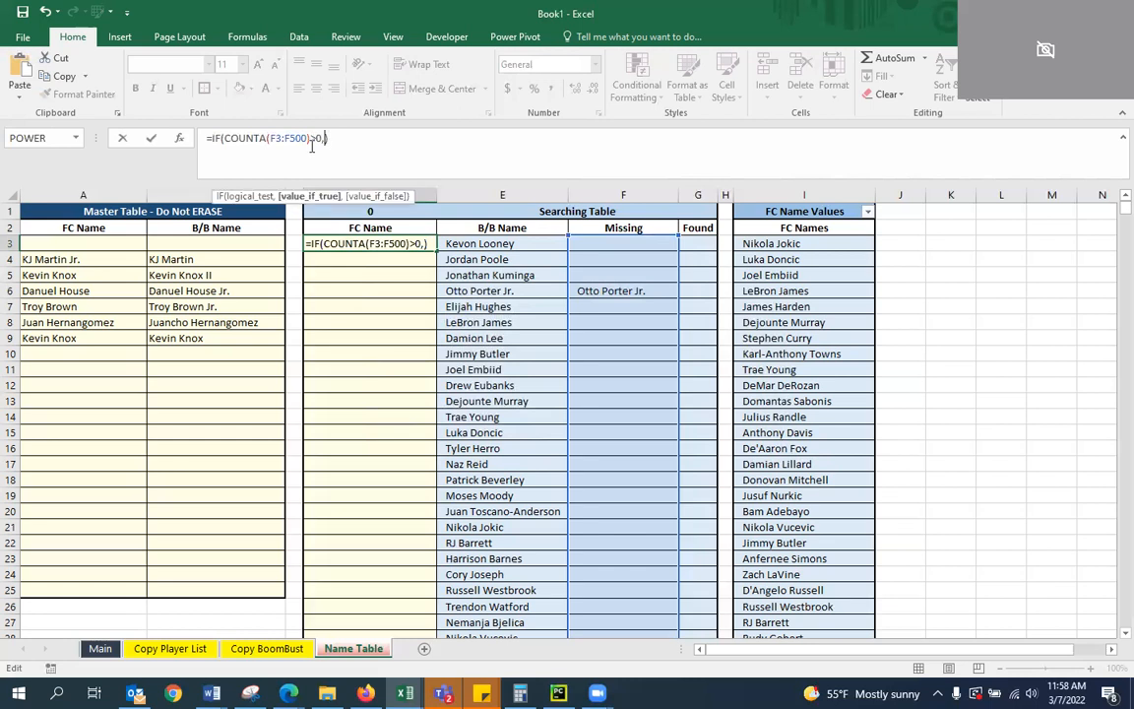
pyautogui.write(',"')
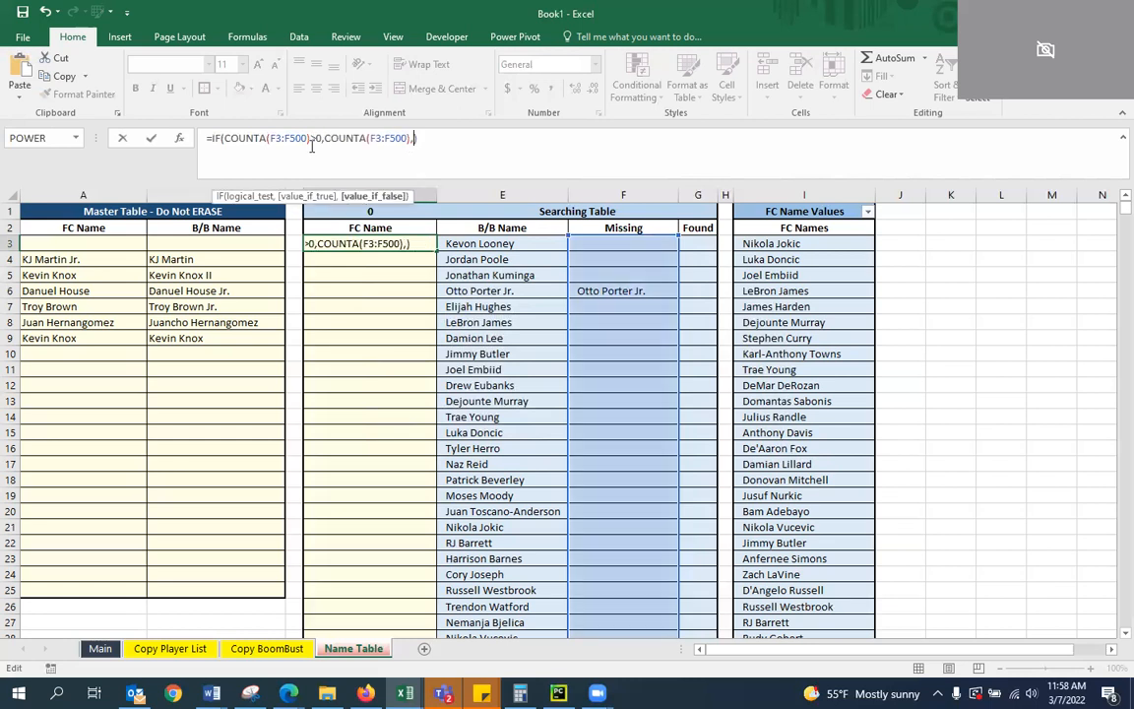
pyautogui.write('ALL CLEAR"')
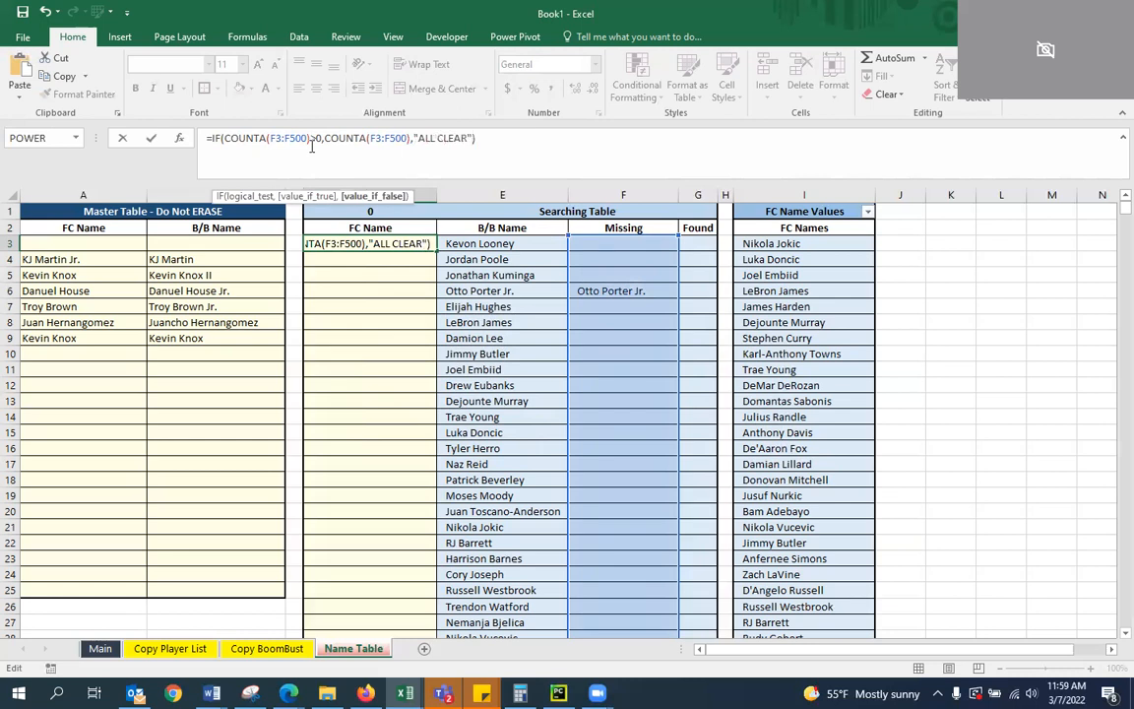
pyautogui.press('Return')
pyautogui.press('Up')
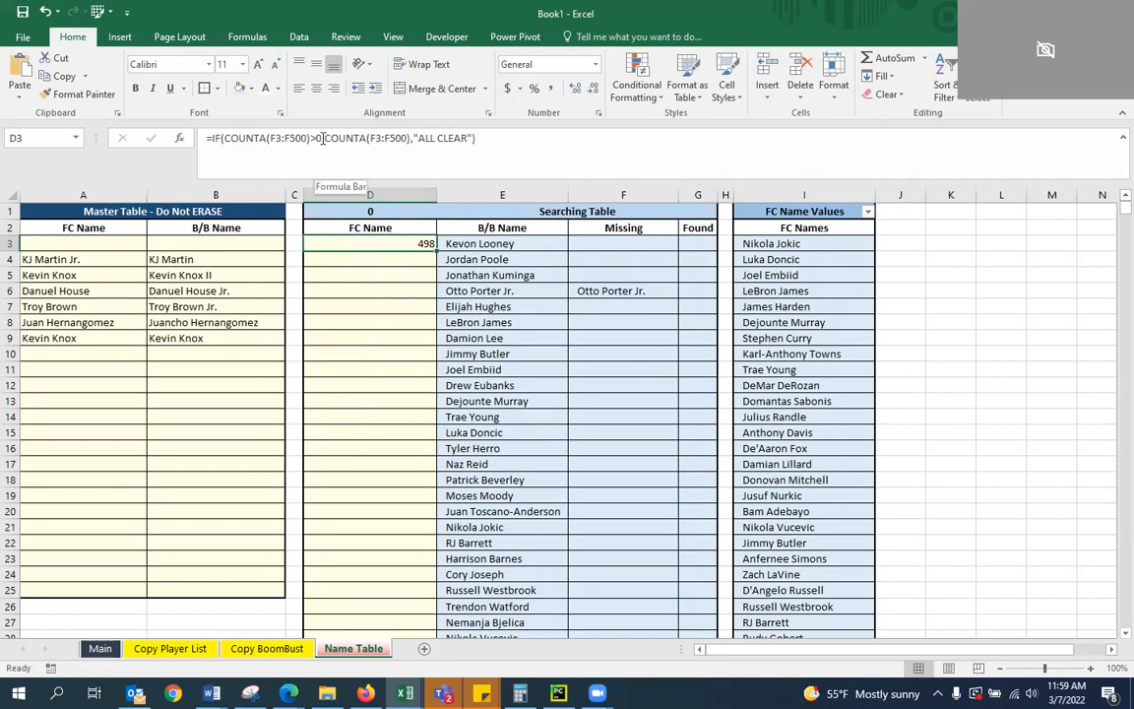
# Enter the test formula =COUNTA(F3:F50) in D4
pyautogui.click(374, 258)
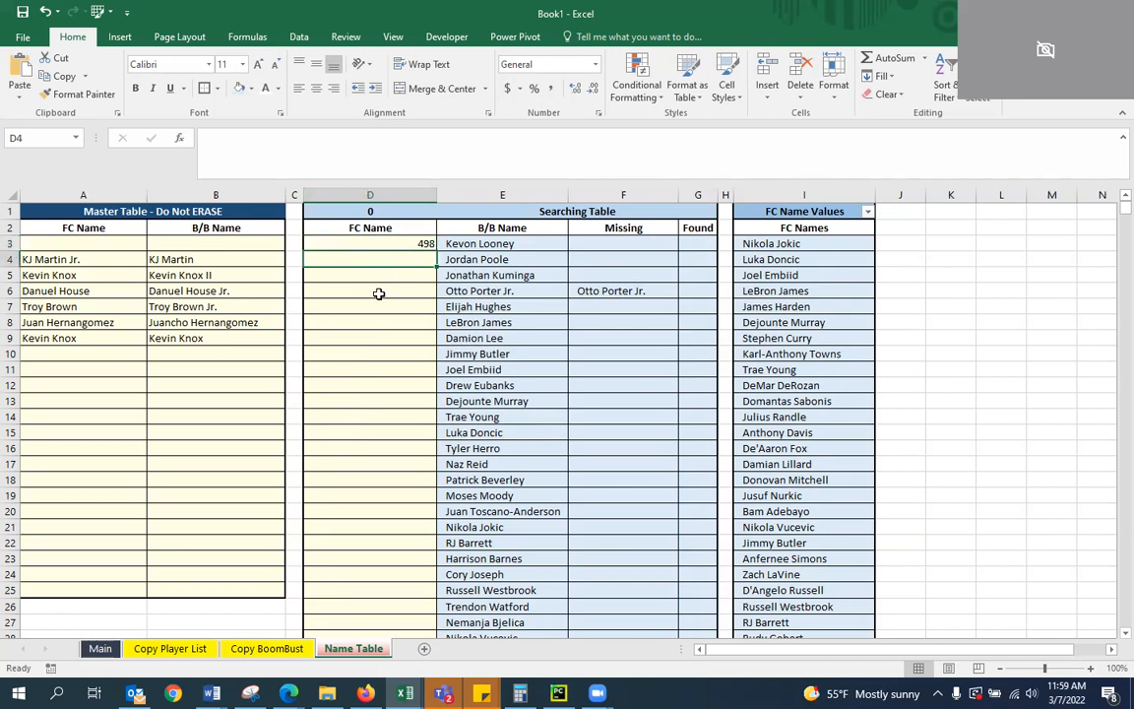
pyautogui.write('=COUNT(')
pyautogui.press('BackSpace')
pyautogui.write('A(')
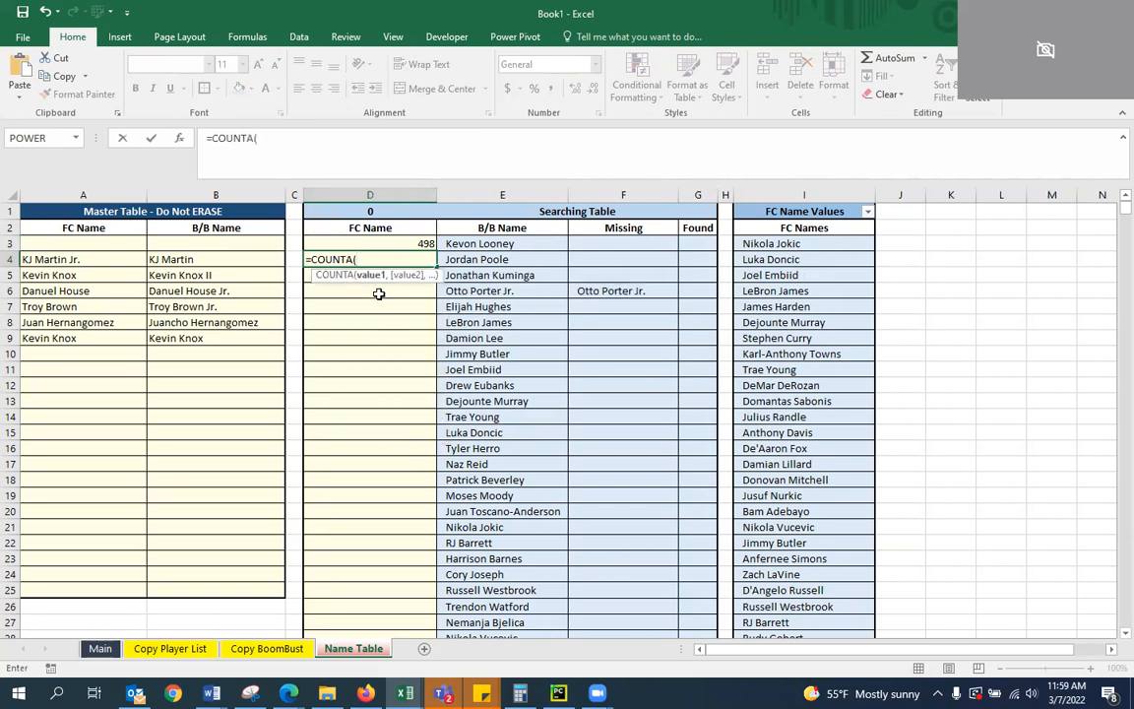
pyautogui.write('F3:F50)')
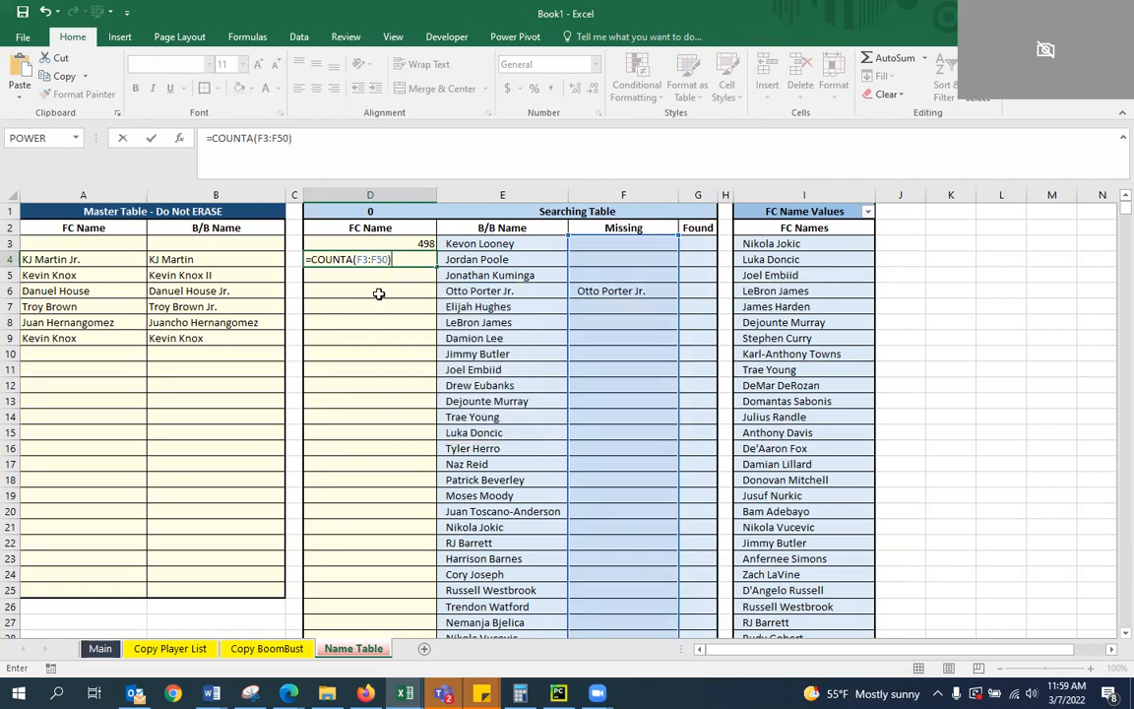
pyautogui.hotkey('ctrl', 'Return')
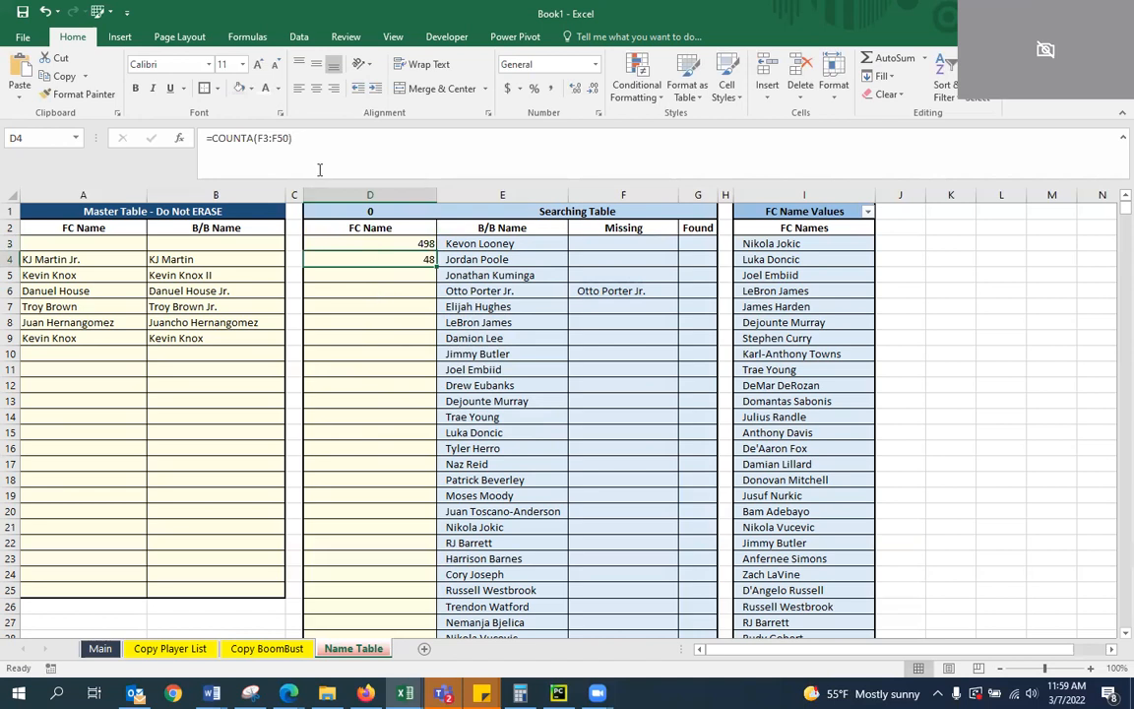
# Compare the formula behind the flagged name in F6 with the COUNTA test formula in D4
pyautogui.click(537, 262)
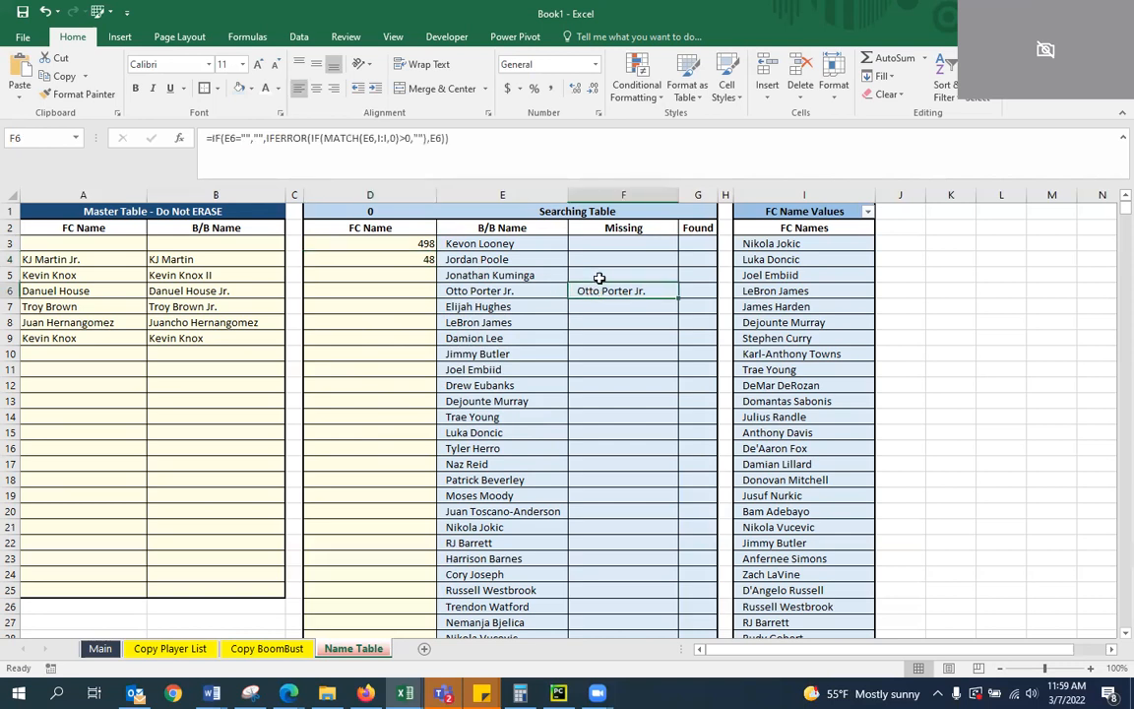
pyautogui.click(415, 258)
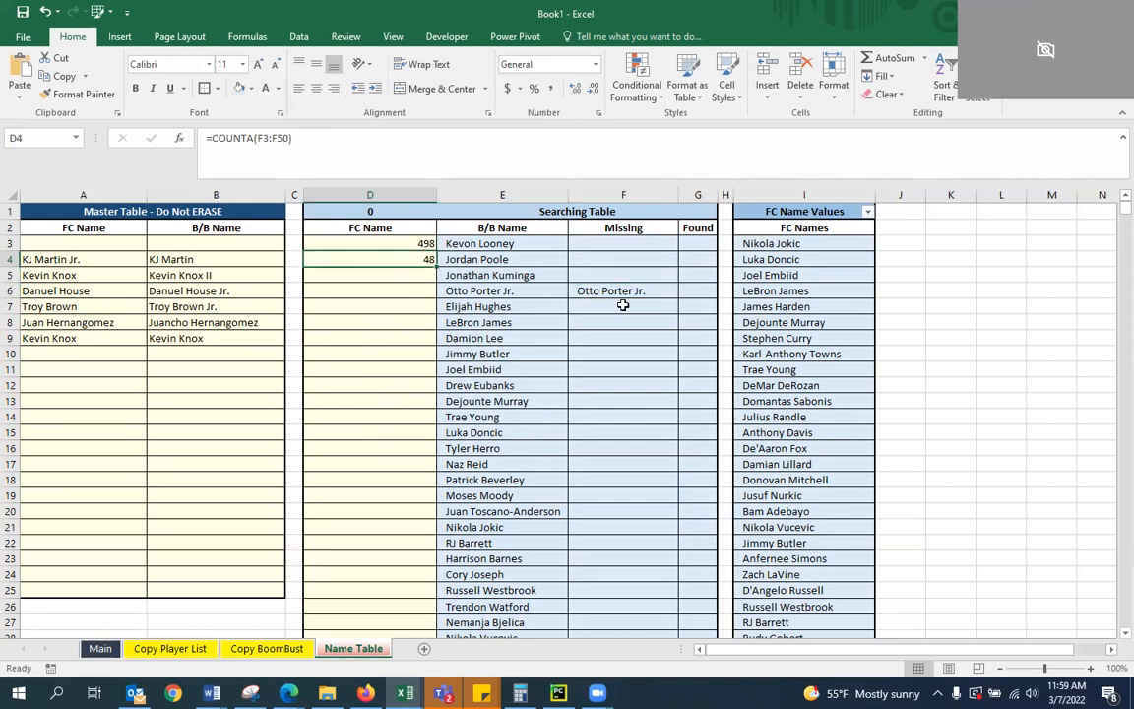
pyautogui.click(557, 266)
pyautogui.click(417, 260)
pyautogui.click(616, 290)
pyautogui.scroll(-8, 631, 277)
pyautogui.scroll(8, 632, 276)
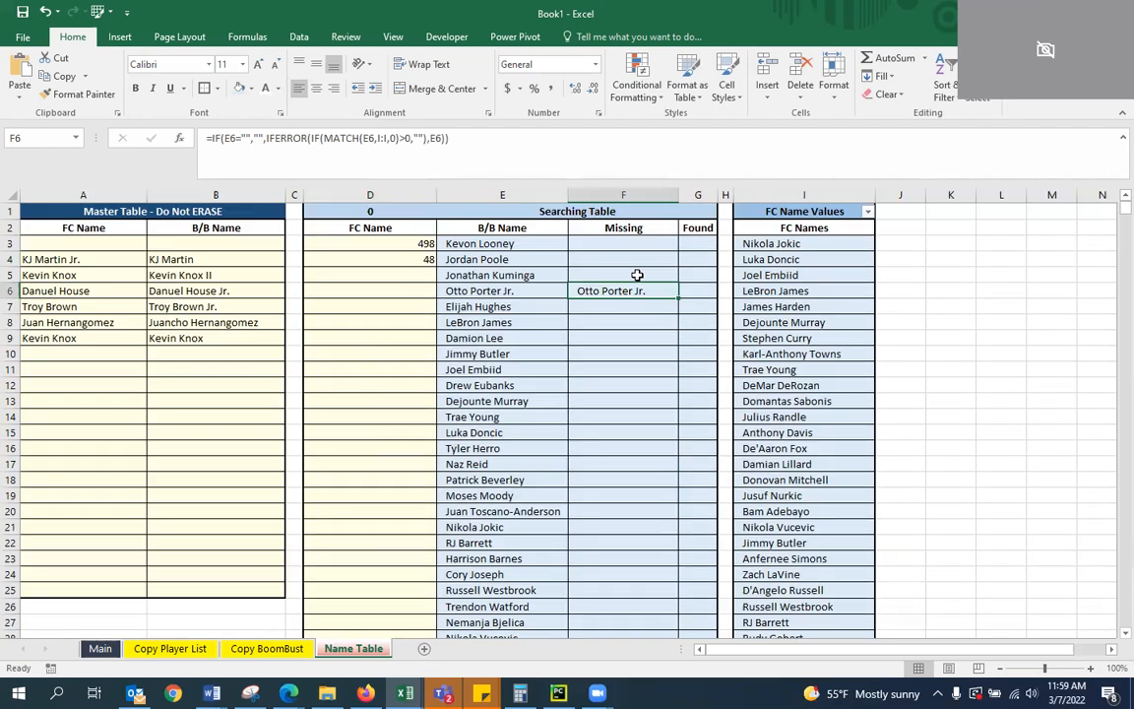
pyautogui.click(426, 258)
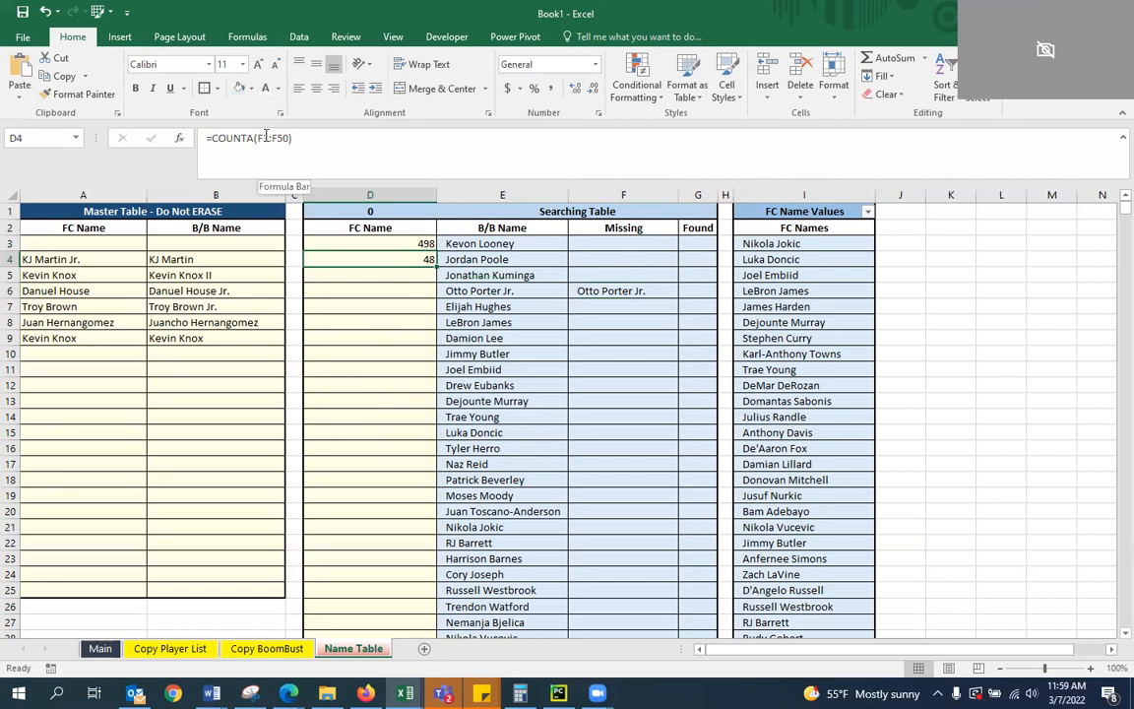
# Try extending D4's COUNTA range to F3:F52, and clear the test formula from the cell
pyautogui.click(260, 138)
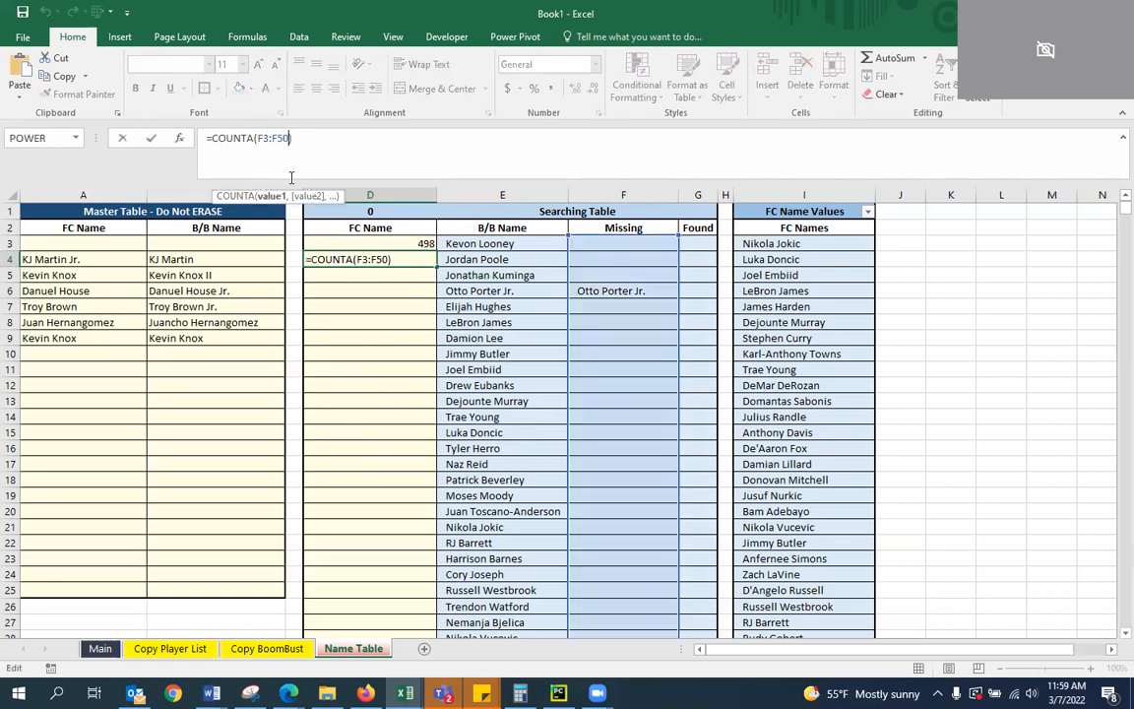
pyautogui.press('BackSpace')
pyautogui.write('2')
pyautogui.press('Return')
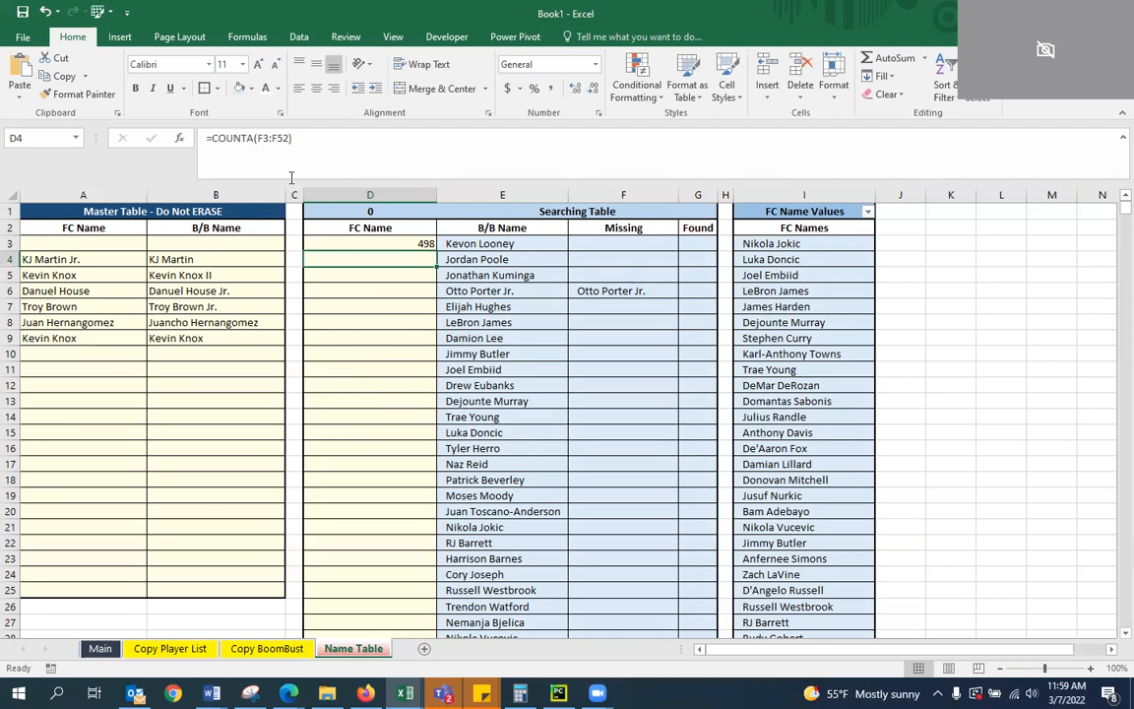
pyautogui.press('Delete')
# Insert a blank column before the FC Name Values column on the Name Table sheet
pyautogui.click(591, 294)
pyautogui.click(653, 321)
pyautogui.click(644, 294)
pyautogui.click(796, 344)
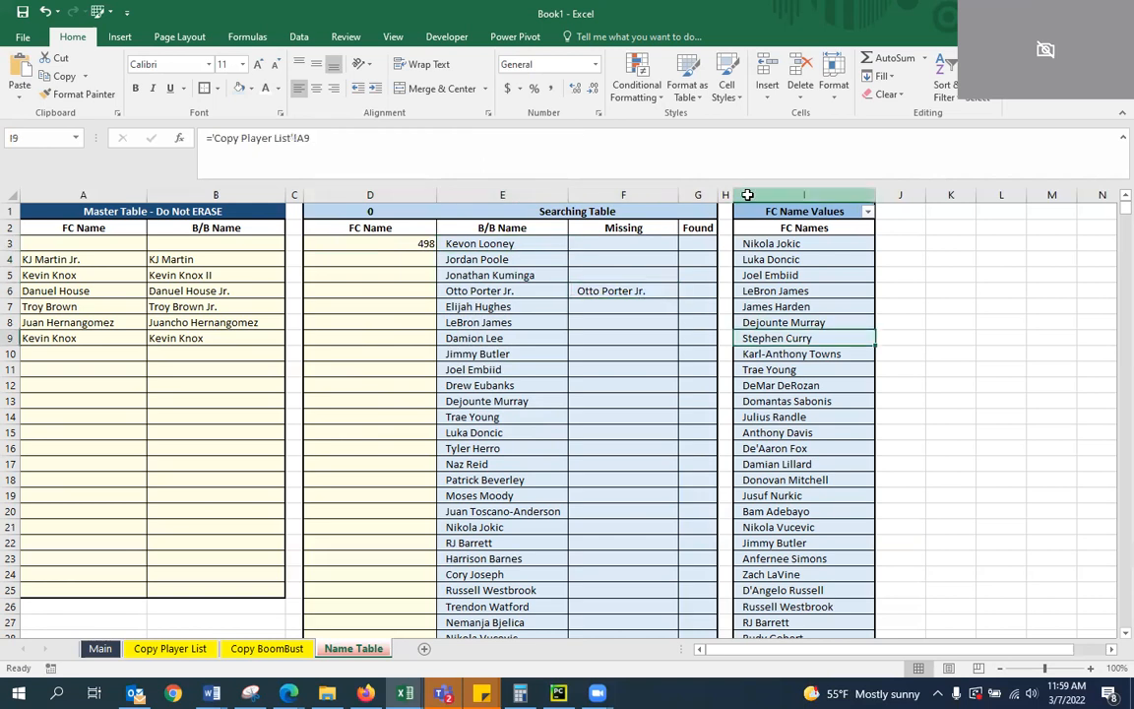
pyautogui.rightClick(749, 194)
pyautogui.click(798, 300)
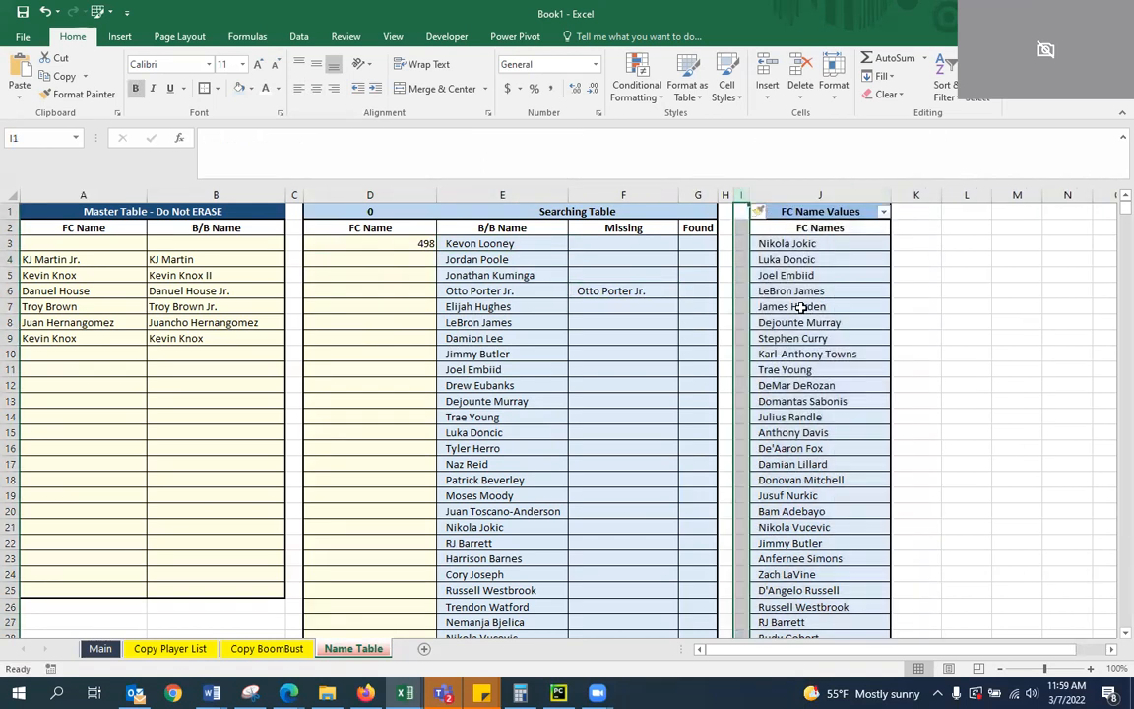
# Enter the helper formula =IF(F3="","",1) in H3 and fill it down the column alongside the Searching Table
pyautogui.click(728, 244)
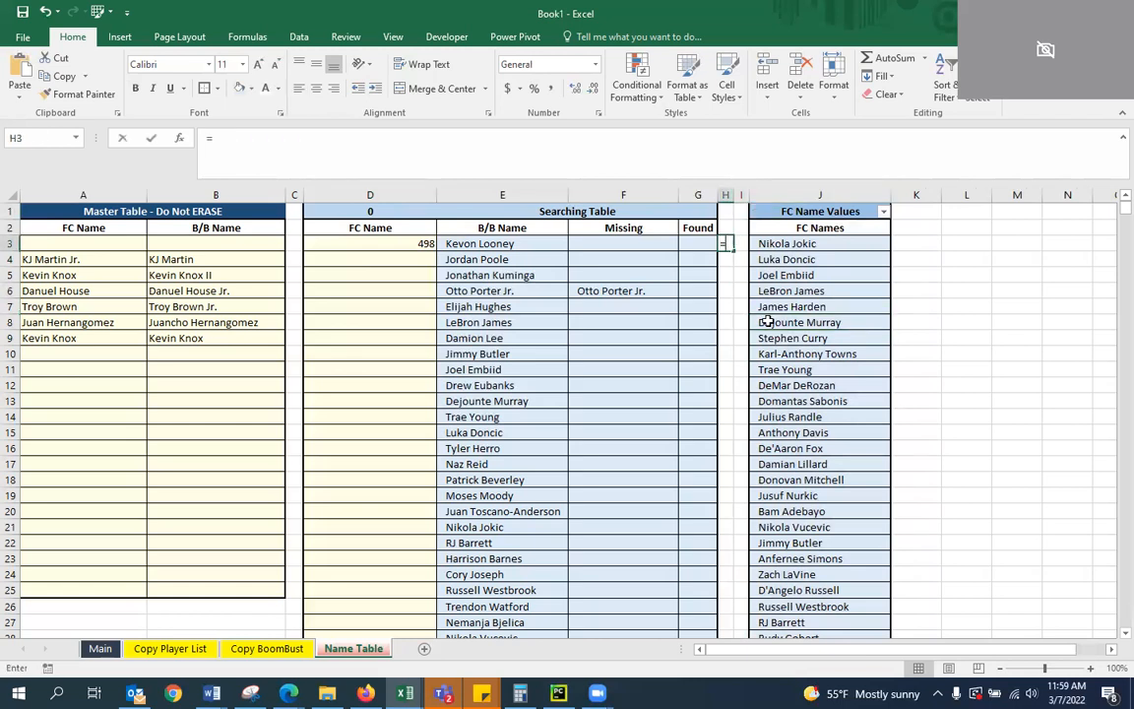
pyautogui.write('=IF(F')
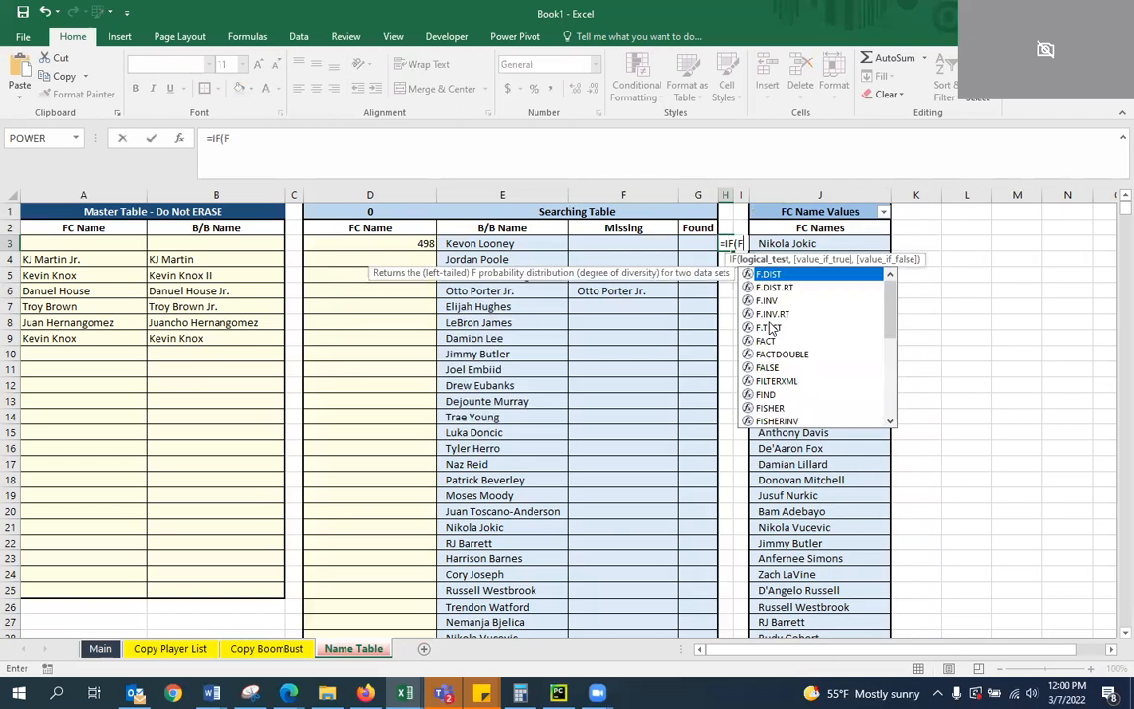
pyautogui.write('3="","",')
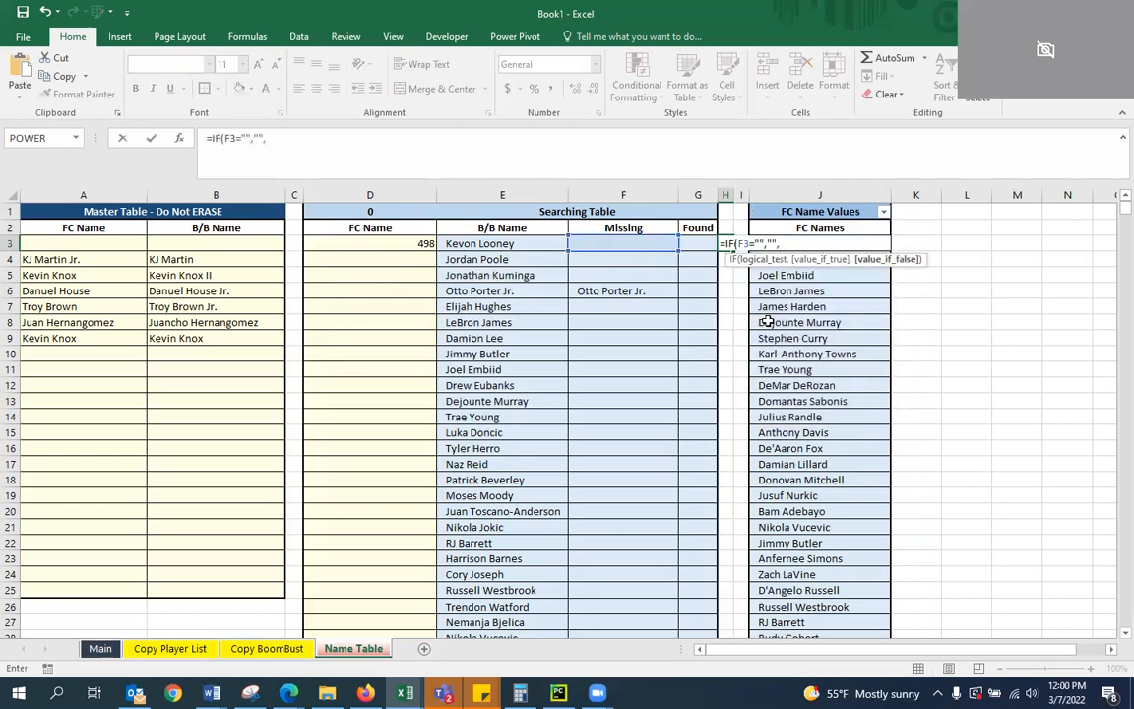
pyautogui.write('1')
pyautogui.hotkey('ctrl', 'Return')
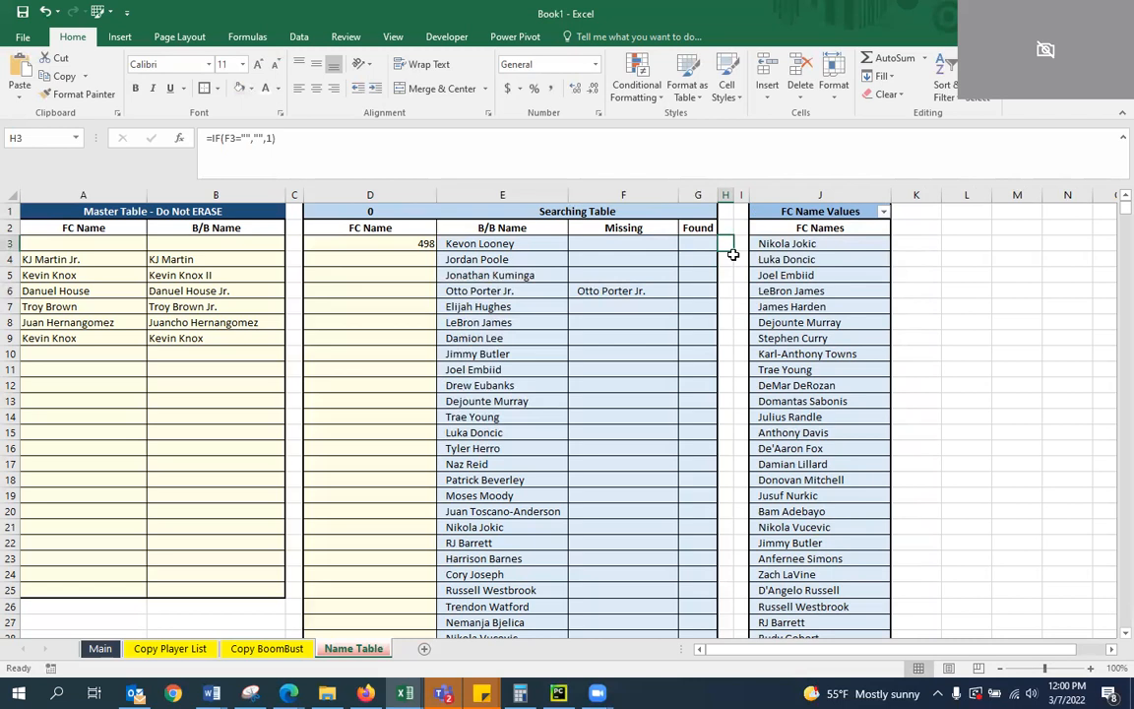
pyautogui.doubleClick(732, 250)
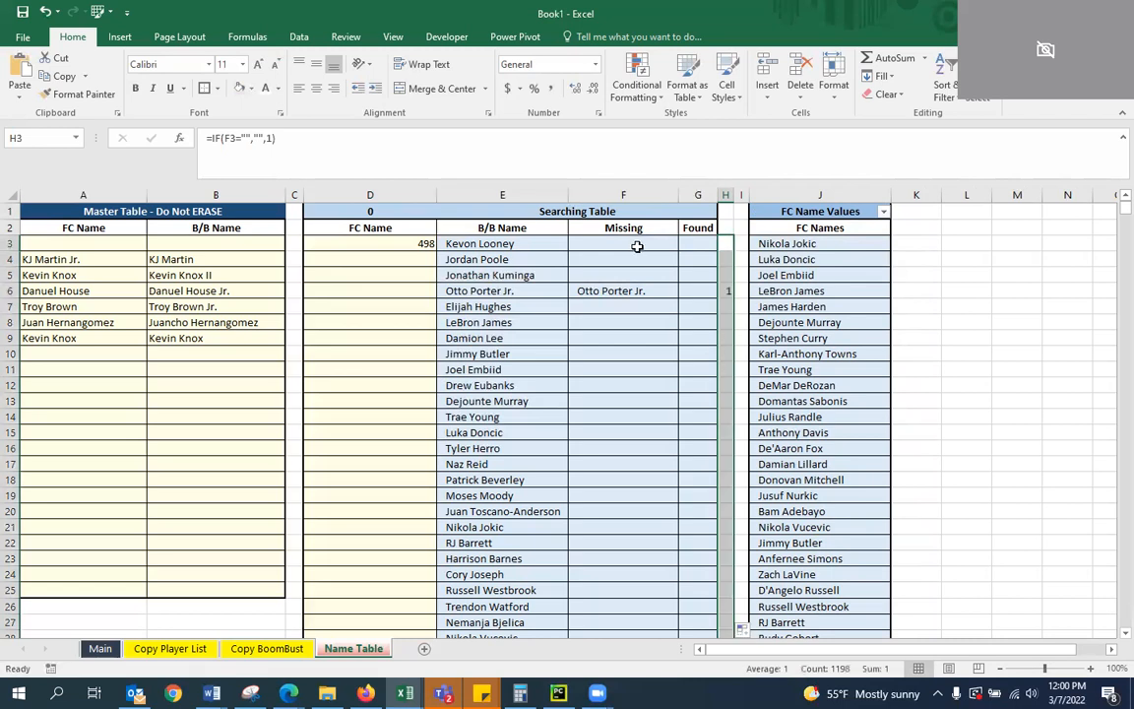
# Enter the formula =SUM(H3:H500) in D4 to total the helper column
pyautogui.click(423, 246)
pyautogui.click(412, 256)
pyautogui.write('=SUM')
pyautogui.write('&')
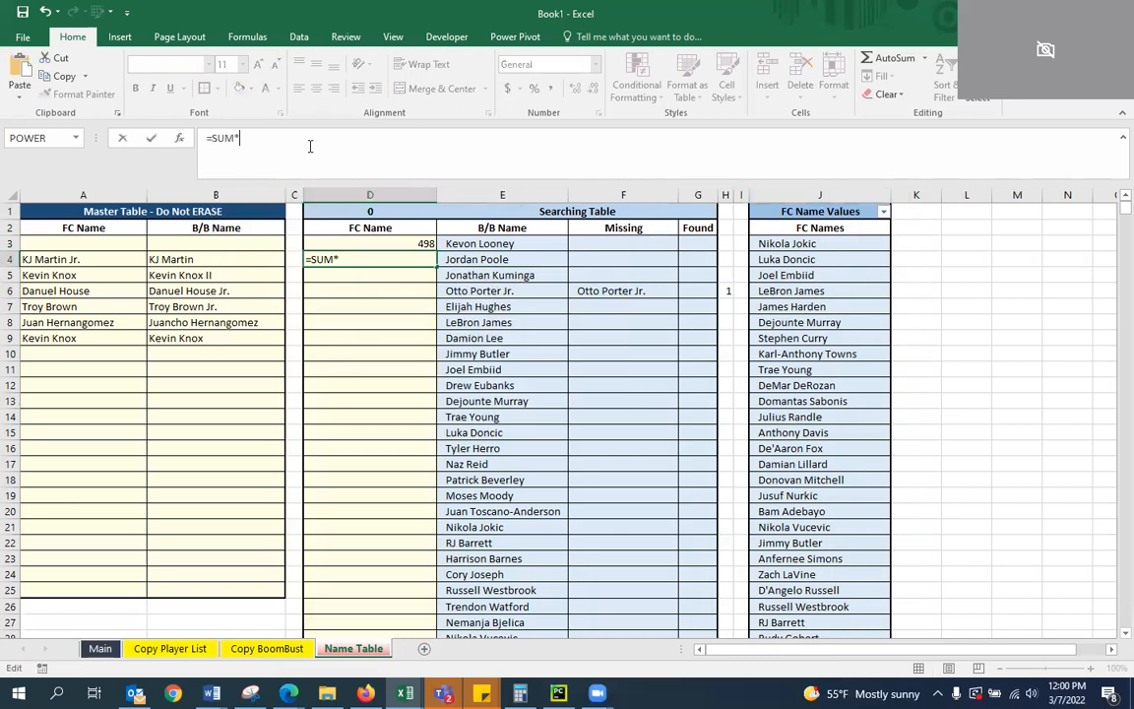
pyautogui.press('BackSpace')
pyautogui.write('(H3:H500')
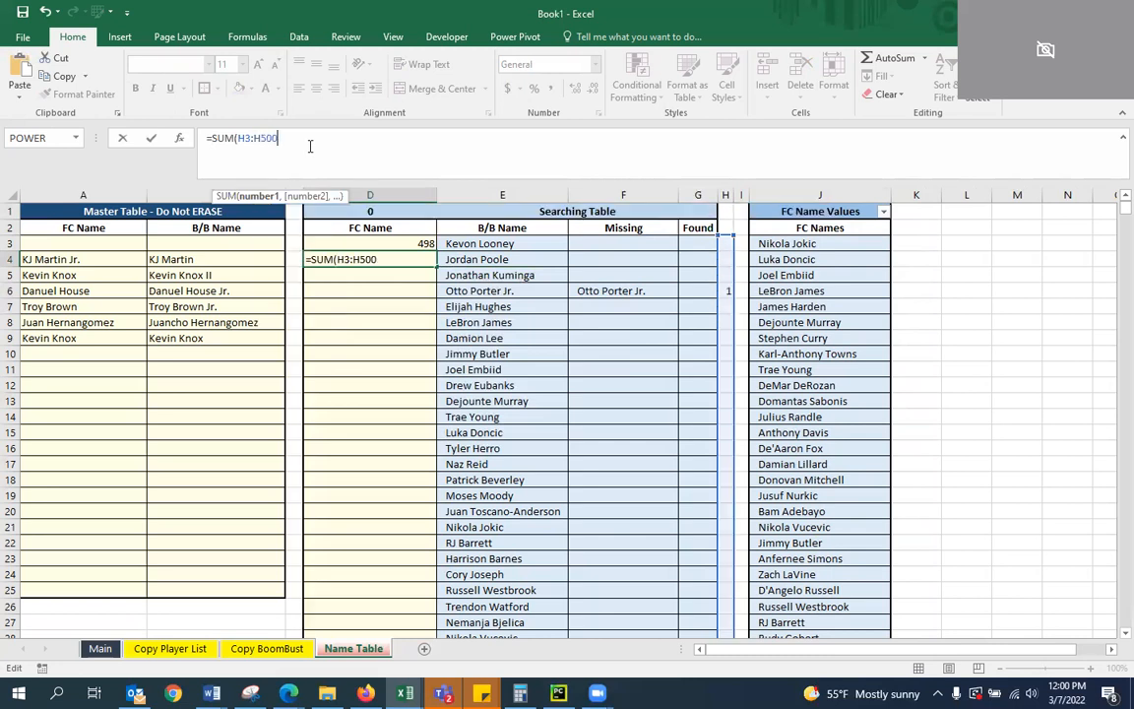
pyautogui.hotkey('ctrl', 'Return')
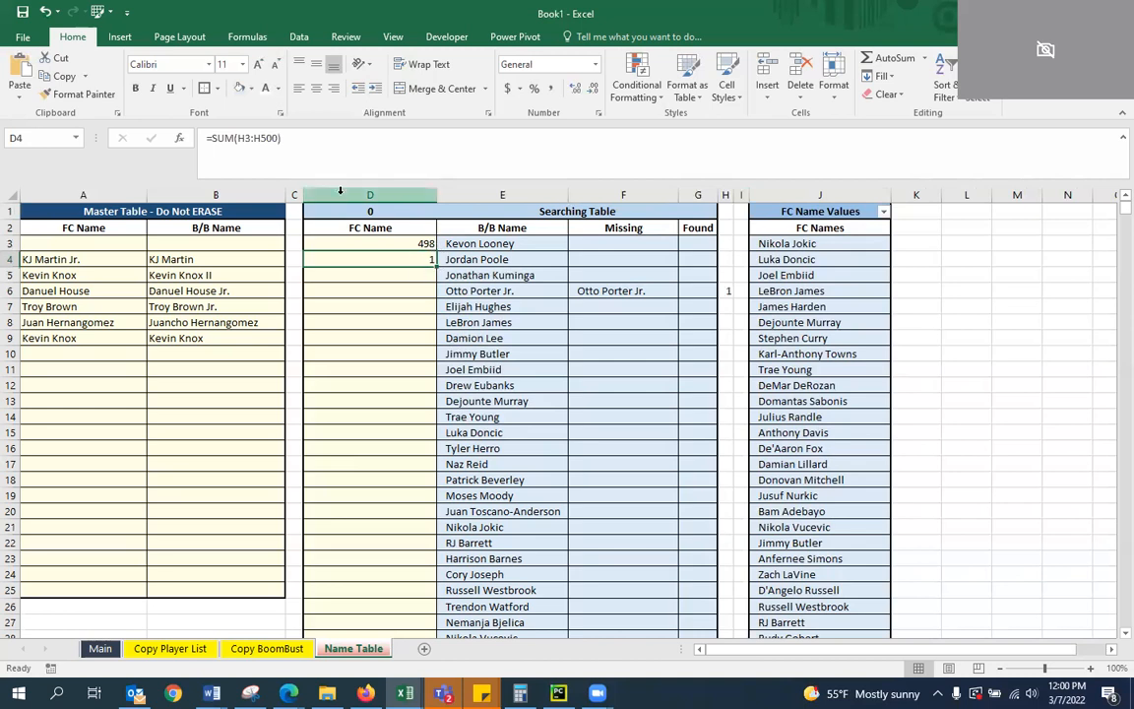
# Copy D4's SUM formula and paste it over the first COUNTIF inside D1's IF formula
pyautogui.moveTo(325, 137); pyautogui.dragTo(208, 138)
pyautogui.hotkey('ctrl', 'c')
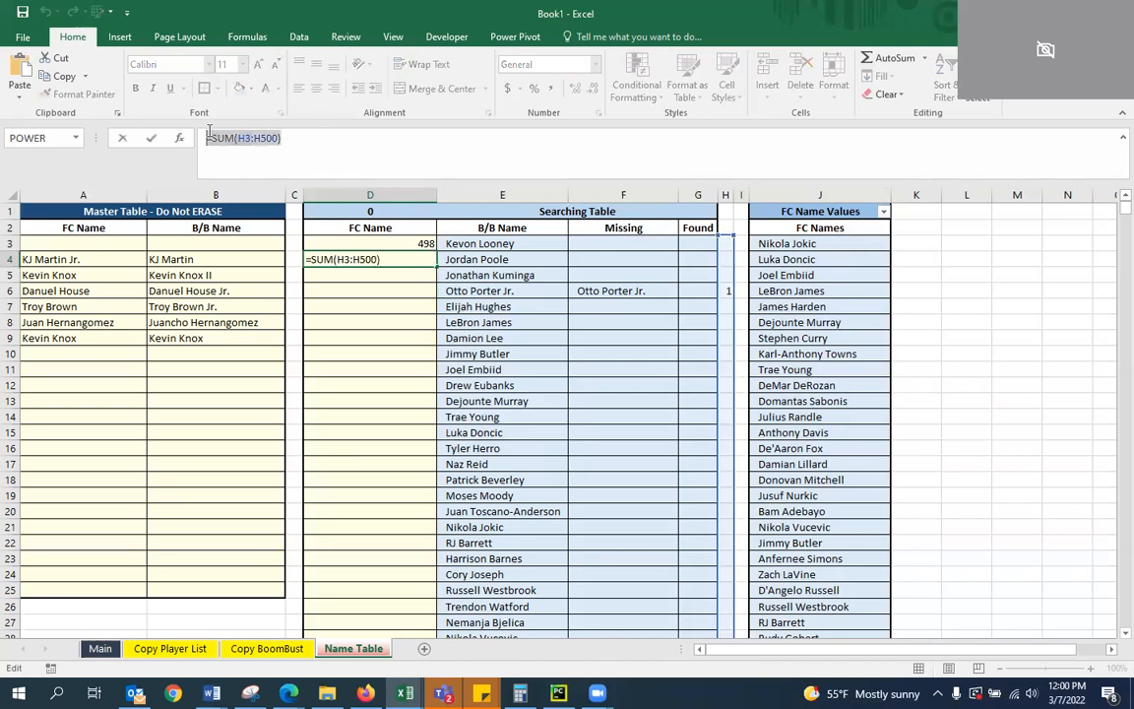
pyautogui.press('Escape')
pyautogui.press('Up')
pyautogui.press('Up')
pyautogui.press('Up')
pyautogui.press('Down')
pyautogui.press('Up')
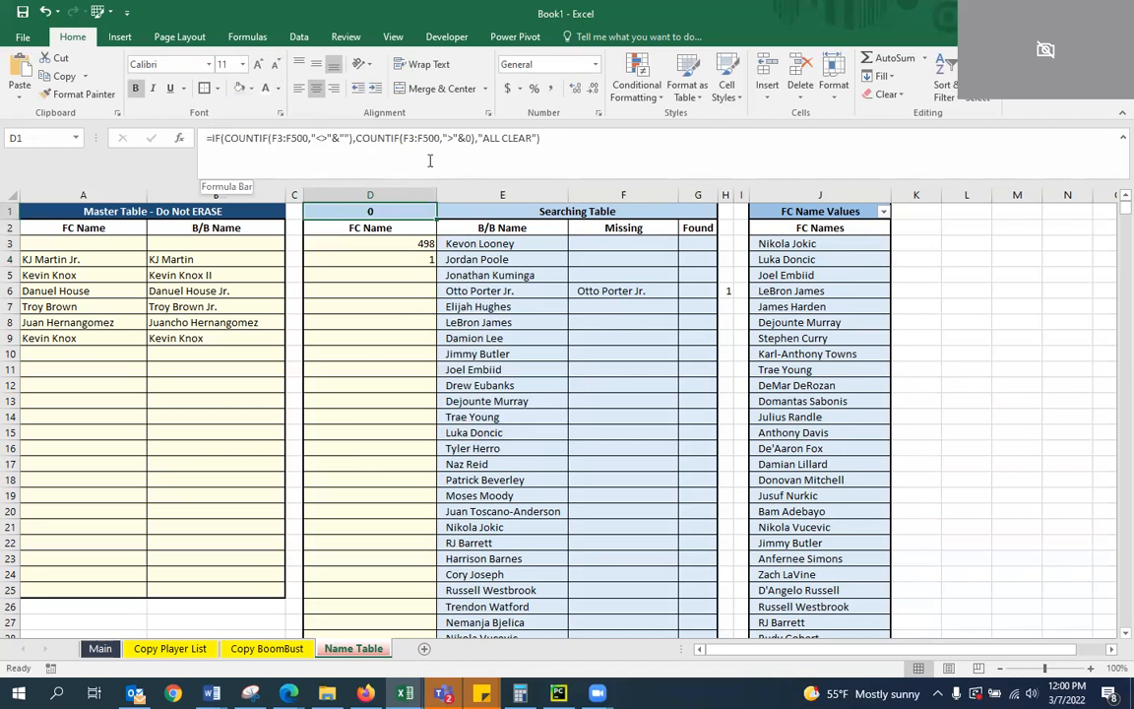
pyautogui.click(516, 138)
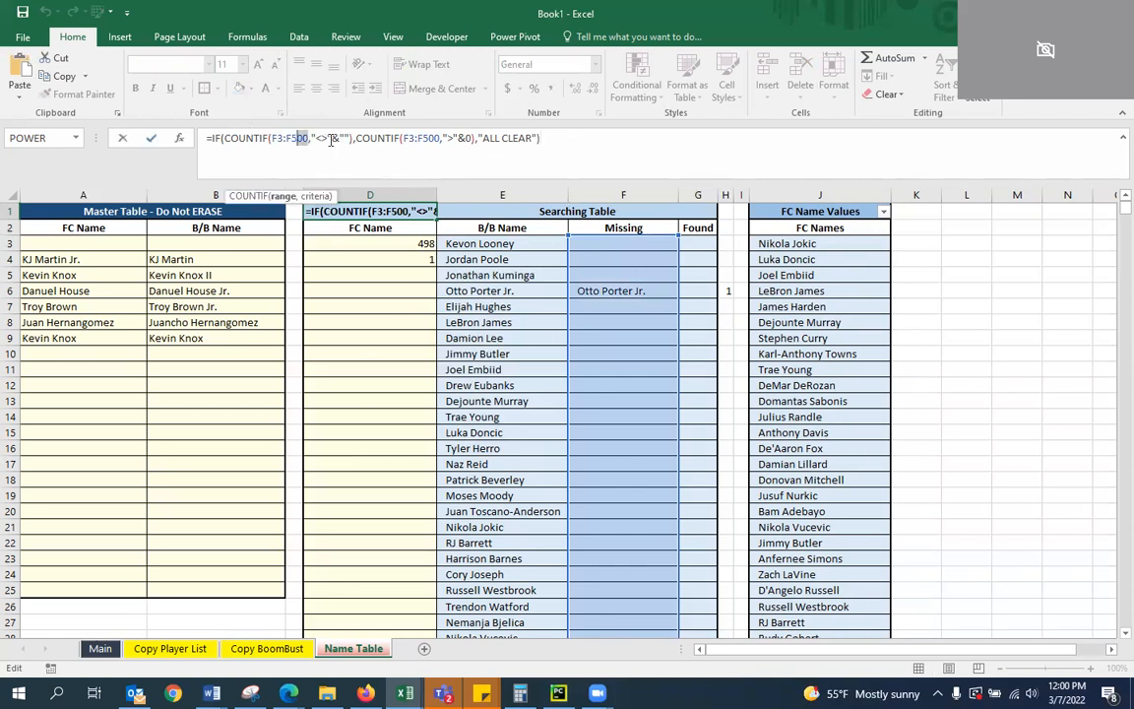
pyautogui.moveTo(352, 139); pyautogui.dragTo(220, 138)
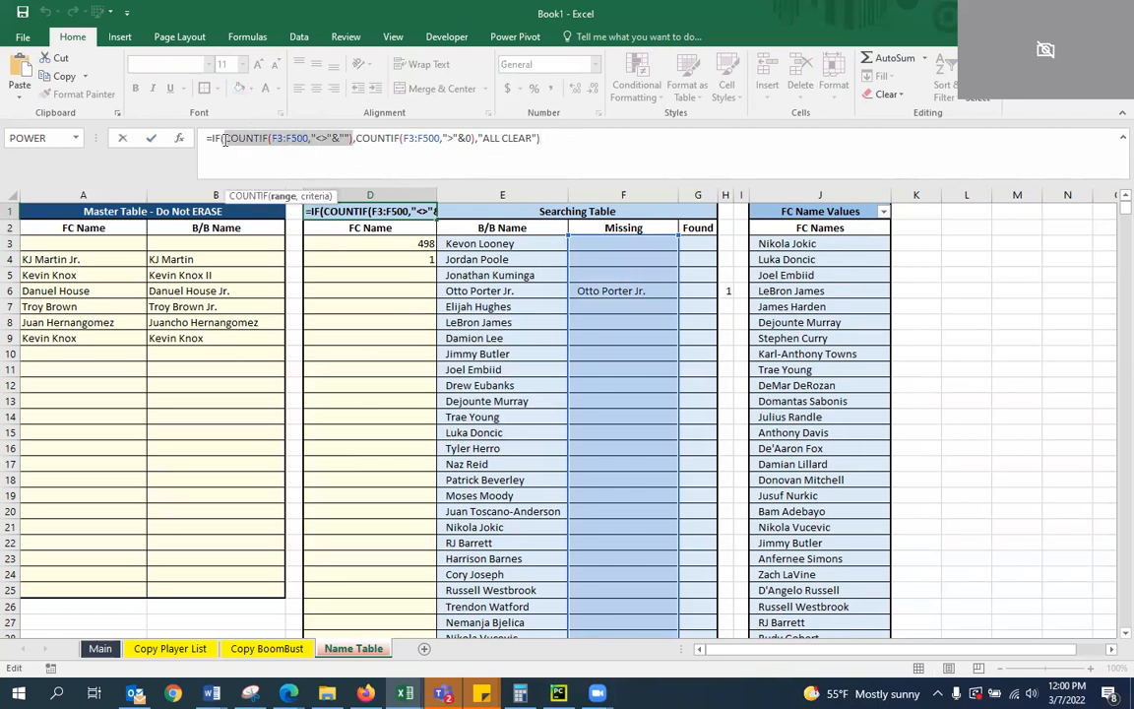
pyautogui.hotkey('ctrl', 'v')
# Delete everything after the SUM in D1's formula, along with the extra equals sign before SUM
pyautogui.moveTo(487, 139); pyautogui.dragTo(300, 141)
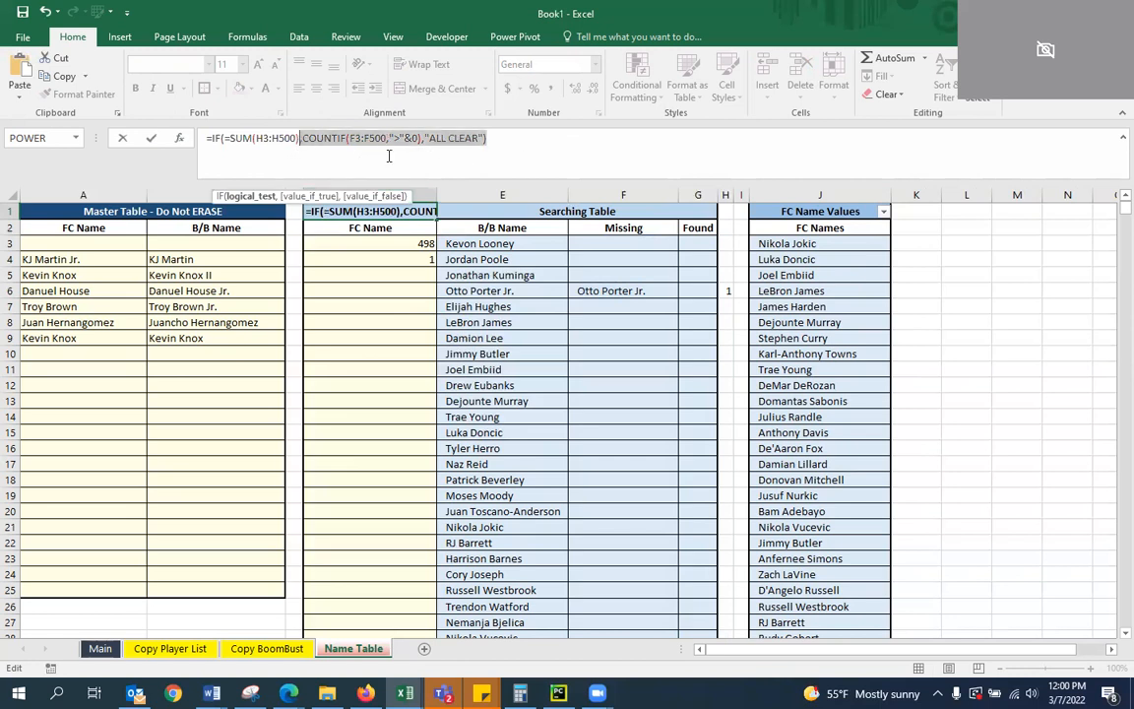
pyautogui.press('BackSpace')
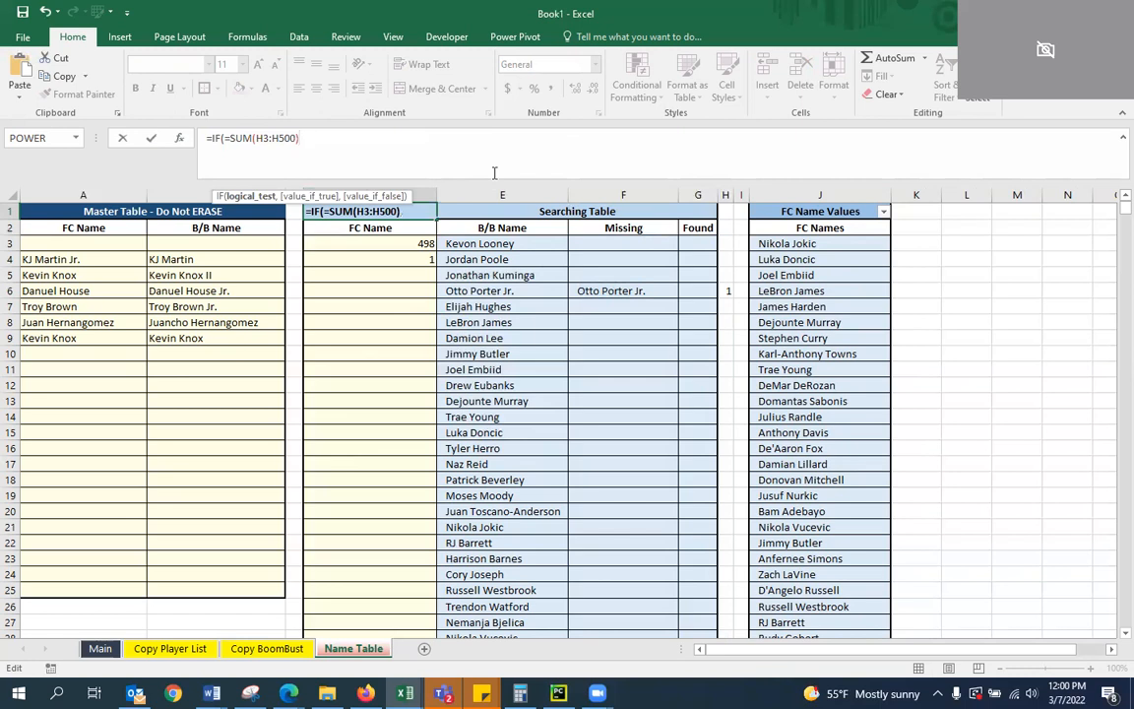
pyautogui.press('Left')
pyautogui.press('Left')
pyautogui.press('Left')
pyautogui.press('Left')
pyautogui.press('Left')
pyautogui.press('Left')
pyautogui.press('Left')
pyautogui.press('Left')
pyautogui.press('Left')
pyautogui.press('Left')
pyautogui.press('Left')
pyautogui.press('Left')
pyautogui.press('BackSpace')
pyautogui.press('Right')
pyautogui.press('Right')
pyautogui.press('Right')
pyautogui.press('Right')
pyautogui.press('Right')
pyautogui.press('Right')
pyautogui.press('Right')
pyautogui.press('Right')
pyautogui.press('Right')
pyautogui.press('Right')
pyautogui.press('Right')
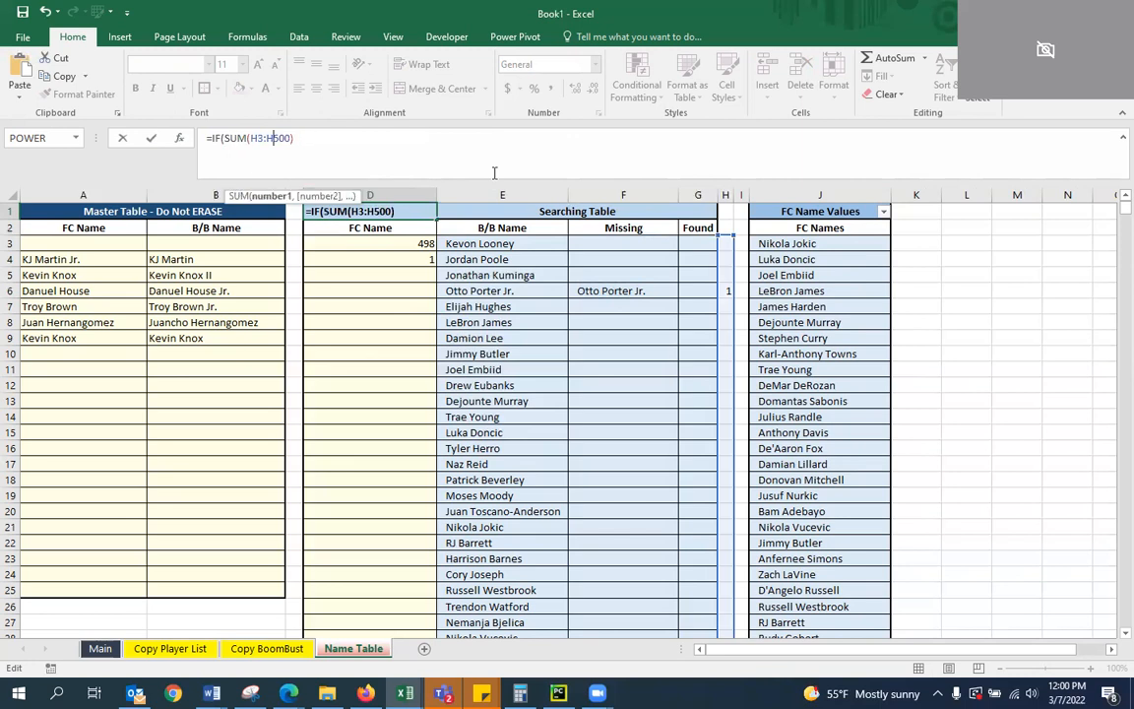
pyautogui.press('Right')
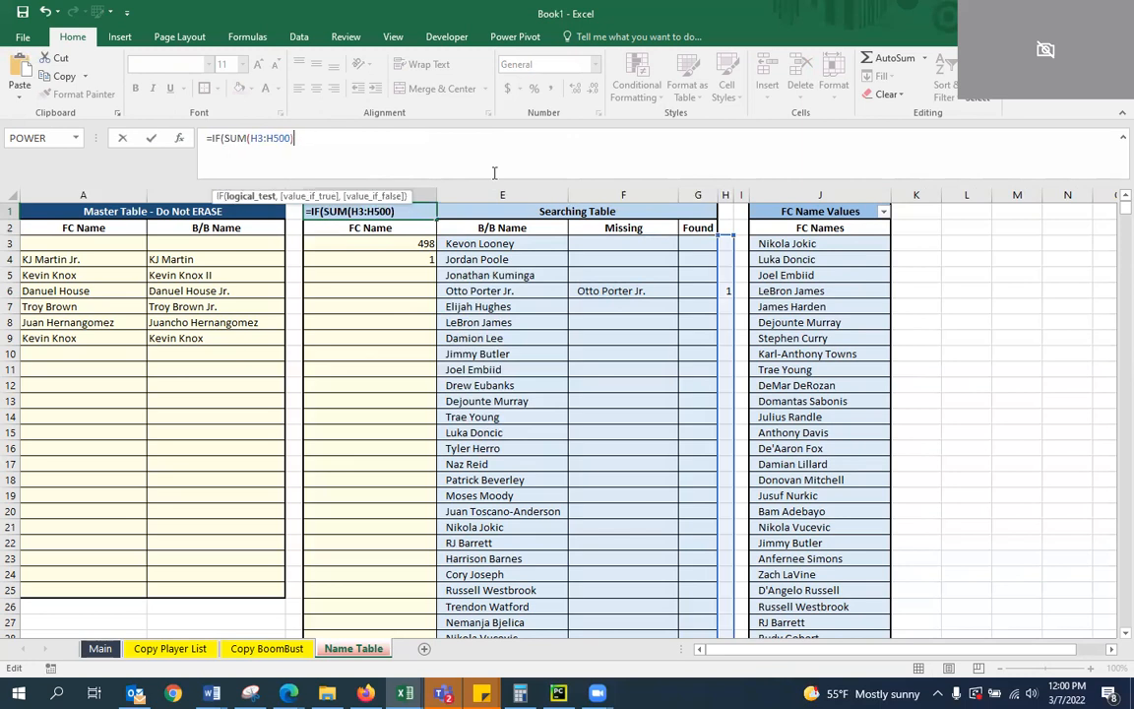
# Complete D1's IF with the test >0, COUNT(H3:H500) as the true value and "ALL CLEAR" as the false value
pyautogui.write('>0,')
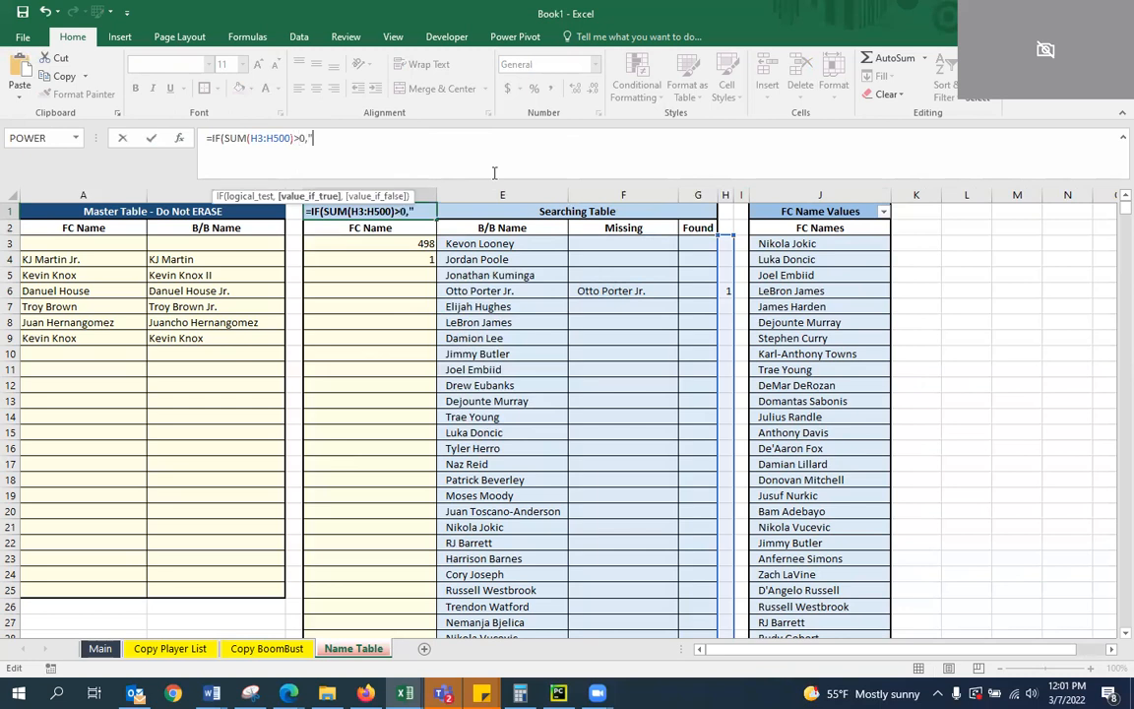
pyautogui.write('"C')
pyautogui.write('OUNT')
pyautogui.write('(')
pyautogui.write('H')
pyautogui.write('2')
pyautogui.write(':H500')
pyautogui.write(')')
pyautogui.write(',"ALL CLE')
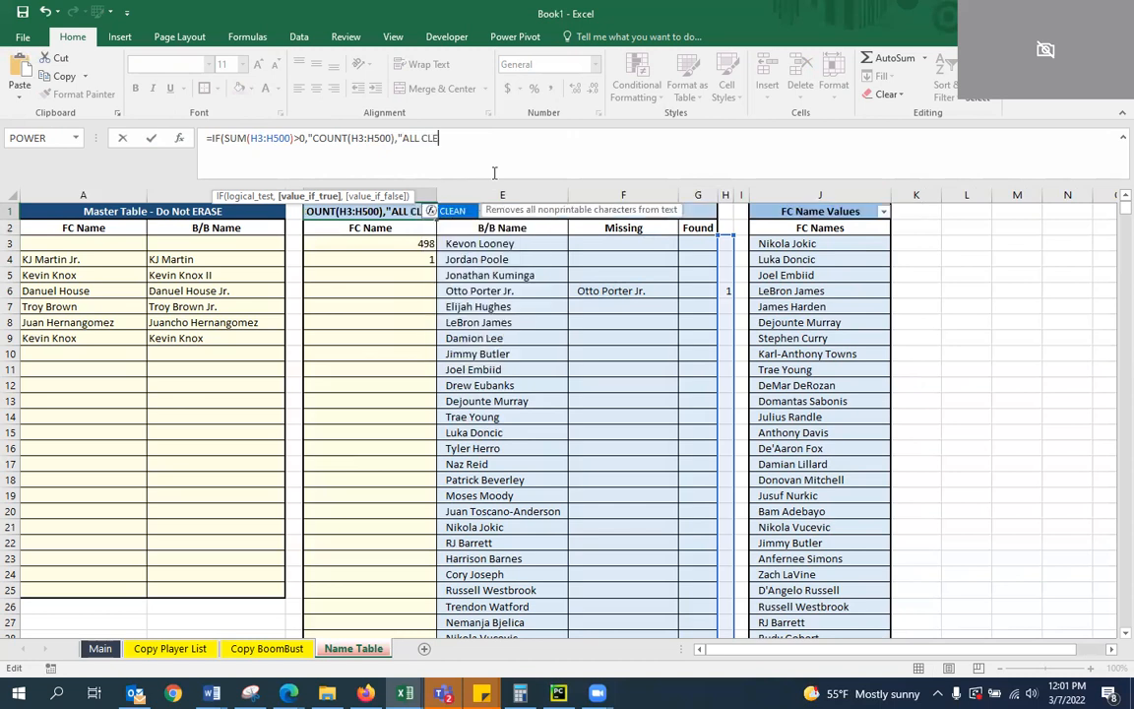
pyautogui.write('AR")')
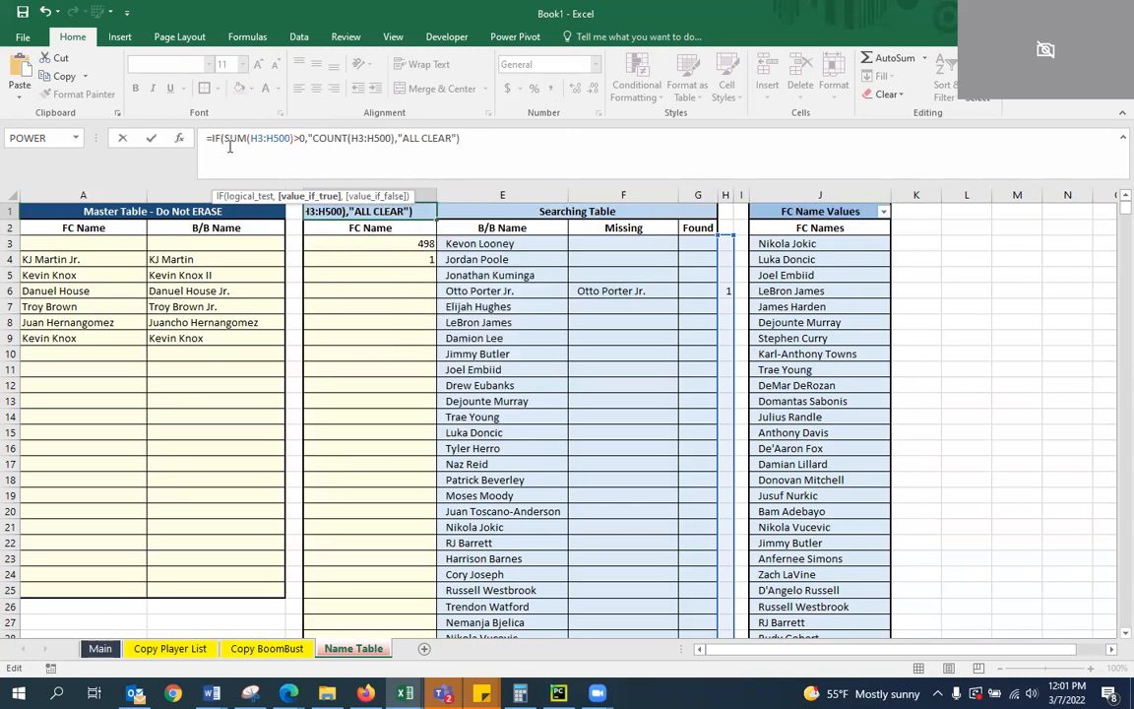
# Remove the stray quotation mark before COUNT in D1's formula and commit it
pyautogui.click(304, 138)
pyautogui.press('Right')
pyautogui.press('Right')
pyautogui.press('Right')
pyautogui.press('Right')
pyautogui.press('Right')
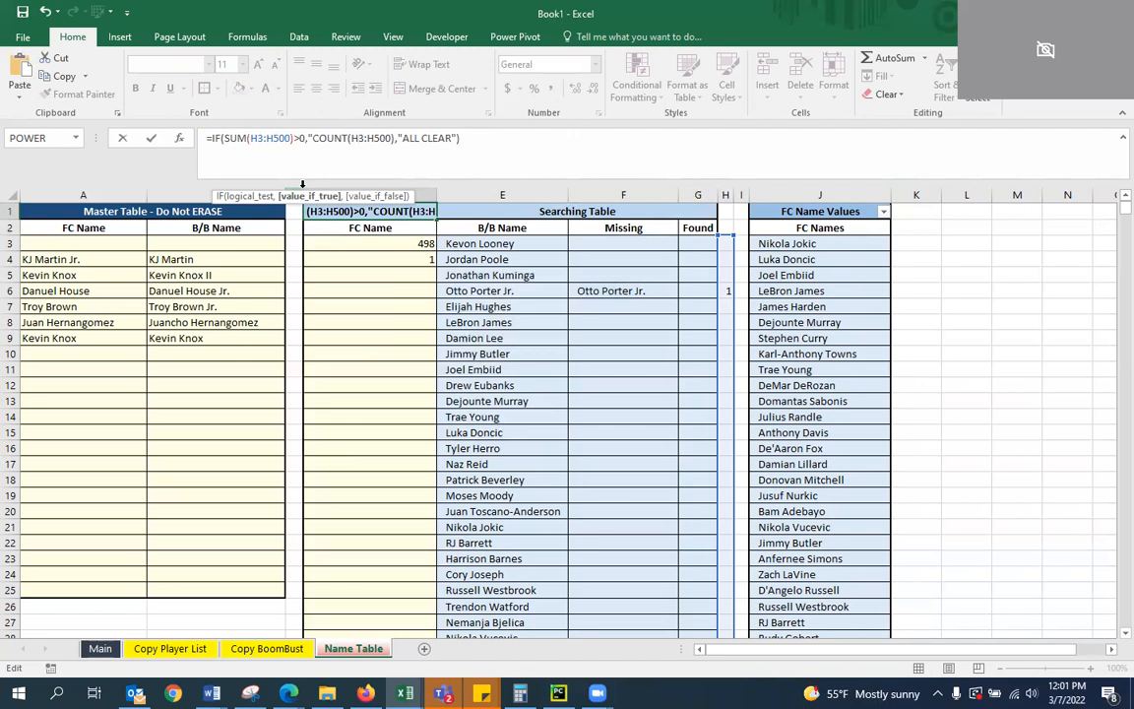
pyautogui.press('BackSpace')
pyautogui.press('Right')
pyautogui.press('Right')
pyautogui.press('Right')
pyautogui.press('Right')
pyautogui.press('Right')
pyautogui.press('Right')
pyautogui.press('Right')
pyautogui.press('Right')
pyautogui.press('Right')
pyautogui.press('Right')
pyautogui.press('Right')
pyautogui.press('Right')
pyautogui.press('Right')
pyautogui.press('Right')
pyautogui.press('Right')
pyautogui.press('Right')
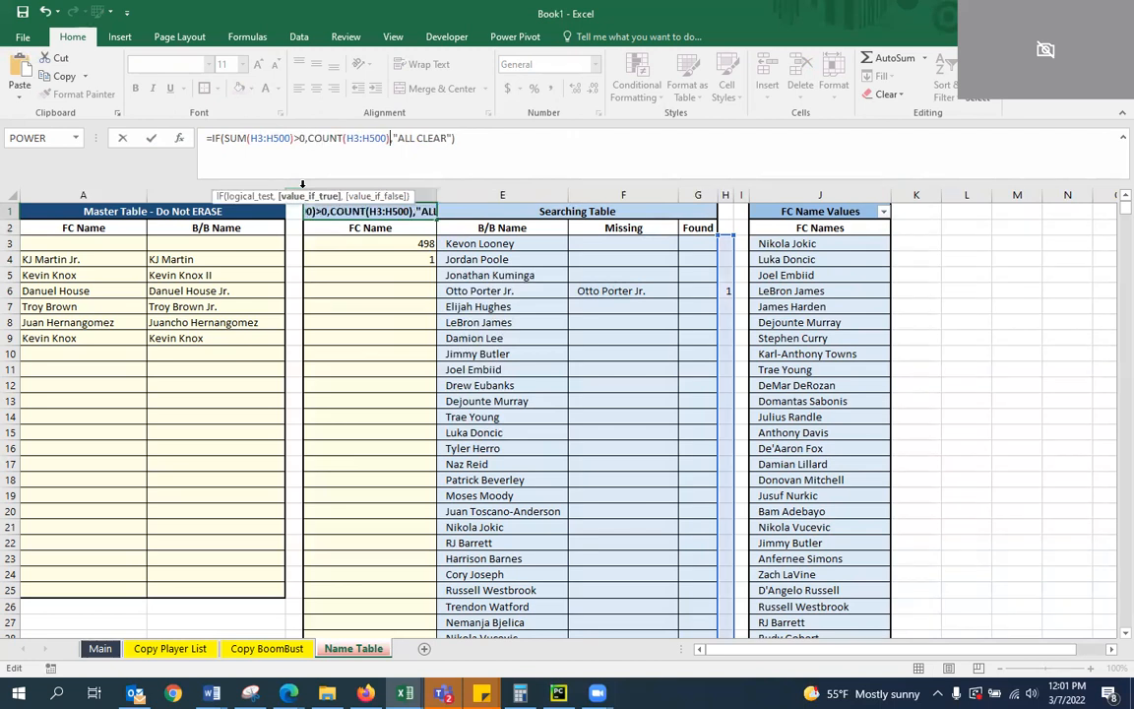
pyautogui.press('Return')
# Clear the leftover test formulas from D3 and D4
pyautogui.press('Up')
pyautogui.press('Down')
pyautogui.press('Down')
pyautogui.press('Up')
pyautogui.press('Down')
pyautogui.press('Down')
pyautogui.press('Up')
pyautogui.press('Delete')
# Enter Otto Porter as the FC Name in D6, next to the flagged B/B name
pyautogui.press('Down')
pyautogui.press('Delete')
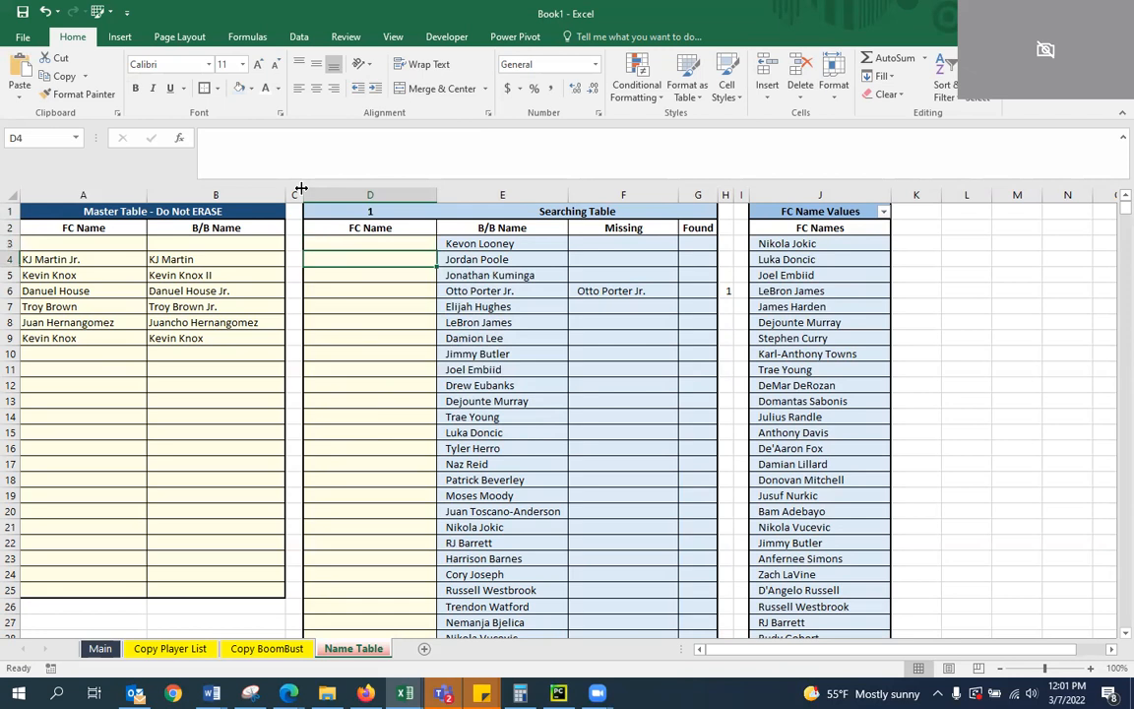
pyautogui.press('Up')
pyautogui.press('Up')
pyautogui.press('Up')
pyautogui.press('Down')
pyautogui.press('Down')
pyautogui.press('Down')
pyautogui.press('Down')
pyautogui.press('Down')
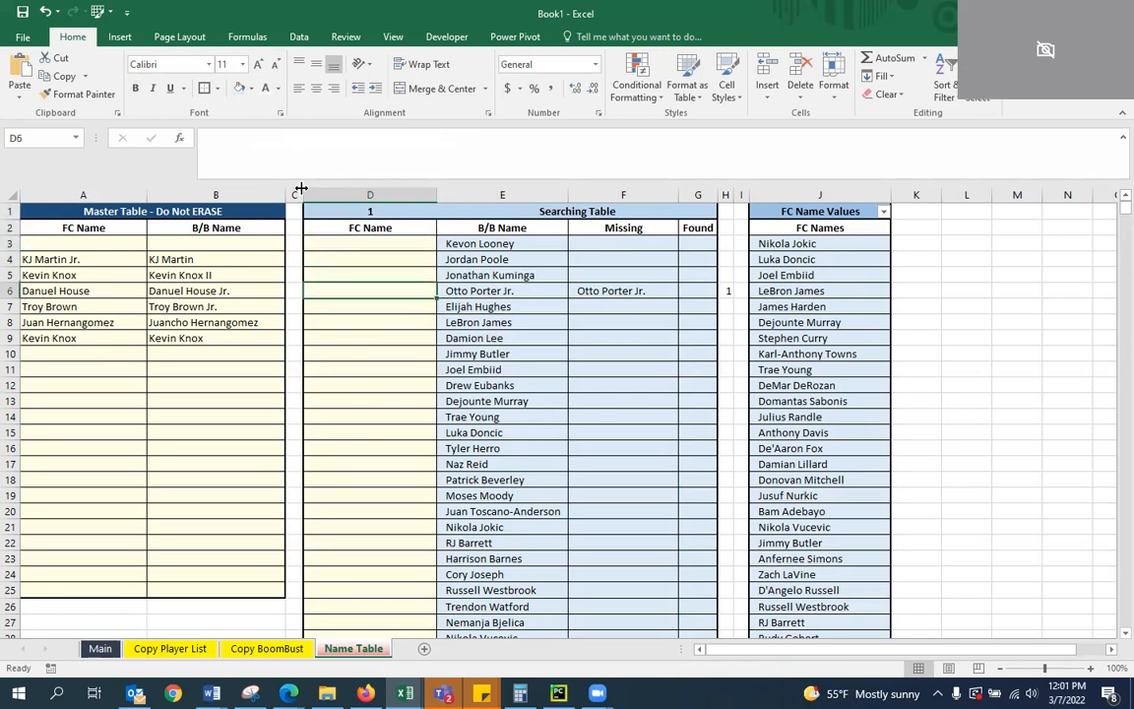
pyautogui.write('Otoo')
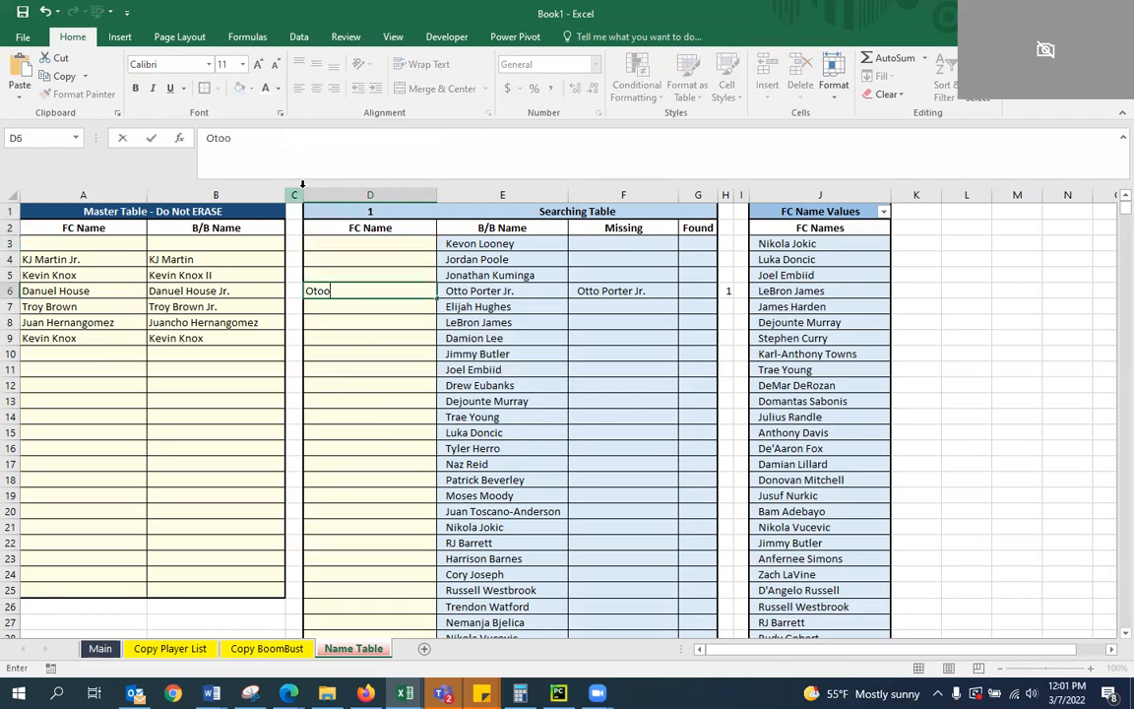
pyautogui.press('BackSpace')
pyautogui.press('BackSpace')
pyautogui.write('to Porter')
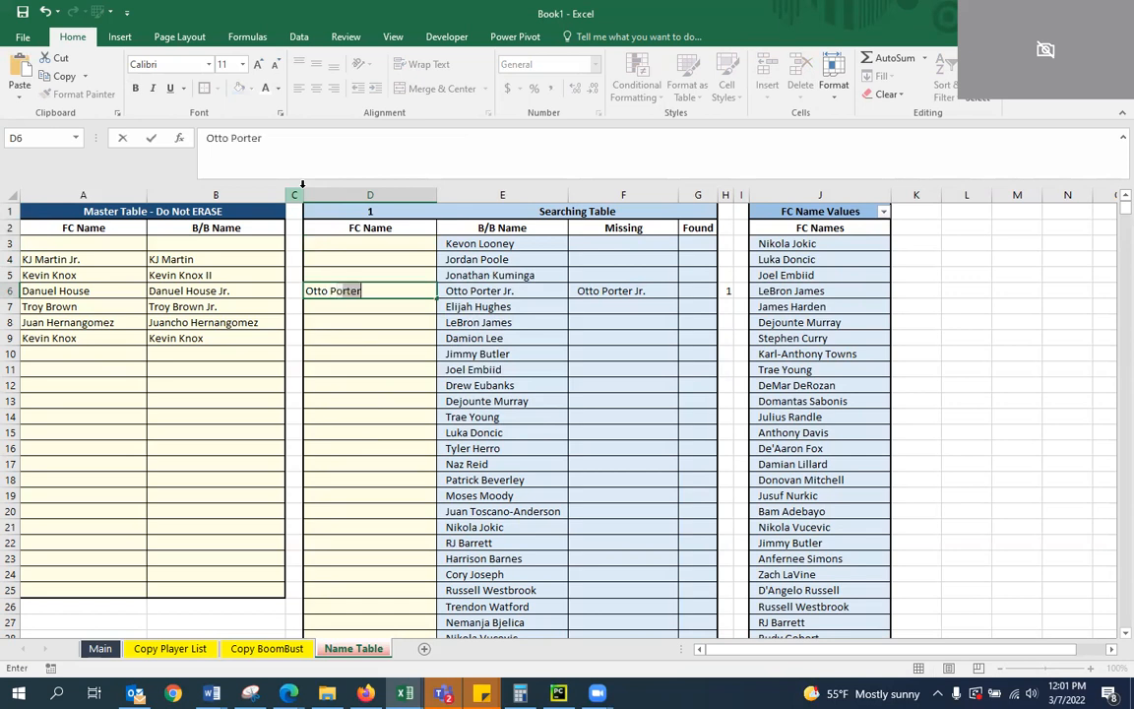
pyautogui.press('Return')
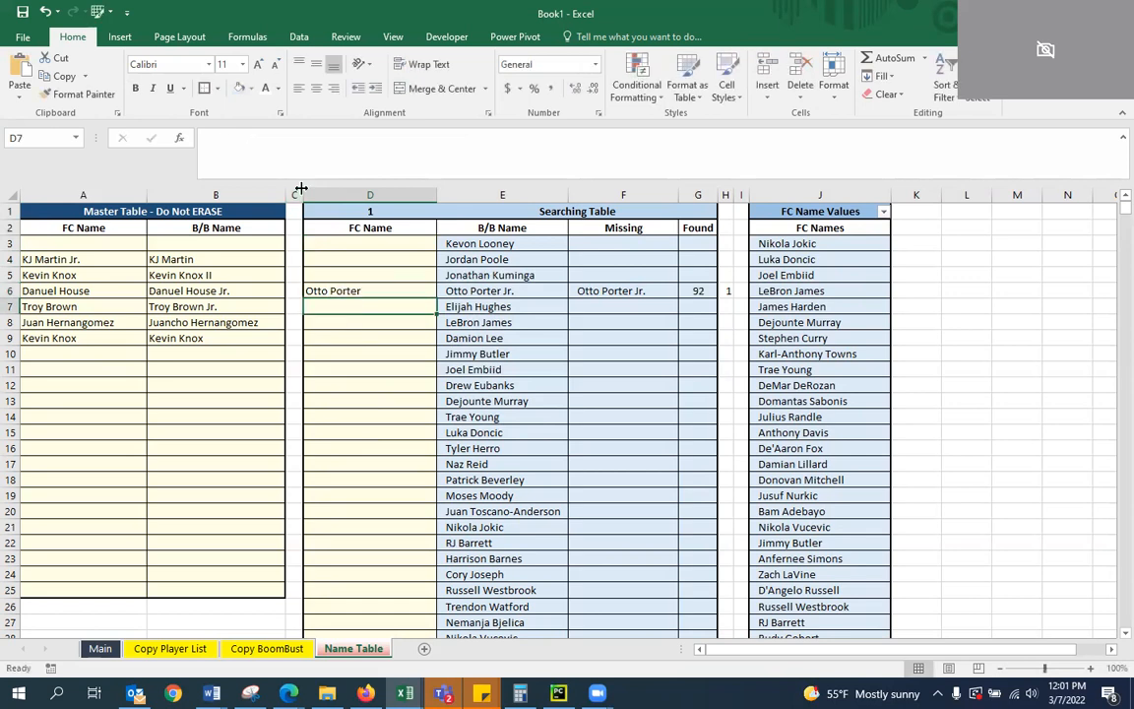
pyautogui.press('Up')
pyautogui.press('Down')
pyautogui.press('Up')
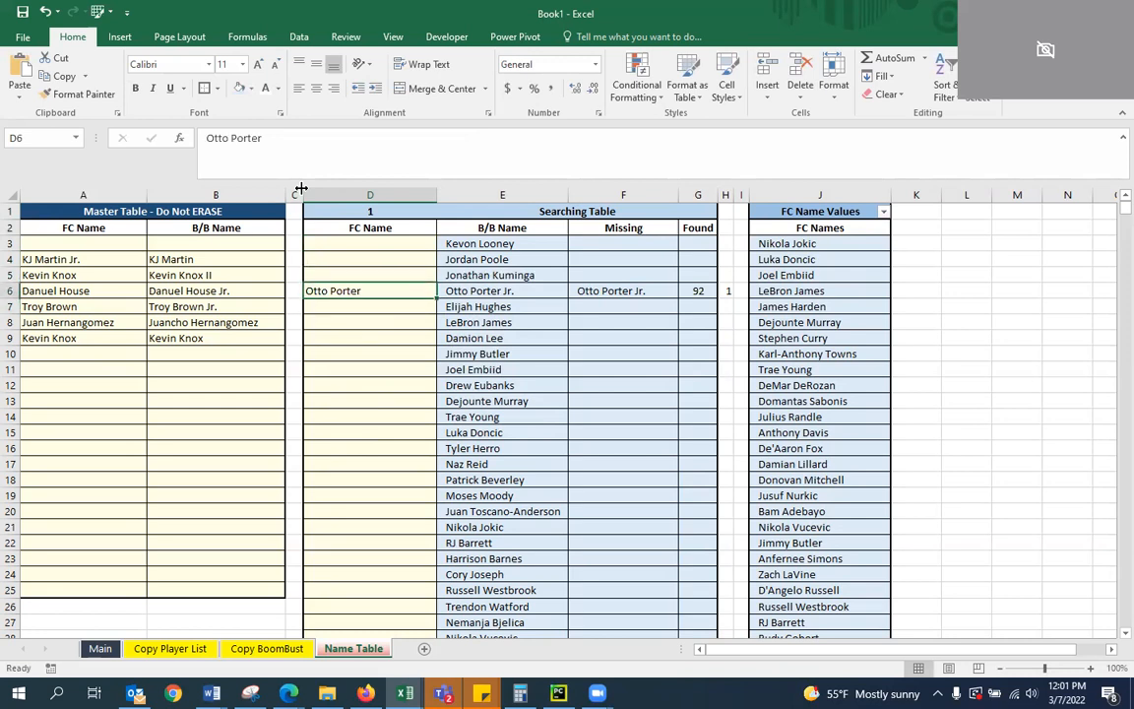
pyautogui.click(727, 290)
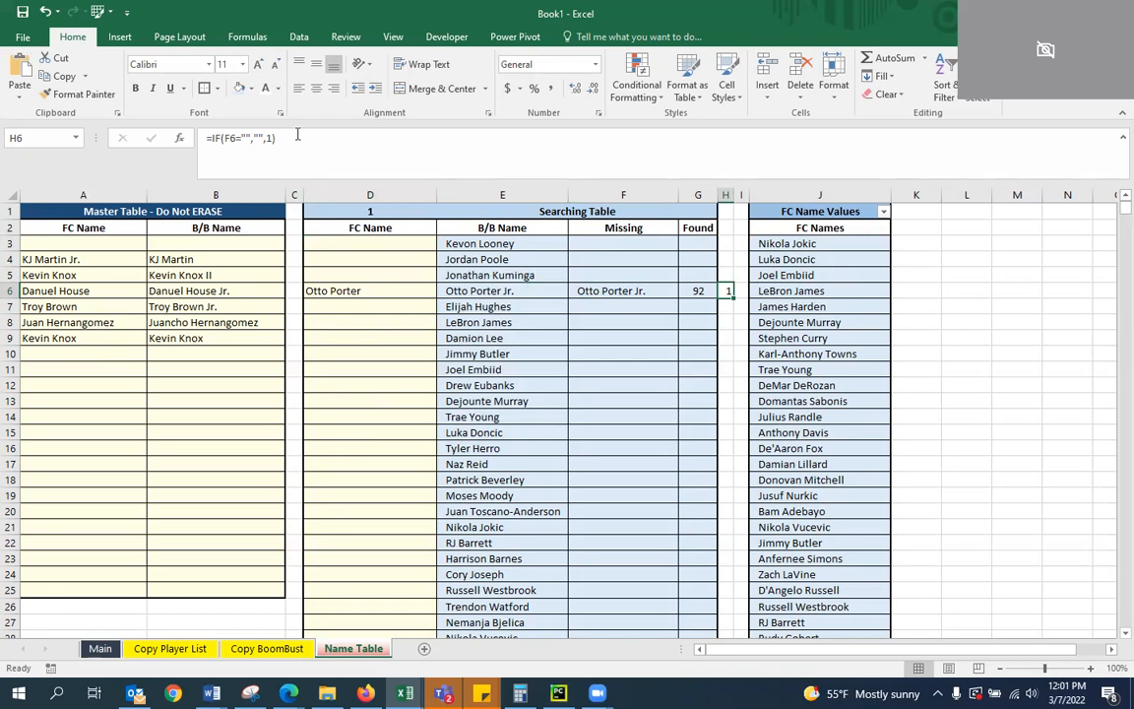
pyautogui.click(227, 138)
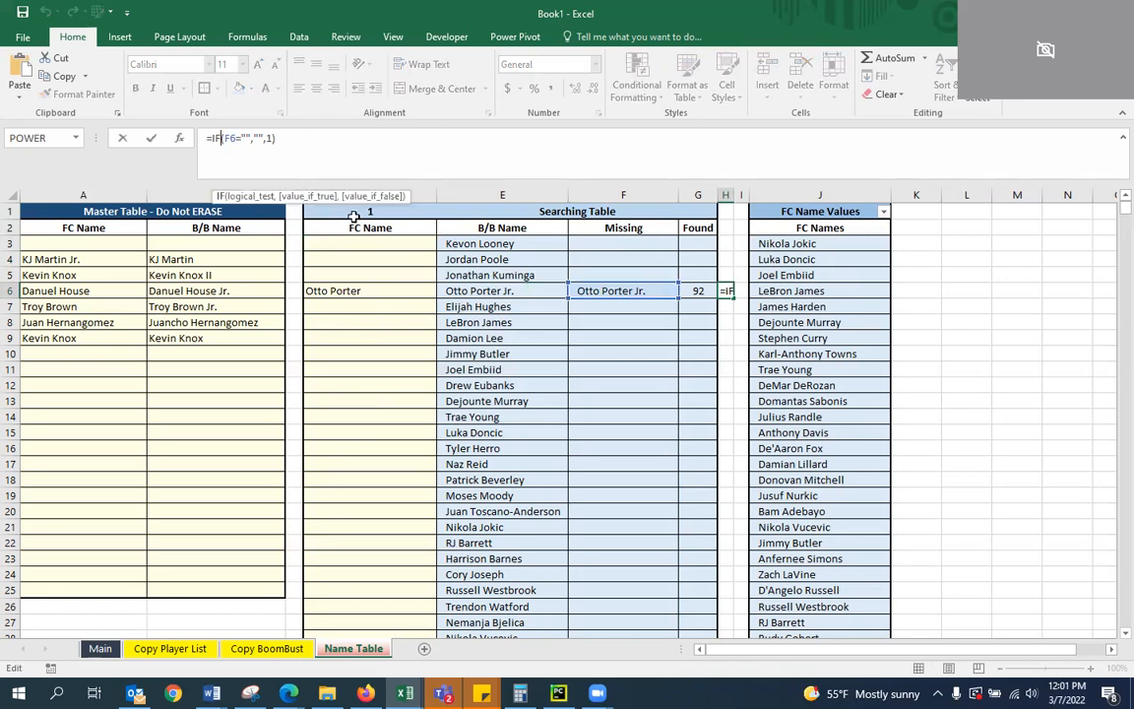
pyautogui.write('AND(')
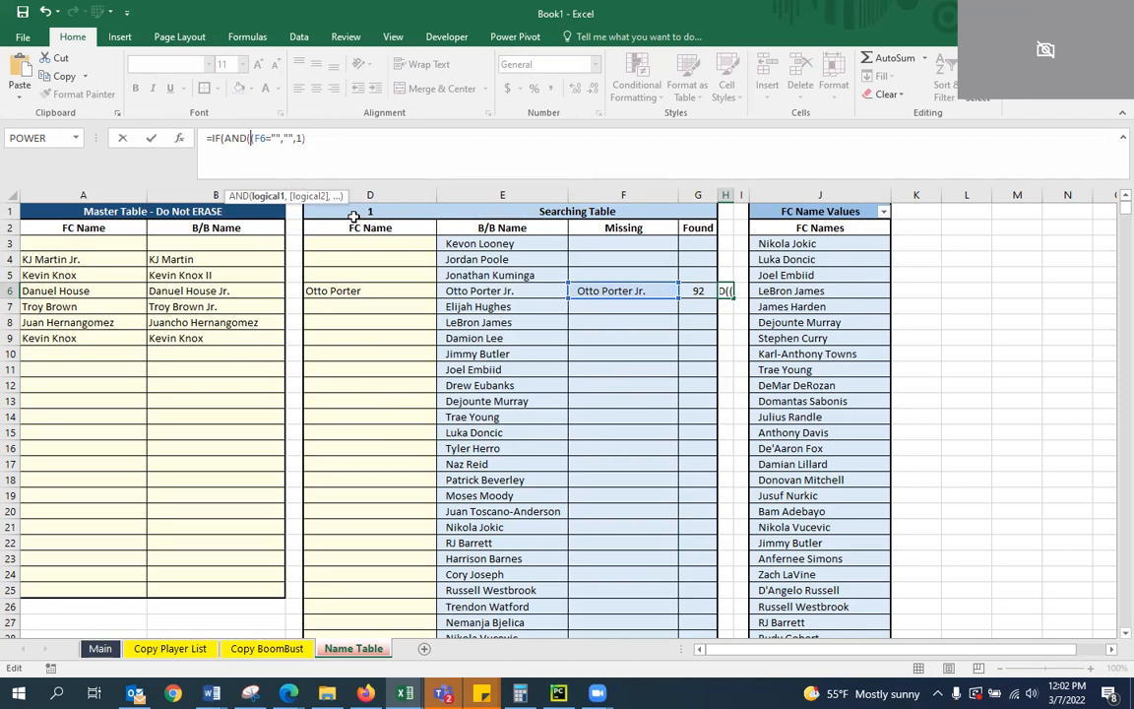
pyautogui.write('G')
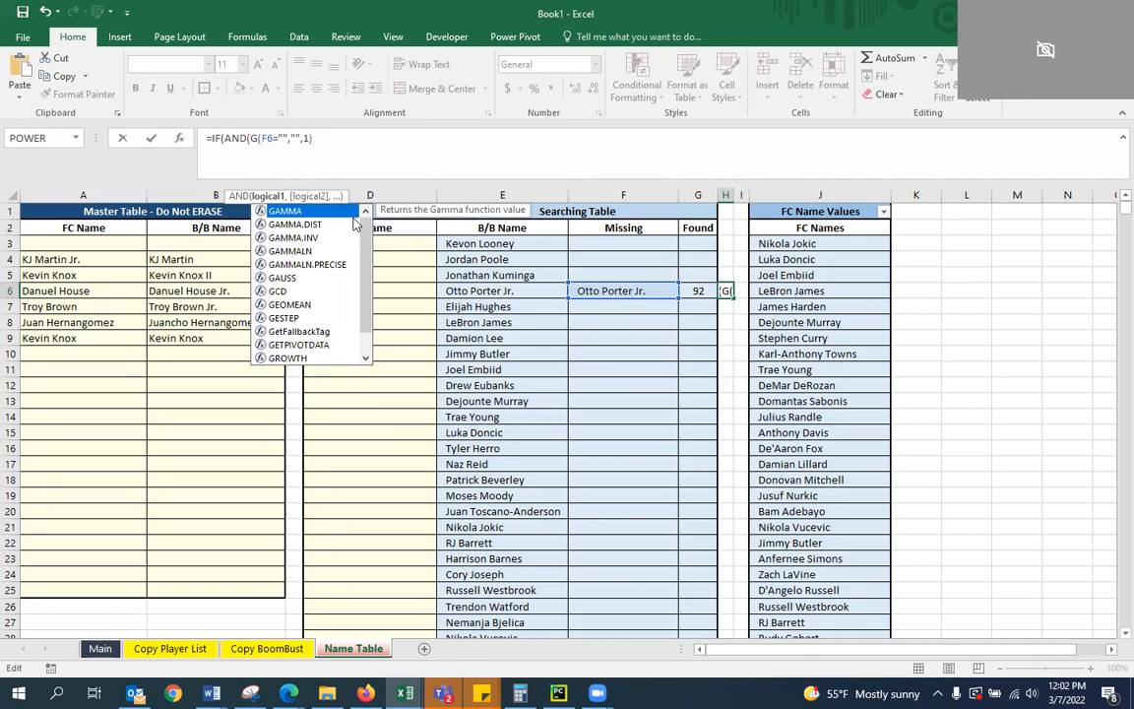
pyautogui.press('Escape')
pyautogui.click(723, 247)
pyautogui.press('Return')
pyautogui.click(723, 244)
pyautogui.press('Escape')
pyautogui.click(701, 335)
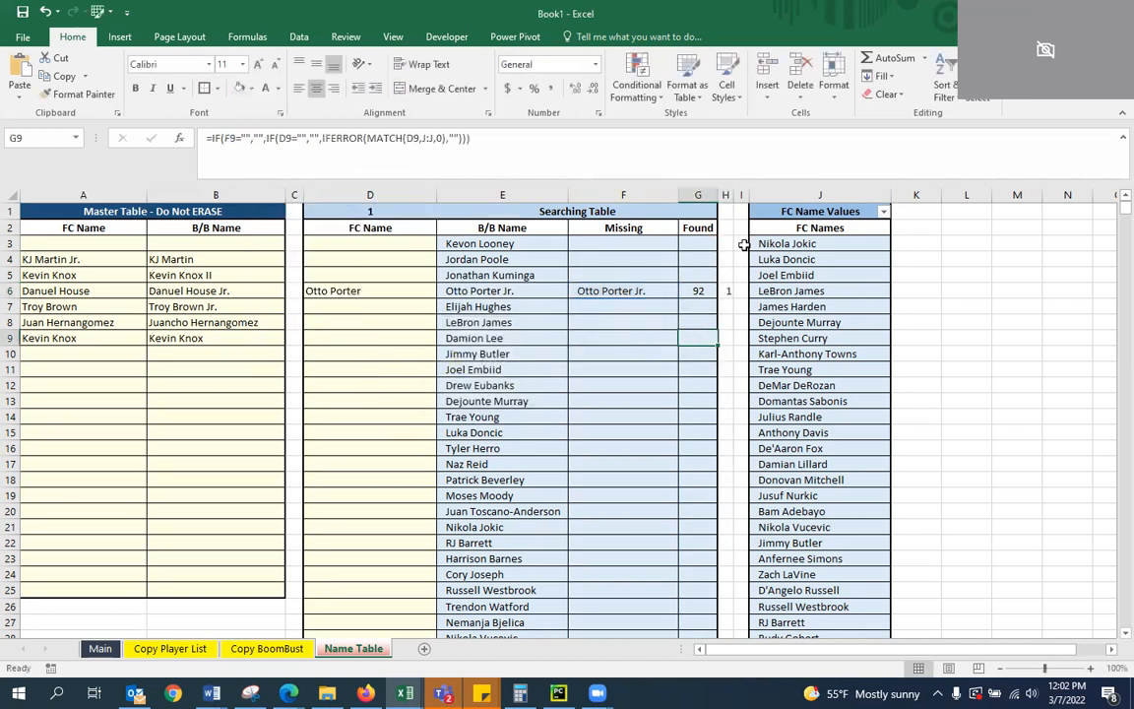
# Rewrite H3's formula as =IF(AND(G3="",F3=""),"",1) and fill it down column H
pyautogui.click(722, 245)
pyautogui.click(222, 138)
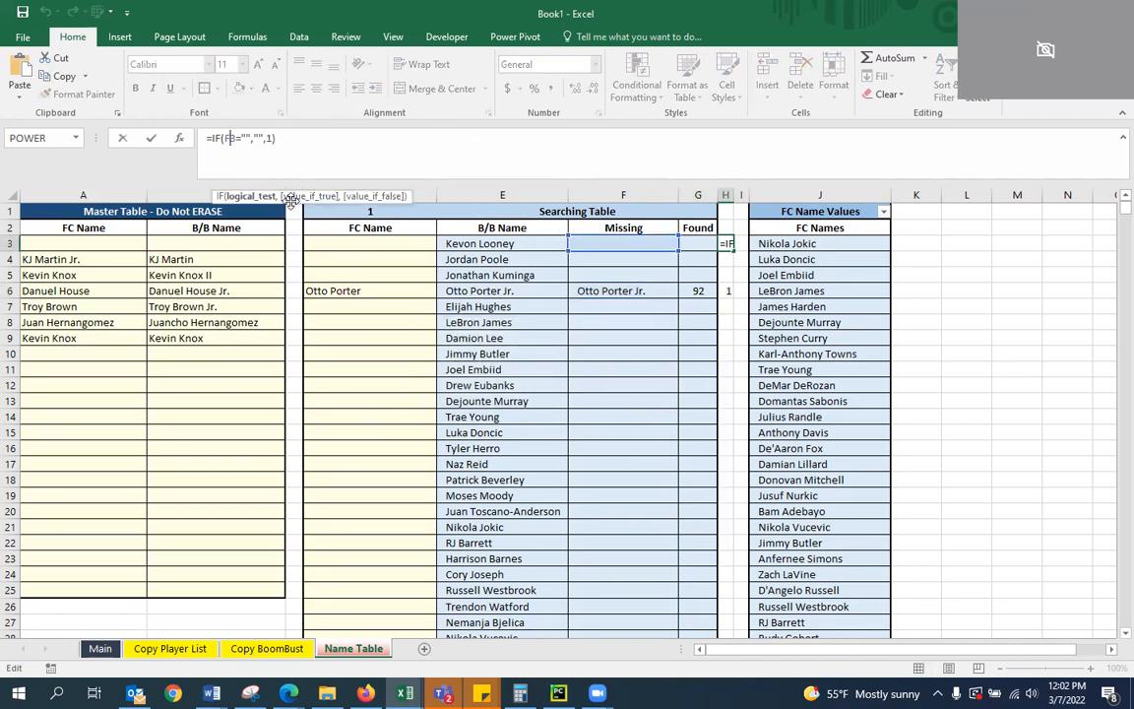
pyautogui.write('AND(')
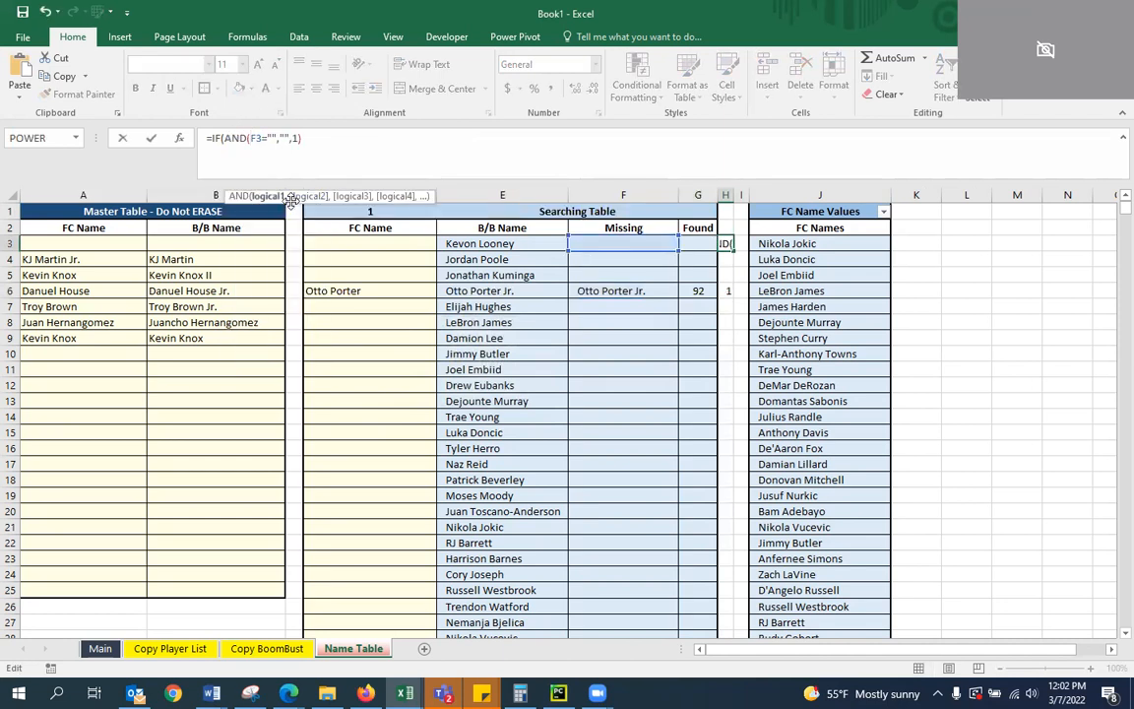
pyautogui.write('G3')
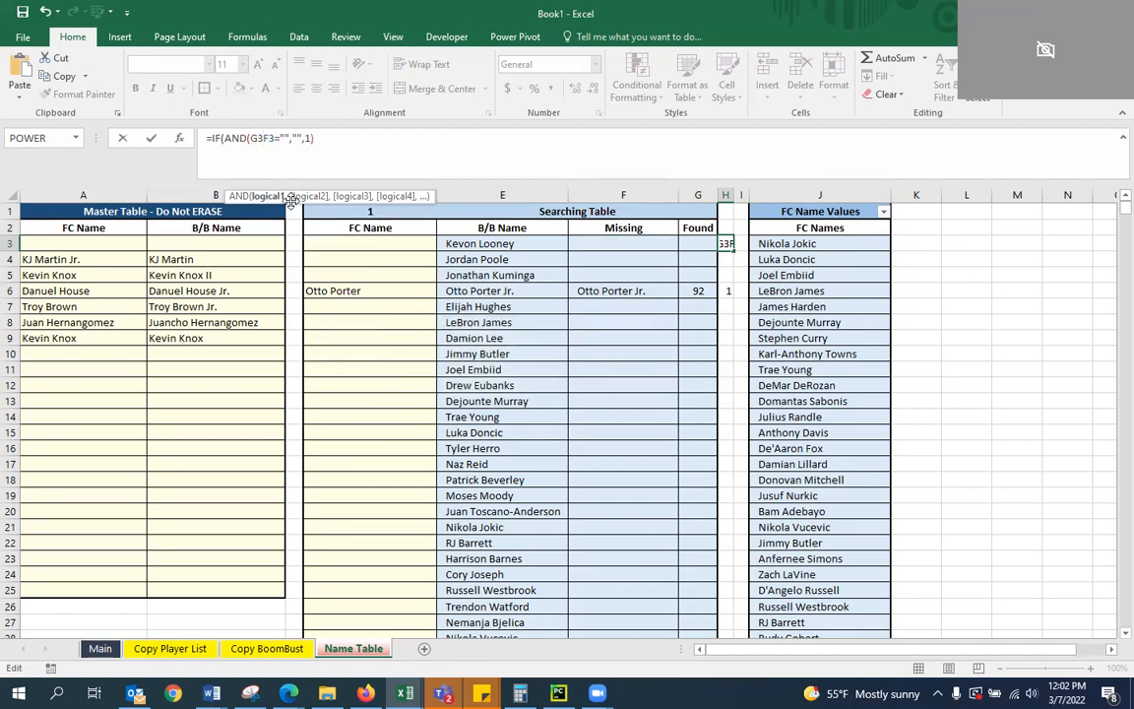
pyautogui.write('="",')
pyautogui.press('Right')
pyautogui.press('Right')
pyautogui.press('Right')
pyautogui.press('Right')
pyautogui.press('Right')
pyautogui.write(')')
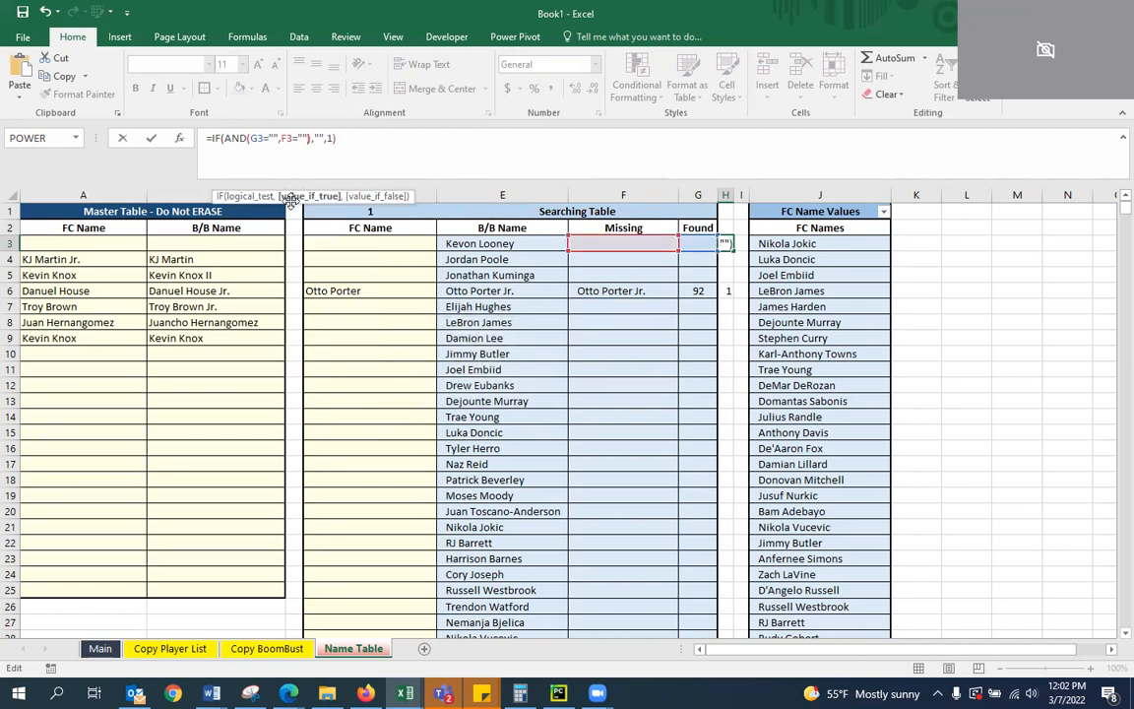
pyautogui.hotkey('ctrl', 'Return')
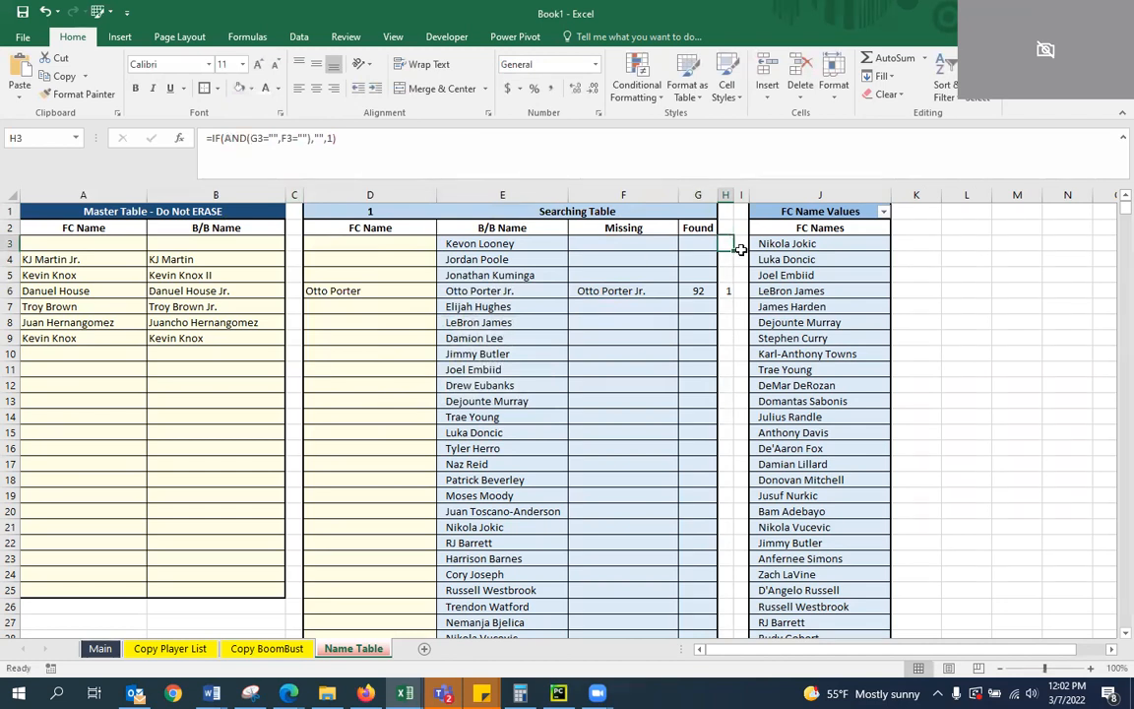
pyautogui.doubleClick(732, 251)
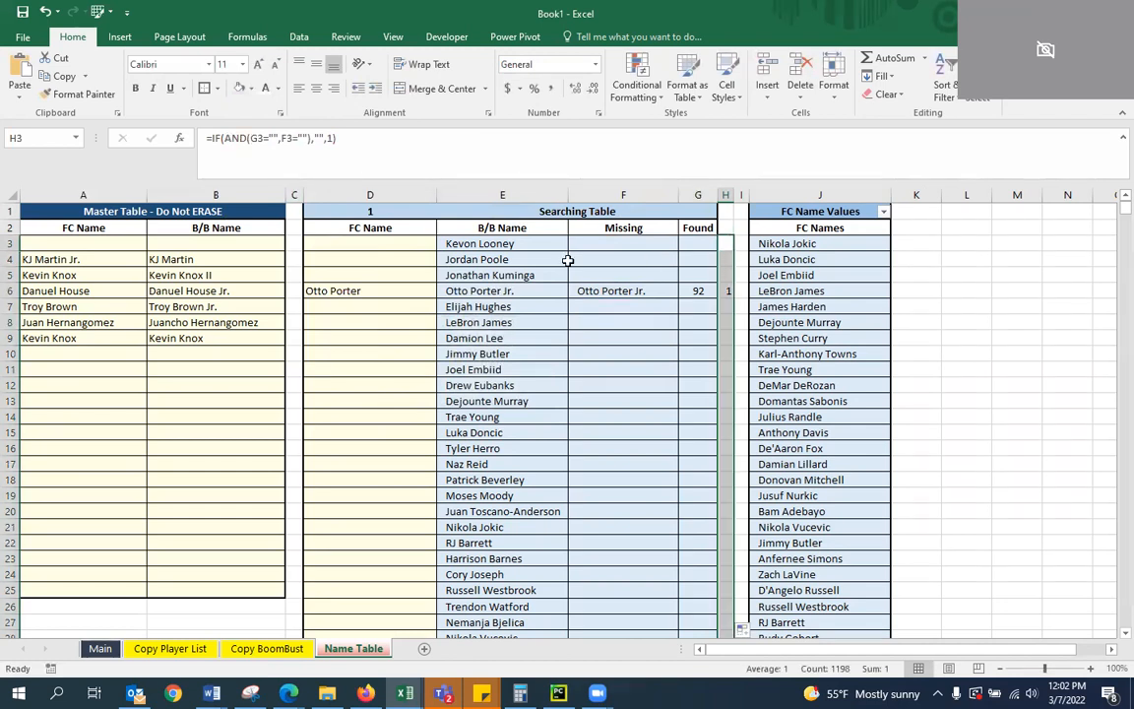
pyautogui.click(405, 246)
# Try the test G6<>"" in H6's AND formula and check the result against the Found cell beside it
pyautogui.click(728, 290)
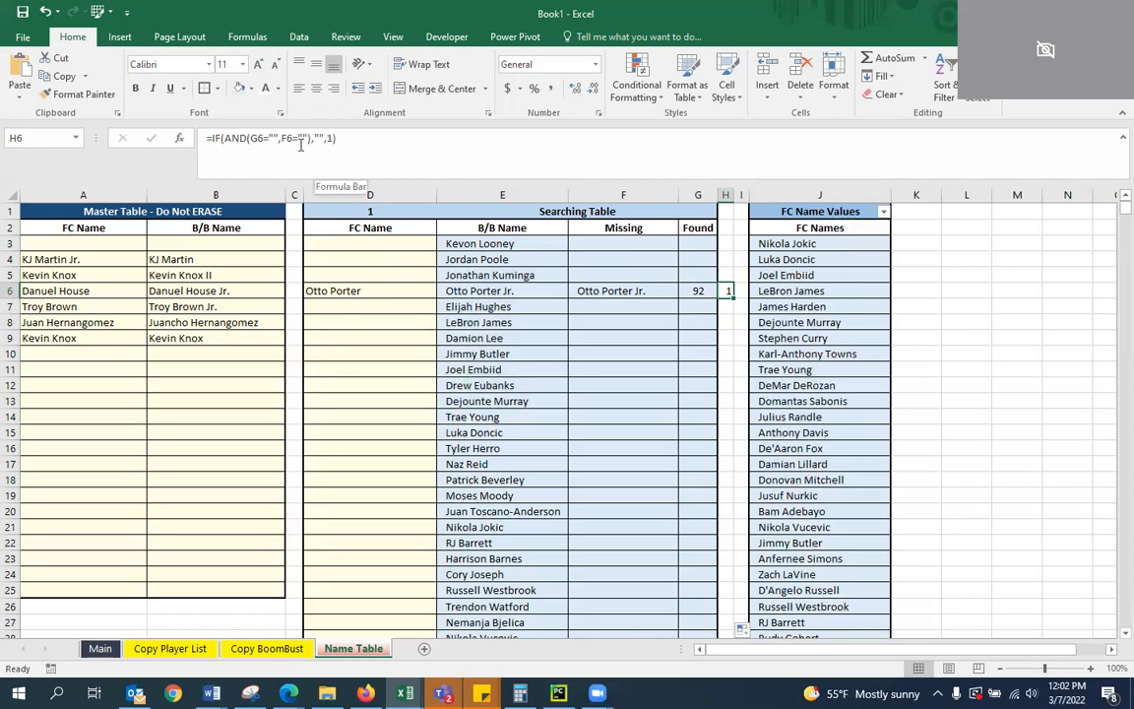
pyautogui.click(269, 134)
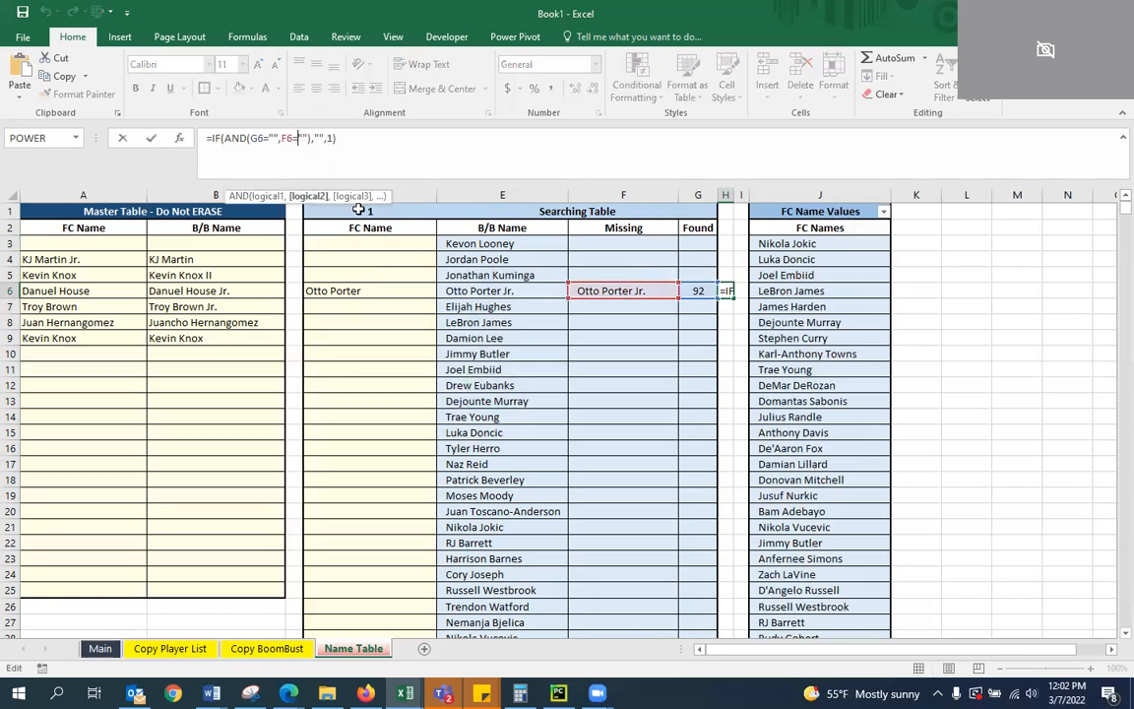
pyautogui.press('Left')
pyautogui.press('Left')
pyautogui.press('Left')
pyautogui.press('Left')
pyautogui.press('Left')
pyautogui.press('Left')
pyautogui.press('BackSpace')
pyautogui.write('<>')
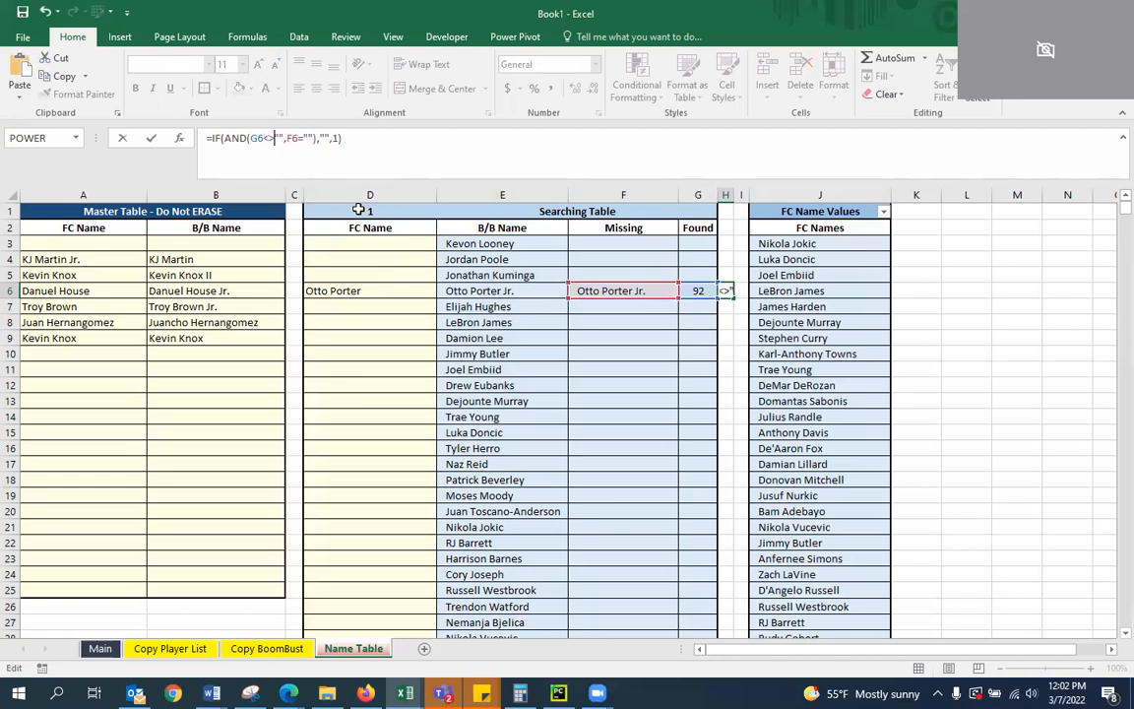
pyautogui.press('Return')
pyautogui.press('Up')
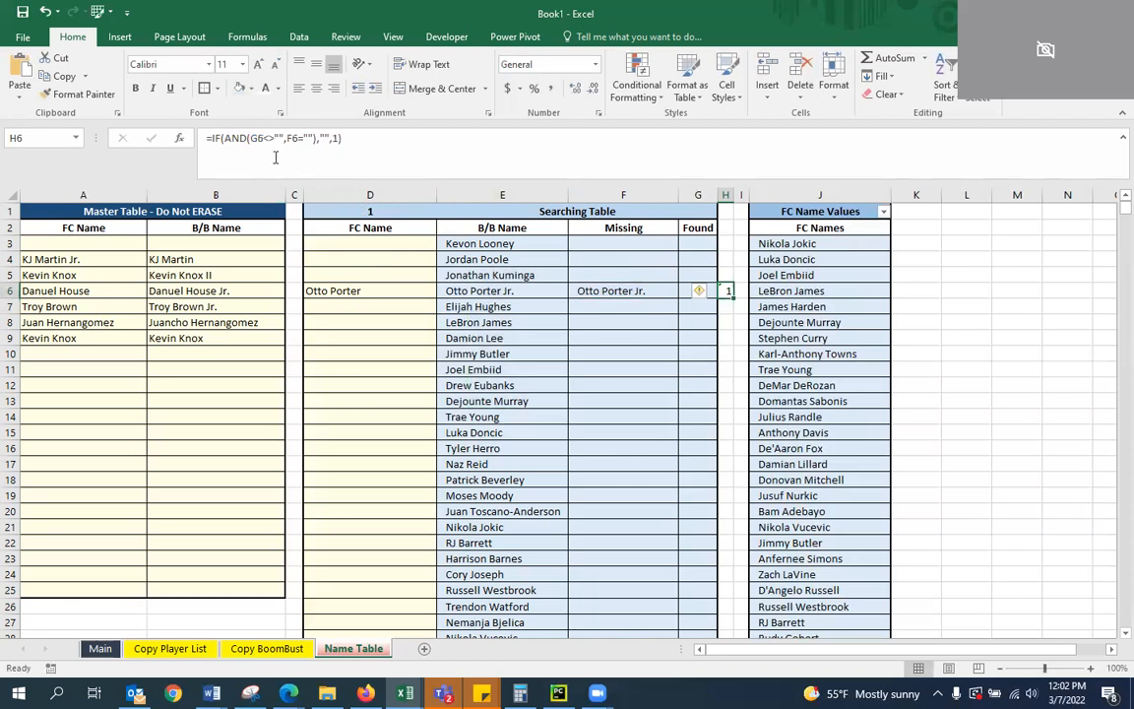
pyautogui.click(712, 294)
pyautogui.click(728, 290)
pyautogui.click(692, 273)
pyautogui.click(727, 289)
pyautogui.click(703, 294)
# Remove the AND function from H3's formula and make "" the result when G3=""
pyautogui.click(729, 245)
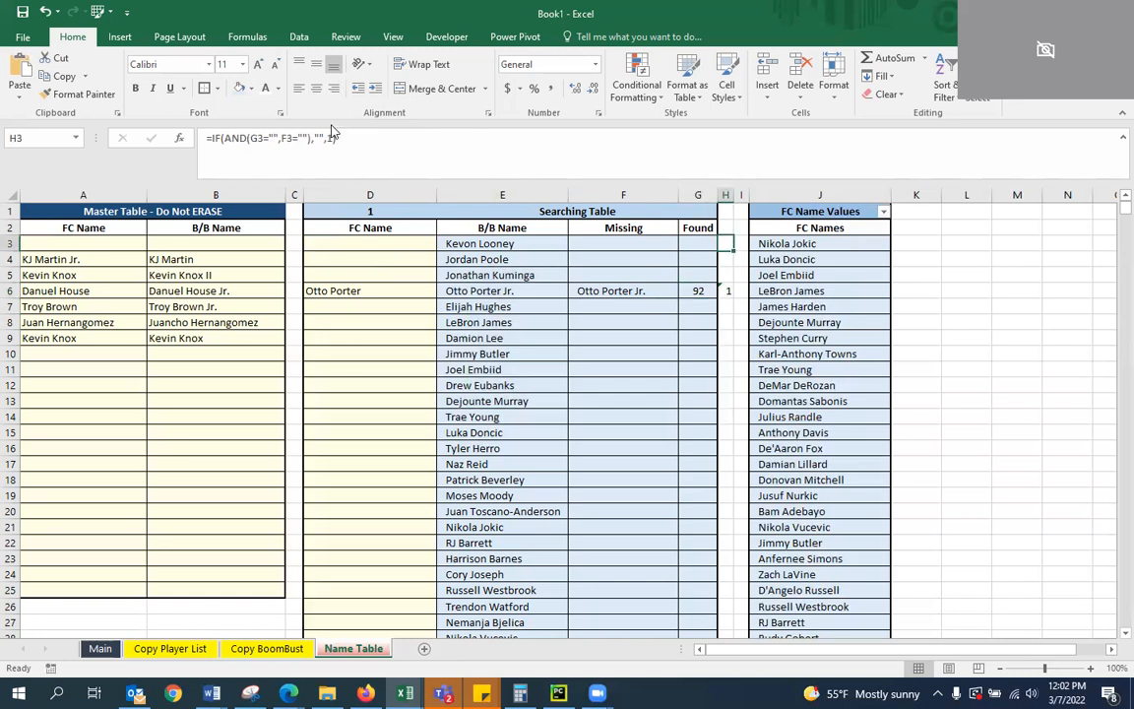
pyautogui.click(282, 138)
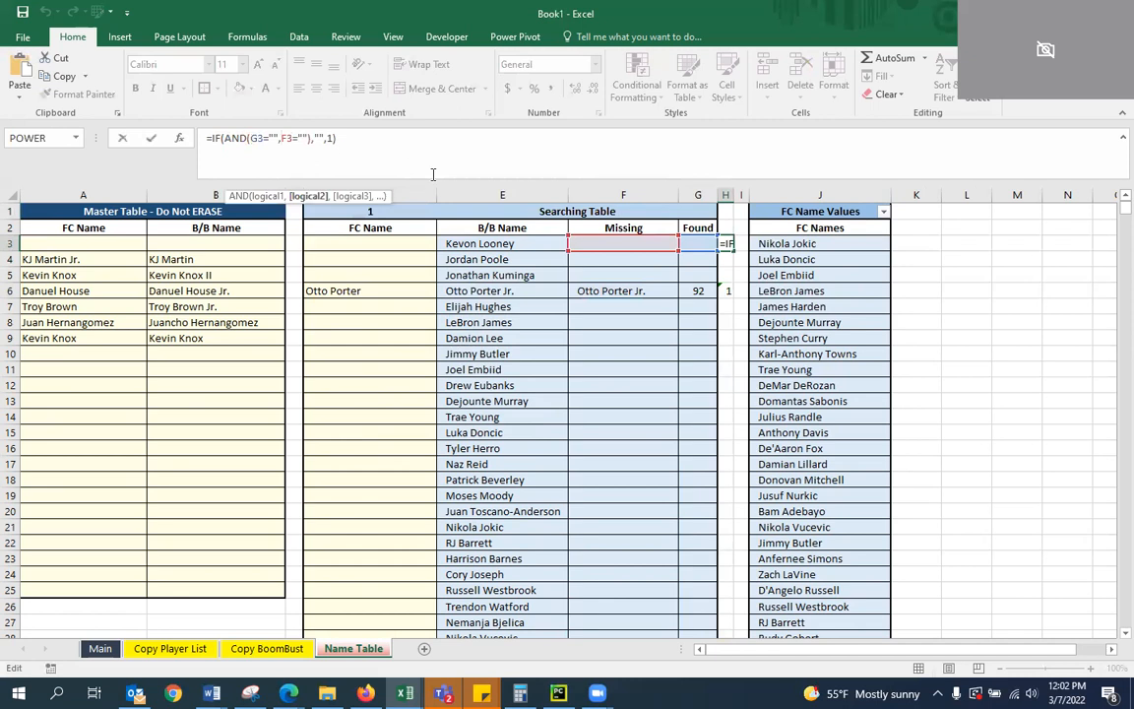
pyautogui.press('Escape')
pyautogui.click(374, 161)
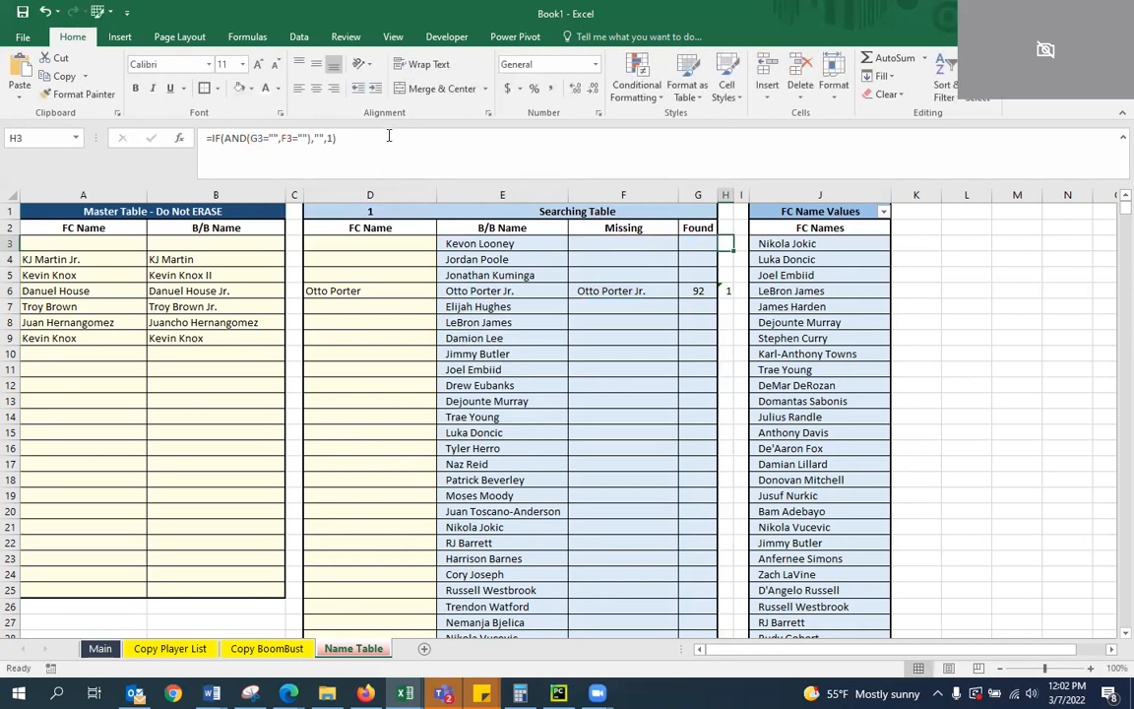
pyautogui.doubleClick(234, 138)
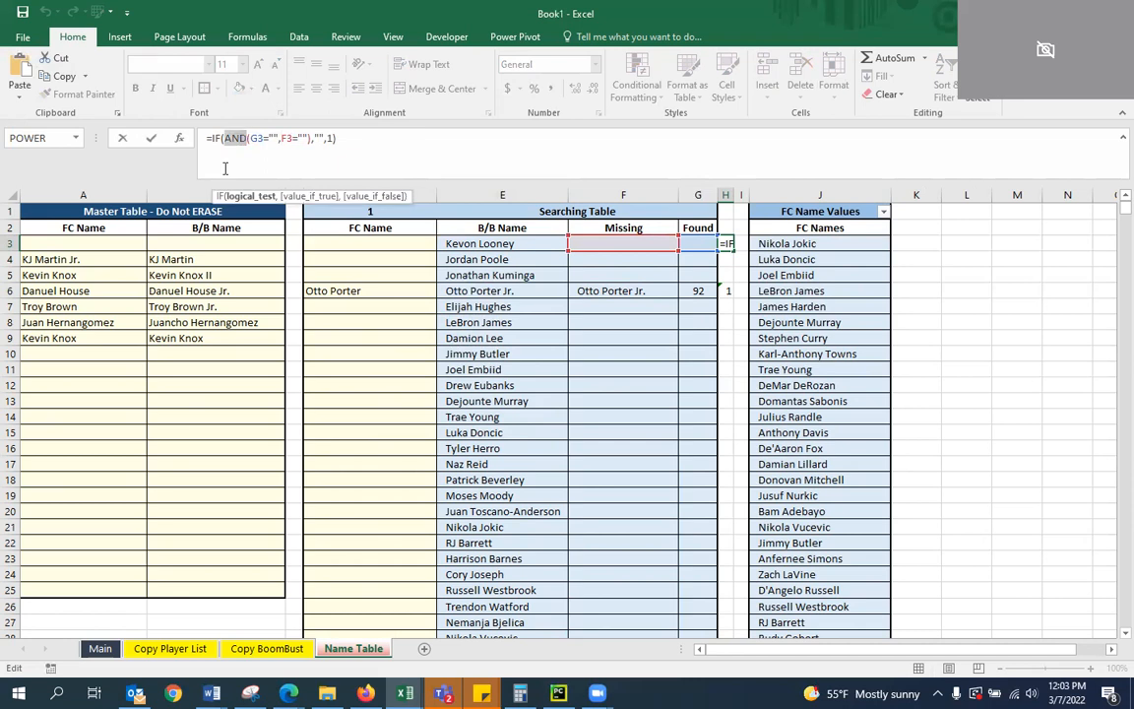
pyautogui.press('BackSpace')
pyautogui.press('Delete')
pyautogui.press('Right')
pyautogui.press('Right')
pyautogui.press('Right')
pyautogui.press('Right')
pyautogui.press('Right')
pyautogui.press('Right')
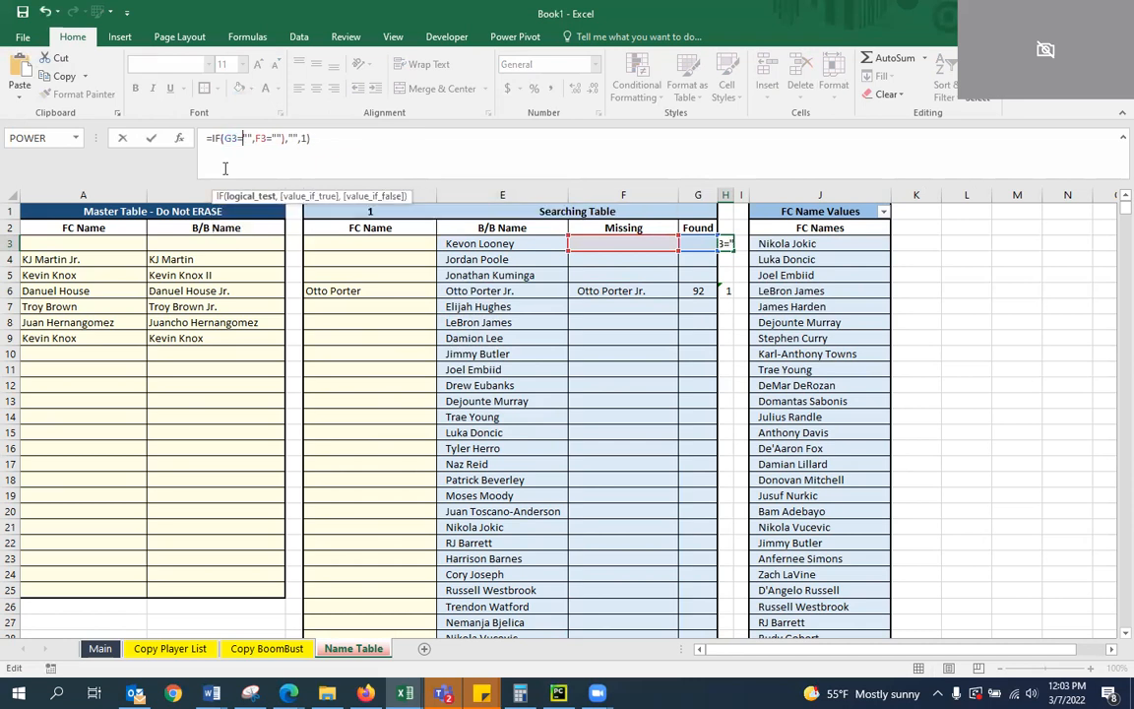
pyautogui.write('"",')
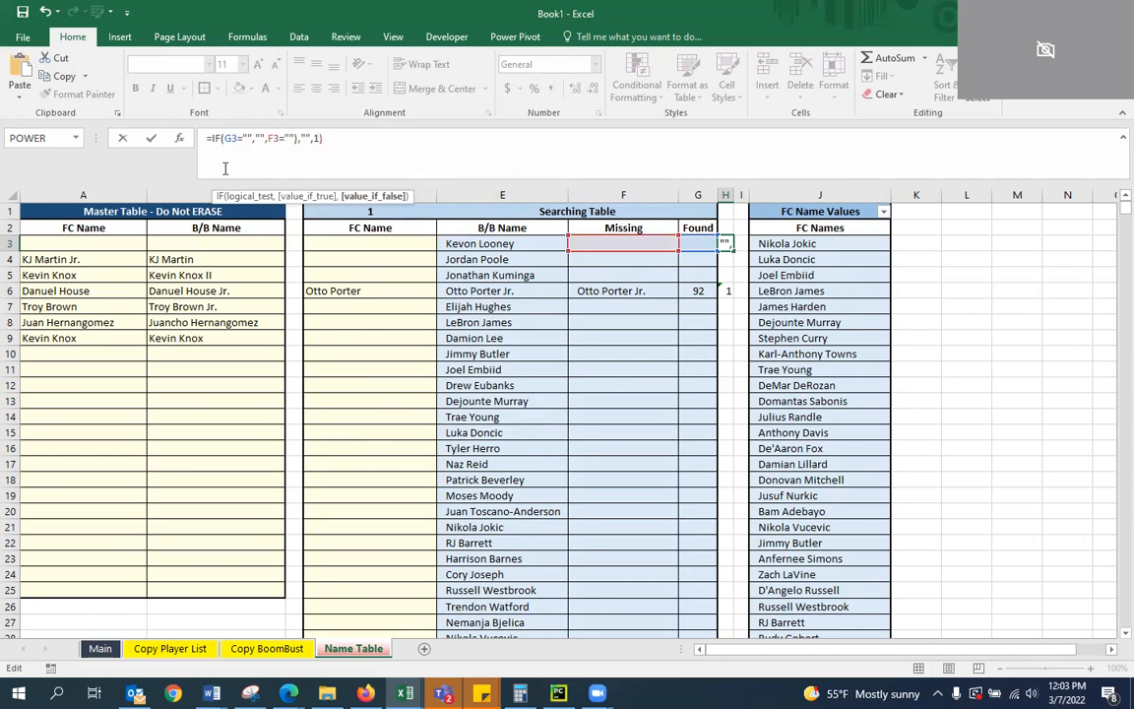
pyautogui.write('IF(')
# Nest IF(F3="","",1) as the false value in H3's formula, removing the stray parenthesis, and commit it
pyautogui.press('Right')
pyautogui.press('Right')
pyautogui.press('Right')
pyautogui.press('Right')
pyautogui.press('Right')
pyautogui.press('Right')
pyautogui.press('Right')
pyautogui.press('Right')
pyautogui.press('Right')
pyautogui.press('Right')
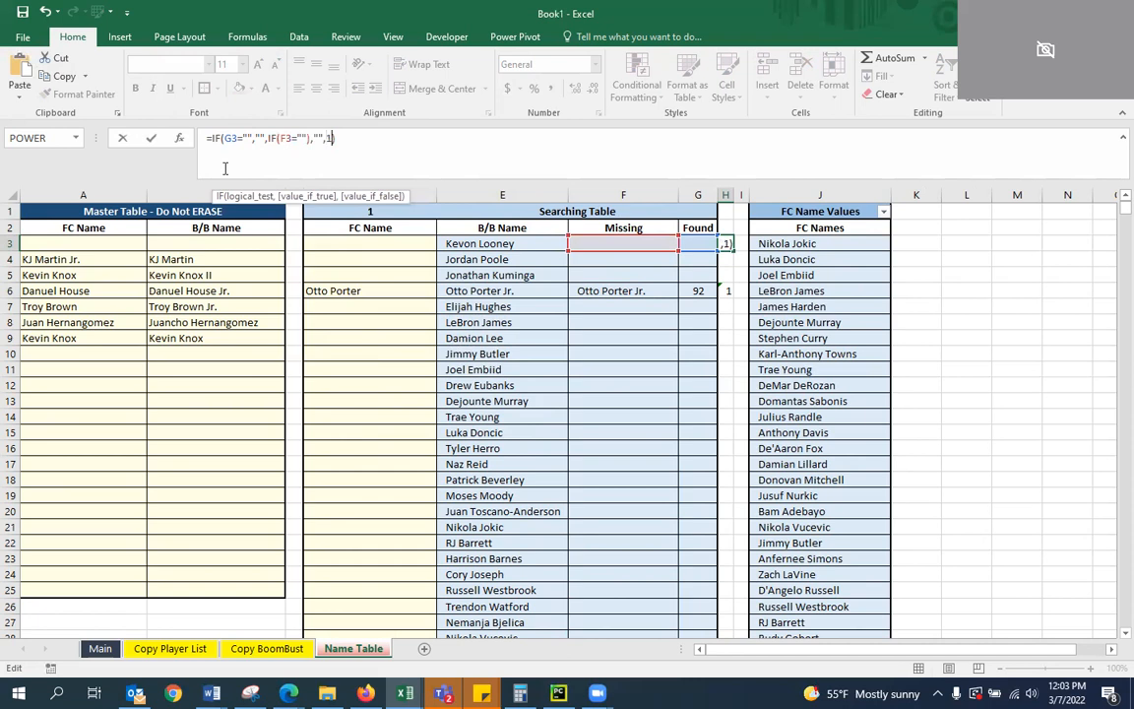
pyautogui.press('Return')
pyautogui.press('Return')
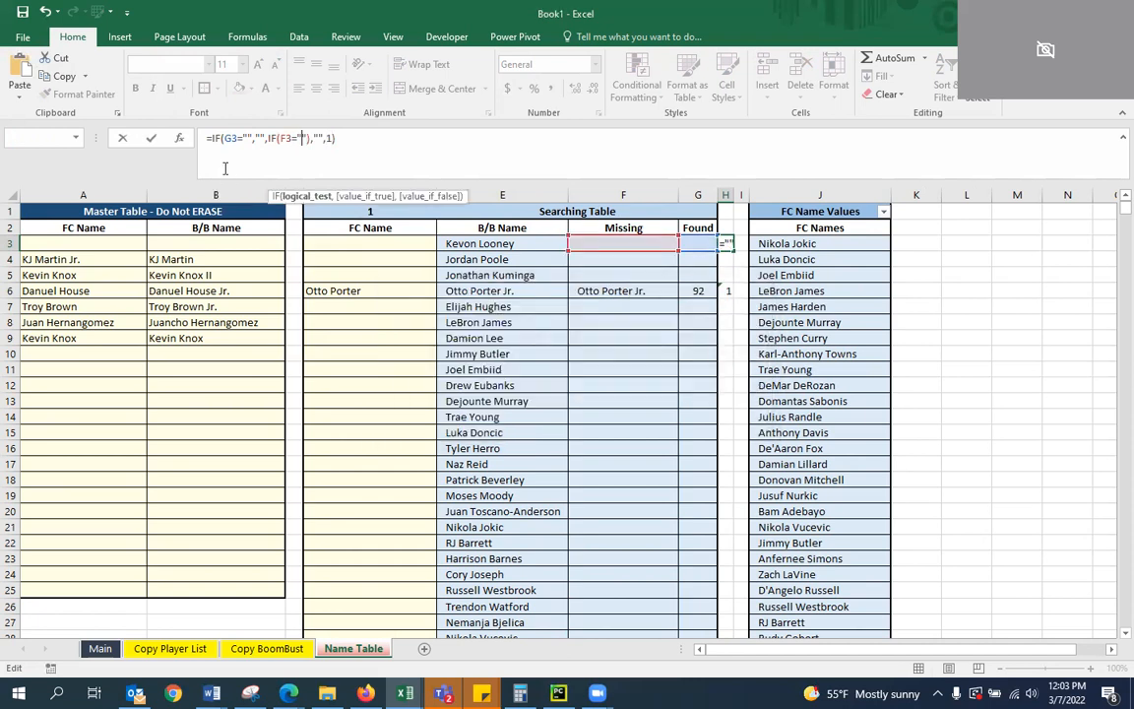
pyautogui.press('Delete')
pyautogui.press('Right')
pyautogui.press('Right')
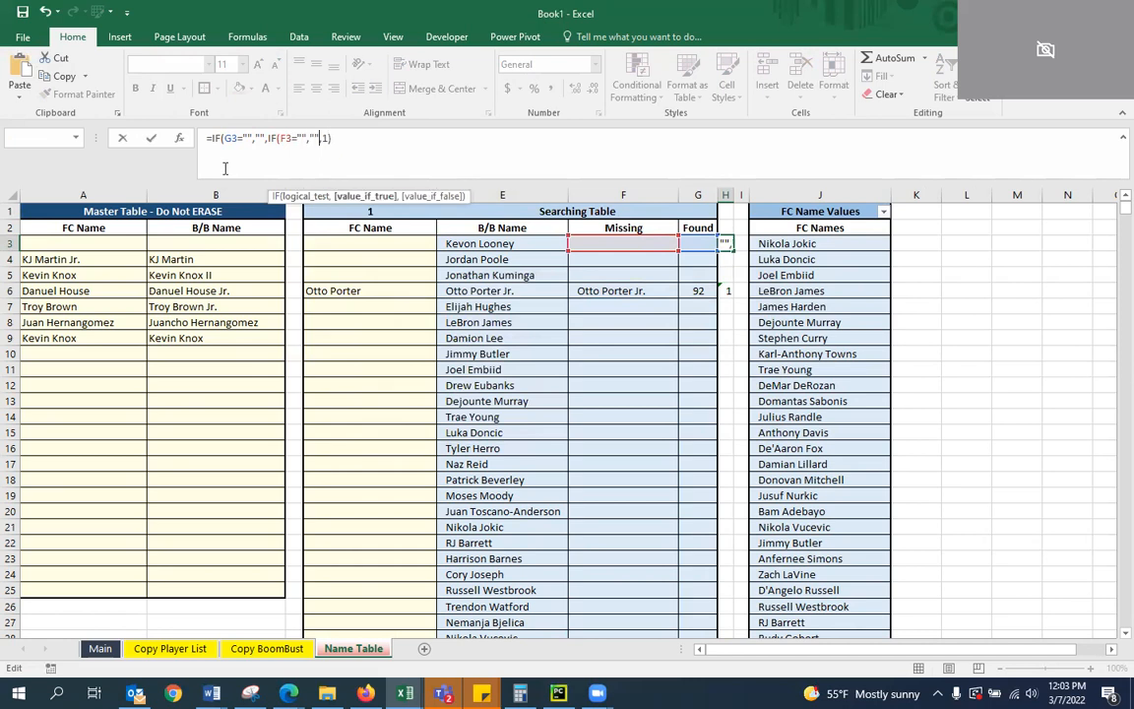
pyautogui.press('Return')
pyautogui.press('Return')
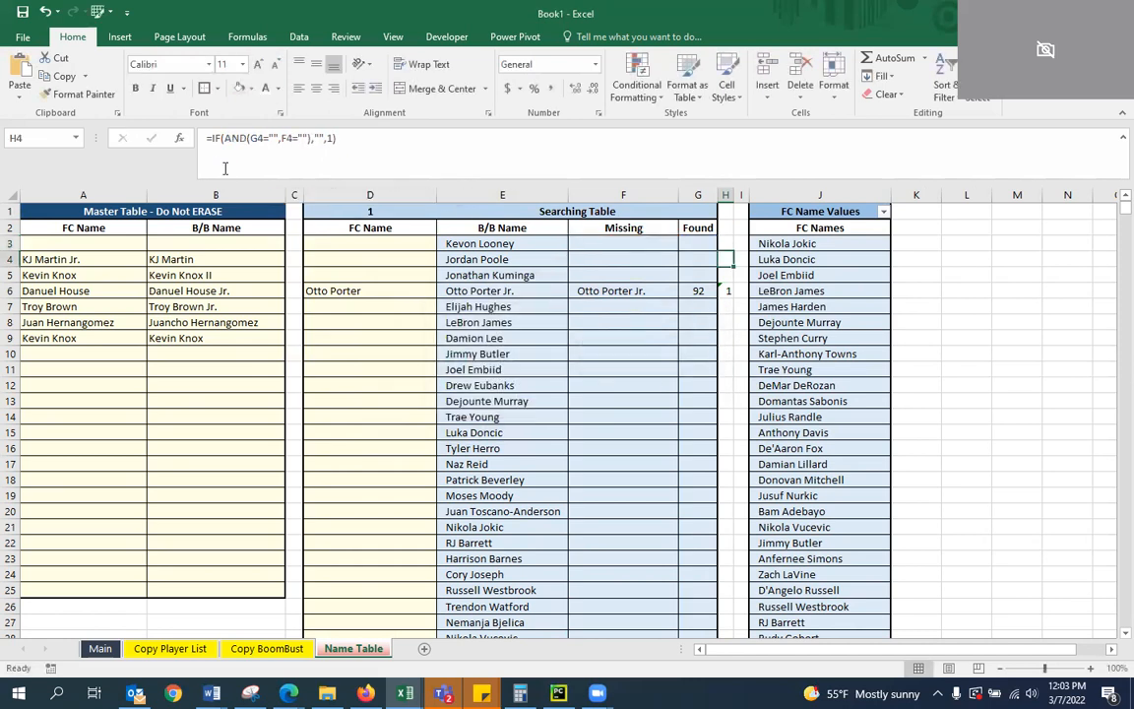
# Fill H3's nested IF formula down column H and check the copied formula in H6
pyautogui.click(725, 243)
pyautogui.doubleClick(733, 251)
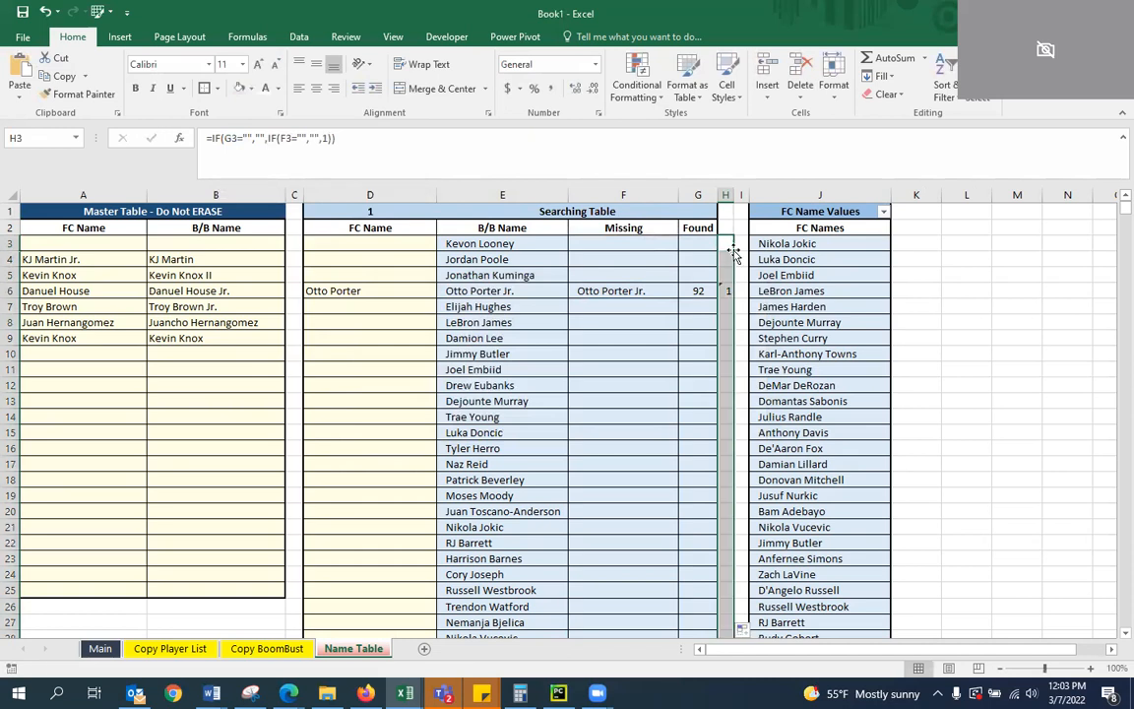
pyautogui.click(734, 251)
pyautogui.click(726, 288)
pyautogui.click(727, 242)
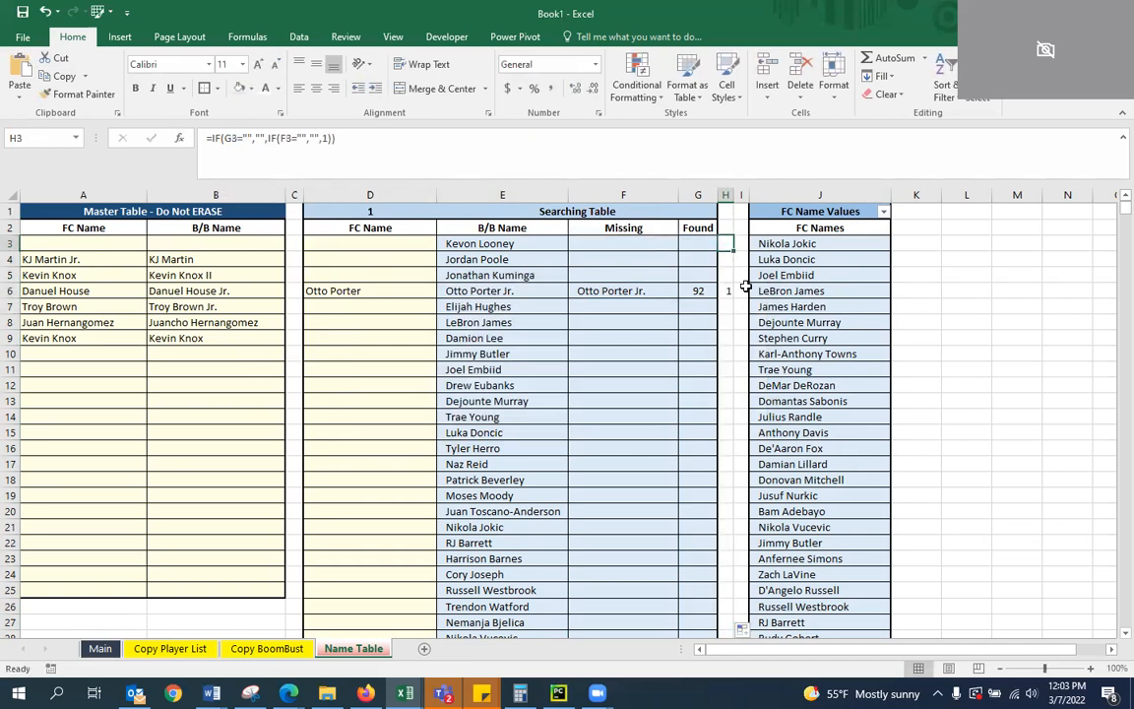
pyautogui.press('Down')
pyautogui.press('Down')
pyautogui.press('Down')
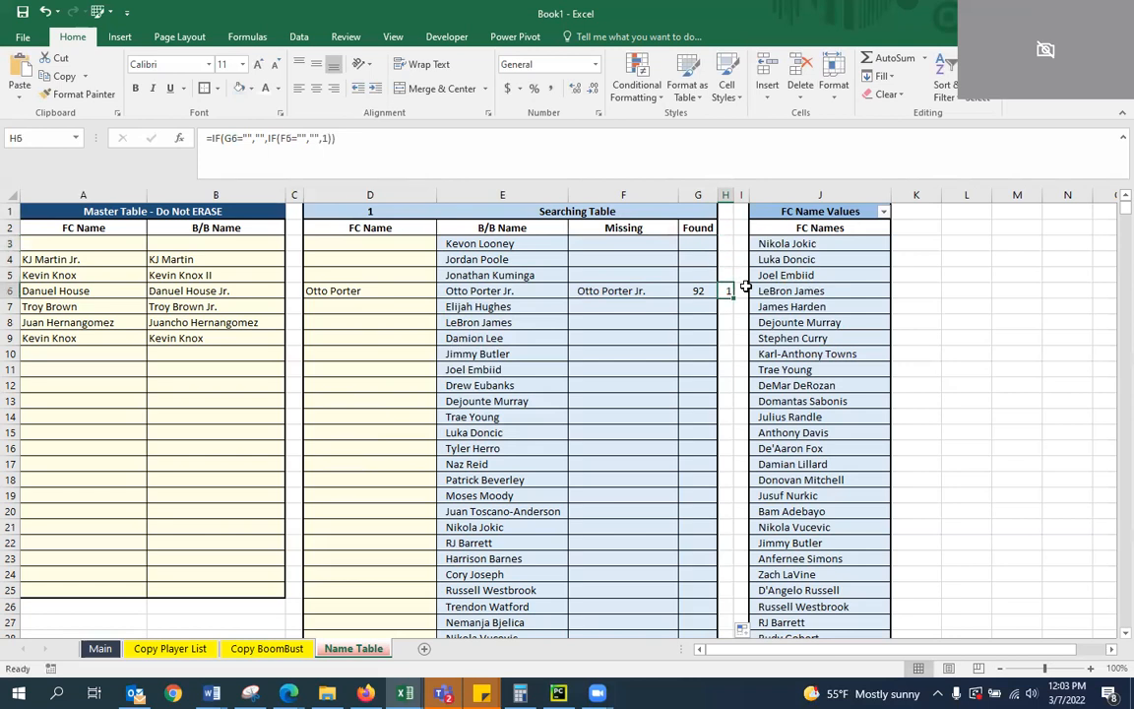
pyautogui.press('Up')
pyautogui.press('Up')
pyautogui.press('Up')
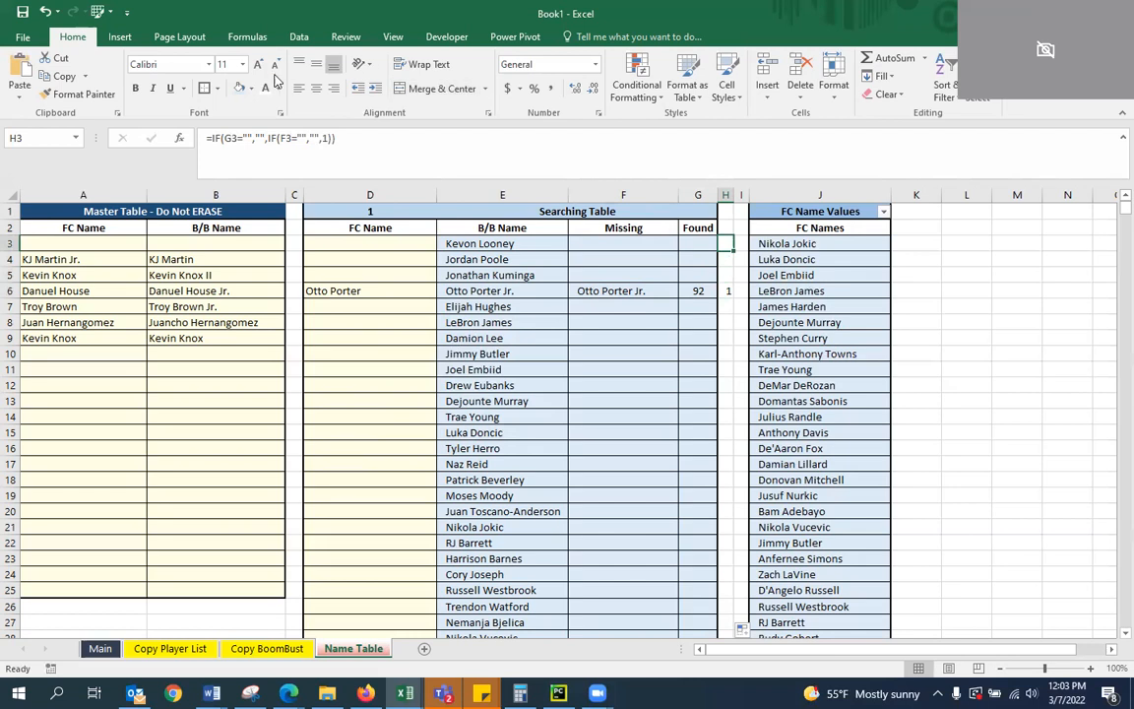
# Change the first test in H3's formula to G3<>"" and fill it down column H
pyautogui.click(249, 138)
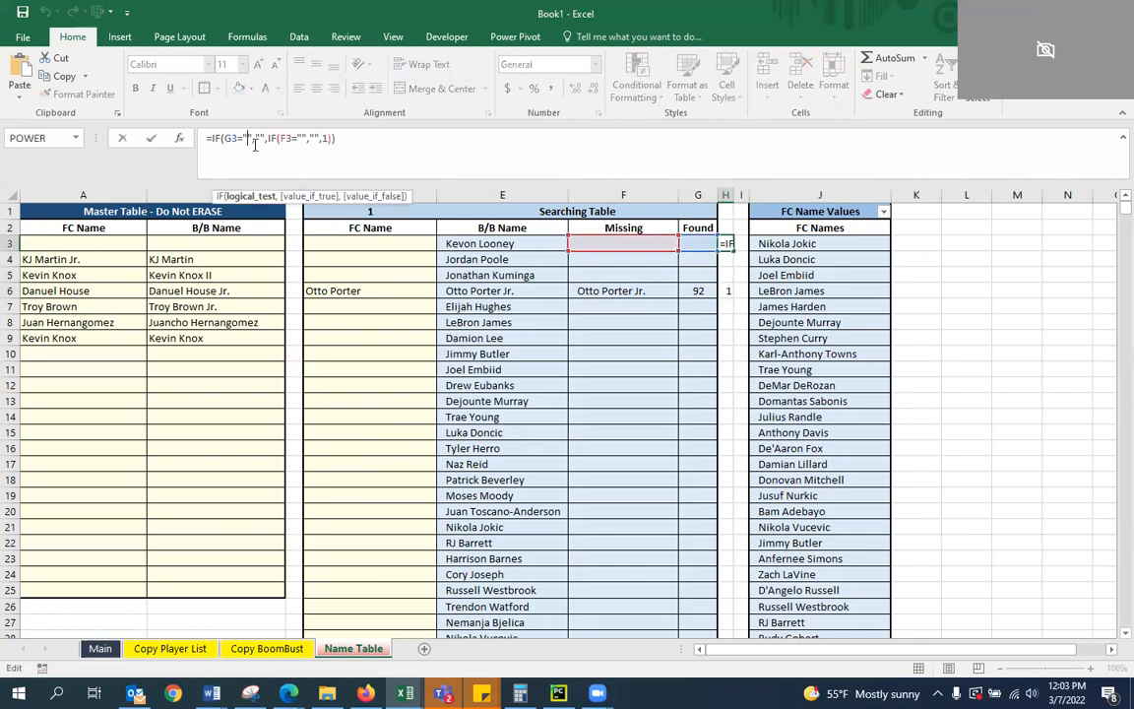
pyautogui.press('Return')
pyautogui.press('Up')
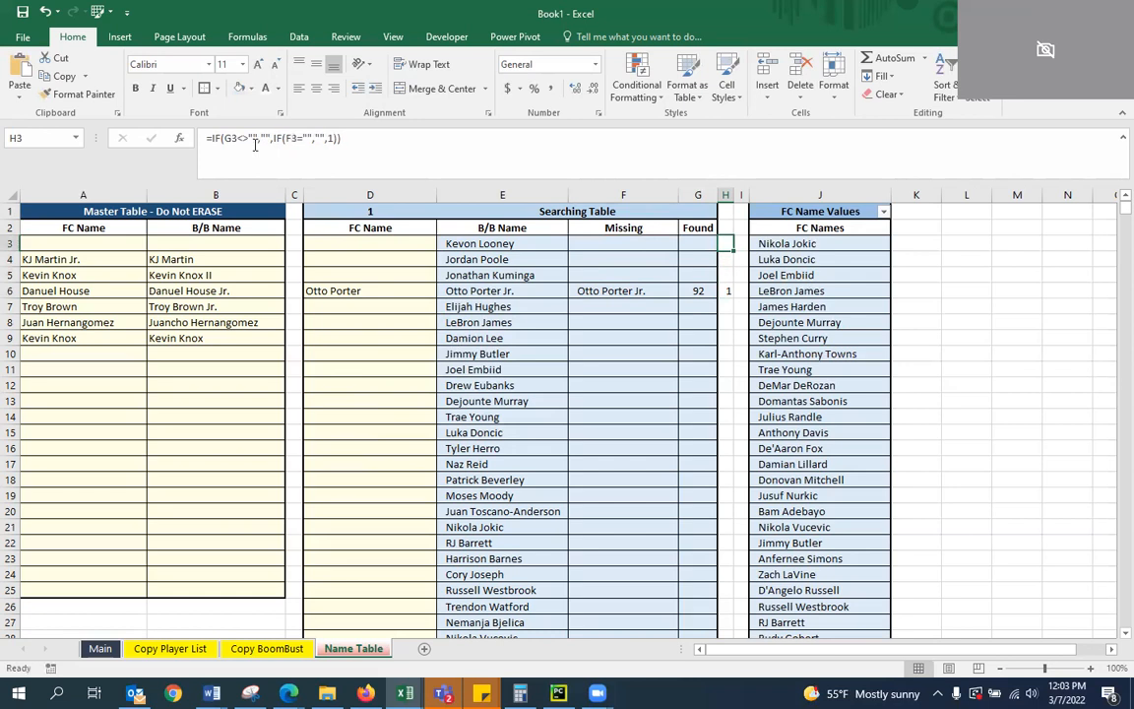
pyautogui.doubleClick(732, 252)
pyautogui.click(387, 285)
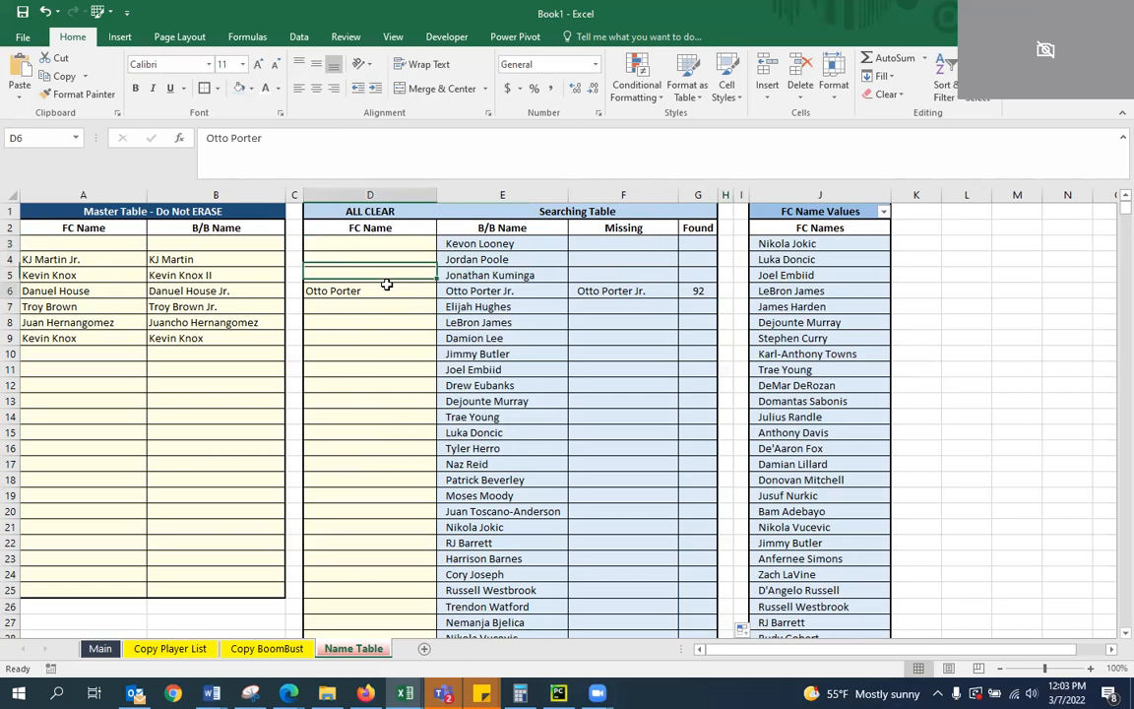
pyautogui.click(731, 242)
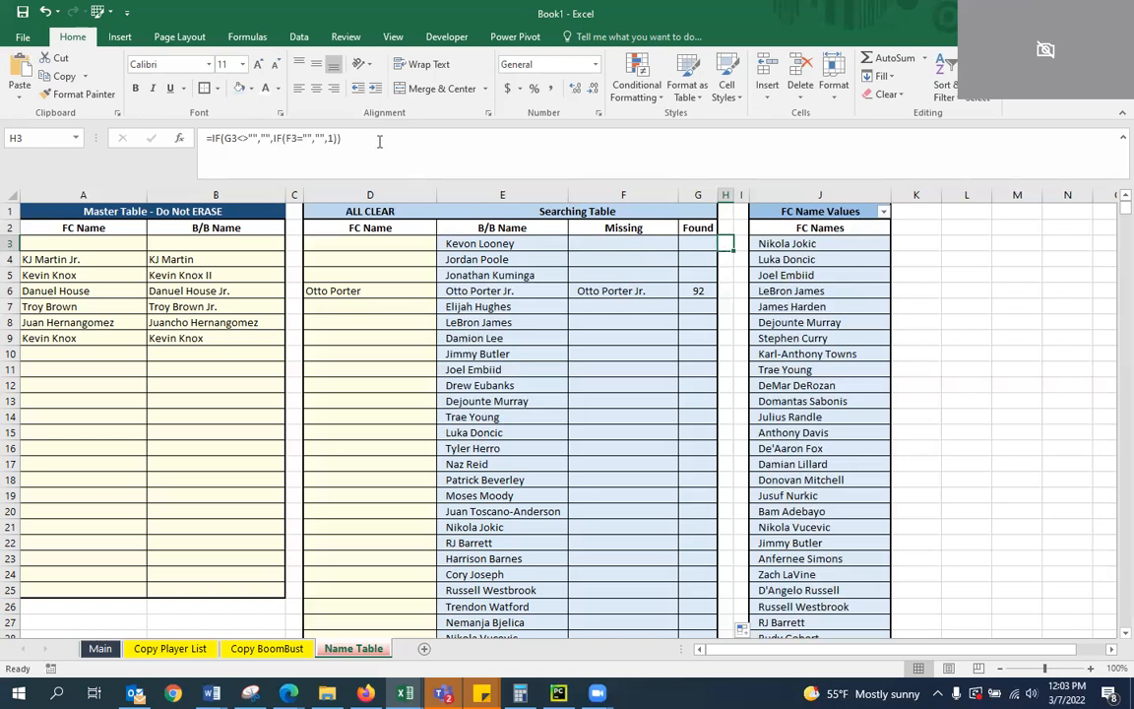
# Clear Otto Porter from cell D6 in the FC Name column of the Searching Table
pyautogui.click(352, 292)
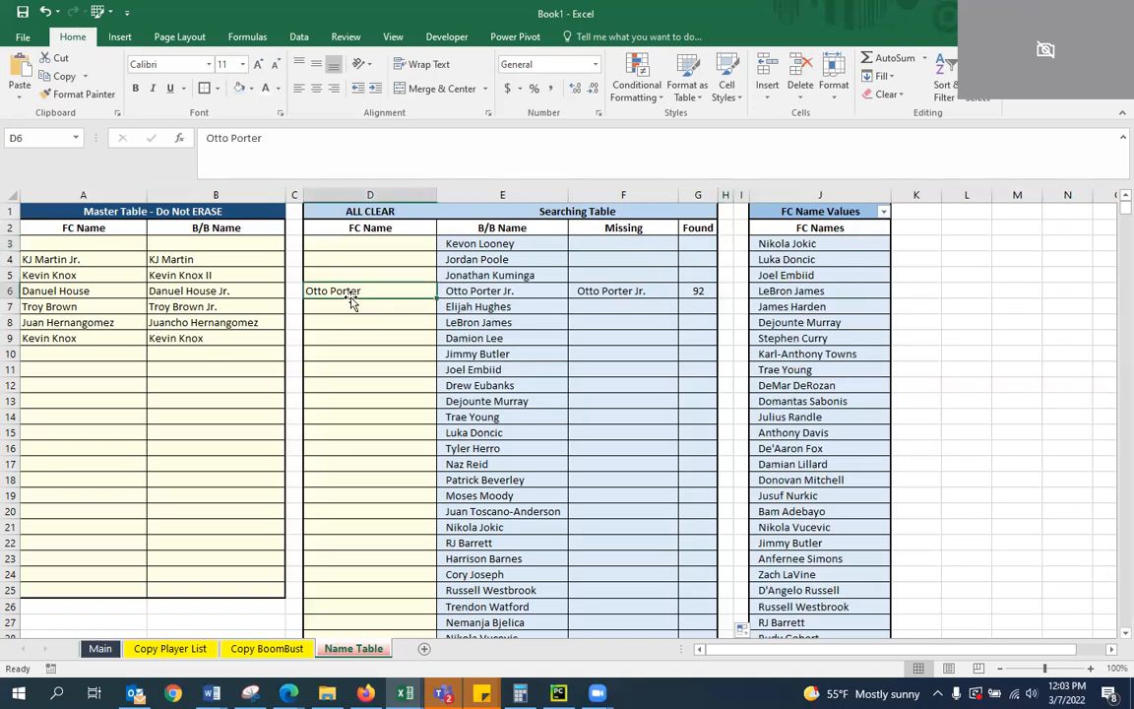
pyautogui.press('Delete')
pyautogui.press('Up')
pyautogui.press('Up')
pyautogui.press('Up')
pyautogui.press('Up')
pyautogui.press('Down')
pyautogui.press('Down')
pyautogui.press('Down')
pyautogui.press('Up')
pyautogui.press('Up')
pyautogui.press('Up')
pyautogui.press('Up')
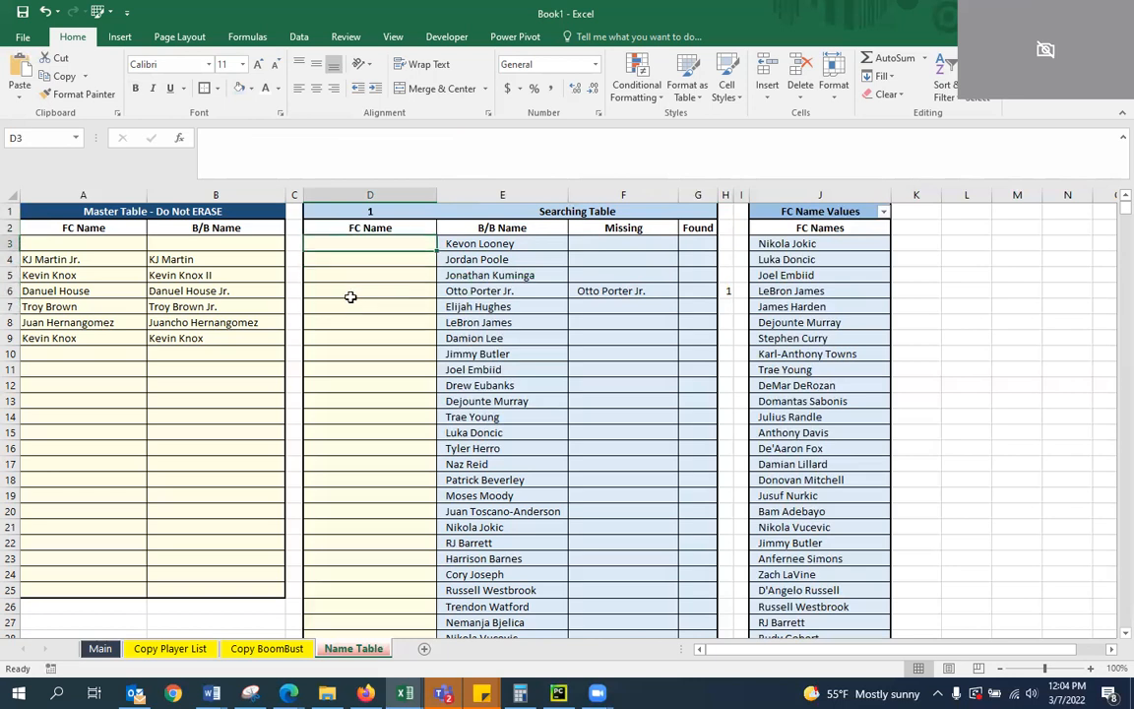
pyautogui.press('Down')
pyautogui.press('Down')
pyautogui.press('Down')
pyautogui.press('Down')
pyautogui.press('Down')
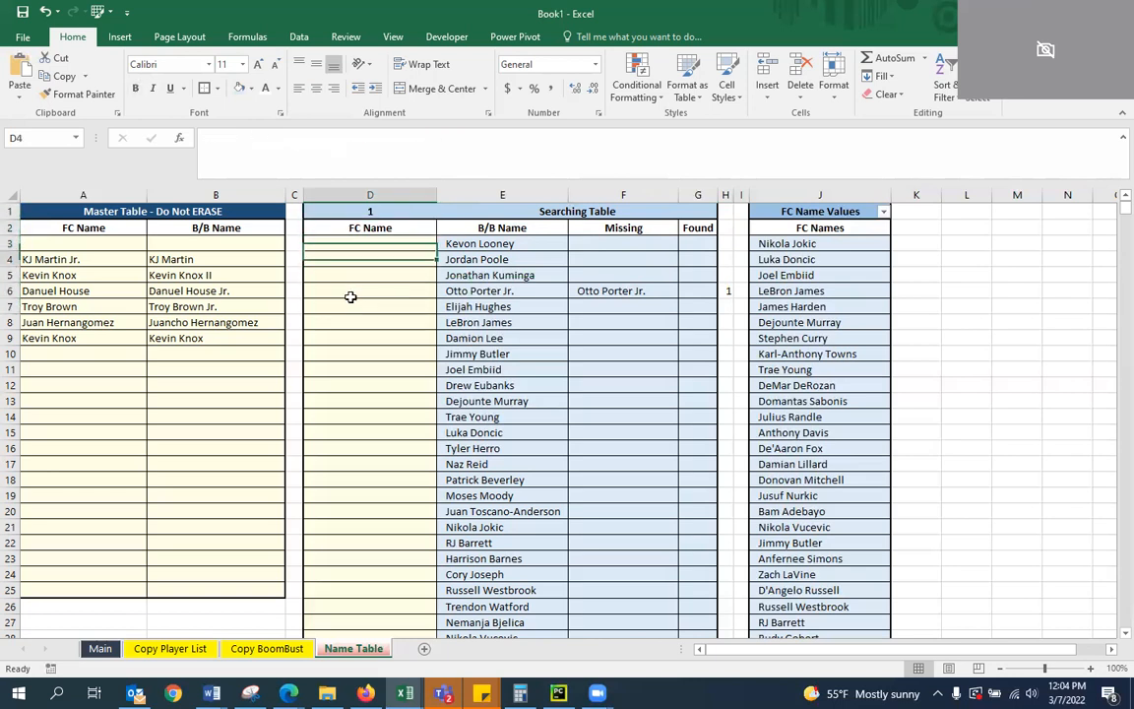
# Enter Otto Porter in D6 as the FC Name match for Otto Porter Jr
pyautogui.write('Ot')
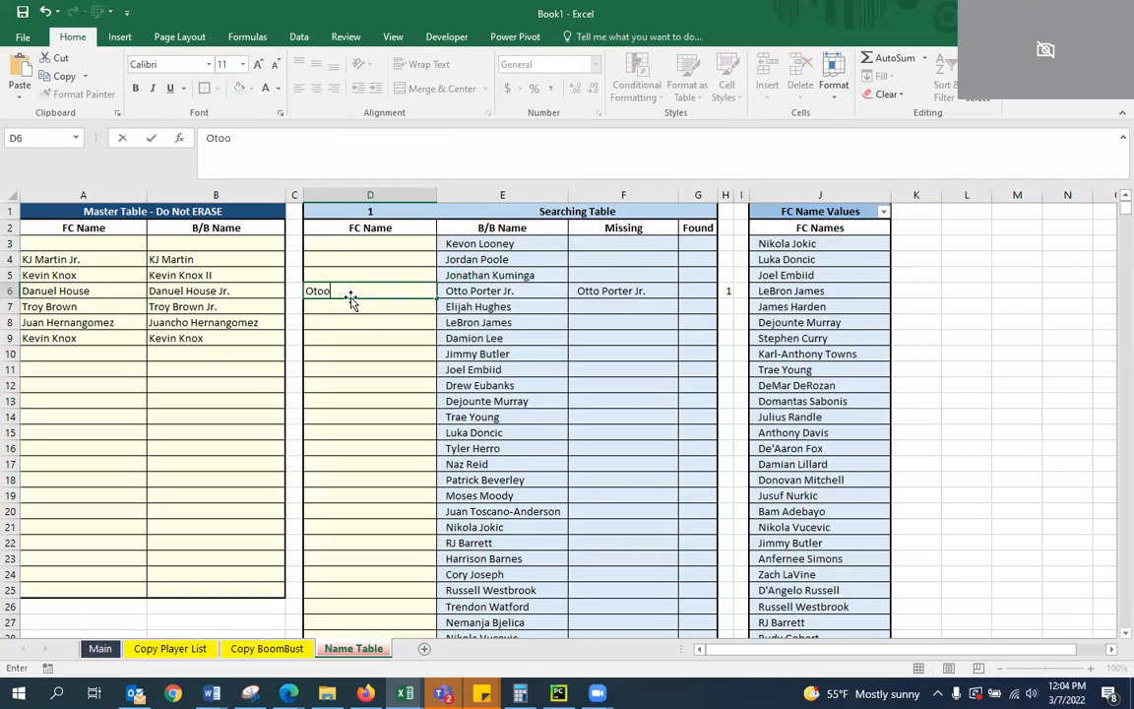
pyautogui.write('to Porter')
pyautogui.press('Return')
pyautogui.press('Up')
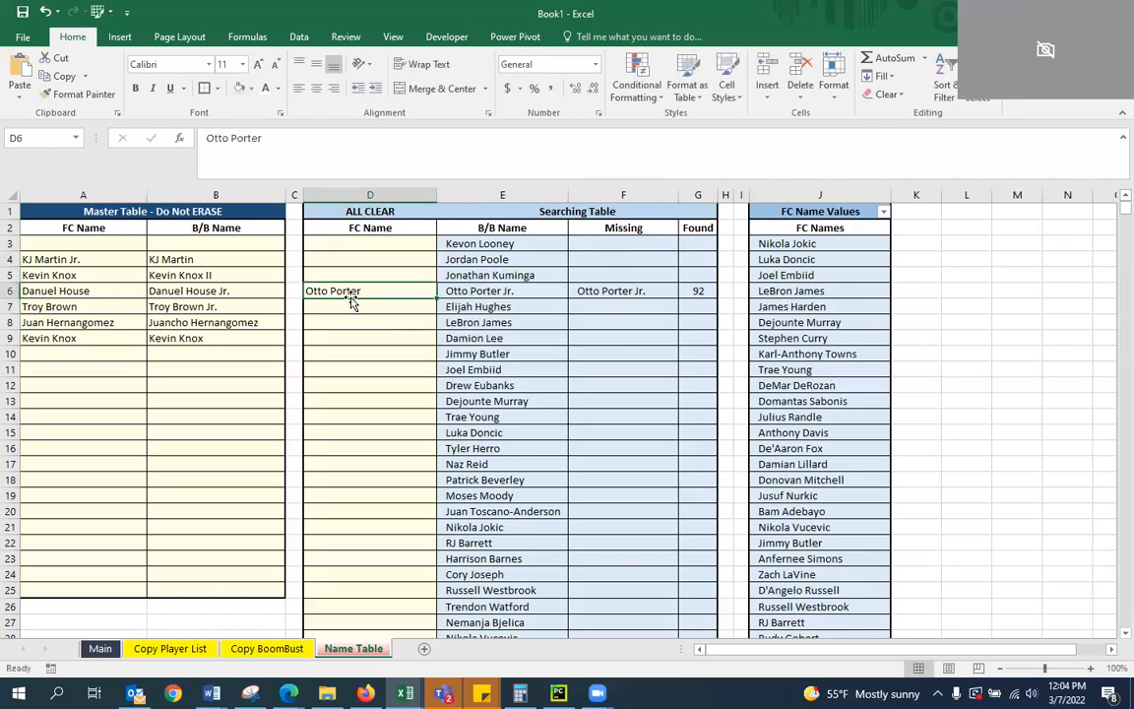
# Copy the Otto Porter name pair from D6:E6 into A3:B3 of the Master Table as values only
pyautogui.hotkey('shift', 'Right')
pyautogui.hotkey('ctrl', 'c')
pyautogui.click(78, 352)
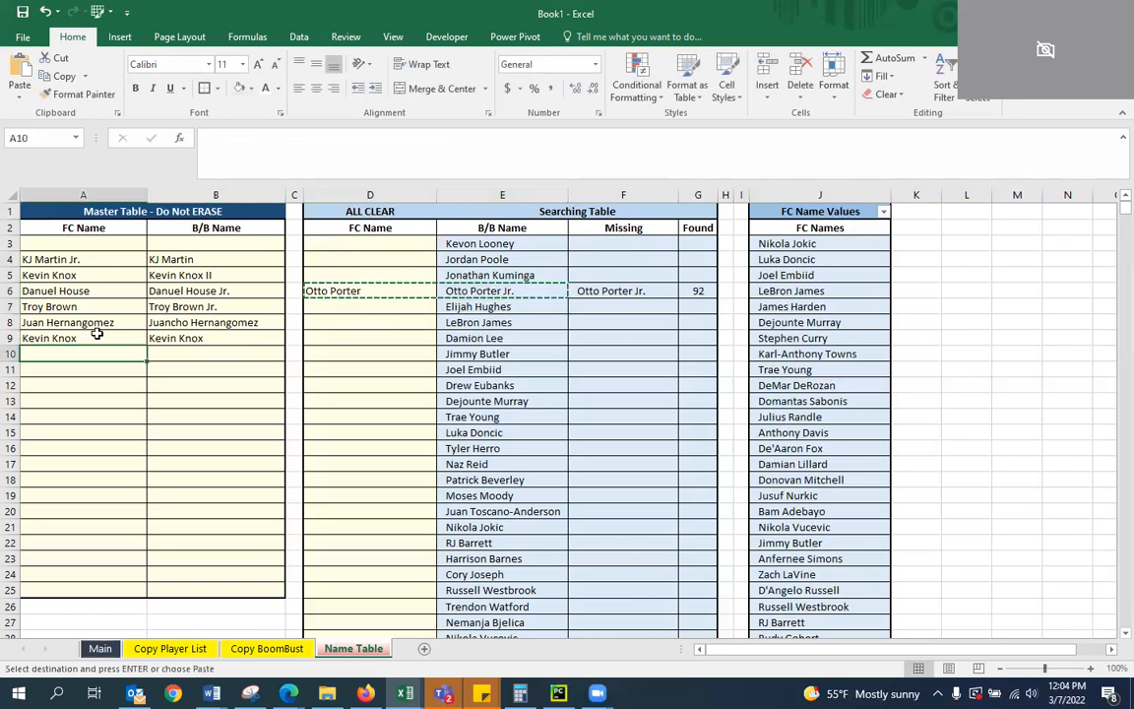
pyautogui.click(62, 244)
pyautogui.hotkey('ctrl', 'v')
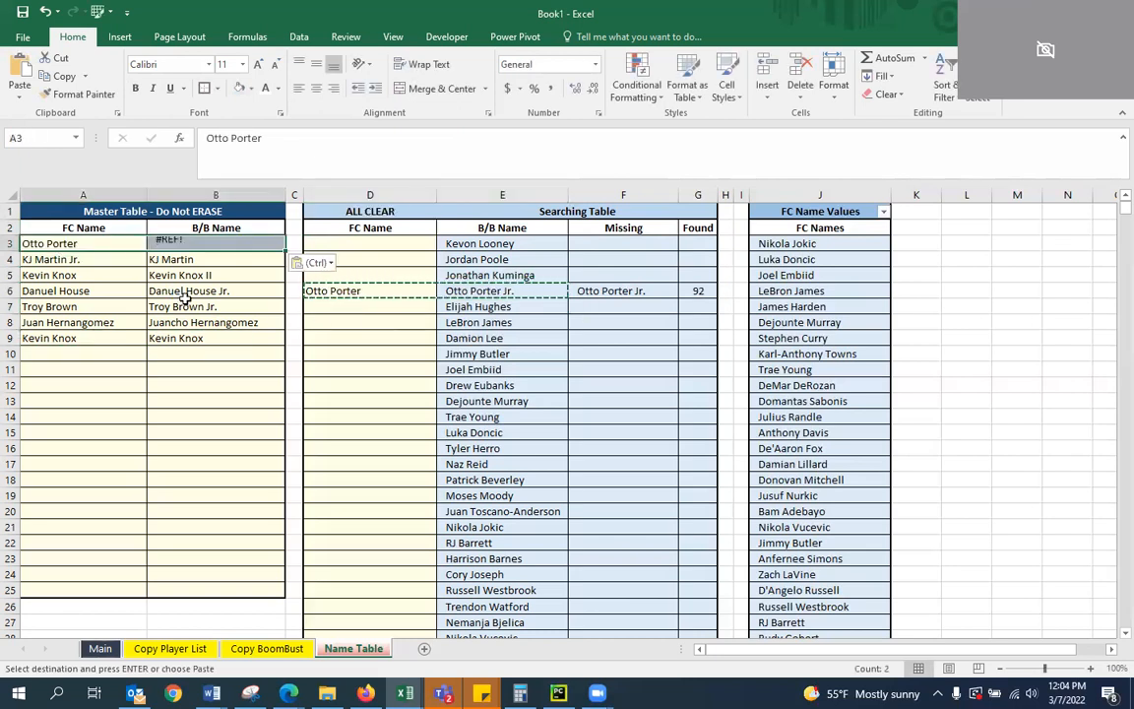
pyautogui.rightClick(87, 243)
pyautogui.click(138, 287)
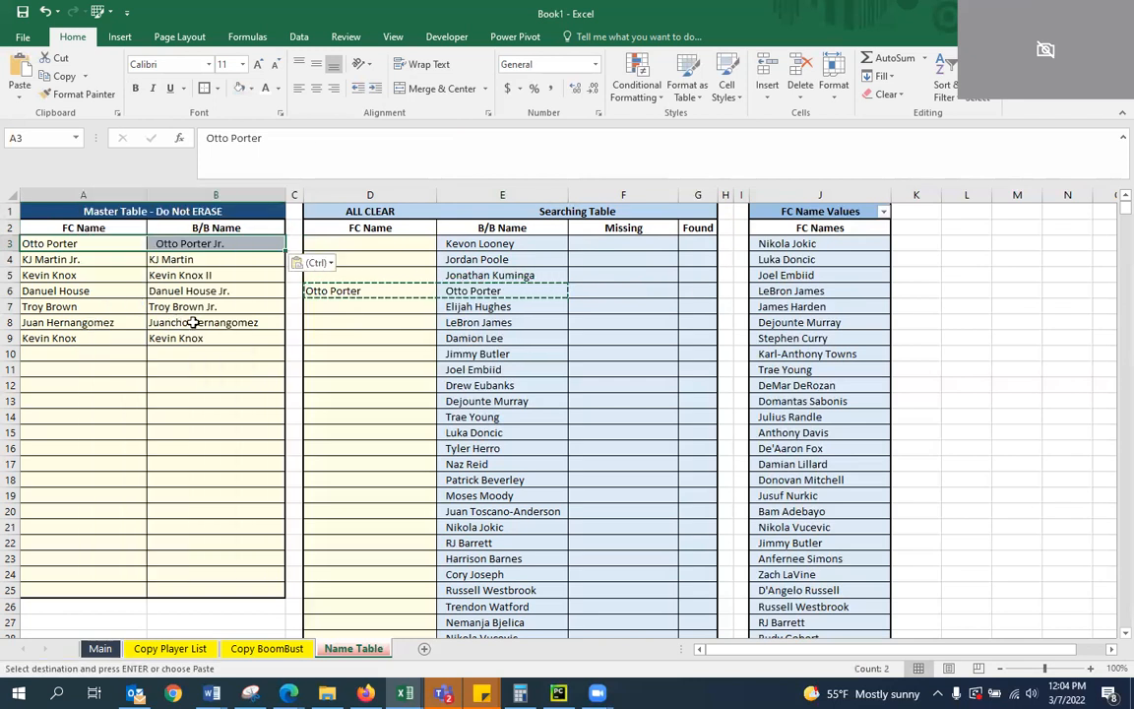
# Cancel the copy selection and clear the Otto Porter entry from D6 in the Searching Table
pyautogui.click(370, 338)
pyautogui.click(369, 296)
pyautogui.press('Escape')
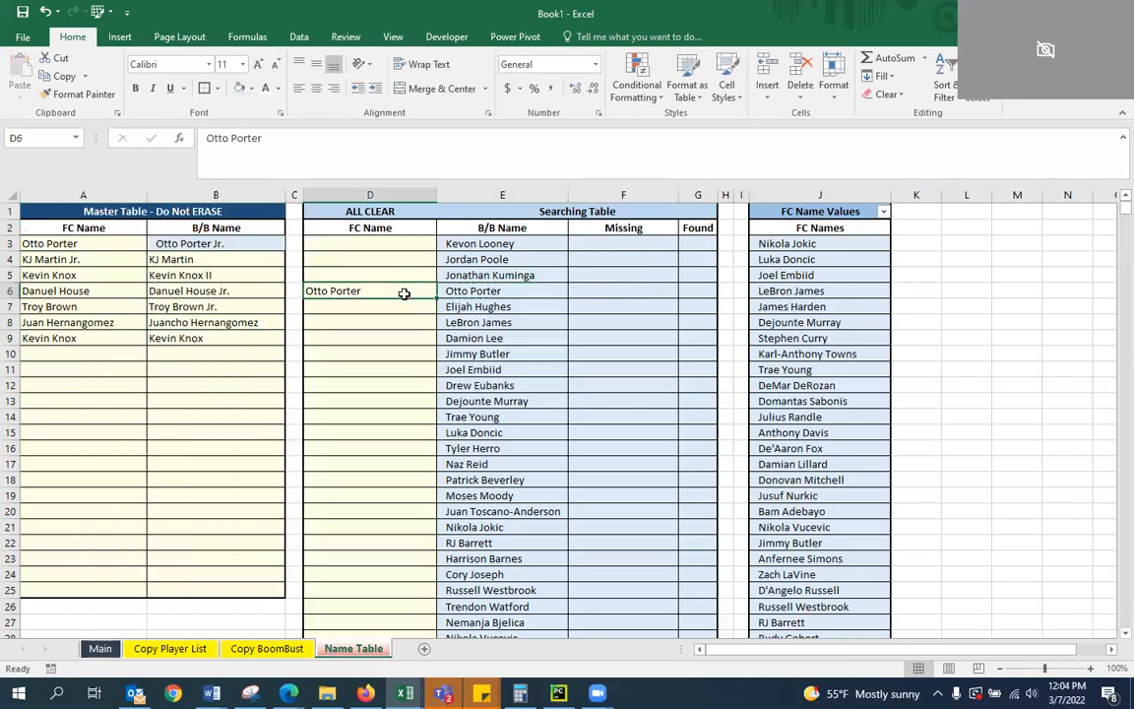
pyautogui.press('Delete')
pyautogui.press('Up')
pyautogui.press('Up')
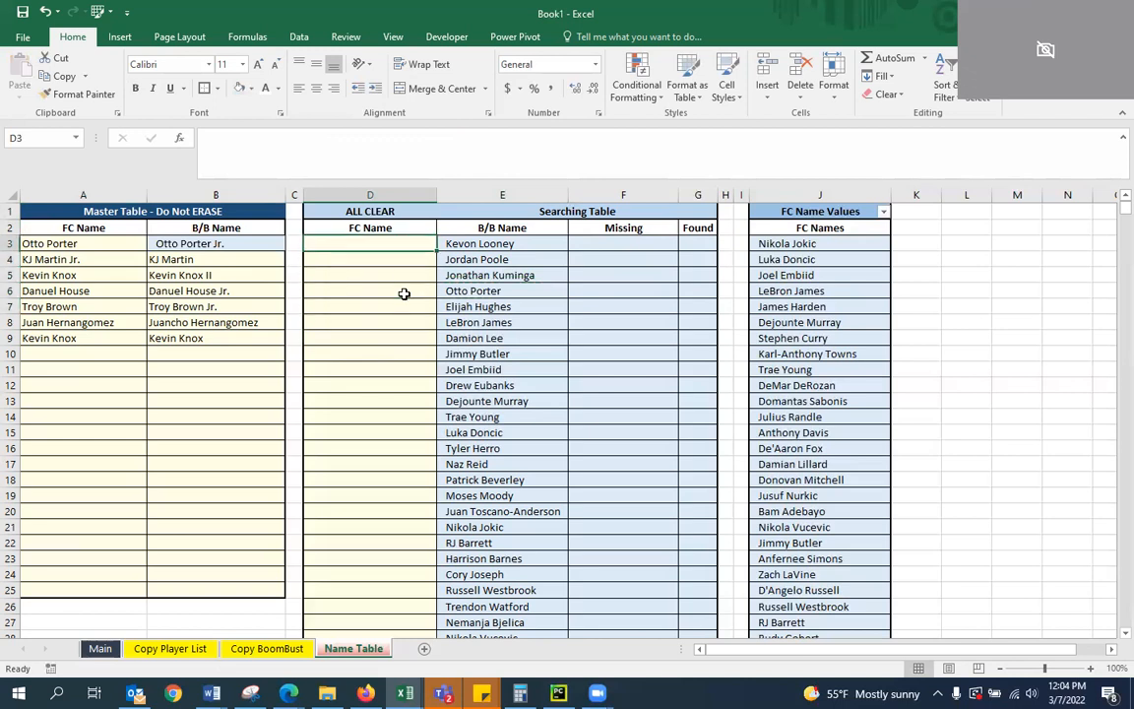
pyautogui.press('Left')
pyautogui.press('Left')
pyautogui.press('Up')
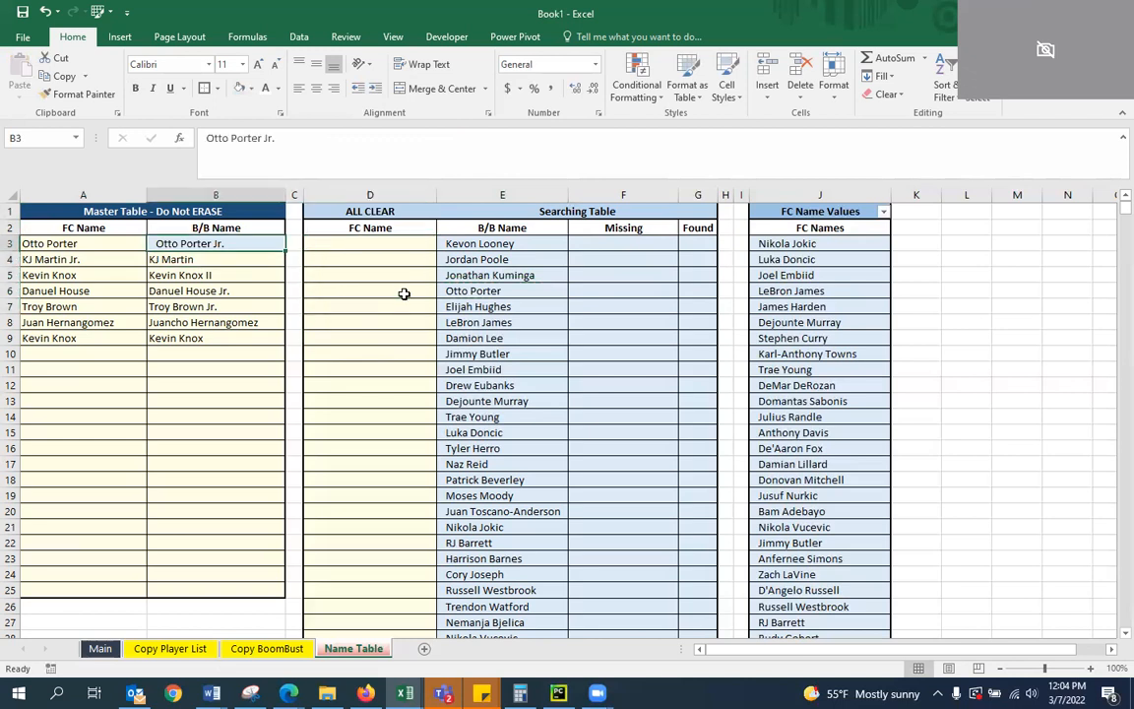
pyautogui.press('Right')
pyautogui.press('Right')
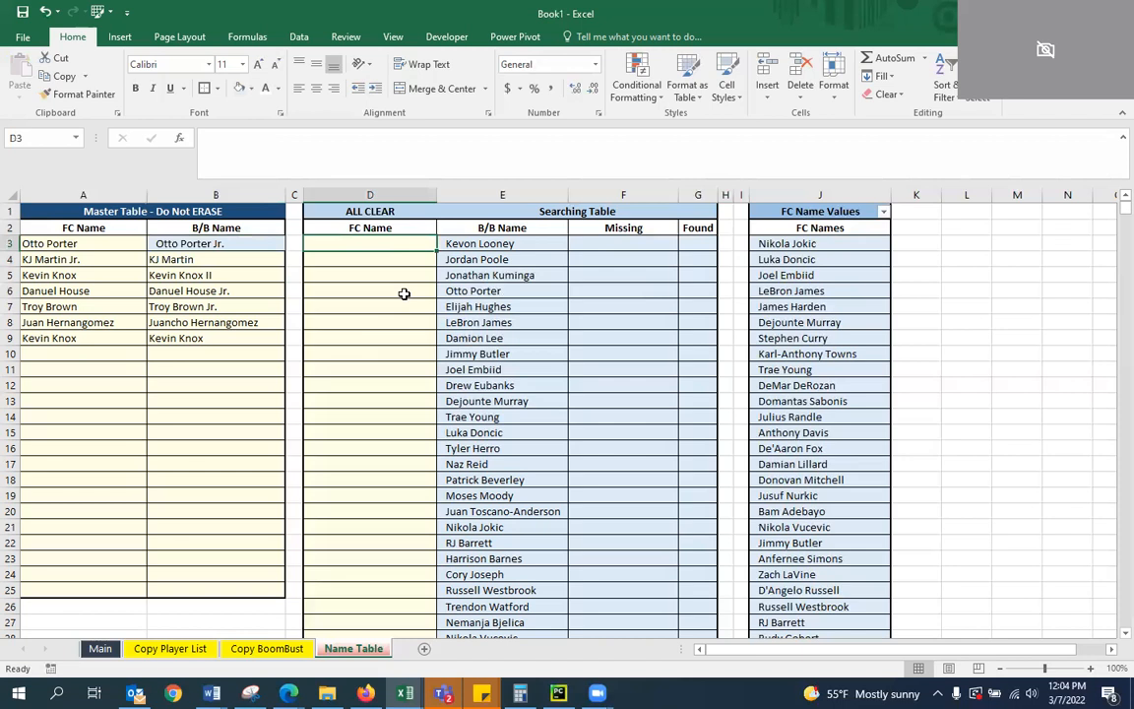
# Empty the Master Table by copying the blank cells A10:B17 over its entries starting at A3
pyautogui.press('Left')
pyautogui.press('Left')
pyautogui.press('Down')
pyautogui.press('Left')
pyautogui.press('Down')
pyautogui.press('Down')
pyautogui.press('Down')
pyautogui.press('Down')
pyautogui.press('Down')
pyautogui.press('Down')
pyautogui.hotkey('shift', 'Right')
pyautogui.hotkey('shift', 'Down')
pyautogui.hotkey('shift', 'Down')
pyautogui.hotkey('shift', 'Down')
pyautogui.hotkey('shift', 'Down')
pyautogui.hotkey('shift', 'Down')
pyautogui.hotkey('shift', 'Down')
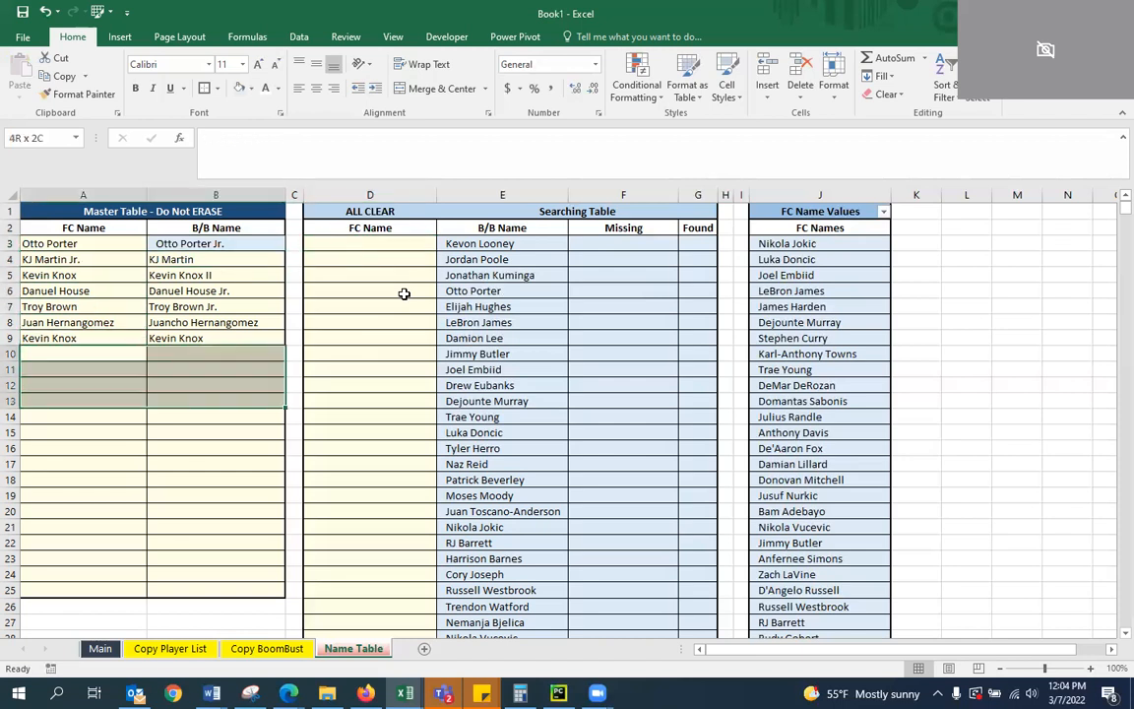
pyautogui.hotkey('ctrl', 'c')
pyautogui.press('Up')
pyautogui.press('Up')
pyautogui.press('Up')
pyautogui.press('Up')
pyautogui.press('Up')
pyautogui.press('Up')
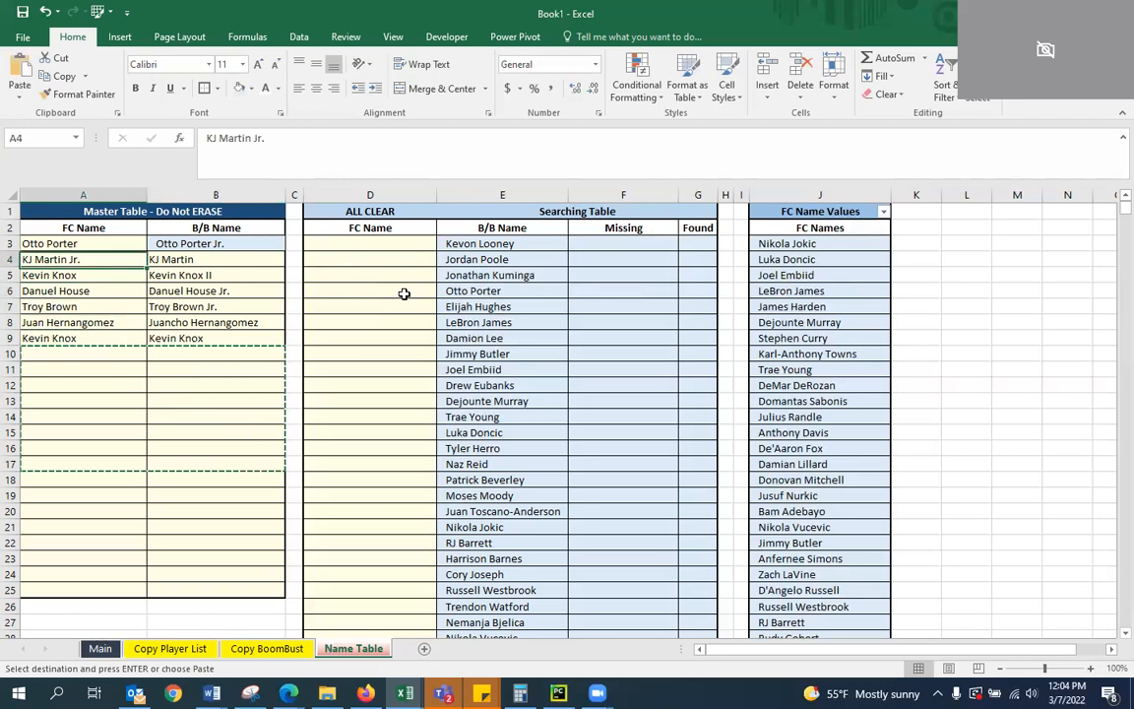
pyautogui.press('Up')
pyautogui.hotkey('ctrl', 'v')
pyautogui.press('Down')
pyautogui.press('Right')
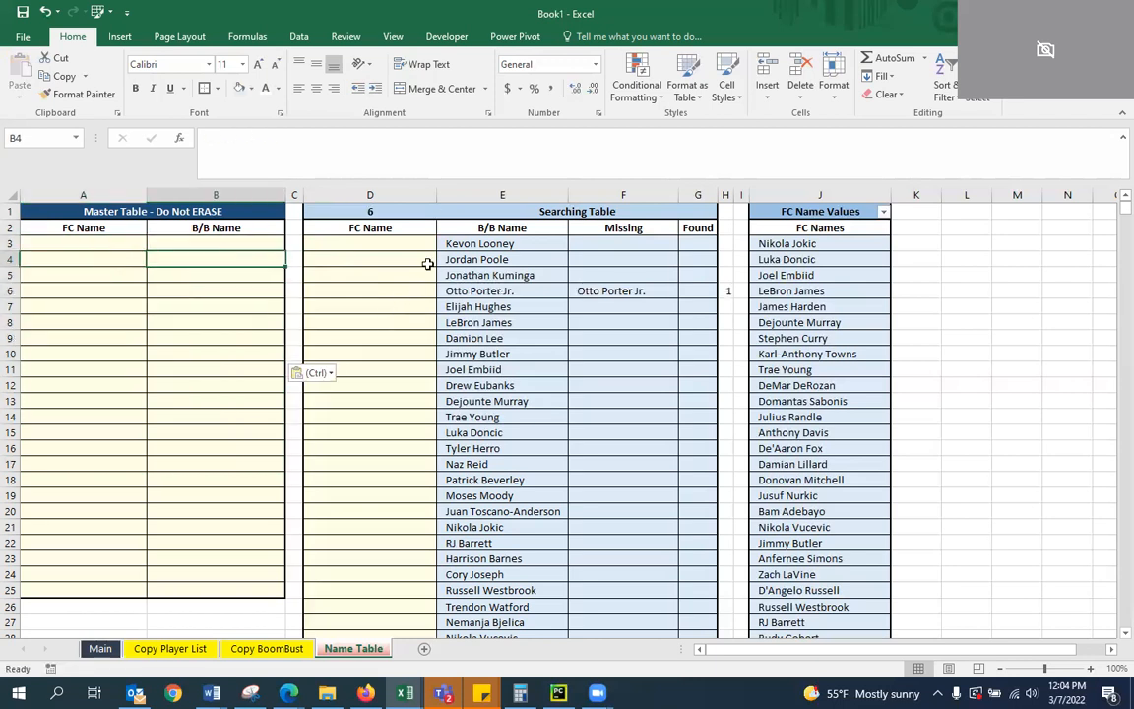
# Examine the status formula in D1 above the FC Name column
pyautogui.click(386, 211)
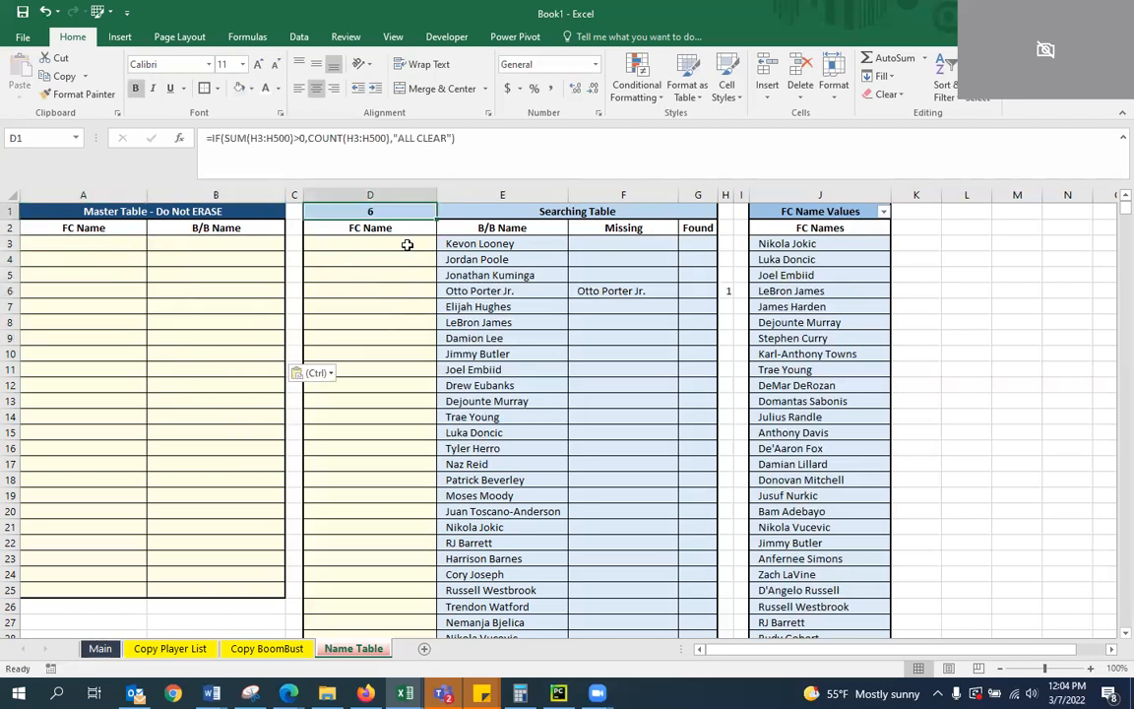
pyautogui.press('Down')
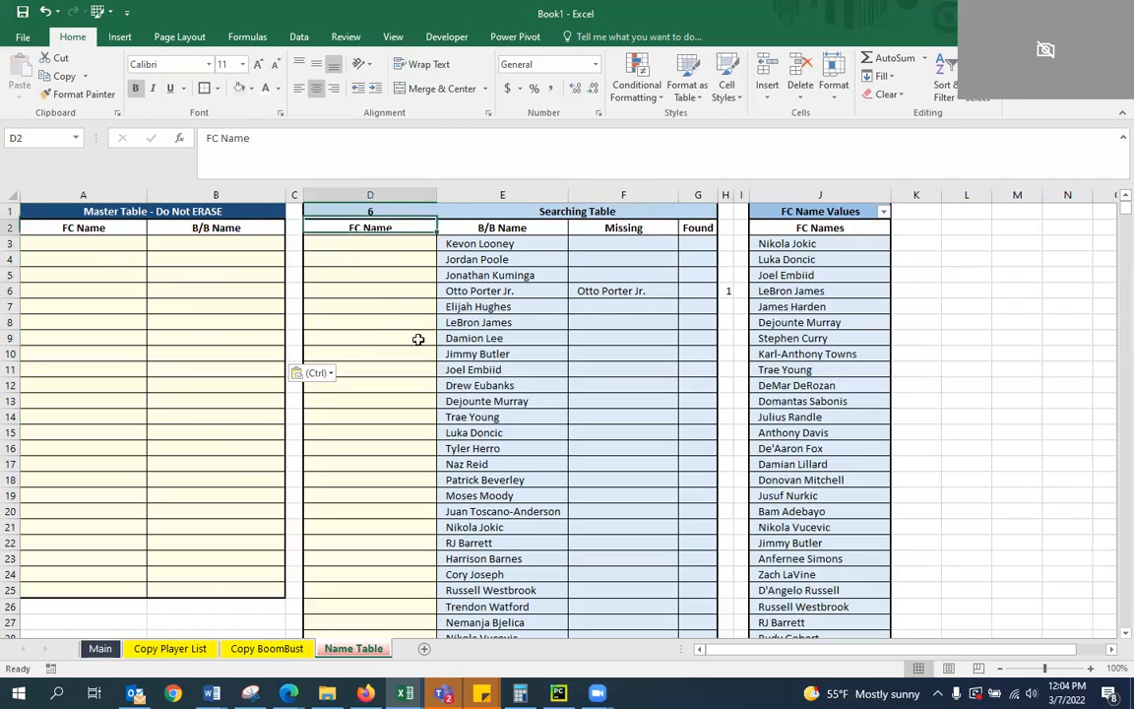
pyautogui.click(375, 212)
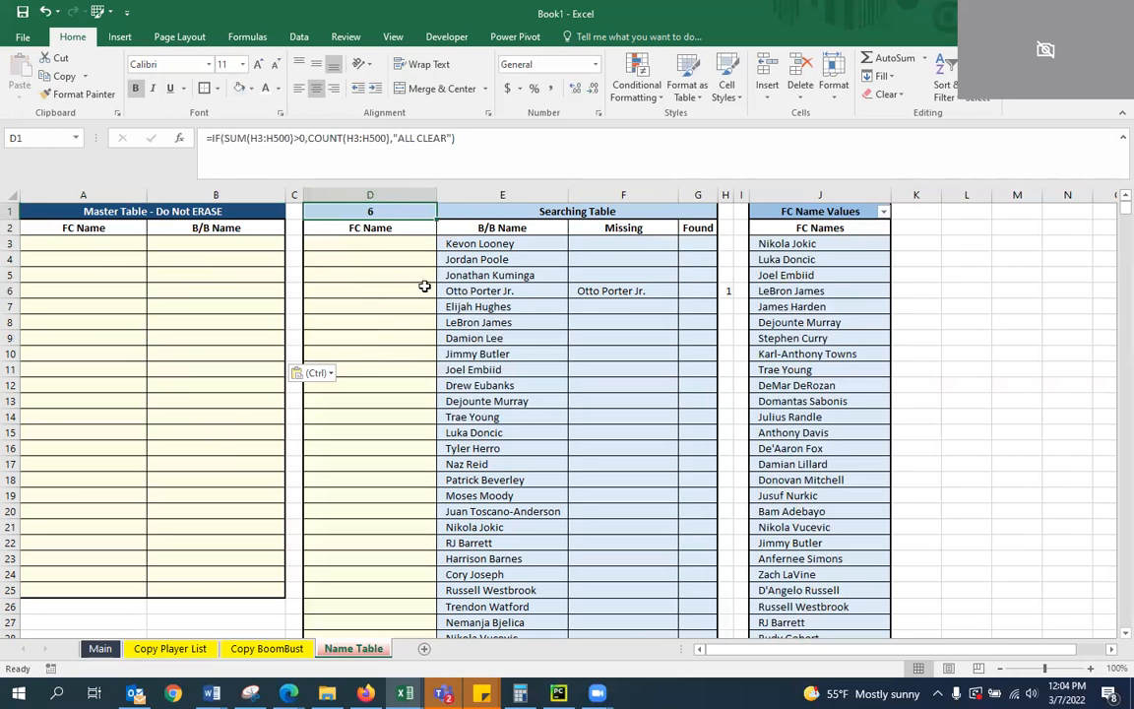
pyautogui.click(379, 276)
pyautogui.scroll(-7, 442, 354)
pyautogui.scroll(7, 501, 433)
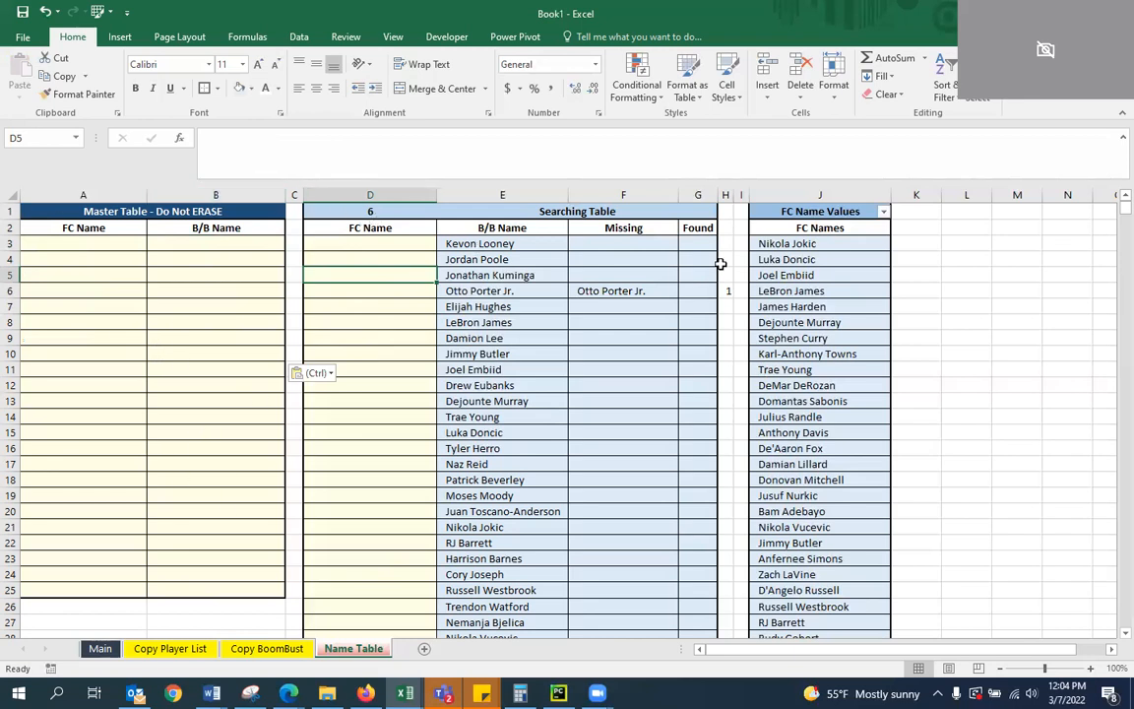
# Add the header AC in H2 above the flag column beside Found
pyautogui.click(726, 213)
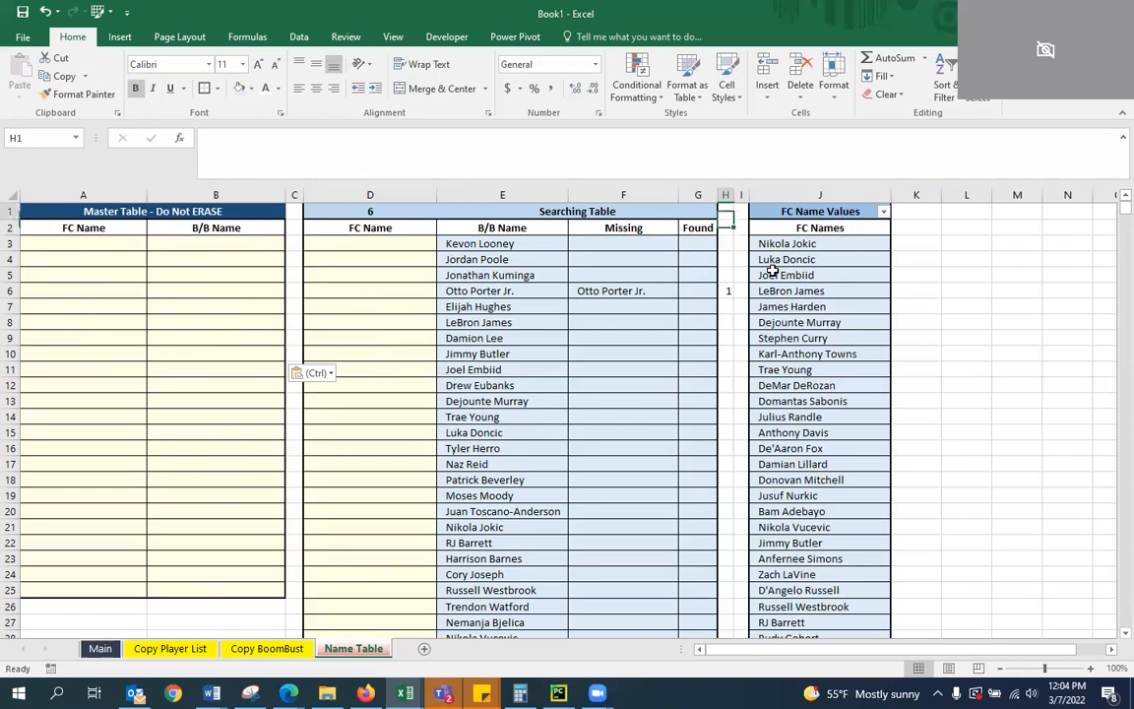
pyautogui.press('Down')
pyautogui.write('A')
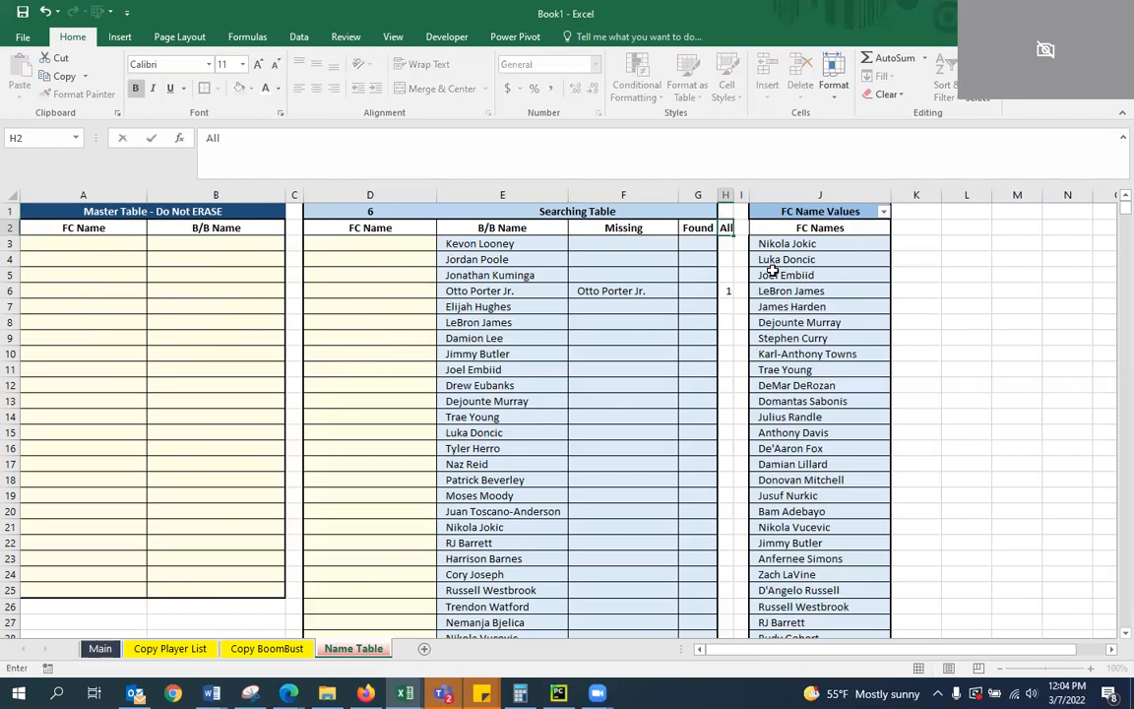
pyautogui.write('C')
pyautogui.press('Return')
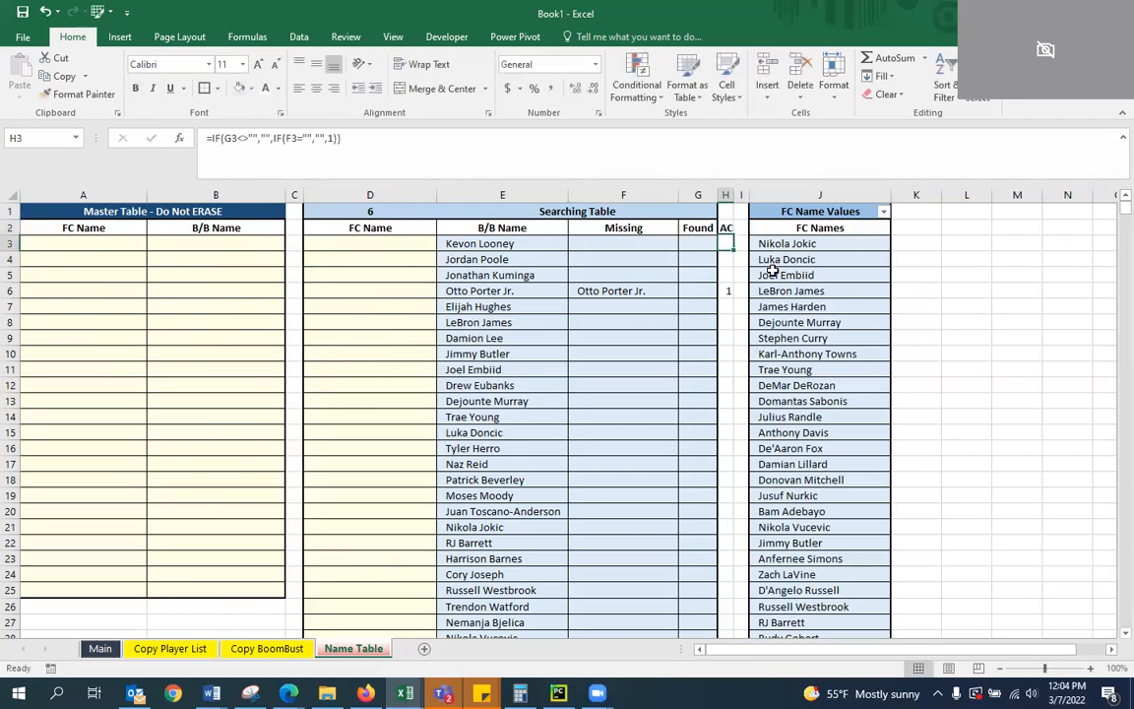
# Widen column H and extend the merged, centred Searching Table title across E1:H1
pyautogui.moveTo(734, 194); pyautogui.dragTo(511, 211)
pyautogui.click(735, 227)
pyautogui.click(434, 88)
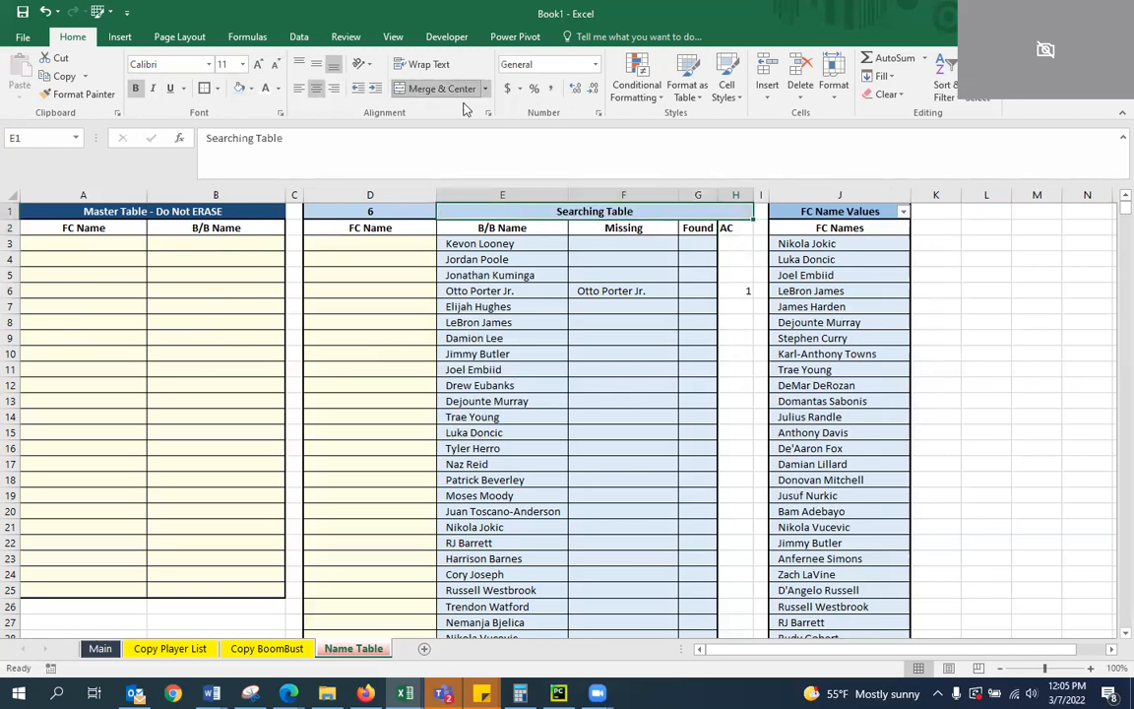
pyautogui.click(670, 306)
# Center the contents of the AC column H horizontally
pyautogui.click(734, 235)
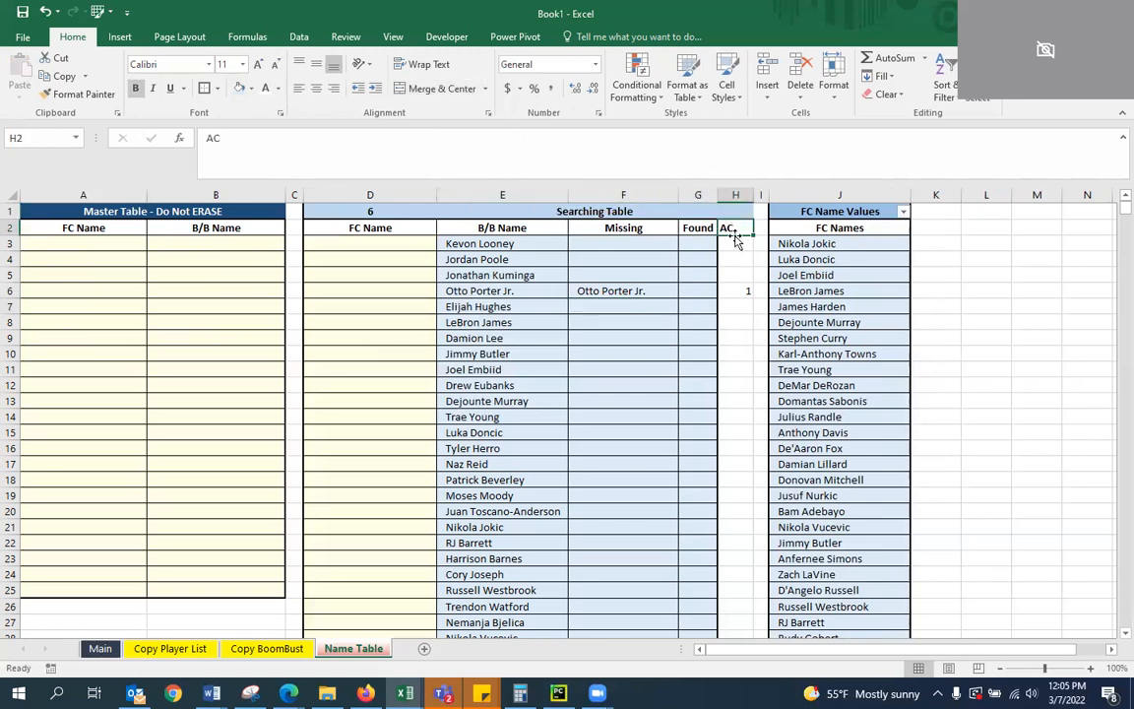
pyautogui.click(734, 290)
pyautogui.click(734, 231)
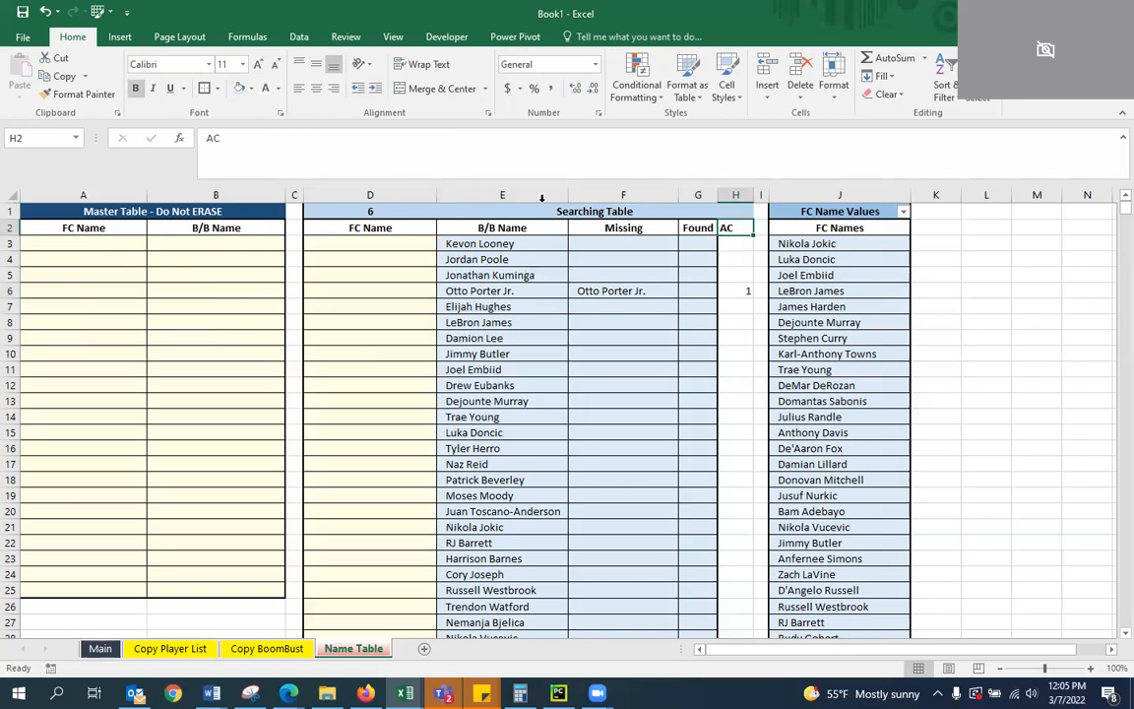
pyautogui.click(736, 195)
pyautogui.click(317, 90)
pyautogui.click(653, 287)
pyautogui.click(698, 259)
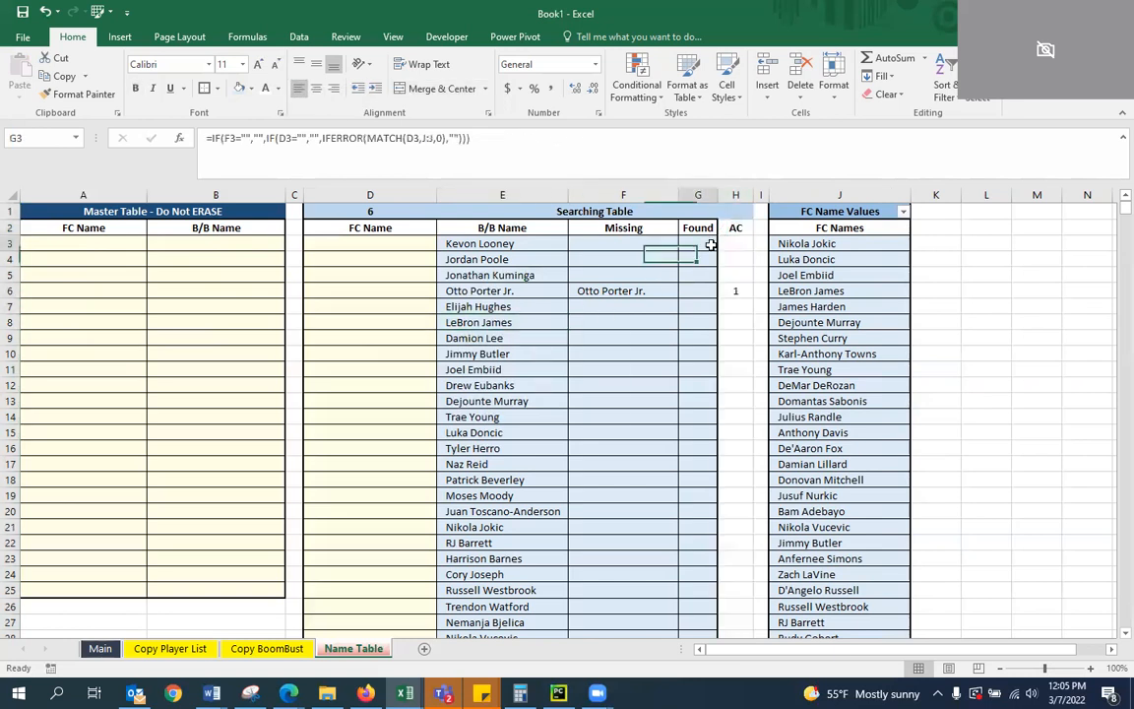
# Start a Greater Than conditional formatting rule on status cell D1 with a threshold of 0
pyautogui.click(728, 246)
pyautogui.press('Up')
pyautogui.press('Left')
pyautogui.press('Left')
pyautogui.press('Left')
pyautogui.press('Left')
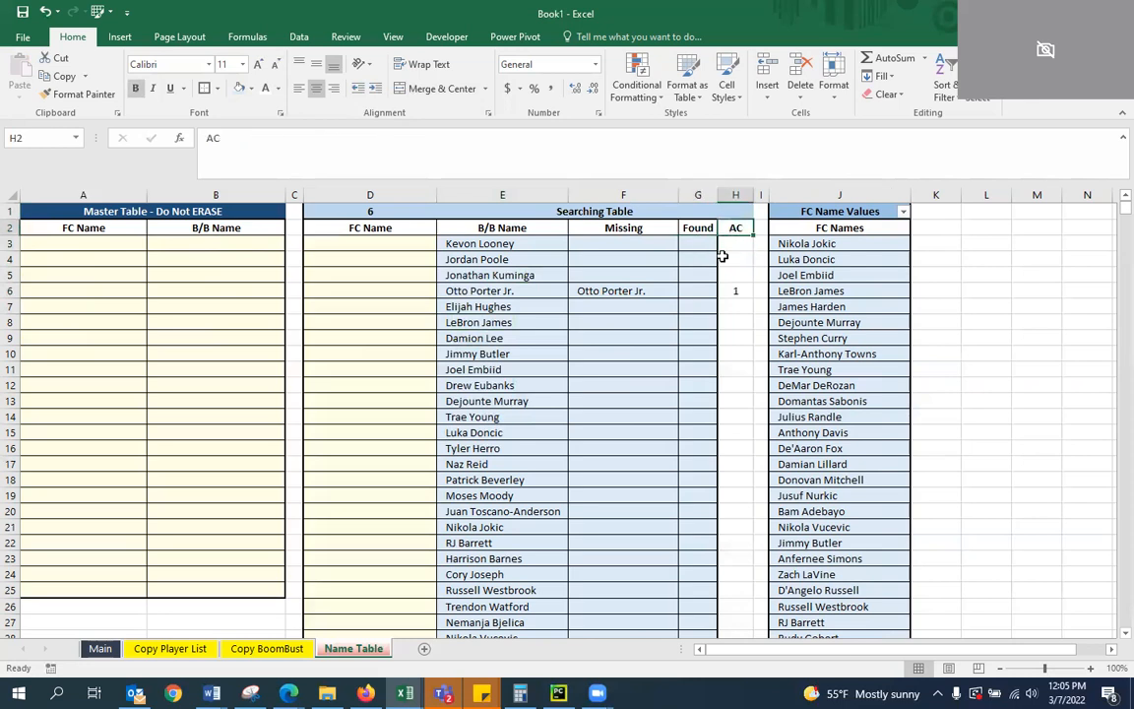
pyautogui.press('Up')
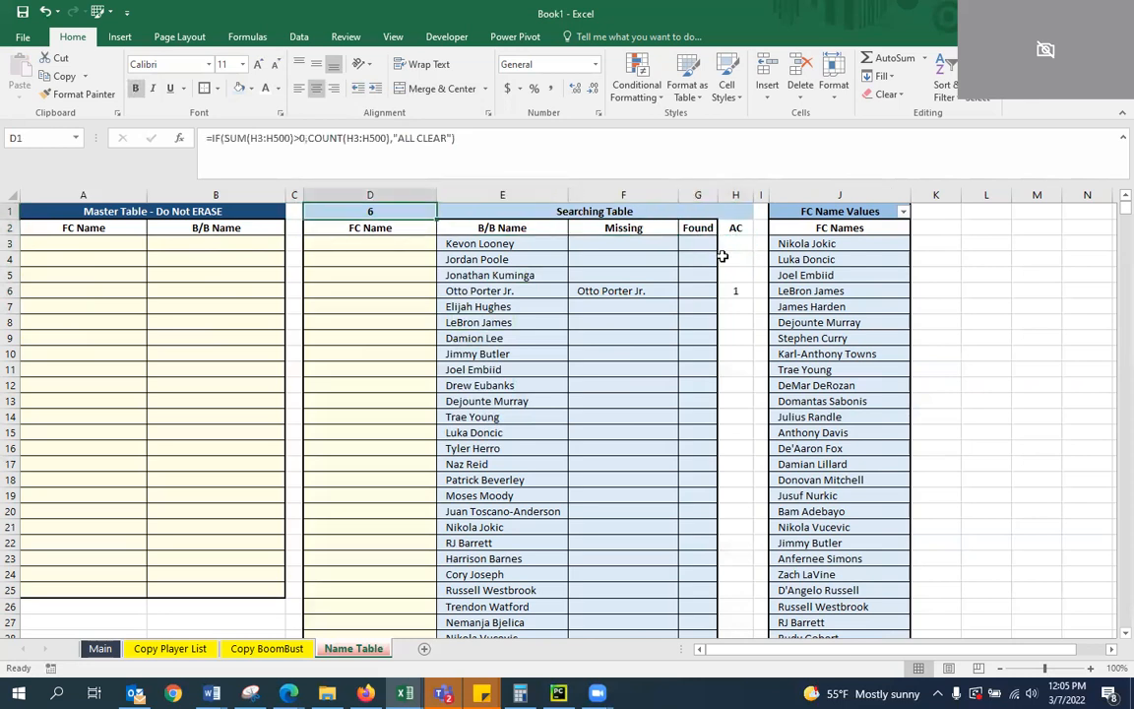
pyautogui.click(641, 100)
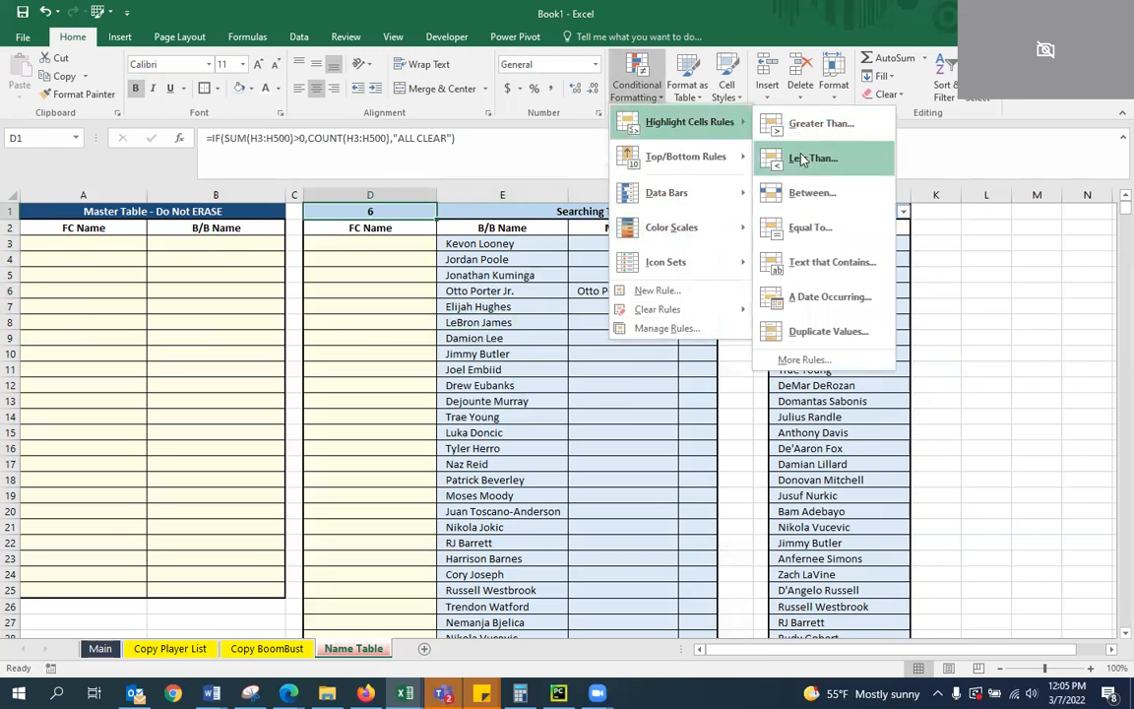
pyautogui.click(822, 124)
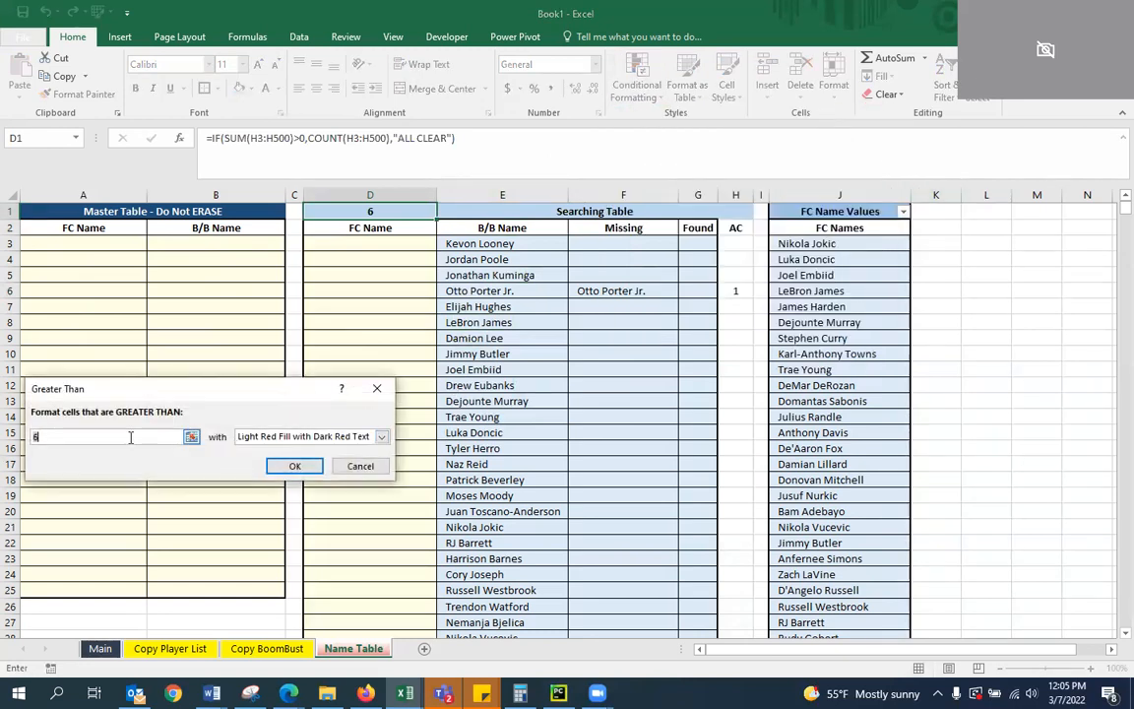
pyautogui.press('BackSpace')
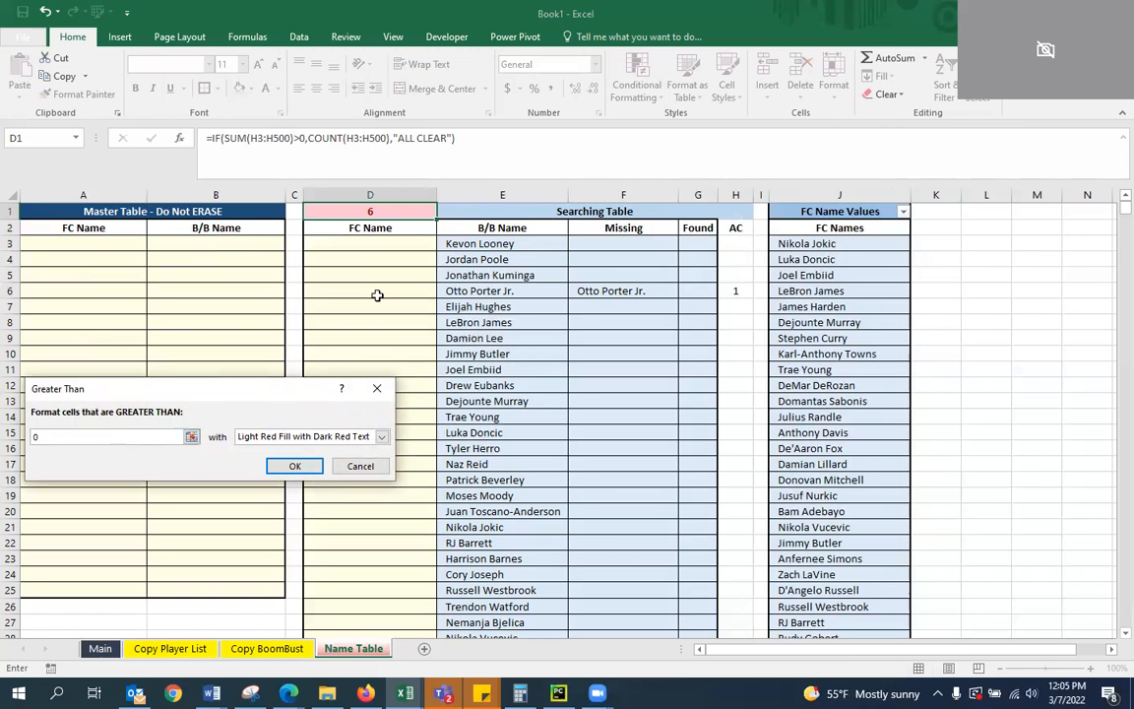
# Give the D1 rule a custom format with a bright red fill and apply it
pyautogui.click(382, 437)
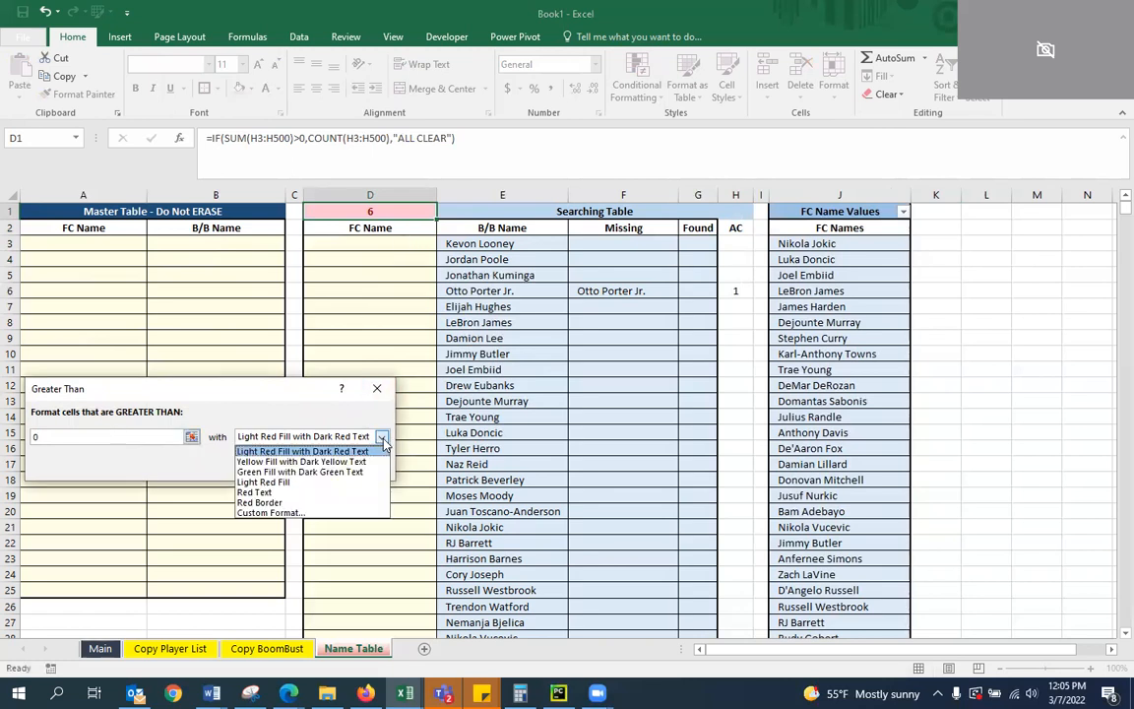
pyautogui.click(274, 516)
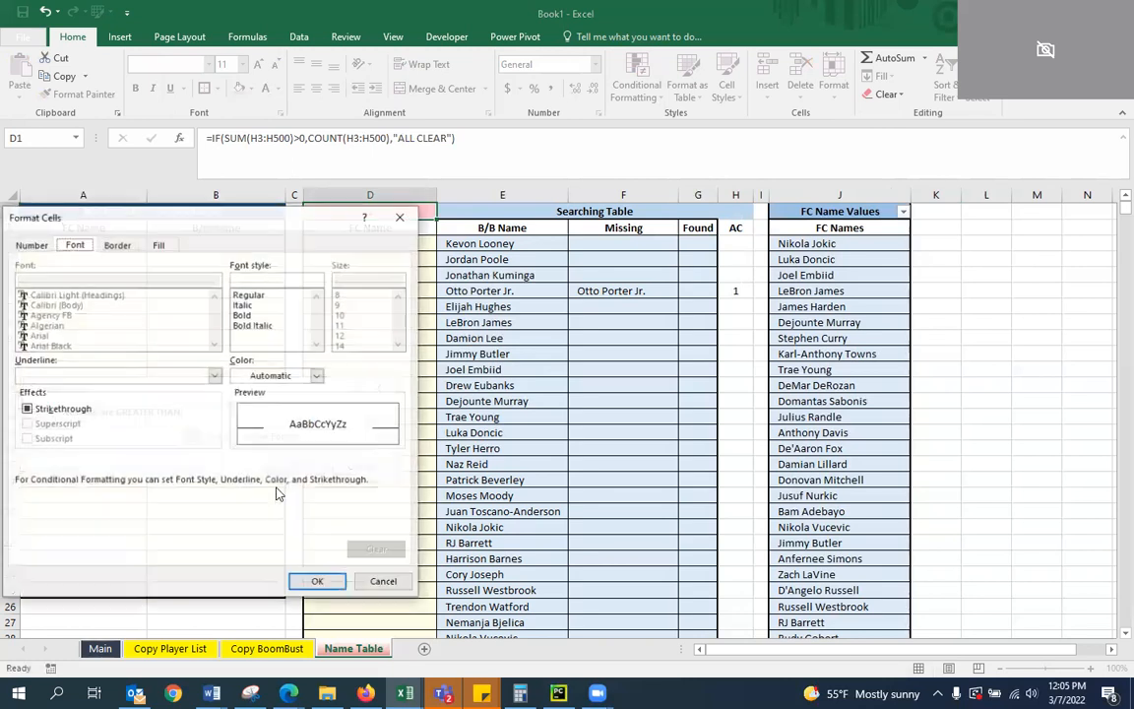
pyautogui.click(157, 244)
pyautogui.click(43, 398)
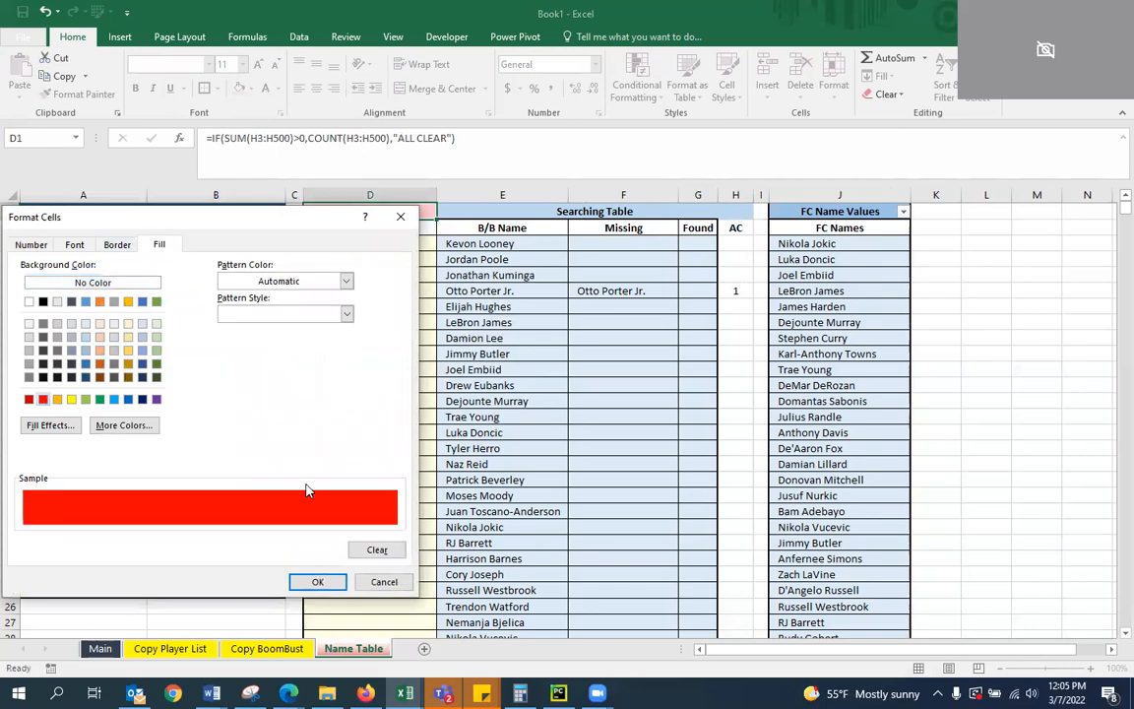
pyautogui.click(316, 581)
pyautogui.click(297, 466)
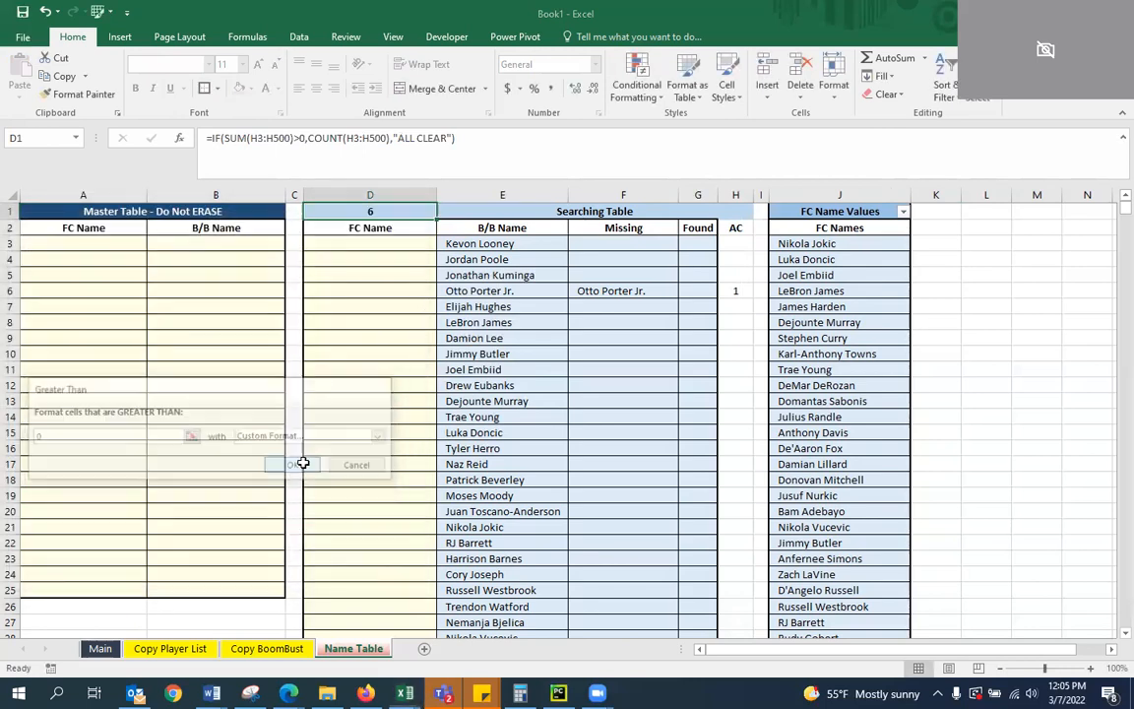
pyautogui.click(510, 337)
pyautogui.click(610, 385)
pyautogui.click(418, 289)
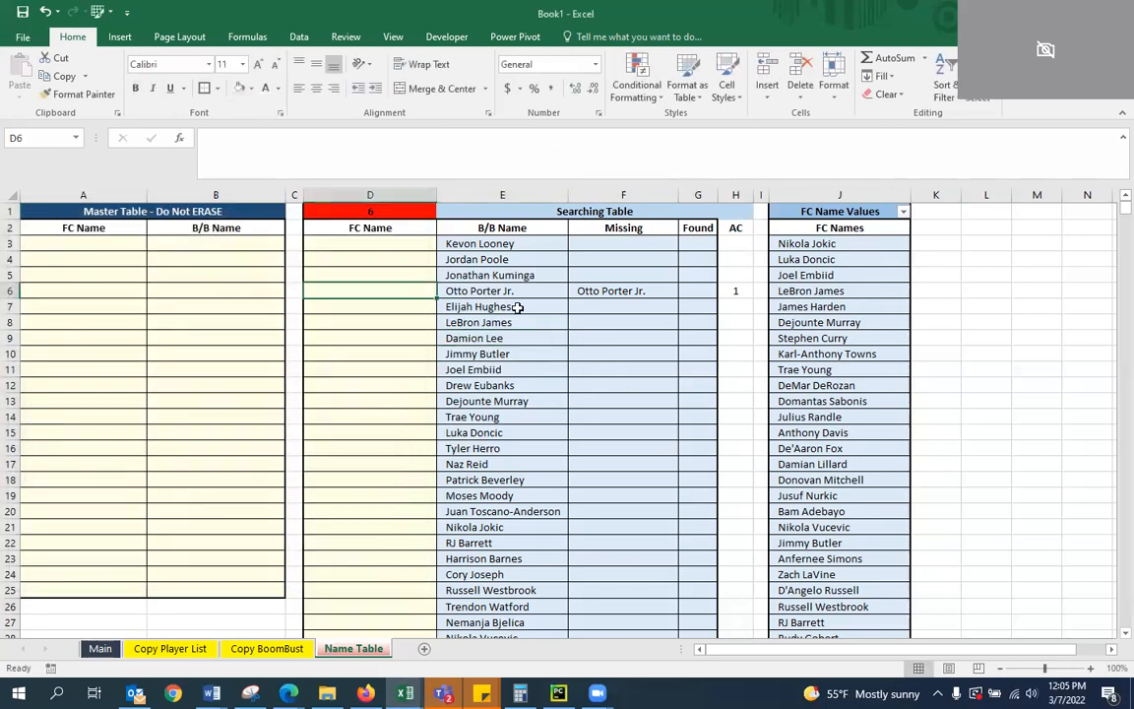
pyautogui.click(739, 292)
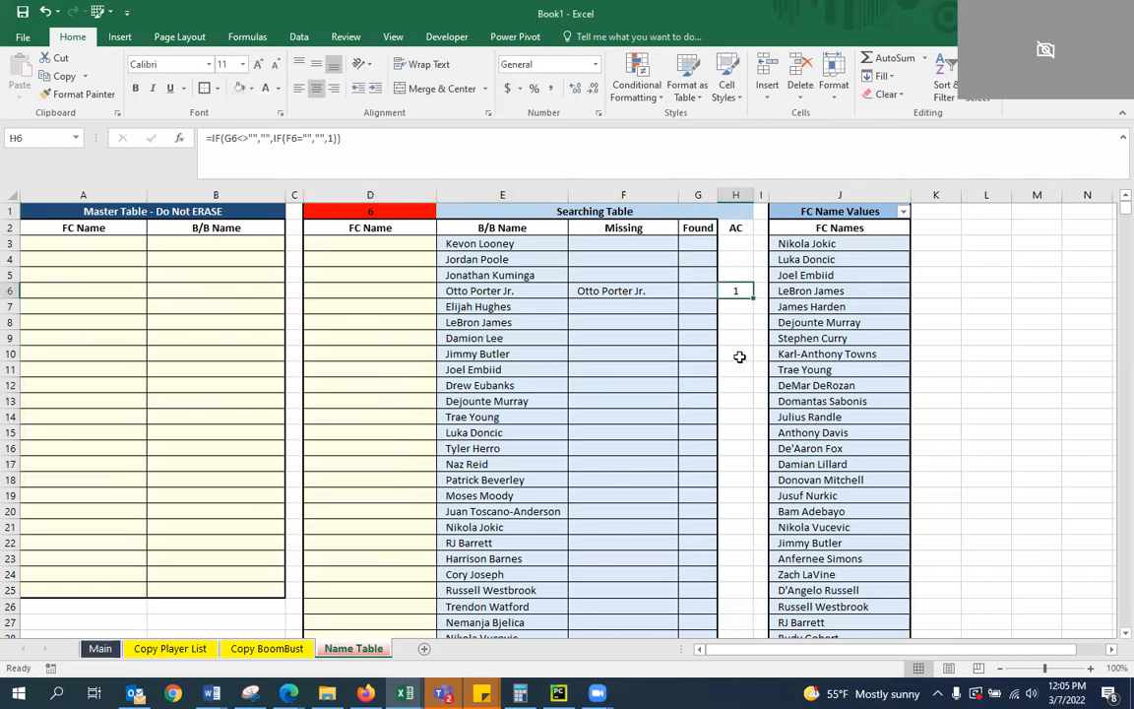
pyautogui.press('Left')
pyautogui.press('Left')
pyautogui.press('Left')
pyautogui.press('Left')
pyautogui.press('Left')
pyautogui.press('Left')
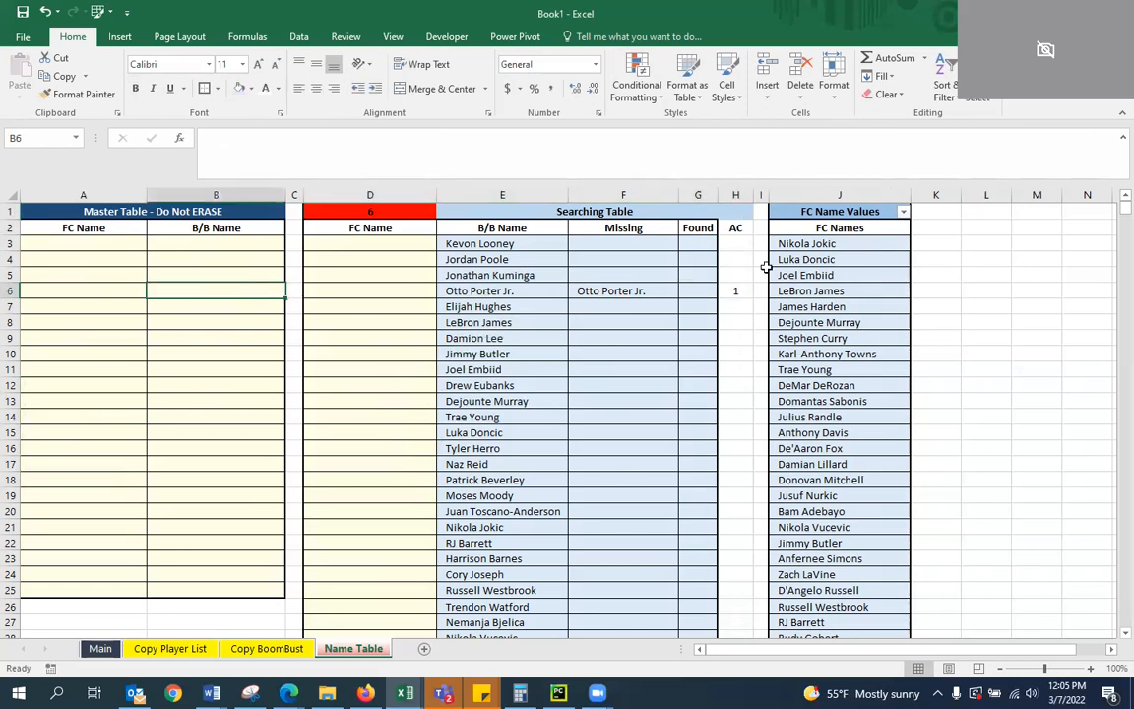
pyautogui.press('Right')
pyautogui.press('Right')
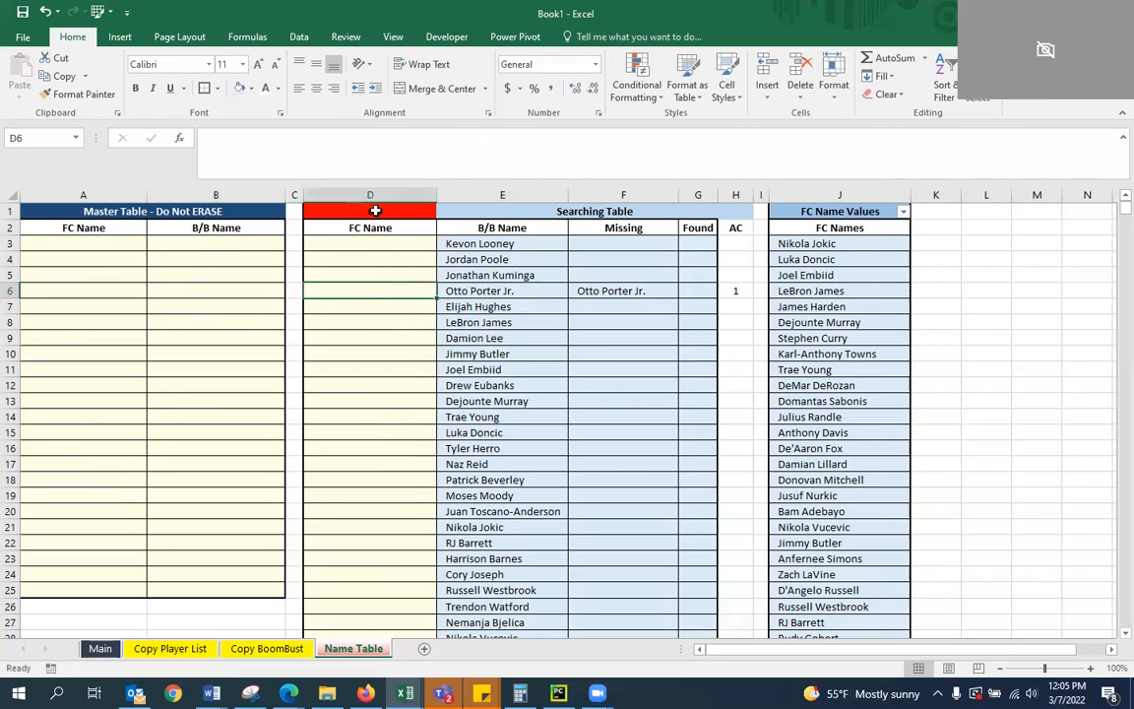
pyautogui.moveTo(384, 274); pyautogui.dragTo(387, 342)
pyautogui.press('Left')
pyautogui.press('Left')
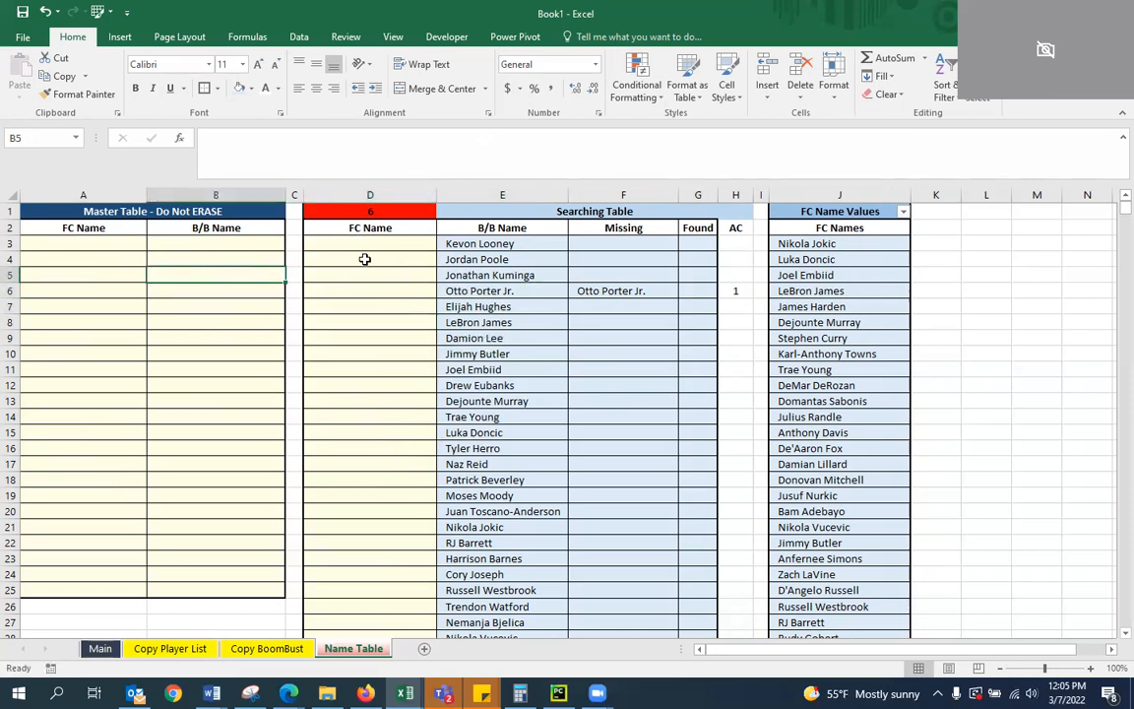
pyautogui.click(347, 309)
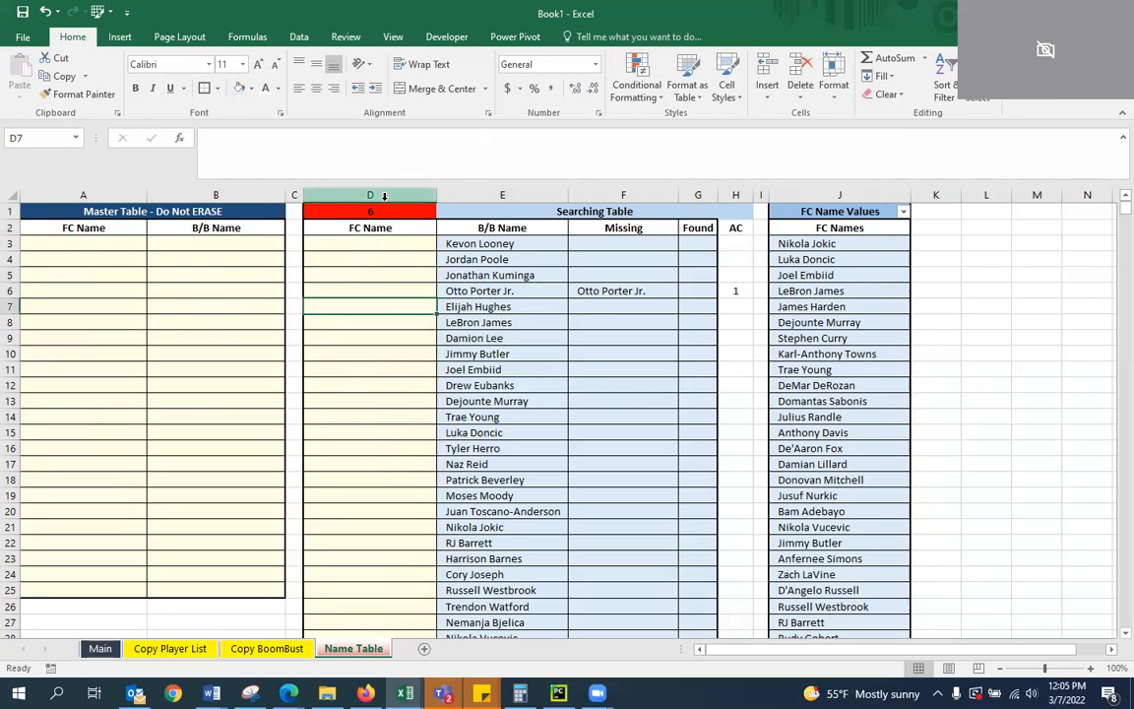